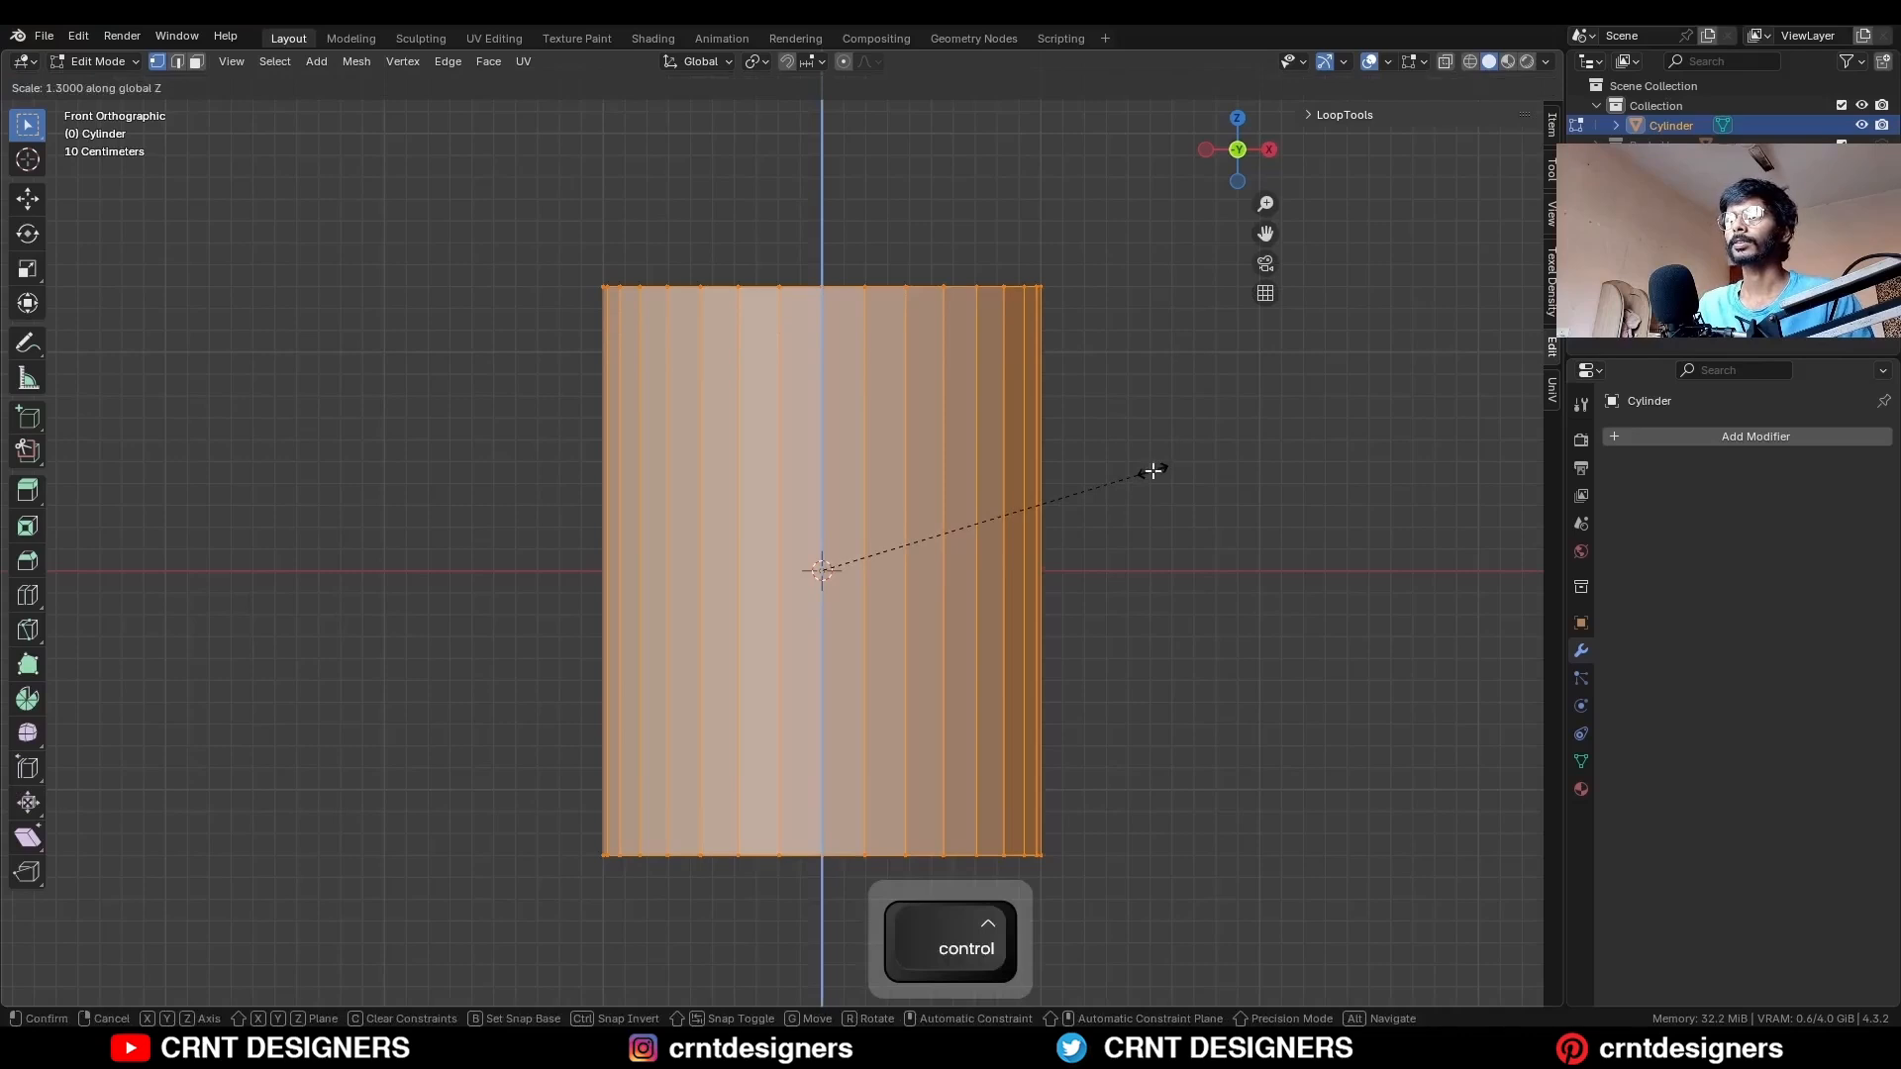
# Scale the cylinder to 1.3 along global Z and add 11 evenly spaced horizontal loop cuts.
pyautogui.click(1154, 470)
pyautogui.hotkey('ctrl', 'r')
pyautogui.scroll(6, 974, 550)
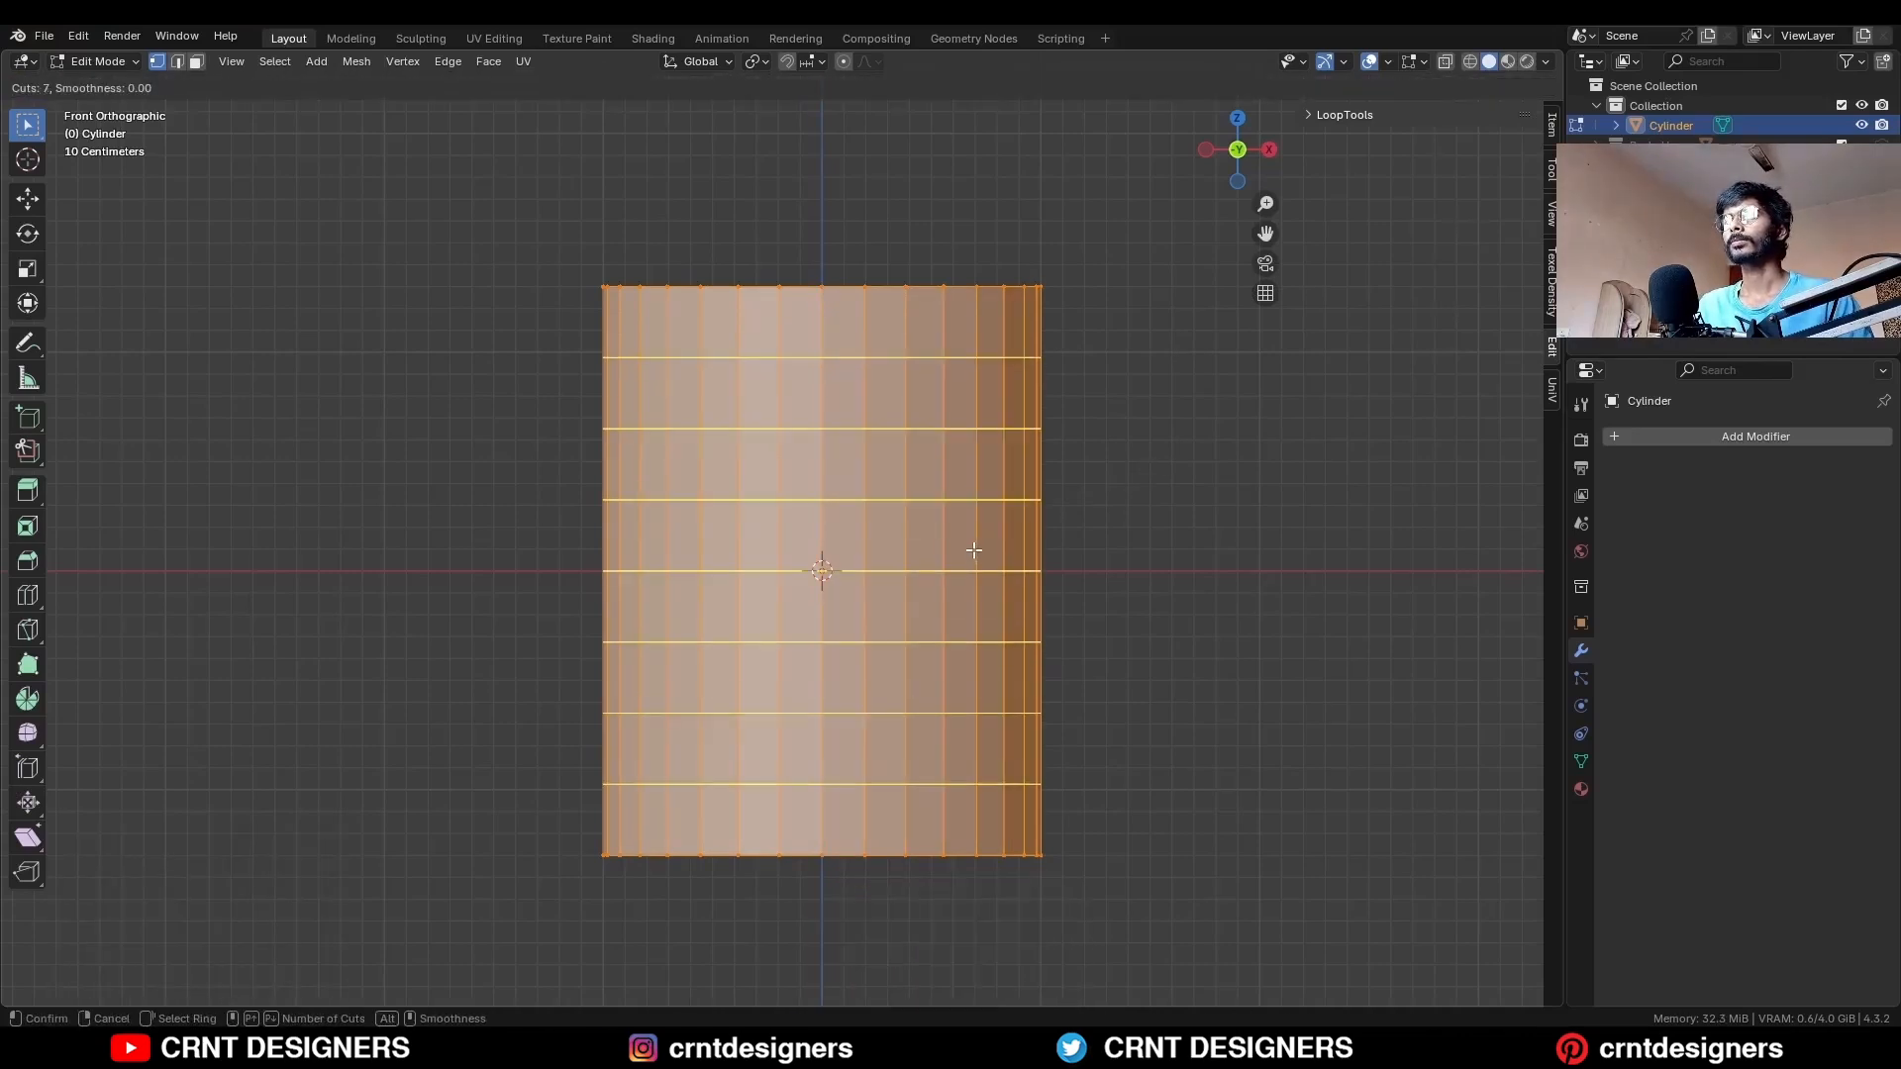
pyautogui.scroll(4, 973, 551)
pyautogui.click(975, 545)
pyautogui.rightClick(1014, 547)
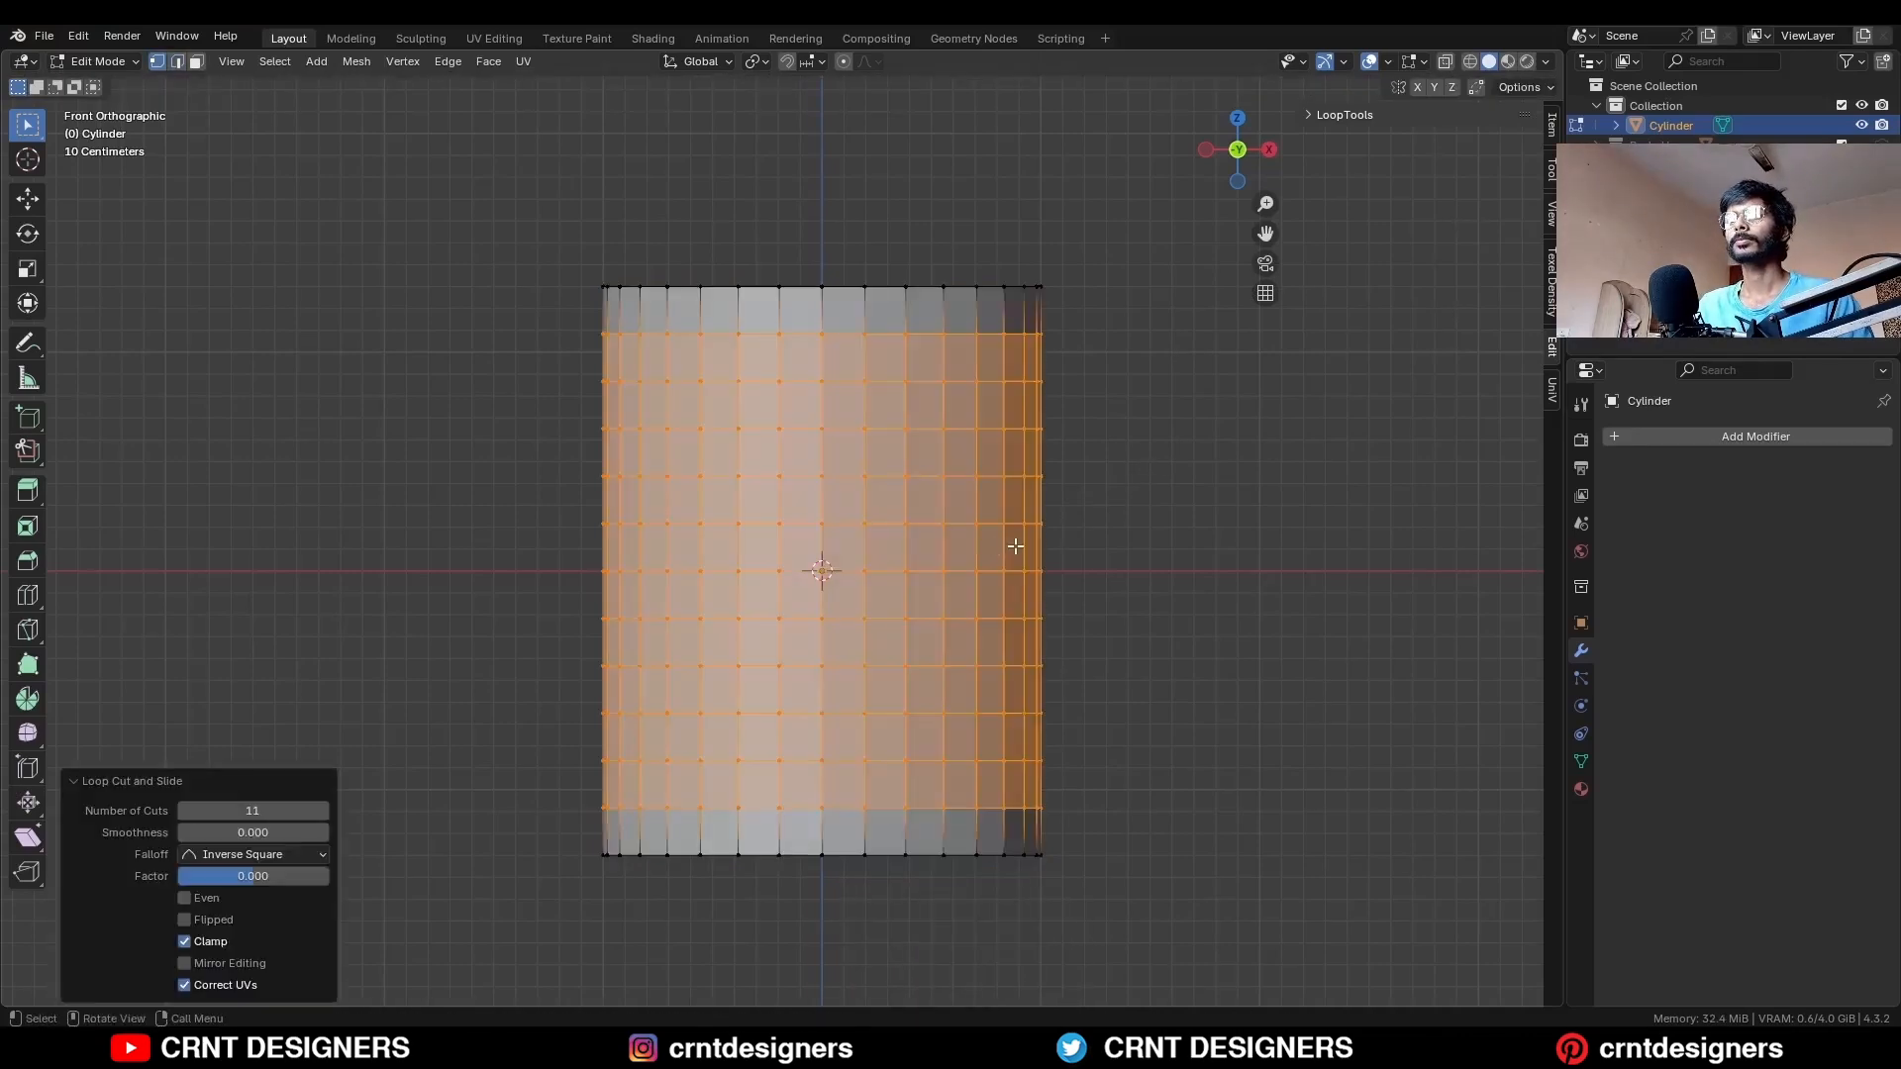
# Knife a diagonal cut across the cylinder's upper half, rising from a vertex just left of its centre to its right edge.
pyautogui.click(1138, 452)
pyautogui.click(27, 630)
pyautogui.click(780, 429)
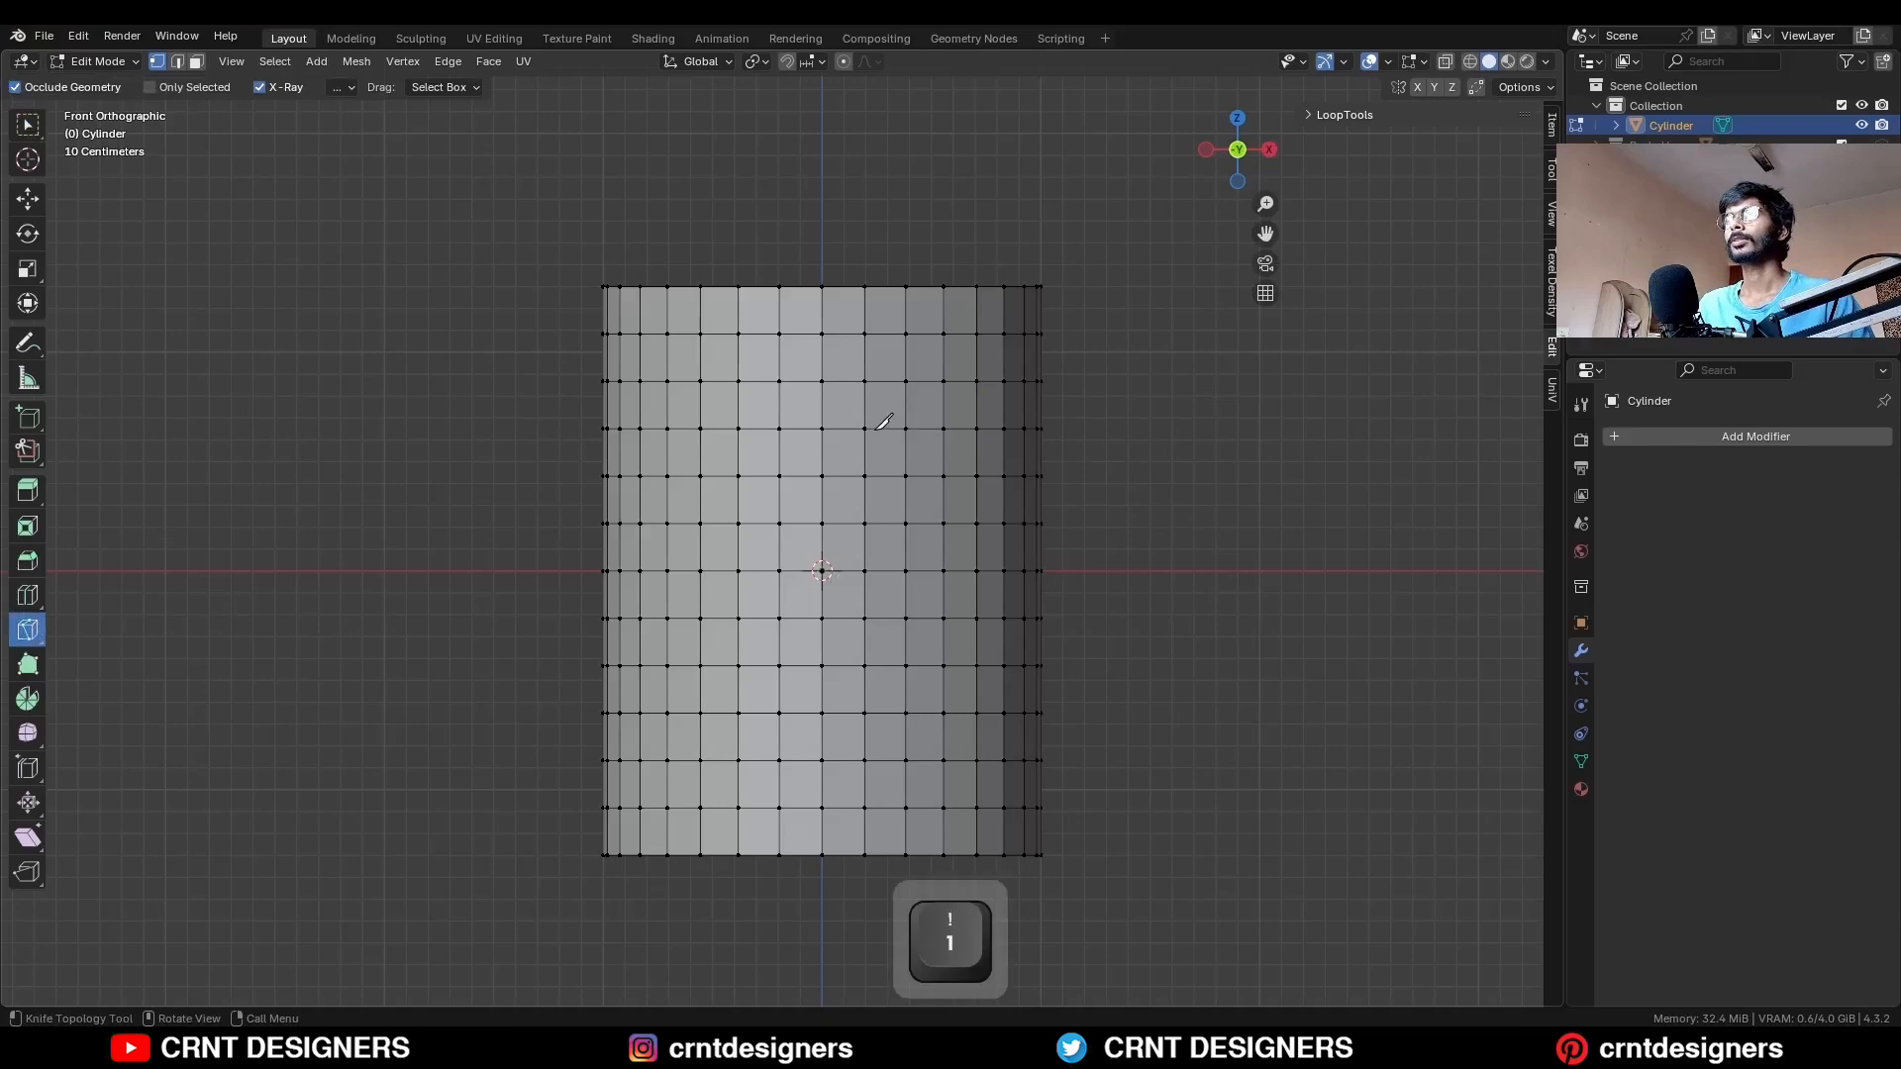
pyautogui.press('space')
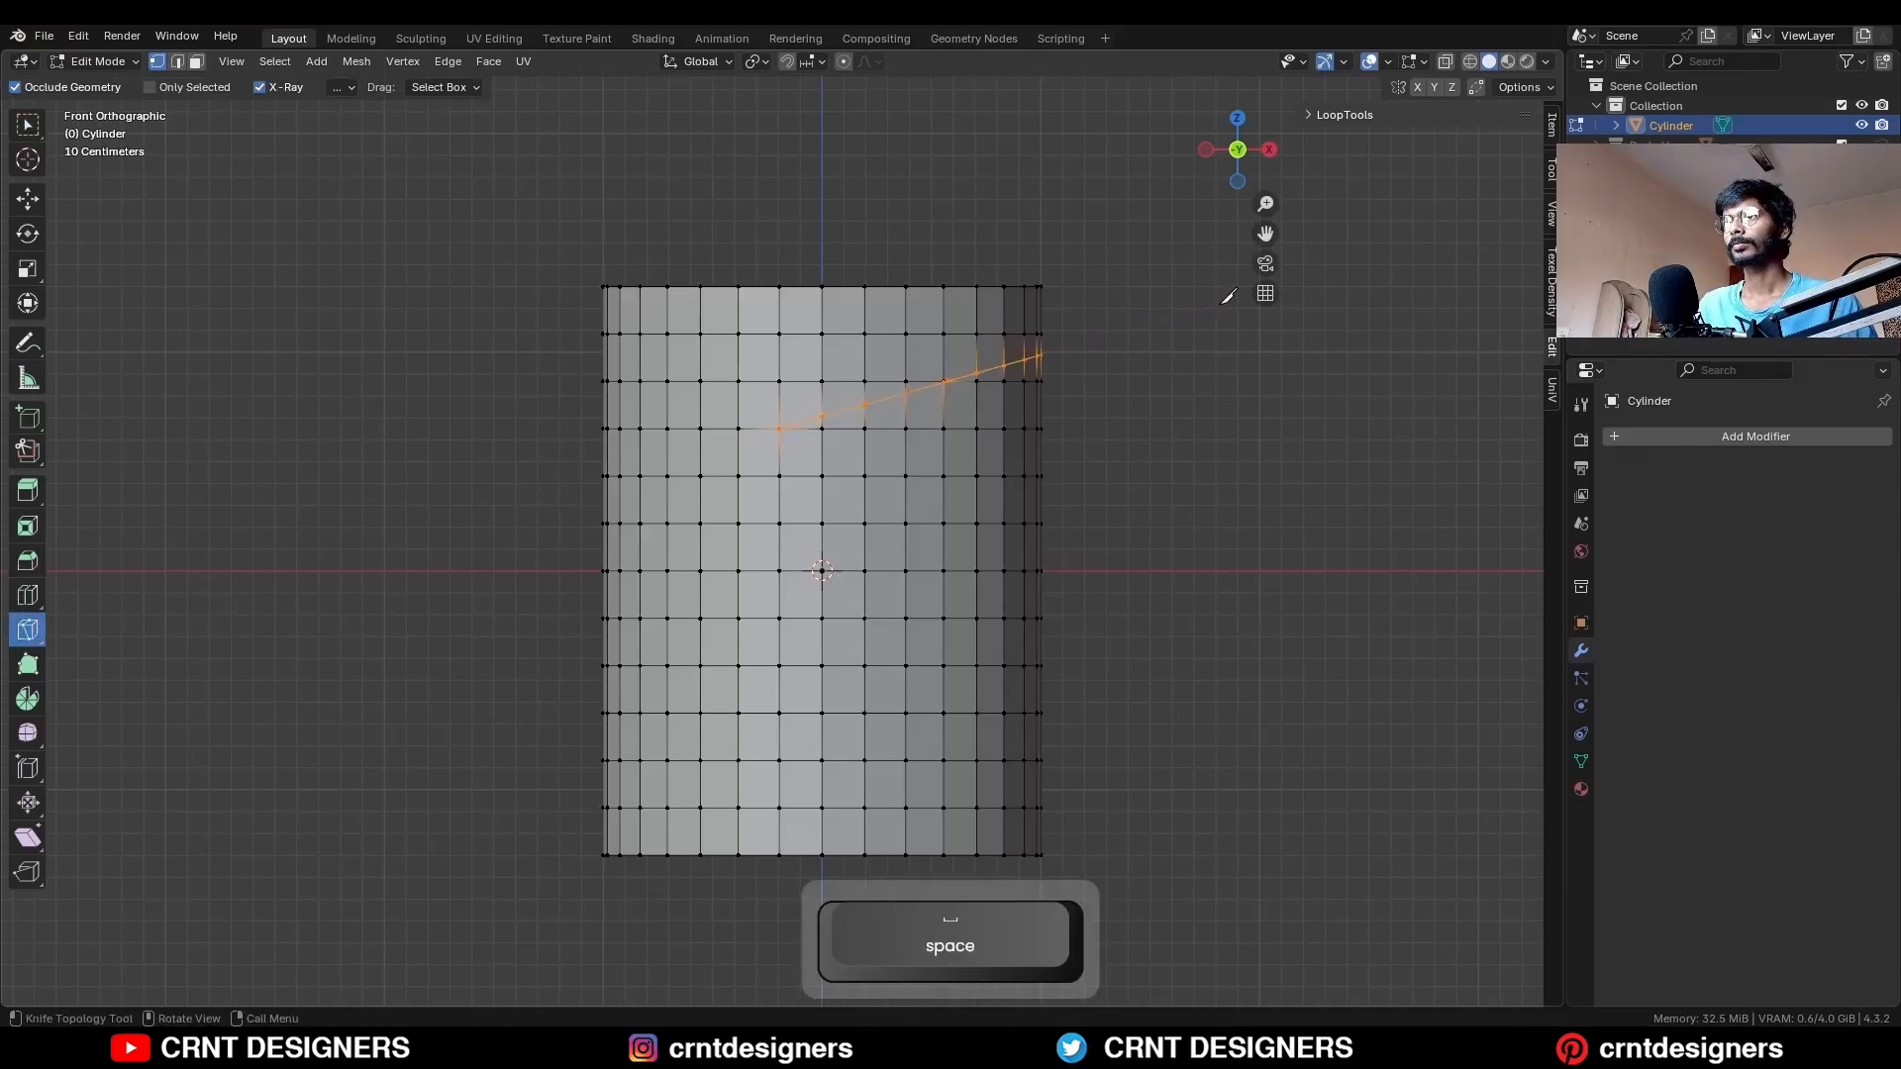
pyautogui.press('c')
pyautogui.click(1172, 369)
pyautogui.keyDown('shift'); pyautogui.moveTo(1131, 407); pyautogui.dragTo(1126, 399, button='middle'); pyautogui.keyUp('shift')
# Symmetrize the whole mesh to mirror the diagonal cut from the upper half onto the lower half.
pyautogui.press('a')
pyautogui.press('a')
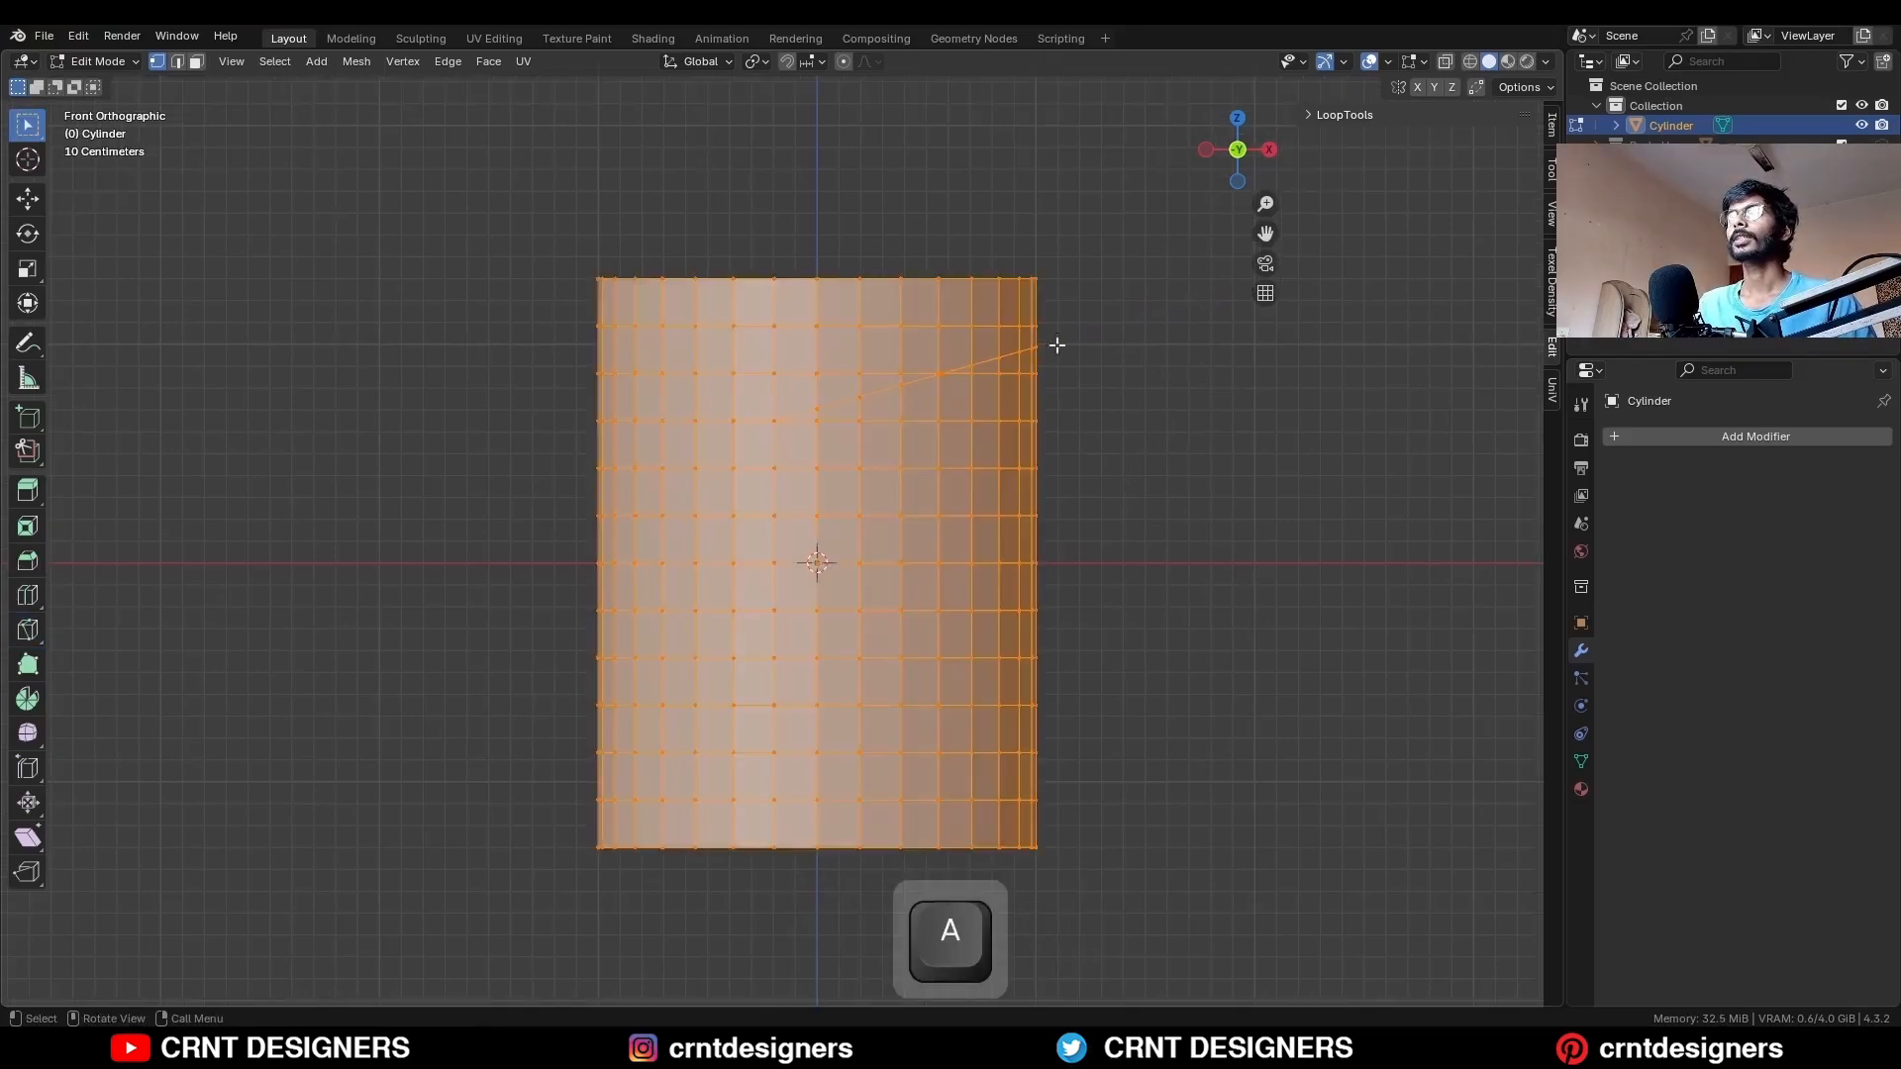
pyautogui.click(341, 62)
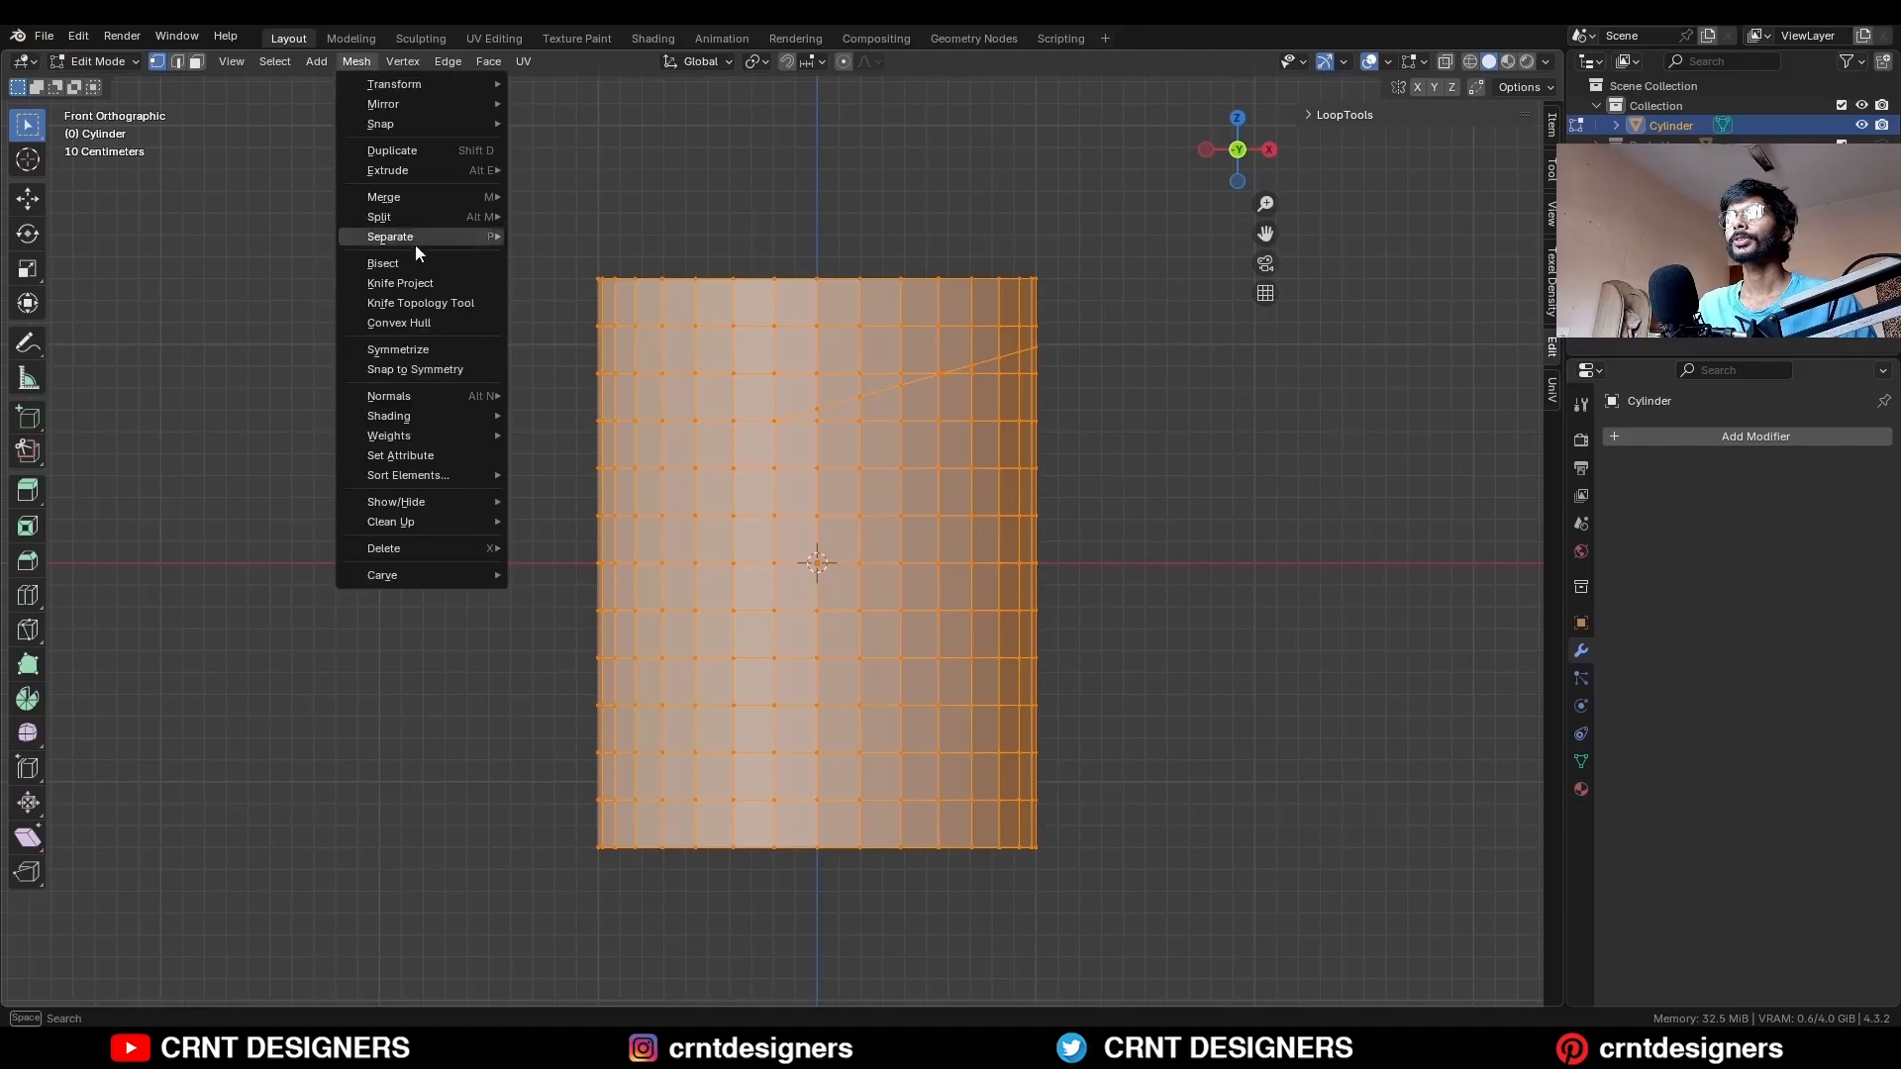
pyautogui.click(396, 346)
pyautogui.hotkey('alt', 'a')
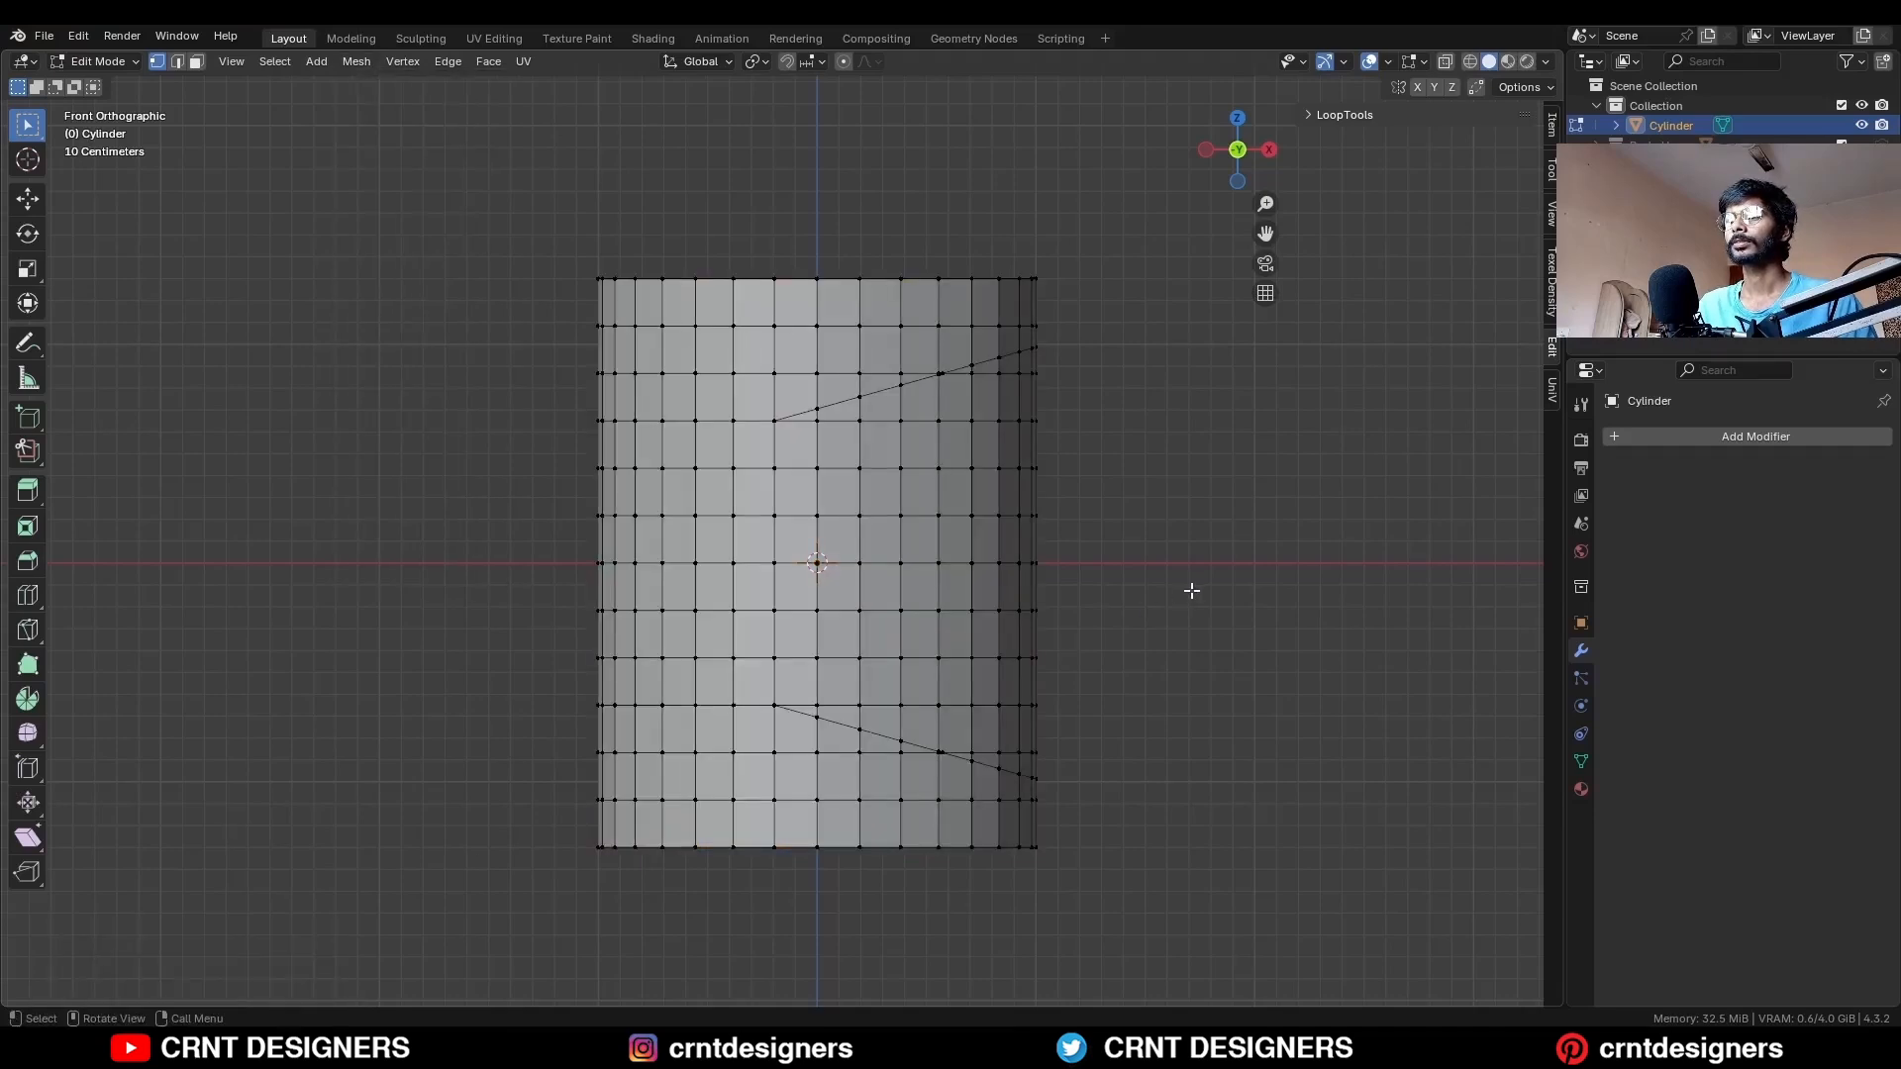
# Dissolve the horizontal edge loops crossing and between the two diagonal cuts, keeping the middle loop.
pyautogui.press('3')
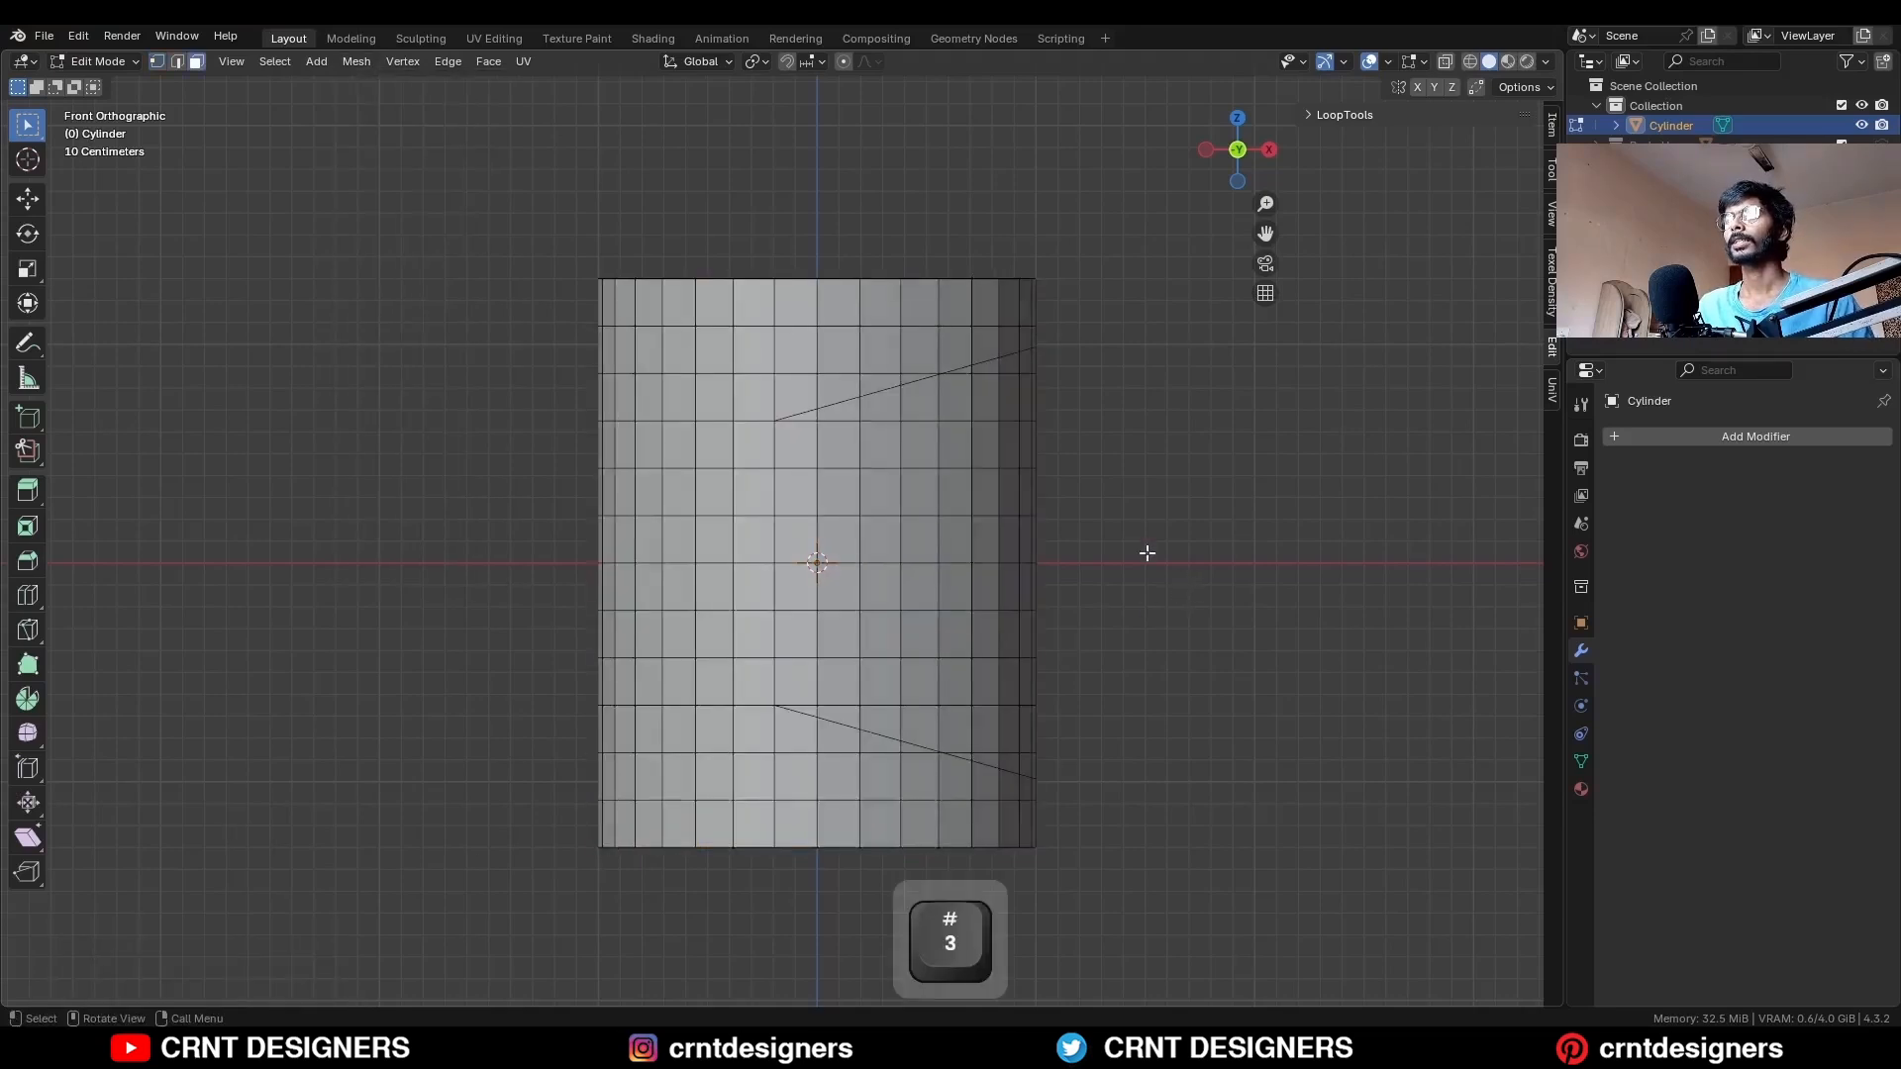
pyautogui.press('2')
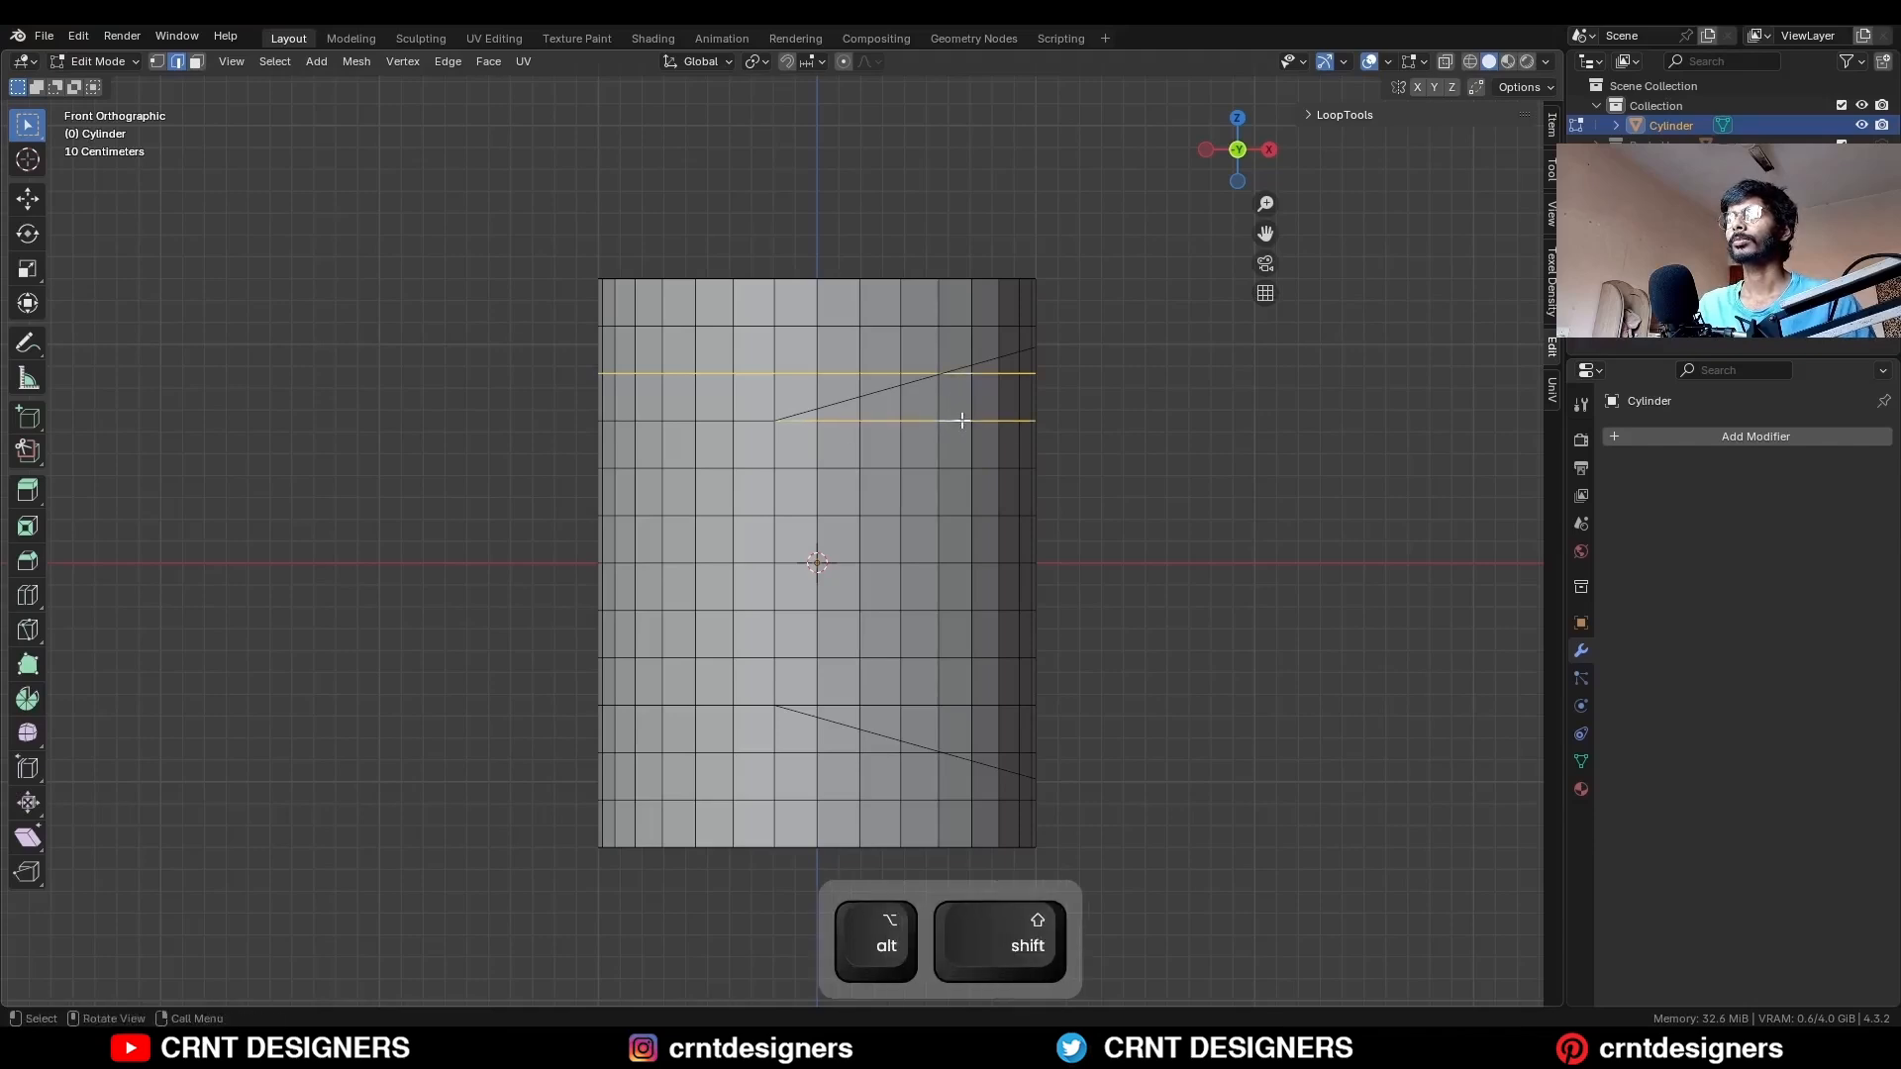
pyautogui.hotkey('ctrl', 'x')
pyautogui.keyDown('alt'); pyautogui.click(889, 469); pyautogui.keyUp('alt')
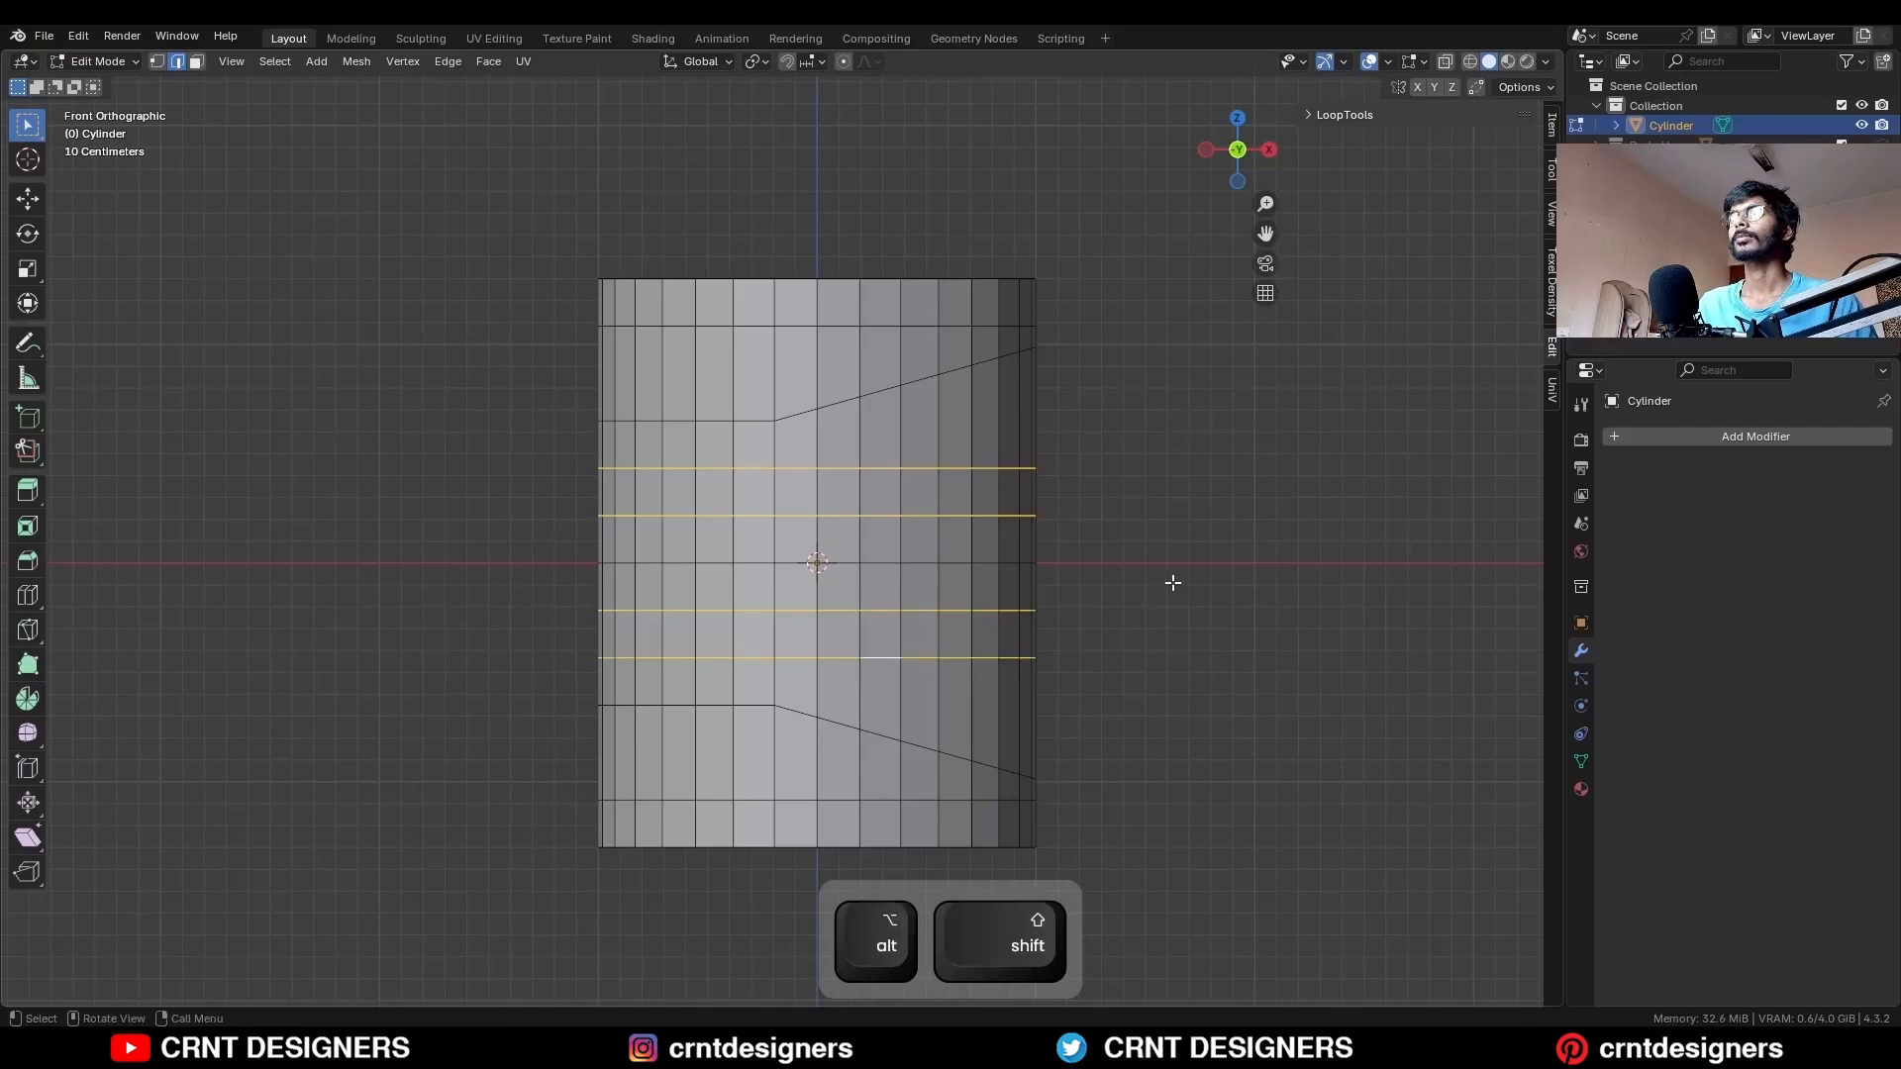
pyautogui.hotkey('ctrl', 'x')
# Add two loop cuts above and two below the middle loop, each set following its neighbouring diagonal cut.
pyautogui.hotkey('ctrl', 'r')
pyautogui.click(904, 467)
pyautogui.rightClick(904, 466)
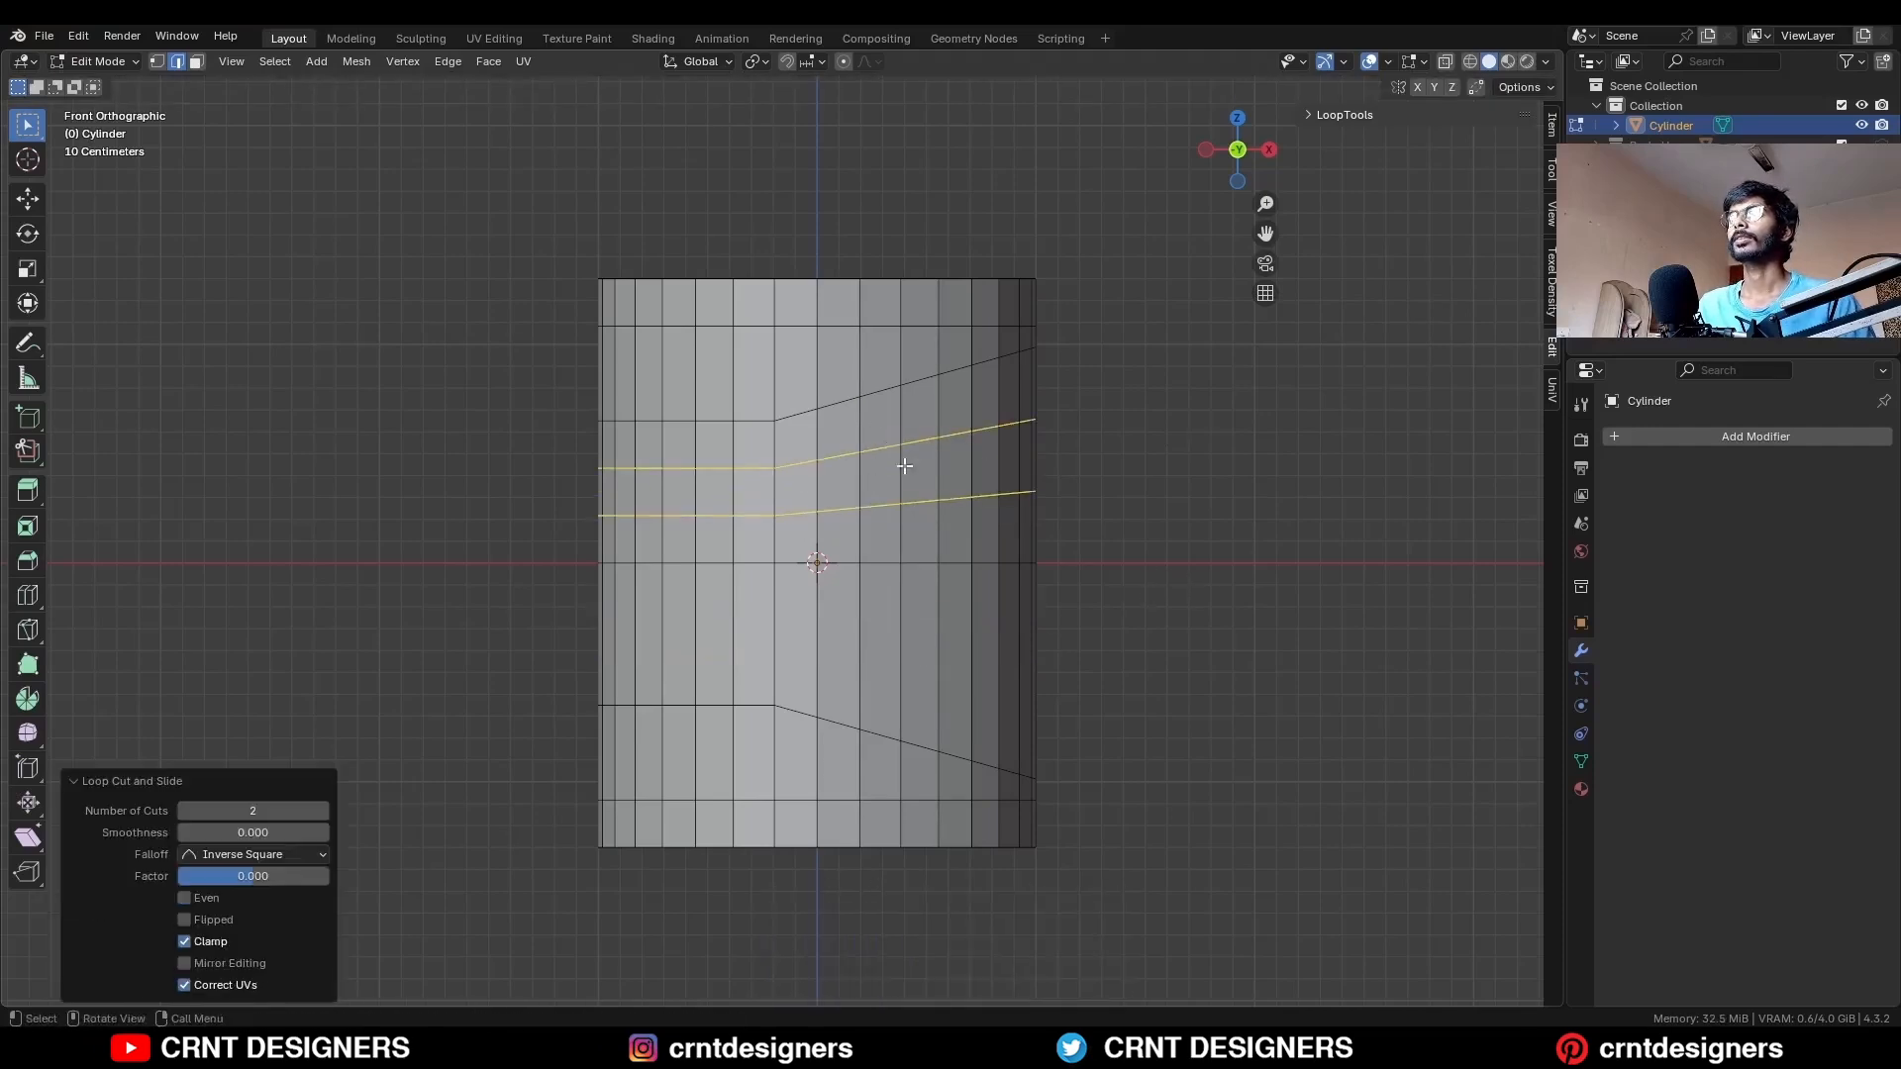
pyautogui.hotkey('ctrl', 'r')
pyautogui.click(899, 650)
pyautogui.rightClick(899, 651)
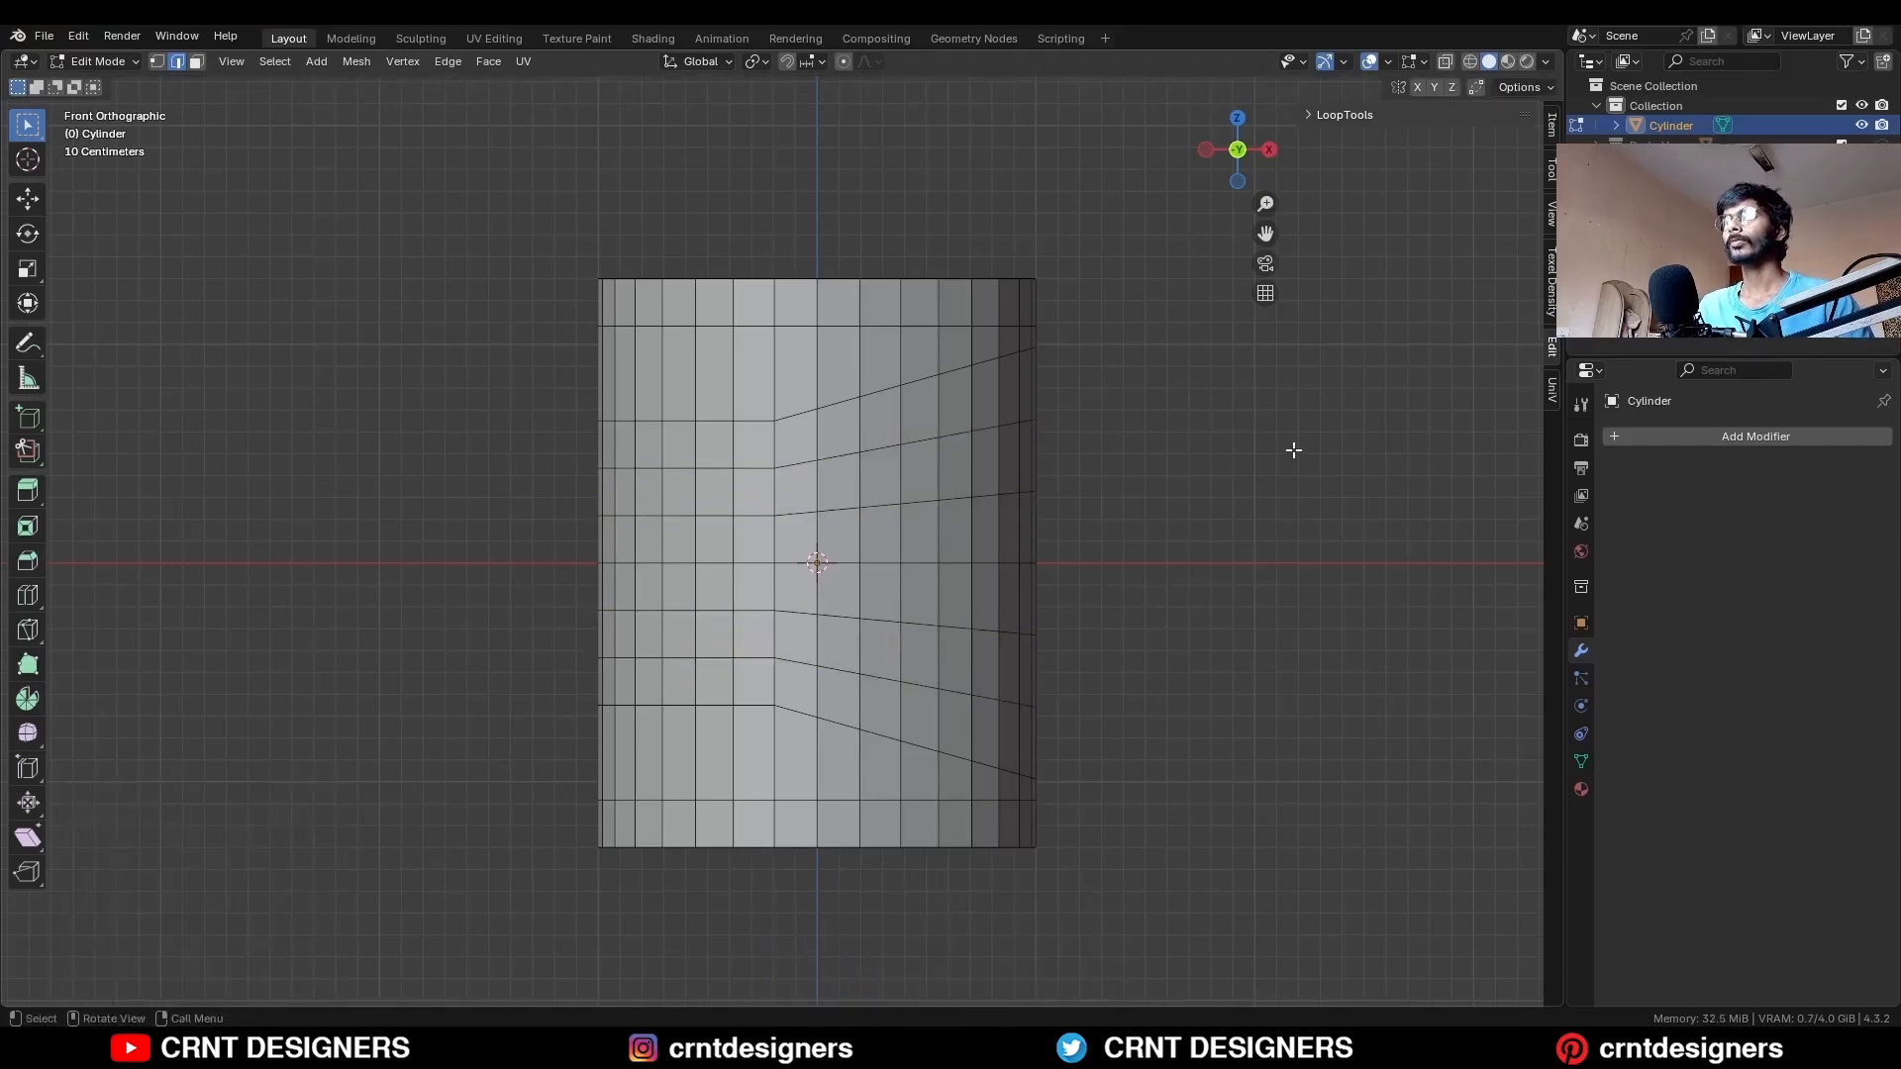
# Inset the trapezoidal block of faces enclosed by the two diagonal cuts with a thickness of 0.05 m.
pyautogui.press('3')
pyautogui.hotkey('alt', 'z')
pyautogui.moveTo(1065, 369); pyautogui.dragTo(929, 744)
pyautogui.keyDown('shift'); pyautogui.moveTo(787, 413); pyautogui.dragTo(930, 728); pyautogui.keyUp('shift')
pyautogui.keyDown('shift'); pyautogui.click(916, 405); pyautogui.keyUp('shift')
pyautogui.hotkey('alt', 'z')
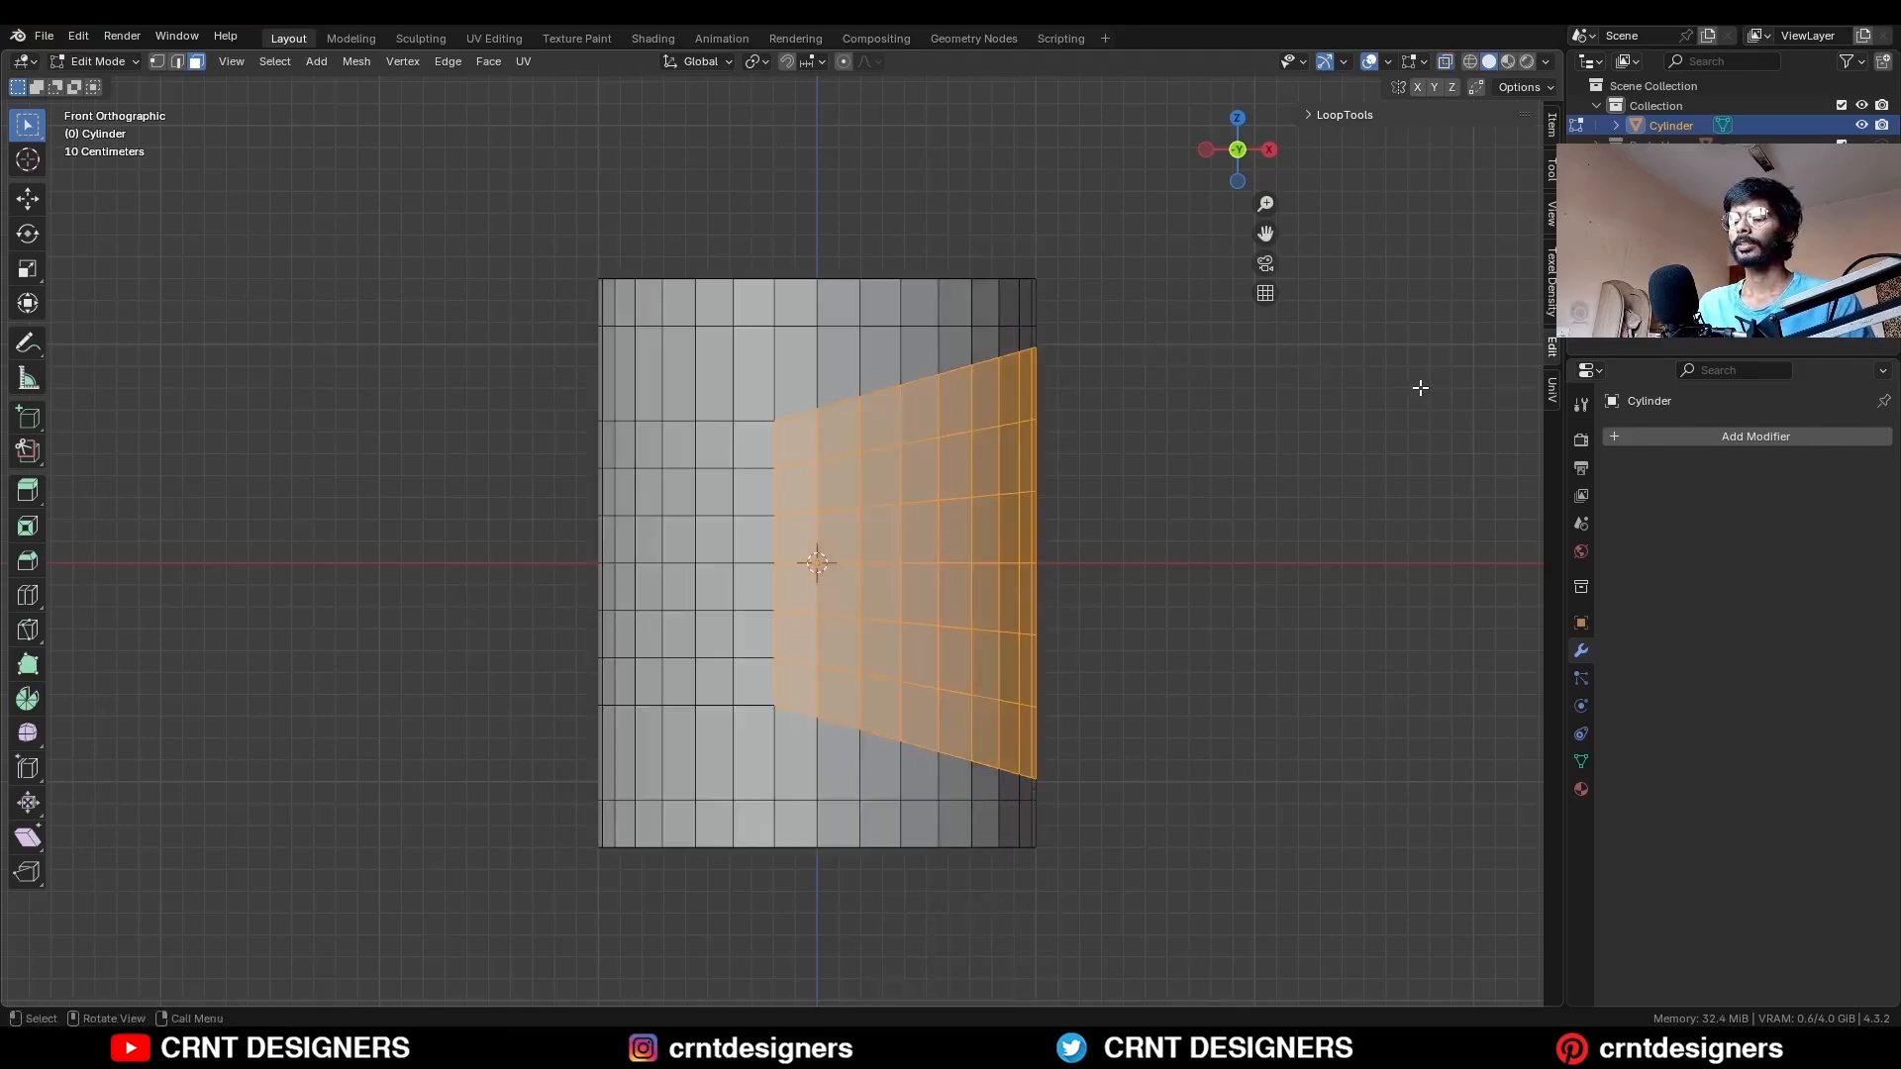
pyautogui.press('i')
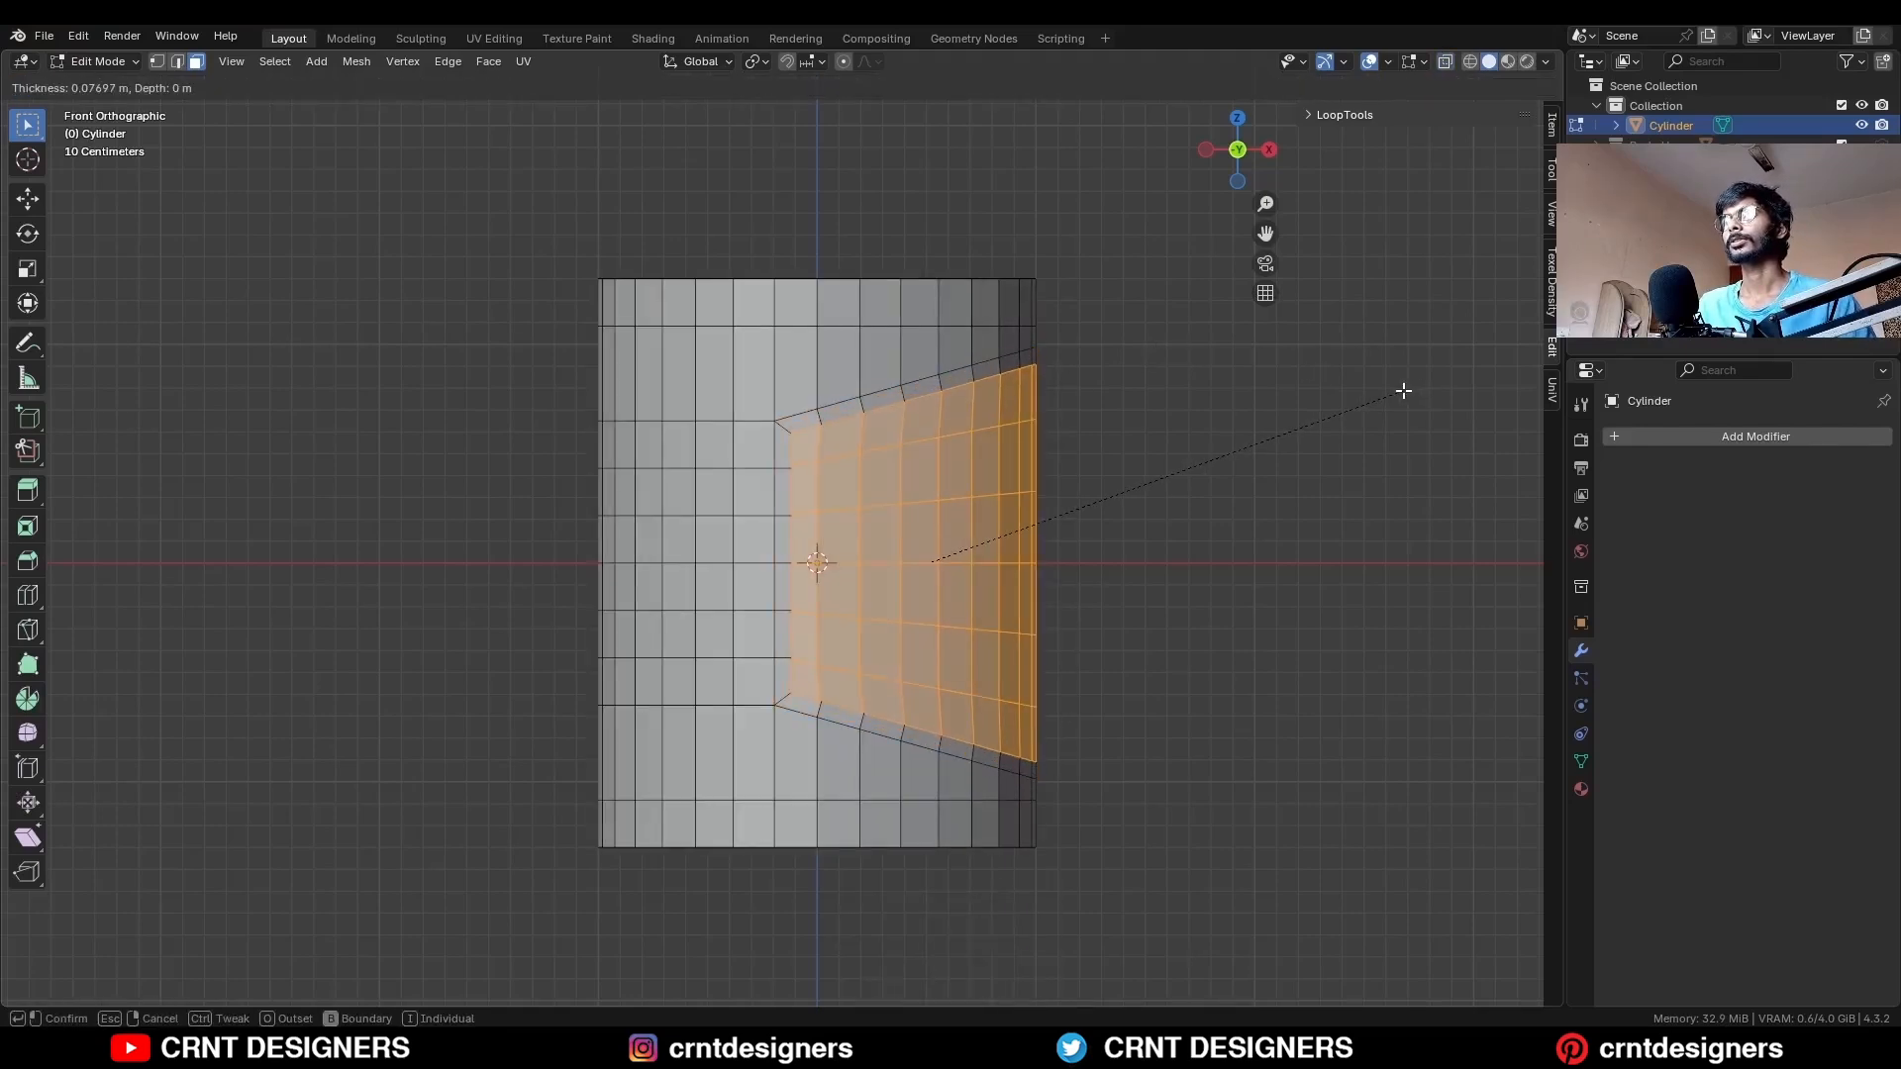
pyautogui.click(1404, 390)
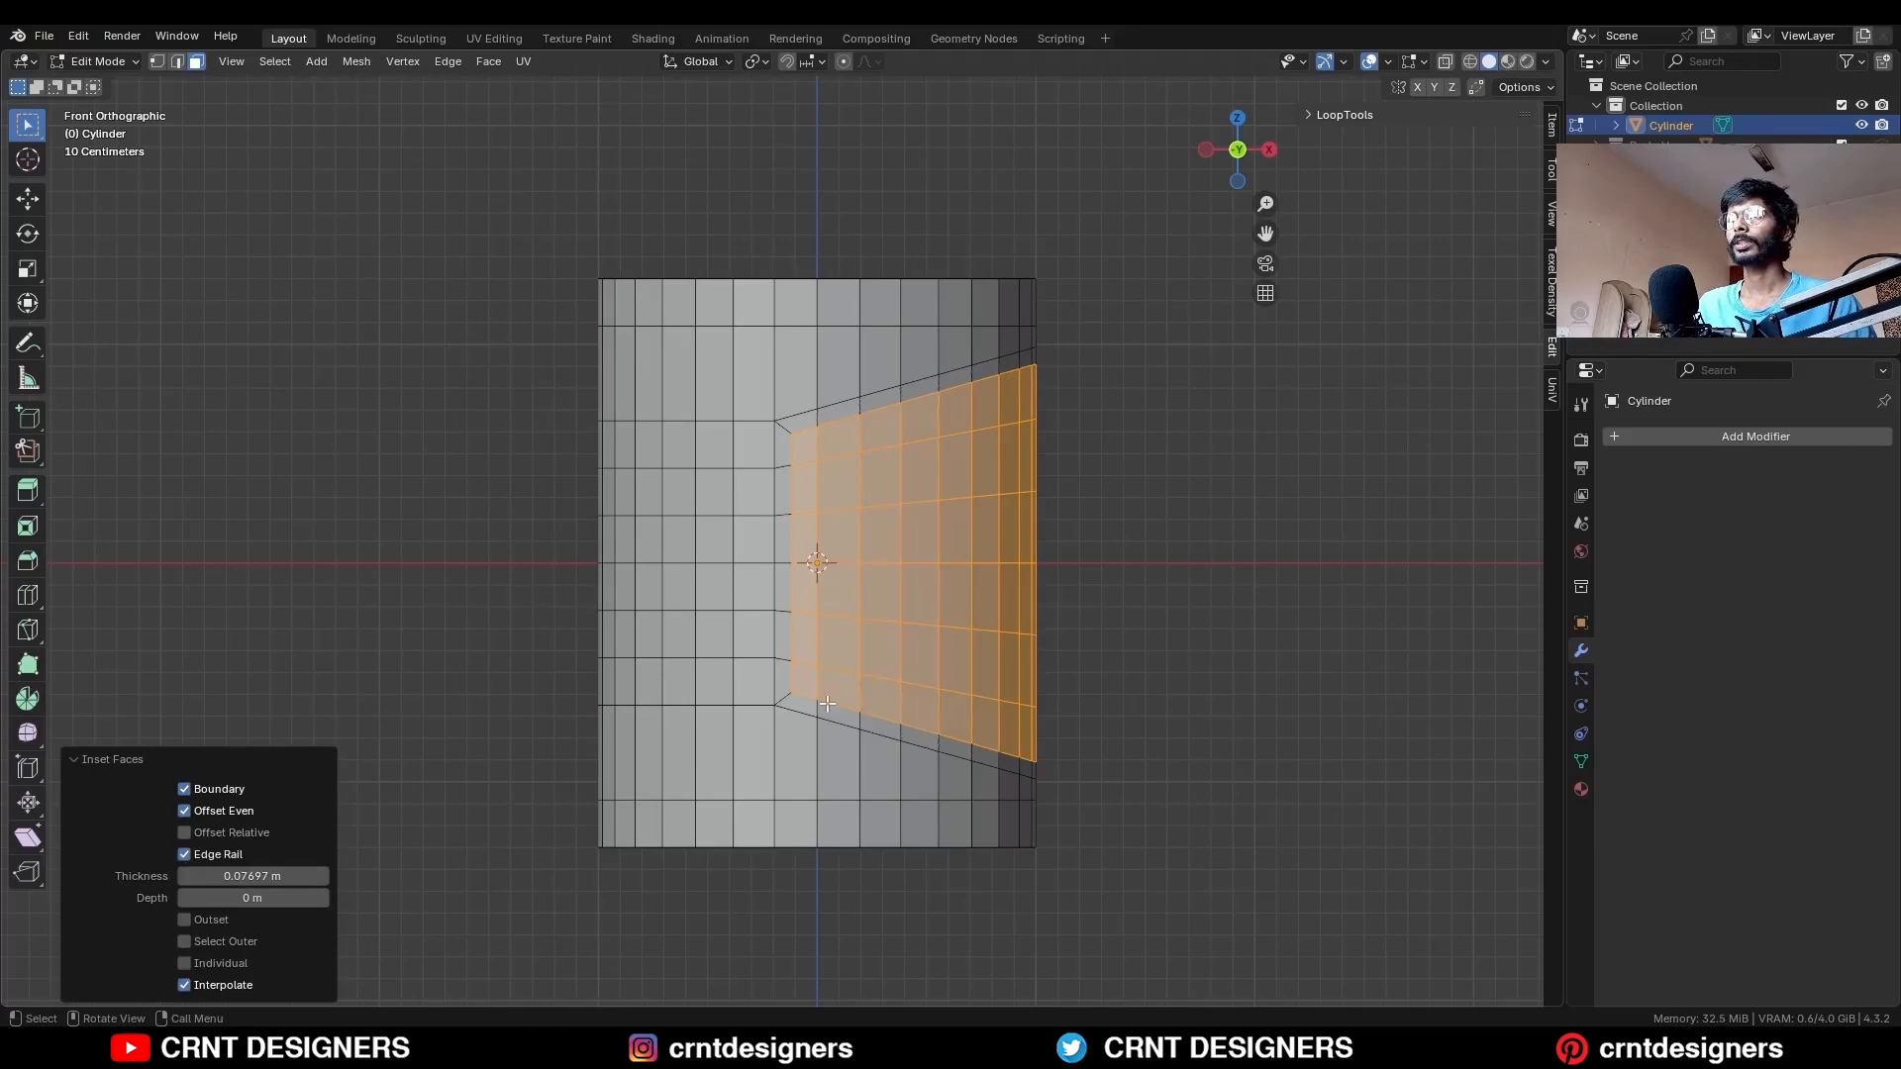
pyautogui.doubleClick(259, 877)
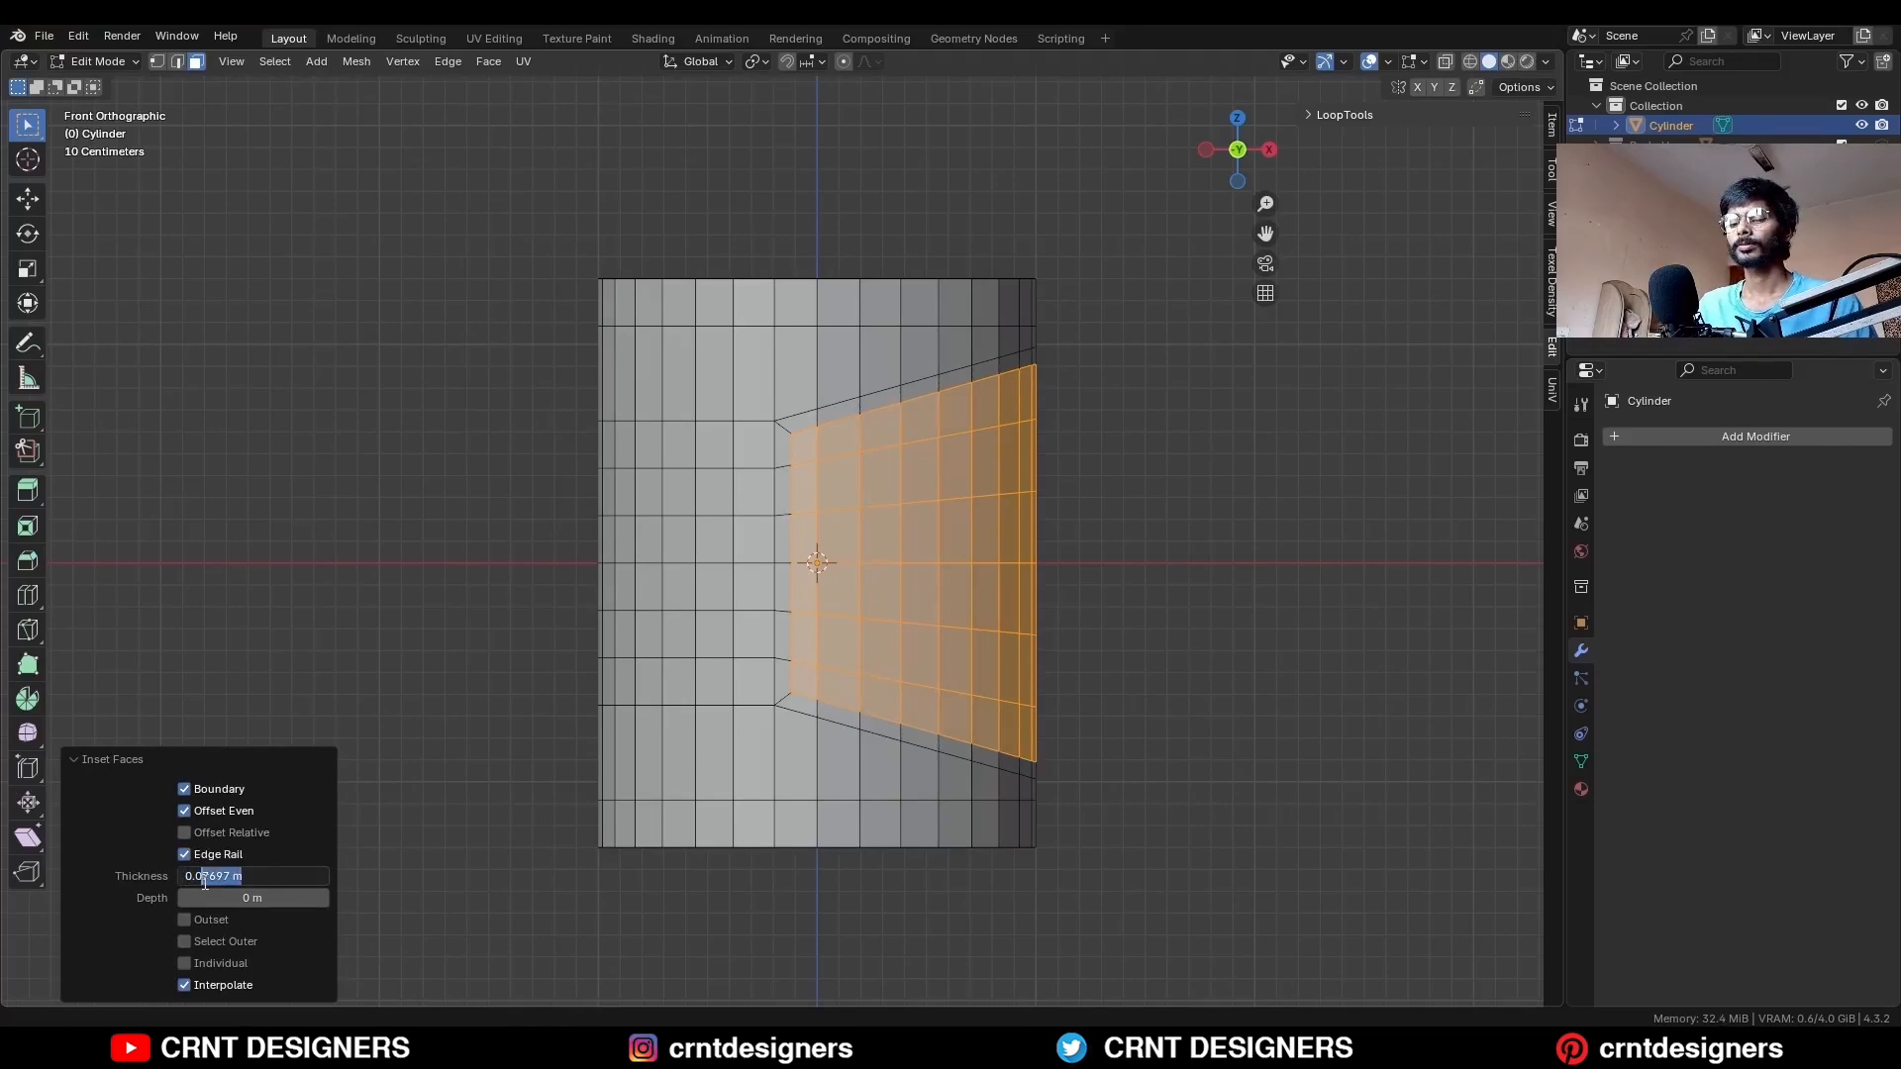
pyautogui.write('5')
pyautogui.press('Return')
# Inset the trapezoidal panel faces a second time with a thickness of 0.05 m.
pyautogui.press('i')
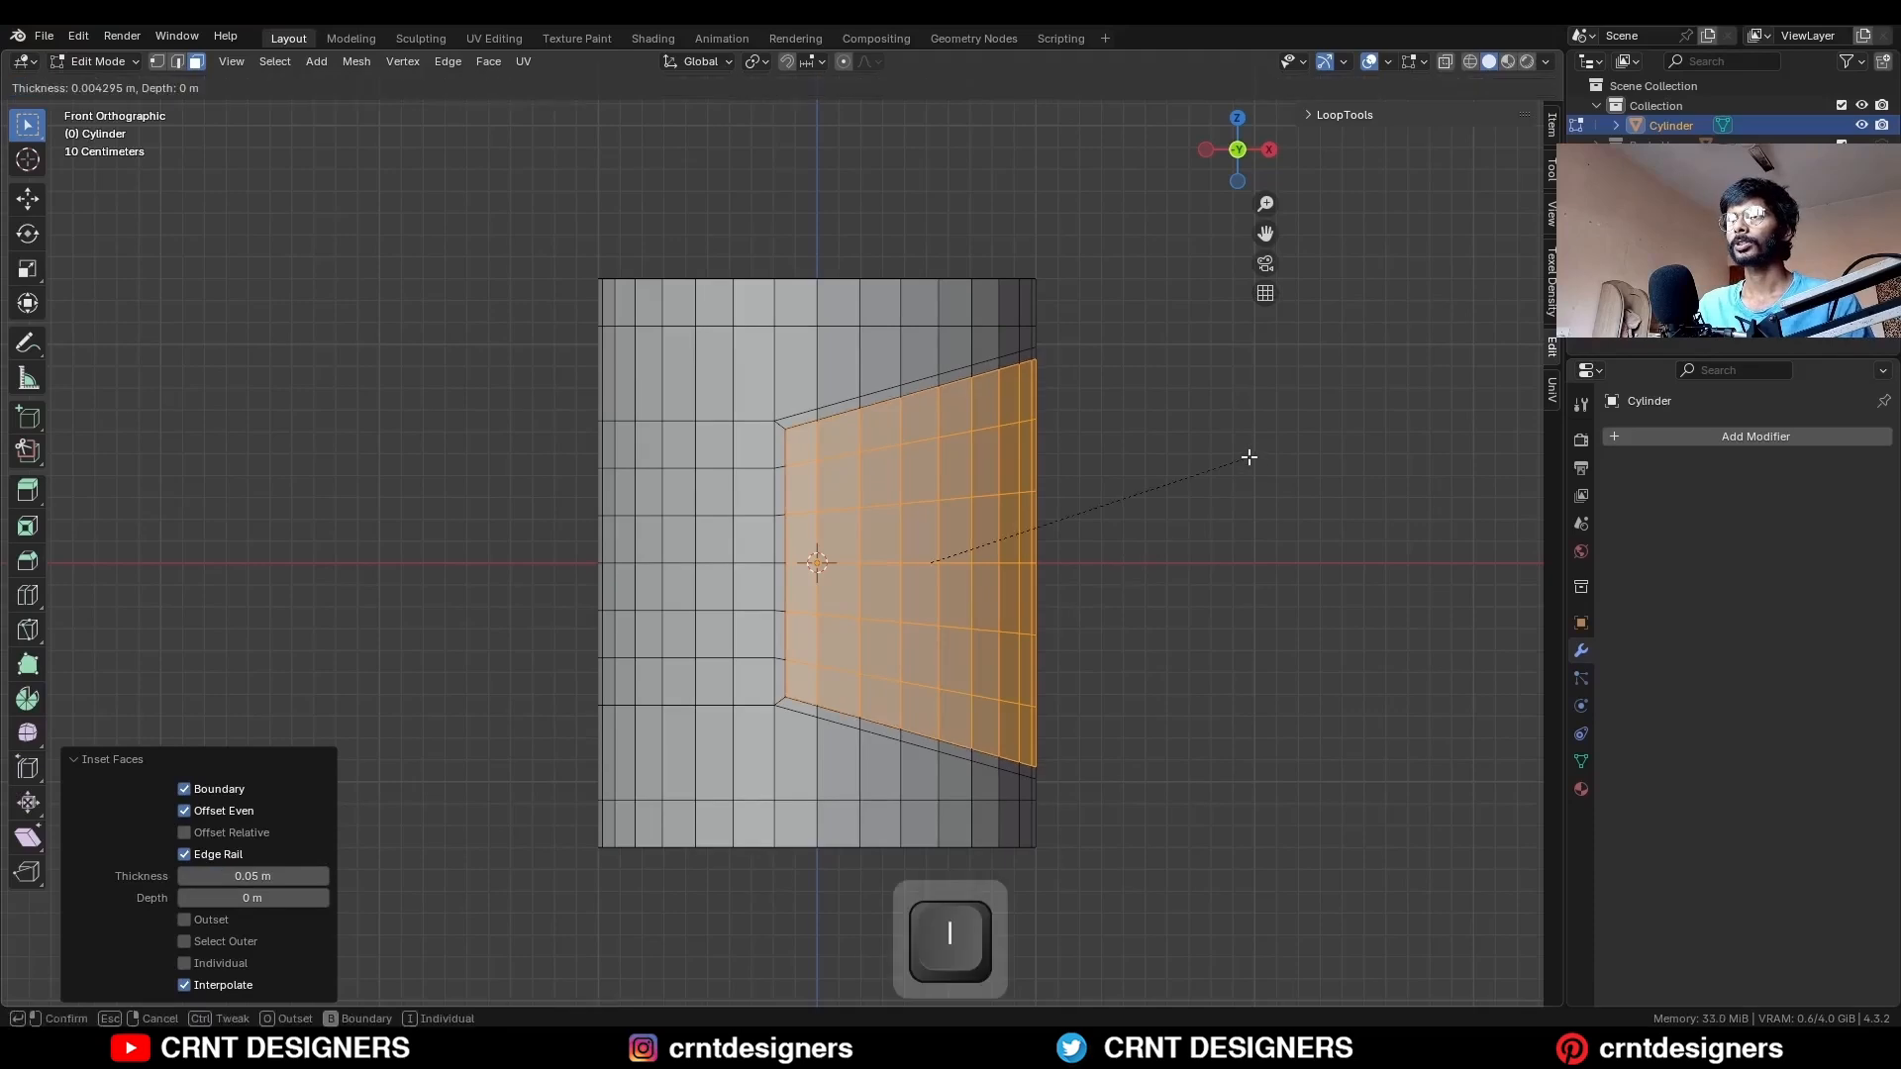
pyautogui.click(1241, 461)
pyautogui.click(237, 875)
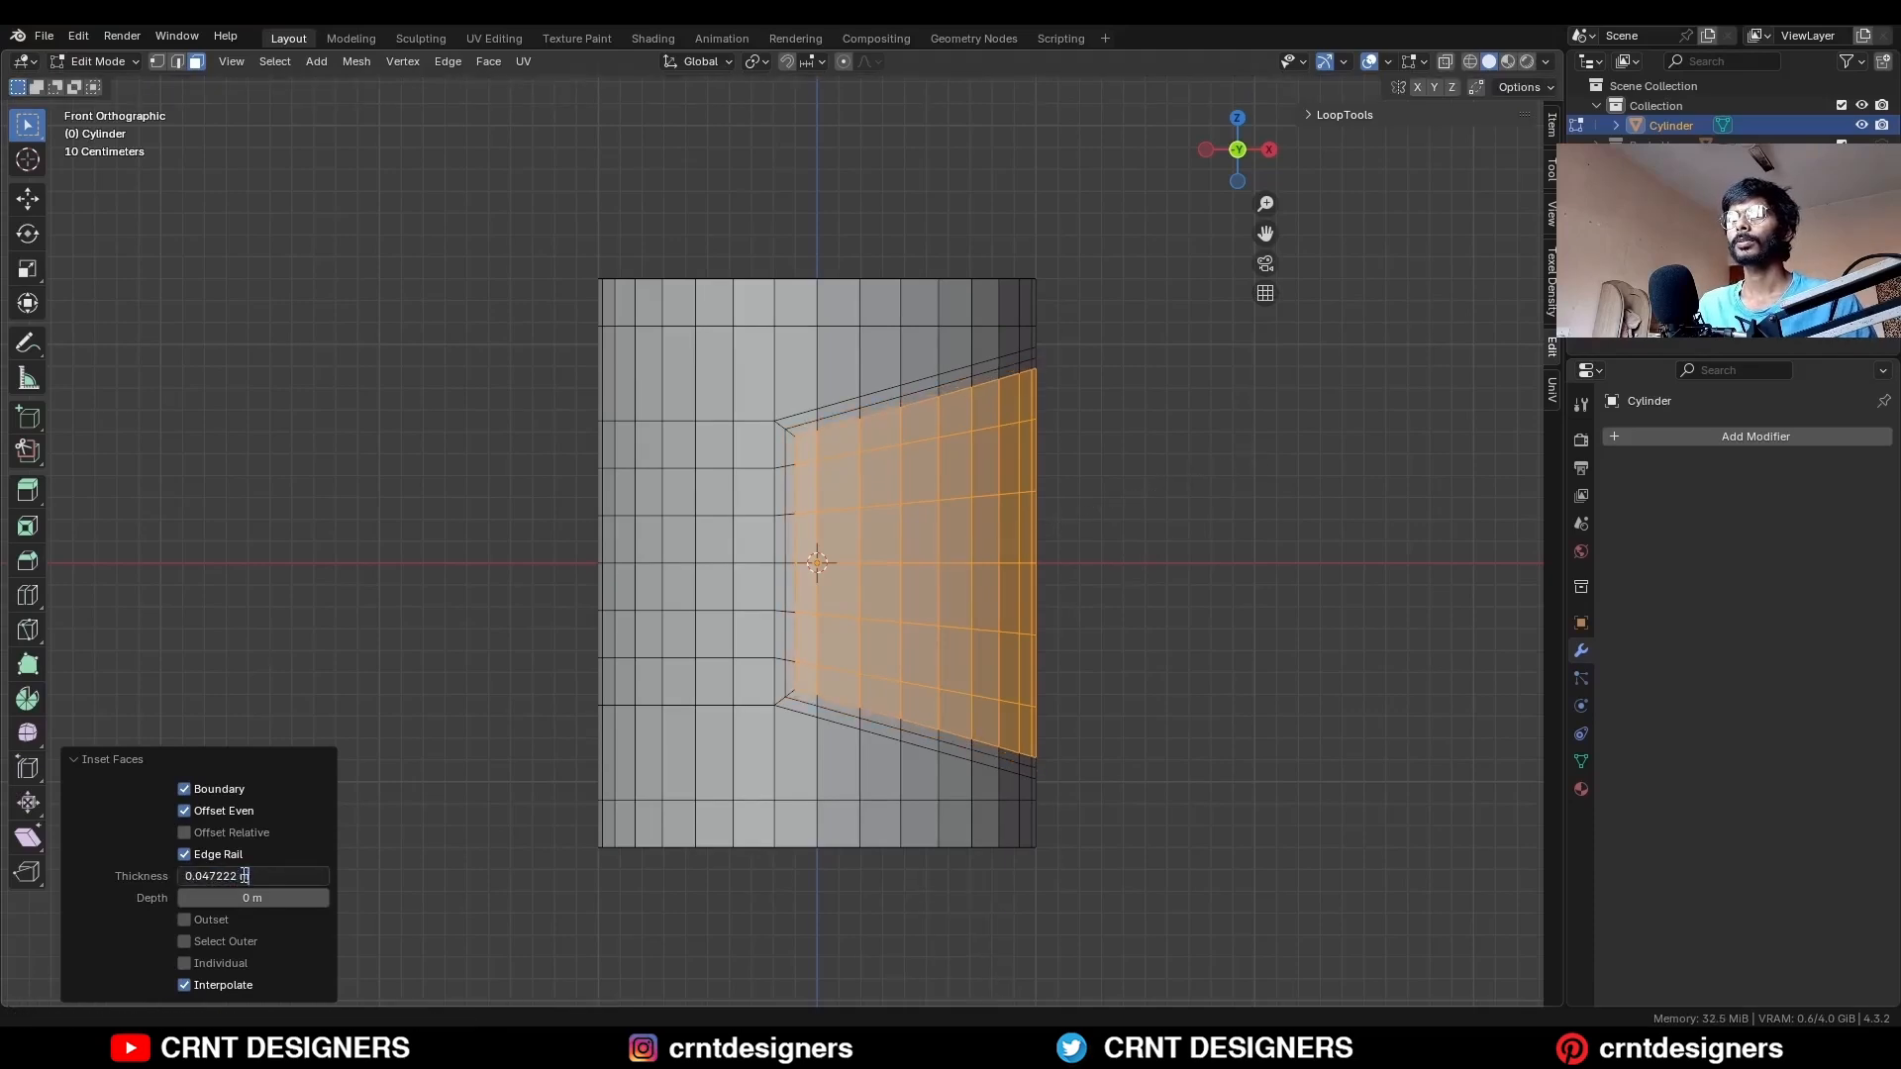
pyautogui.write('5')
pyautogui.press('Return')
# Sink the edge loop between the two insets with Shrink/Fatten at an offset of -0.05 m and Offset Even enabled.
pyautogui.press('2')
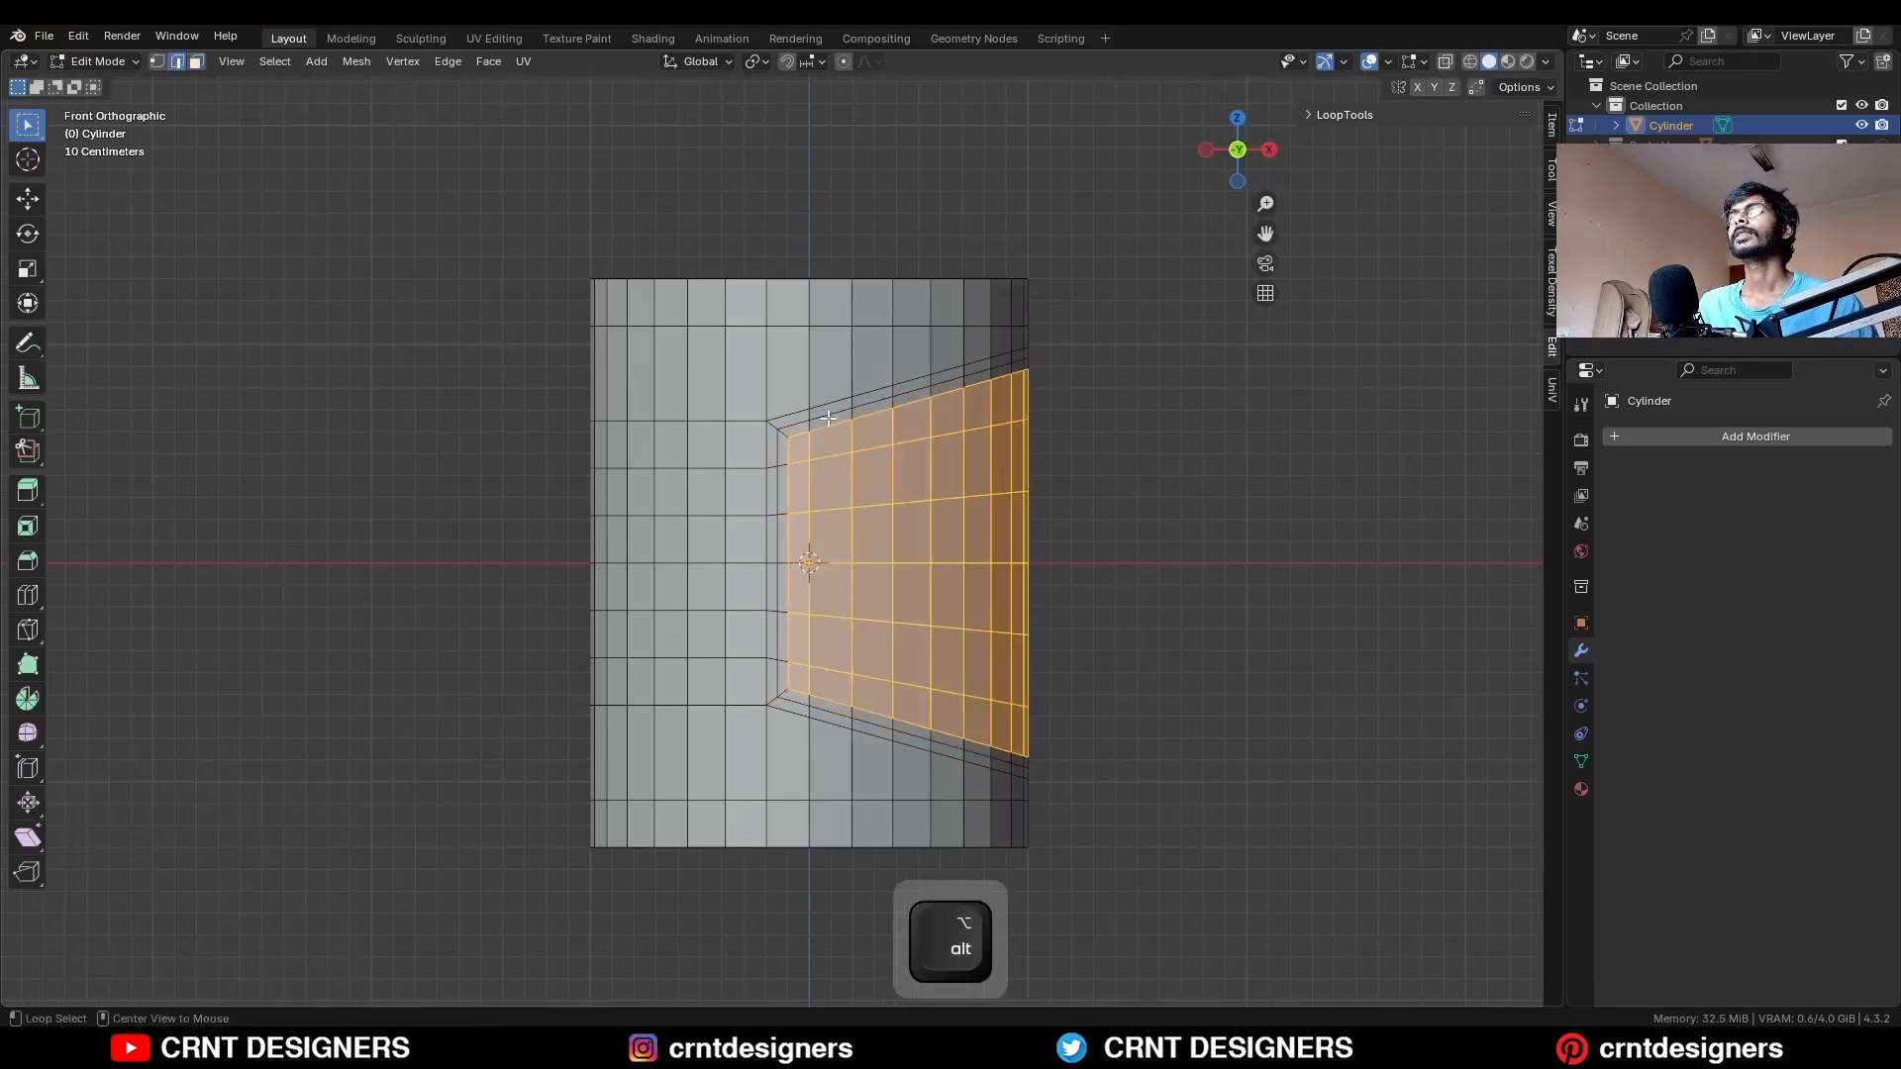
pyautogui.keyDown('alt'); pyautogui.click(828, 418); pyautogui.keyUp('alt')
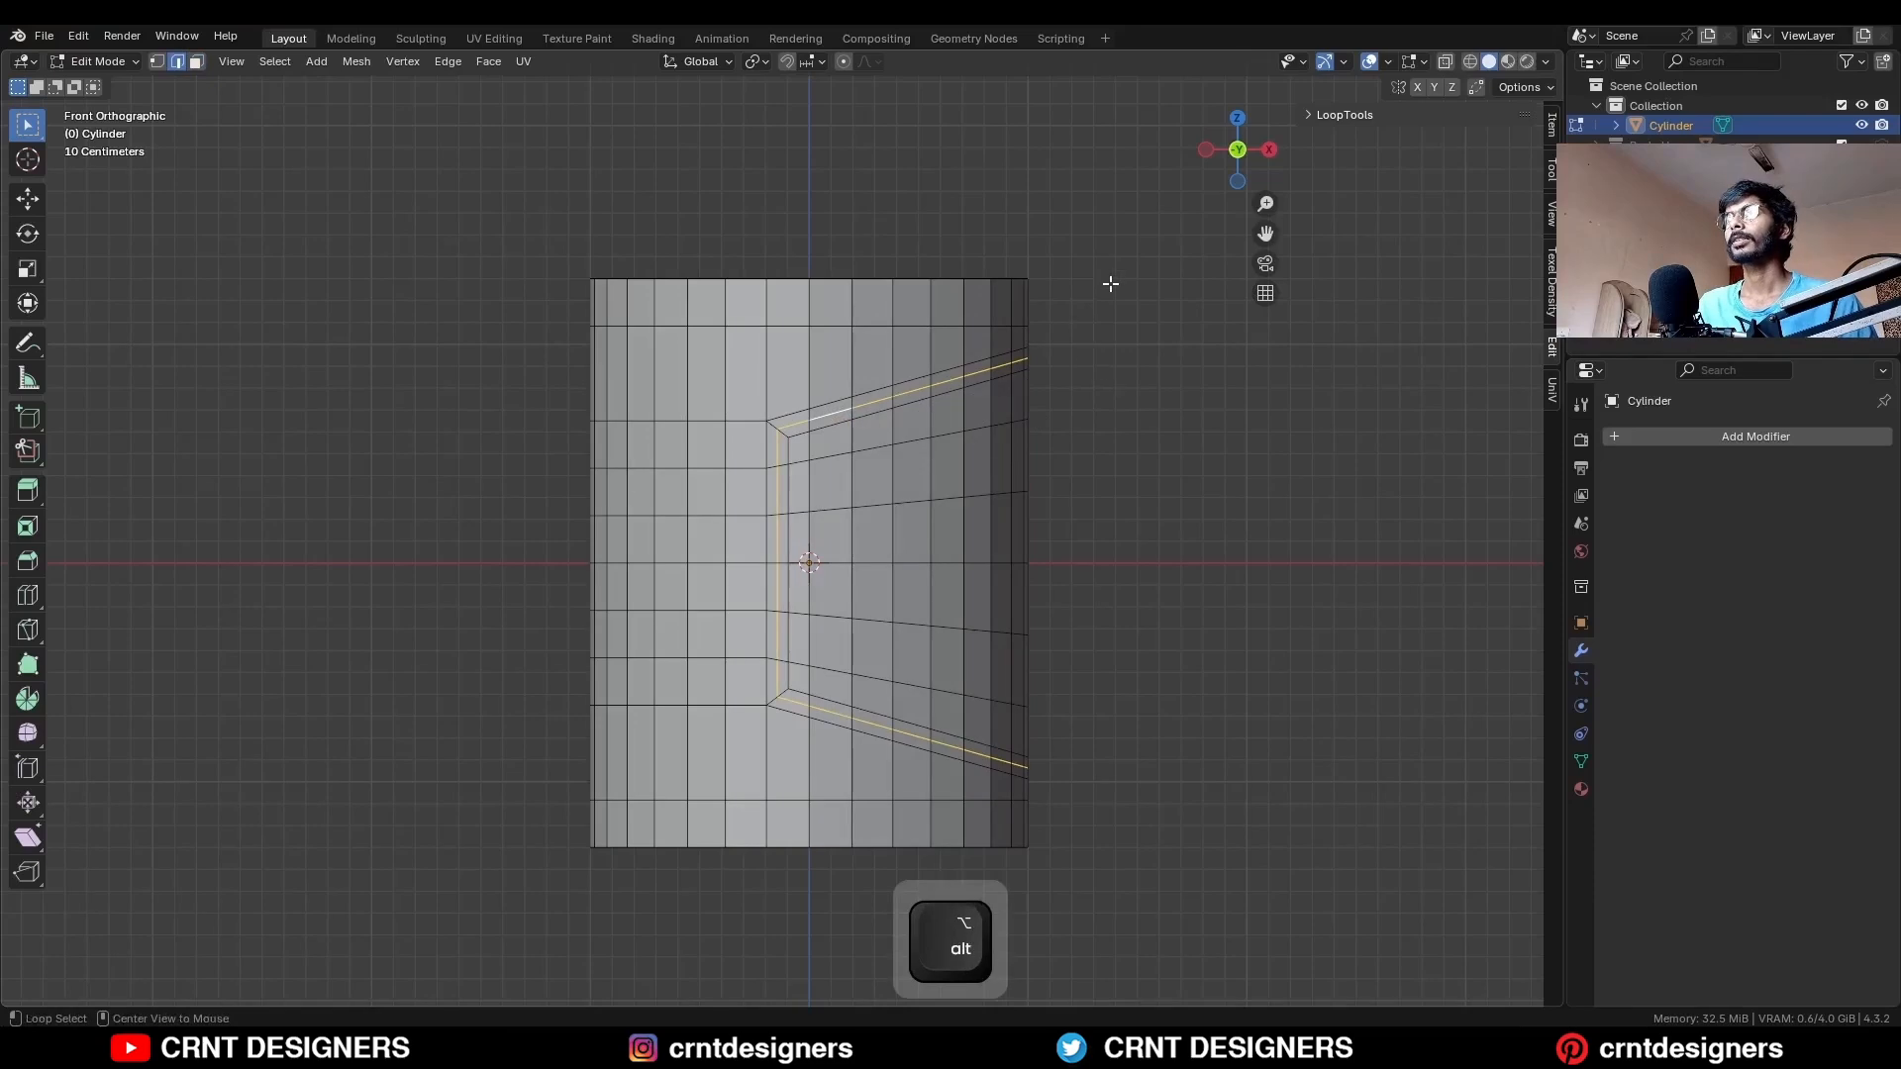
pyautogui.hotkey('alt', 's')
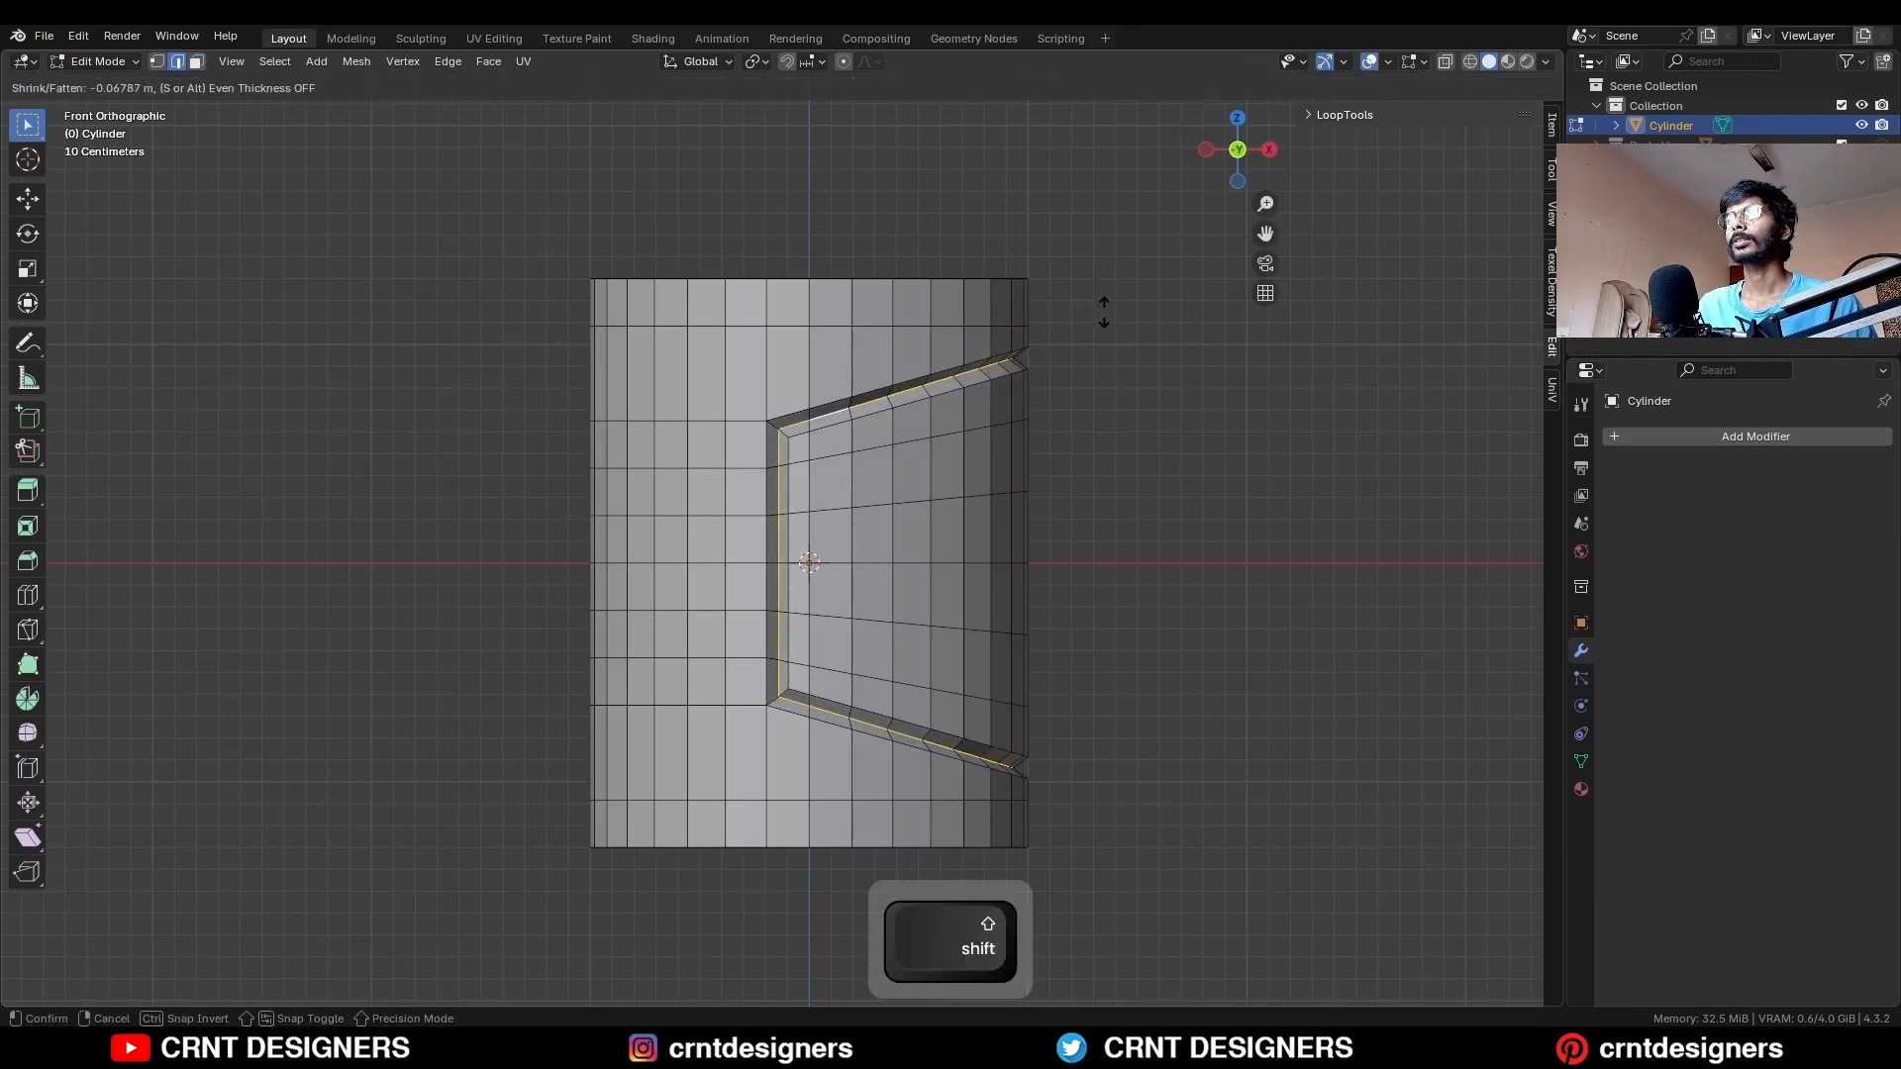
pyautogui.click(1104, 312)
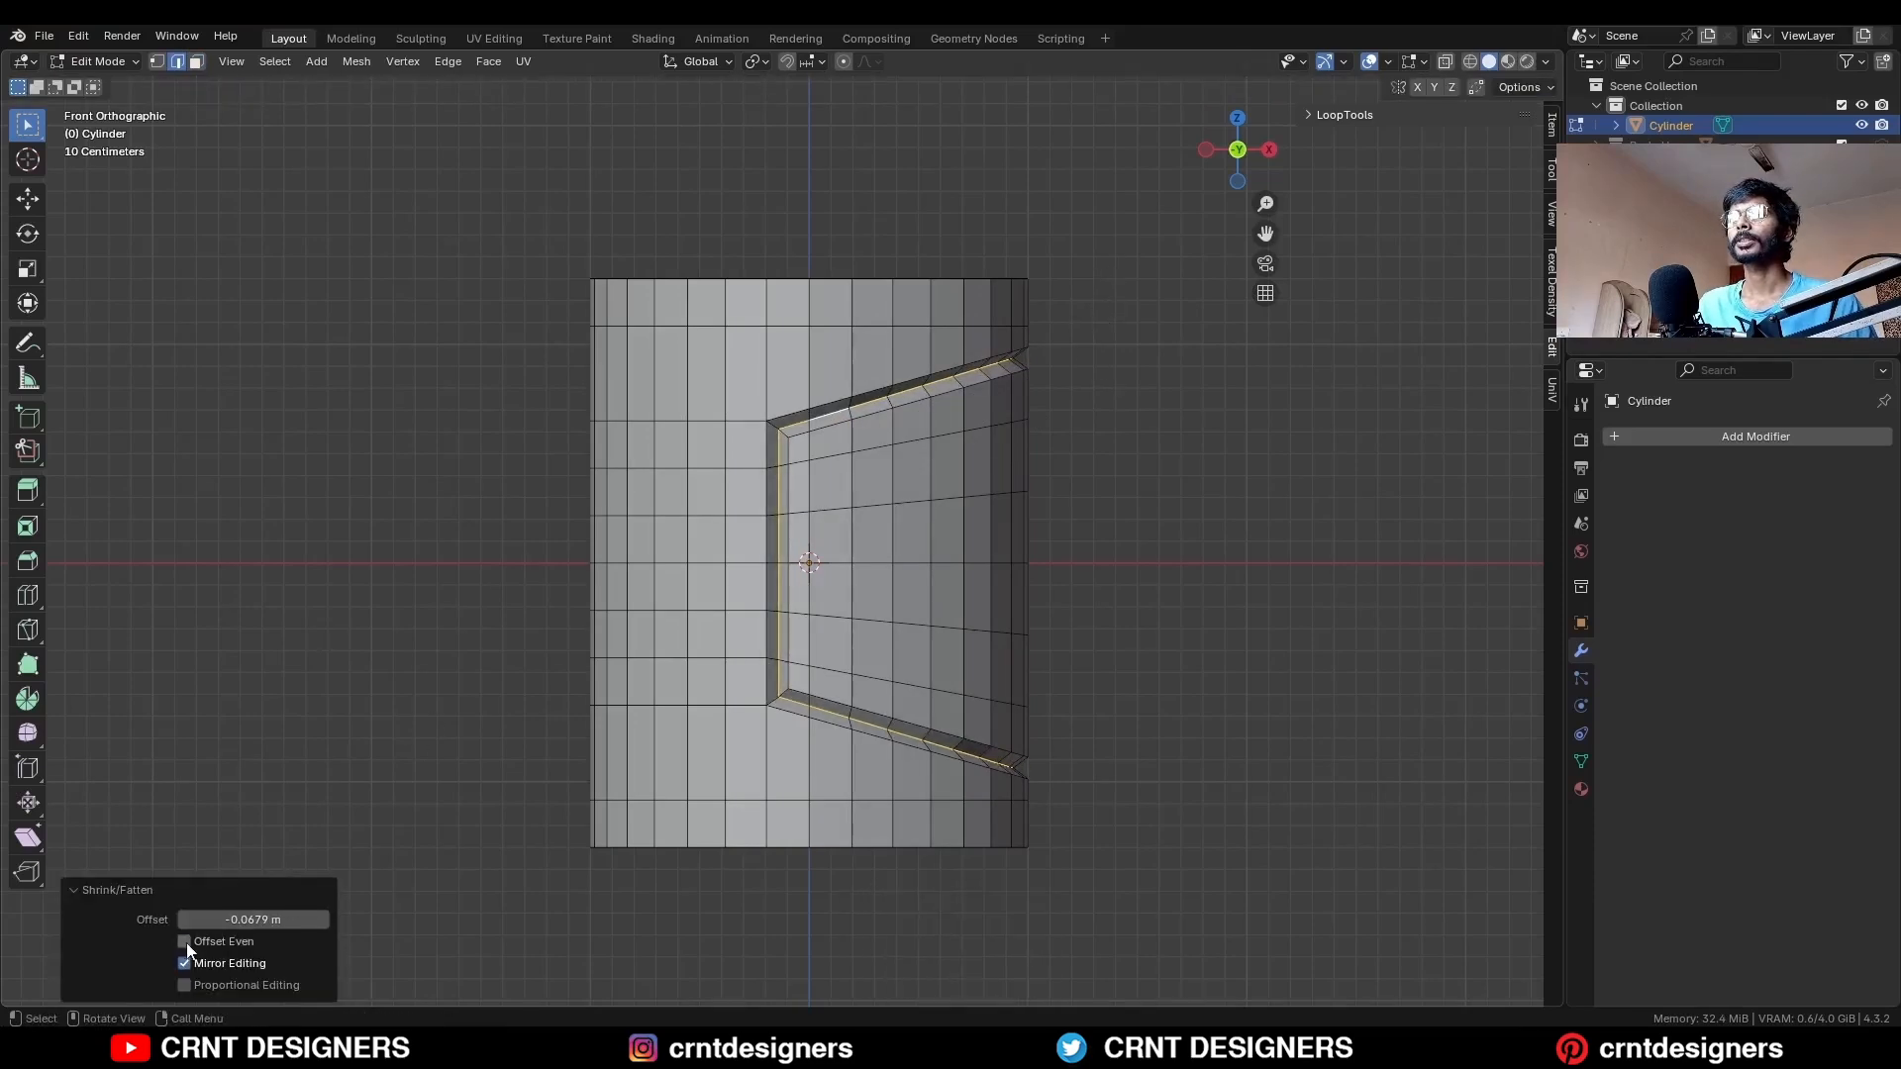
pyautogui.click(238, 919)
pyautogui.write('5')
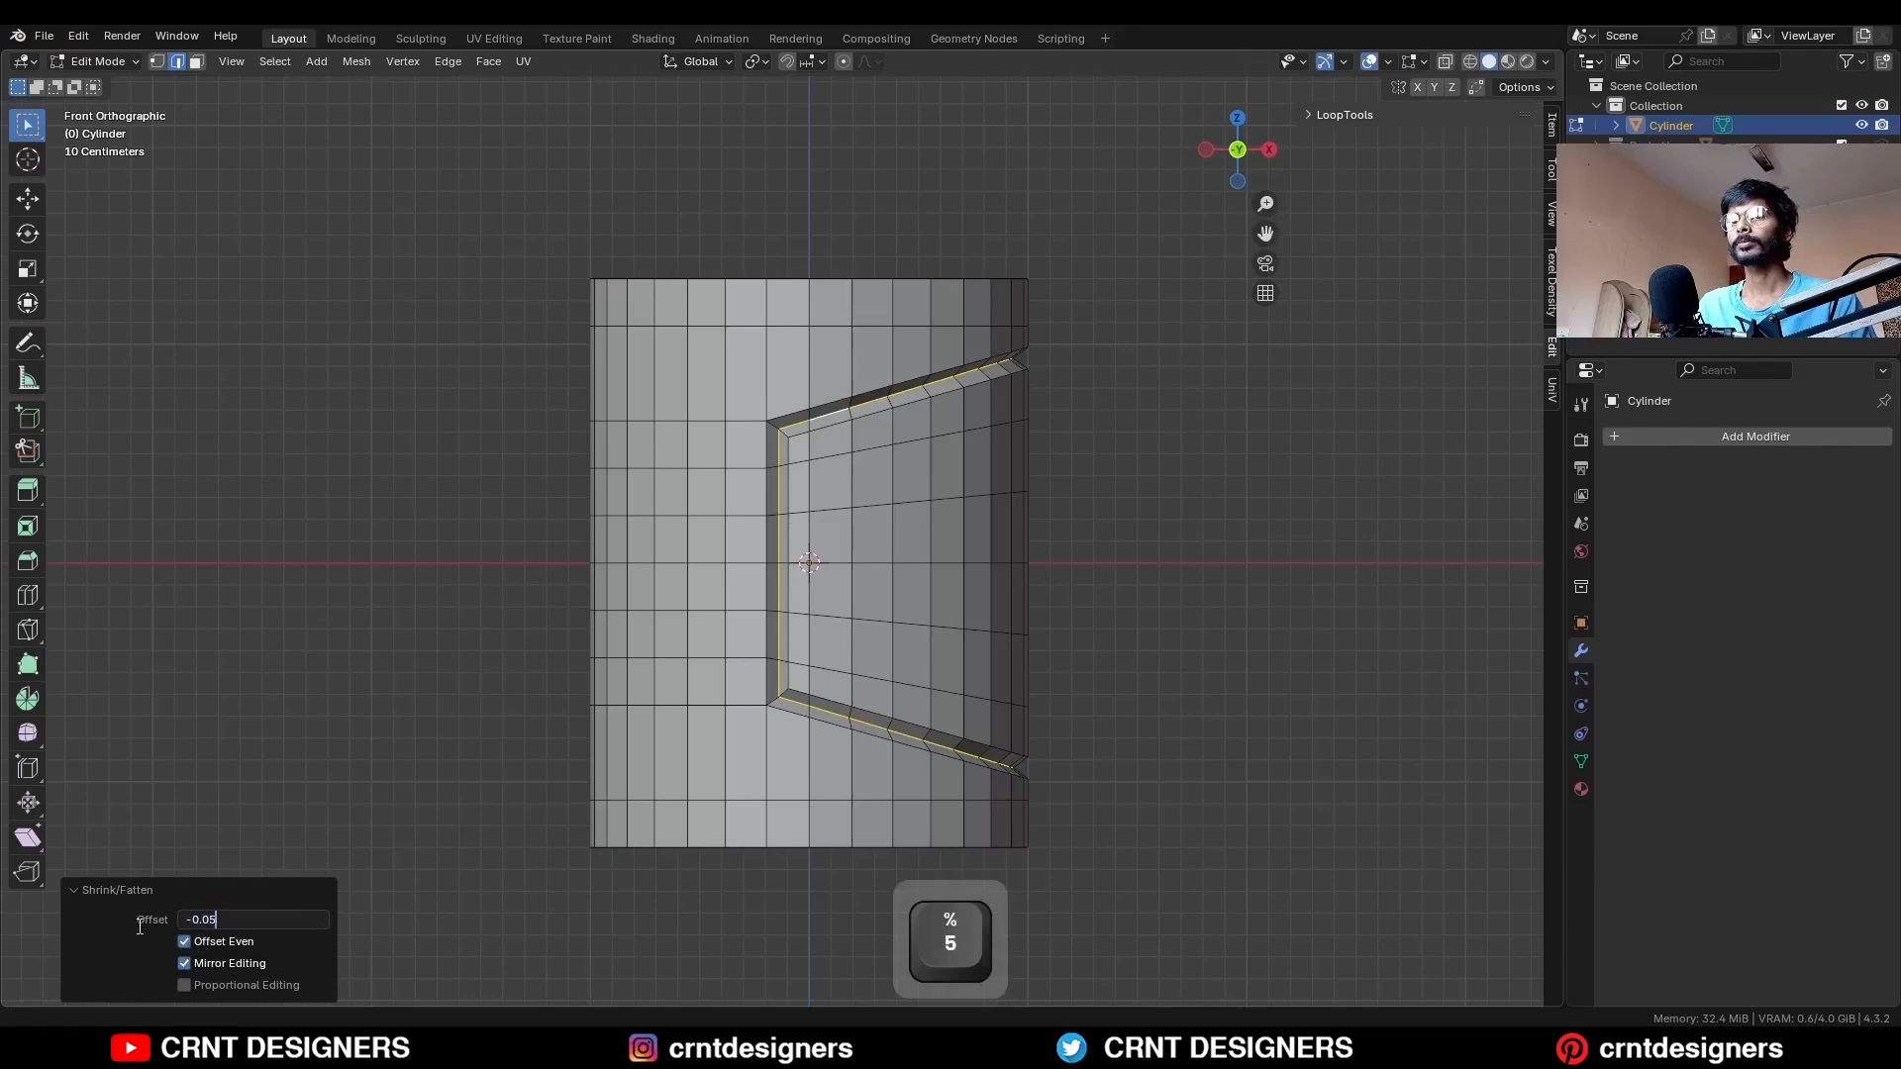
pyautogui.click(136, 935)
# Separate the trapezoidal panel faces, including the inner half of the groove around them, into their own object.
pyautogui.keyDown('shift'); pyautogui.moveTo(1083, 398); pyautogui.dragTo(1072, 398, button='middle'); pyautogui.keyUp('shift')
pyautogui.press('3')
pyautogui.hotkey('alt', 'z')
pyautogui.moveTo(778, 436); pyautogui.dragTo(870, 688)
pyautogui.keyDown('shift'); pyautogui.moveTo(957, 719); pyautogui.dragTo(843, 642); pyautogui.keyUp('shift')
pyautogui.keyDown('shift'); pyautogui.moveTo(943, 426); pyautogui.dragTo(854, 489); pyautogui.keyUp('shift')
pyautogui.keyDown('shift'); pyautogui.moveTo(1042, 391); pyautogui.dragTo(959, 419); pyautogui.keyUp('shift')
pyautogui.keyDown('shift'); pyautogui.click(900, 422); pyautogui.keyUp('shift')
pyautogui.keyDown('shift'); pyautogui.moveTo(889, 628); pyautogui.dragTo(946, 401); pyautogui.keyUp('shift')
pyautogui.keyDown('shift'); pyautogui.moveTo(1051, 420); pyautogui.dragTo(943, 738); pyautogui.keyUp('shift')
pyautogui.press('ctrl+KP_Add')
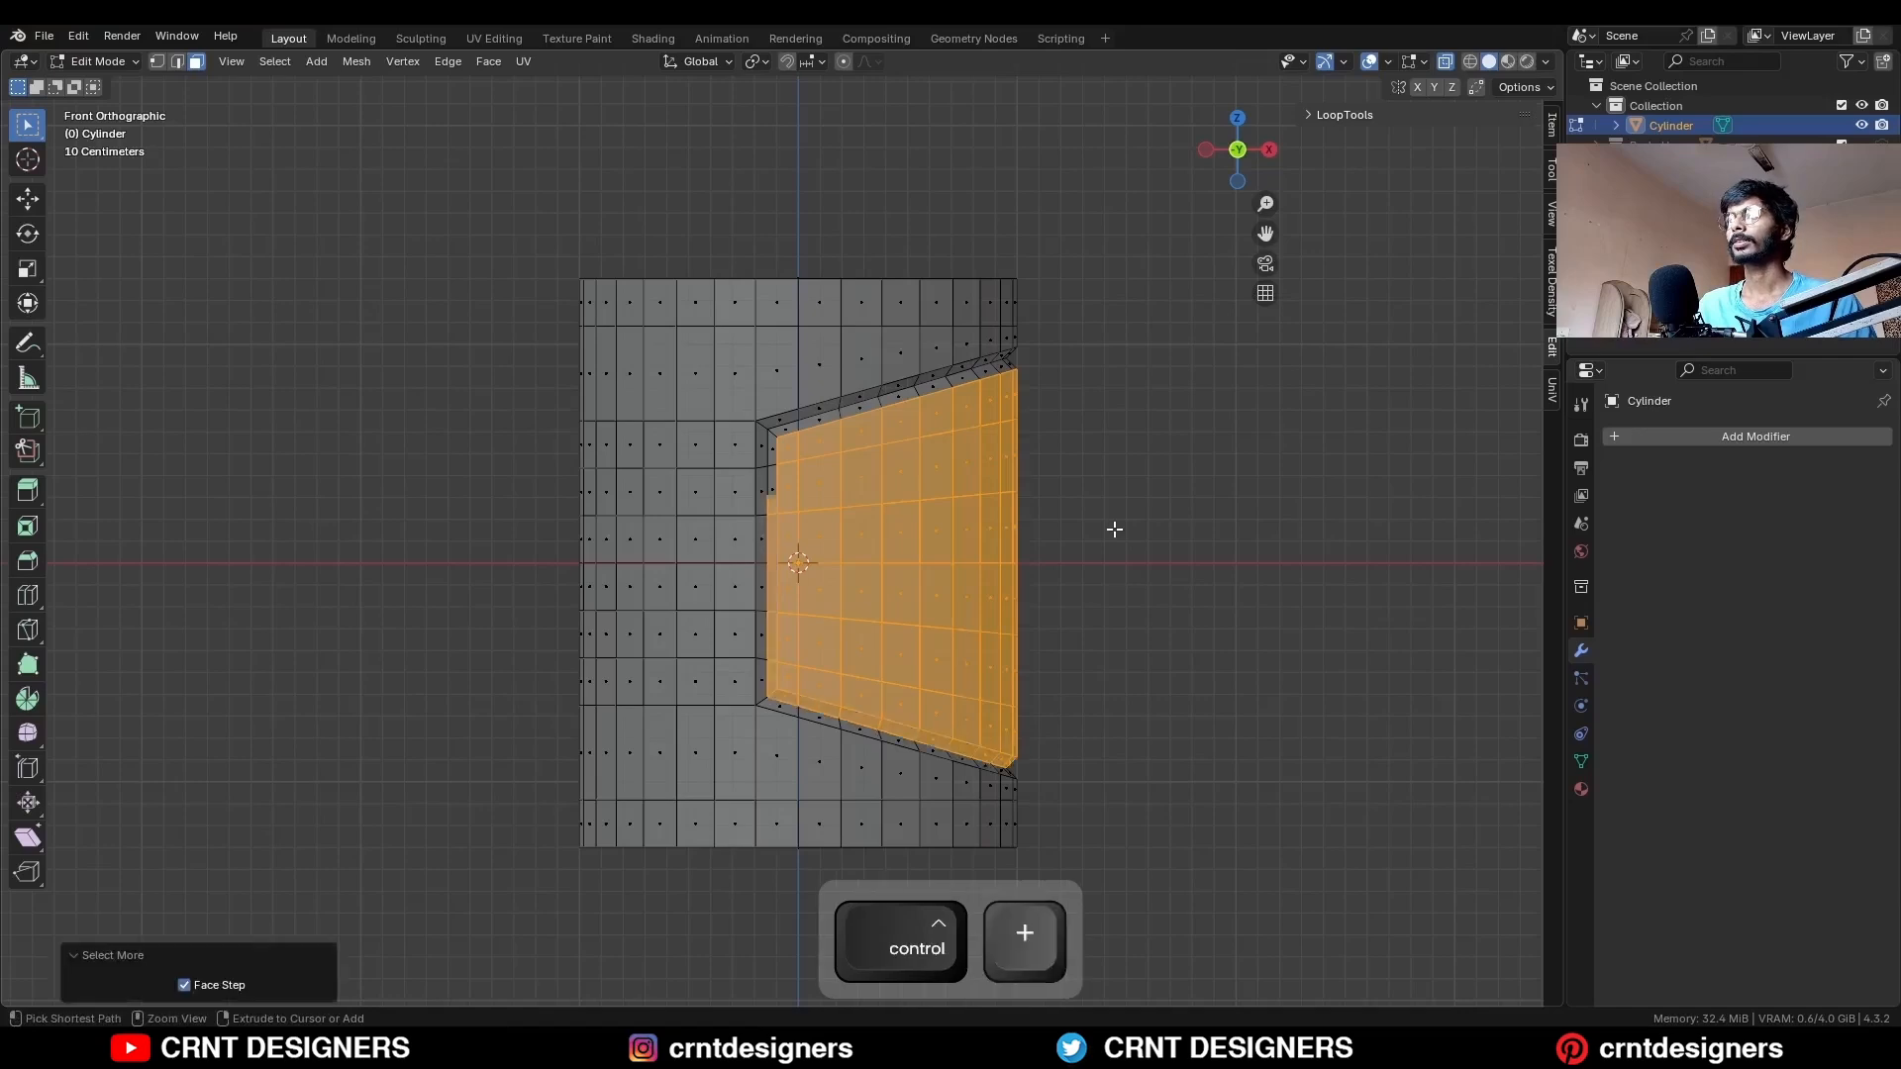
pyautogui.press('p')
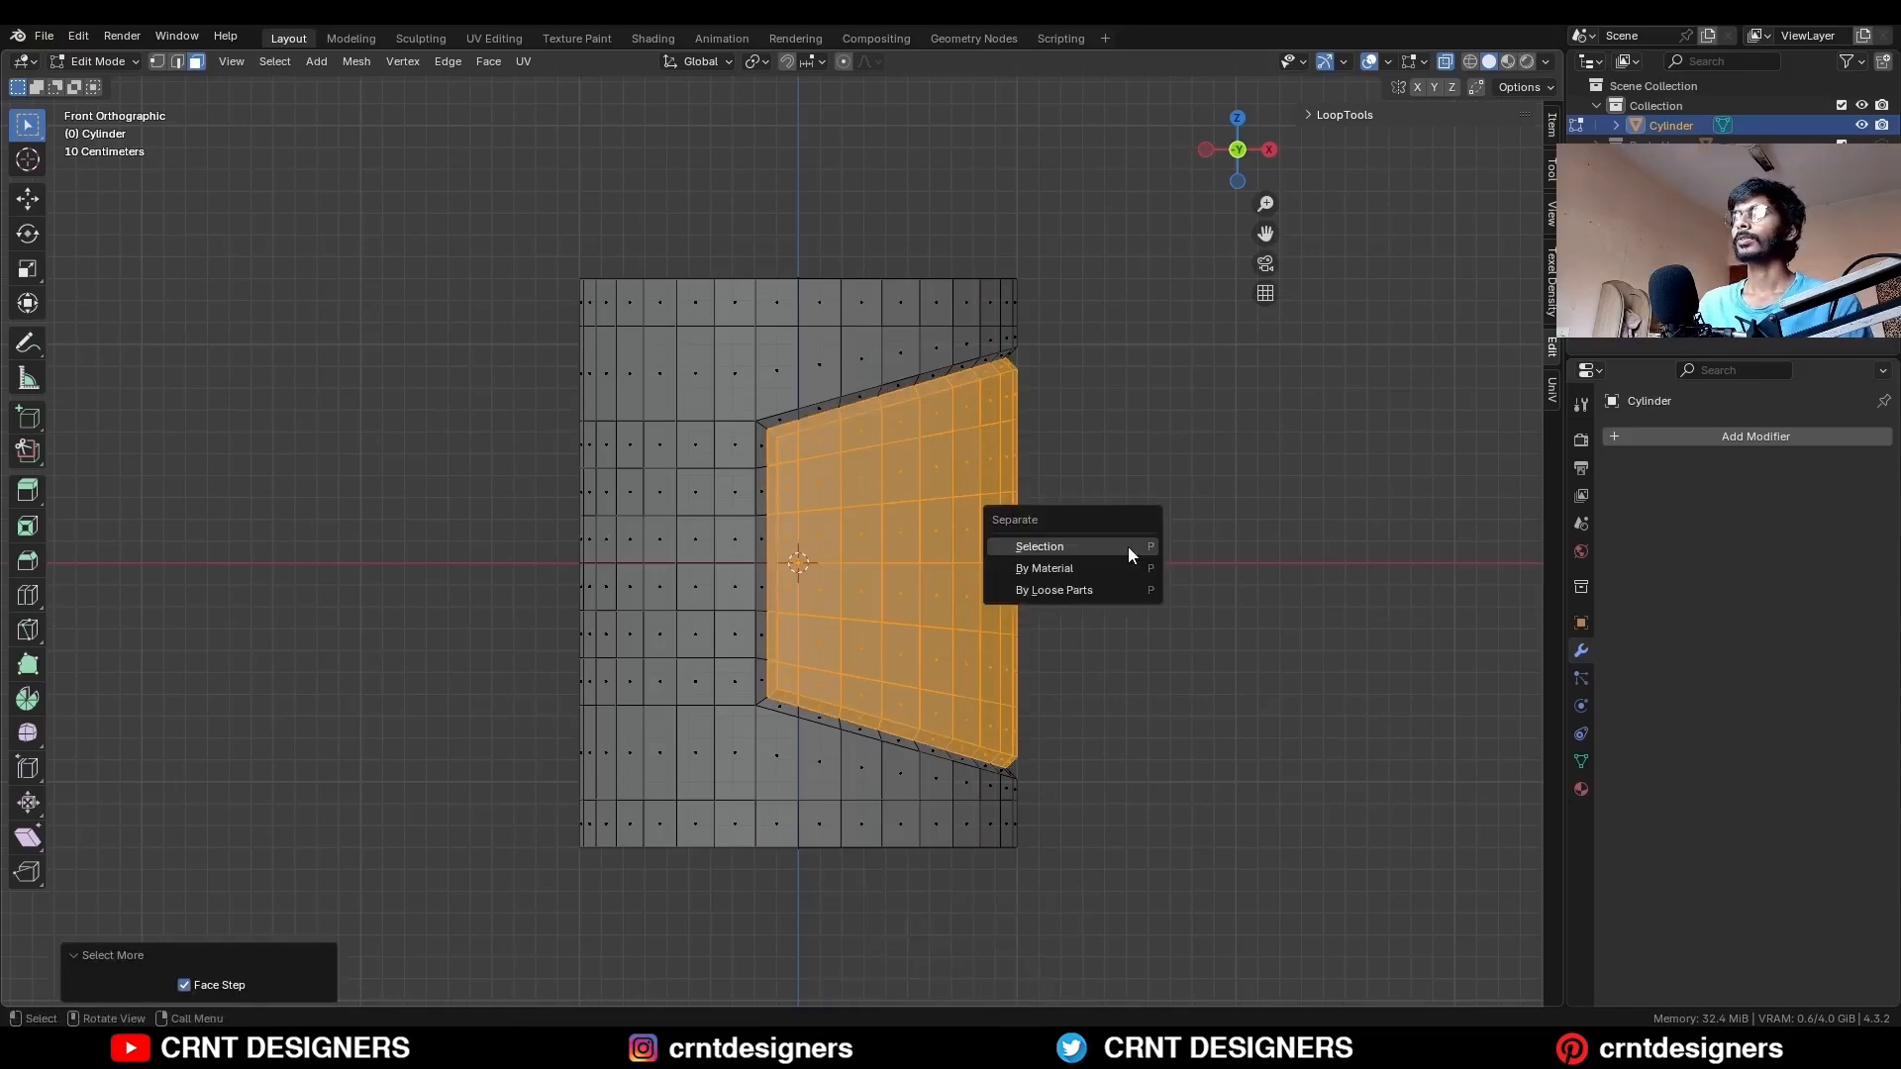
pyautogui.click(1040, 546)
# Leave Edit Mode and isolate the separated panel in local view.
pyautogui.press('Tab')
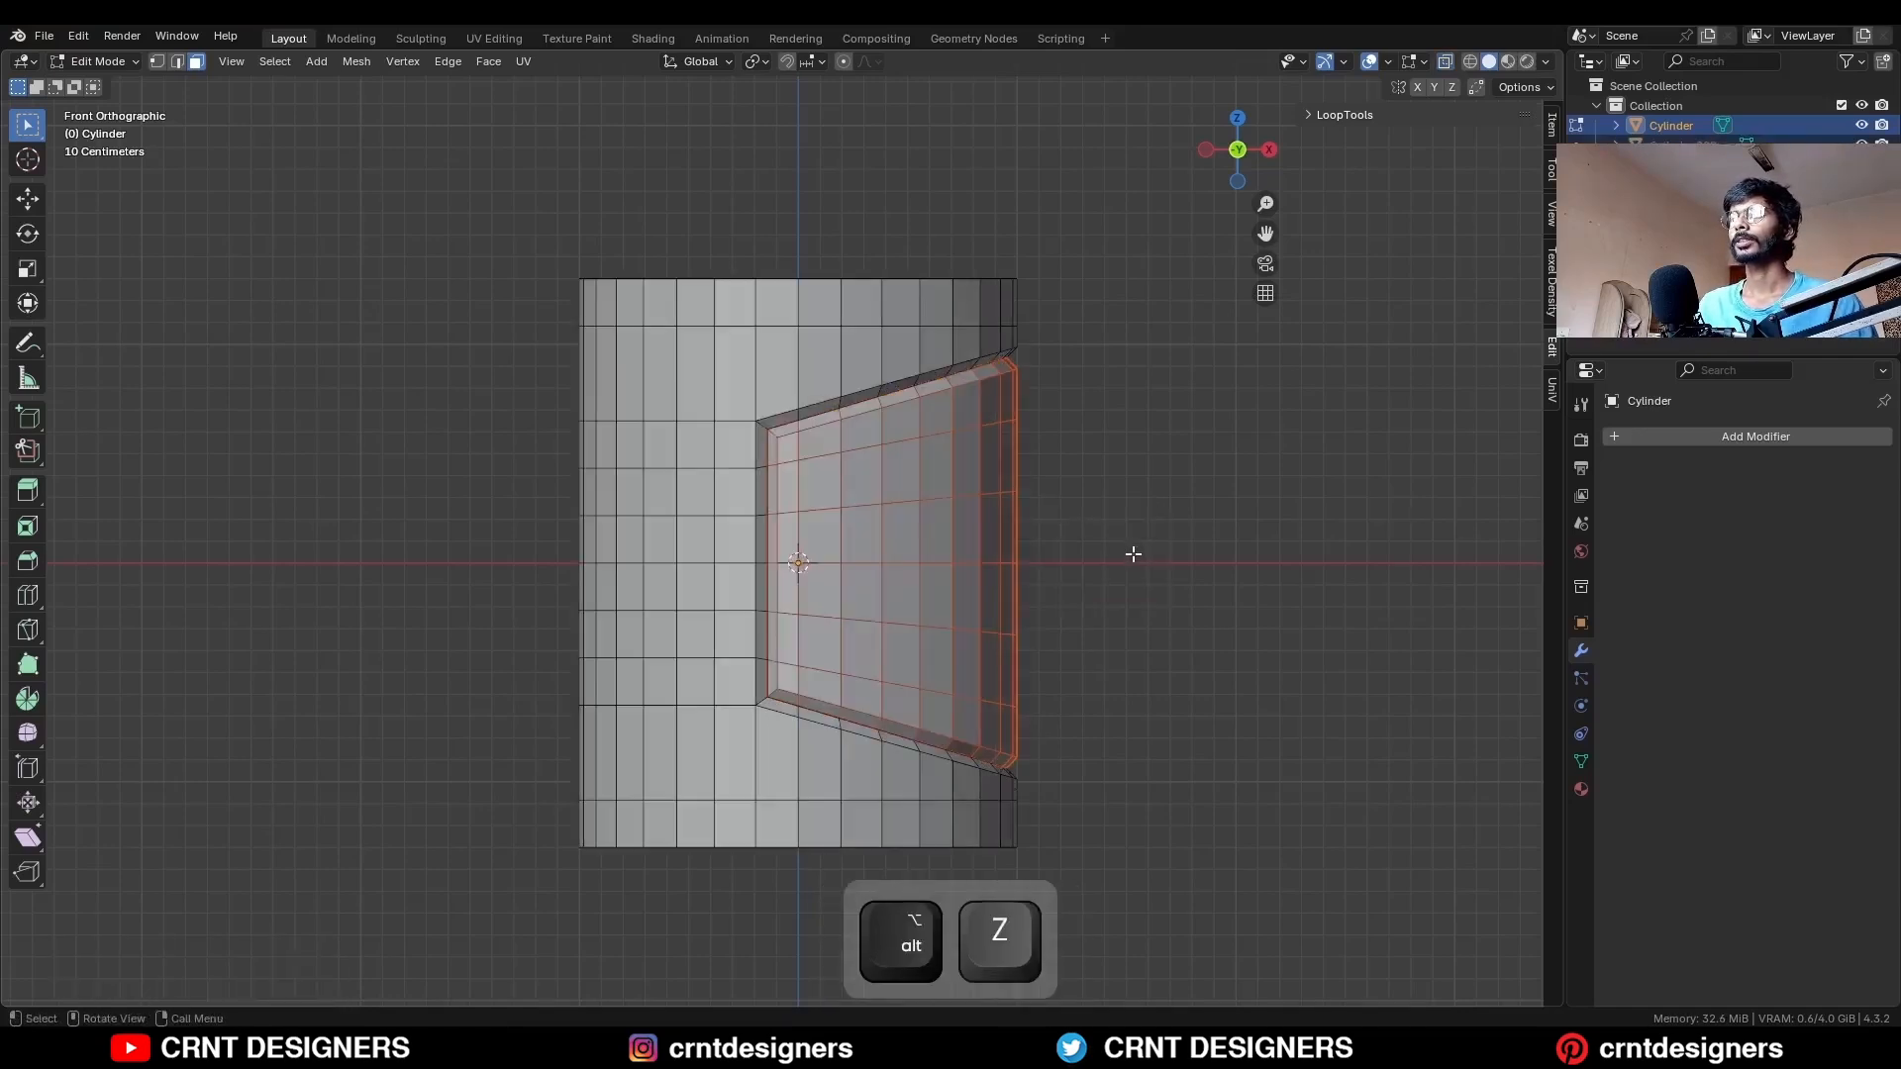
pyautogui.keyDown('shift'); pyautogui.click(762, 410); pyautogui.keyUp('shift')
pyautogui.keyDown('shift'); pyautogui.click(863, 452); pyautogui.keyUp('shift')
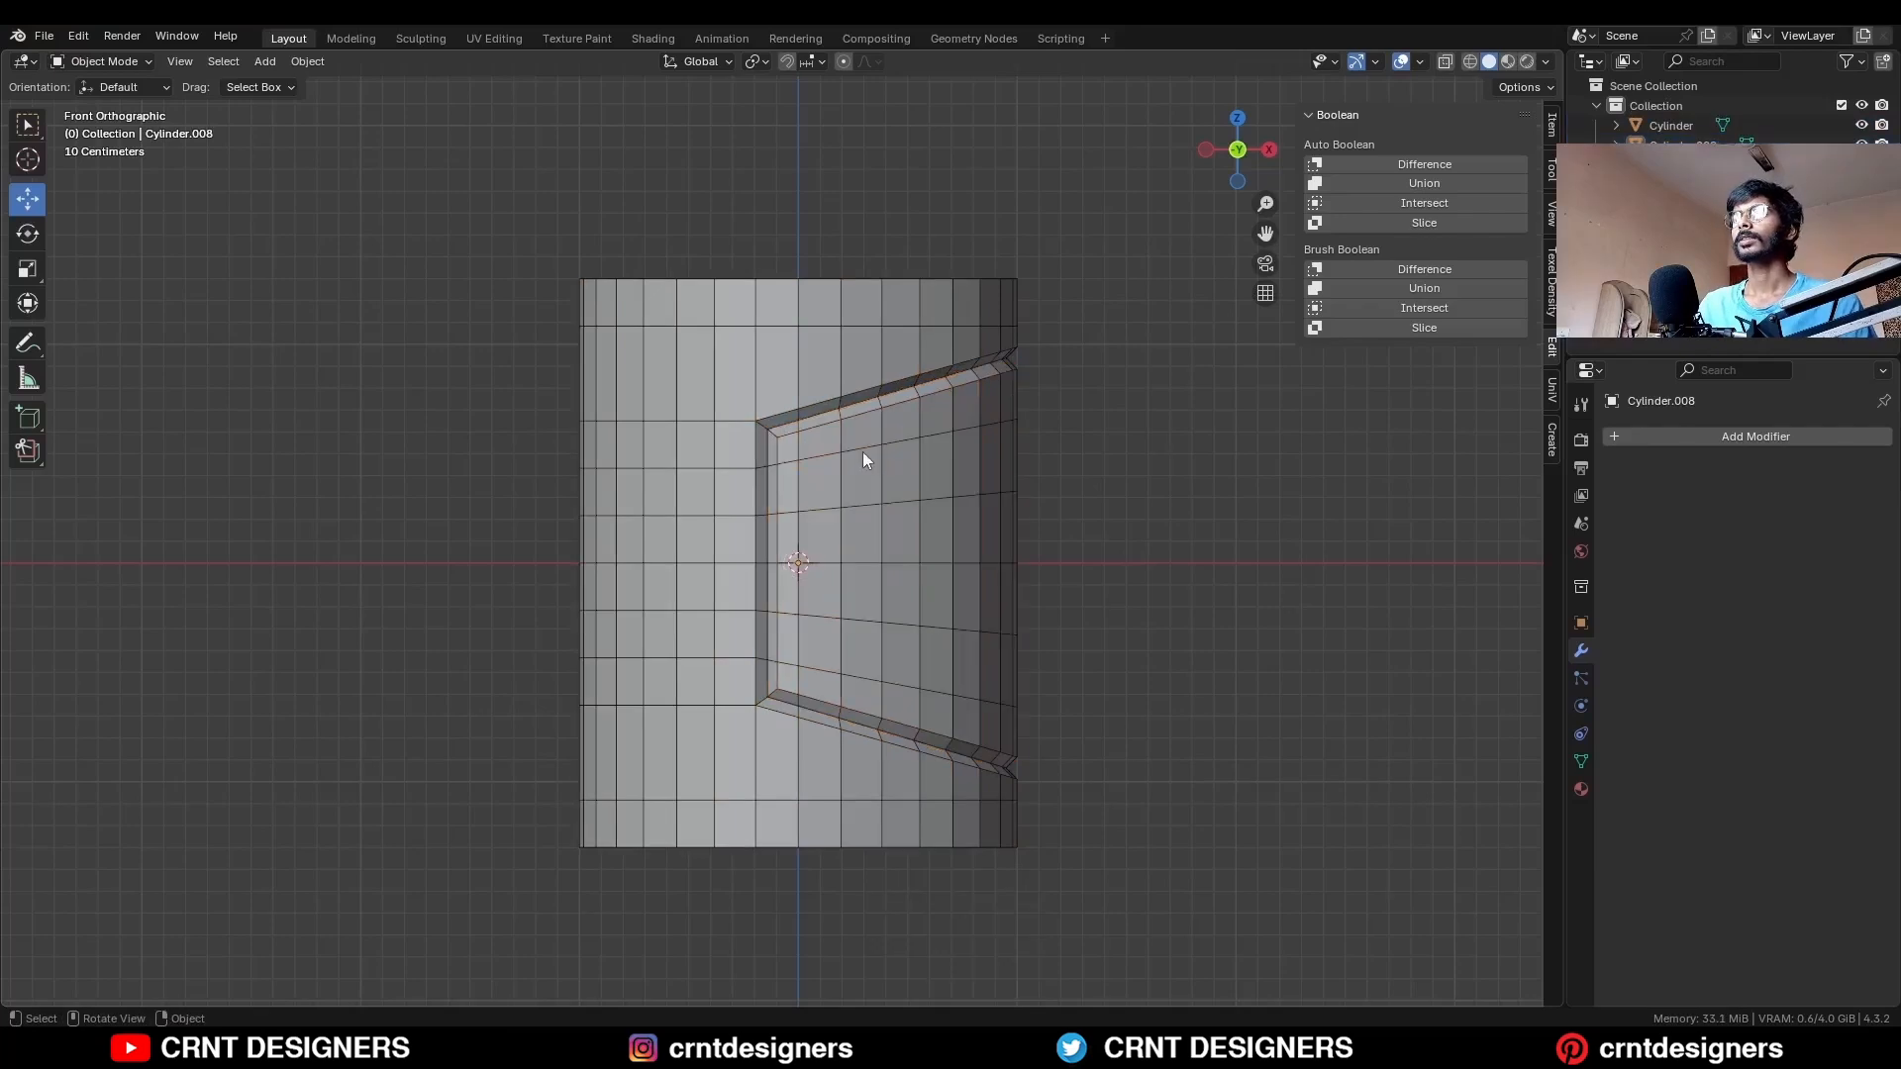
pyautogui.click(864, 452)
pyautogui.press('KP_Divide')
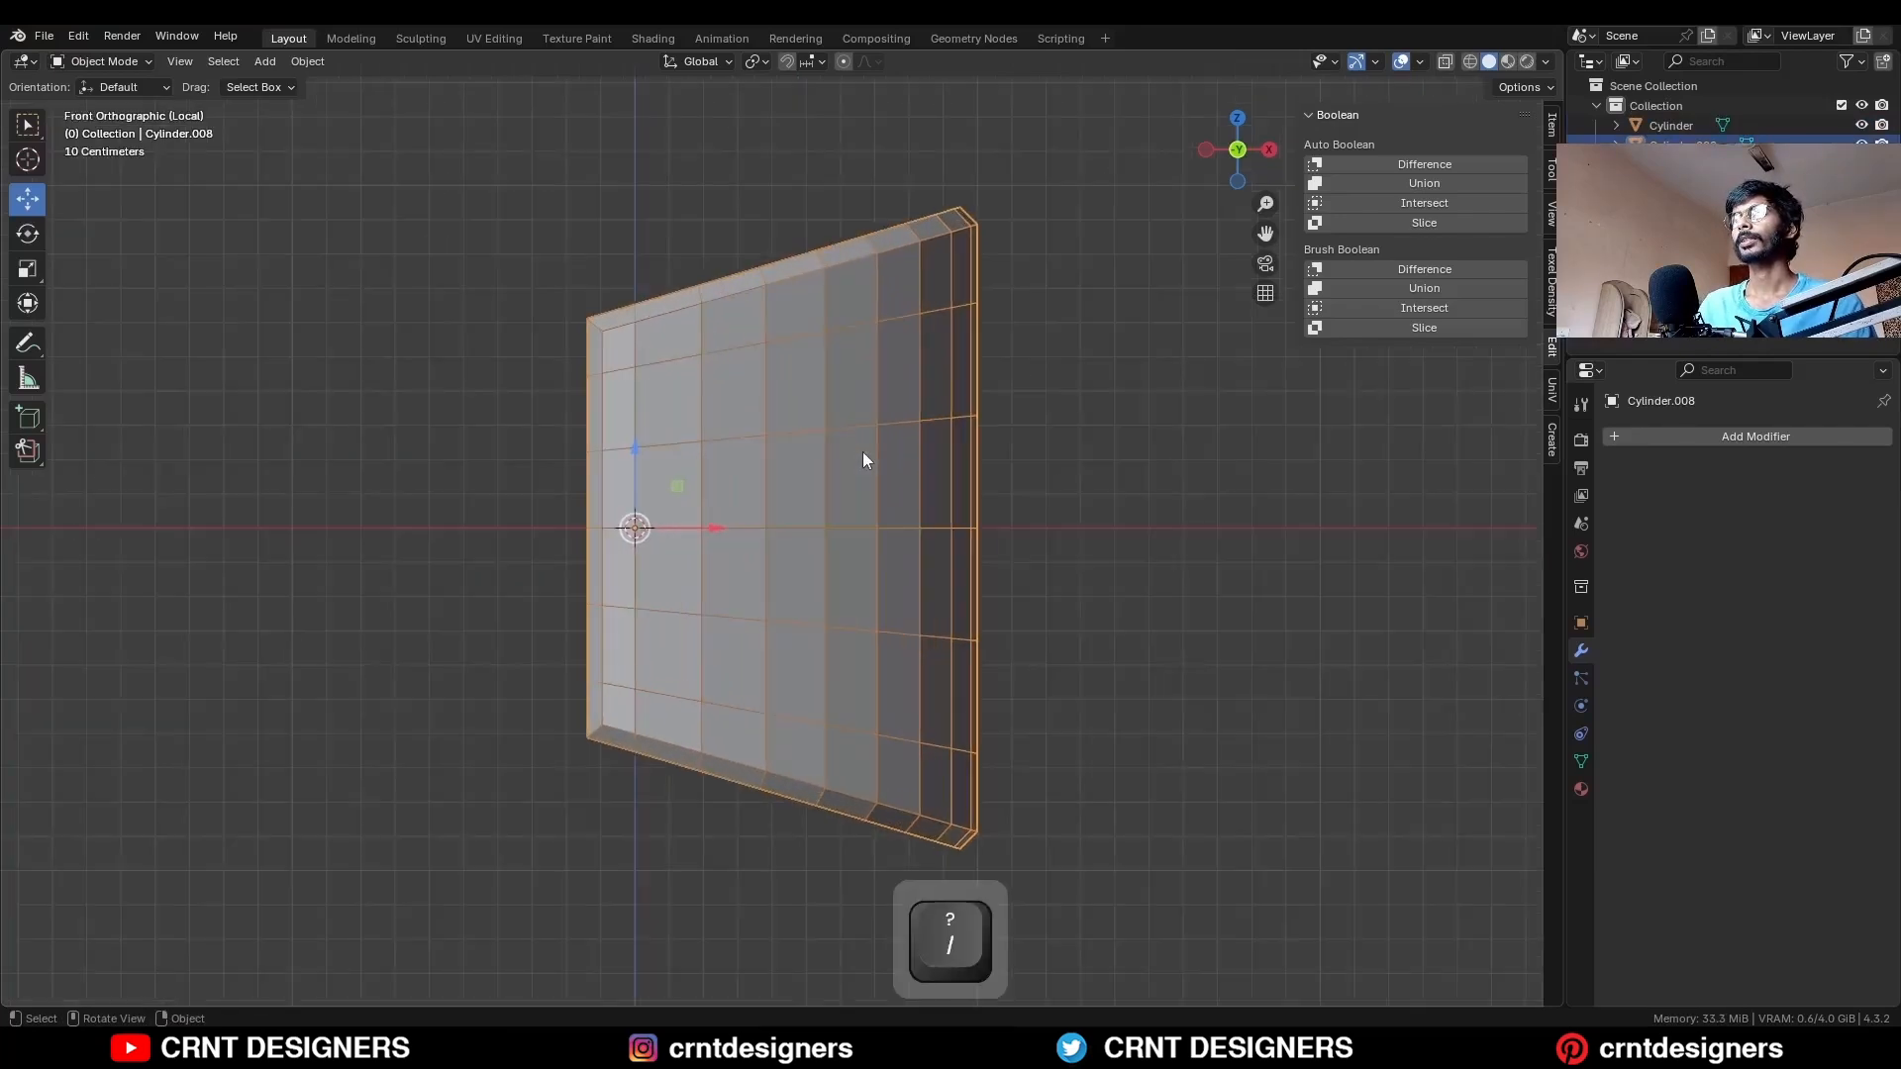
pyautogui.moveTo(864, 452); pyautogui.dragTo(951, 513, button='middle')
# Bridge the panel's upper and lower inner rim edges to close its back side.
pyautogui.press('Tab')
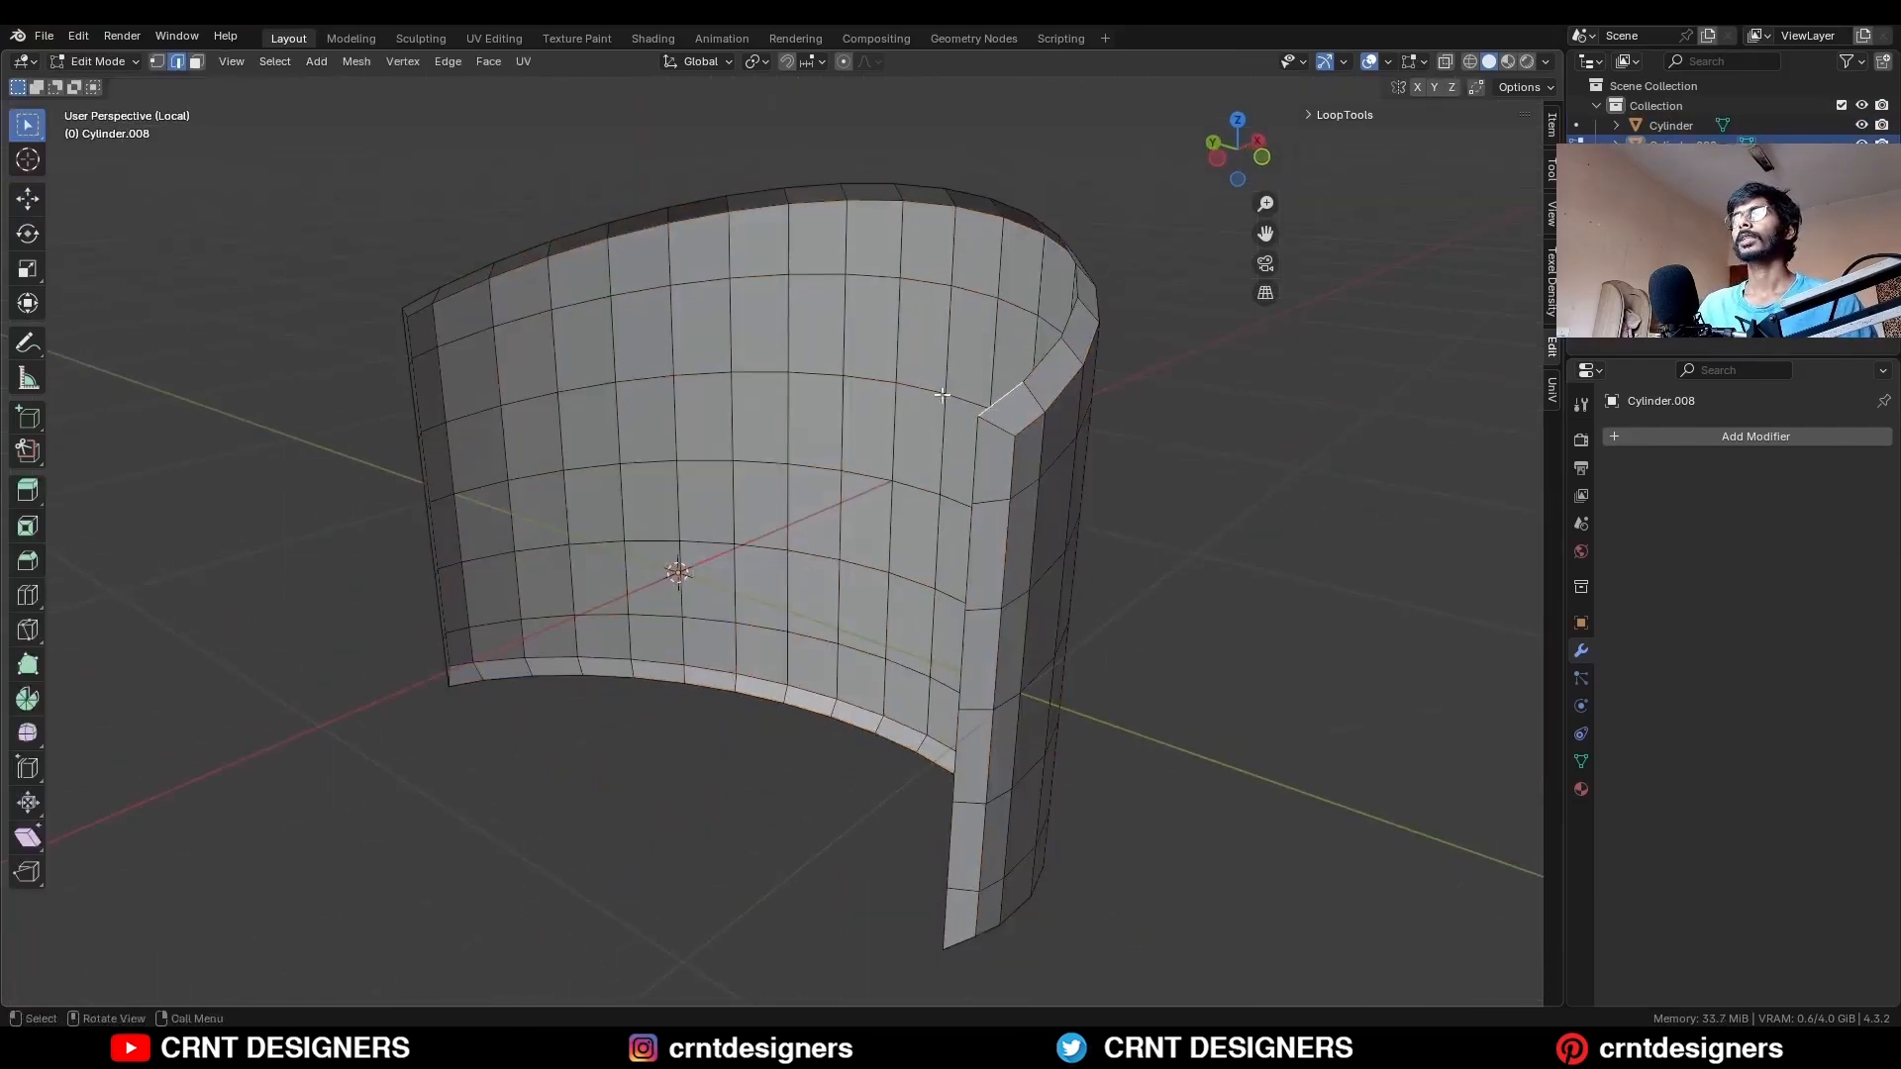
pyautogui.hotkey('shift', 'ctrl')
pyautogui.keyDown('ctrl'); pyautogui.keyDown('shift'); pyautogui.click(418, 287); pyautogui.keyUp('shift'); pyautogui.keyUp('ctrl')
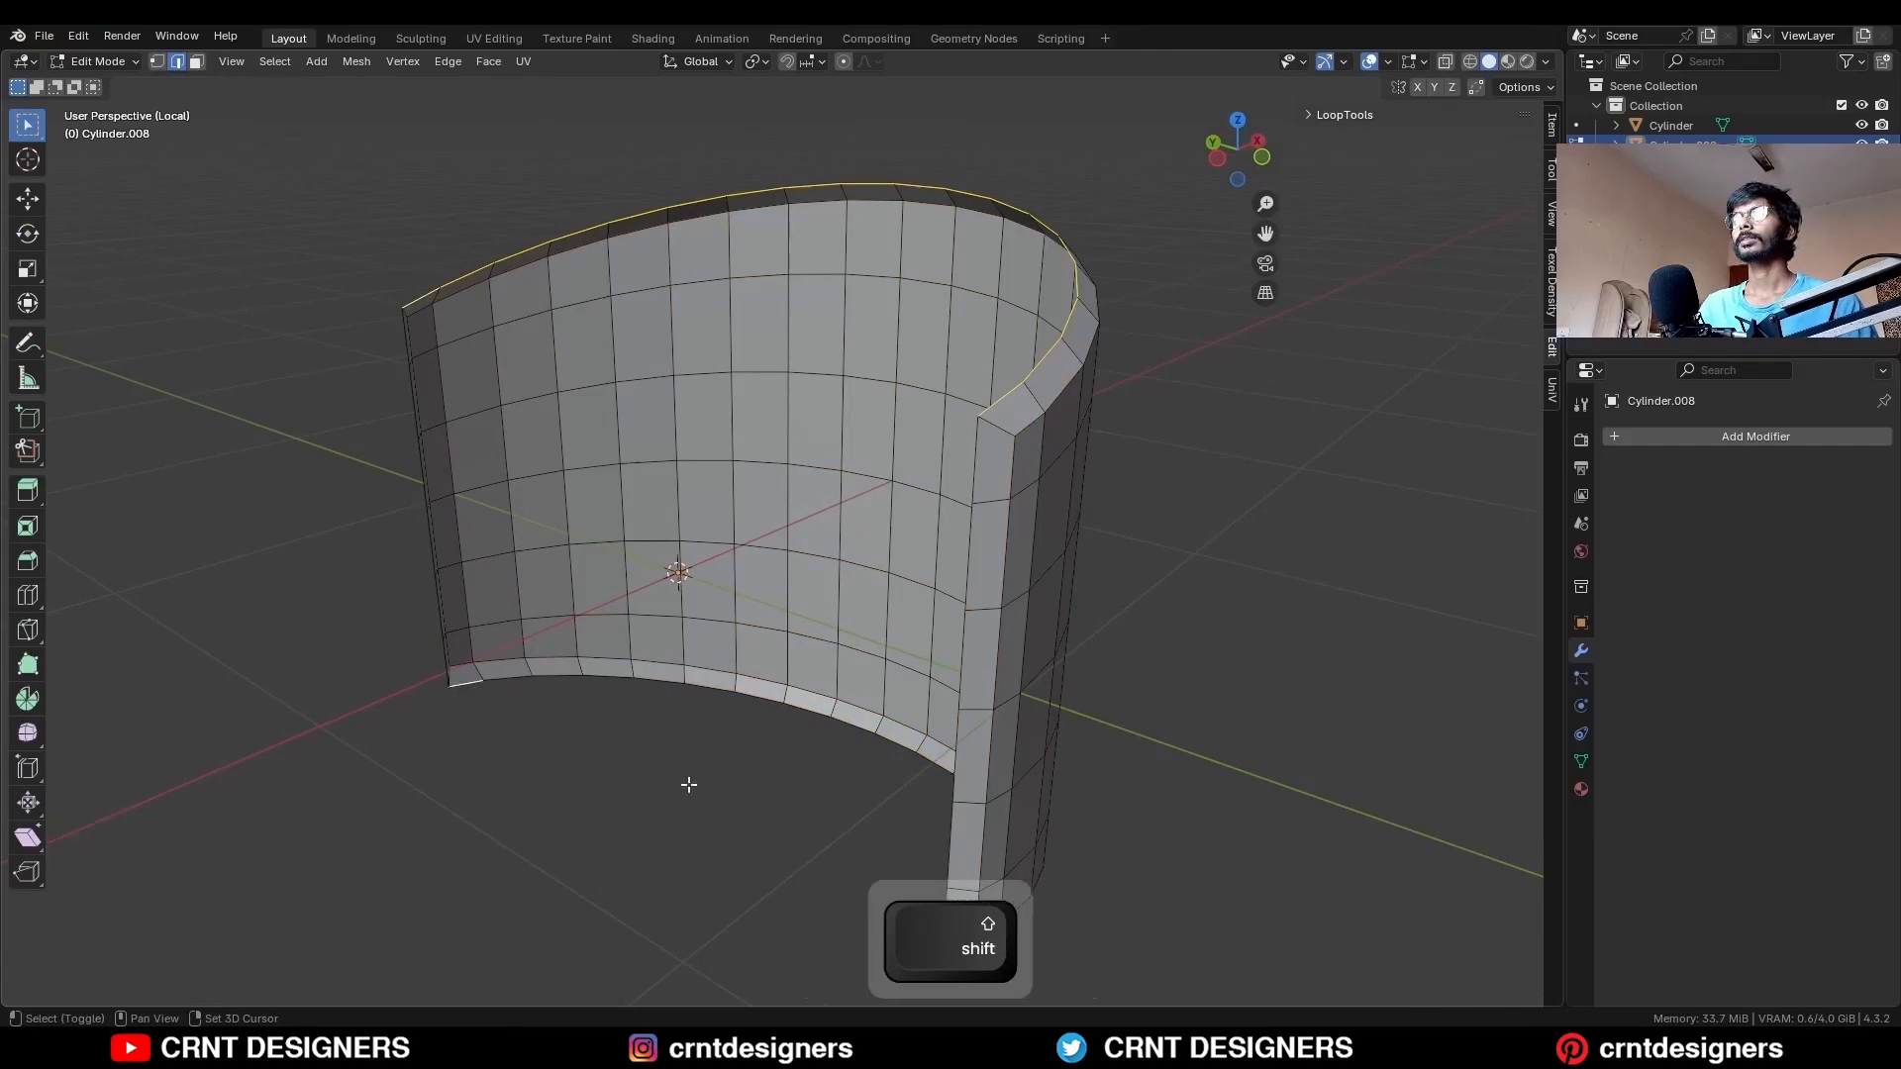
pyautogui.moveTo(687, 781); pyautogui.dragTo(1062, 555, button='middle')
pyautogui.keyDown('ctrl'); pyautogui.keyDown('shift'); pyautogui.click(1062, 554); pyautogui.keyUp('shift'); pyautogui.keyUp('ctrl')
pyautogui.rightClick(1316, 444)
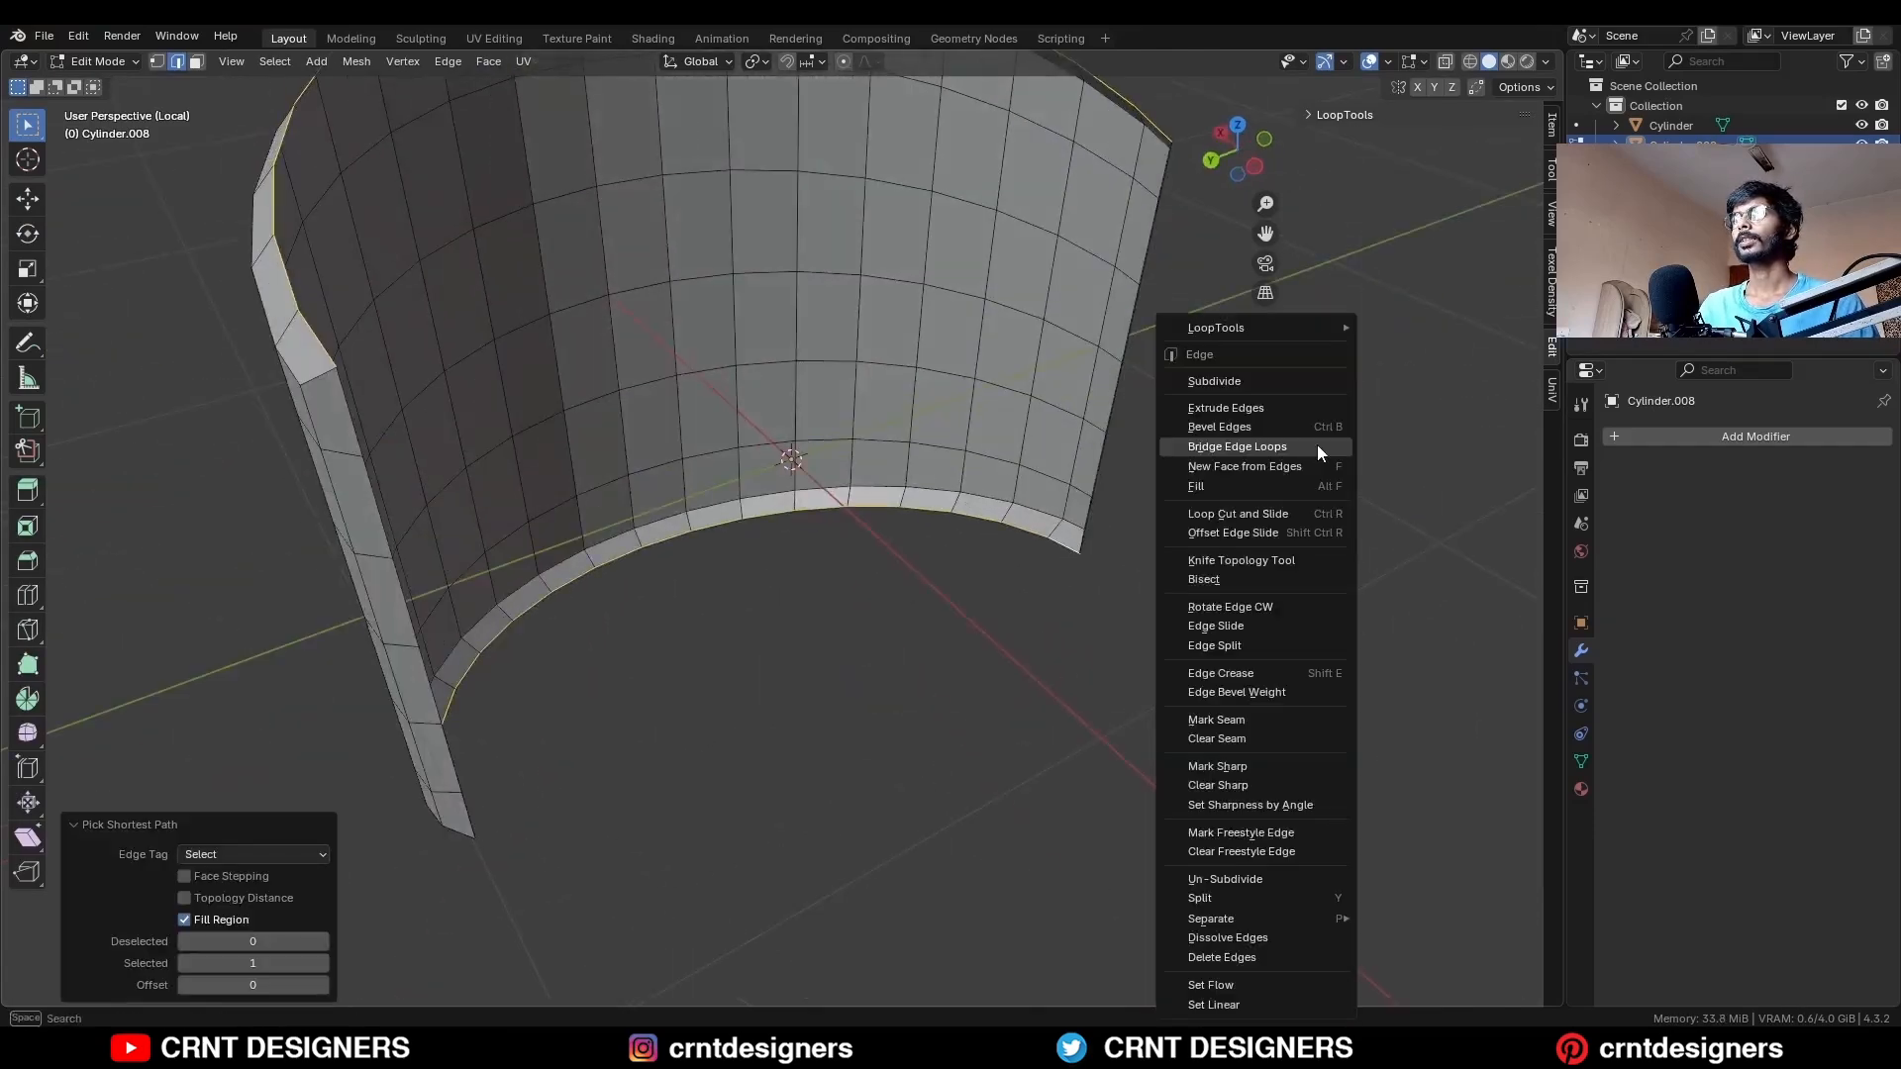
pyautogui.click(1317, 443)
# Dissolve the horizontal edge loops running across the panel's outer surface.
pyautogui.moveTo(1307, 519); pyautogui.dragTo(904, 390, button='middle')
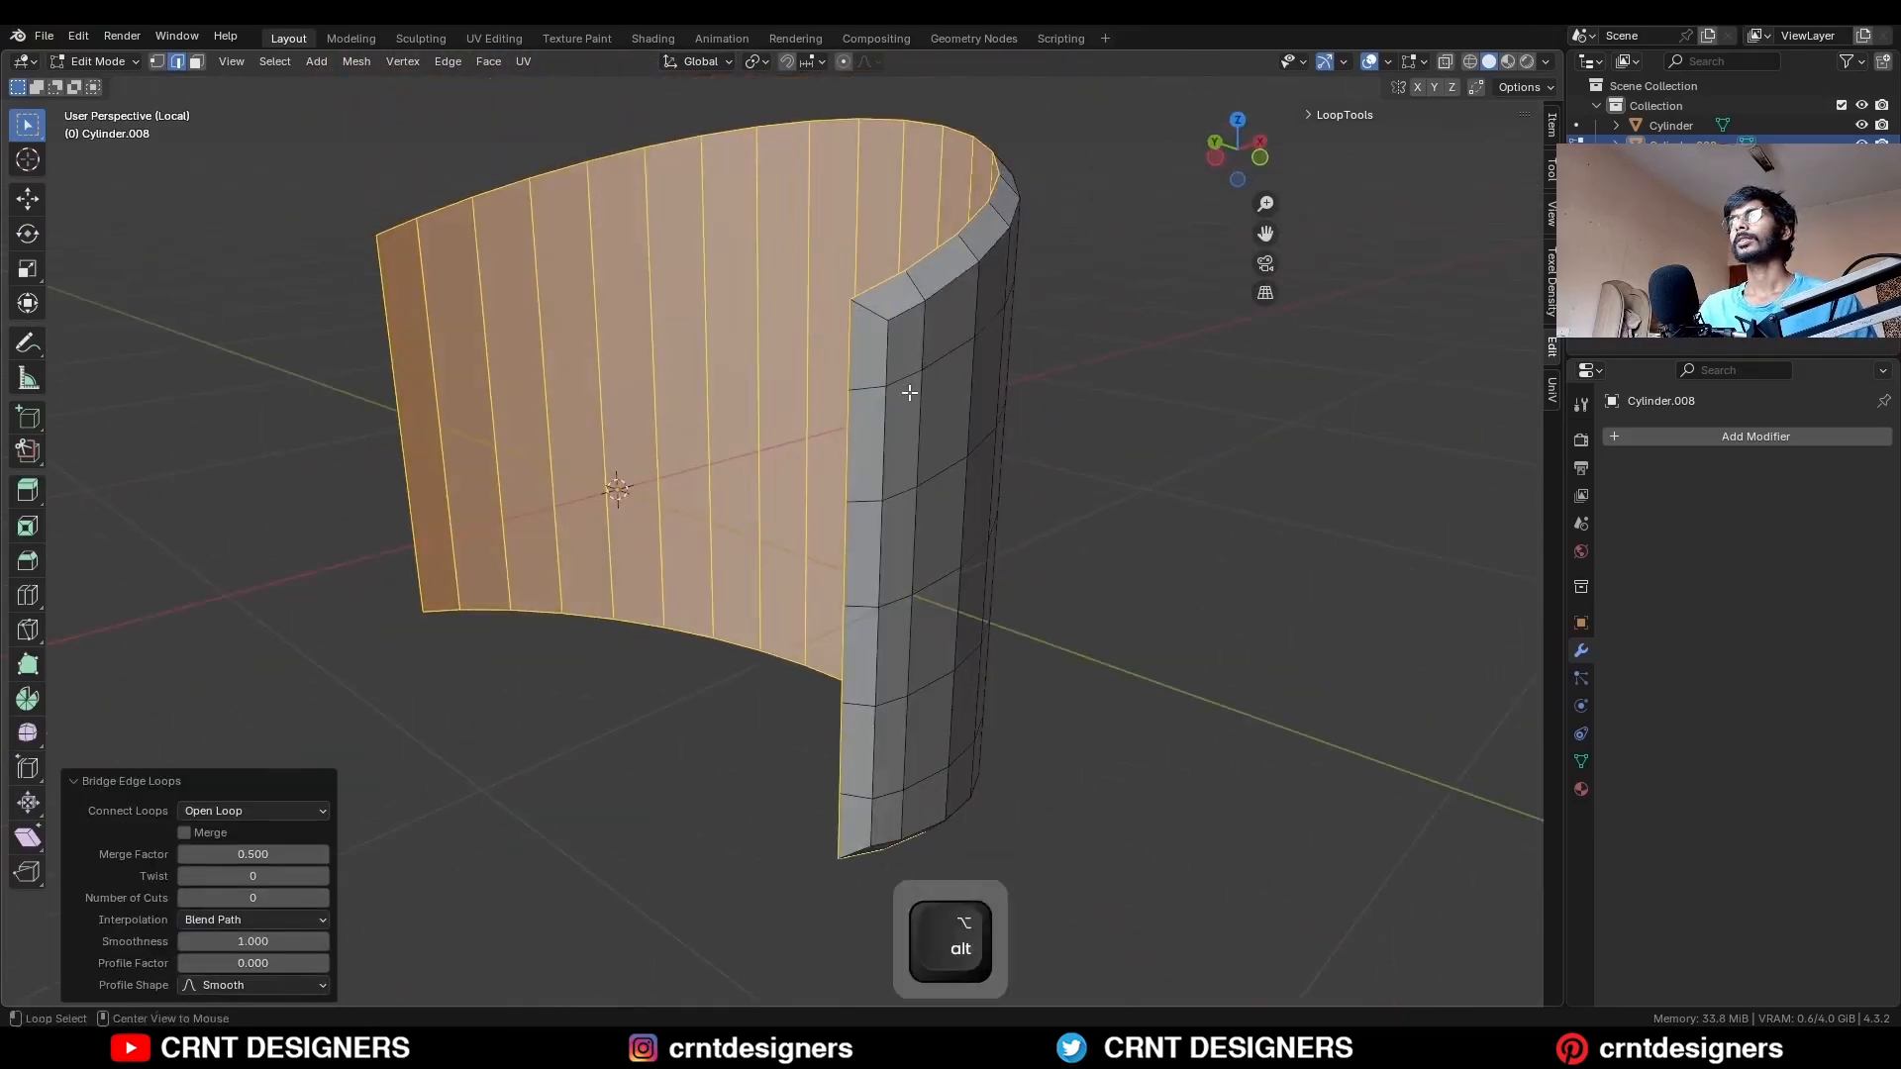
pyautogui.keyDown('alt'); pyautogui.click(904, 381); pyautogui.keyUp('alt')
pyautogui.keyDown('alt'); pyautogui.keyDown('shift'); pyautogui.click(891, 780); pyautogui.keyUp('shift'); pyautogui.keyUp('alt')
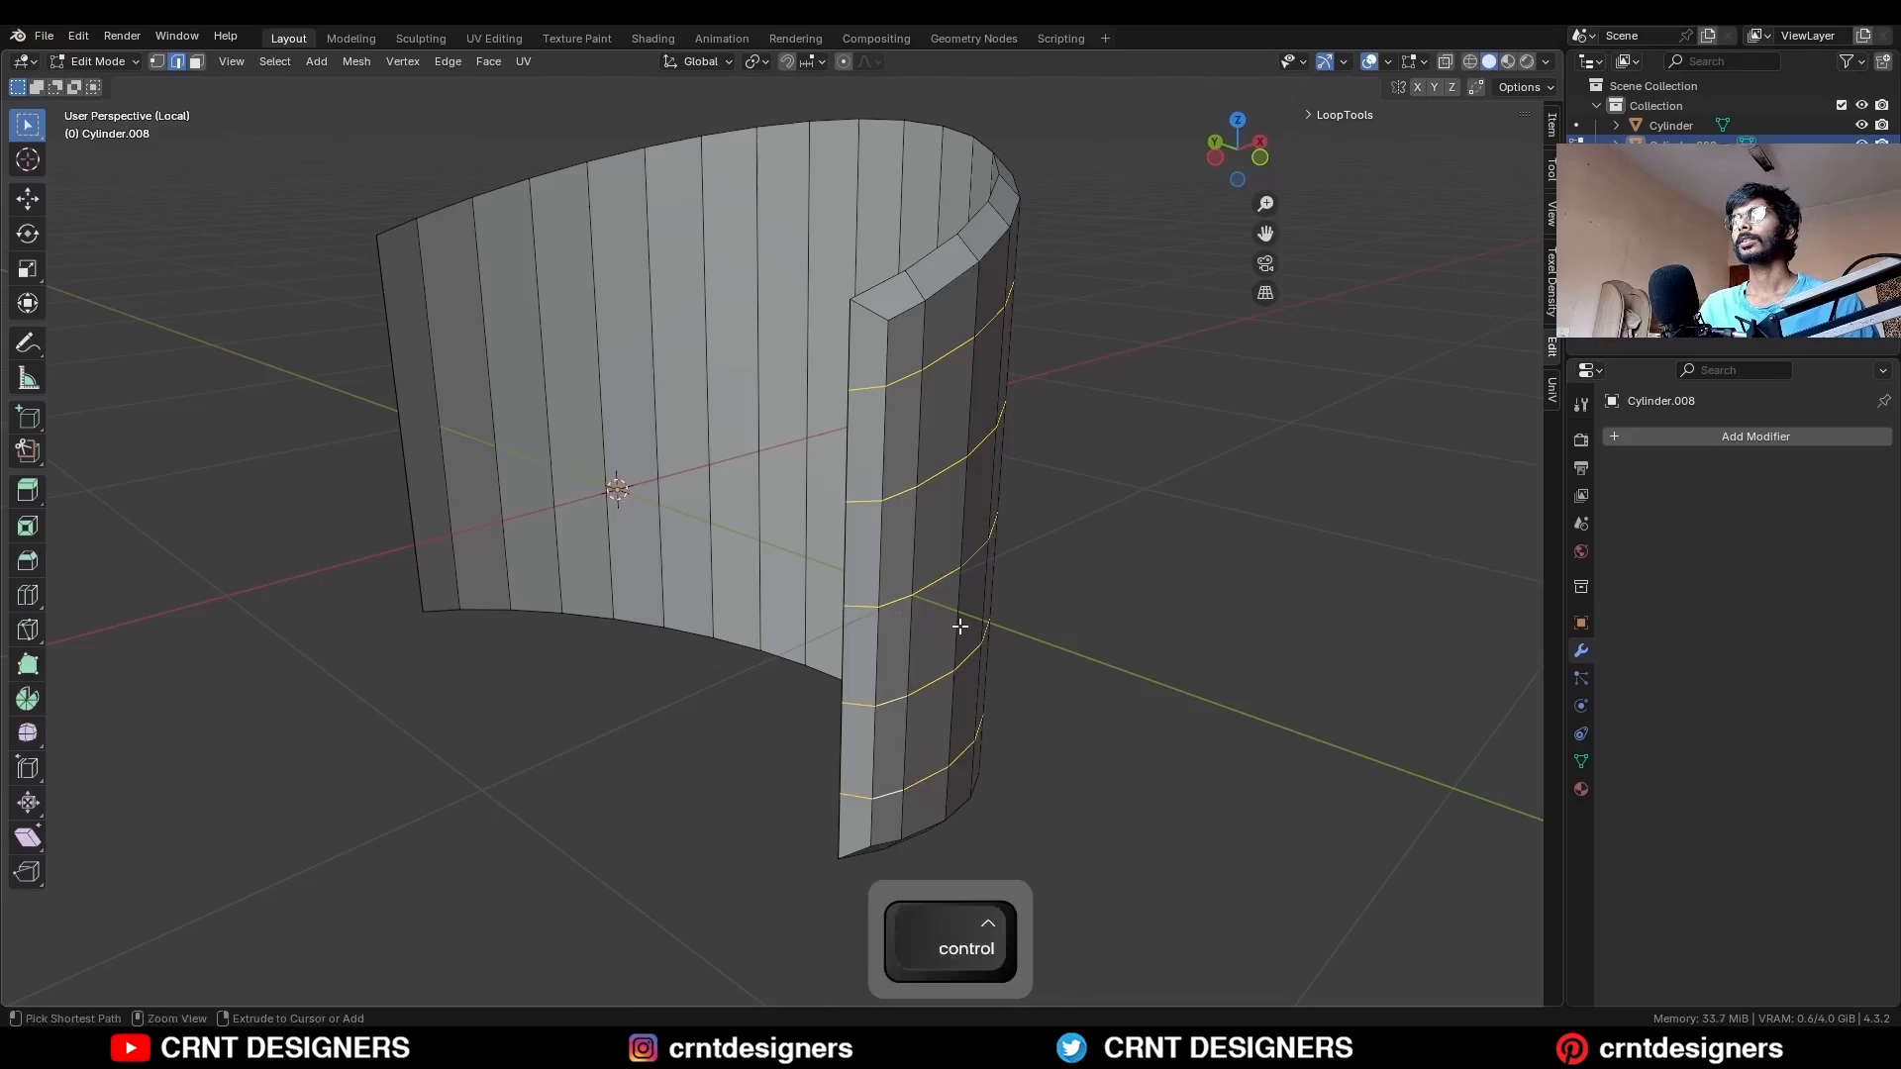
pyautogui.hotkey('ctrl', 'x')
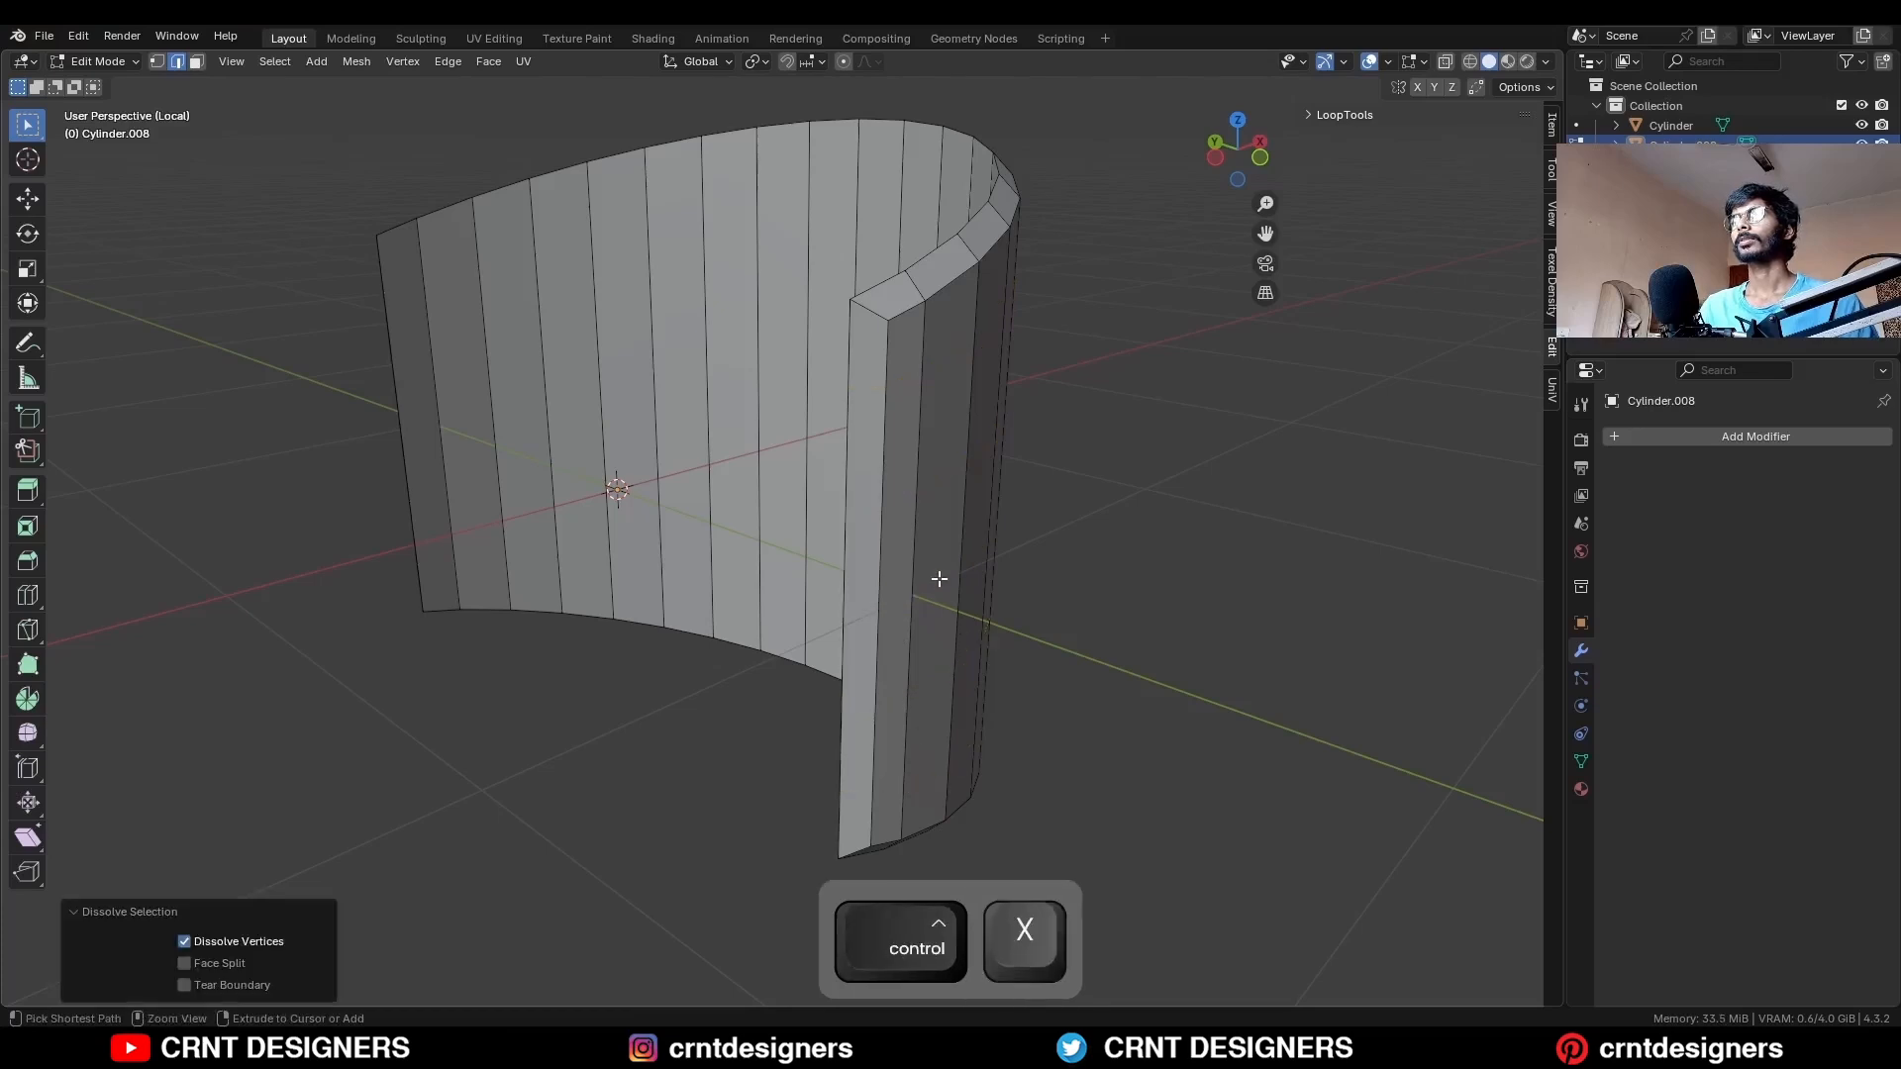
# Add five evenly spaced horizontal loop cuts around the panel, leave Edit Mode and exit local view.
pyautogui.hotkey('ctrl', 'r')
pyautogui.scroll(4, 939, 575)
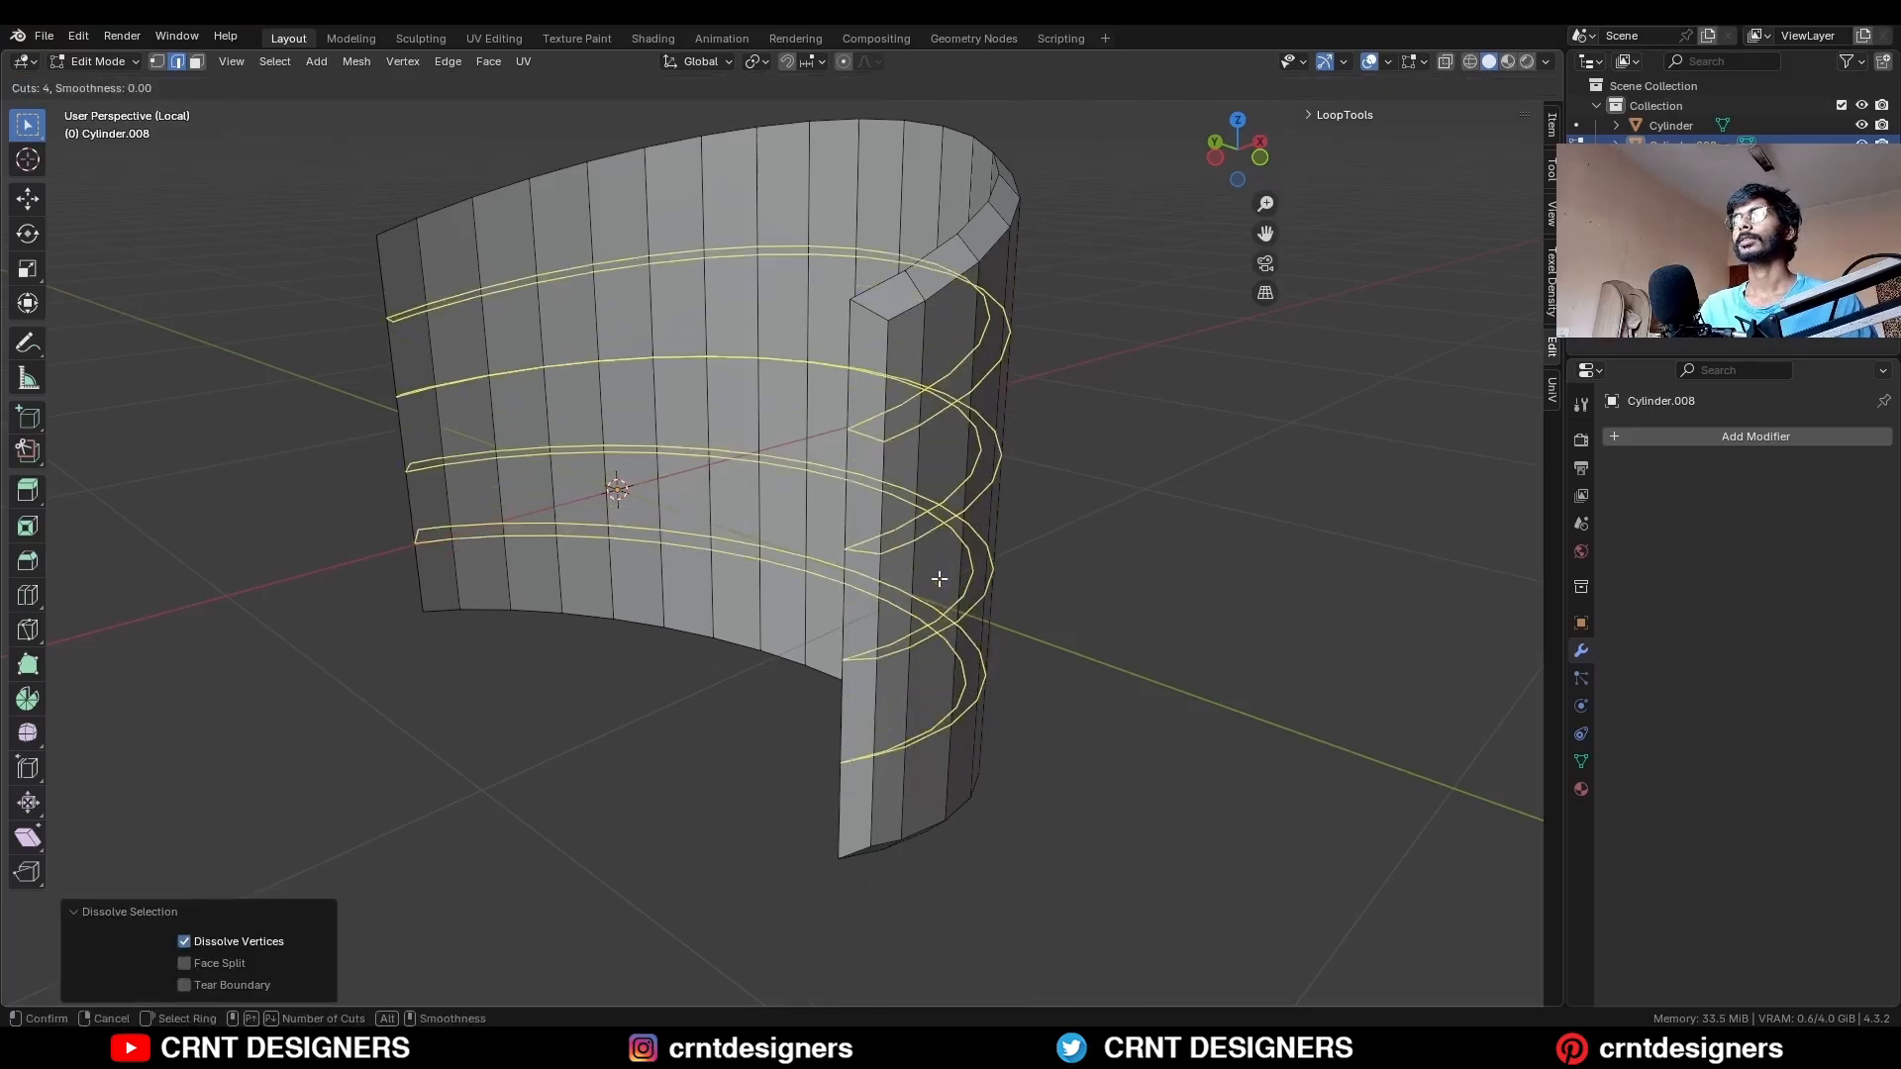
pyautogui.click(941, 574)
pyautogui.press('Tab')
pyautogui.press('/')
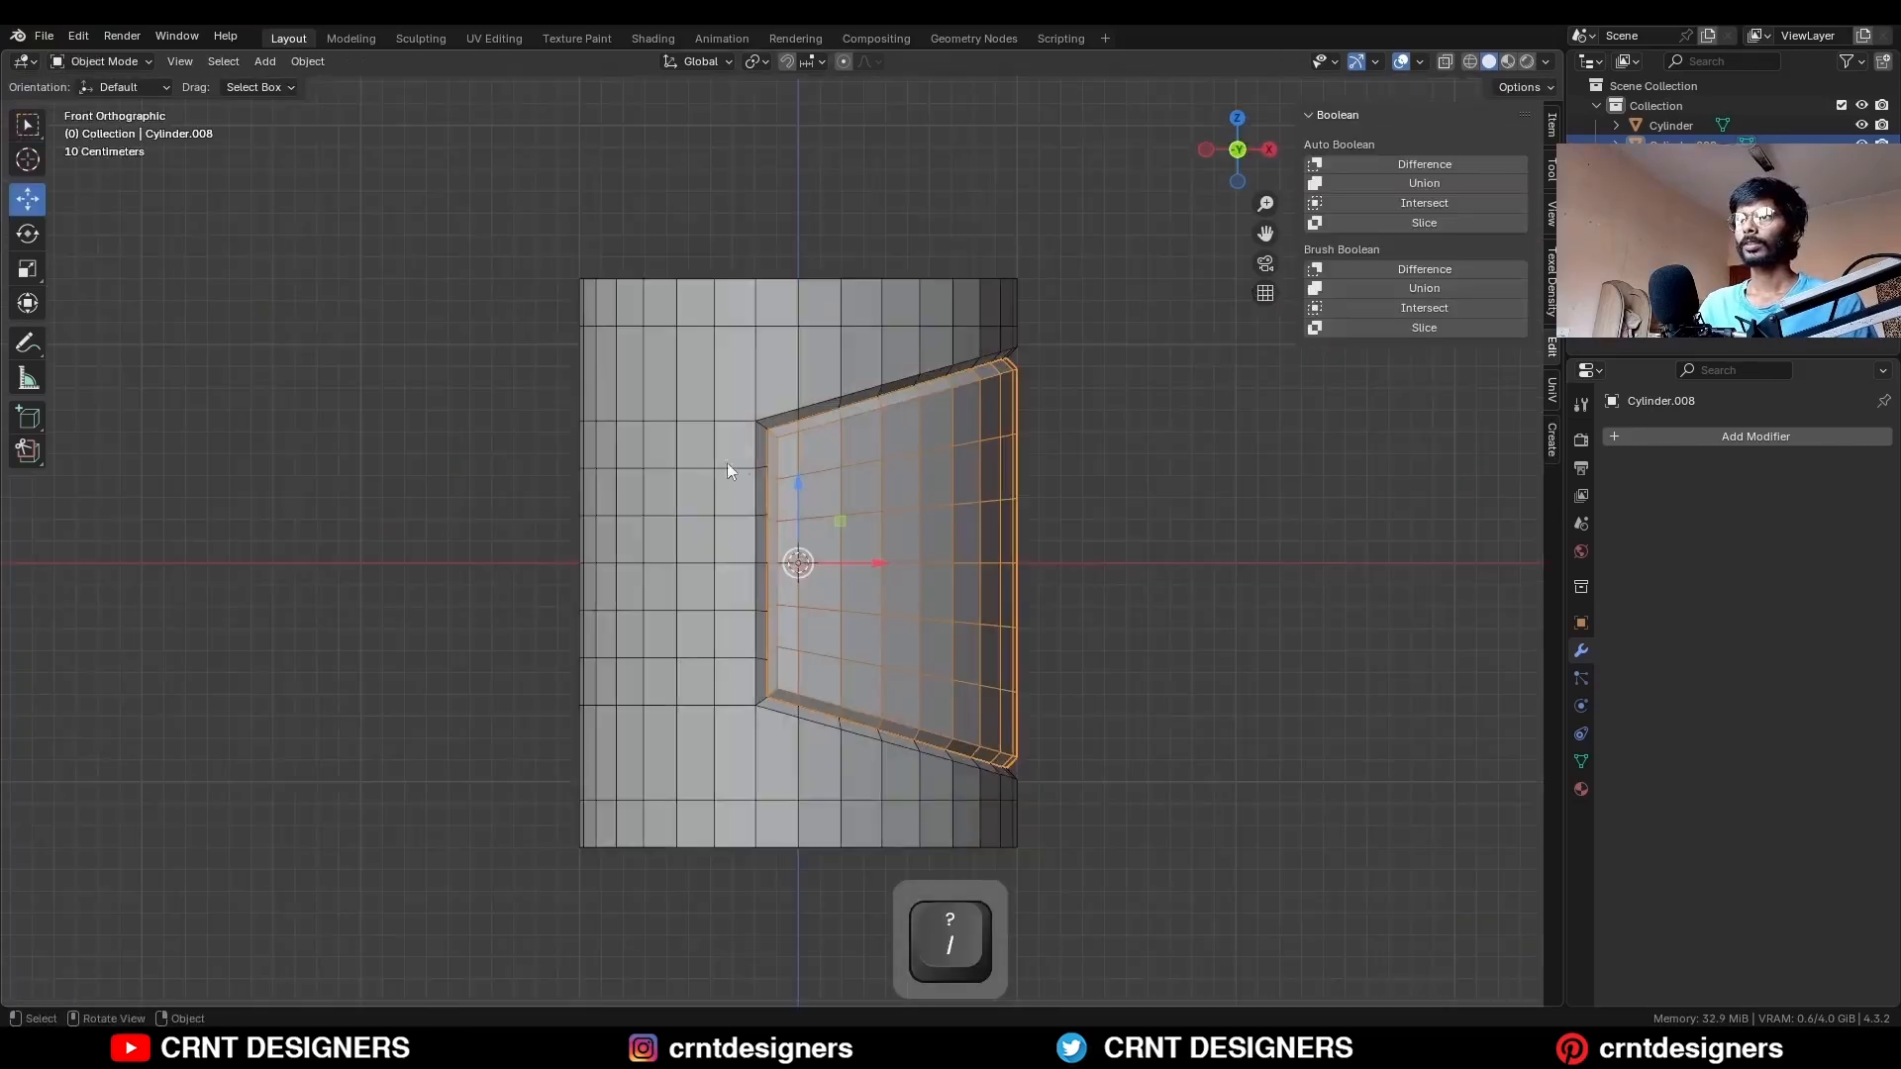
# Isolate the main cylinder and bridge the upper and lower inner rim edges of its trapezoidal cutout.
pyautogui.click(723, 391)
pyautogui.press('/')
pyautogui.moveTo(923, 392); pyautogui.dragTo(853, 386, button='middle')
pyautogui.press('Tab')
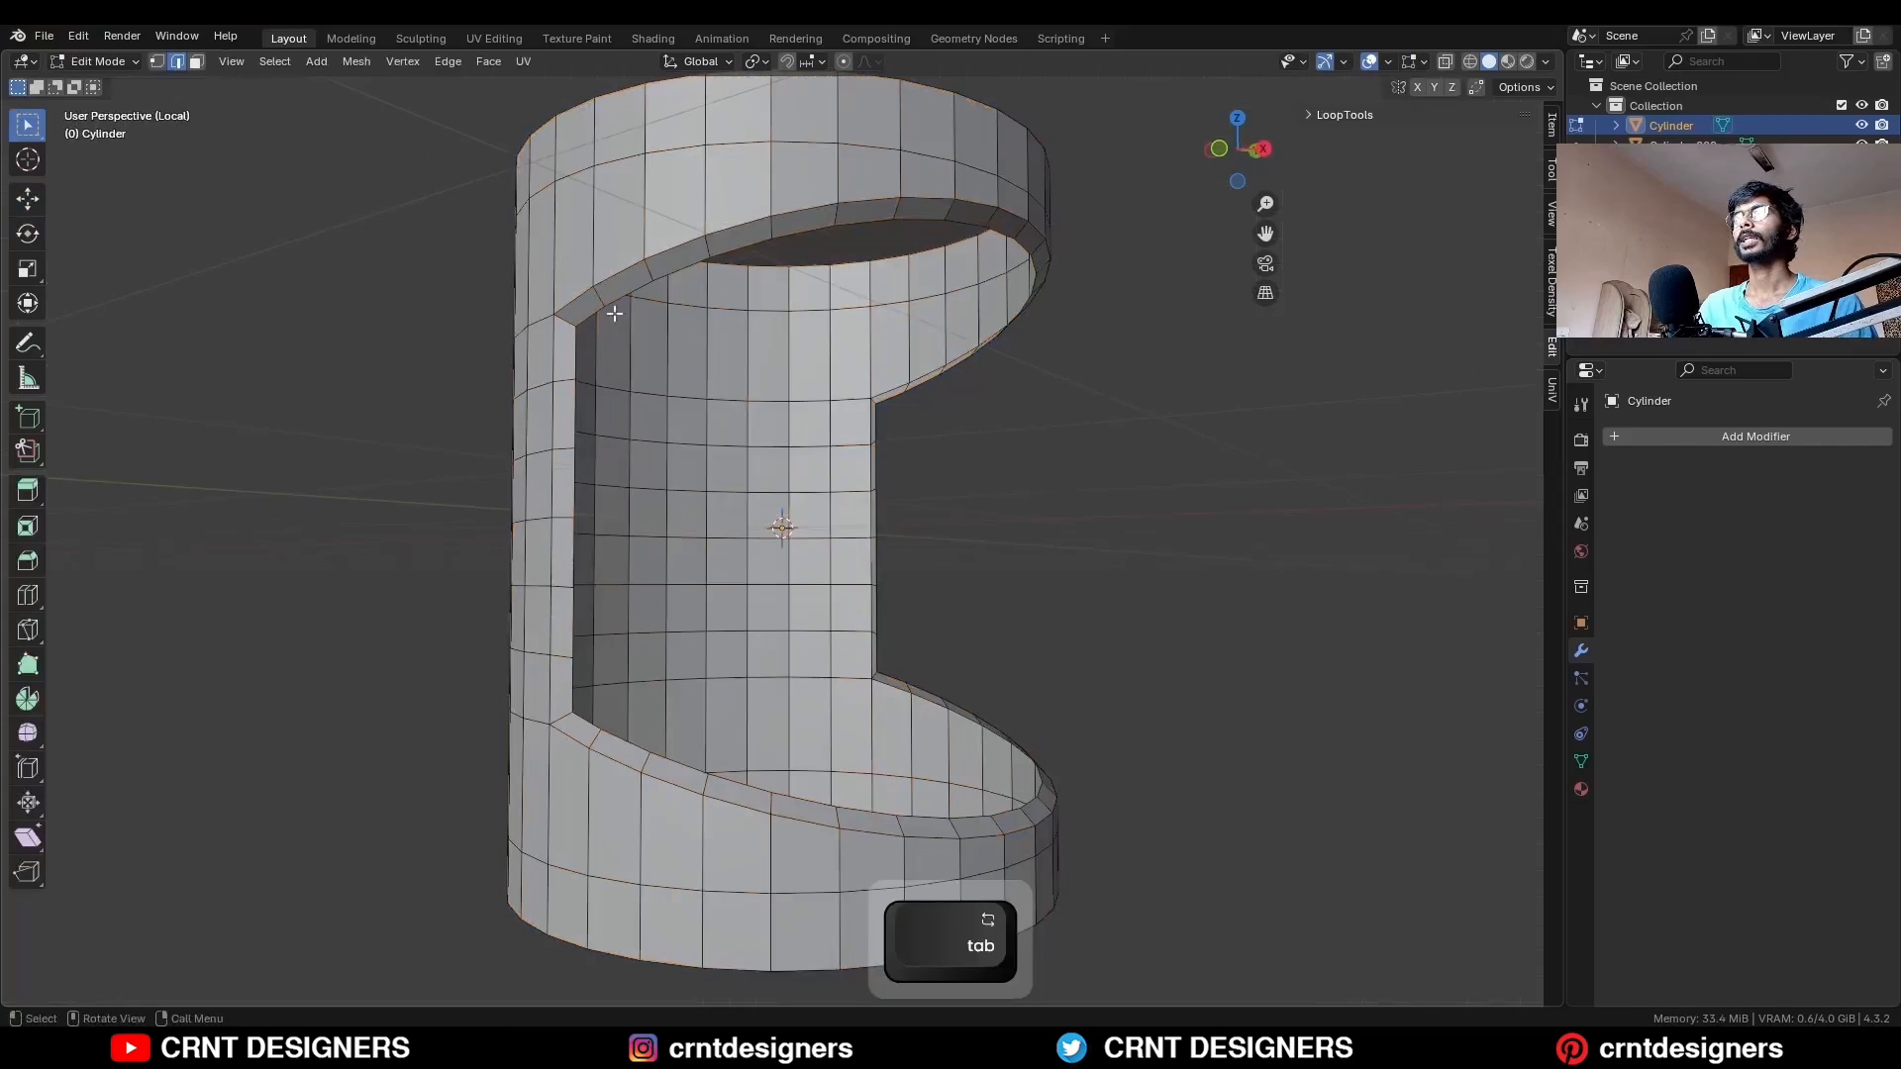
pyautogui.keyDown('ctrl'); pyautogui.keyDown('shift'); pyautogui.click(723, 251); pyautogui.keyUp('shift'); pyautogui.keyUp('ctrl')
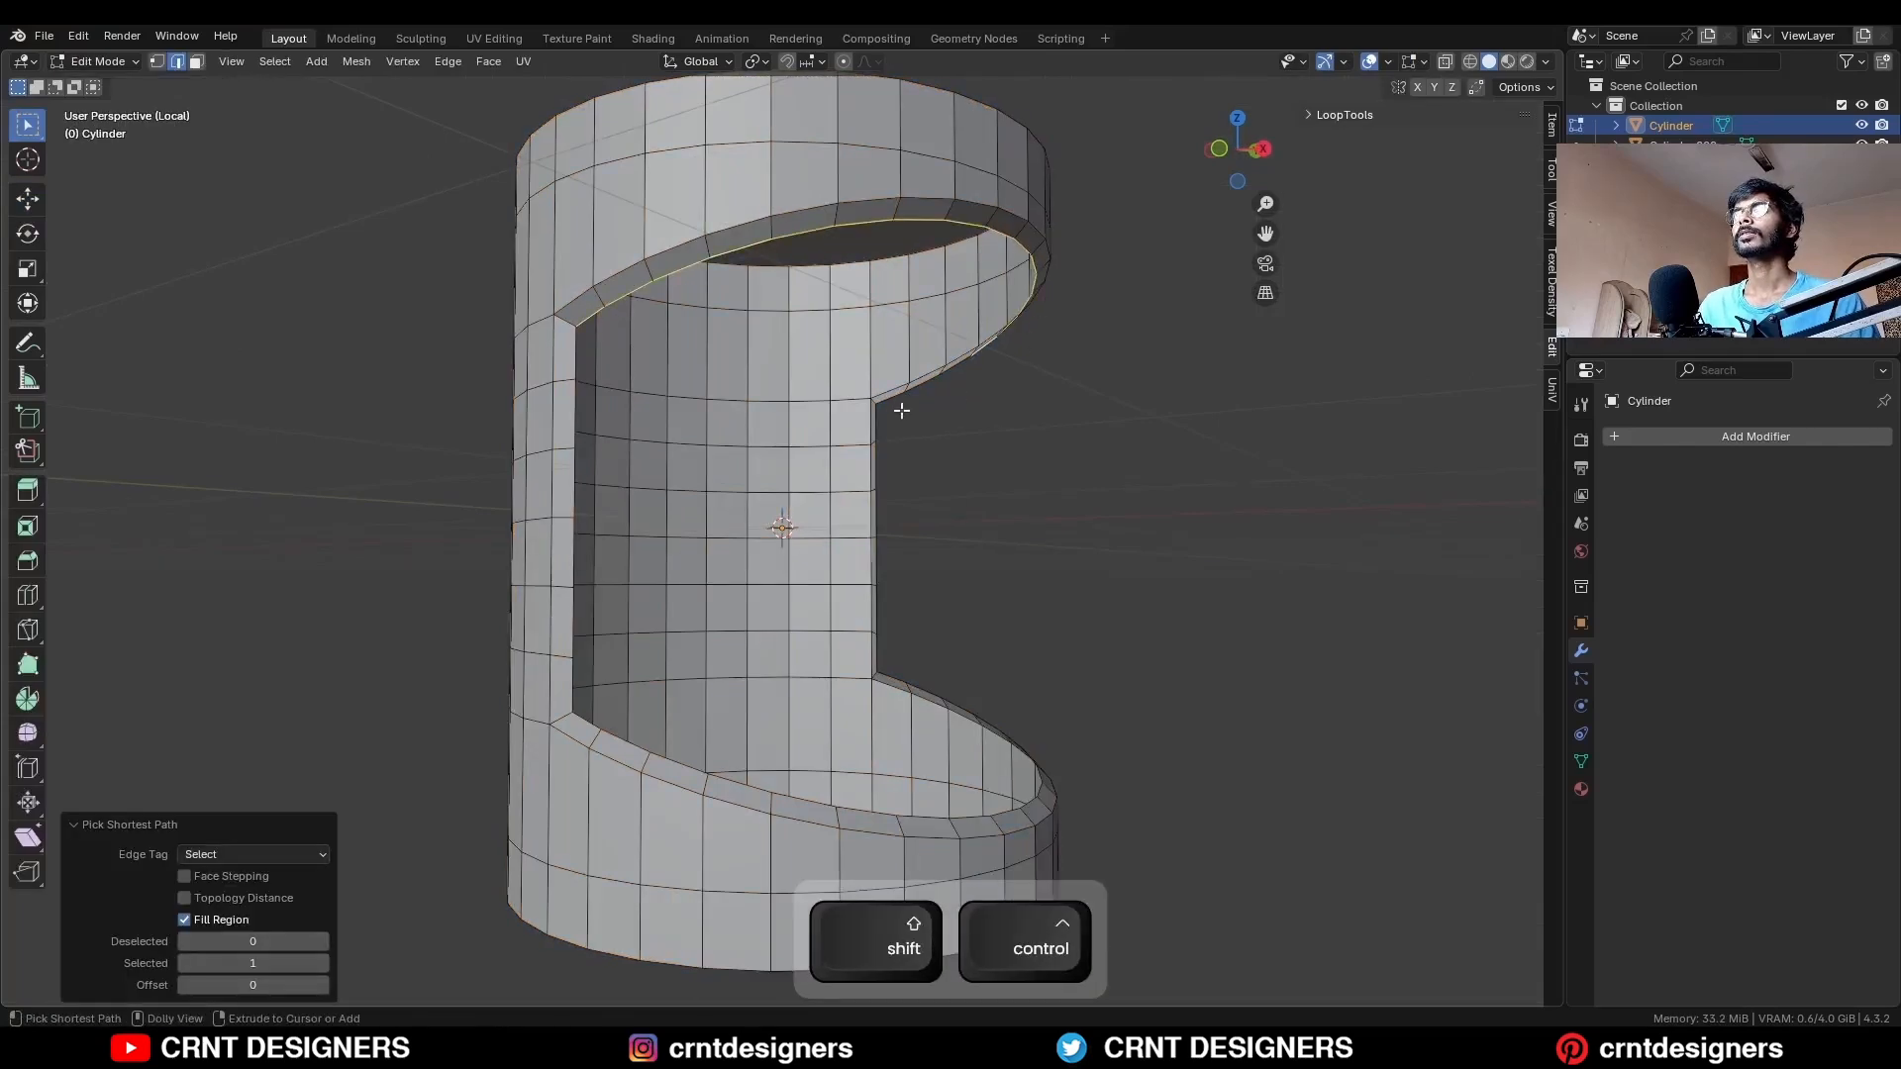
pyautogui.keyDown('shift'); pyautogui.scroll(-4, 937, 480); pyautogui.keyUp('shift')
pyautogui.keyDown('ctrl'); pyautogui.keyDown('shift'); pyautogui.click(929, 602); pyautogui.keyUp('shift'); pyautogui.keyUp('ctrl')
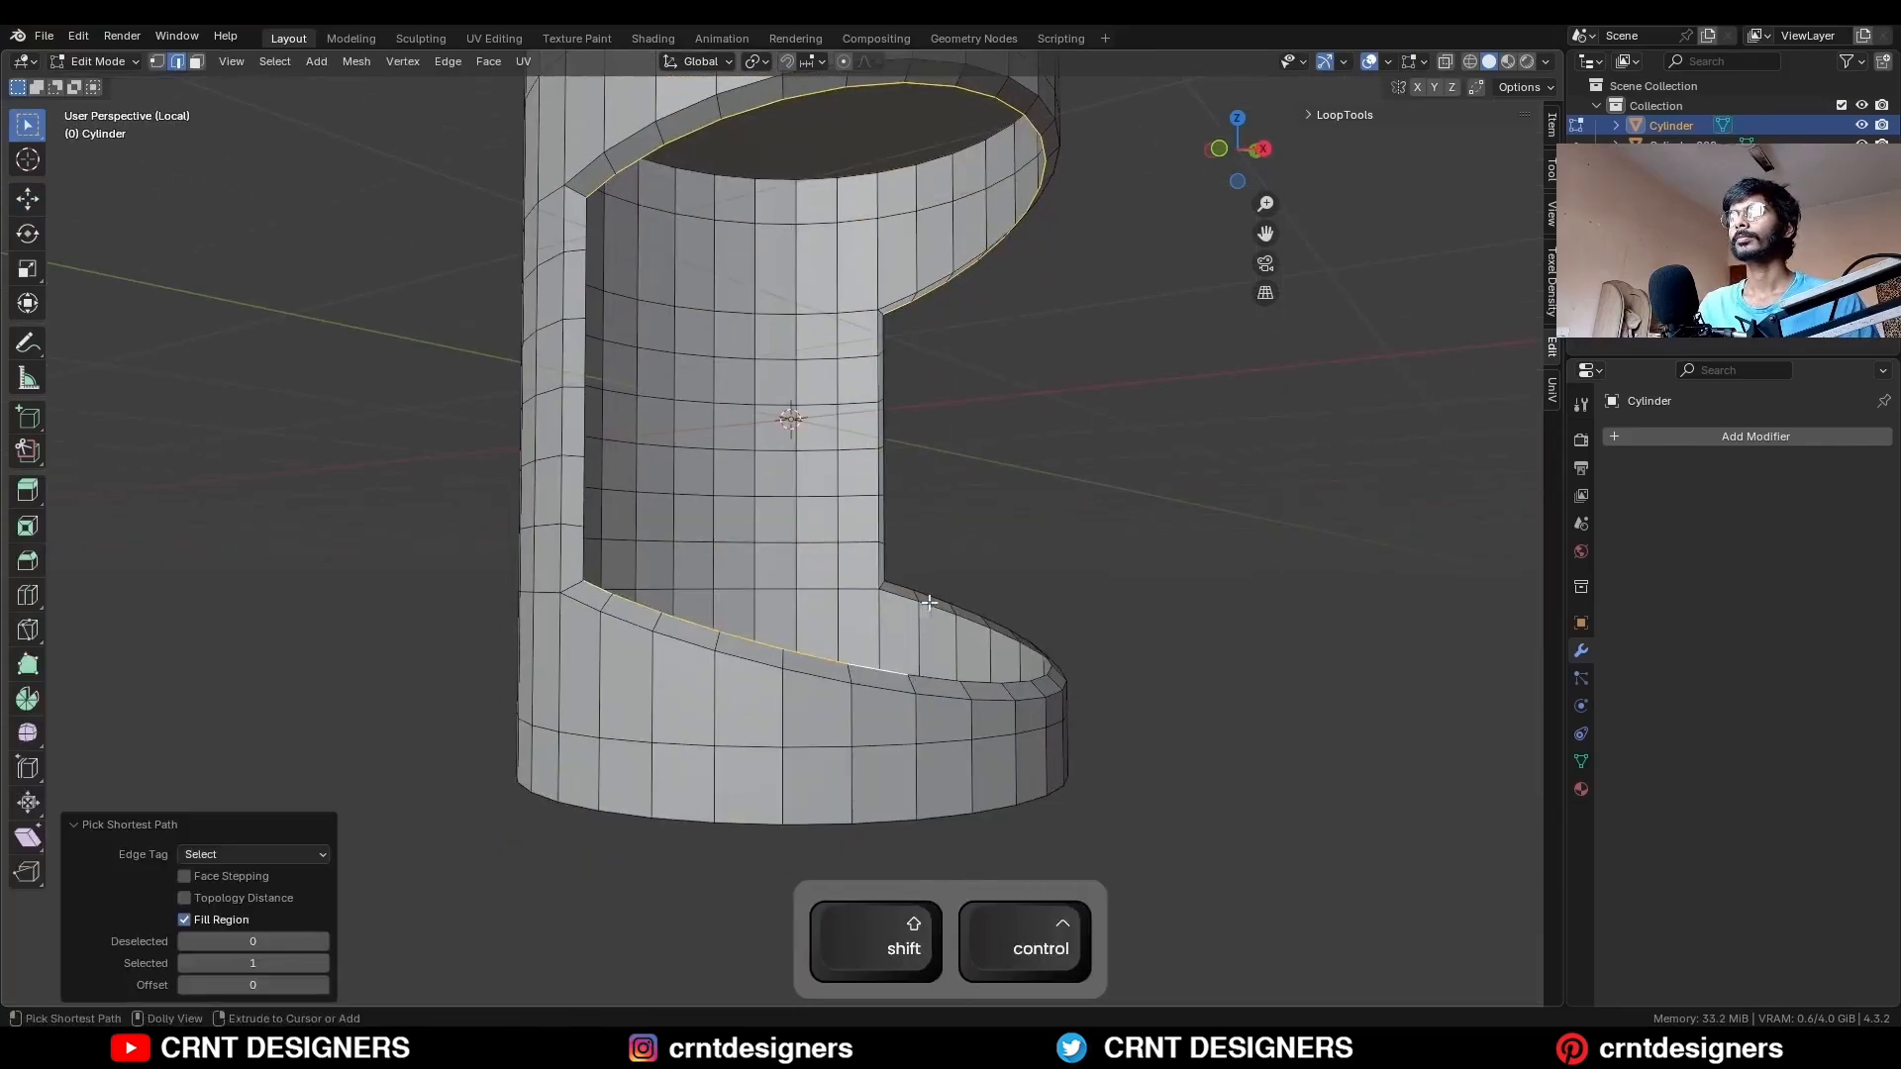
pyautogui.hotkey('ctrl', 'e')
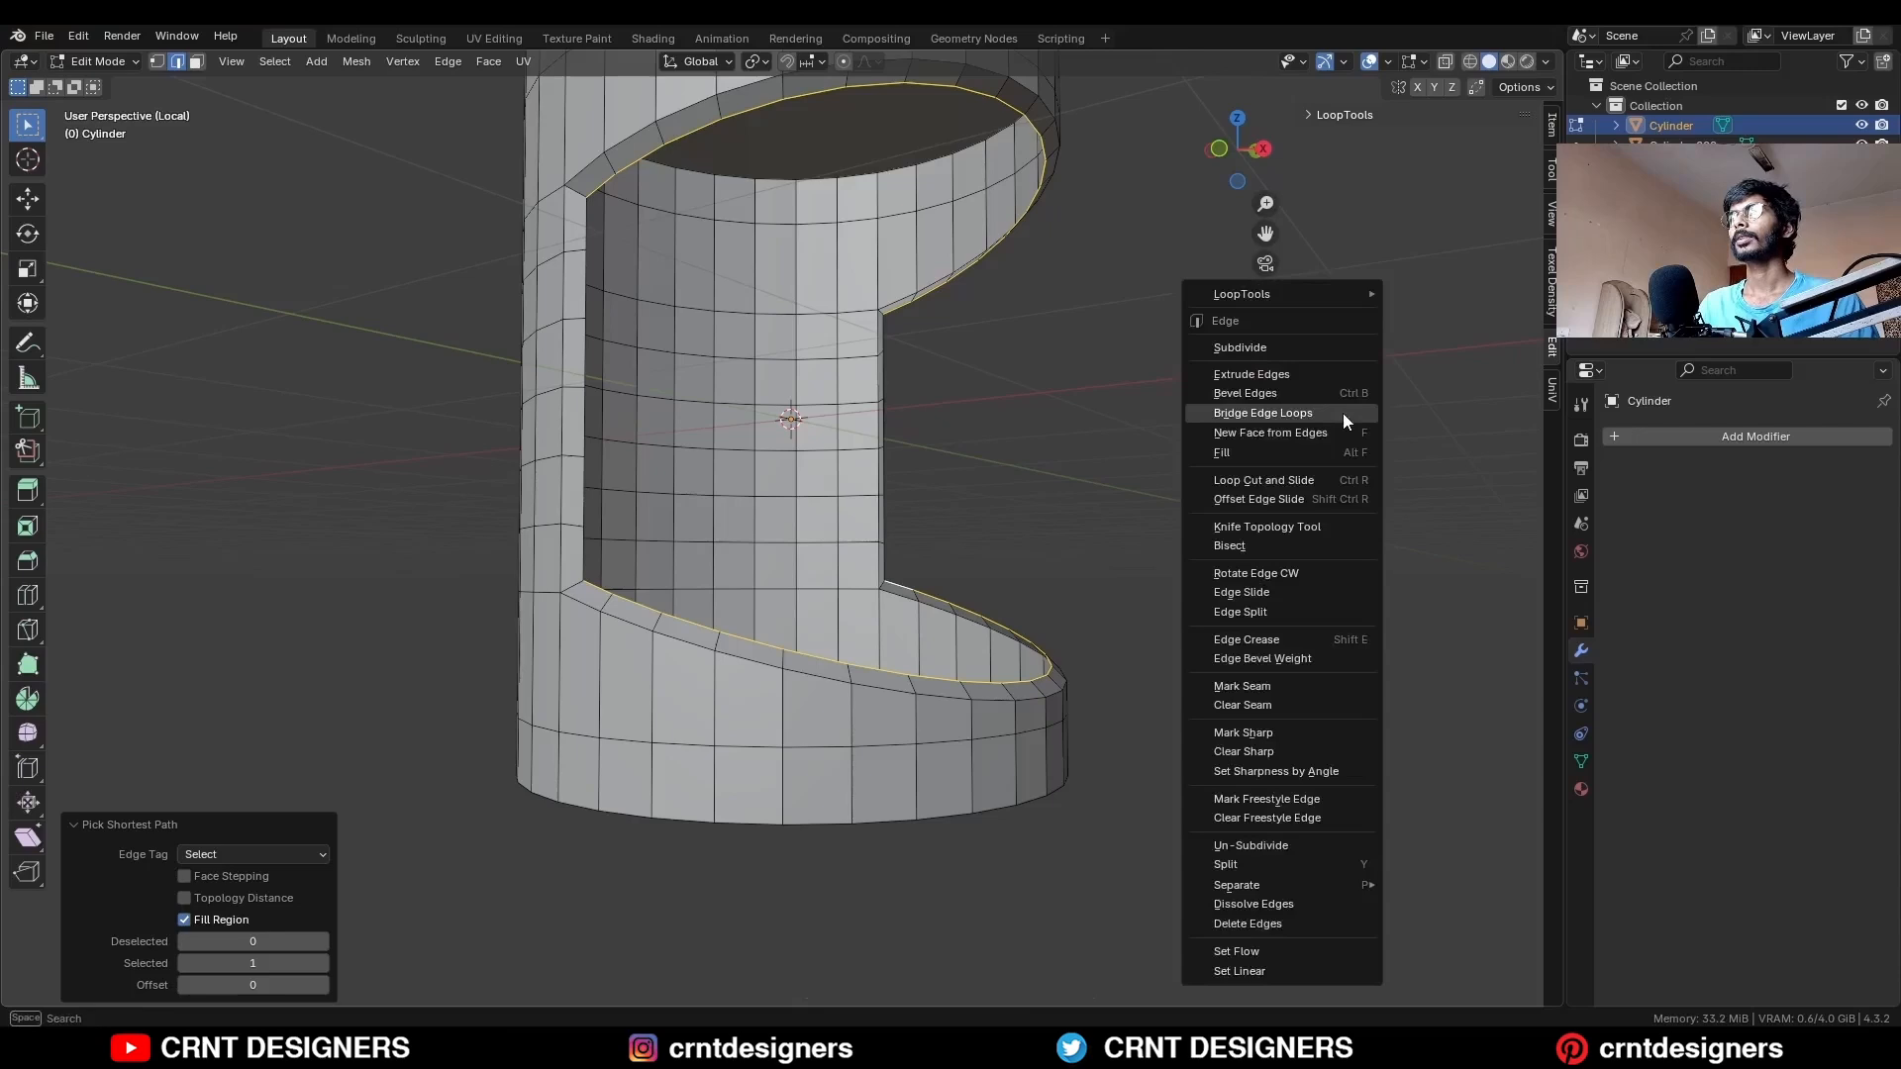
pyautogui.click(1342, 413)
# Dissolve the horizontal edge loops on the cylinder between the cutout's upper and lower corners.
pyautogui.moveTo(944, 470); pyautogui.dragTo(1002, 496, button='middle')
pyautogui.keyDown('alt'); pyautogui.click(628, 296); pyautogui.keyUp('alt')
pyautogui.keyDown('alt'); pyautogui.keyDown('shift'); pyautogui.click(630, 370); pyautogui.keyUp('shift'); pyautogui.keyUp('alt')
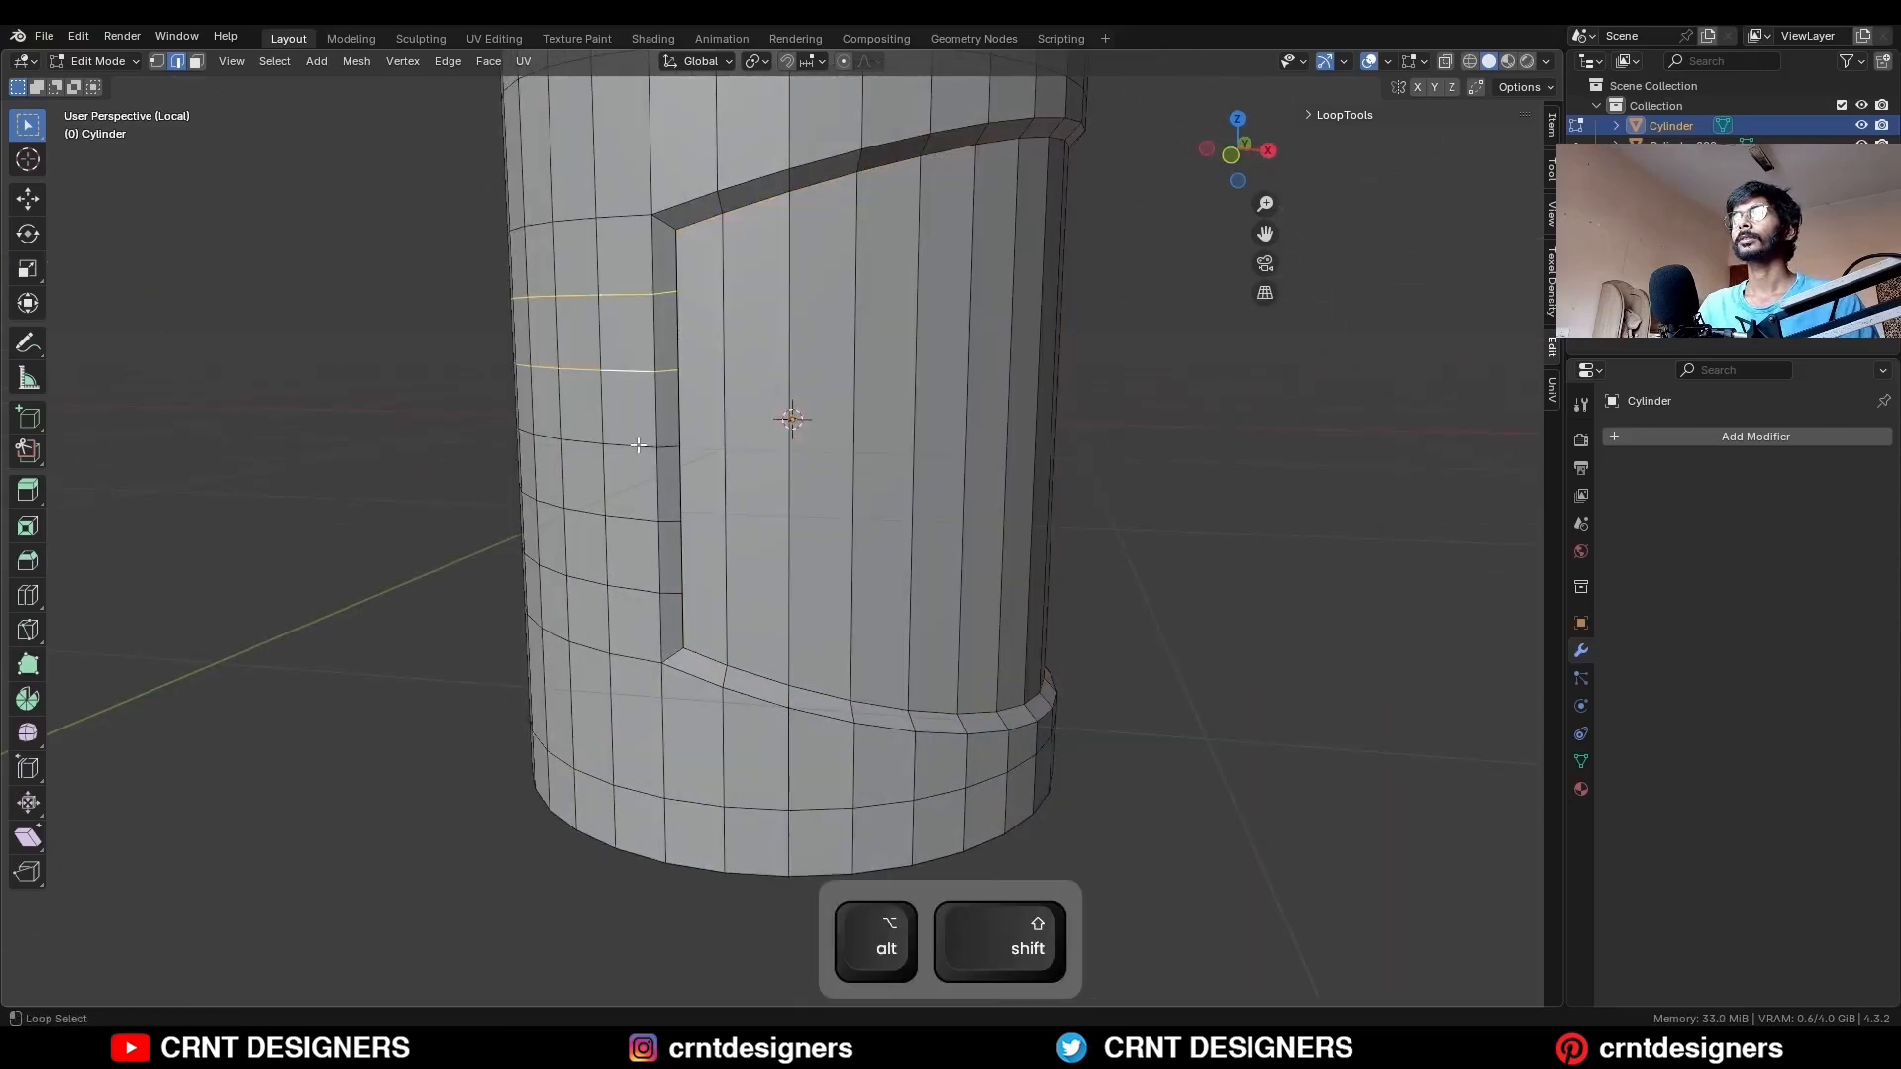
pyautogui.keyDown('alt'); pyautogui.keyDown('shift'); pyautogui.click(634, 596); pyautogui.keyUp('shift'); pyautogui.keyUp('alt')
pyautogui.hotkey('ctrl', 'x')
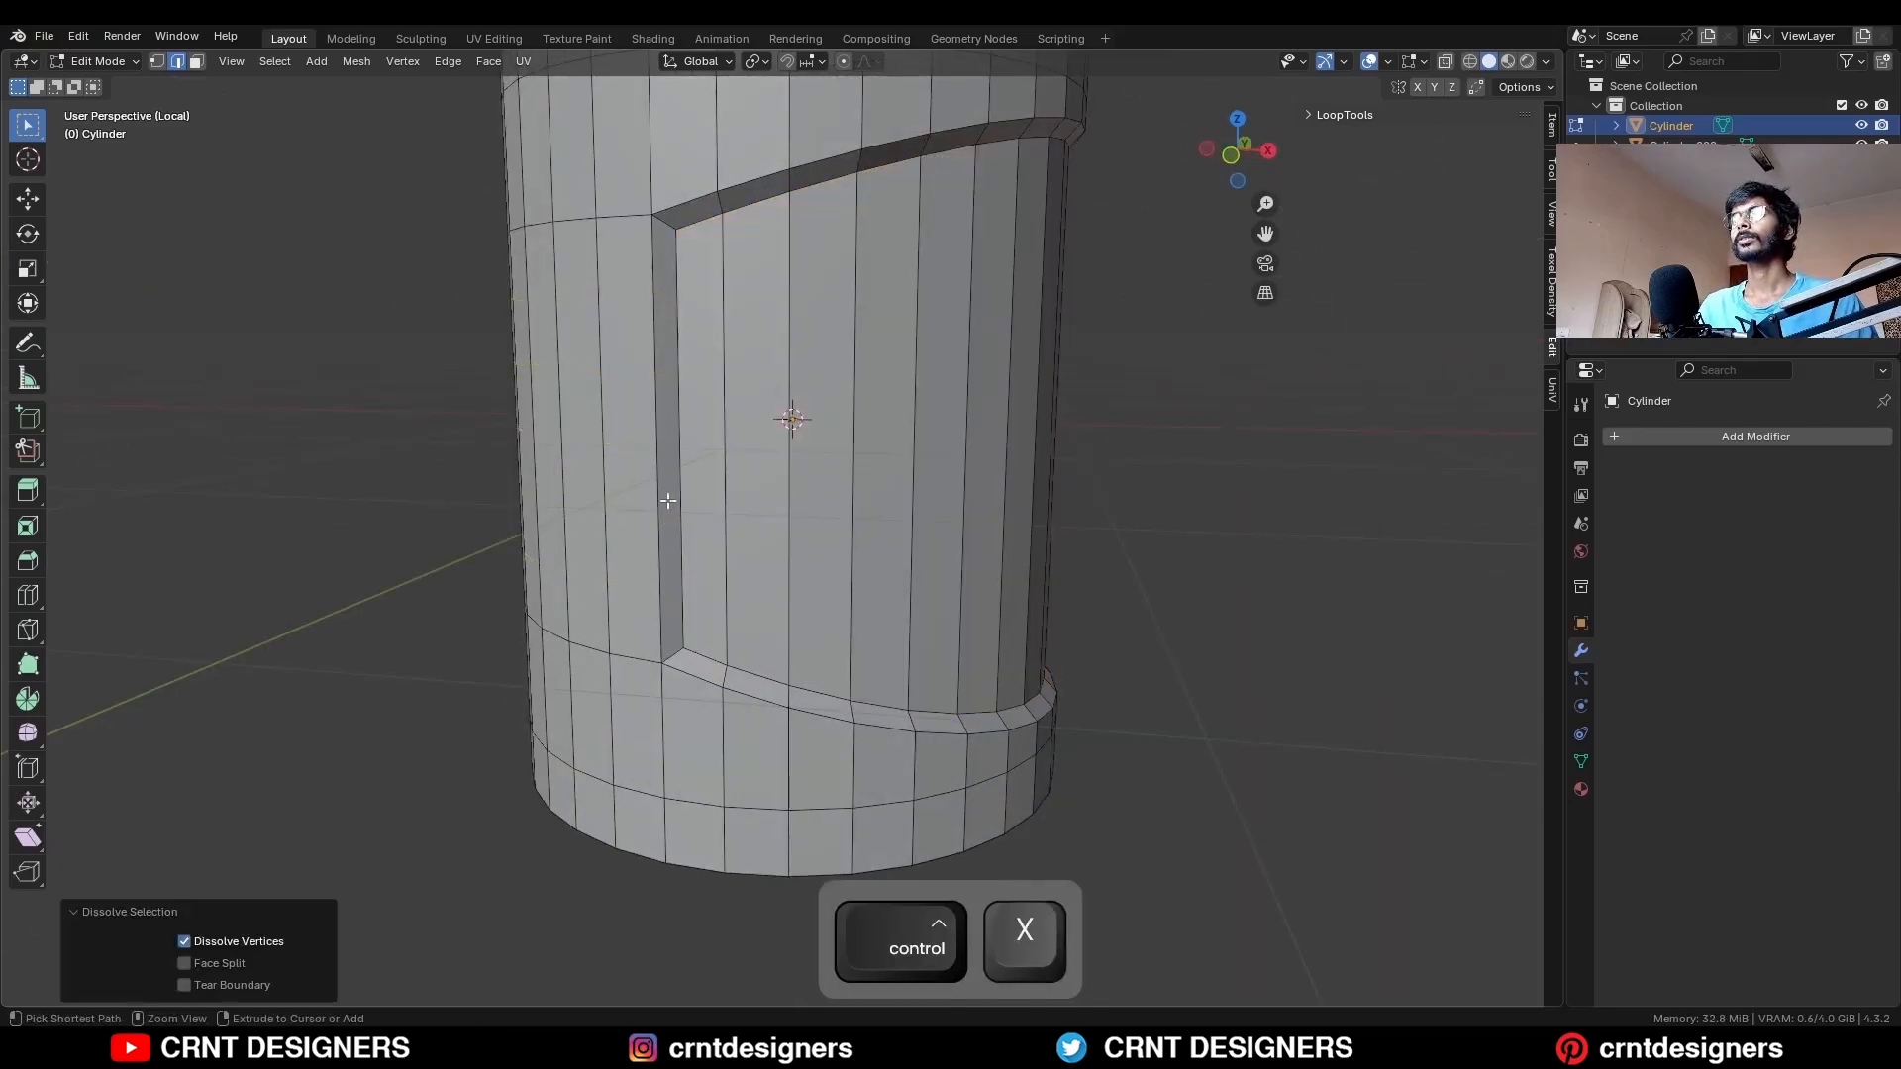
# Add five evenly spaced horizontal loop cuts running around the cylinder and across the bridged recess faces.
pyautogui.hotkey('ctrl', 'r')
pyautogui.scroll(4, 622, 402)
pyautogui.click(622, 402)
pyautogui.rightClick(622, 402)
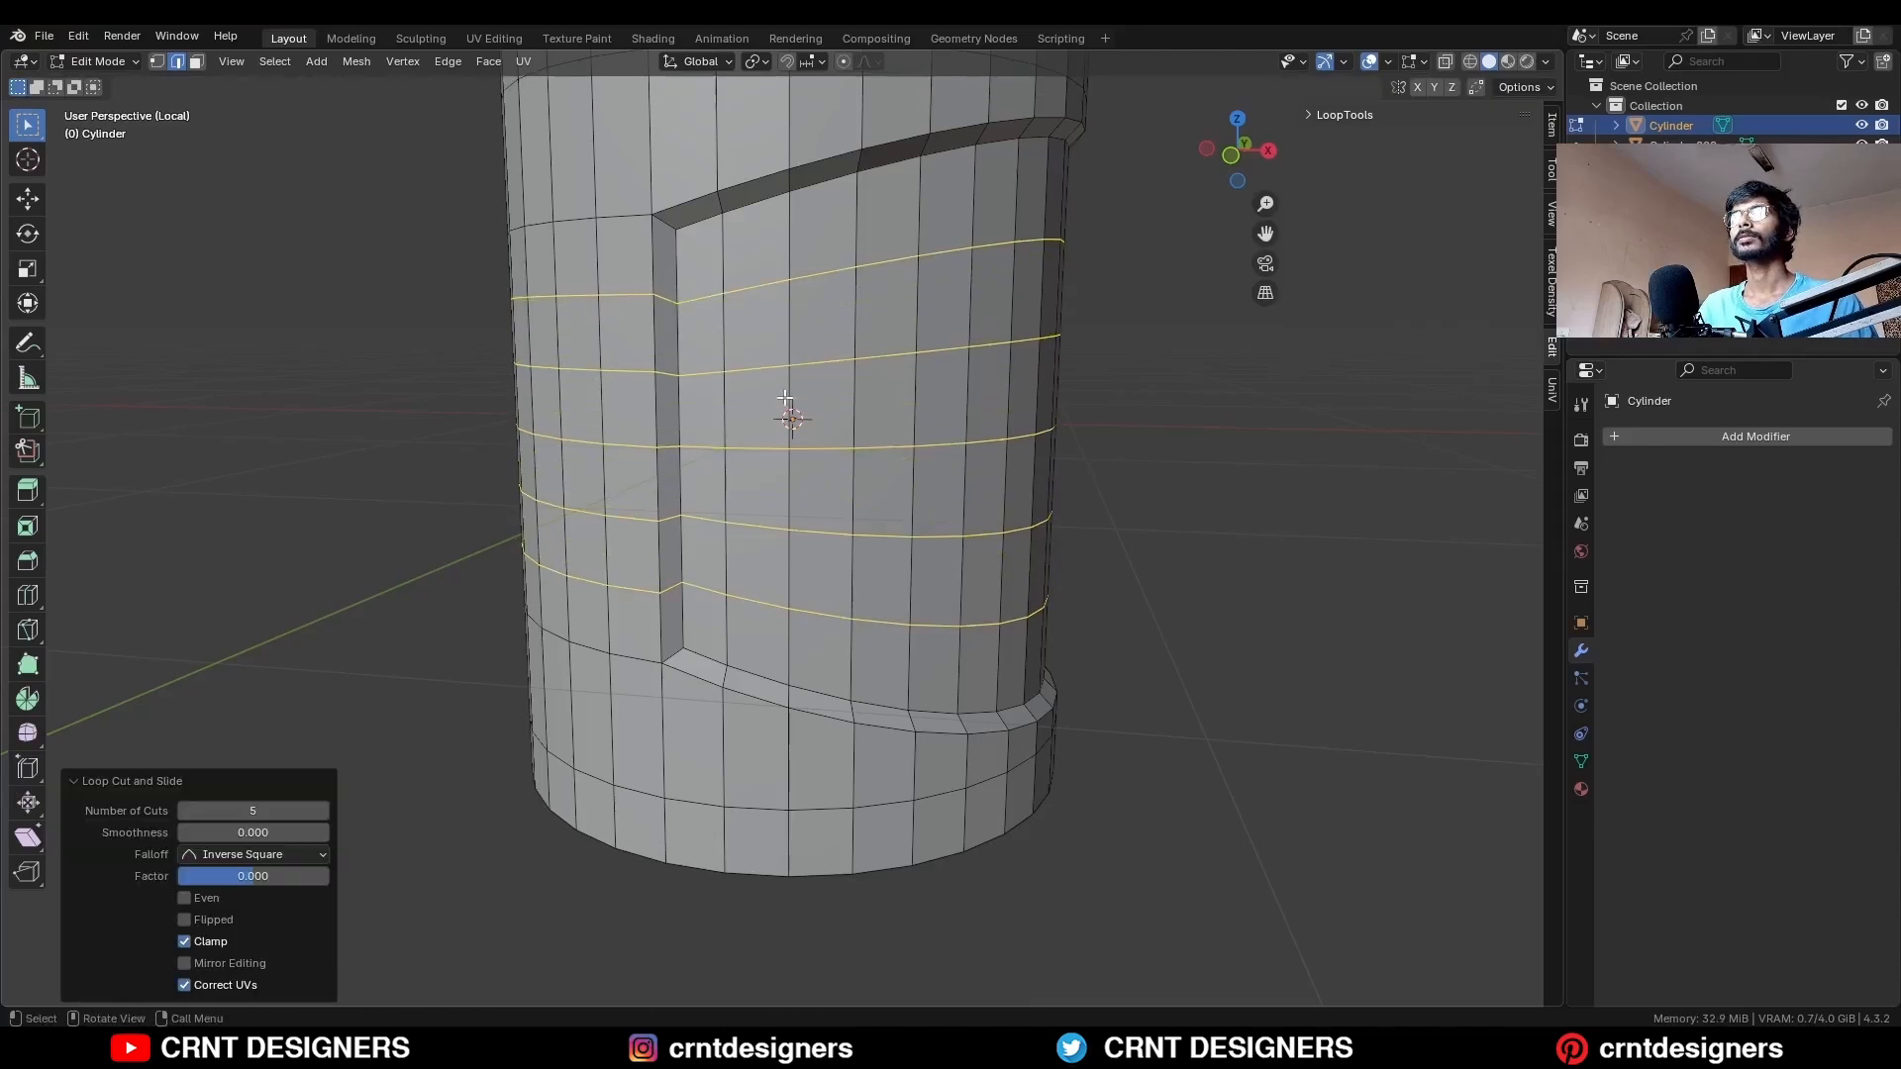
pyautogui.moveTo(780, 401); pyautogui.dragTo(742, 403, button='middle')
pyautogui.click(1234, 479)
# Inset all bridged faces of the recess by about 0.073 m and shrink them inward by about 0.23 m.
pyautogui.press('3')
pyautogui.click(641, 265)
pyautogui.keyDown('ctrl'); pyautogui.keyDown('shift'); pyautogui.click(924, 661); pyautogui.keyUp('shift'); pyautogui.keyUp('ctrl')
pyautogui.moveTo(925, 661); pyautogui.dragTo(759, 634, button='middle')
pyautogui.keyDown('shift'); pyautogui.click(720, 232); pyautogui.keyUp('shift')
pyautogui.keyDown('ctrl'); pyautogui.keyDown('shift'); pyautogui.click(896, 629); pyautogui.keyUp('shift'); pyautogui.keyUp('ctrl')
pyautogui.moveTo(896, 629); pyautogui.dragTo(760, 580, button='middle')
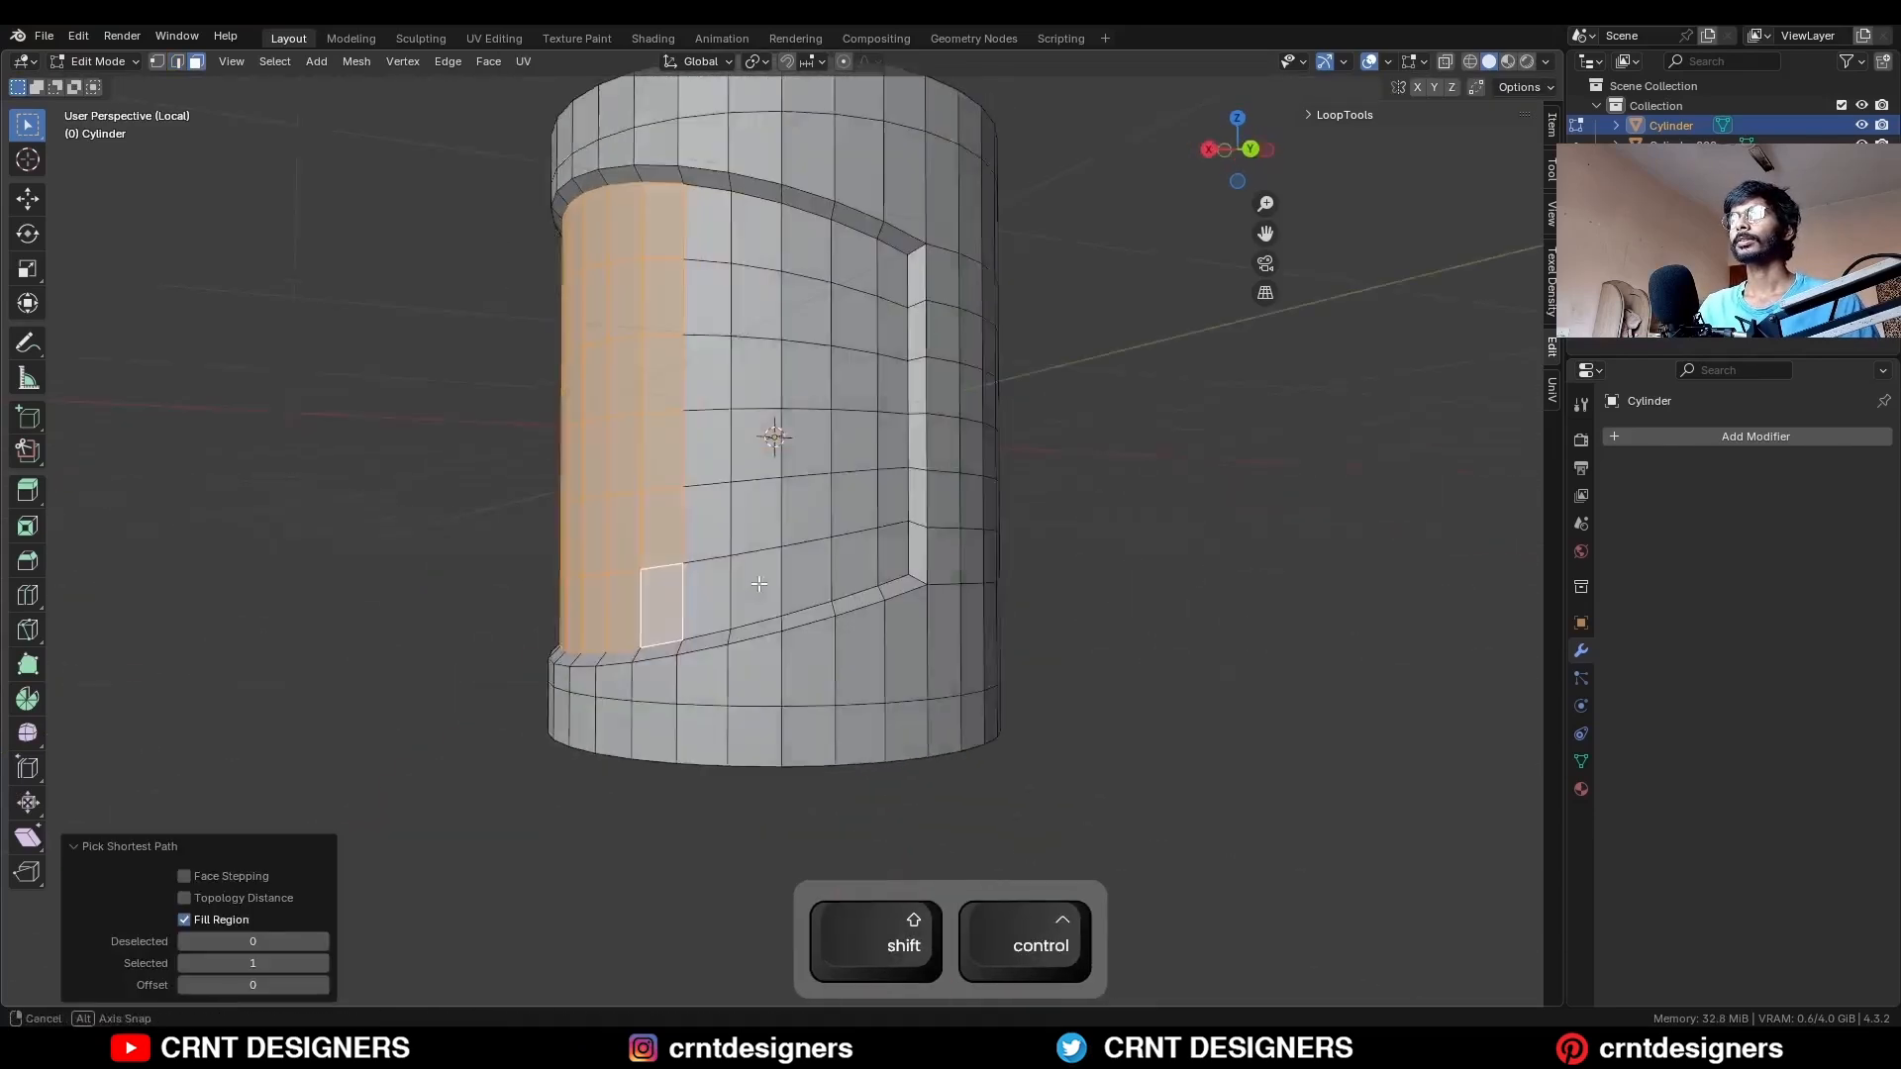
pyautogui.keyDown('shift'); pyautogui.click(669, 228); pyautogui.keyUp('shift')
pyautogui.keyDown('ctrl'); pyautogui.keyDown('shift'); pyautogui.click(848, 536); pyautogui.keyUp('shift'); pyautogui.keyUp('ctrl')
pyautogui.moveTo(848, 535); pyautogui.dragTo(1056, 538, button='middle')
pyautogui.press('KP_1')
pyautogui.press('i')
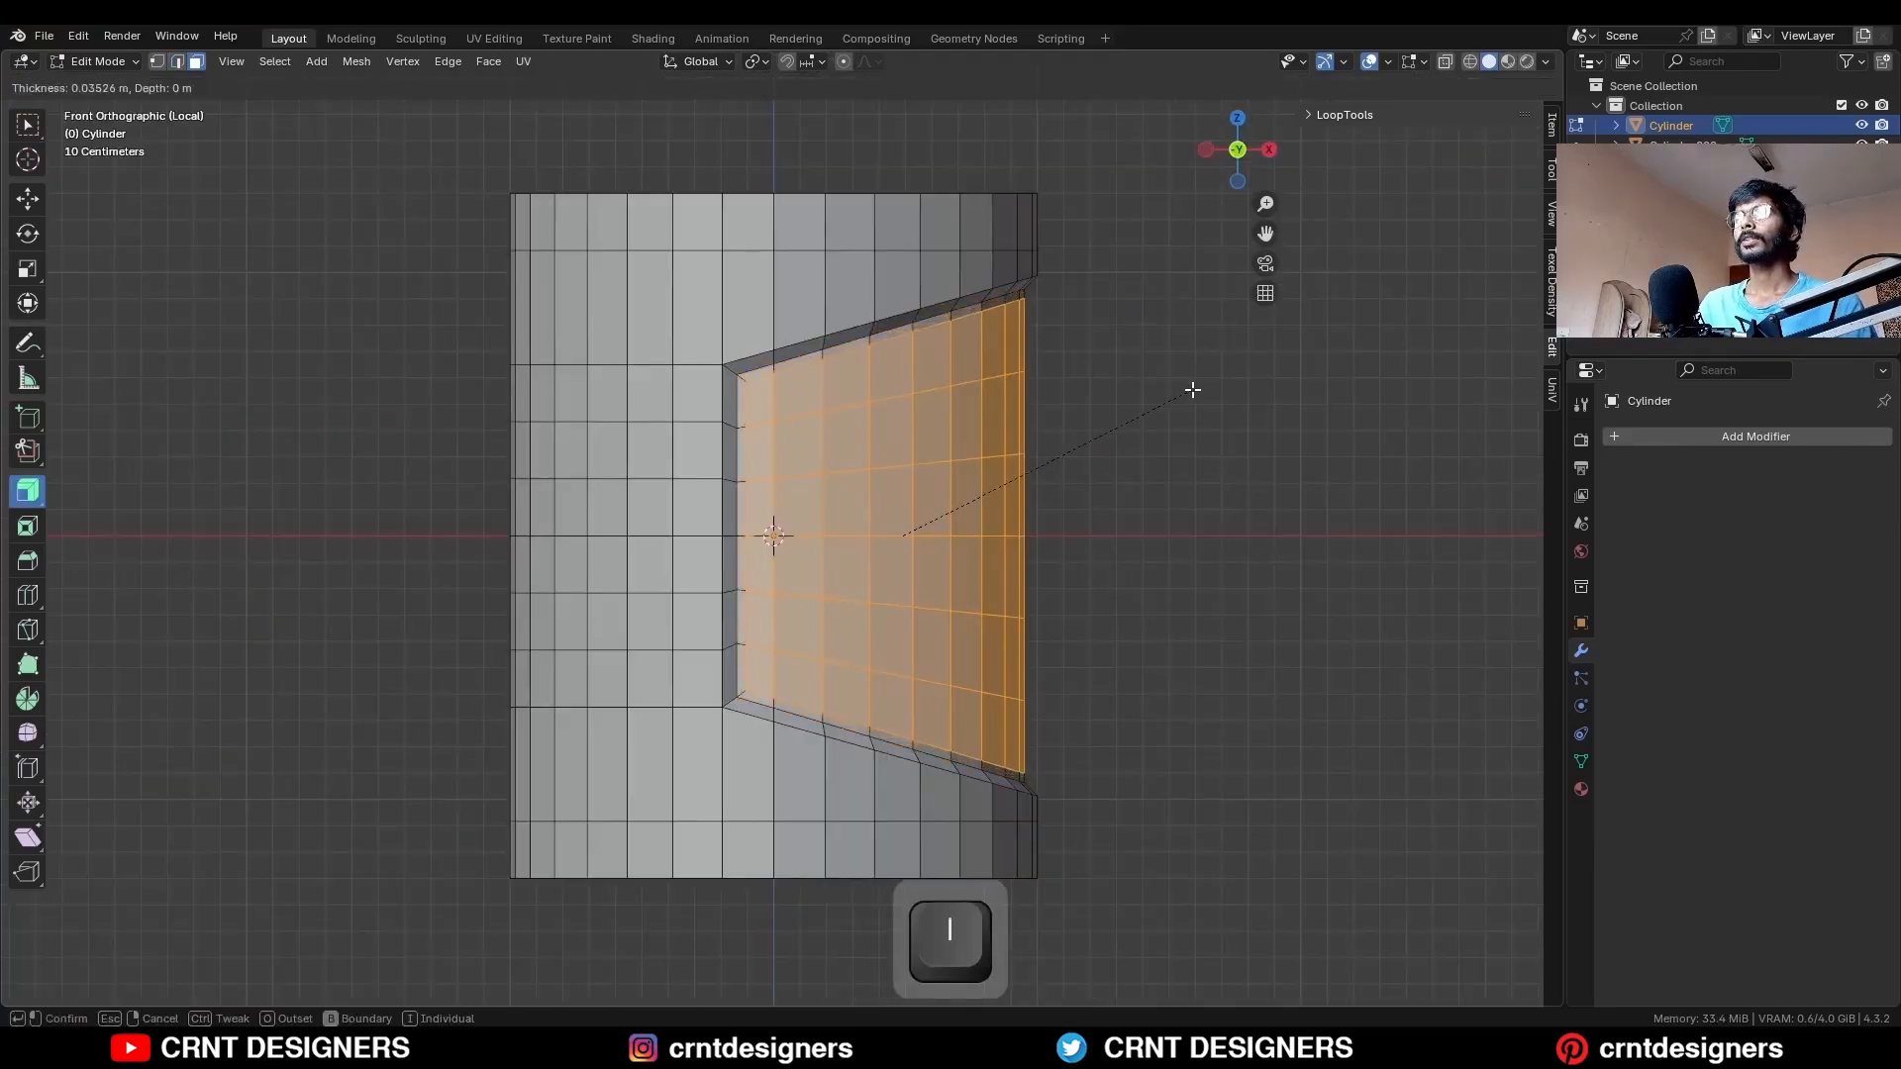
pyautogui.click(1177, 398)
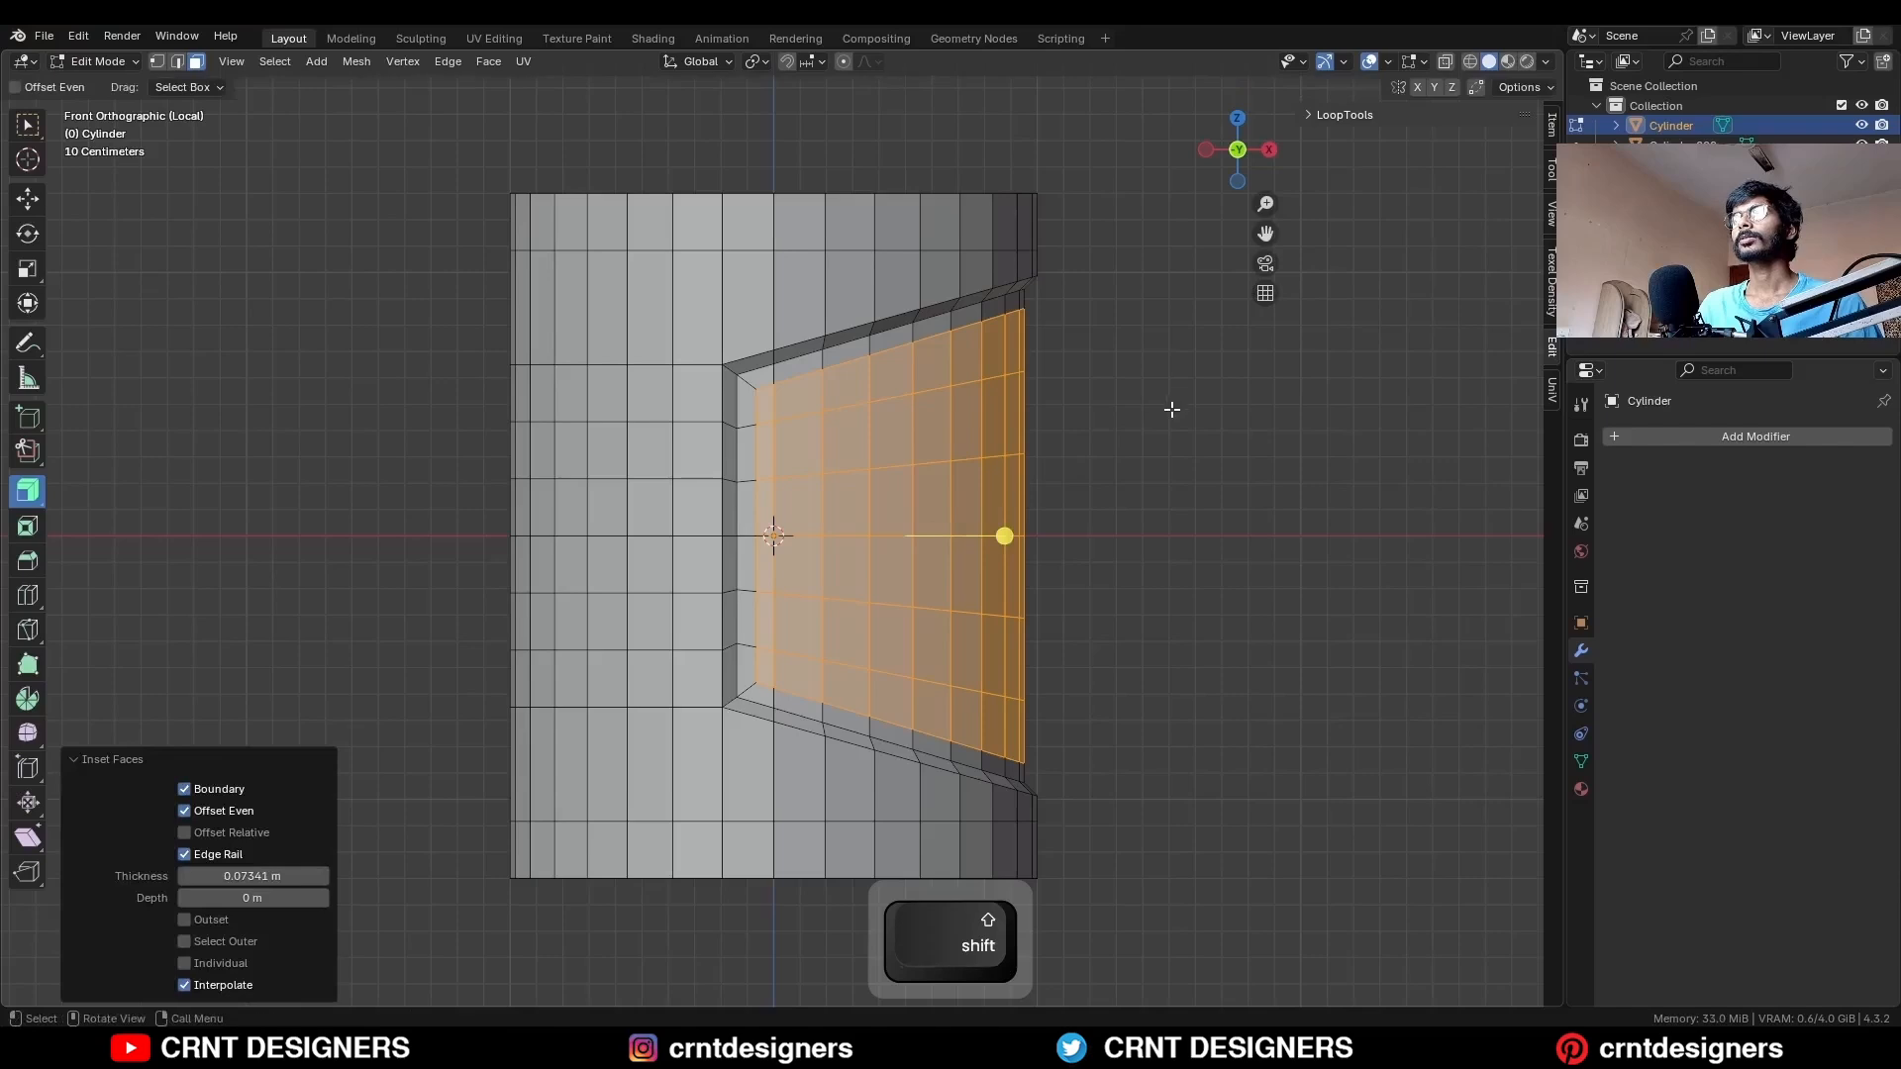
pyautogui.hotkey('alt', 's')
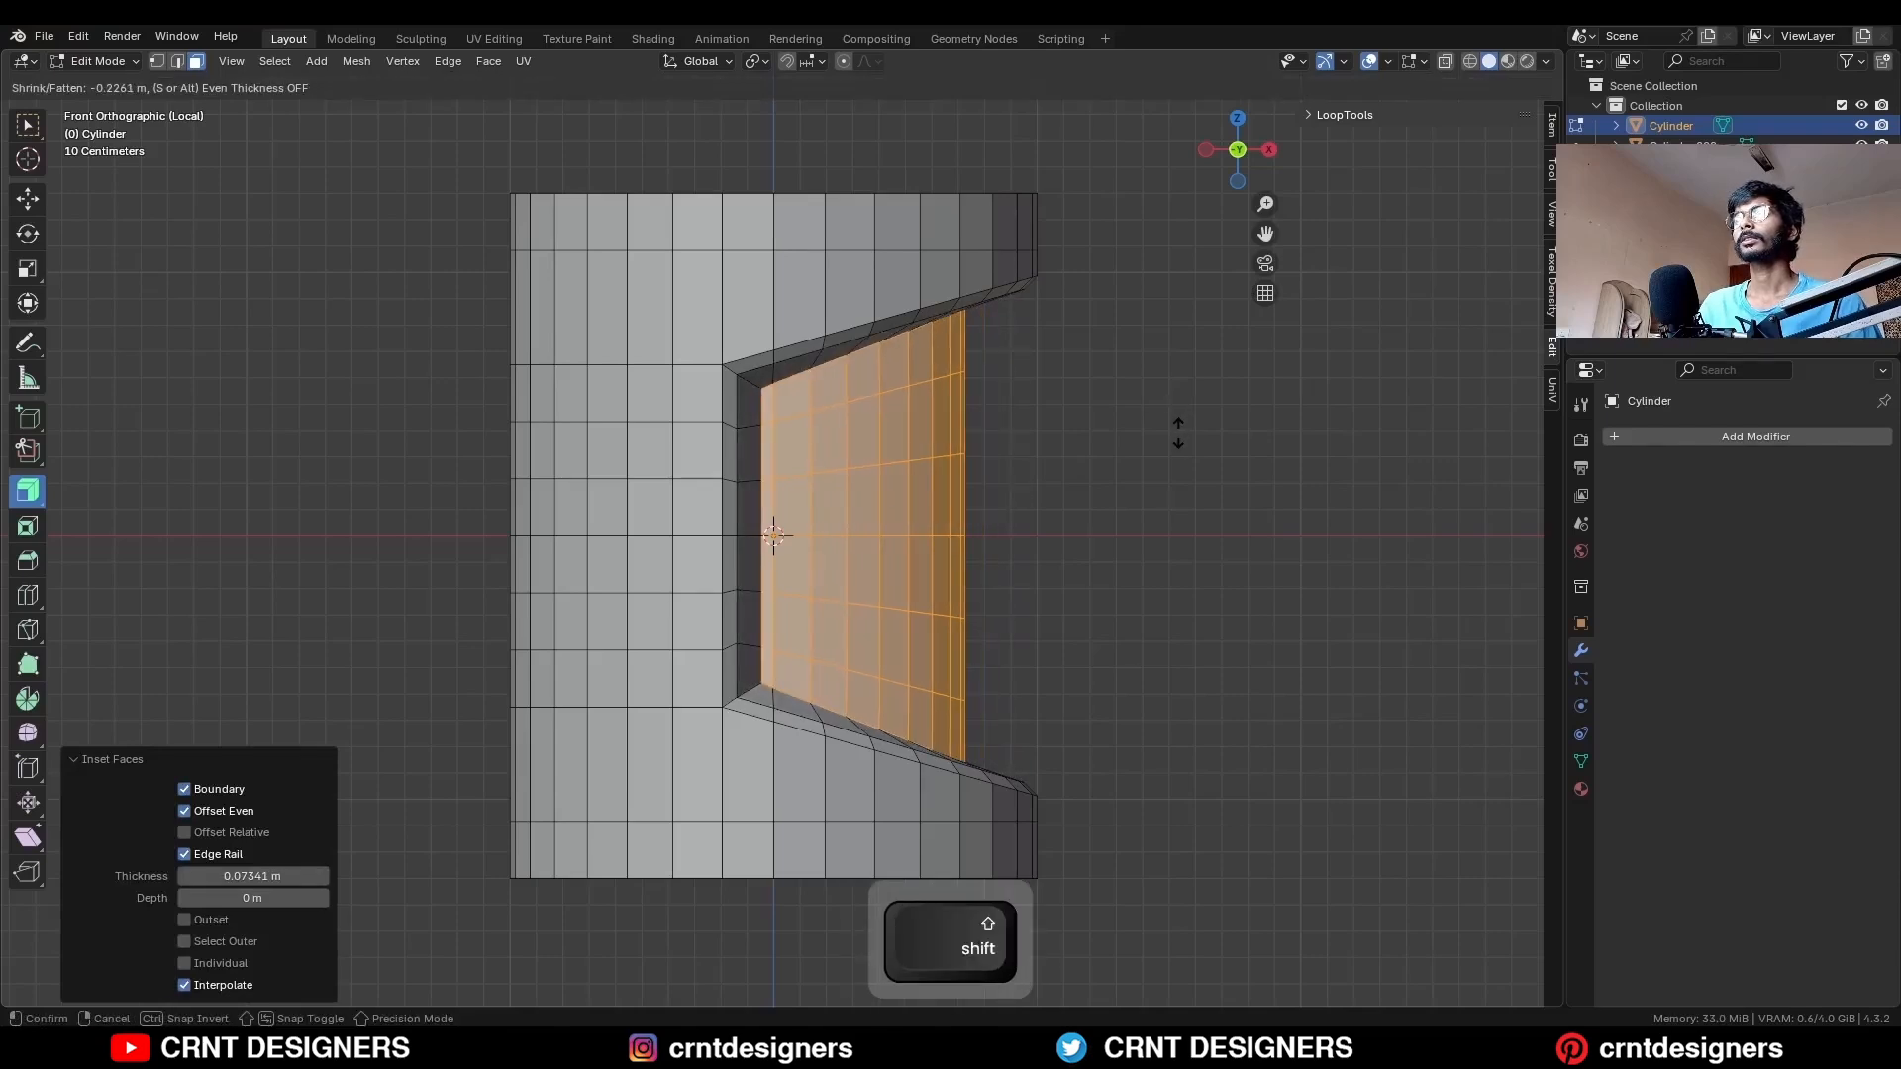
pyautogui.click(1171, 430)
# Scale the upper edge row of the sunken recess wall to about 0.75 along Z.
pyautogui.keyDown('shift'); pyautogui.moveTo(1087, 394); pyautogui.dragTo(1069, 343, button='middle'); pyautogui.keyUp('shift')
pyautogui.hotkey('alt', 'z')
pyautogui.press('1')
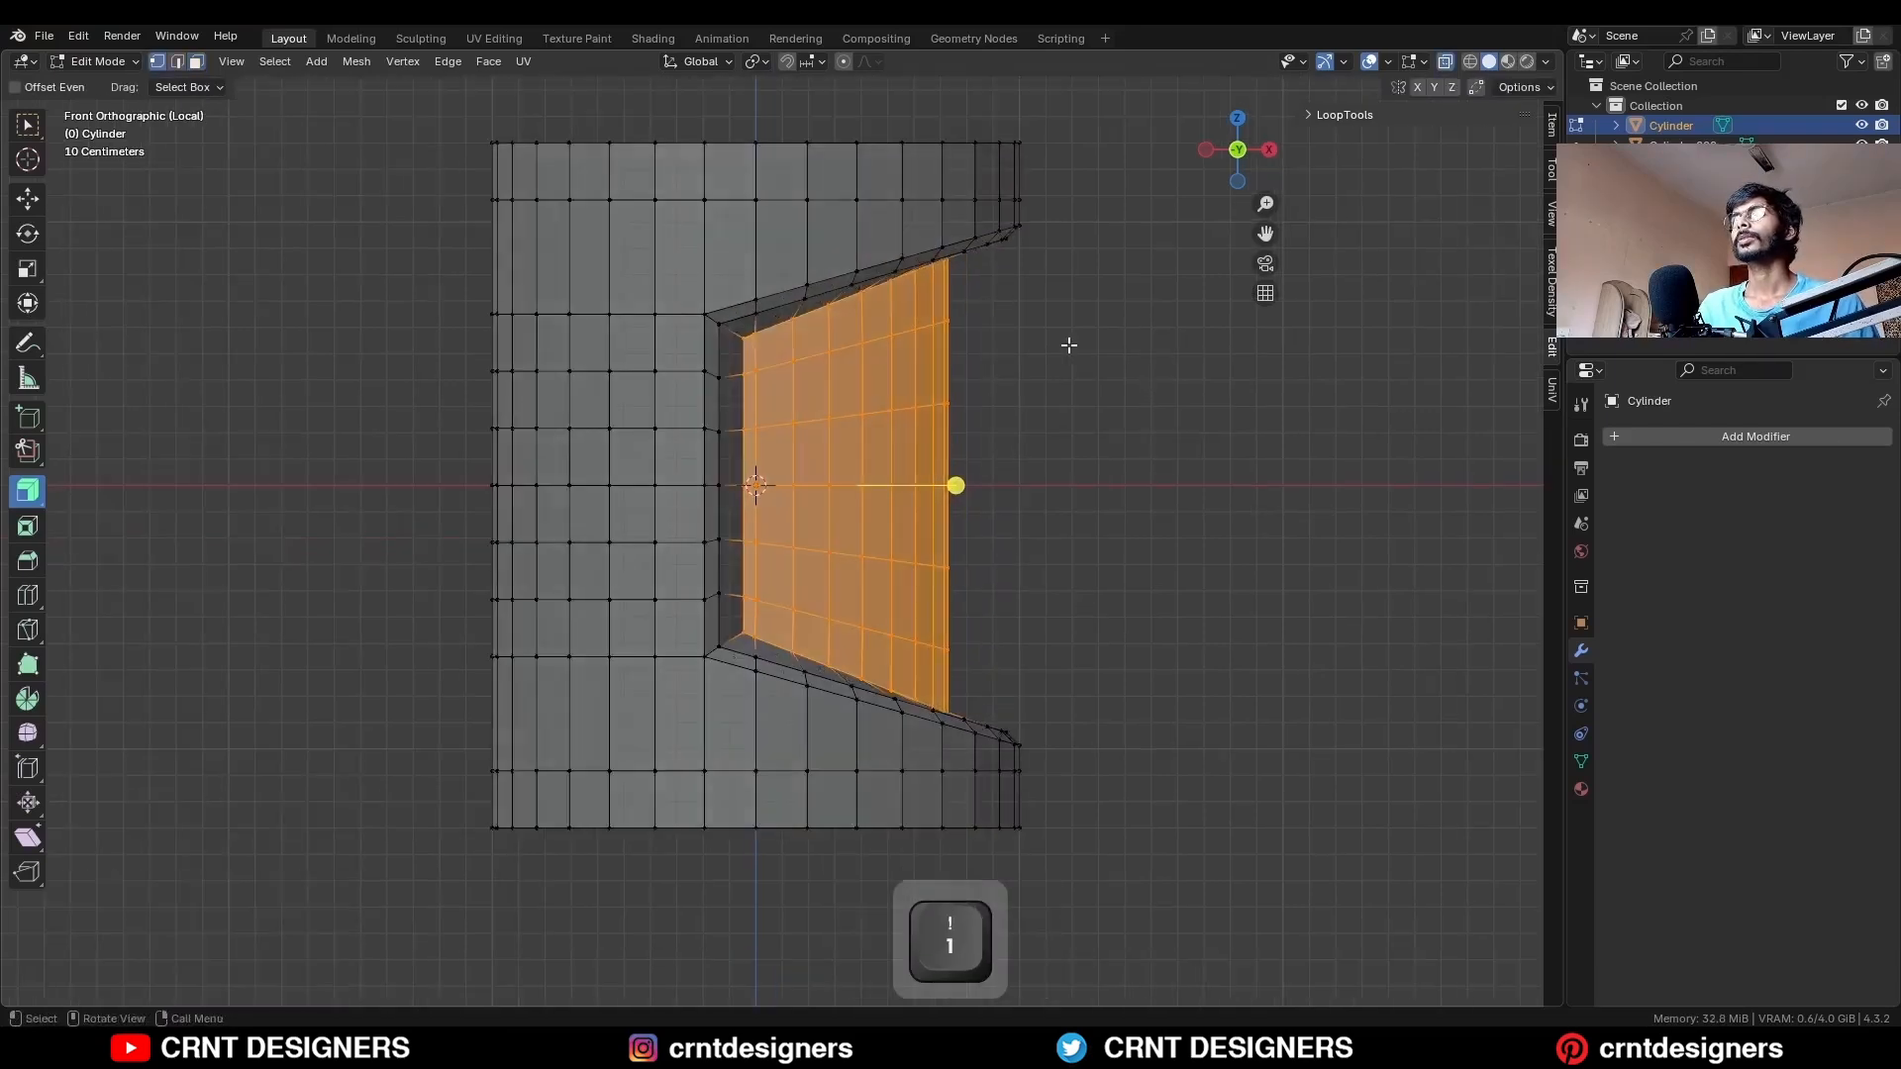
pyautogui.keyDown('ctrl'); pyautogui.moveTo(1059, 325); pyautogui.dragTo(747, 373); pyautogui.keyUp('ctrl')
pyautogui.keyDown('ctrl'); pyautogui.moveTo(980, 396); pyautogui.dragTo(968, 306); pyautogui.keyUp('ctrl')
pyautogui.hotkey('alt', 'z')
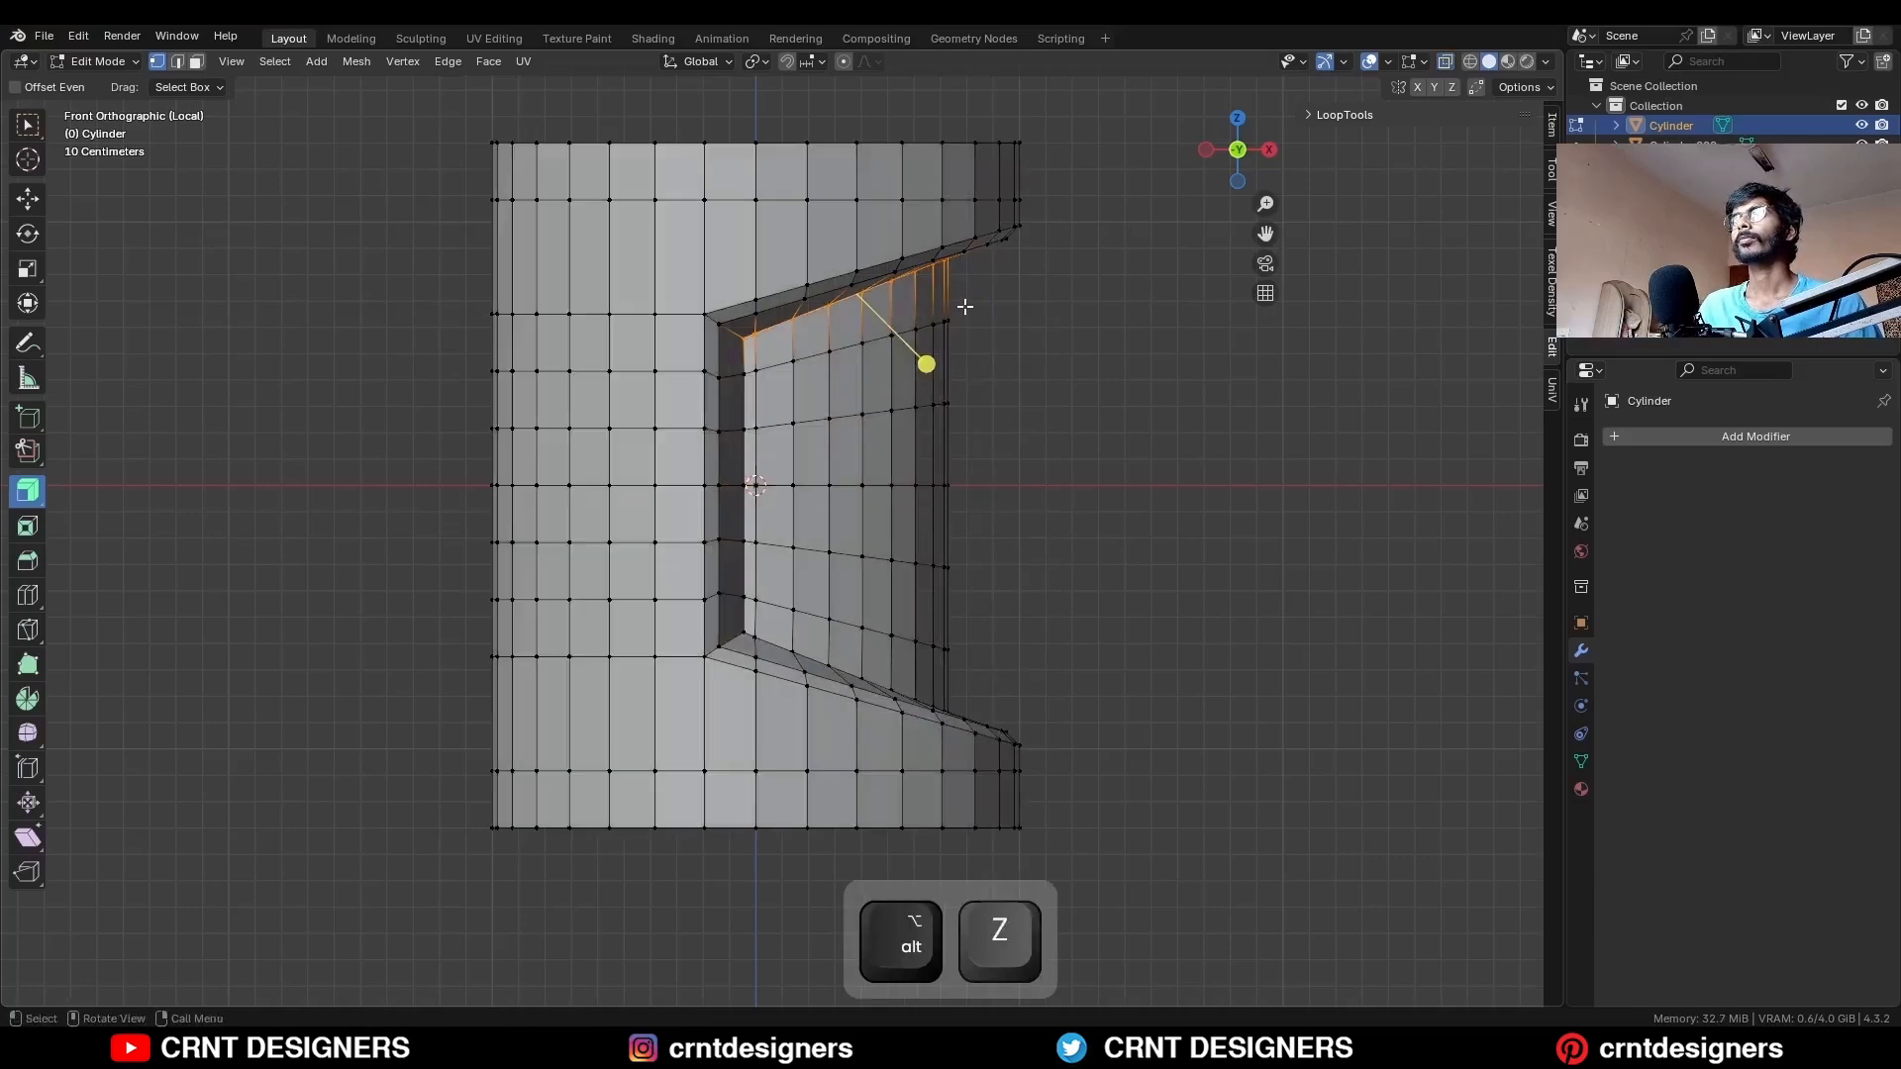
pyautogui.press('2')
pyautogui.keyDown('shift'); pyautogui.moveTo(965, 307); pyautogui.dragTo(976, 472, button='middle'); pyautogui.keyUp('shift')
pyautogui.scroll(2, 1096, 357)
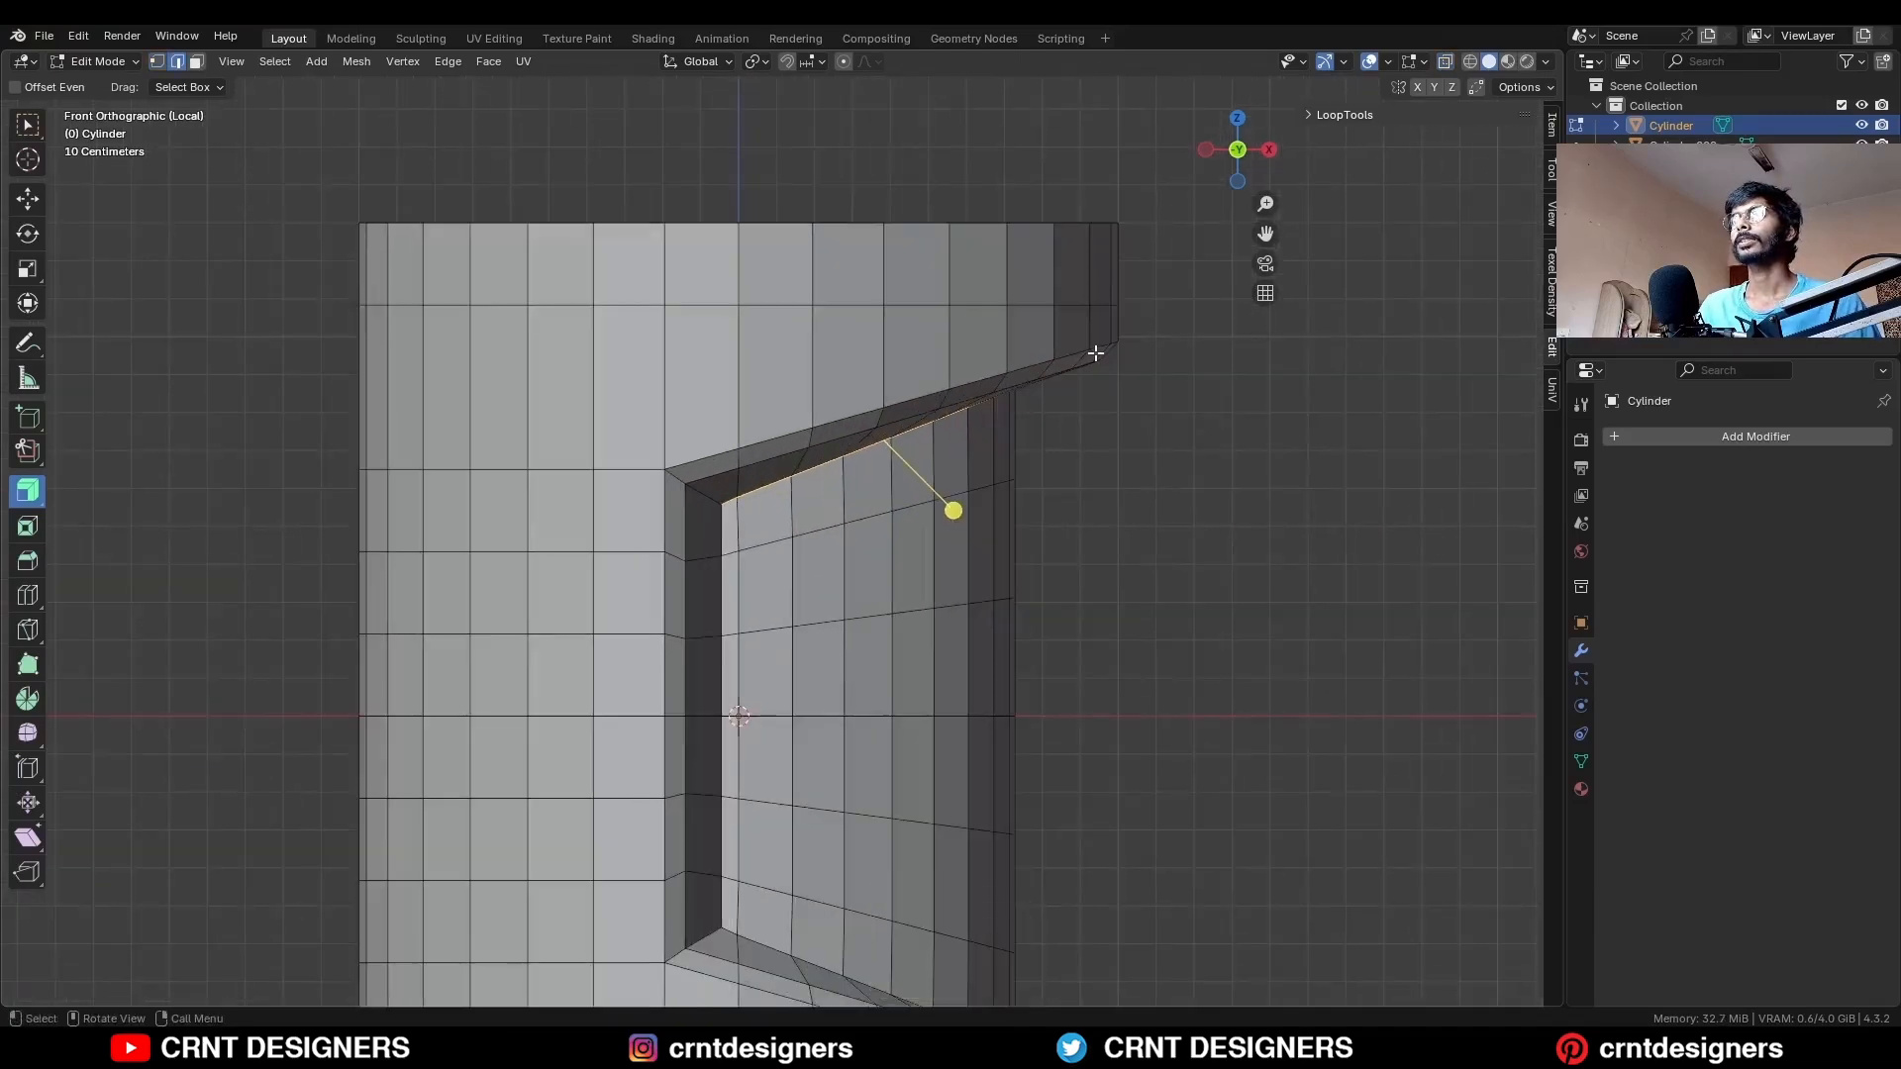
pyautogui.press('s')
pyautogui.press('z')
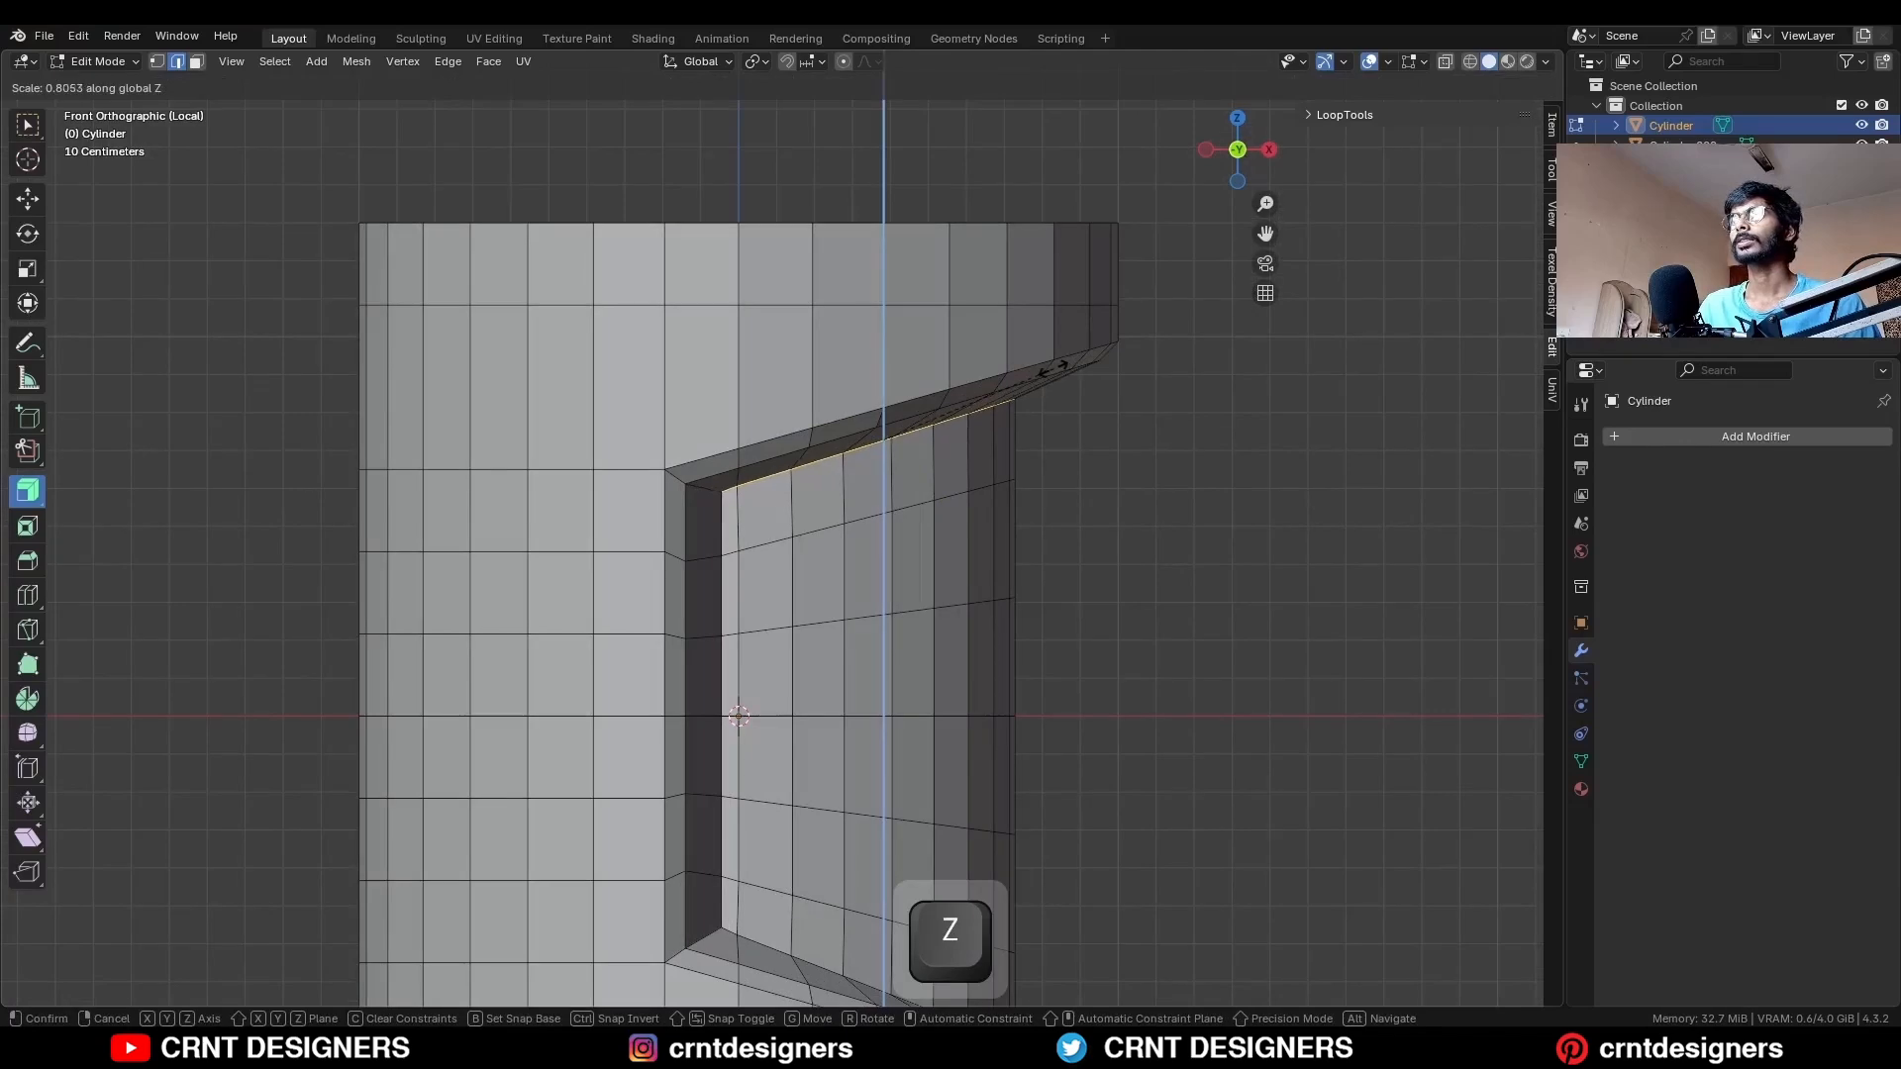
pyautogui.click(1042, 373)
# Raise the recess wall's upper edge row slightly along Z, closer to the cutout's upper rim.
pyautogui.hotkey('alt', 'z')
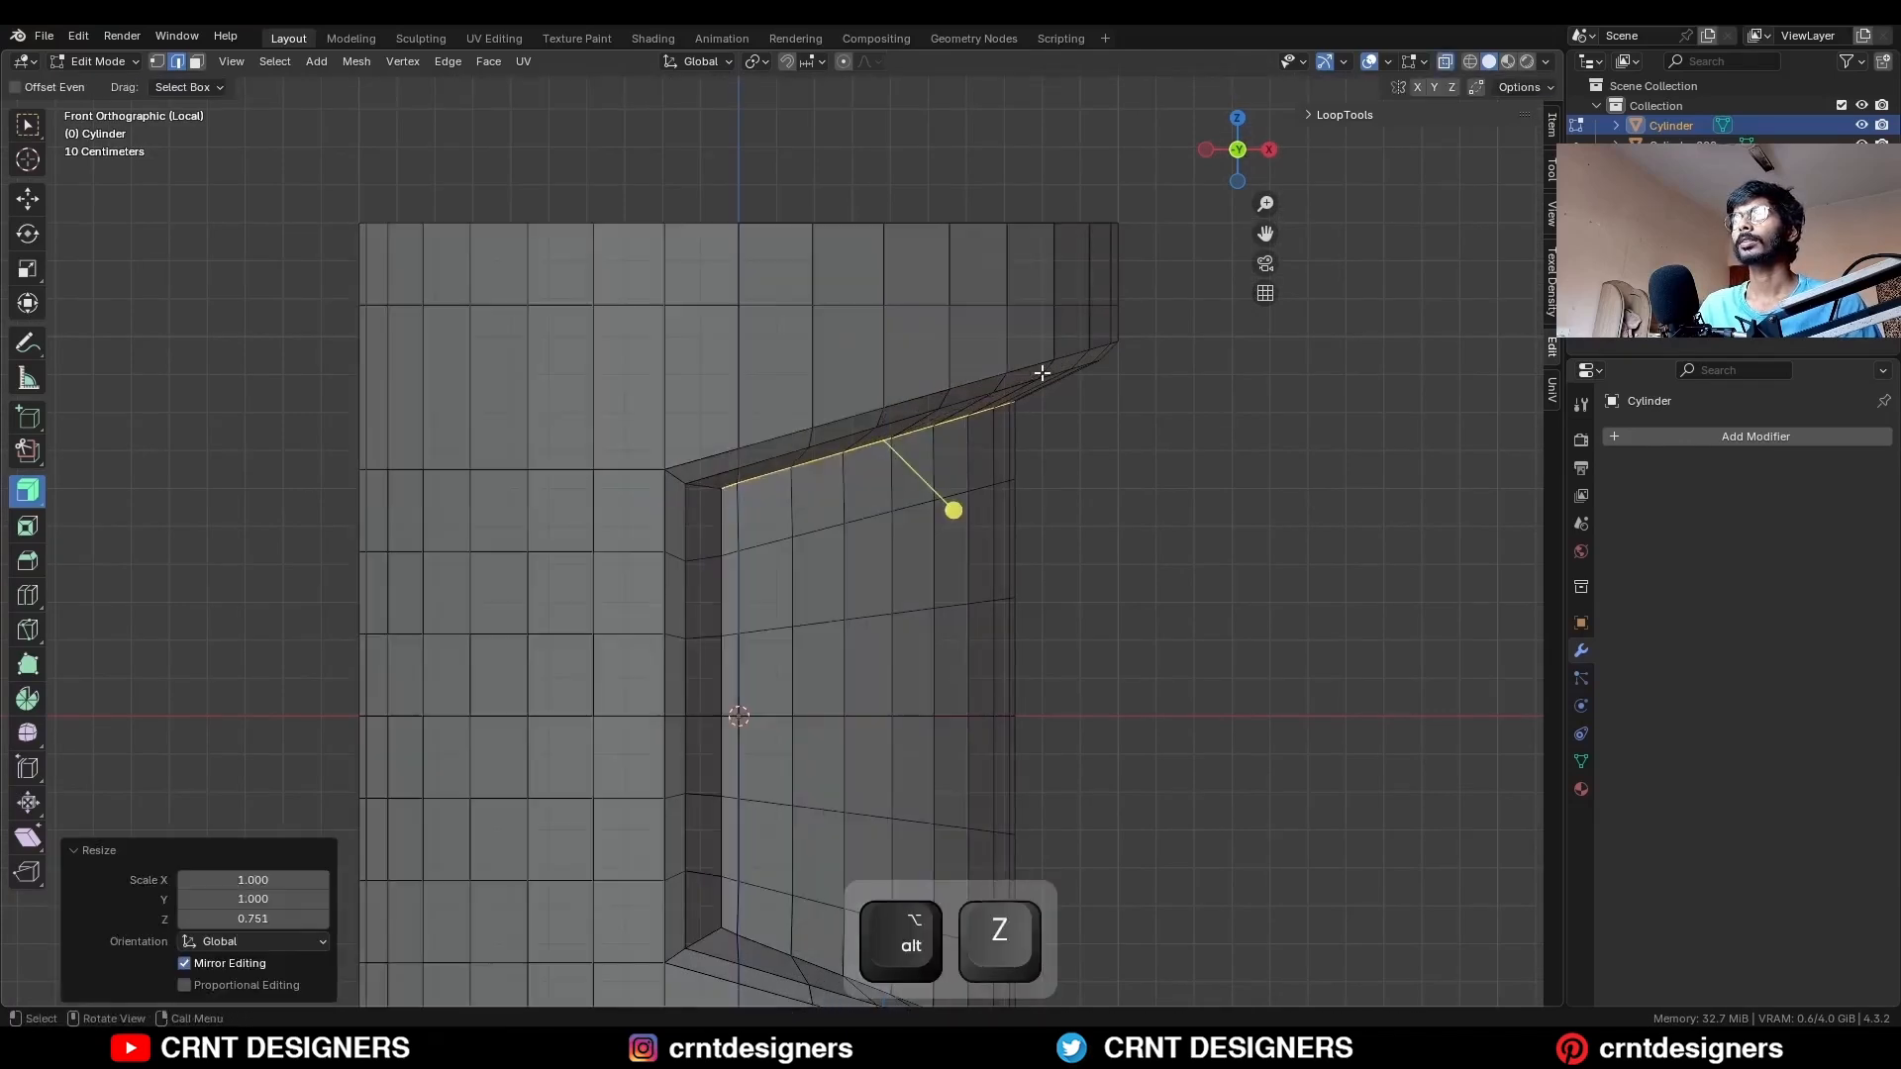
pyautogui.click(26, 199)
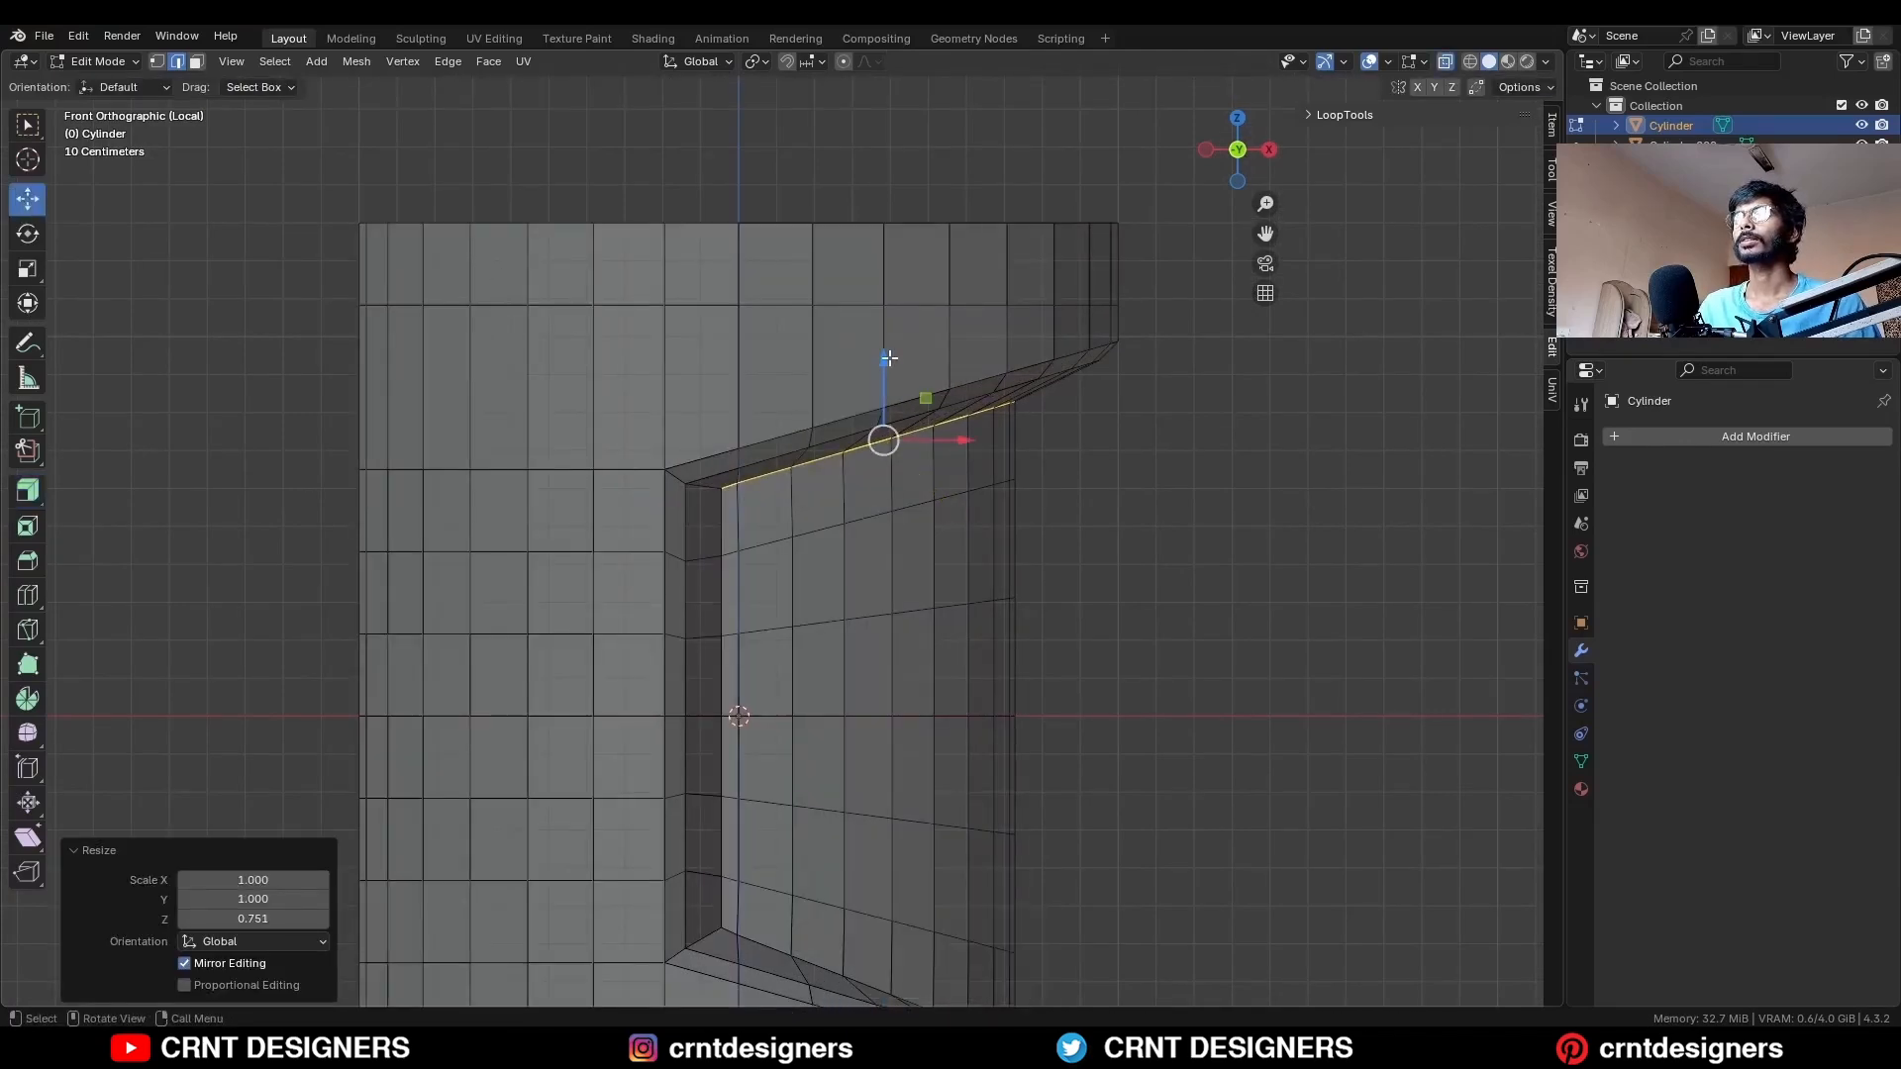
pyautogui.moveTo(889, 359); pyautogui.dragTo(888, 337)
# Symmetrize the whole cylinder mesh to mirror the adjusted upper recess edge onto the lower half.
pyautogui.press('a')
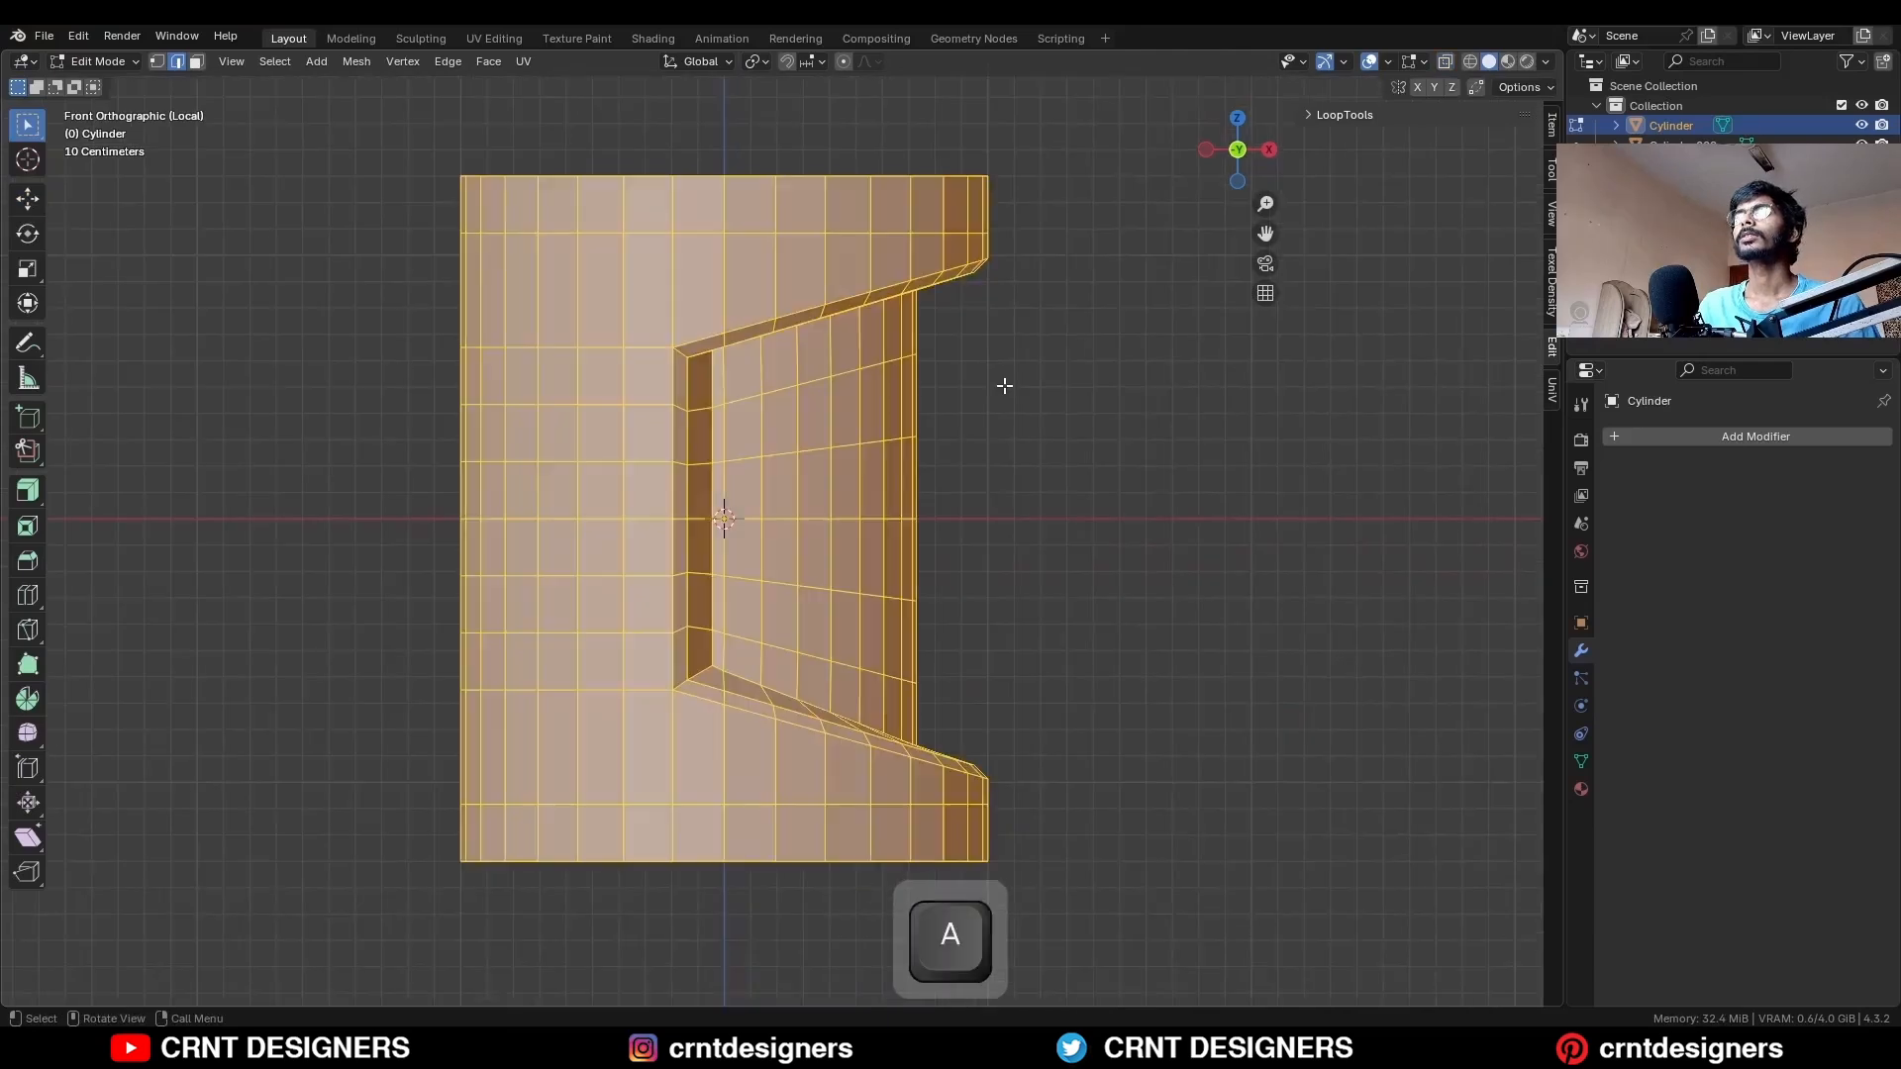
pyautogui.click(389, 63)
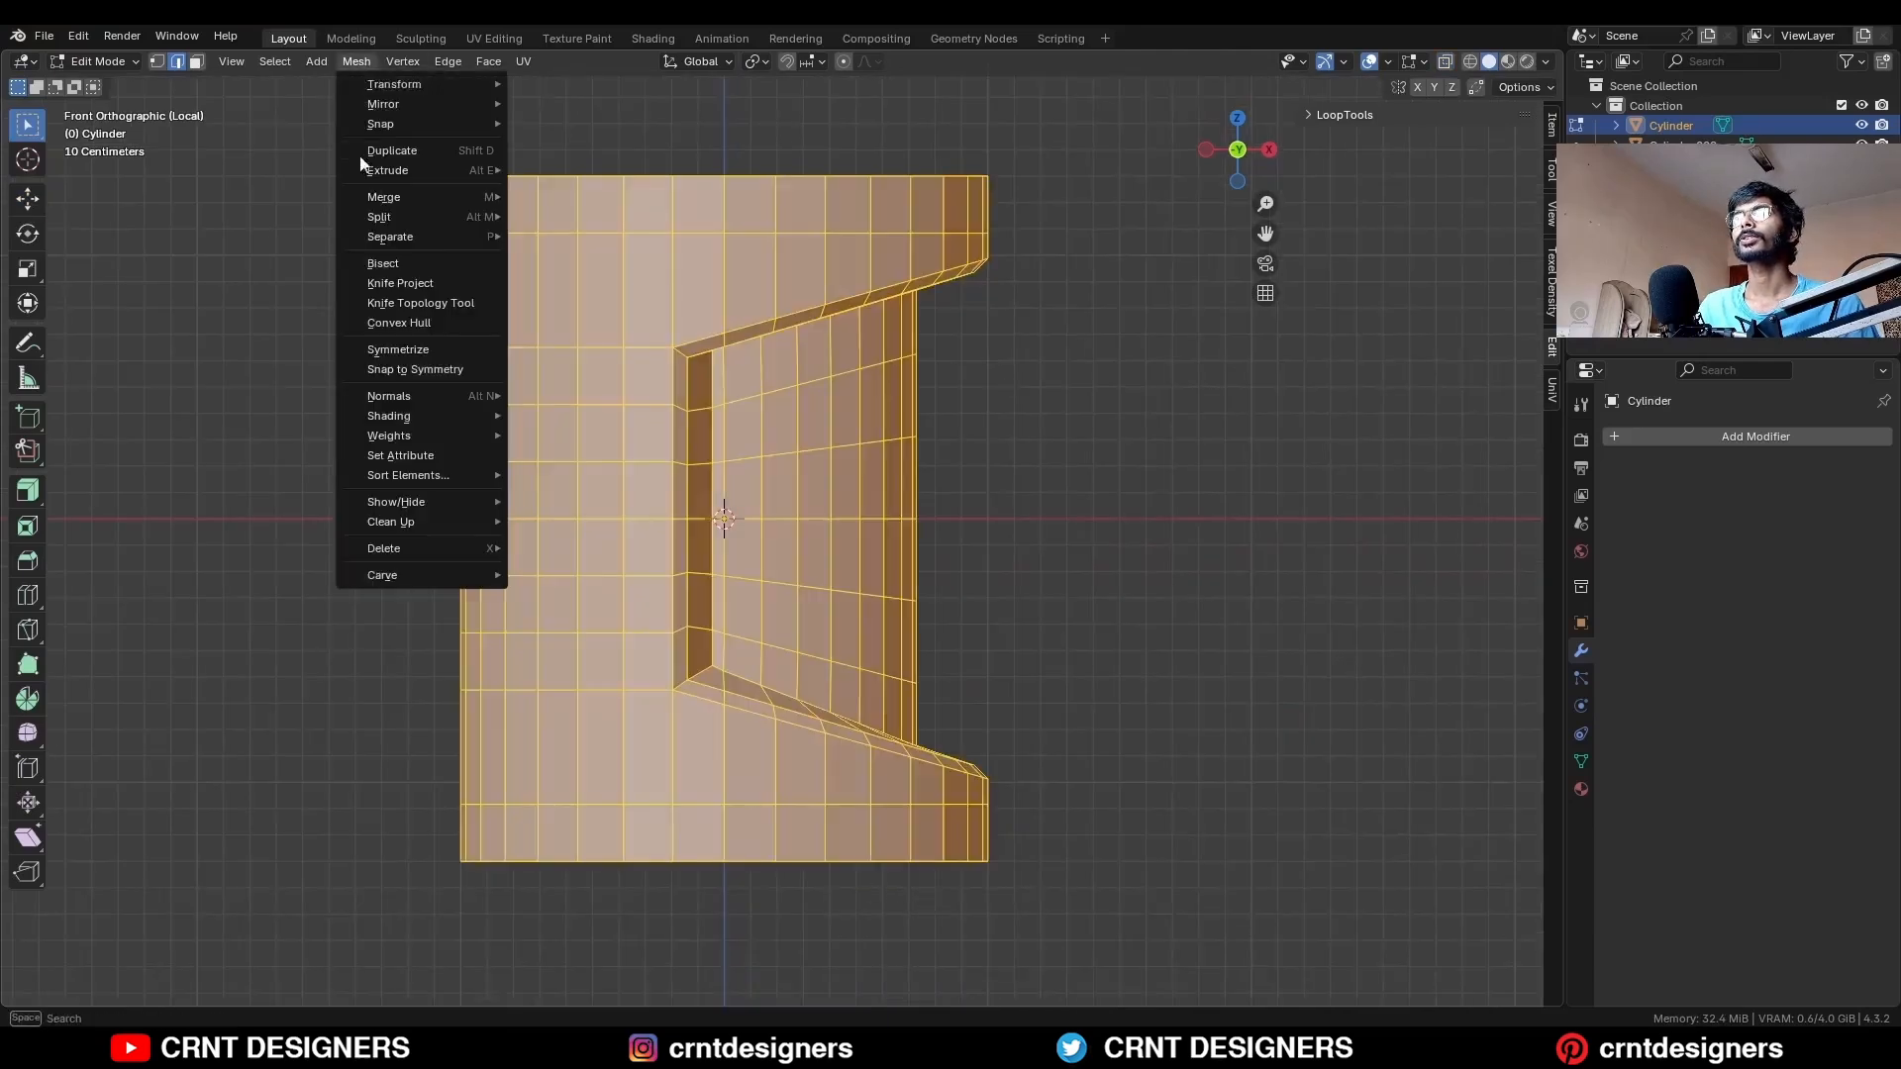
pyautogui.click(401, 352)
pyautogui.click(1090, 477)
pyautogui.hotkey('alt', 'z')
# Duplicate all faces of the sunken recess wall in place and separate the copy into its own object.
pyautogui.moveTo(1120, 459); pyautogui.dragTo(1049, 429, button='middle')
pyautogui.press('3')
pyautogui.click(615, 356)
pyautogui.moveTo(811, 465); pyautogui.dragTo(643, 574, button='middle')
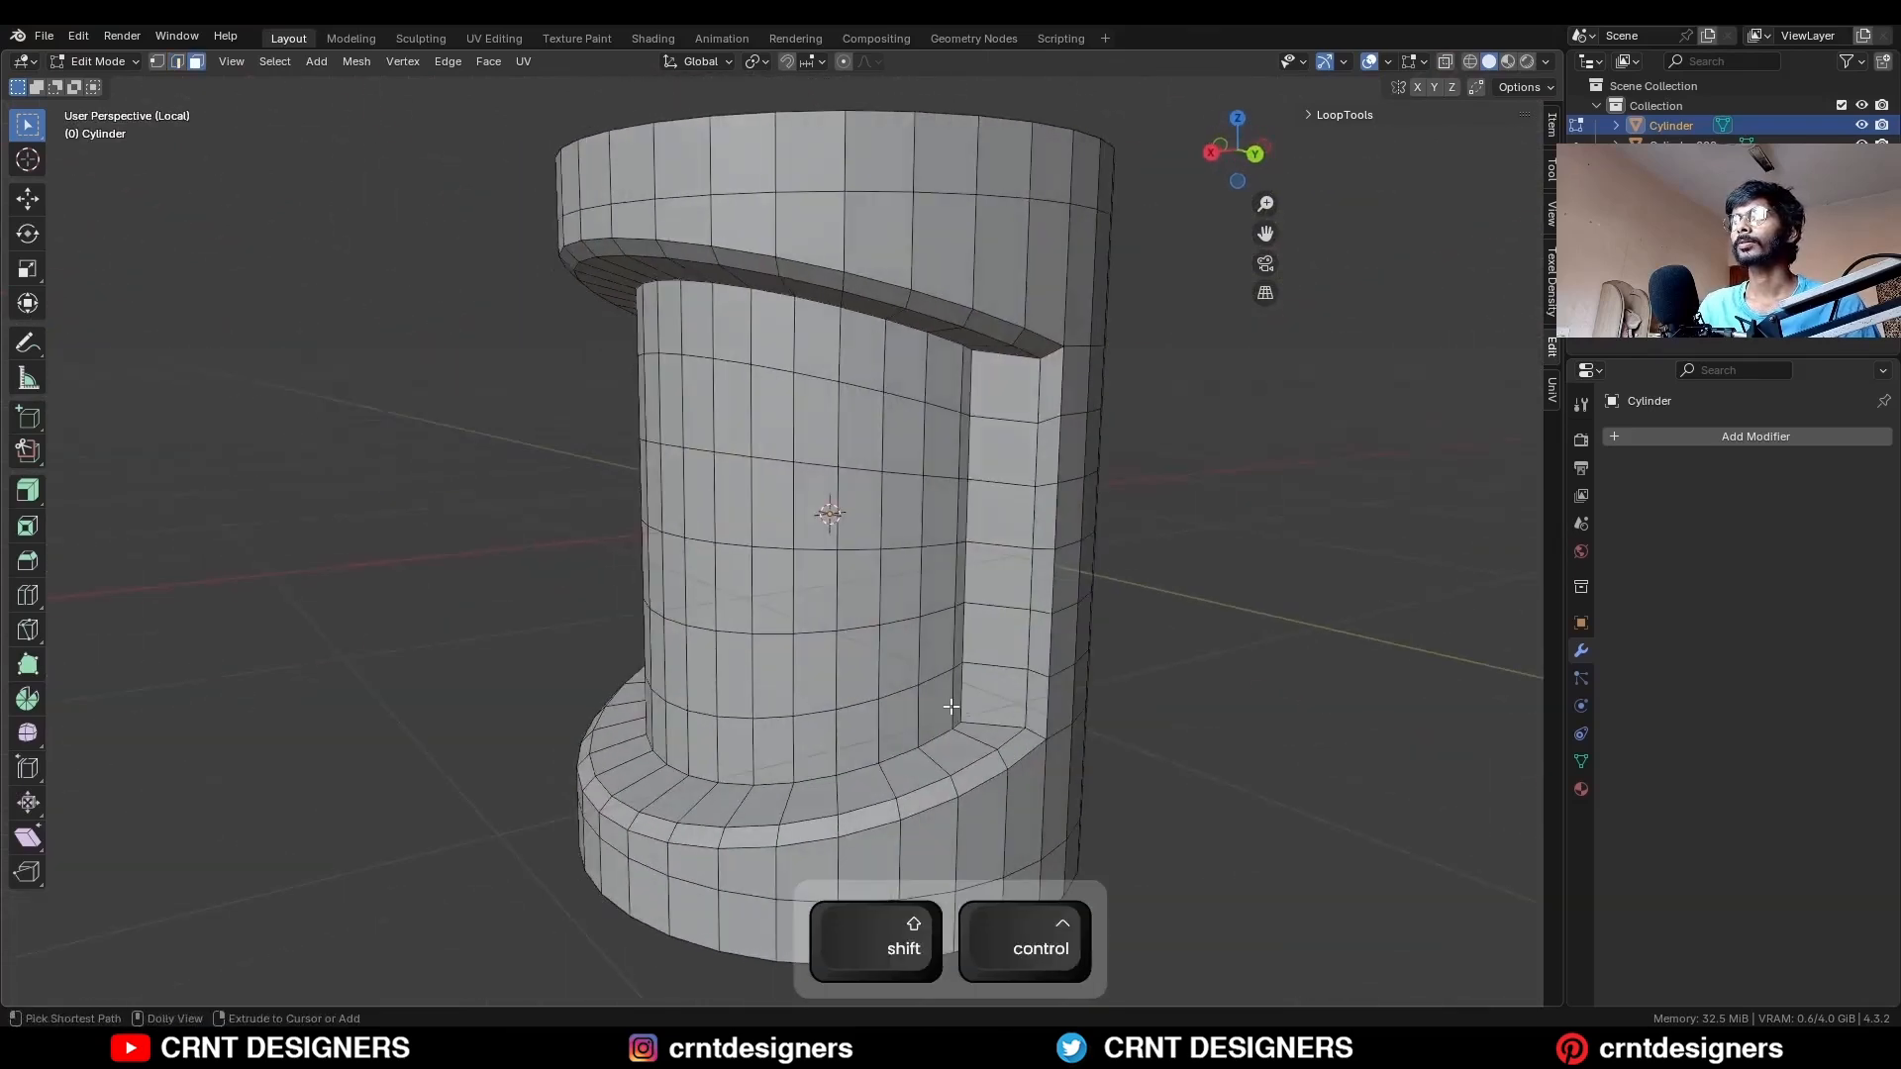
pyautogui.keyDown('ctrl'); pyautogui.keyDown('shift'); pyautogui.click(954, 704); pyautogui.keyUp('shift'); pyautogui.keyUp('ctrl')
pyautogui.moveTo(985, 535); pyautogui.dragTo(1142, 509, button='middle')
pyautogui.hotkey('shift', 'd')
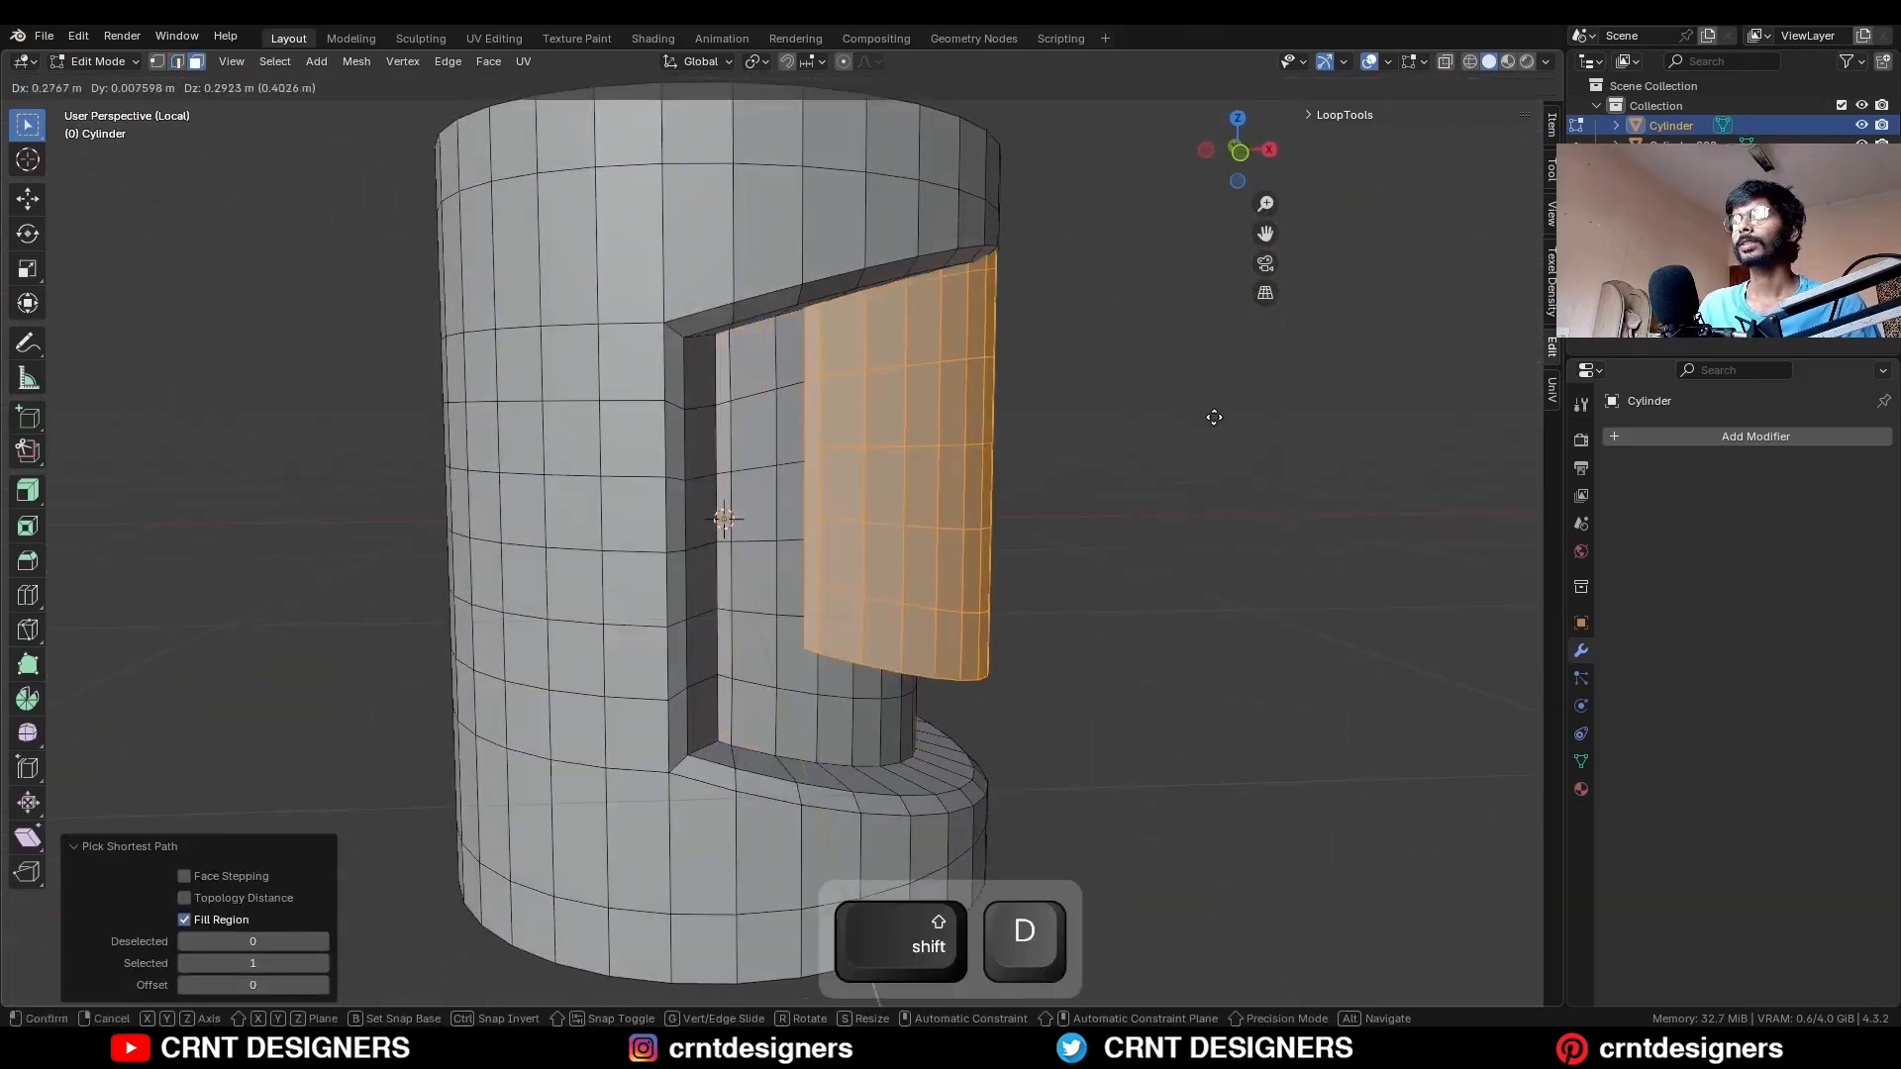
pyautogui.rightClick(1212, 415)
pyautogui.press('p')
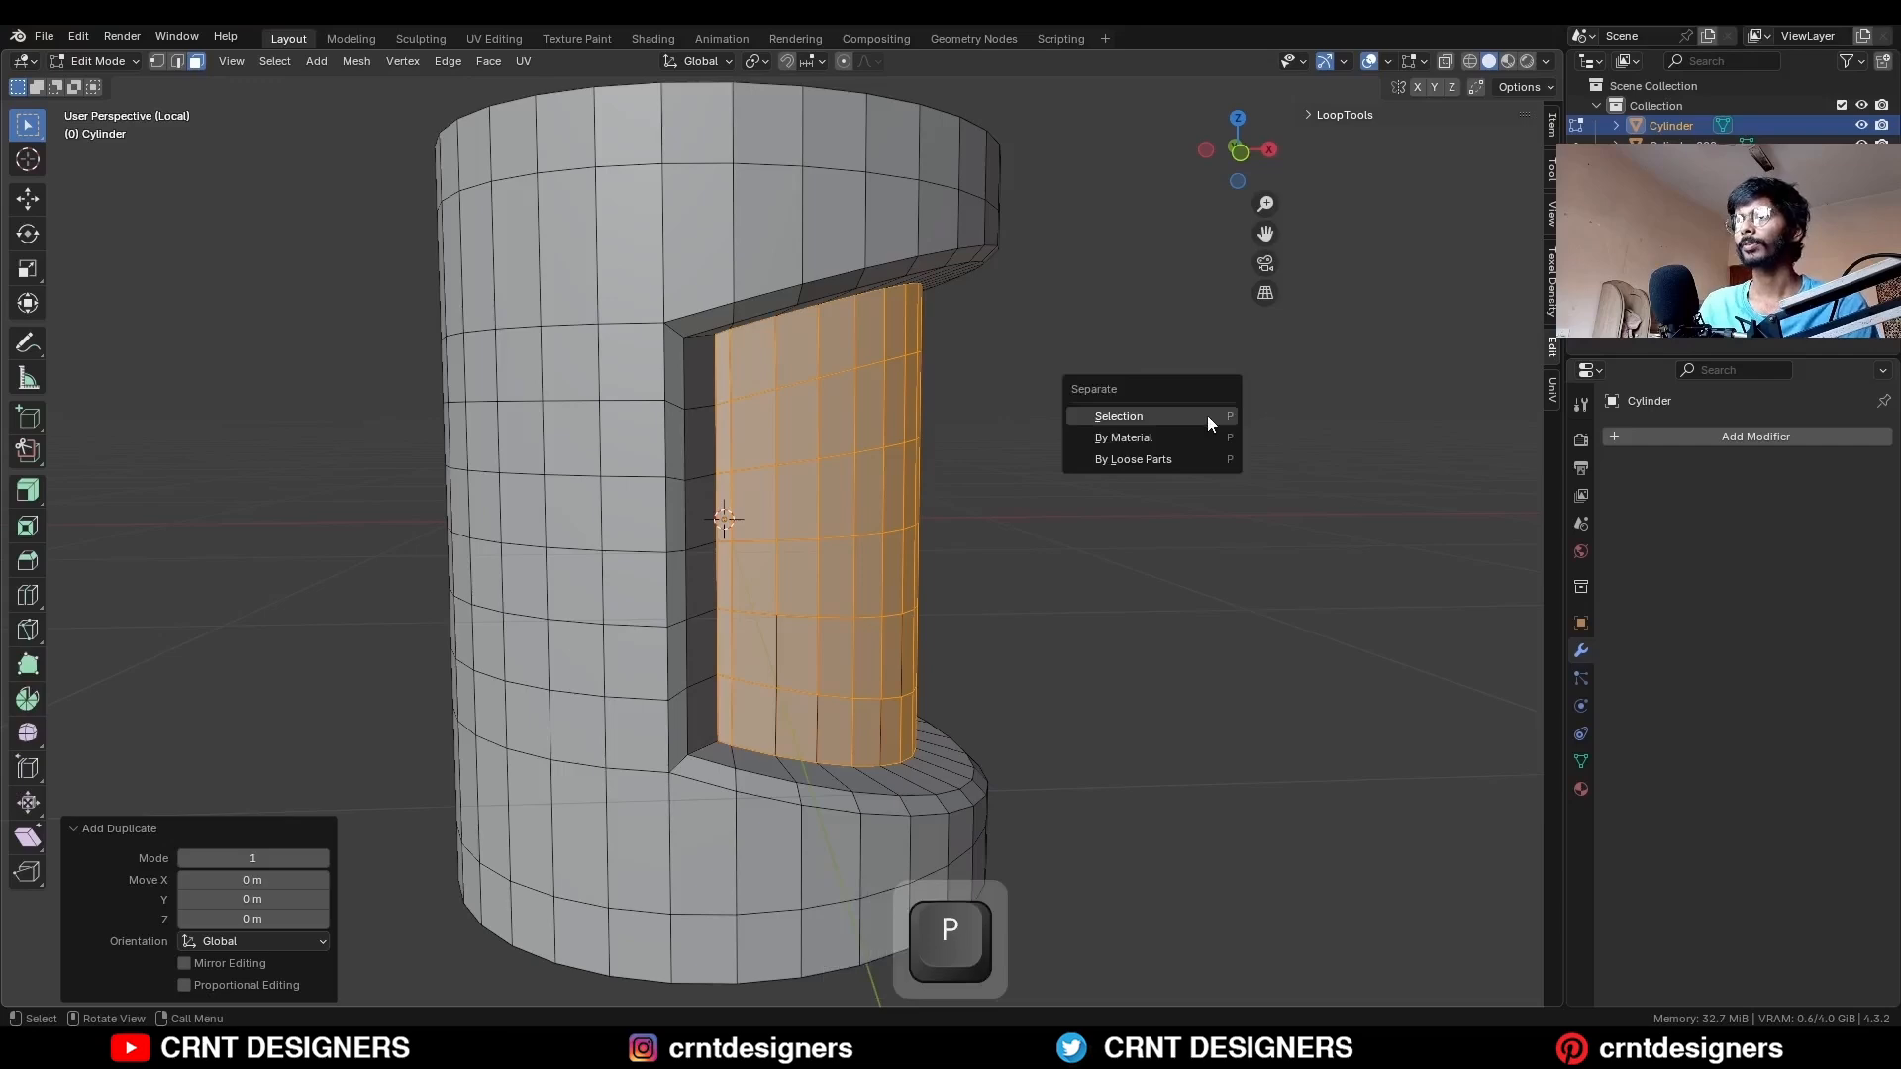
pyautogui.click(1207, 414)
# Leave Edit Mode and isolate the panel together with the separated wall copy in local view.
pyautogui.press('Tab')
pyautogui.press('/')
pyautogui.click(995, 460)
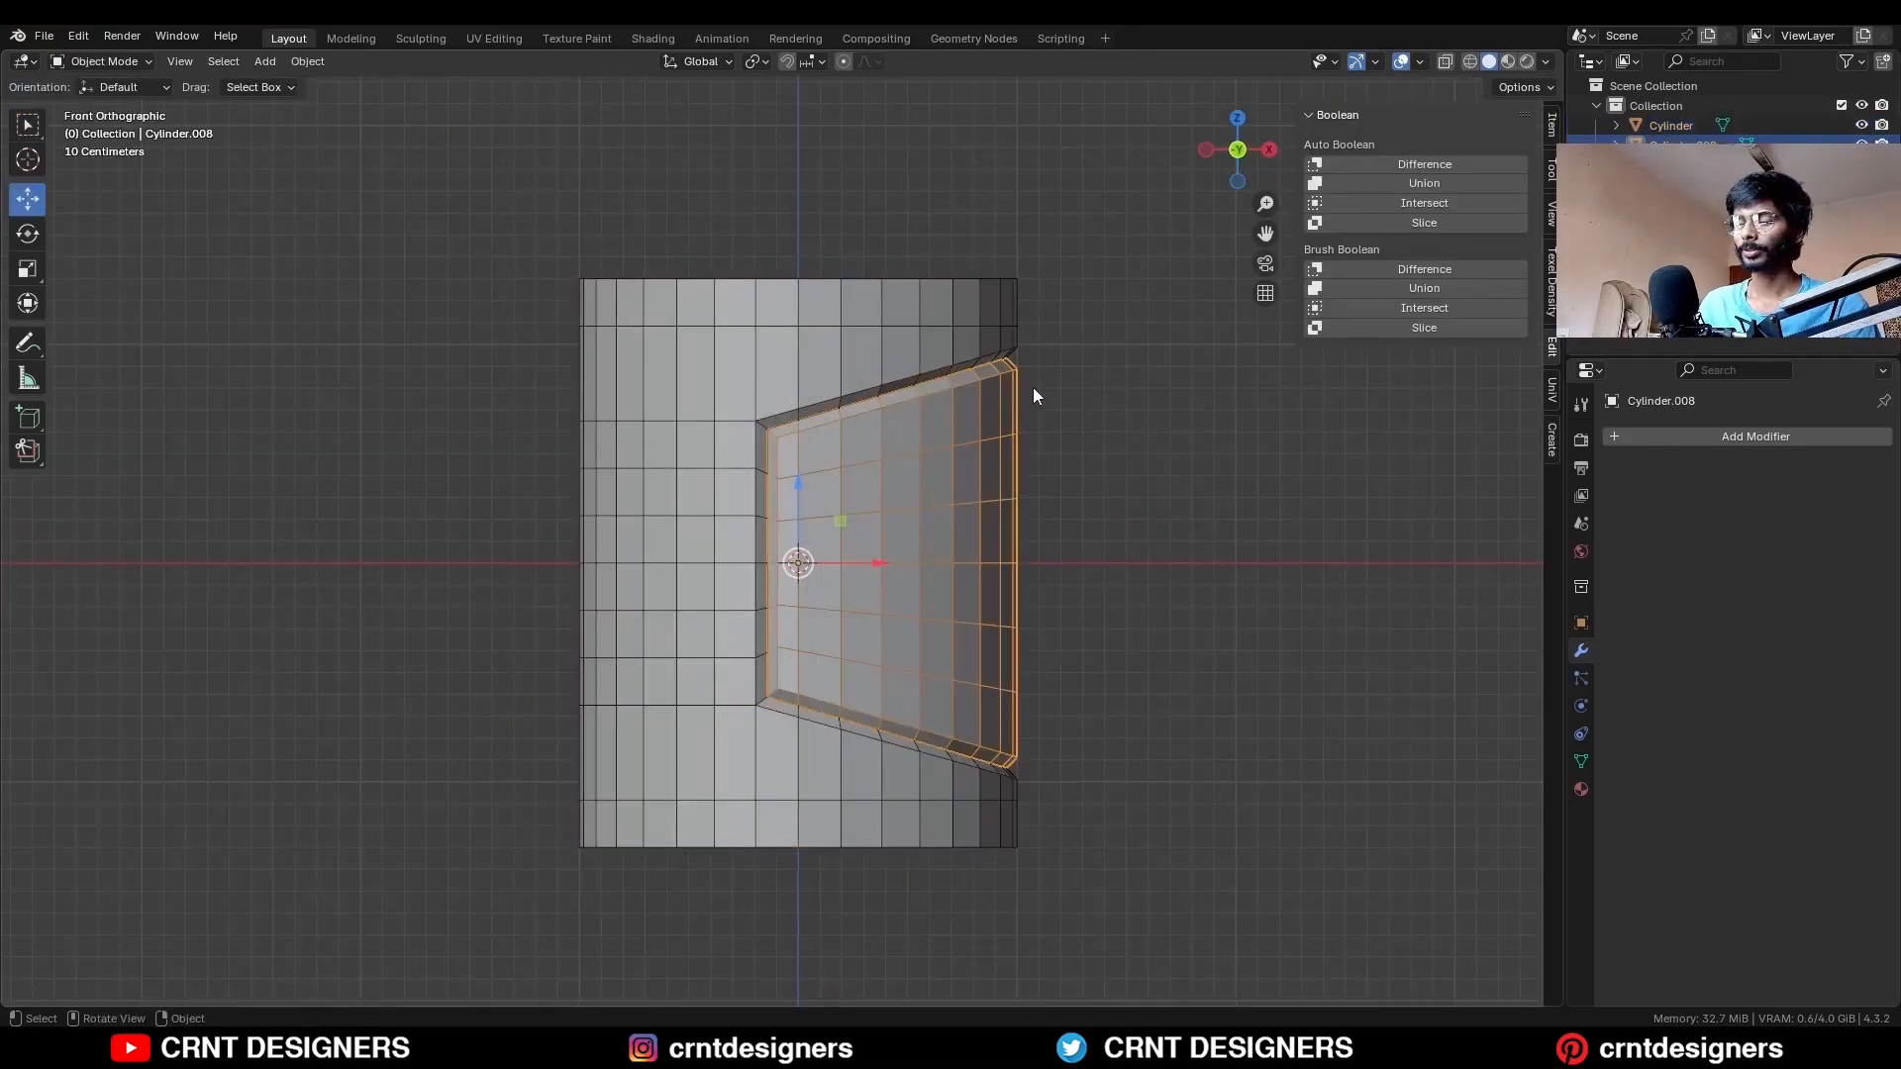
pyautogui.press('/')
# Delete all back faces of the outer panel.
pyautogui.moveTo(1032, 388); pyautogui.dragTo(1175, 479, button='middle')
pyautogui.press('Tab')
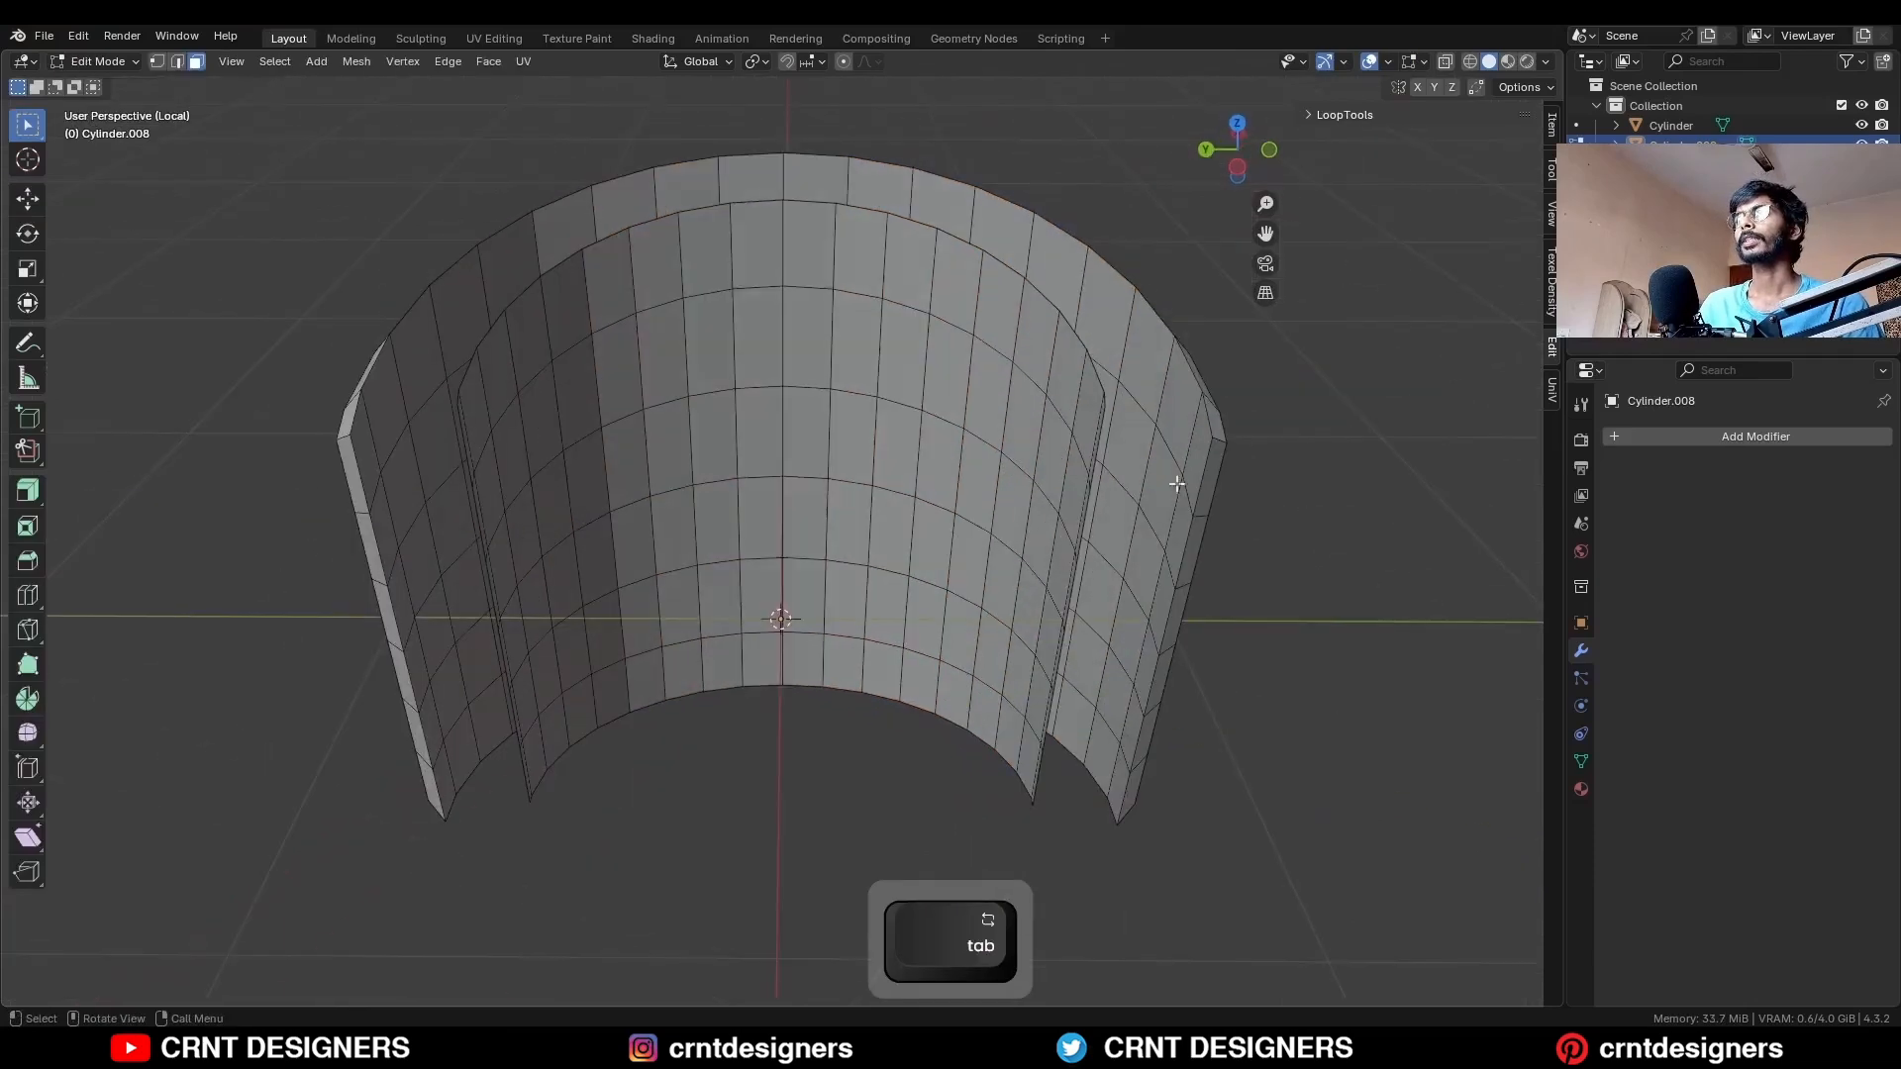
pyautogui.press('3')
pyautogui.click(1194, 460)
pyautogui.keyDown('ctrl'); pyautogui.keyDown('shift'); pyautogui.click(442, 768); pyautogui.keyUp('shift'); pyautogui.keyUp('ctrl')
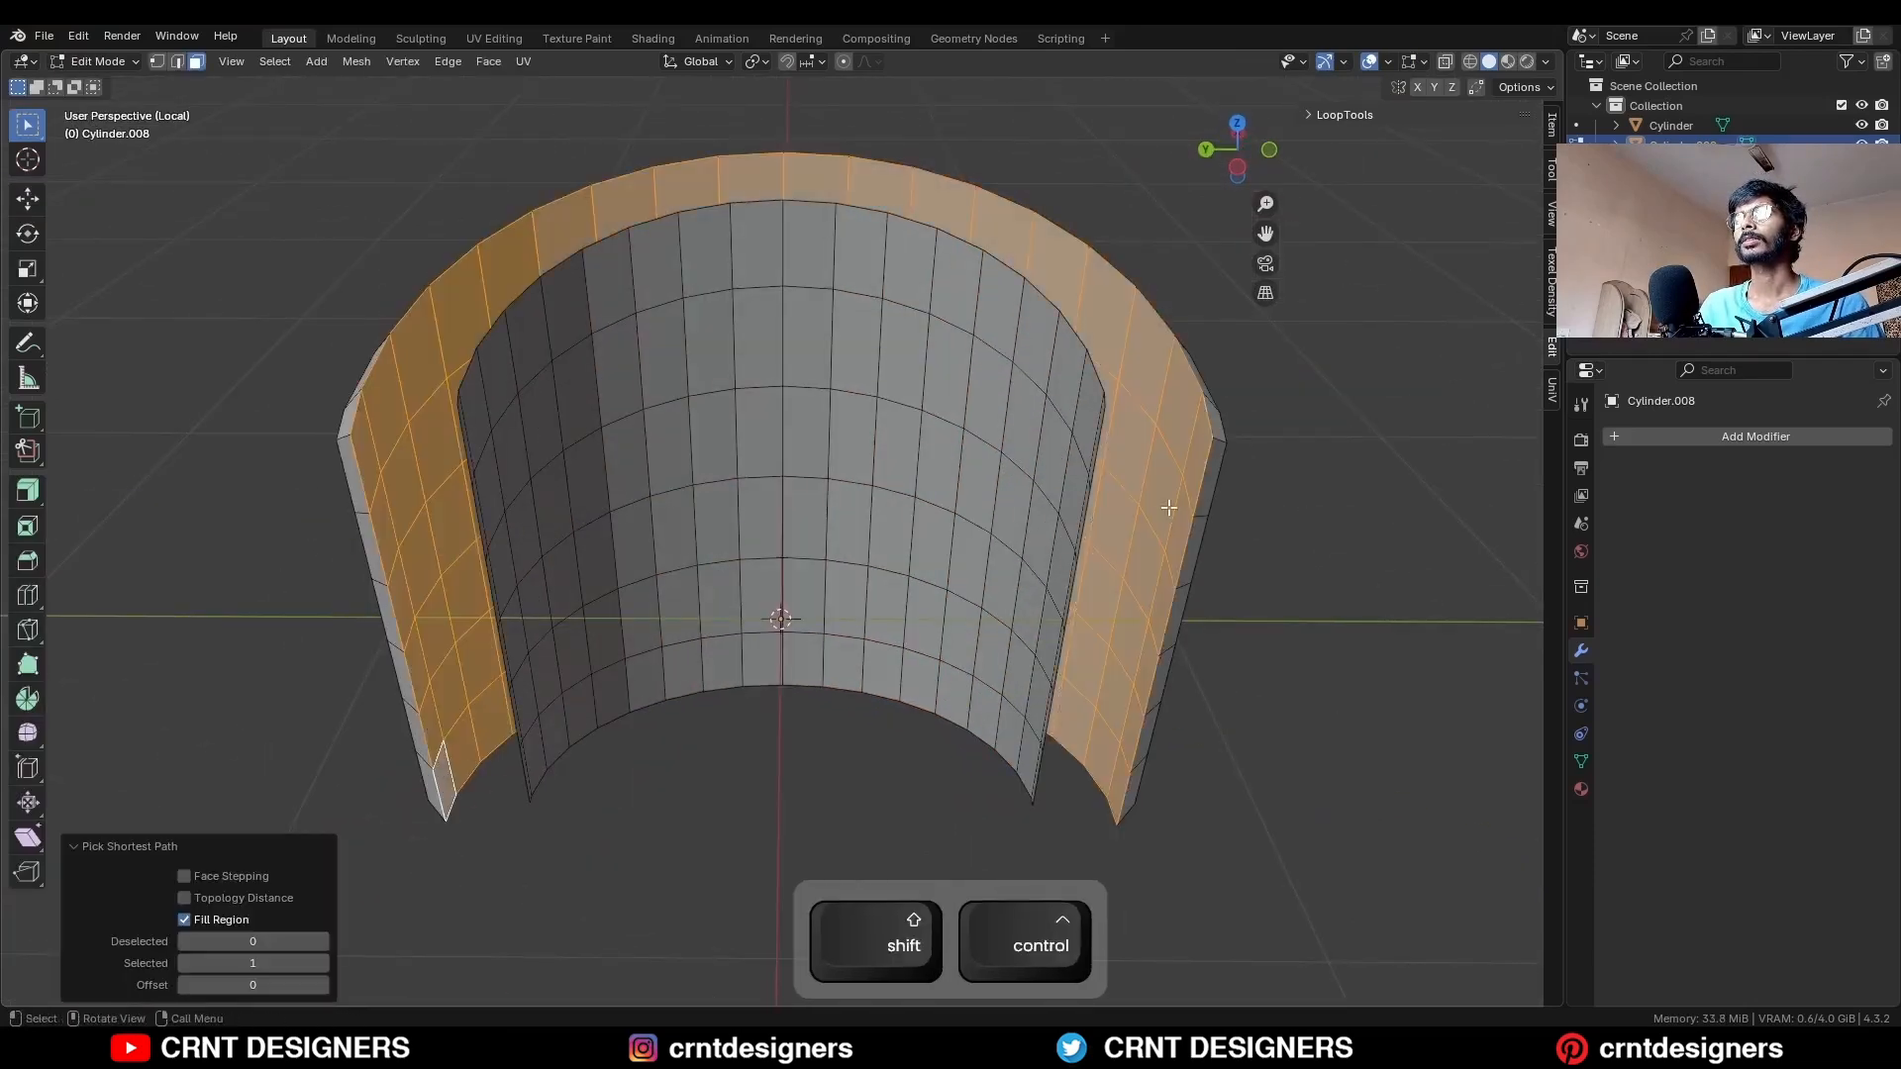
pyautogui.press('x')
pyautogui.click(1292, 420)
# Leave Edit Mode and join the inner wall copy with the outer panel into one object.
pyautogui.press('Tab')
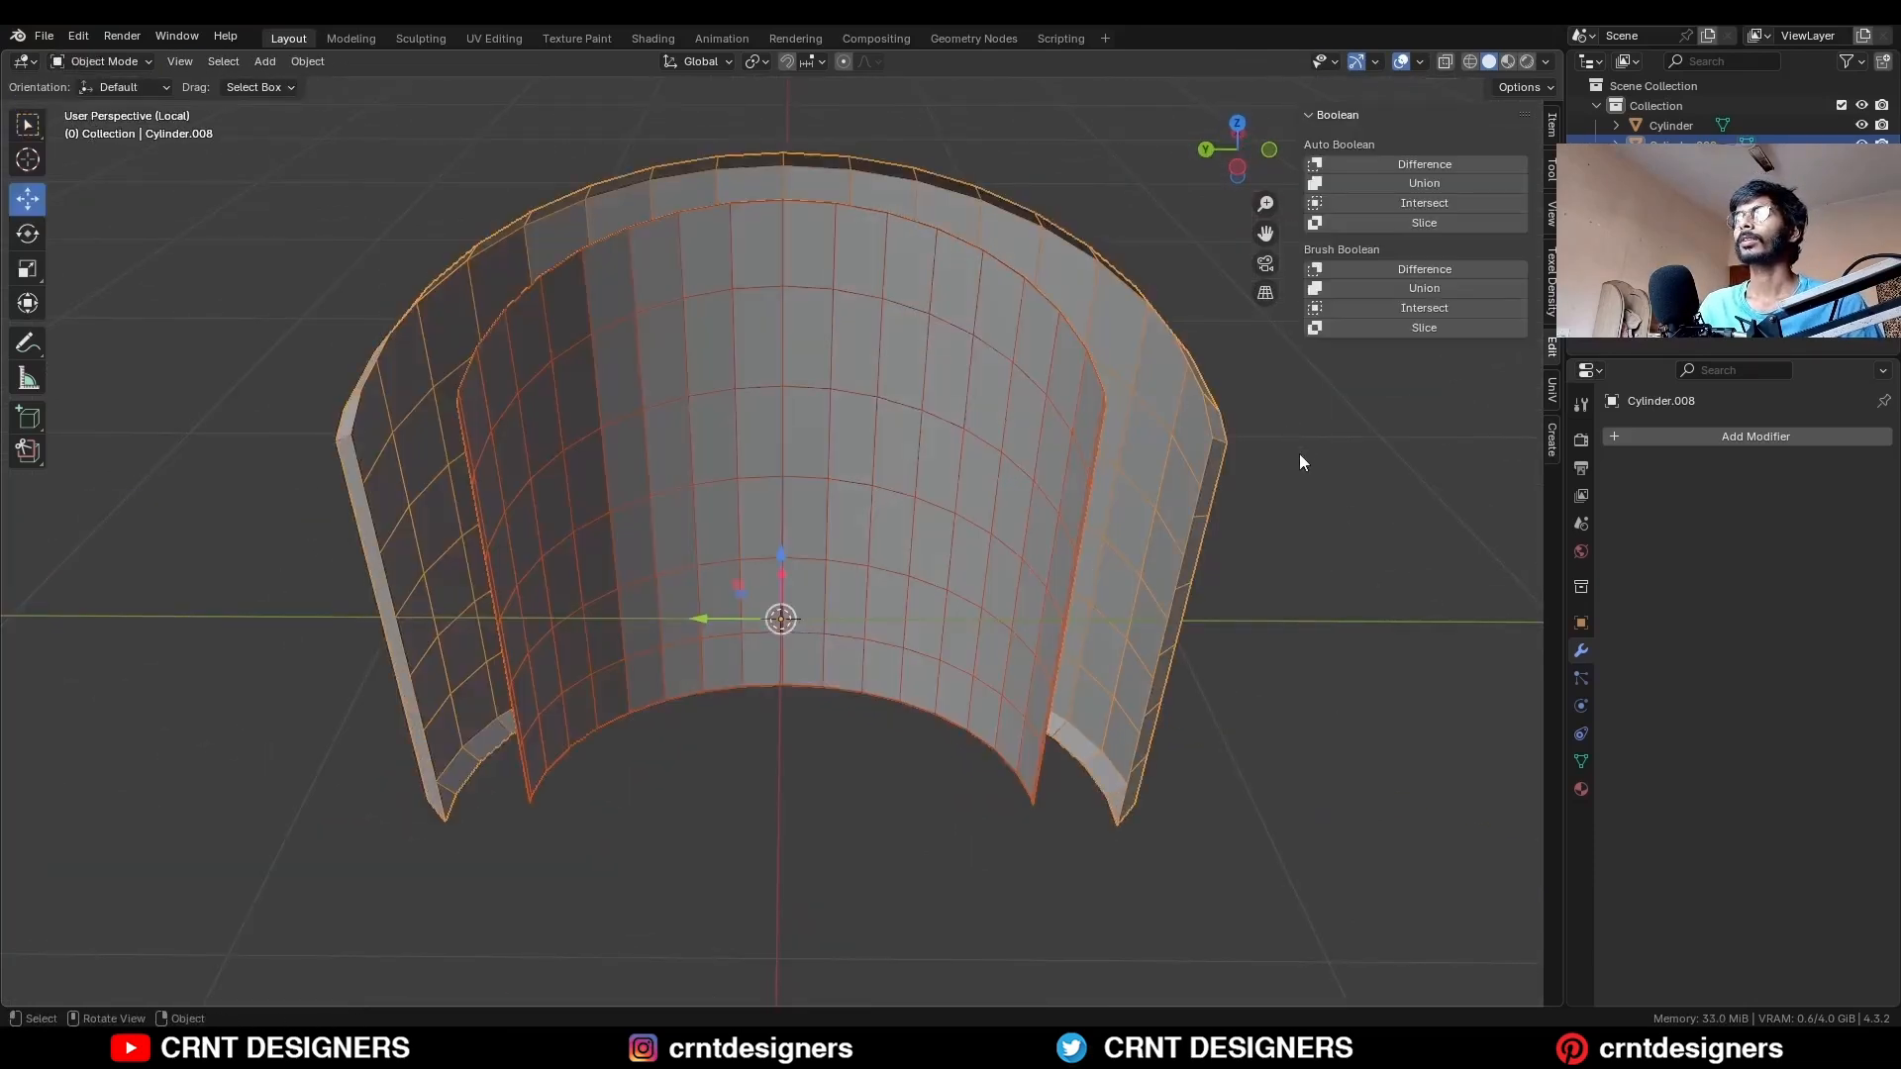
pyautogui.rightClick(1321, 413)
pyautogui.click(1283, 478)
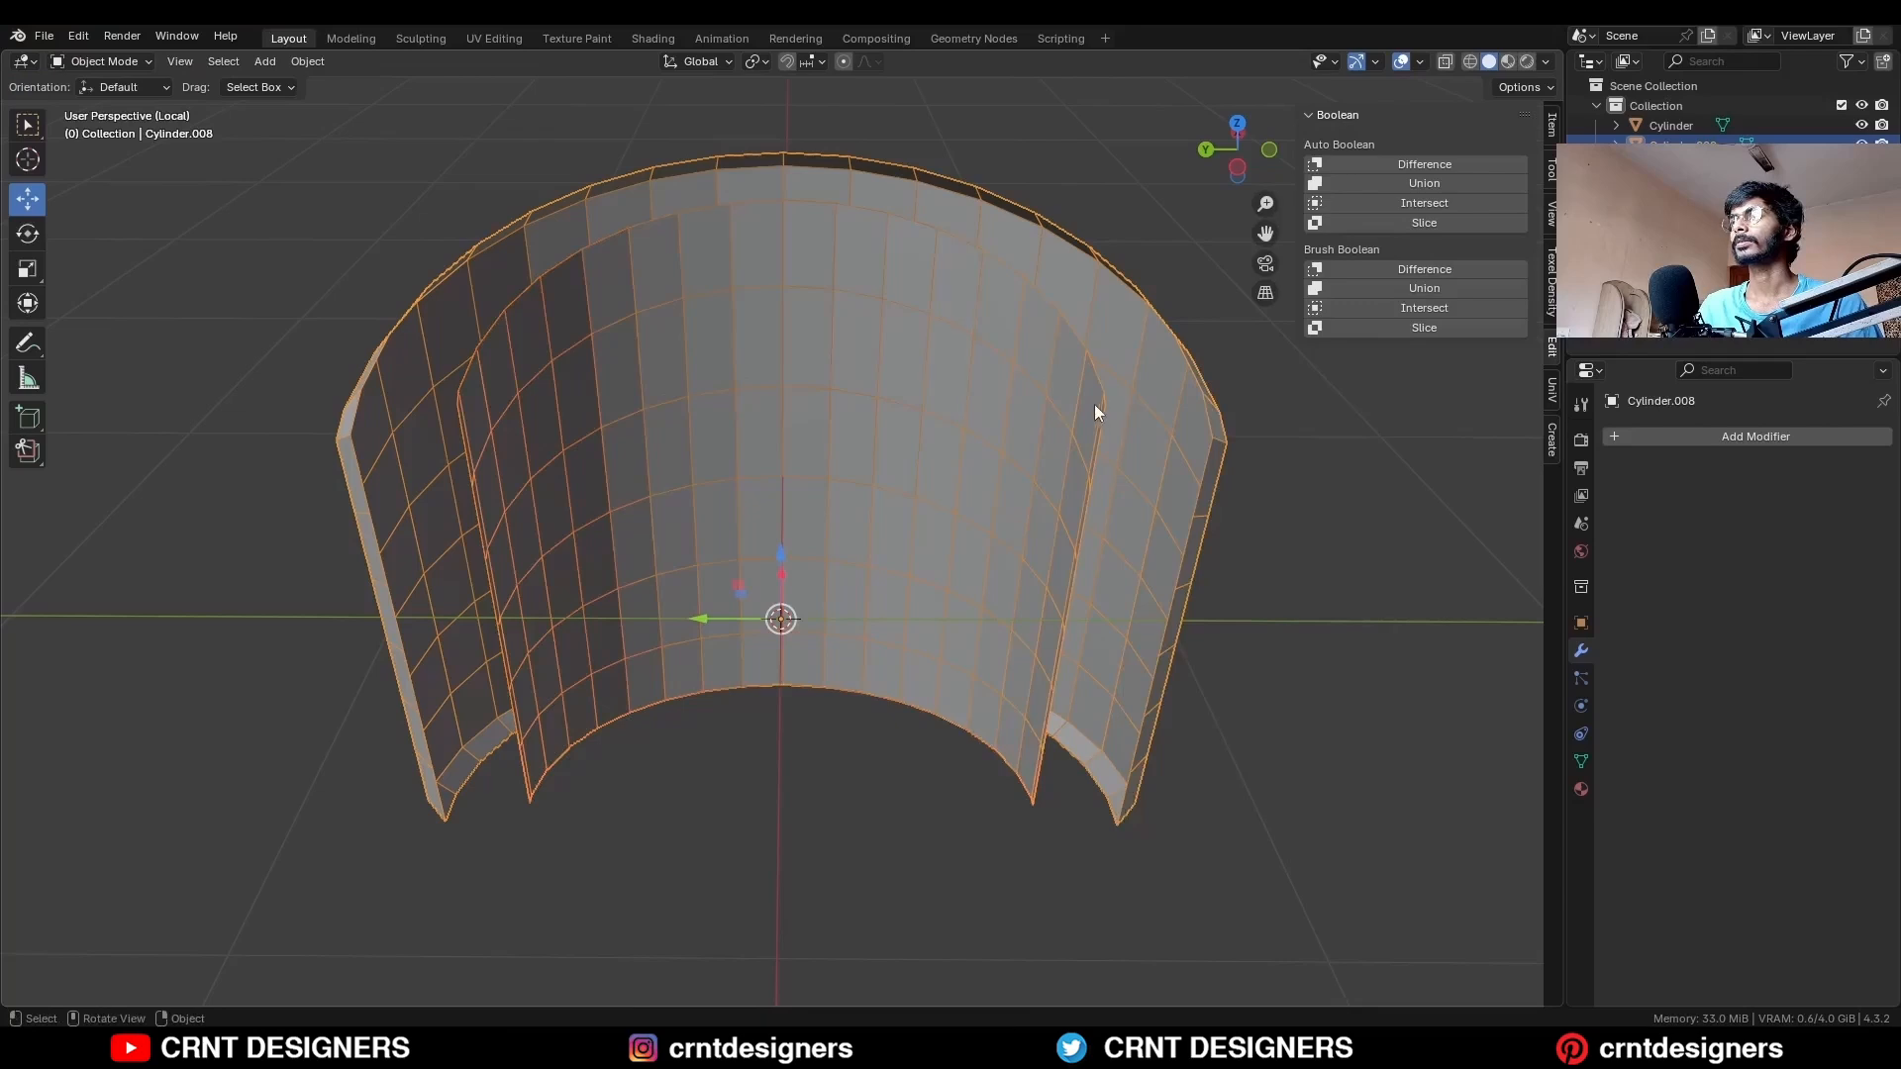
# Bridge the outer panel's open rim to the inner wall's rim to form a thick solid, then exit local view.
pyautogui.press('Tab')
pyautogui.press('2')
pyautogui.keyDown('alt'); pyautogui.click(1095, 374); pyautogui.keyUp('alt')
pyautogui.keyDown('alt'); pyautogui.keyDown('shift'); pyautogui.click(1206, 418); pyautogui.keyUp('shift'); pyautogui.keyUp('alt')
pyautogui.keyDown('alt'); pyautogui.keyDown('shift'); pyautogui.click(1085, 500); pyautogui.keyUp('shift'); pyautogui.keyUp('alt')
pyautogui.moveTo(1086, 500); pyautogui.dragTo(1149, 495, button='middle')
pyautogui.keyDown('alt'); pyautogui.keyDown('shift'); pyautogui.click(1007, 717); pyautogui.keyUp('shift'); pyautogui.keyUp('alt')
pyautogui.moveTo(587, 631); pyautogui.dragTo(753, 624, button='middle')
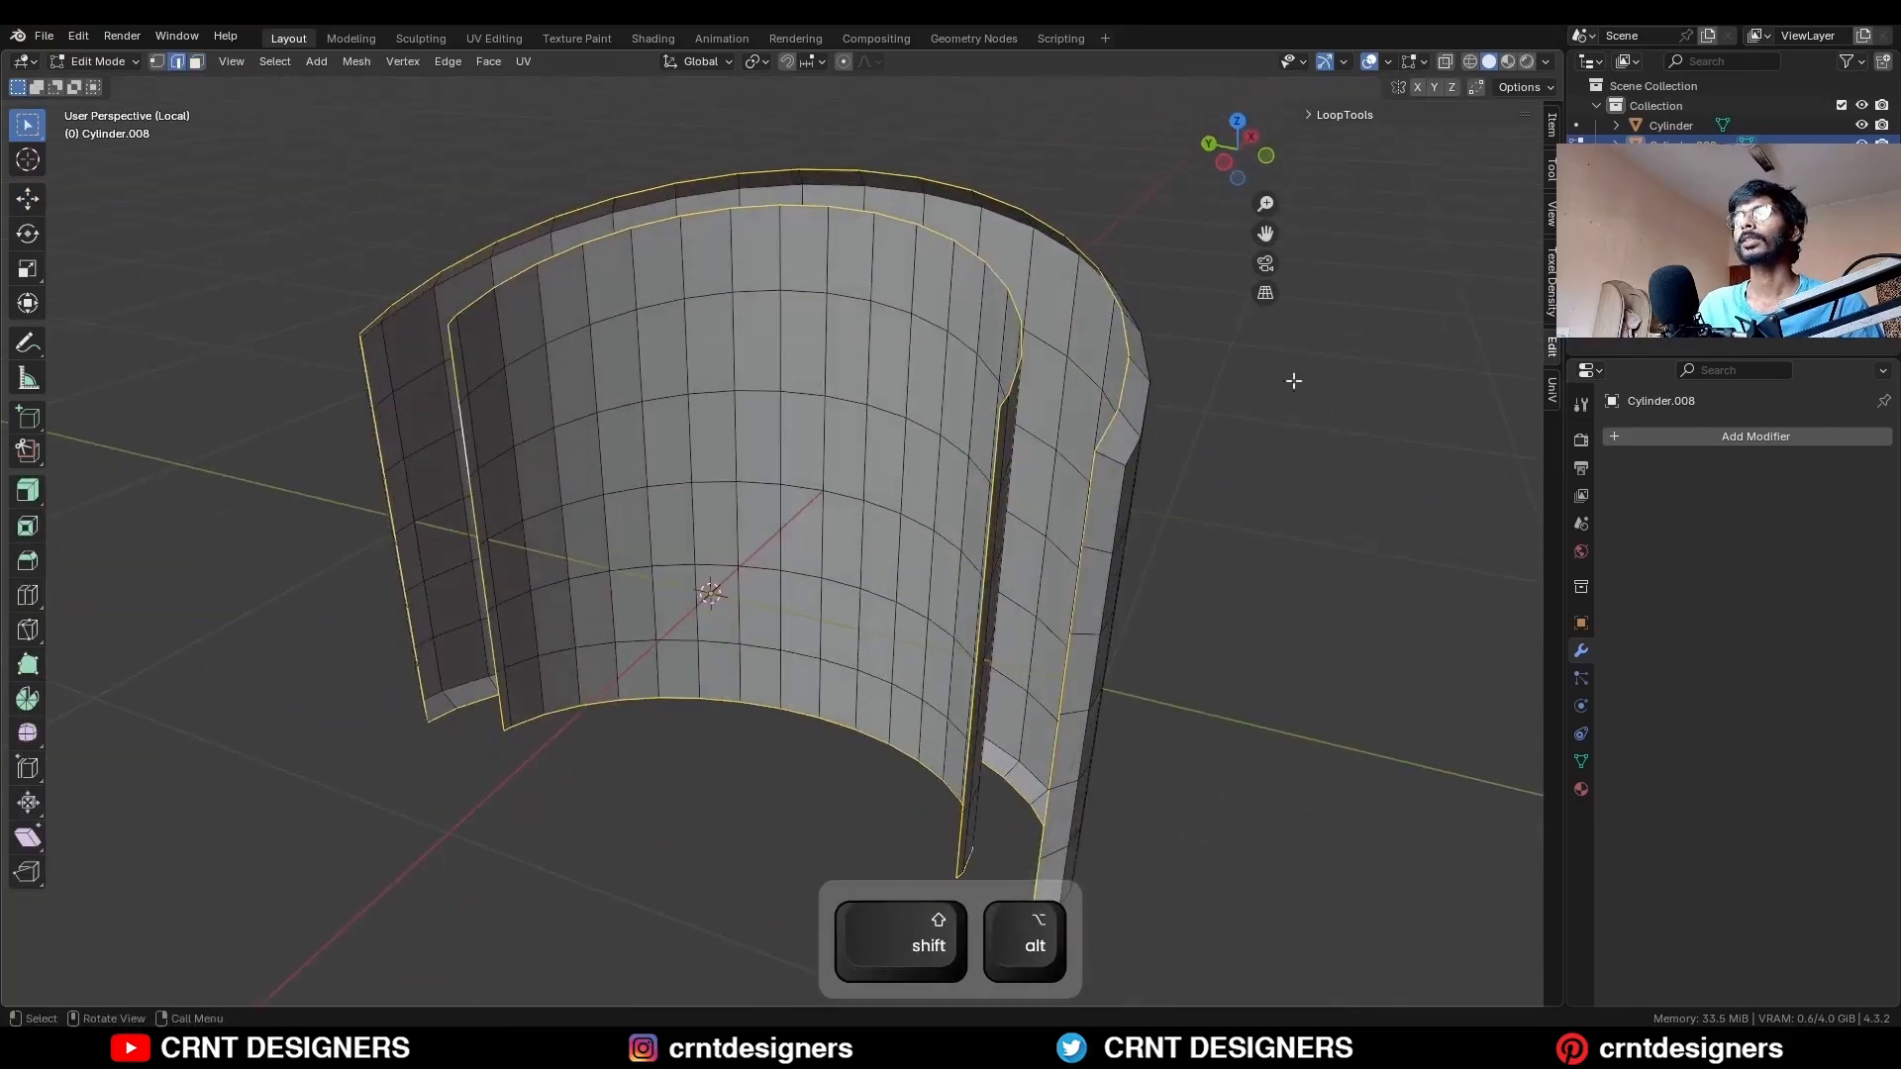
pyautogui.rightClick(1392, 355)
pyautogui.click(1380, 420)
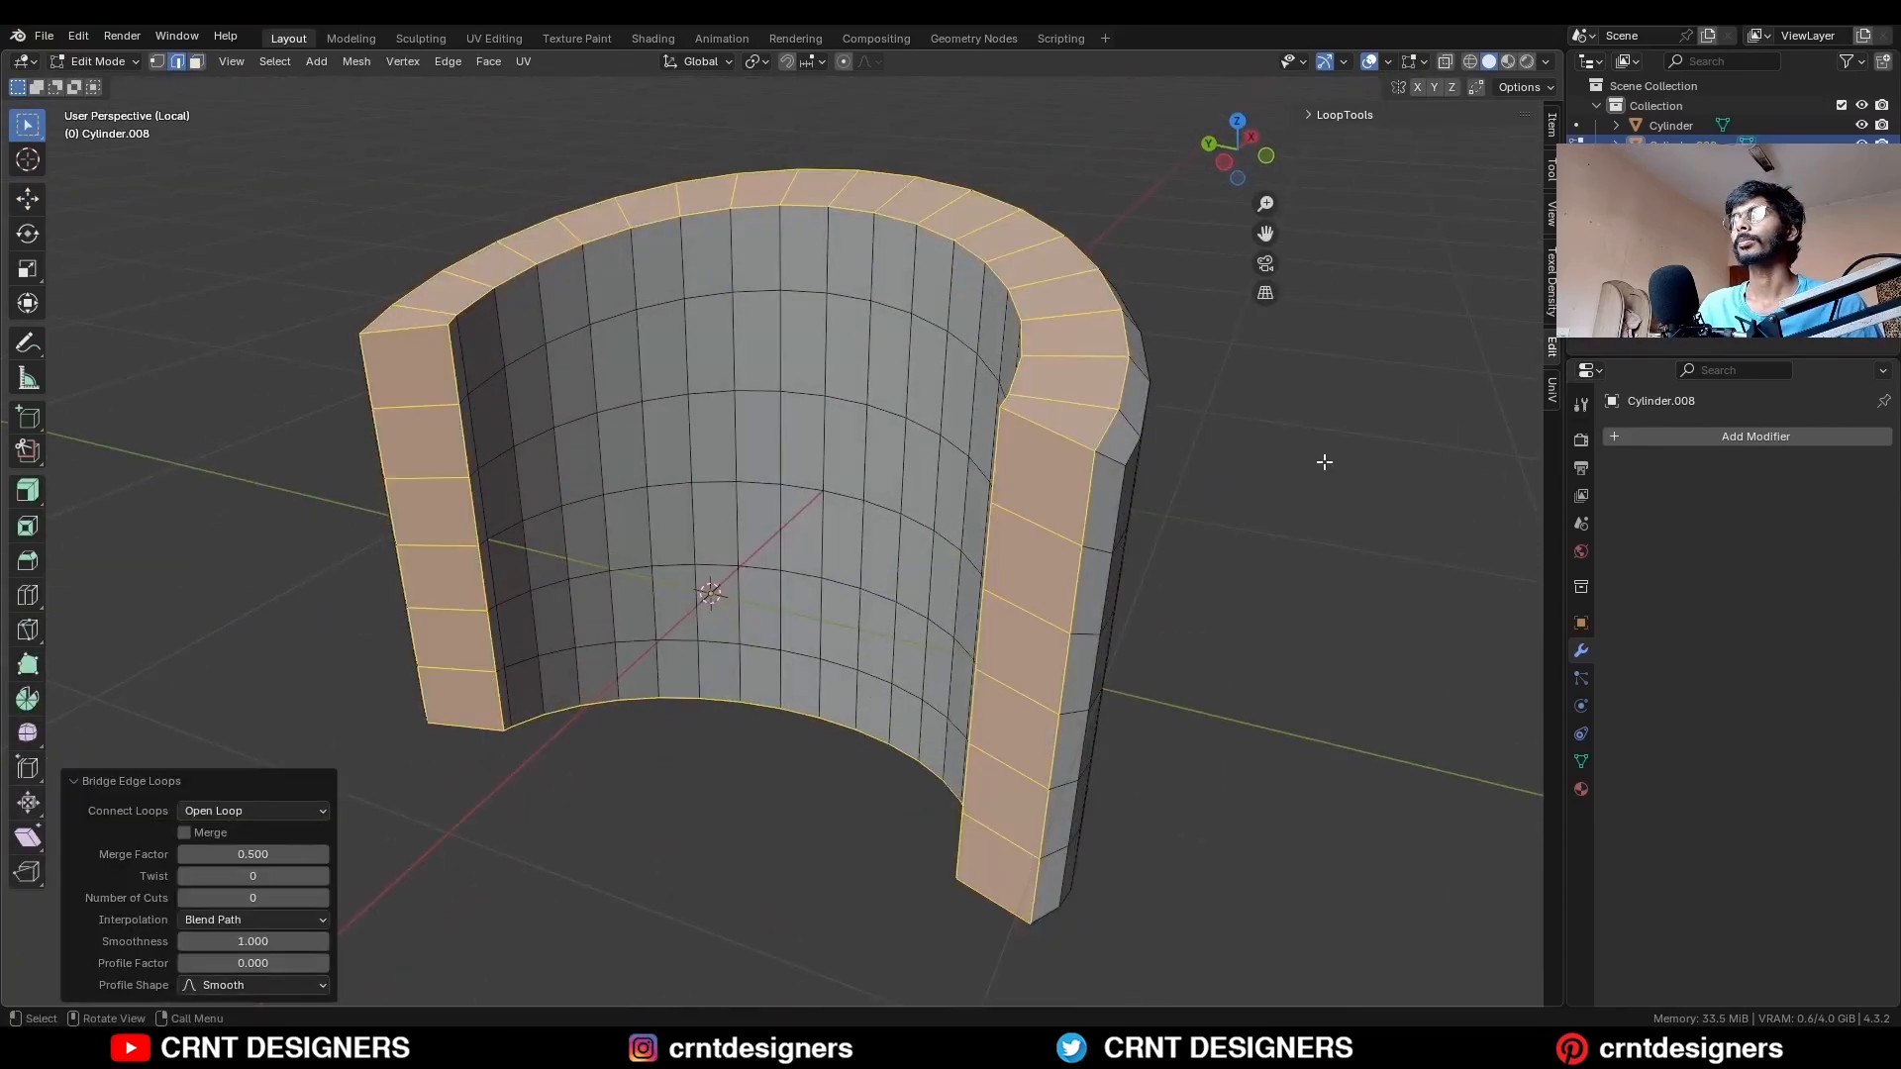
pyautogui.moveTo(1323, 455); pyautogui.dragTo(1279, 492, button='middle')
pyautogui.press('Tab')
pyautogui.press('/')
# Extrude the two central vertical face columns of the panel outward by 0.2 m.
pyautogui.click(1258, 161)
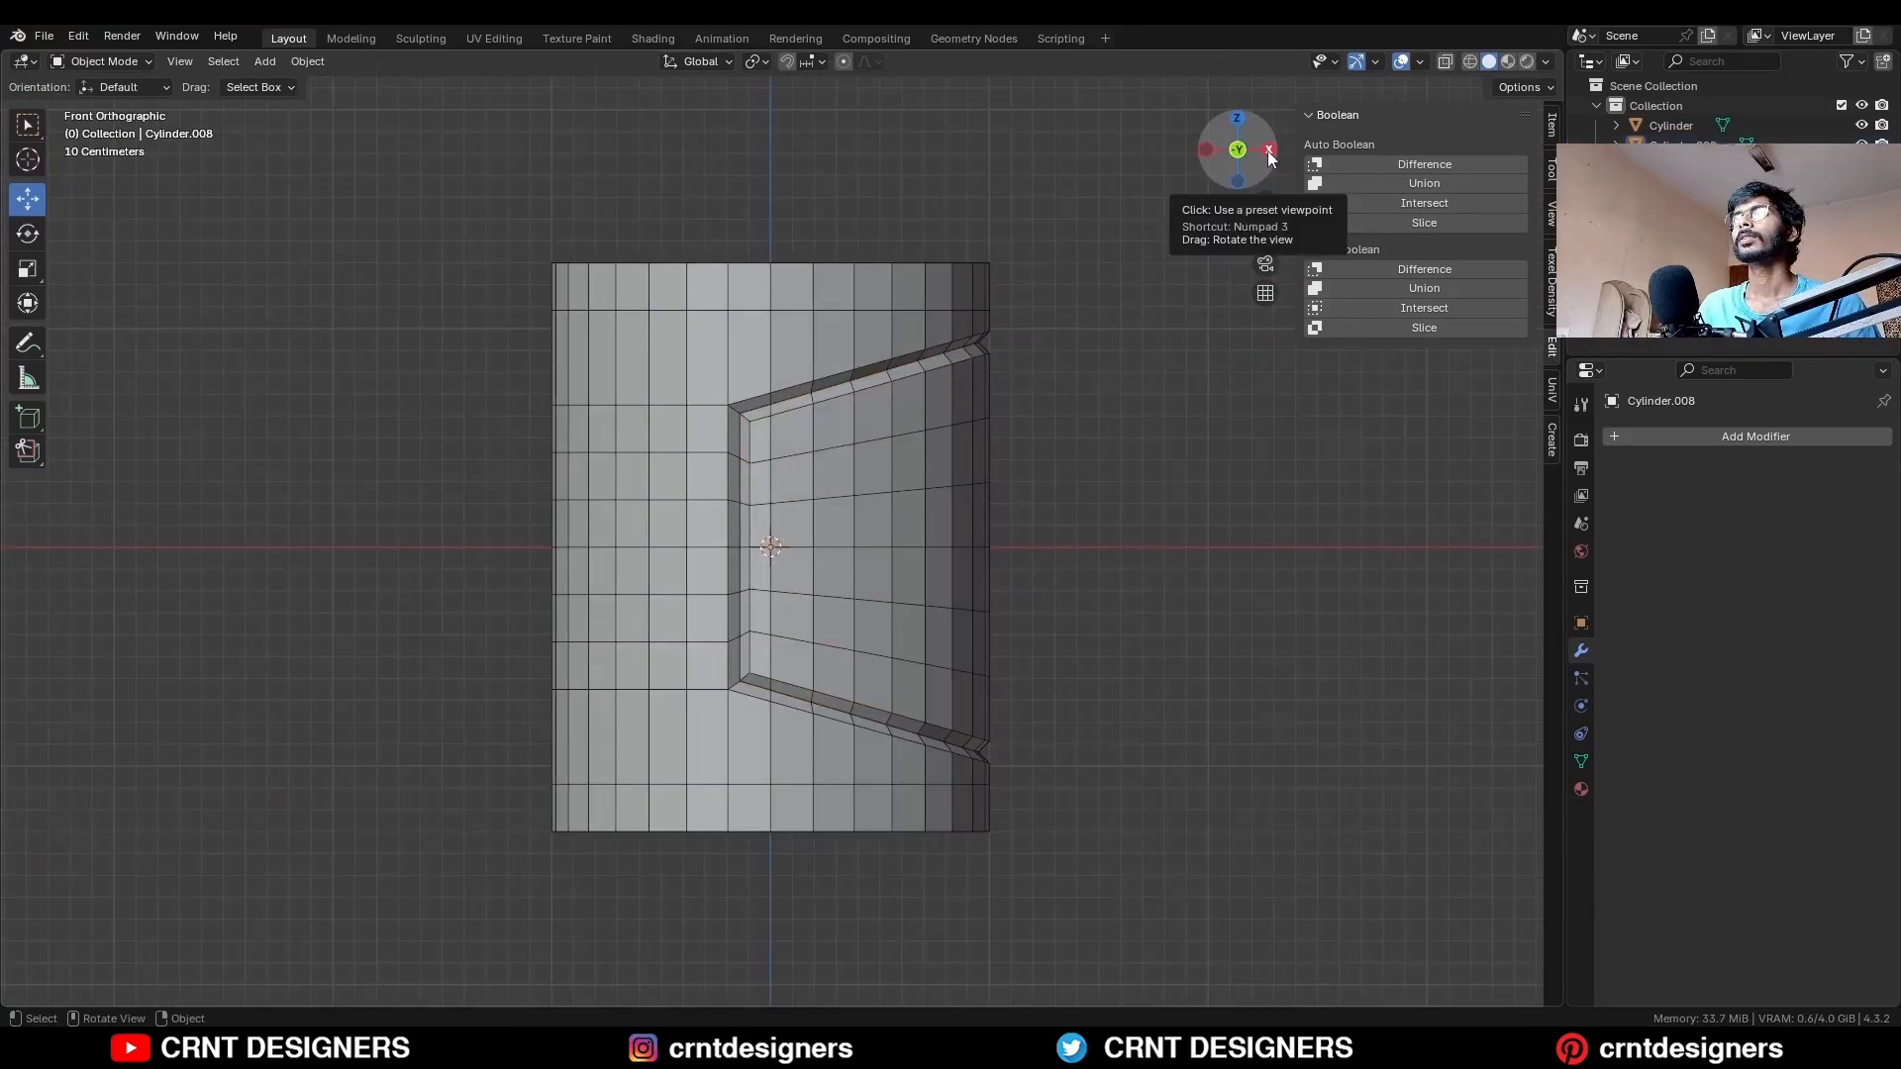
pyautogui.click(1268, 150)
pyautogui.press('Tab')
pyautogui.press('3')
pyautogui.keyDown('alt'); pyautogui.click(822, 705); pyautogui.keyUp('alt')
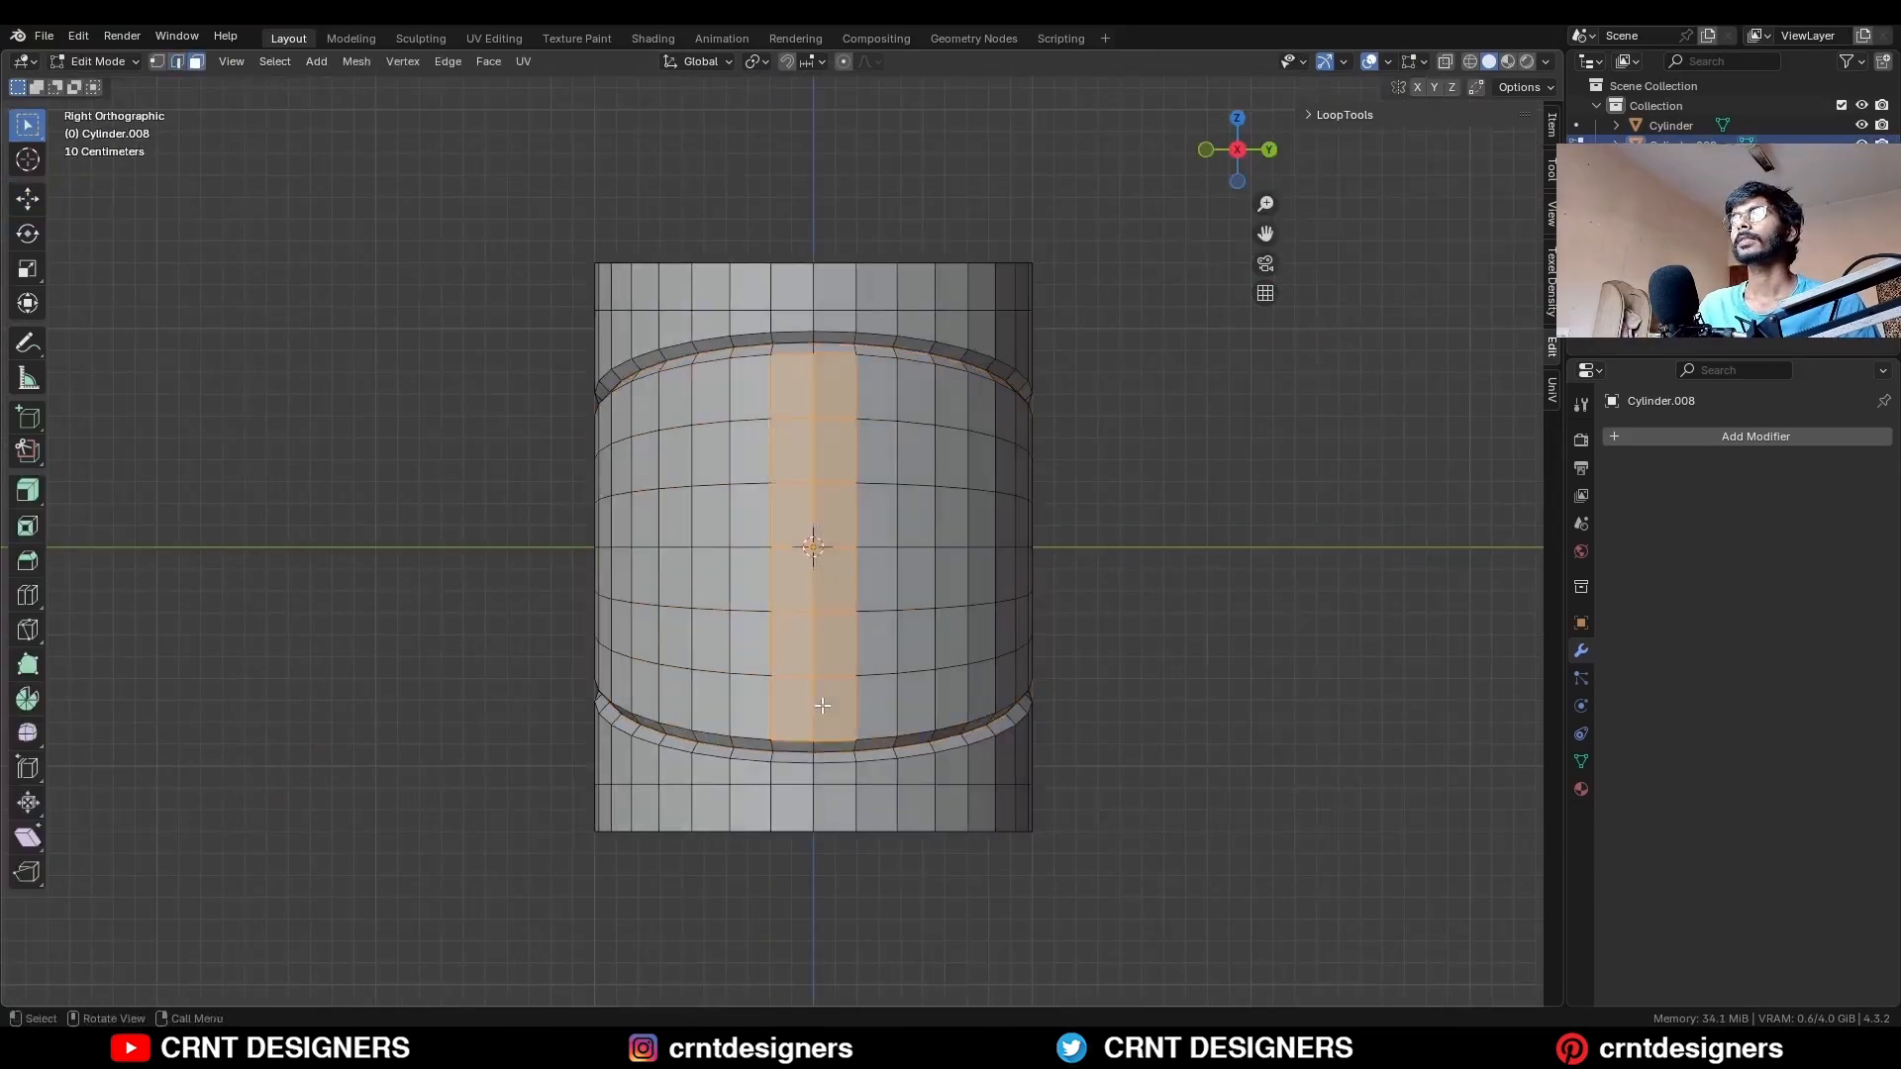
pyautogui.click(1207, 152)
pyautogui.scroll(1, 1023, 548)
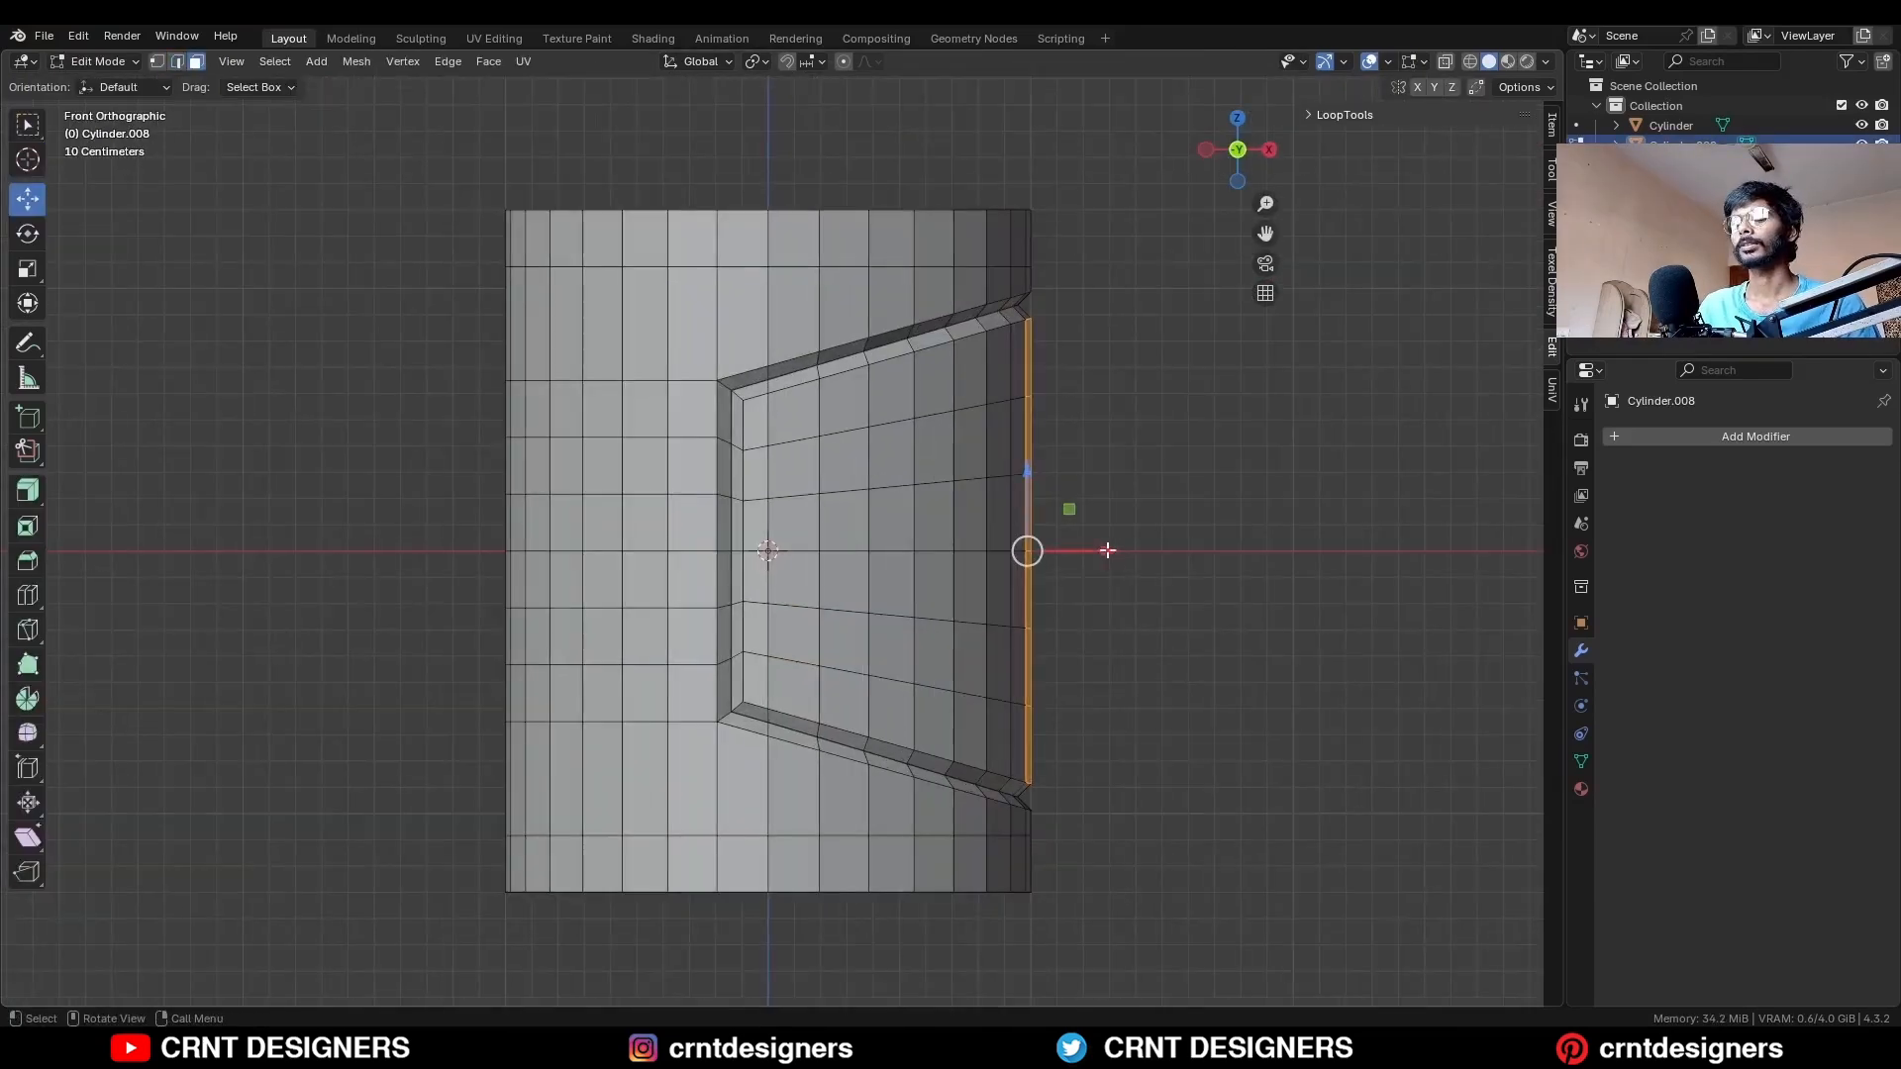
pyautogui.press('e')
pyautogui.press('ctrl')
pyautogui.click(1159, 555)
pyautogui.keyDown('shift'); pyautogui.moveTo(1218, 531); pyautogui.dragTo(1125, 526, button='middle'); pyautogui.keyUp('shift')
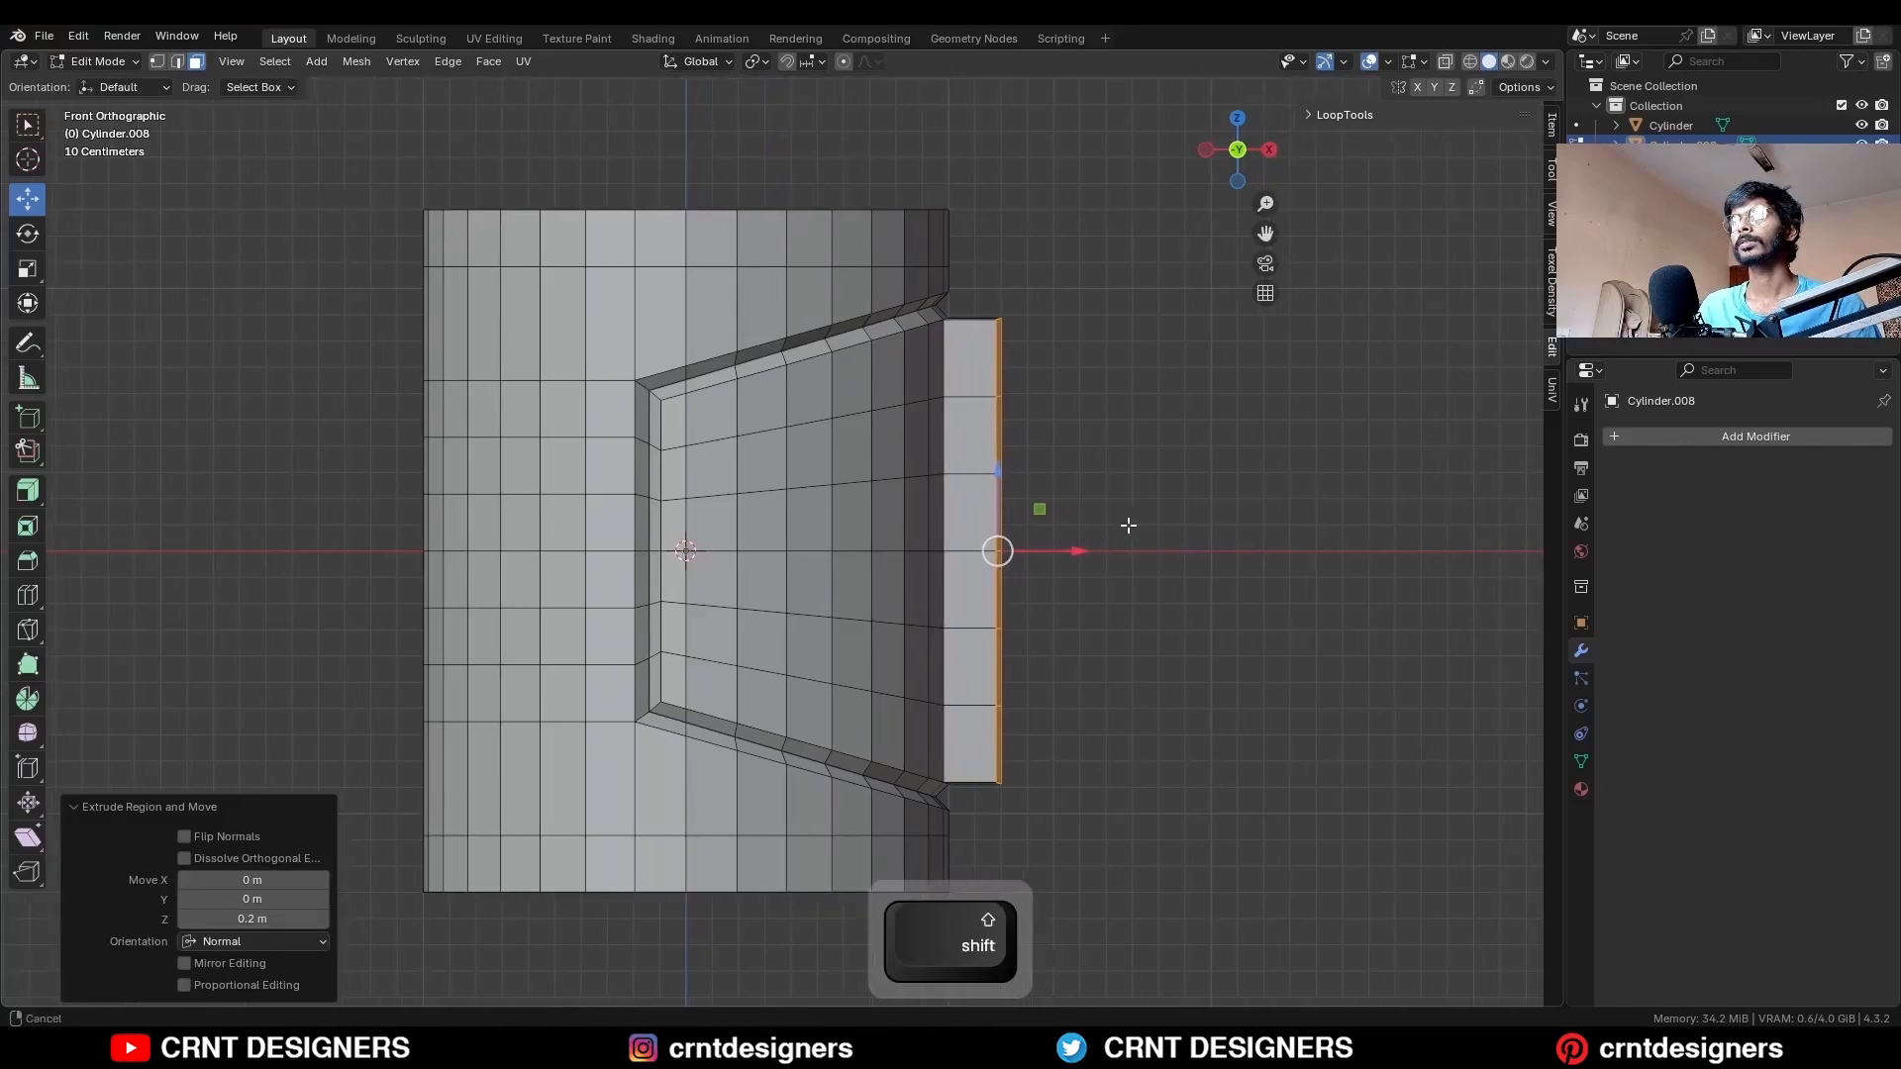
# Scale the extruded strip's outer faces to 0.8 along Z and move them outward 0.3 m along X.
pyautogui.press('s')
pyautogui.press('z')
pyautogui.press('ctrl')
pyautogui.click(1197, 493)
pyautogui.press('g')
pyautogui.press('x')
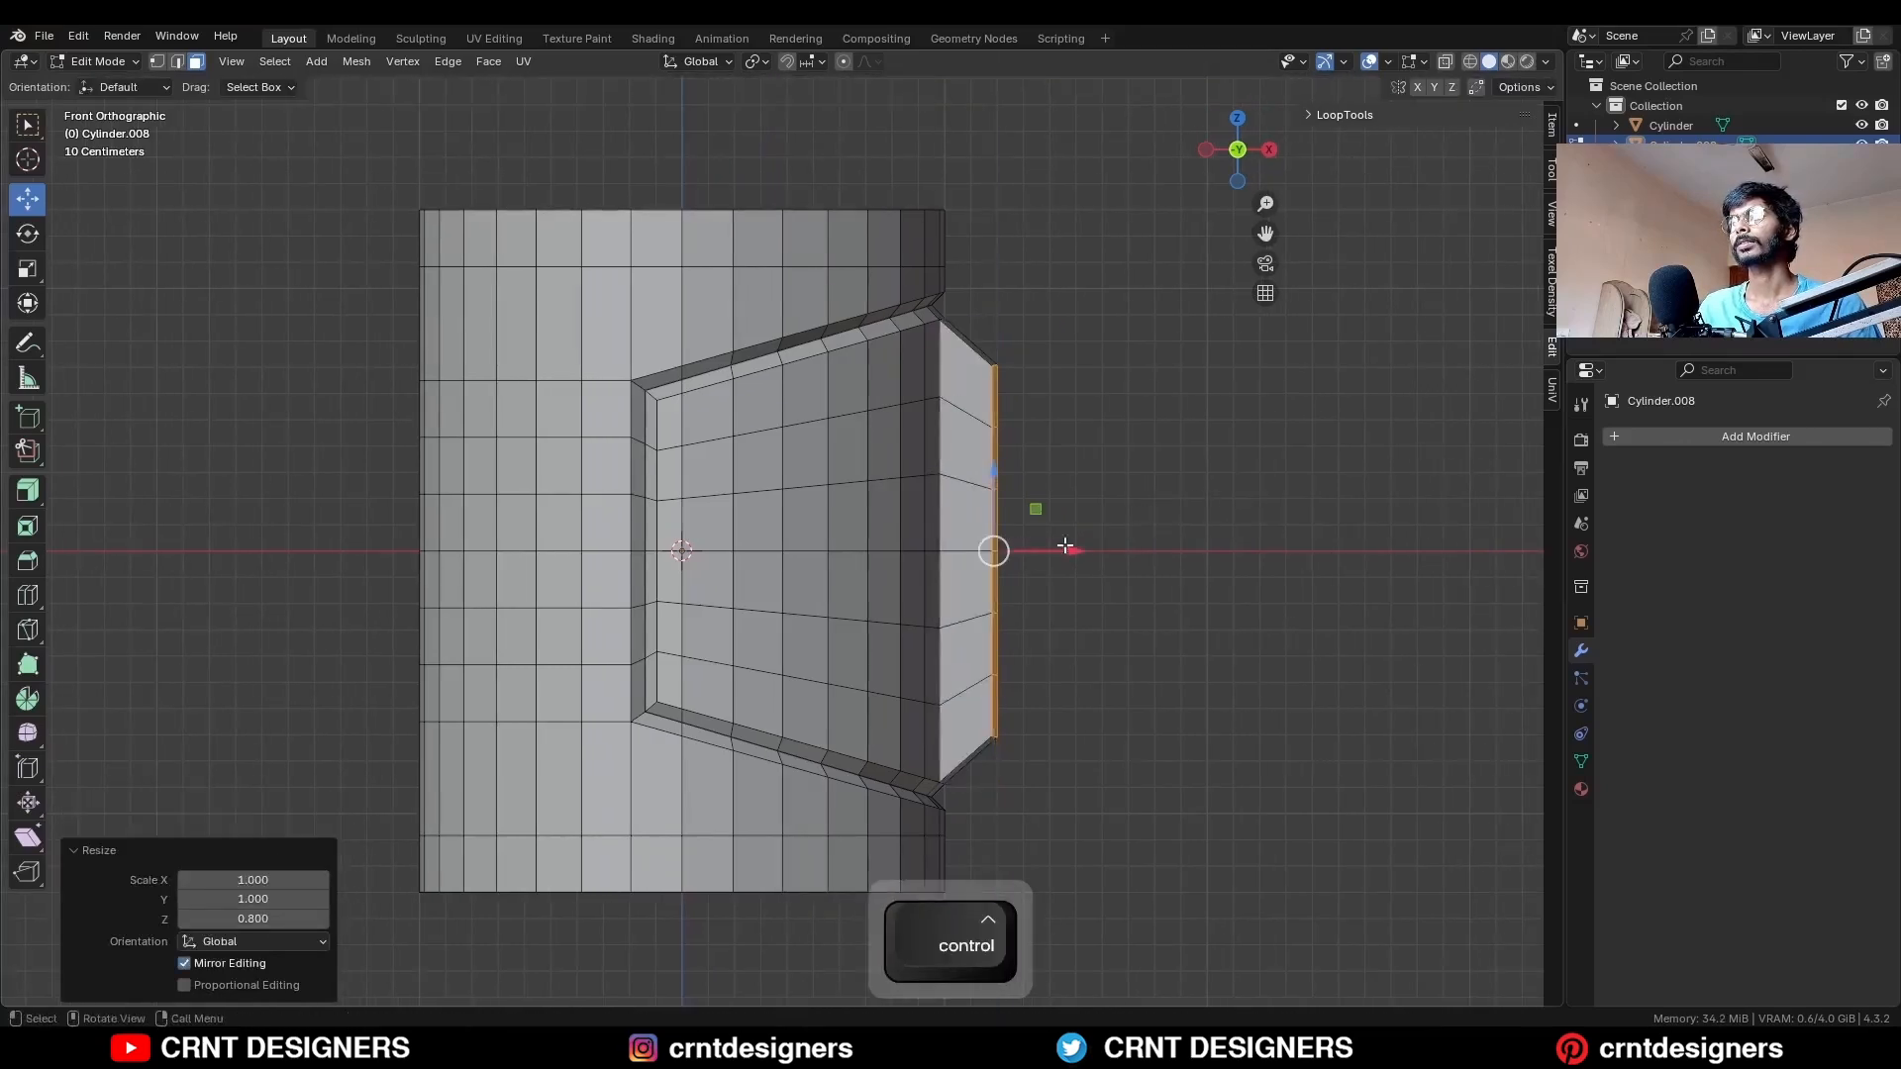
pyautogui.click(1130, 553)
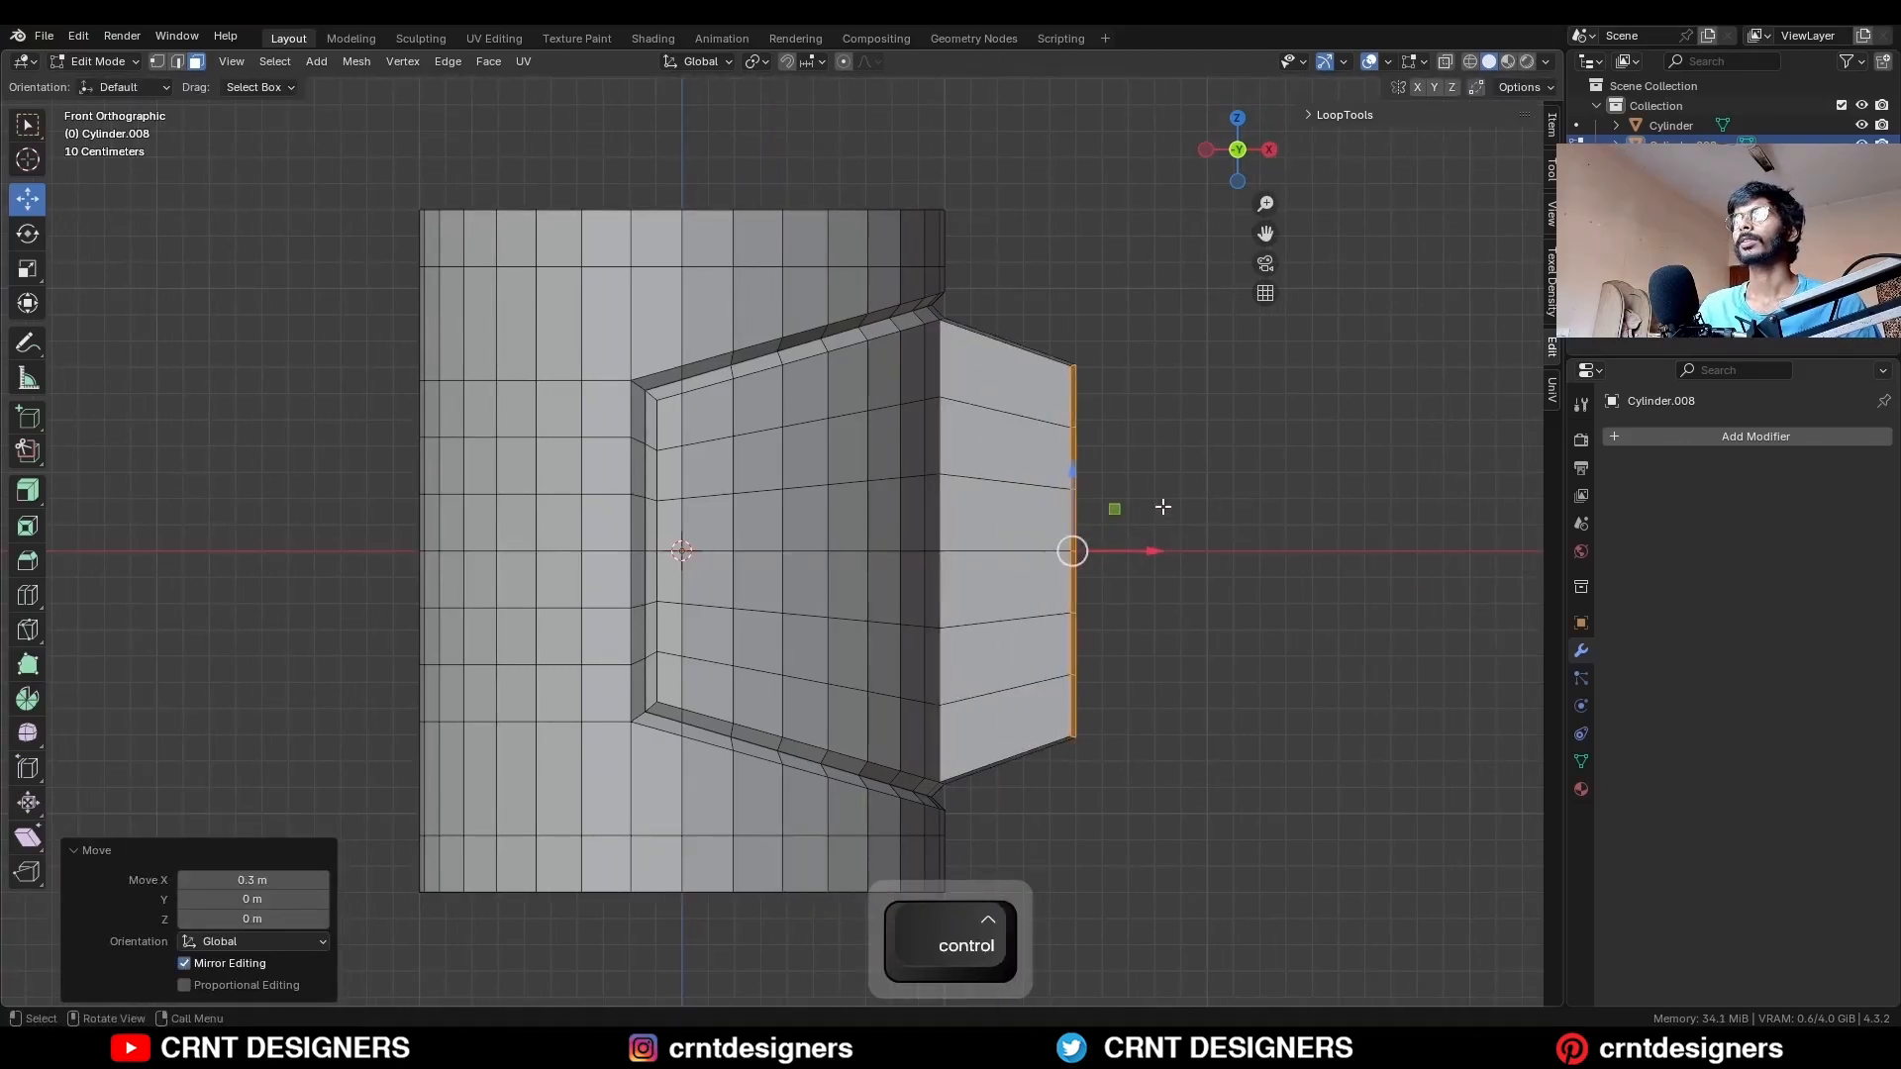
# Isolate the panel in local view and delete the two vertical face columns beside the protruding strip.
pyautogui.click(998, 400)
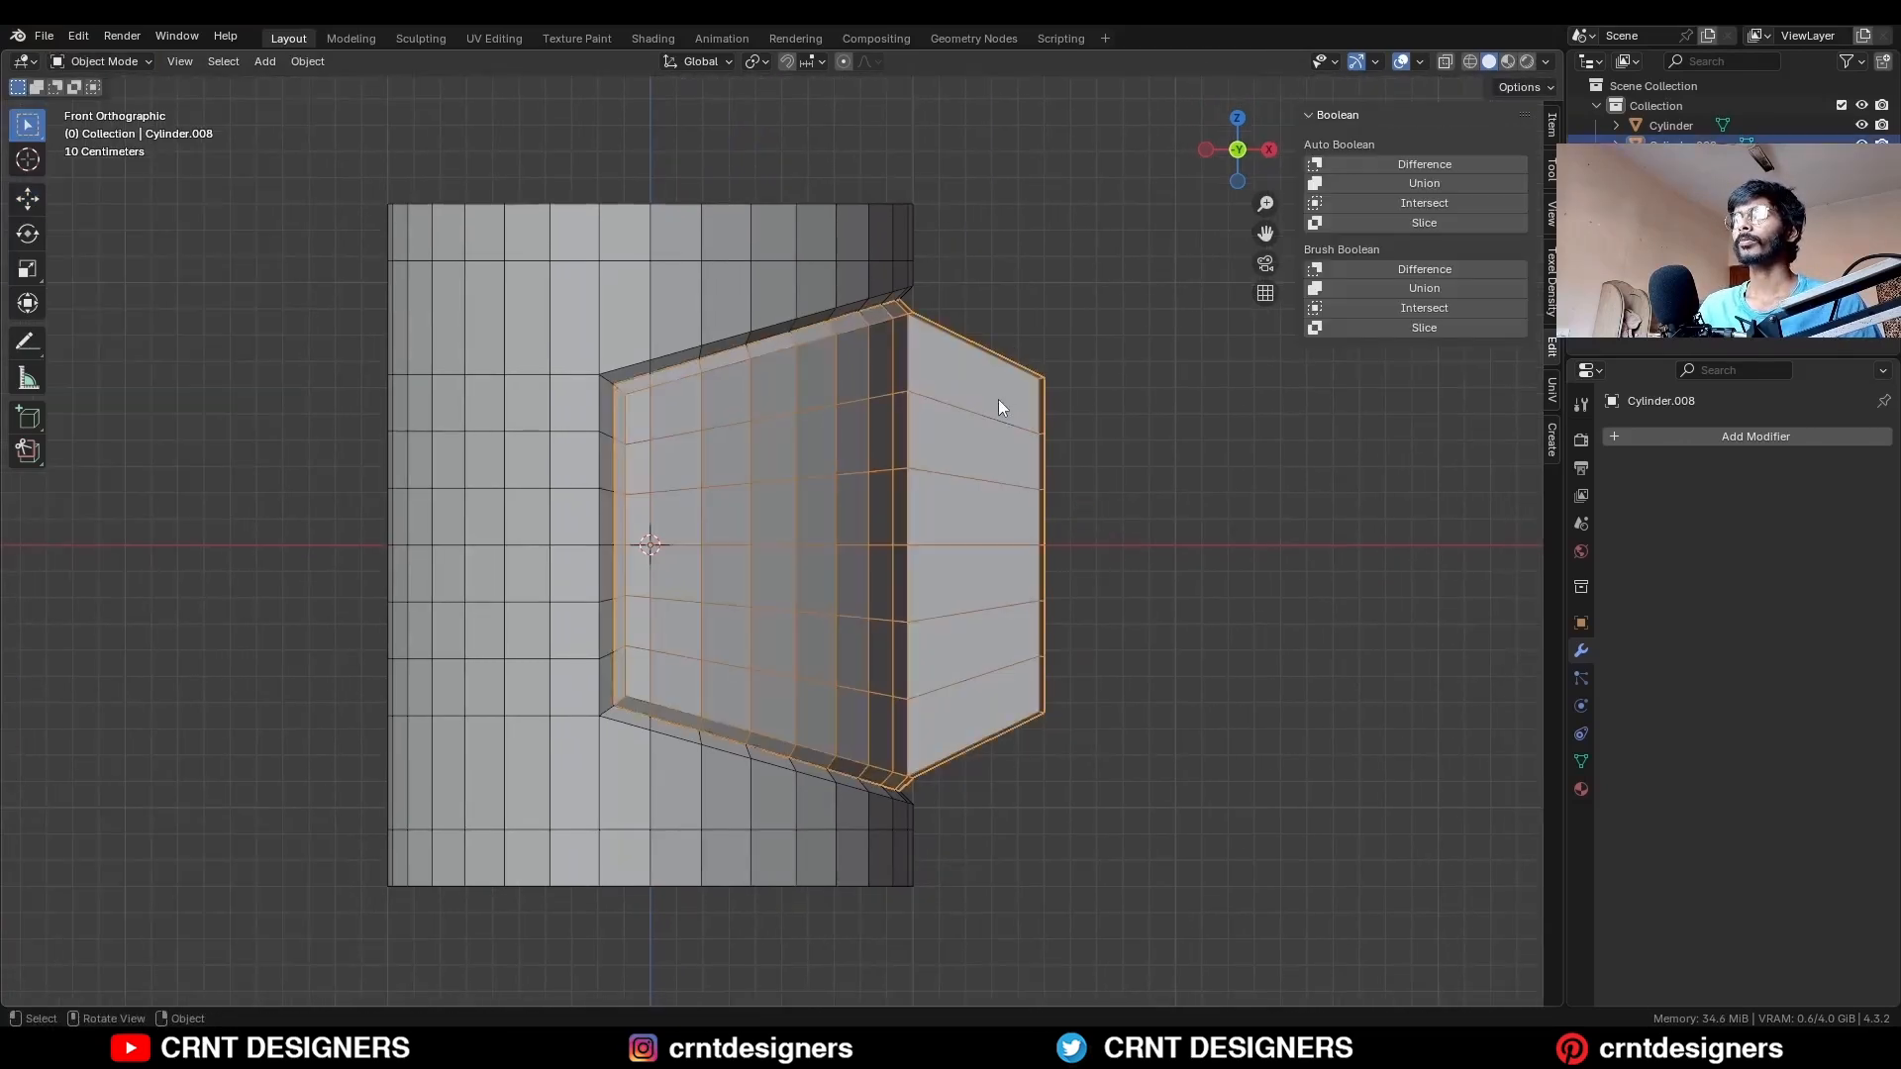
pyautogui.press('/')
pyautogui.press('Tab')
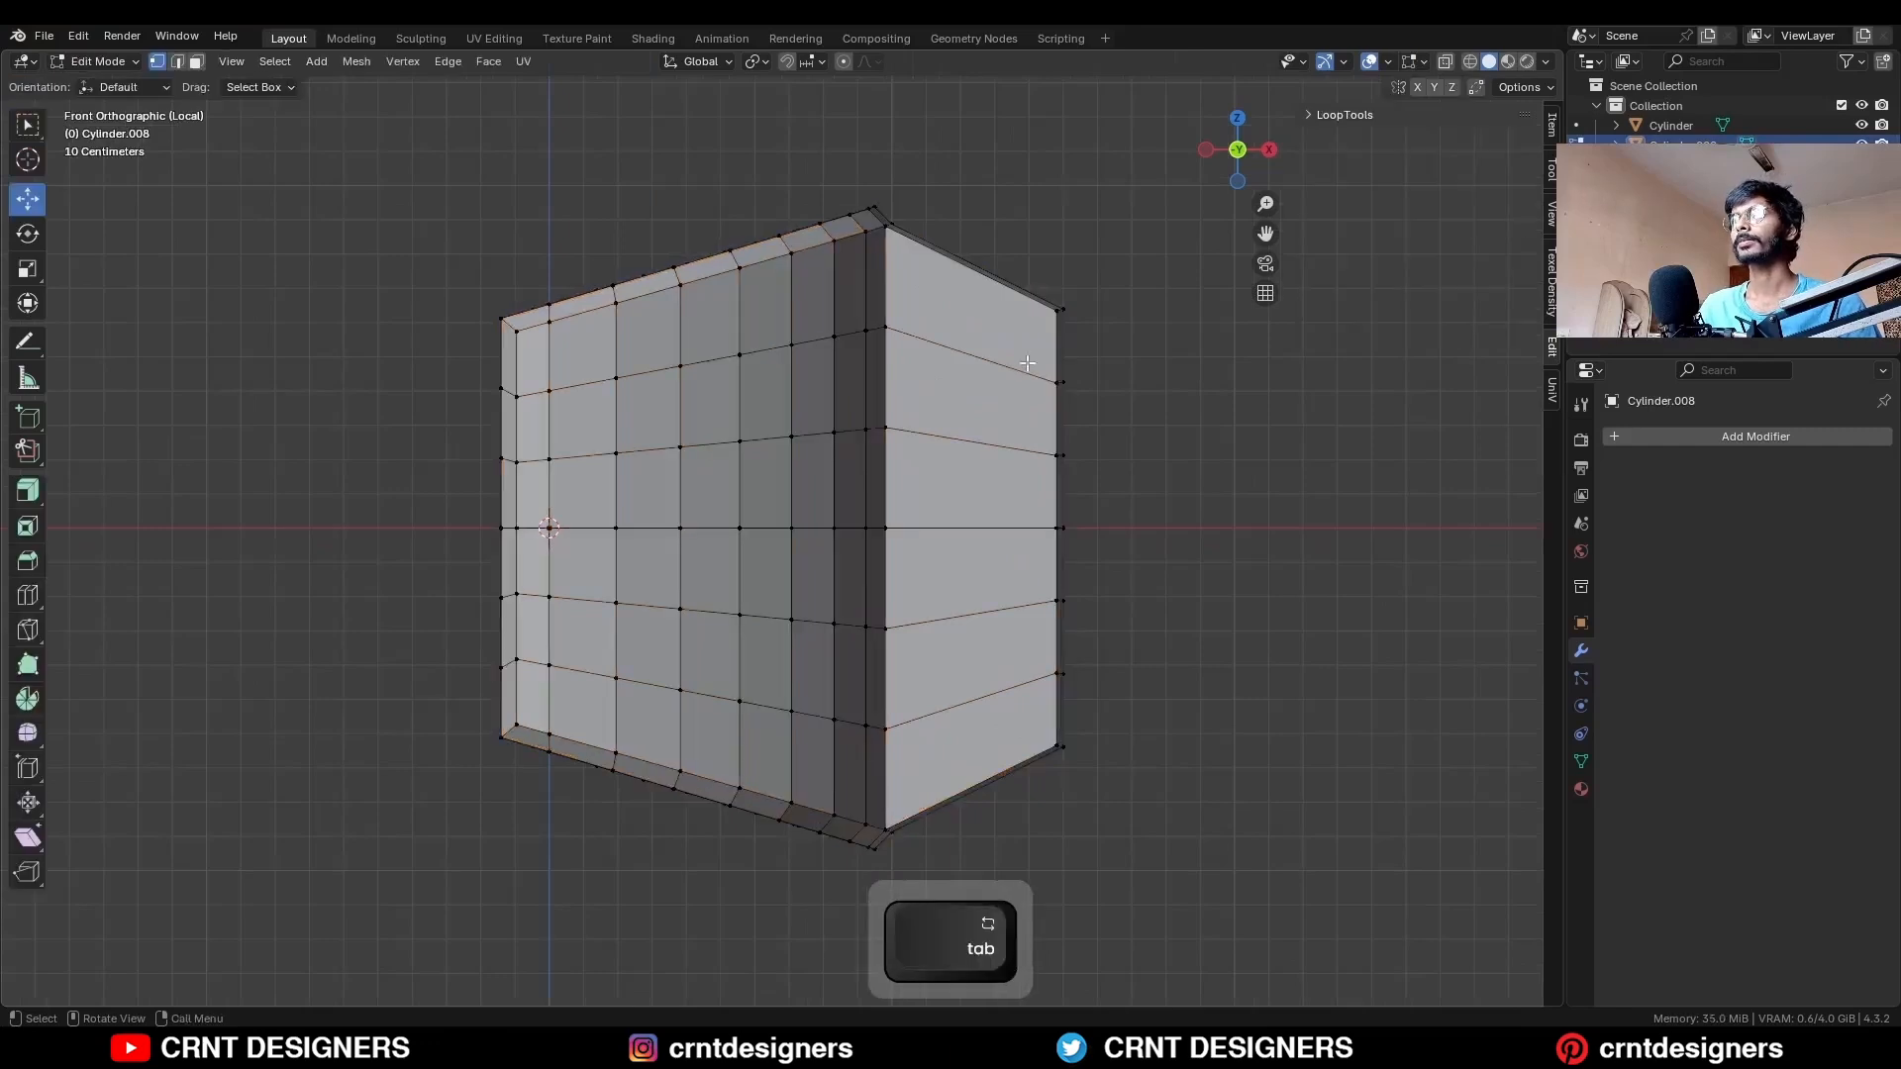
pyautogui.moveTo(1031, 365); pyautogui.dragTo(904, 403, button='middle')
pyautogui.scroll(-1, 904, 403)
pyautogui.press('3')
pyautogui.click(705, 354)
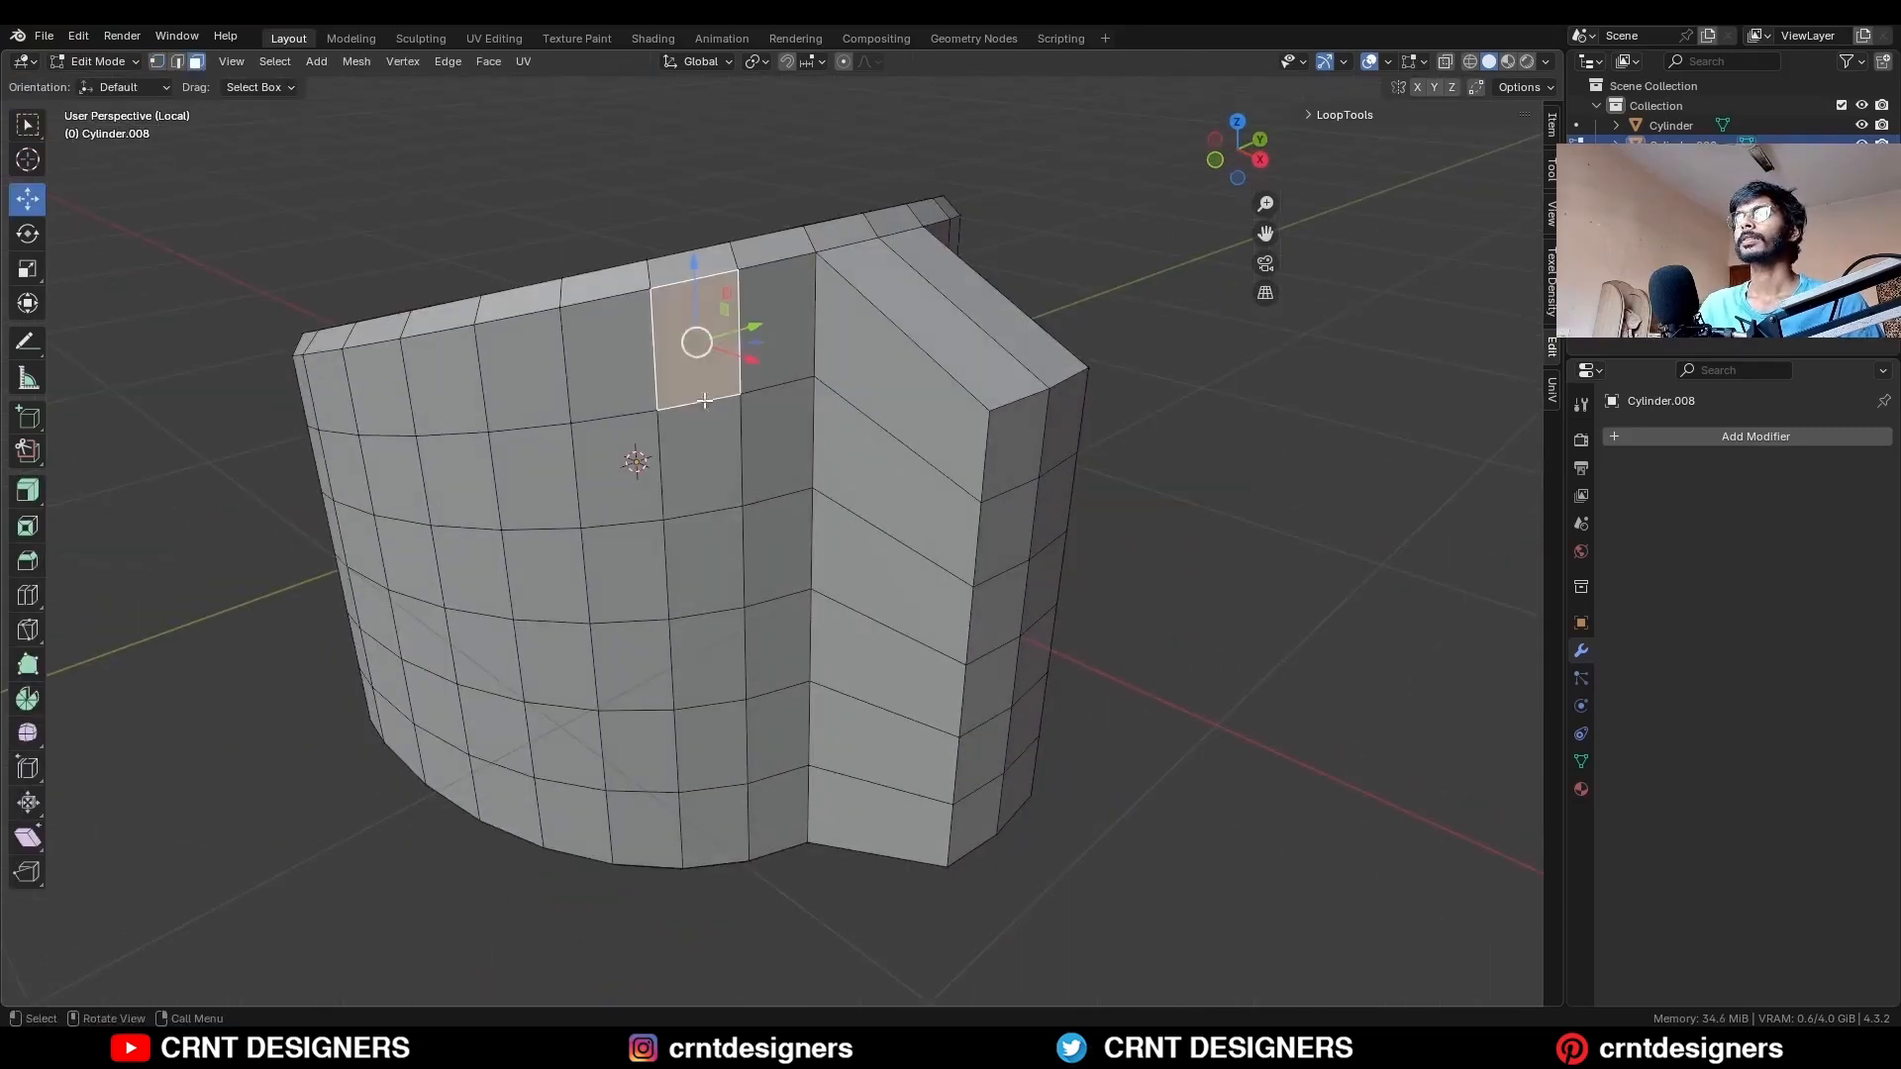
pyautogui.keyDown('ctrl'); pyautogui.keyDown('shift'); pyautogui.click(779, 790); pyautogui.keyUp('shift'); pyautogui.keyUp('ctrl')
pyautogui.press('x')
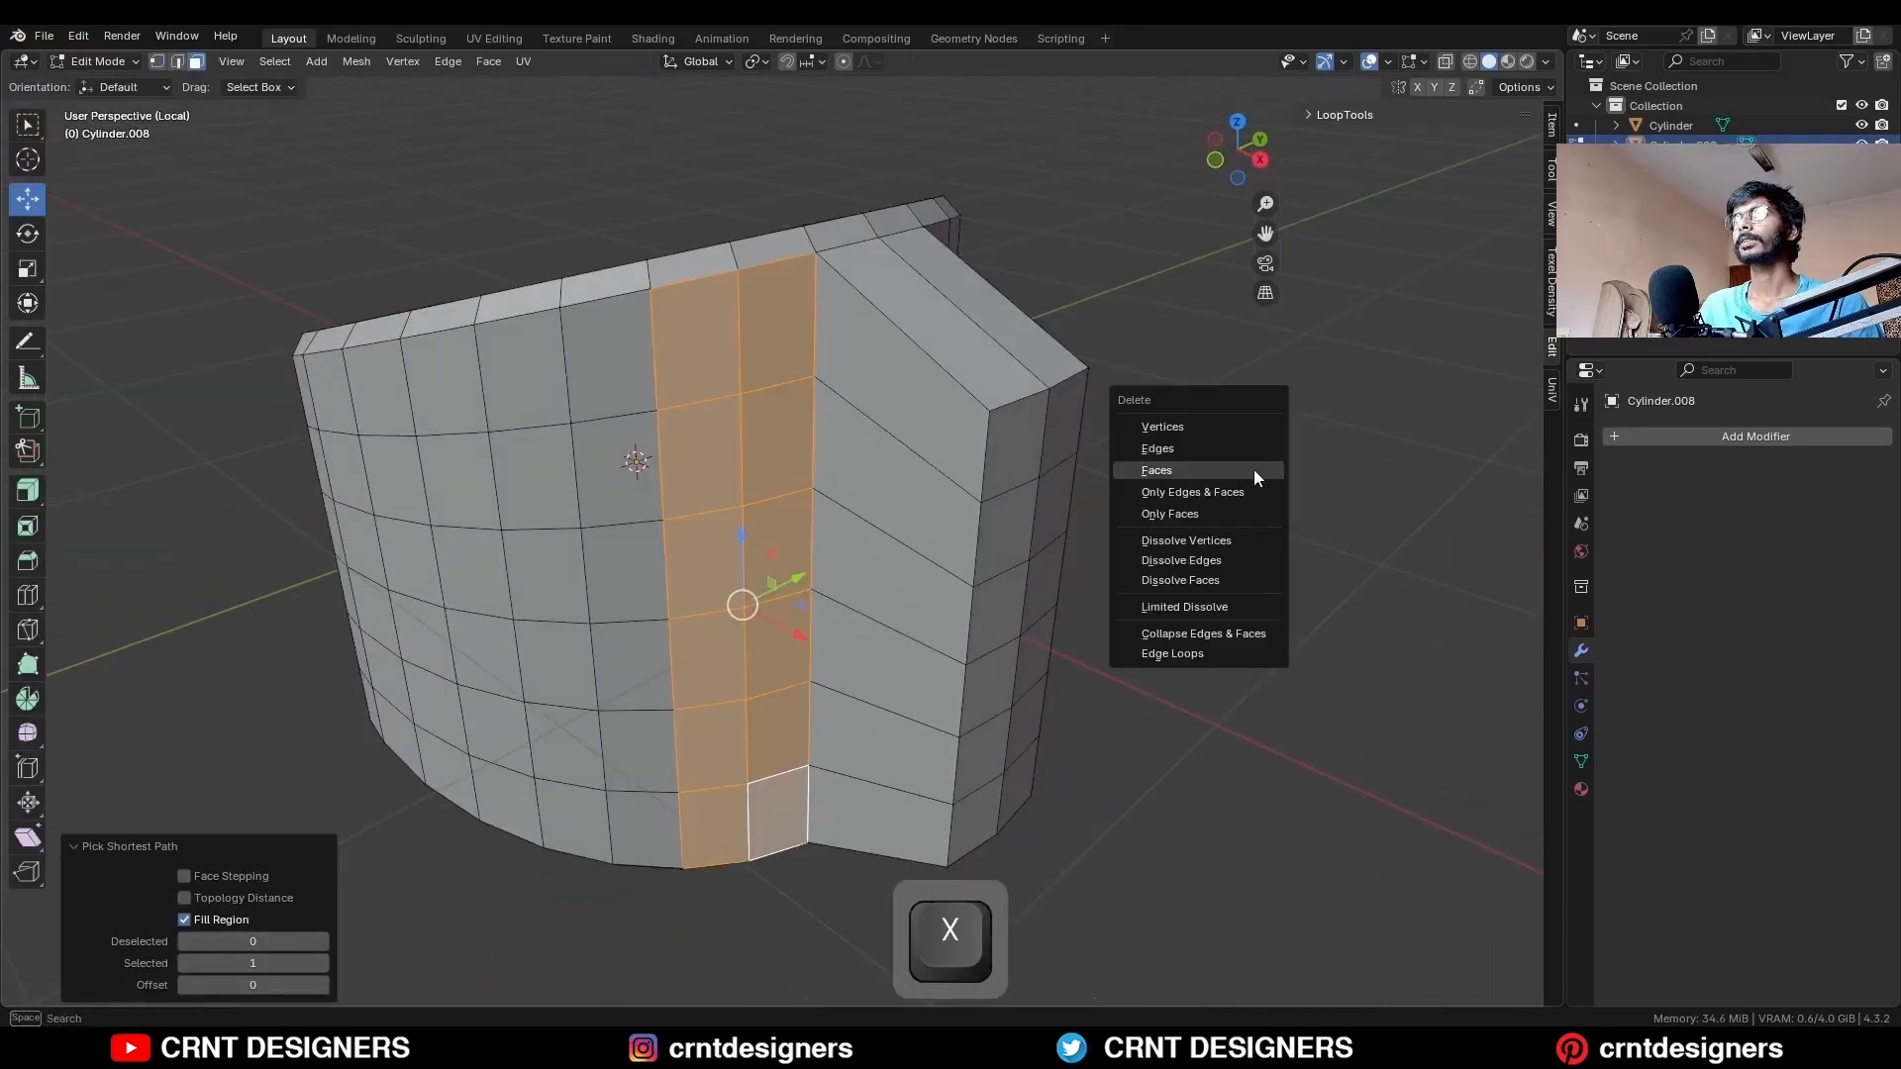
pyautogui.click(1256, 475)
# Delete the column of side-wall faces on the same side of the protruding strip.
pyautogui.moveTo(919, 404); pyautogui.dragTo(859, 798)
pyautogui.press('x')
pyautogui.click(1020, 674)
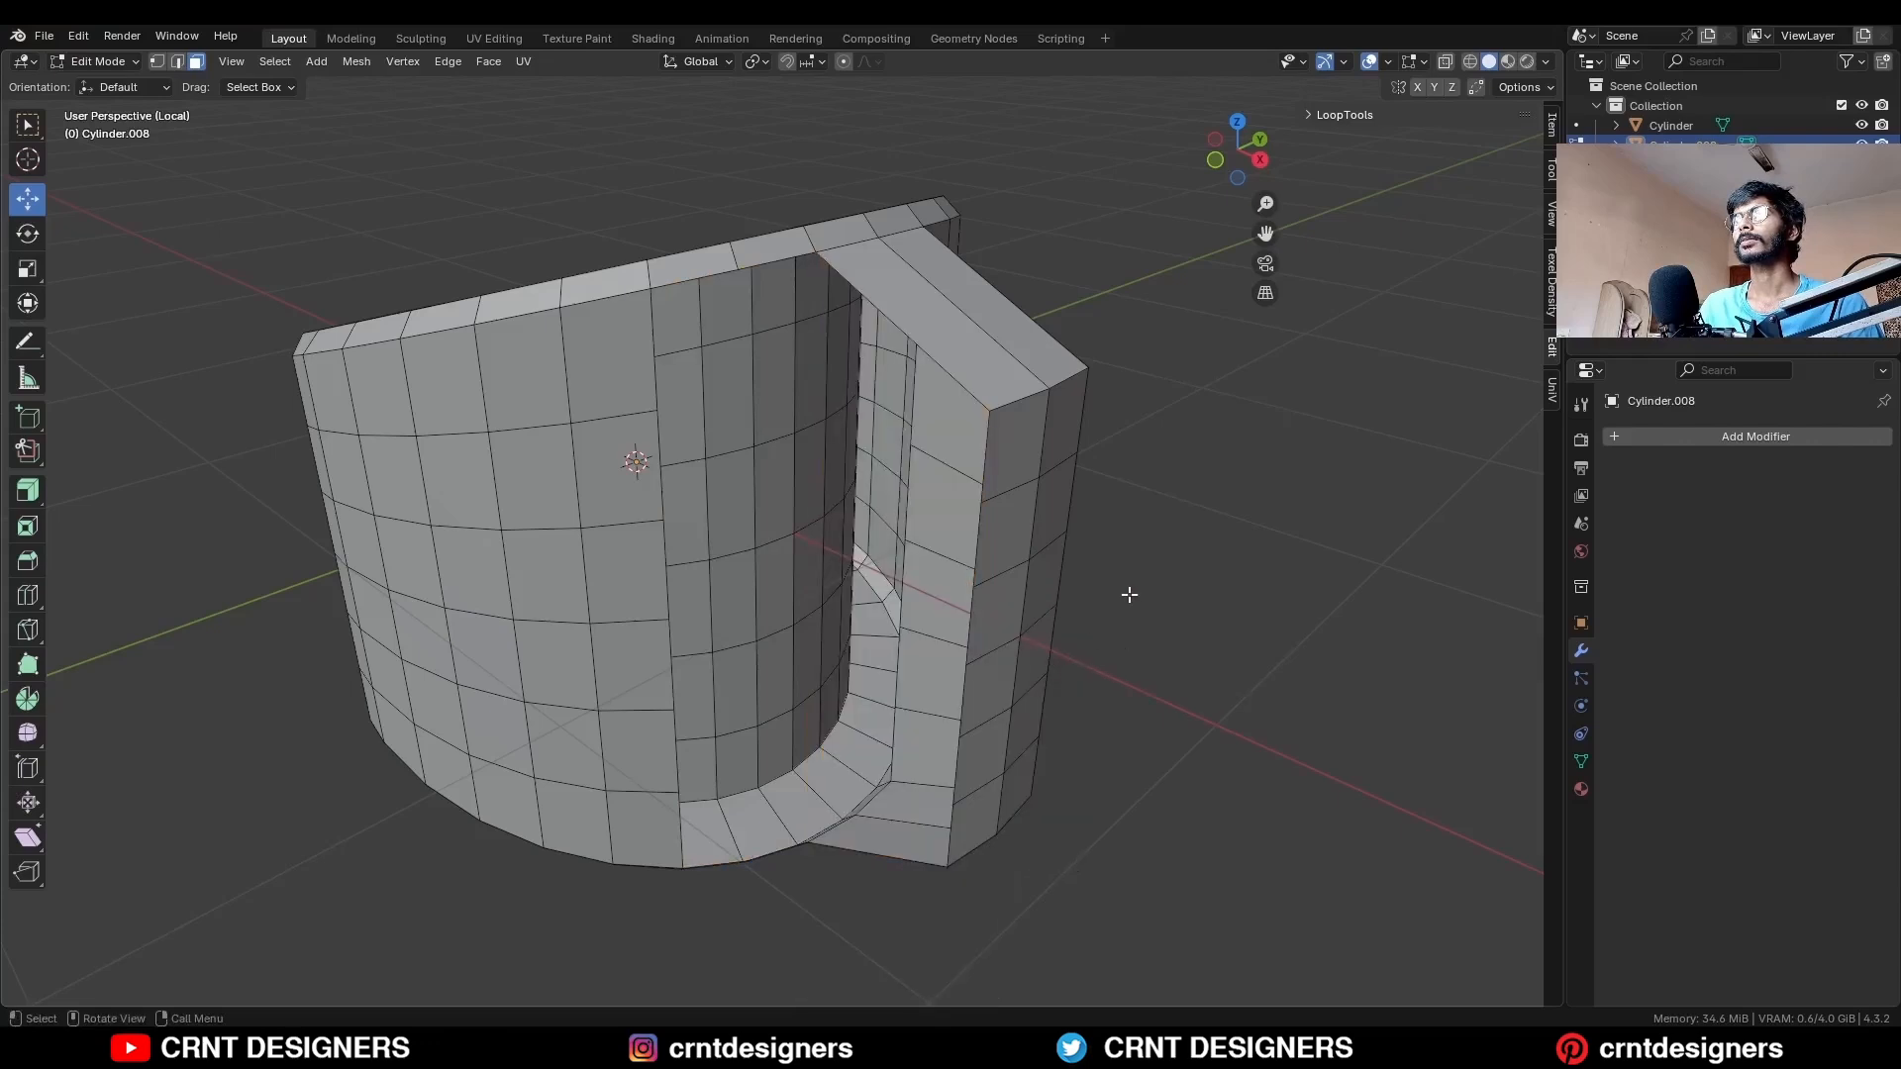
# Fill the open side with a column of faces between the strip's outer vertical edge and the panel's open edge.
pyautogui.moveTo(1129, 594); pyautogui.dragTo(1097, 590, button='middle')
pyautogui.press('2')
pyautogui.click(952, 418)
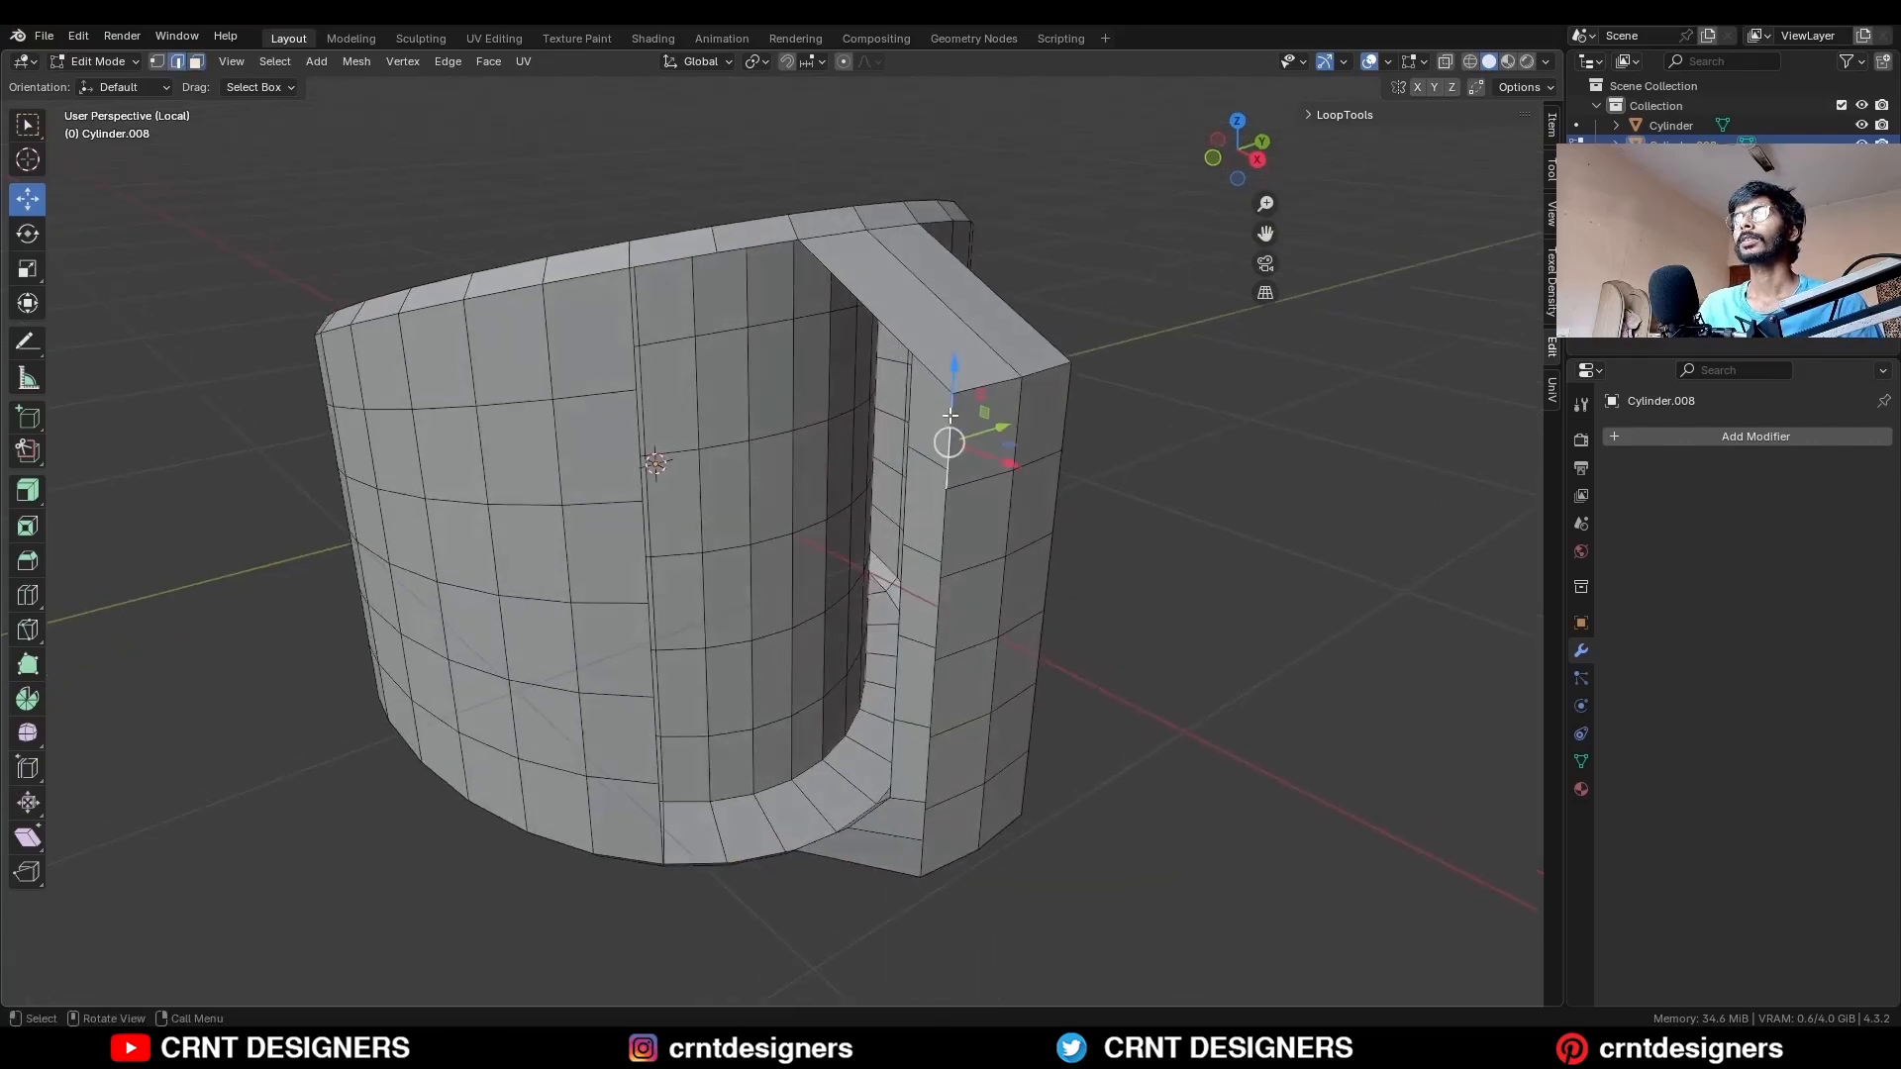
pyautogui.keyDown('shift'); pyautogui.click(618, 328); pyautogui.keyUp('shift')
pyautogui.press('f')
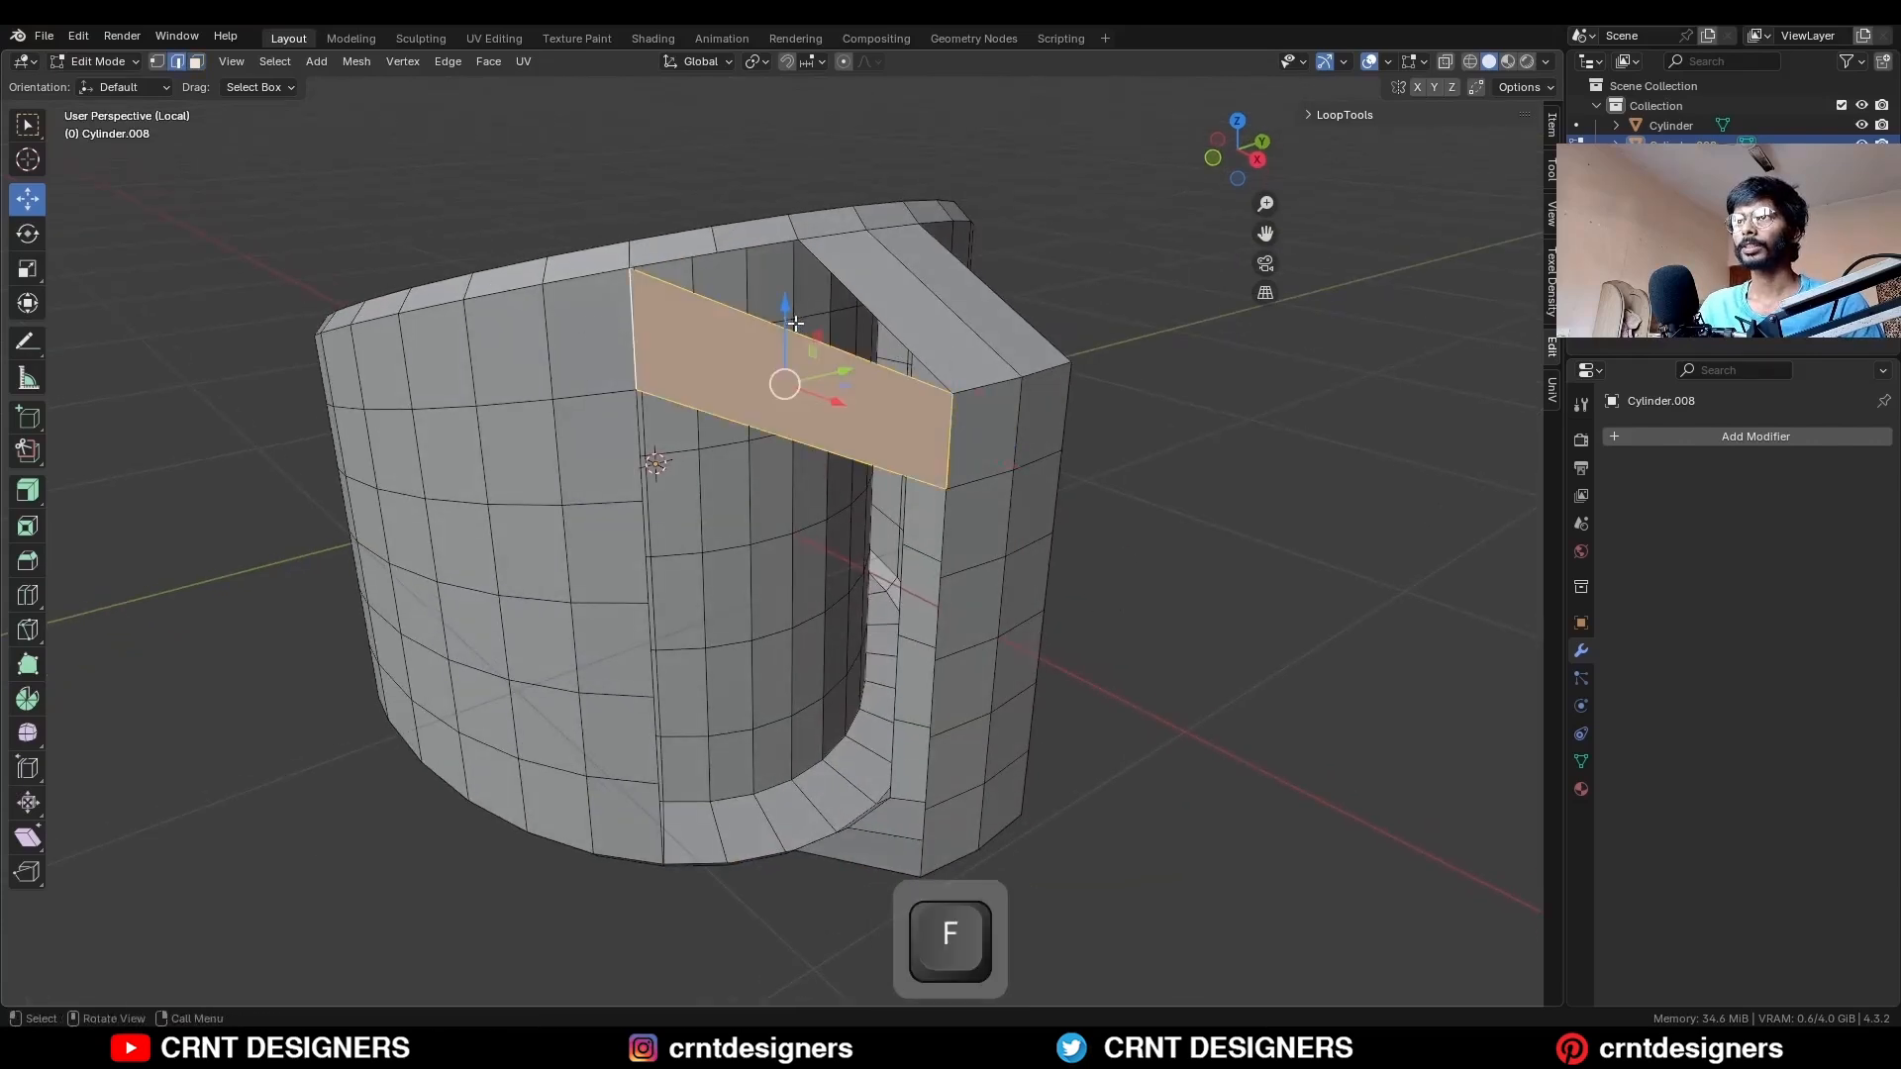
pyautogui.click(818, 430)
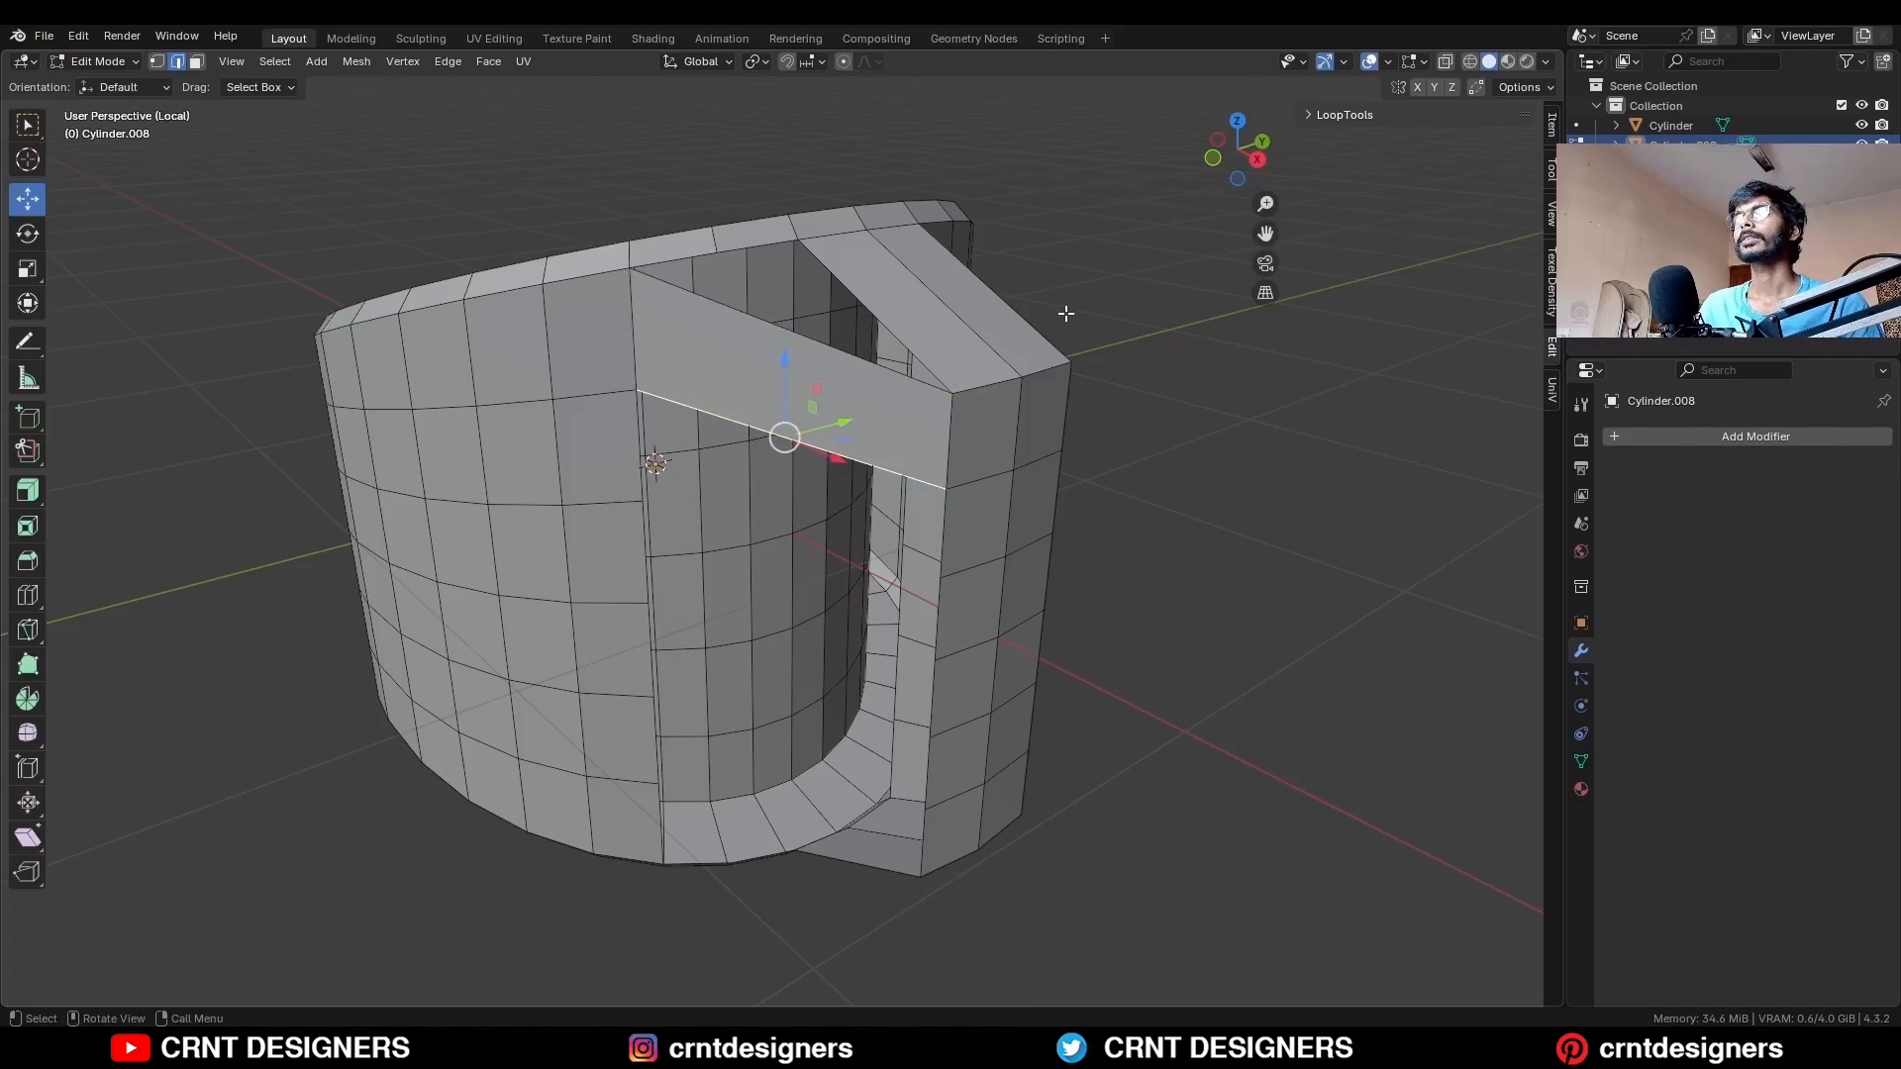
pyautogui.press('f')
pyautogui.press('f')
pyautogui.press('f')
pyautogui.press('f')
pyautogui.press('f')
# Fill the open gap on the top side between the panel rim and the strip with one face.
pyautogui.moveTo(1065, 313); pyautogui.dragTo(855, 394, button='middle')
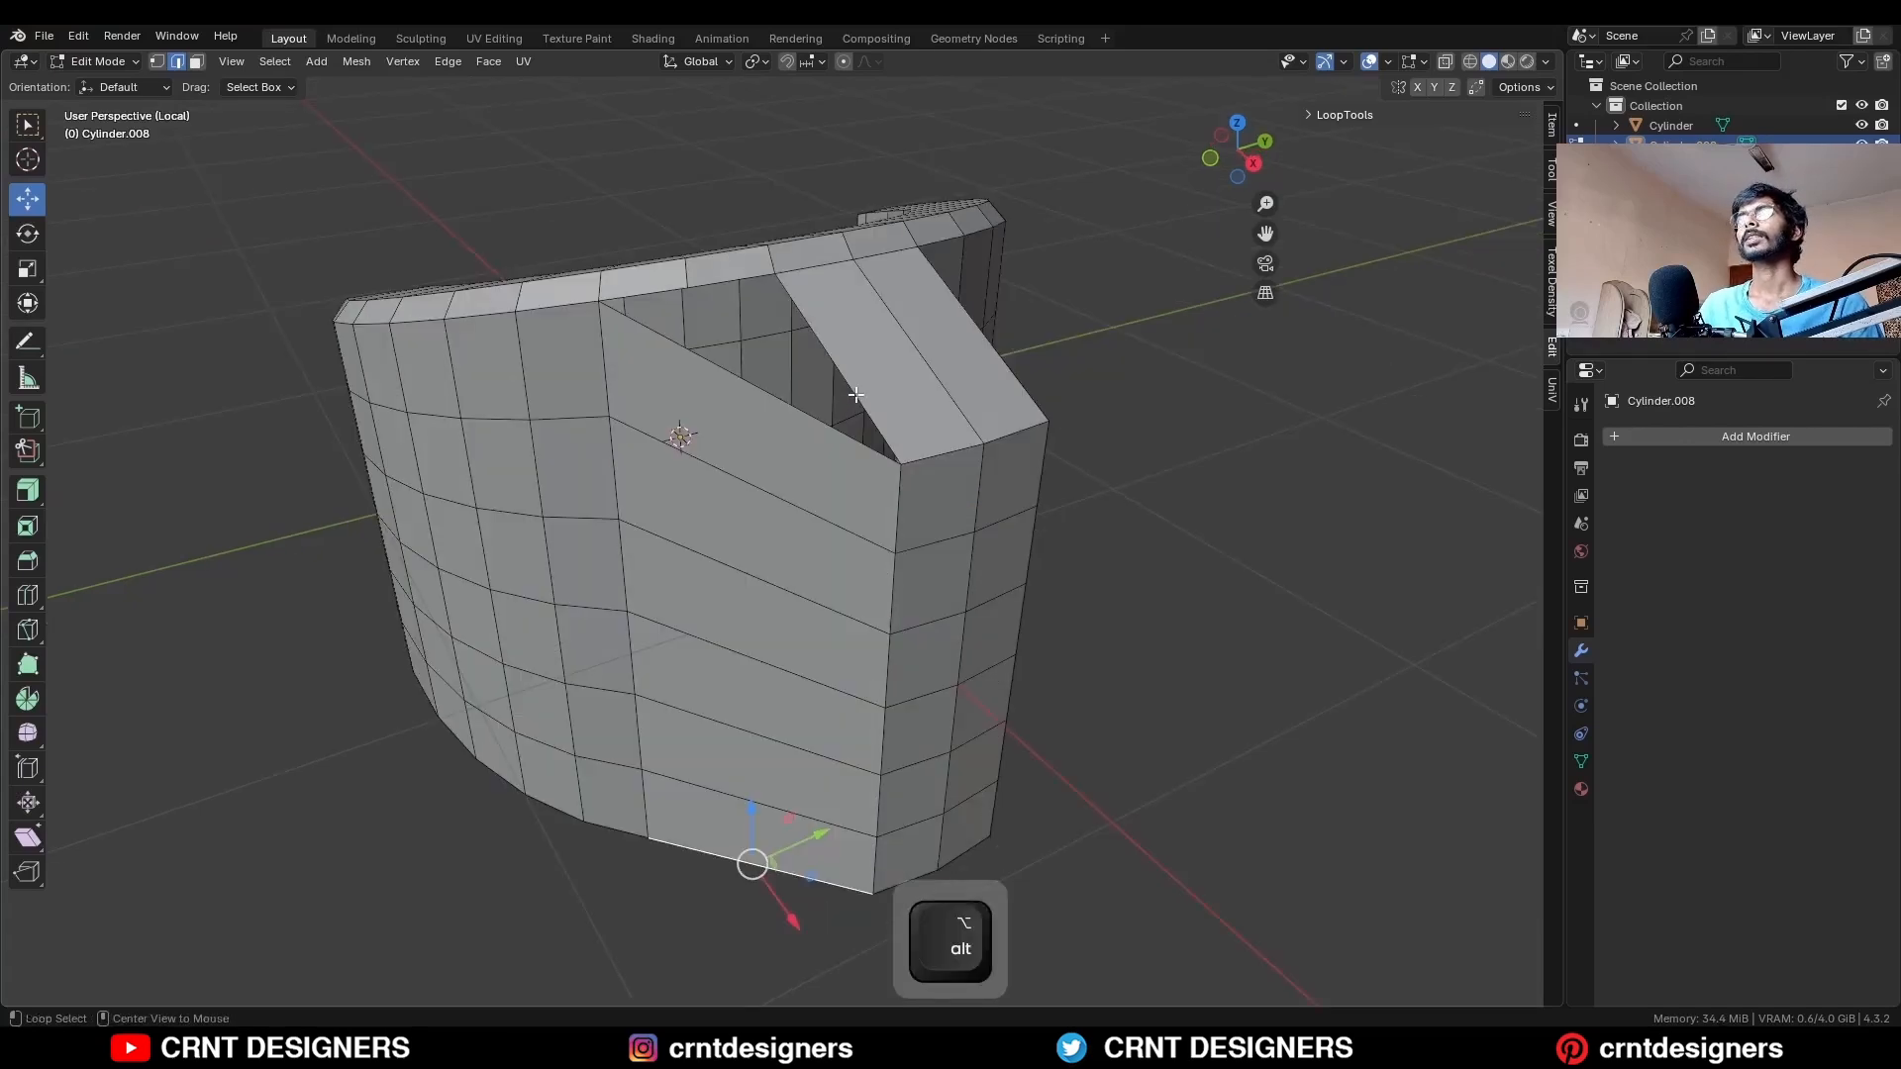
pyautogui.keyDown('alt'); pyautogui.click(856, 394); pyautogui.keyUp('alt')
pyautogui.press('f')
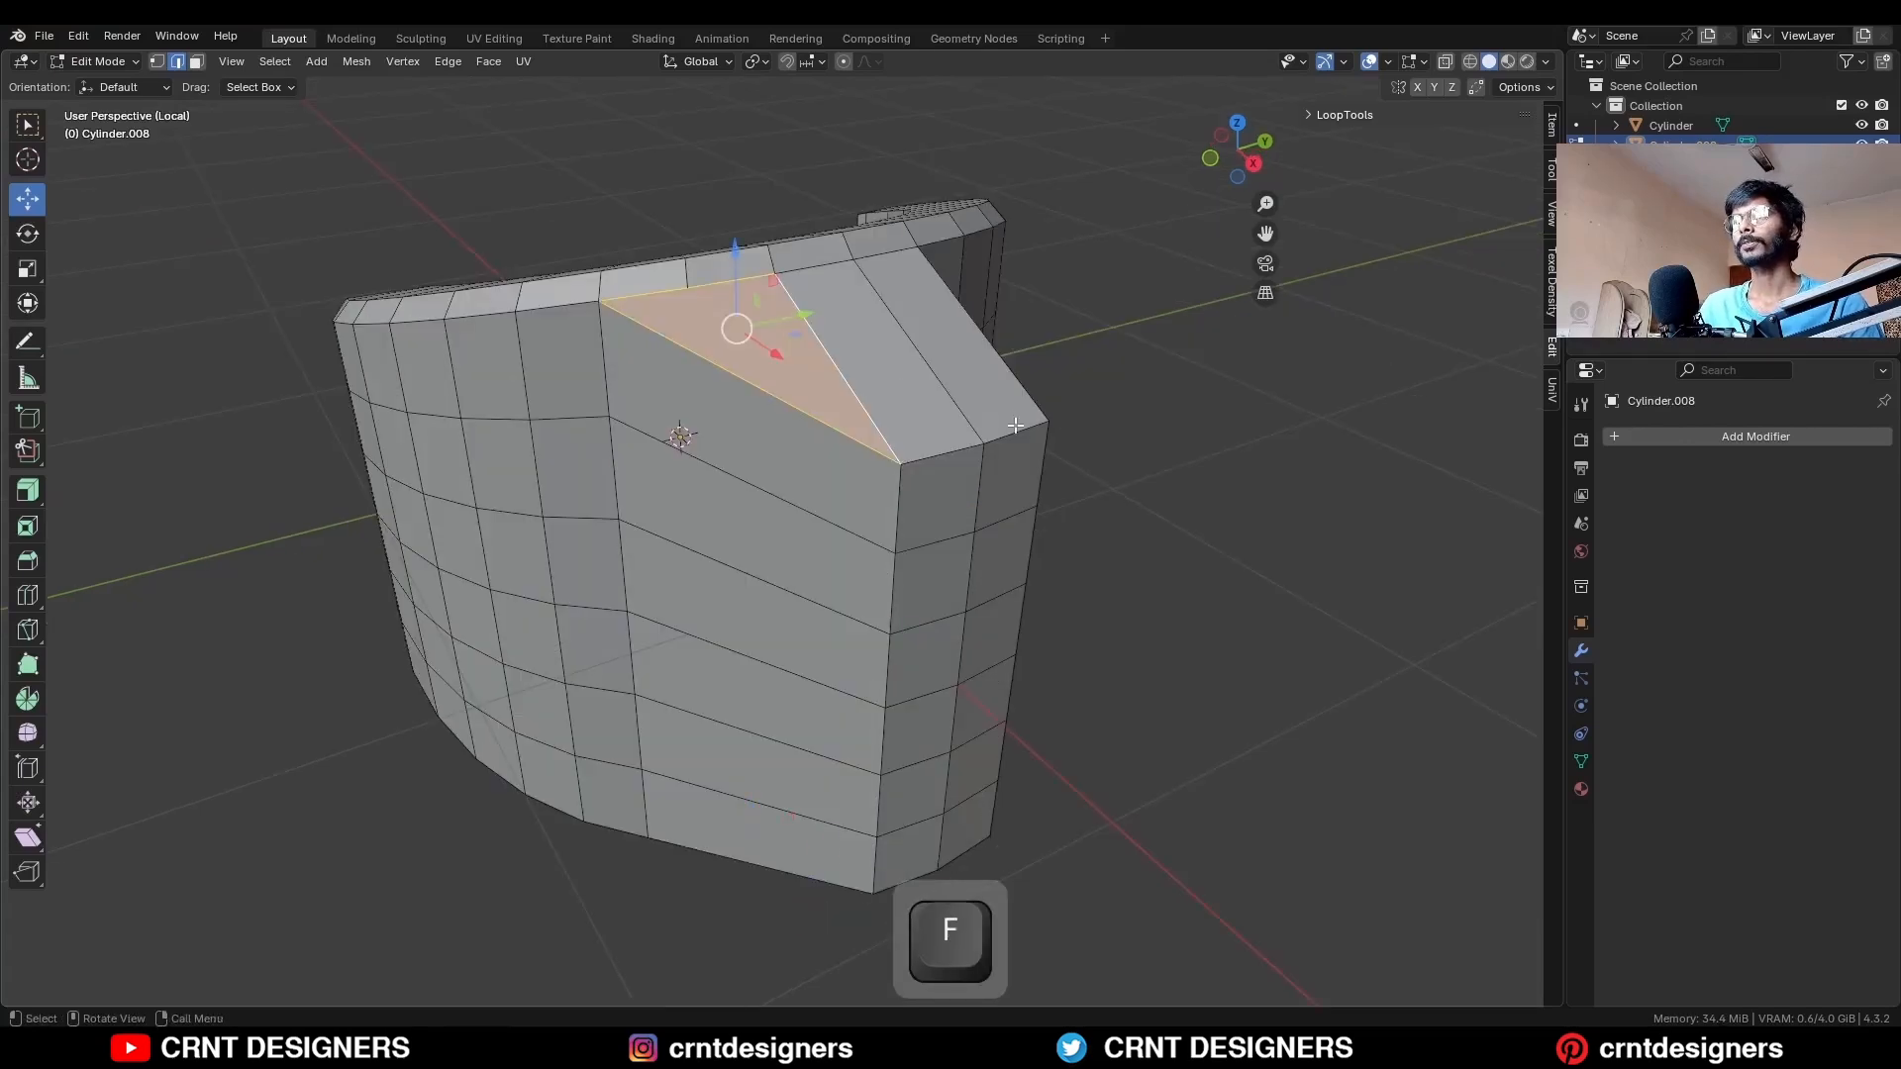
# Add two centred vertical loop cuts through the strip's front face column beside the filled side.
pyautogui.moveTo(1015, 424); pyautogui.dragTo(951, 430, button='middle')
pyautogui.hotkey('ctrl', 'r')
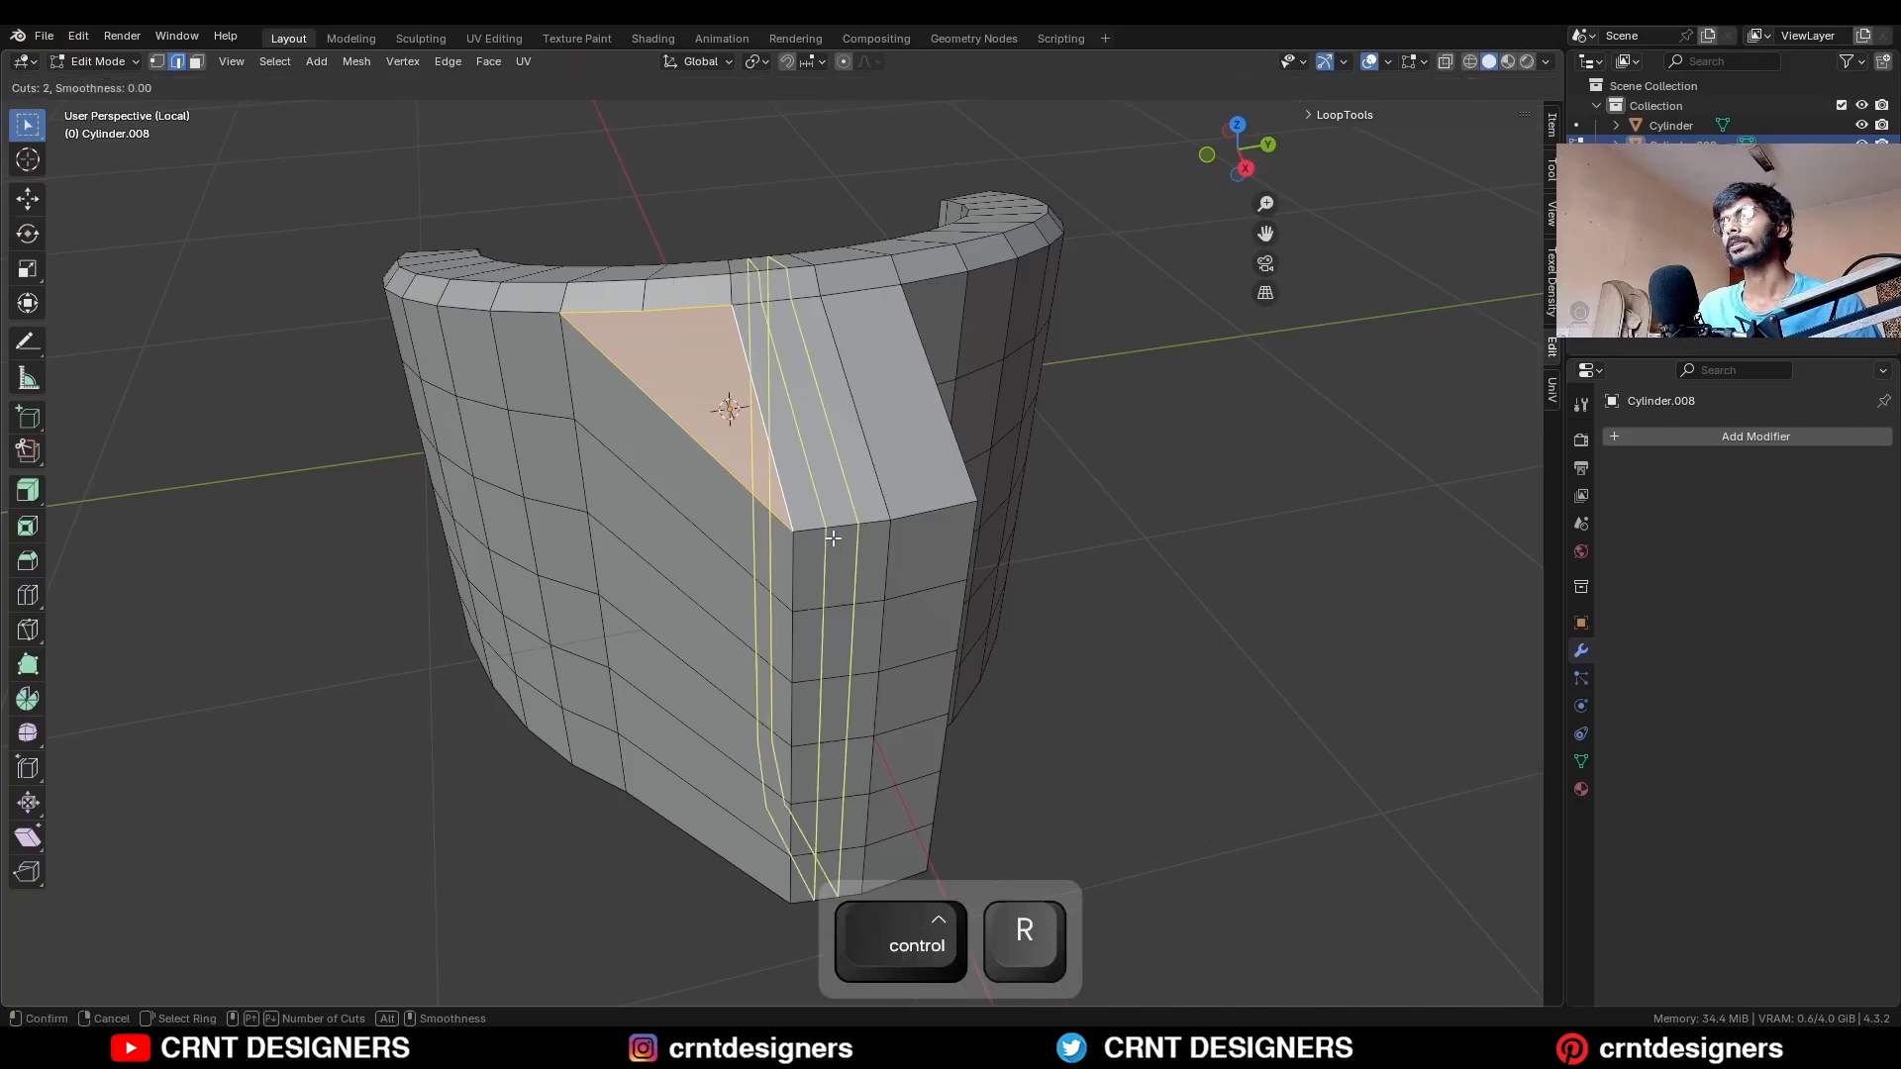
pyautogui.click(833, 538)
pyautogui.rightClick(730, 412)
# Connect the panel's top rim vertices diagonally to the strip's loop-cut vertices and dissolve the redundant straight edges.
pyautogui.press('1')
pyautogui.click(733, 306)
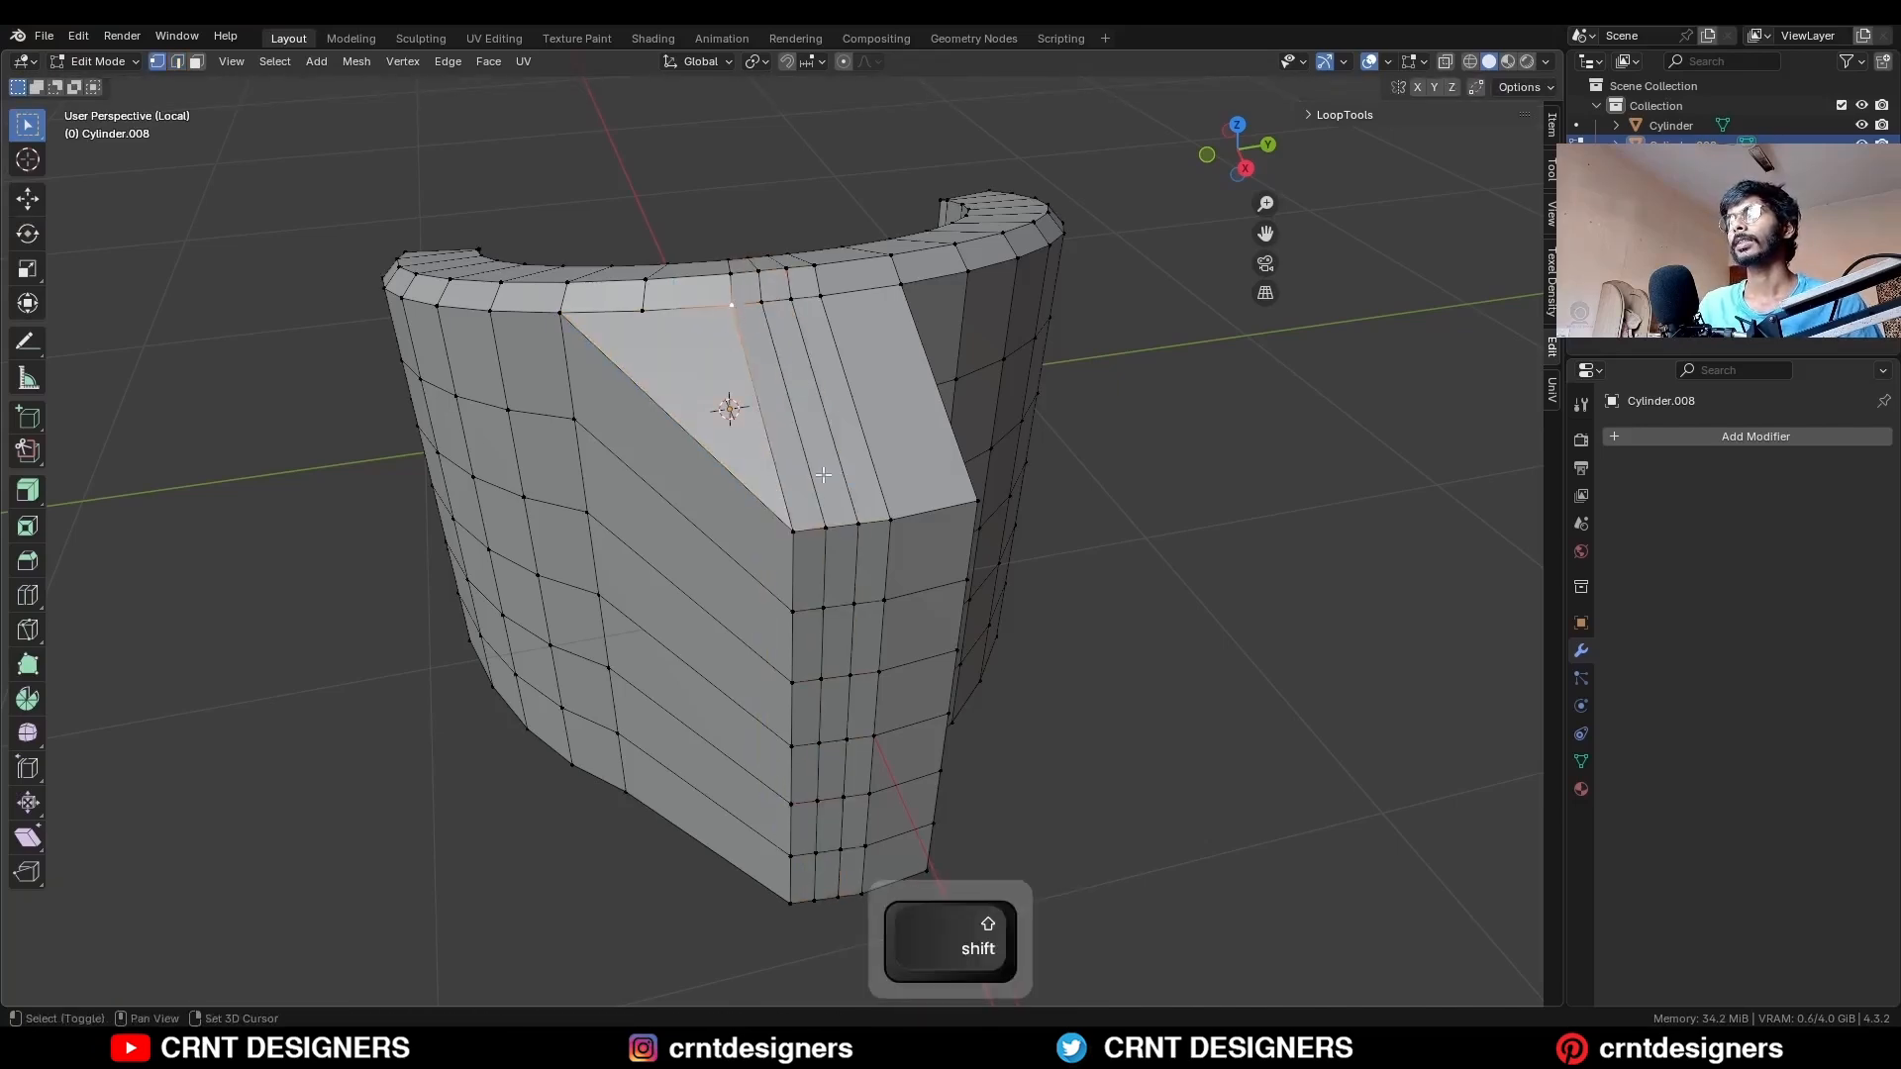
pyautogui.press('j')
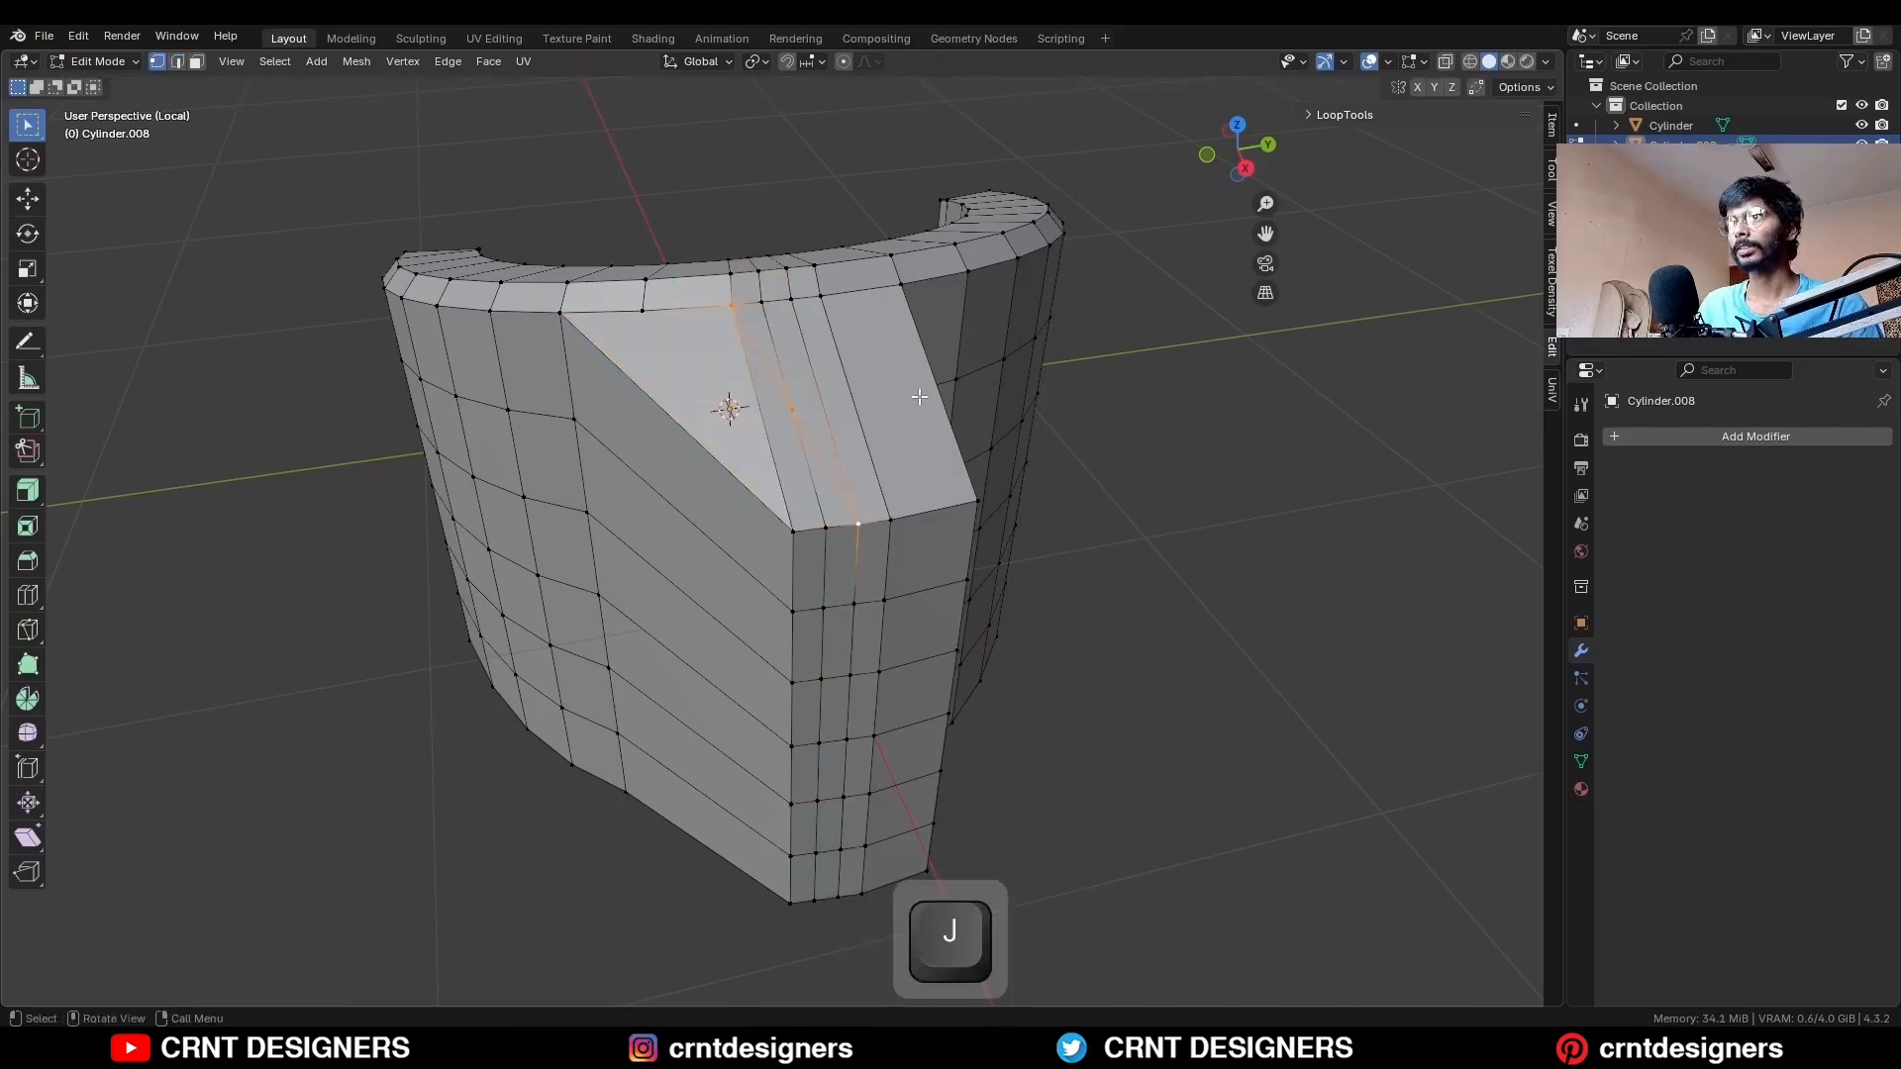
pyautogui.click(826, 528)
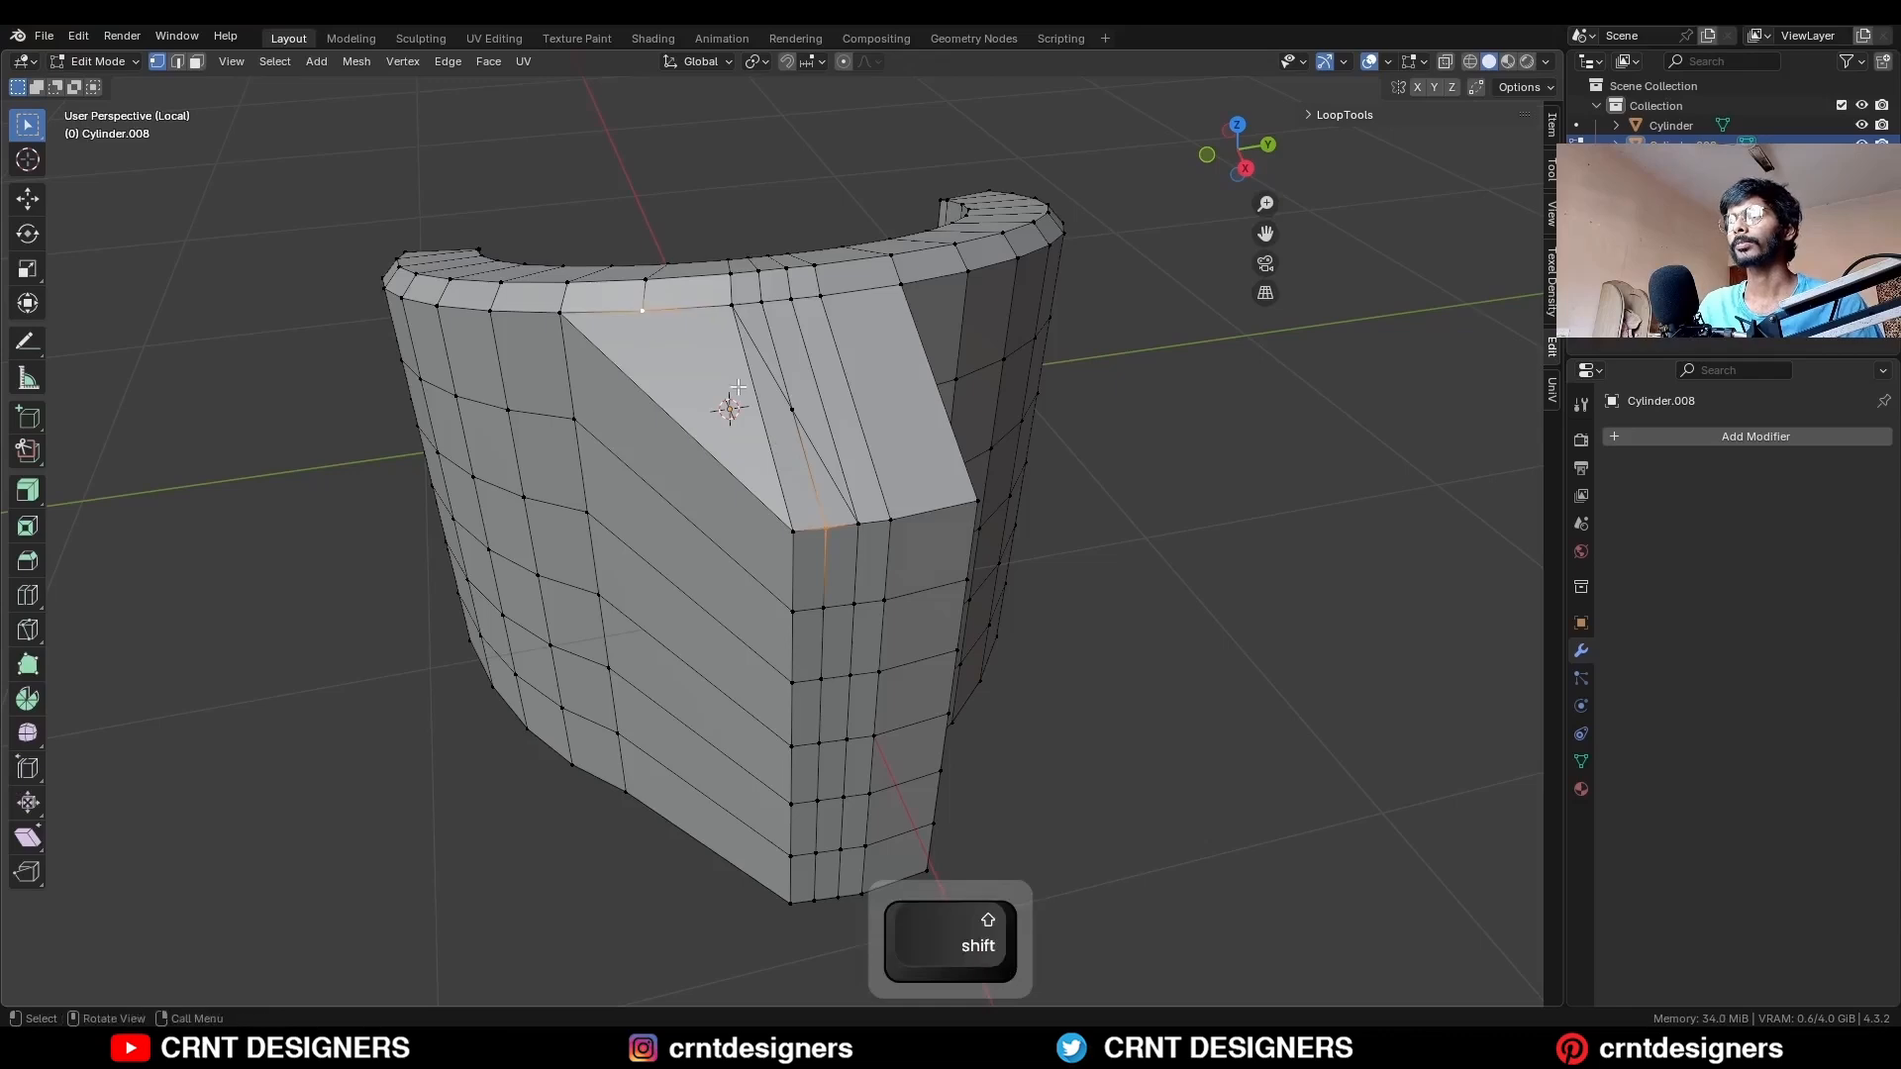
pyautogui.press('j')
pyautogui.click(814, 479)
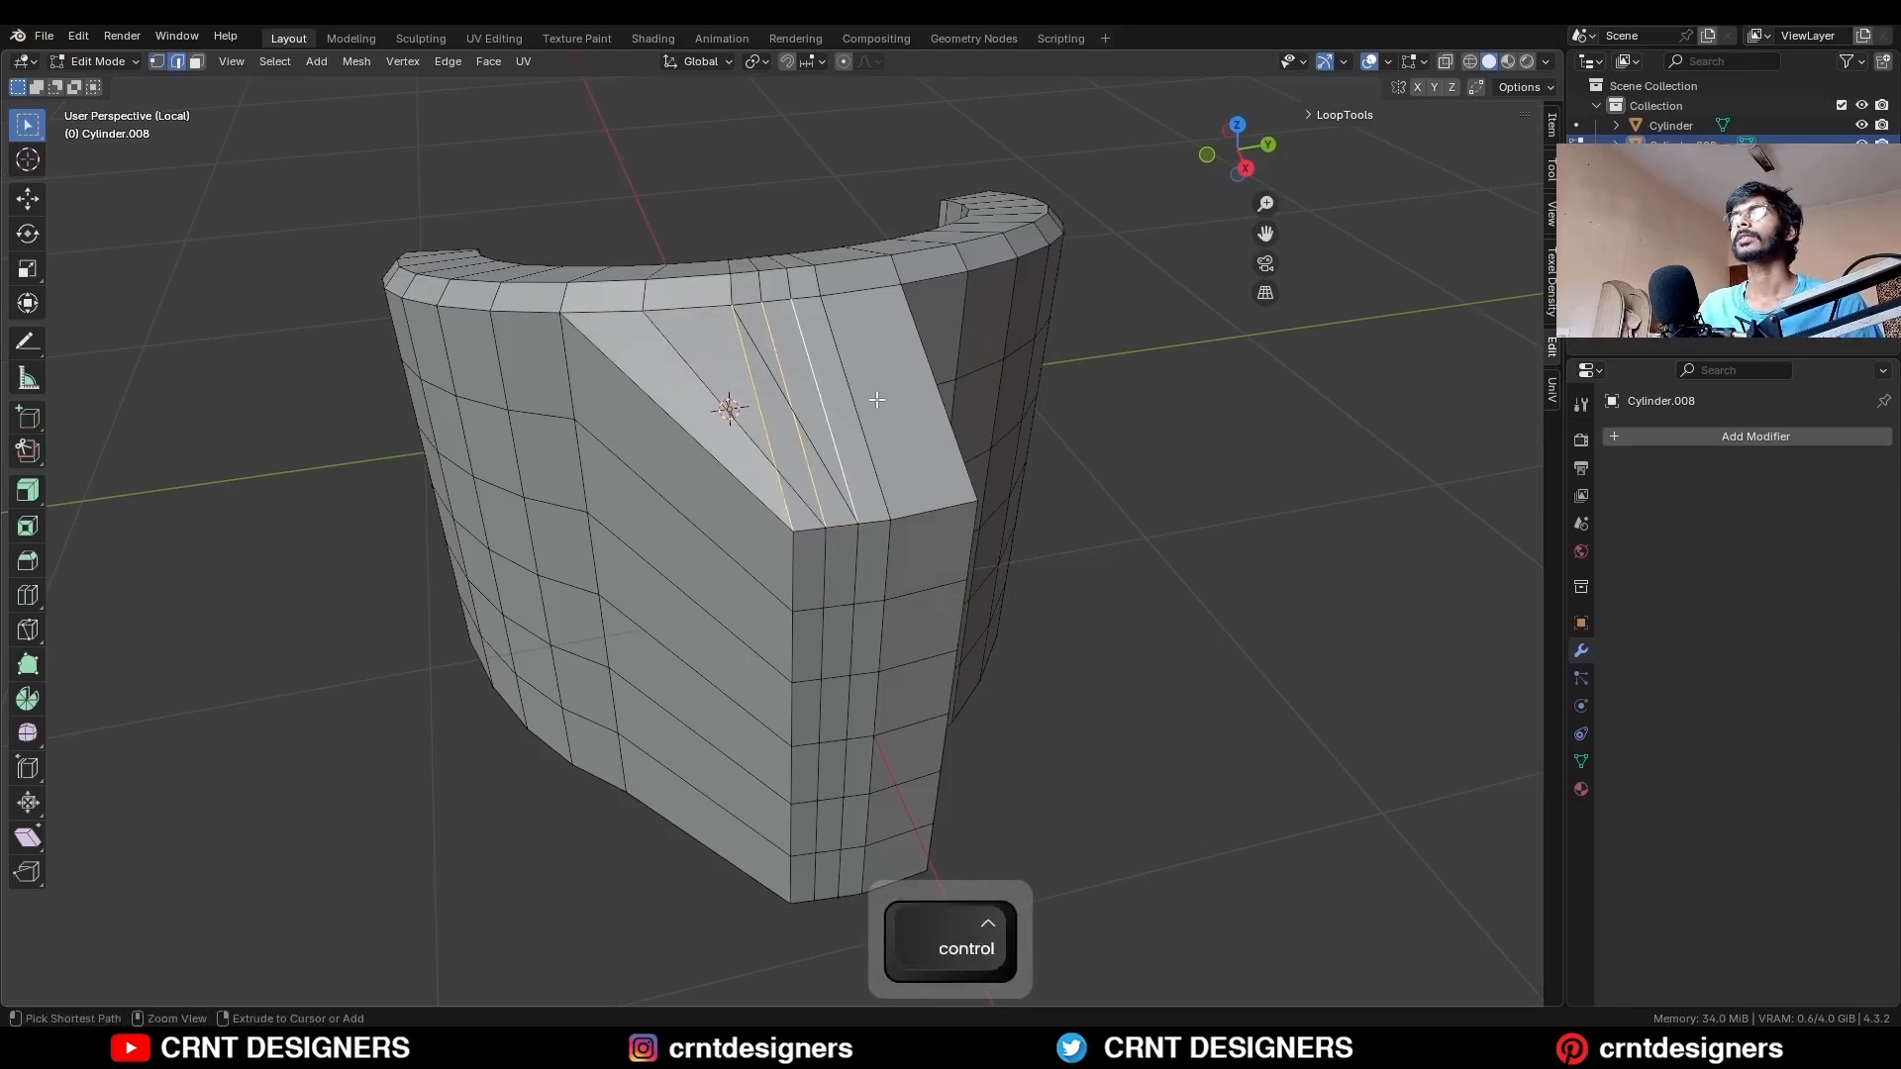
pyautogui.hotkey('ctrl', 'x')
# Symmetrize the whole panel mesh and dissolve the two leftover short edges on its top rim.
pyautogui.press('a')
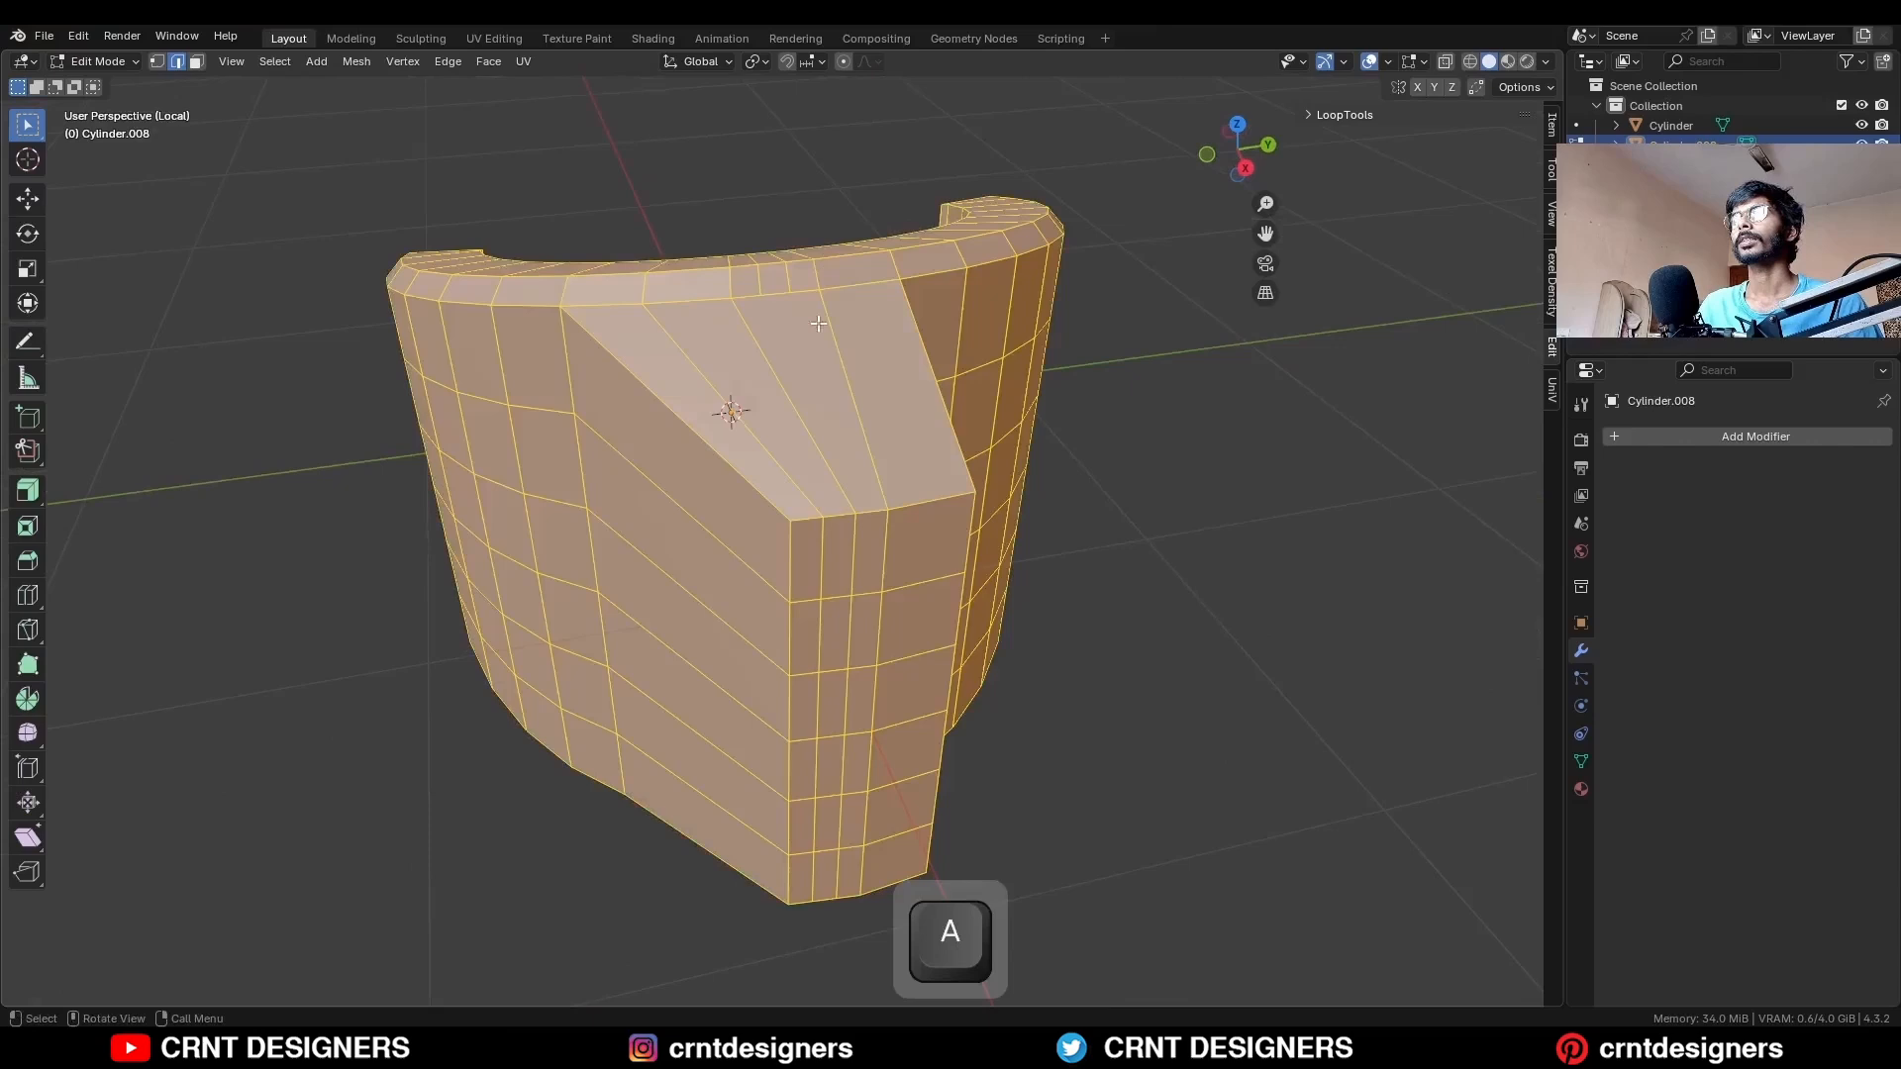
pyautogui.click(356, 61)
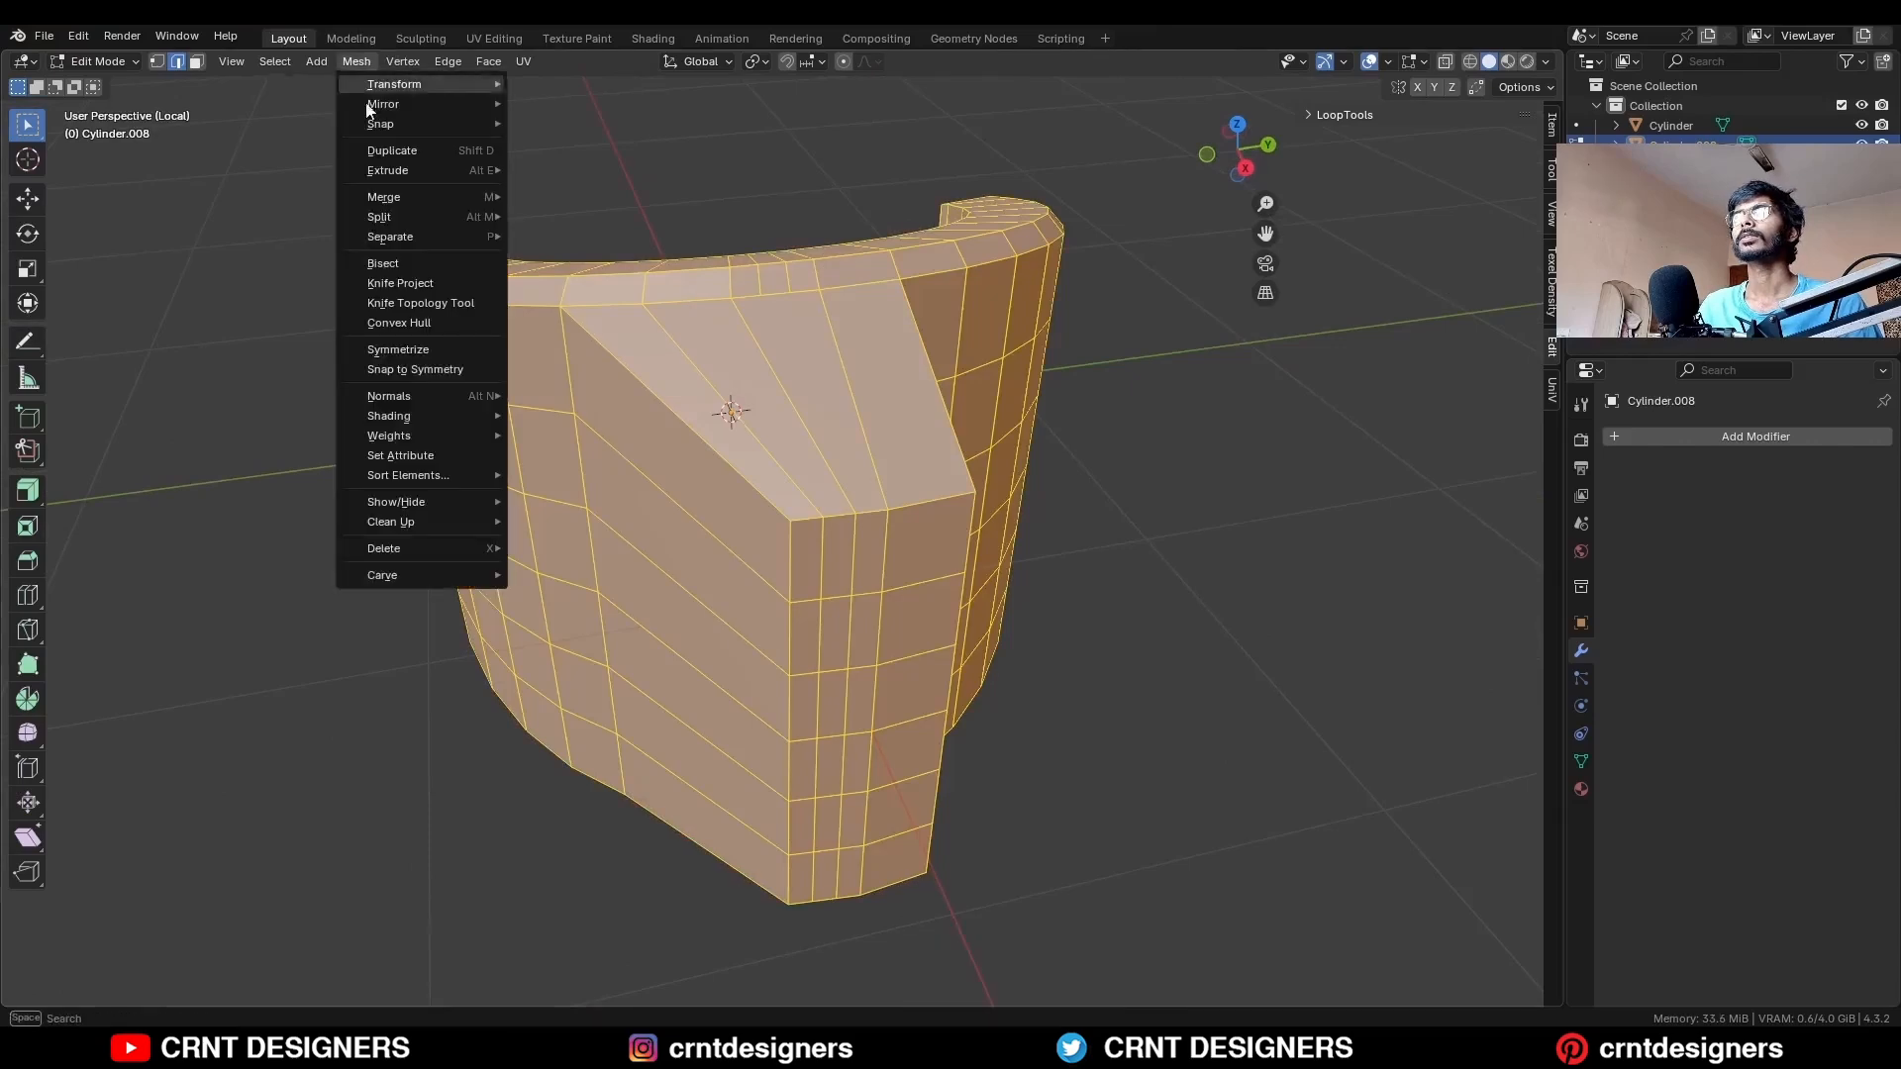
pyautogui.click(405, 353)
pyautogui.click(1191, 529)
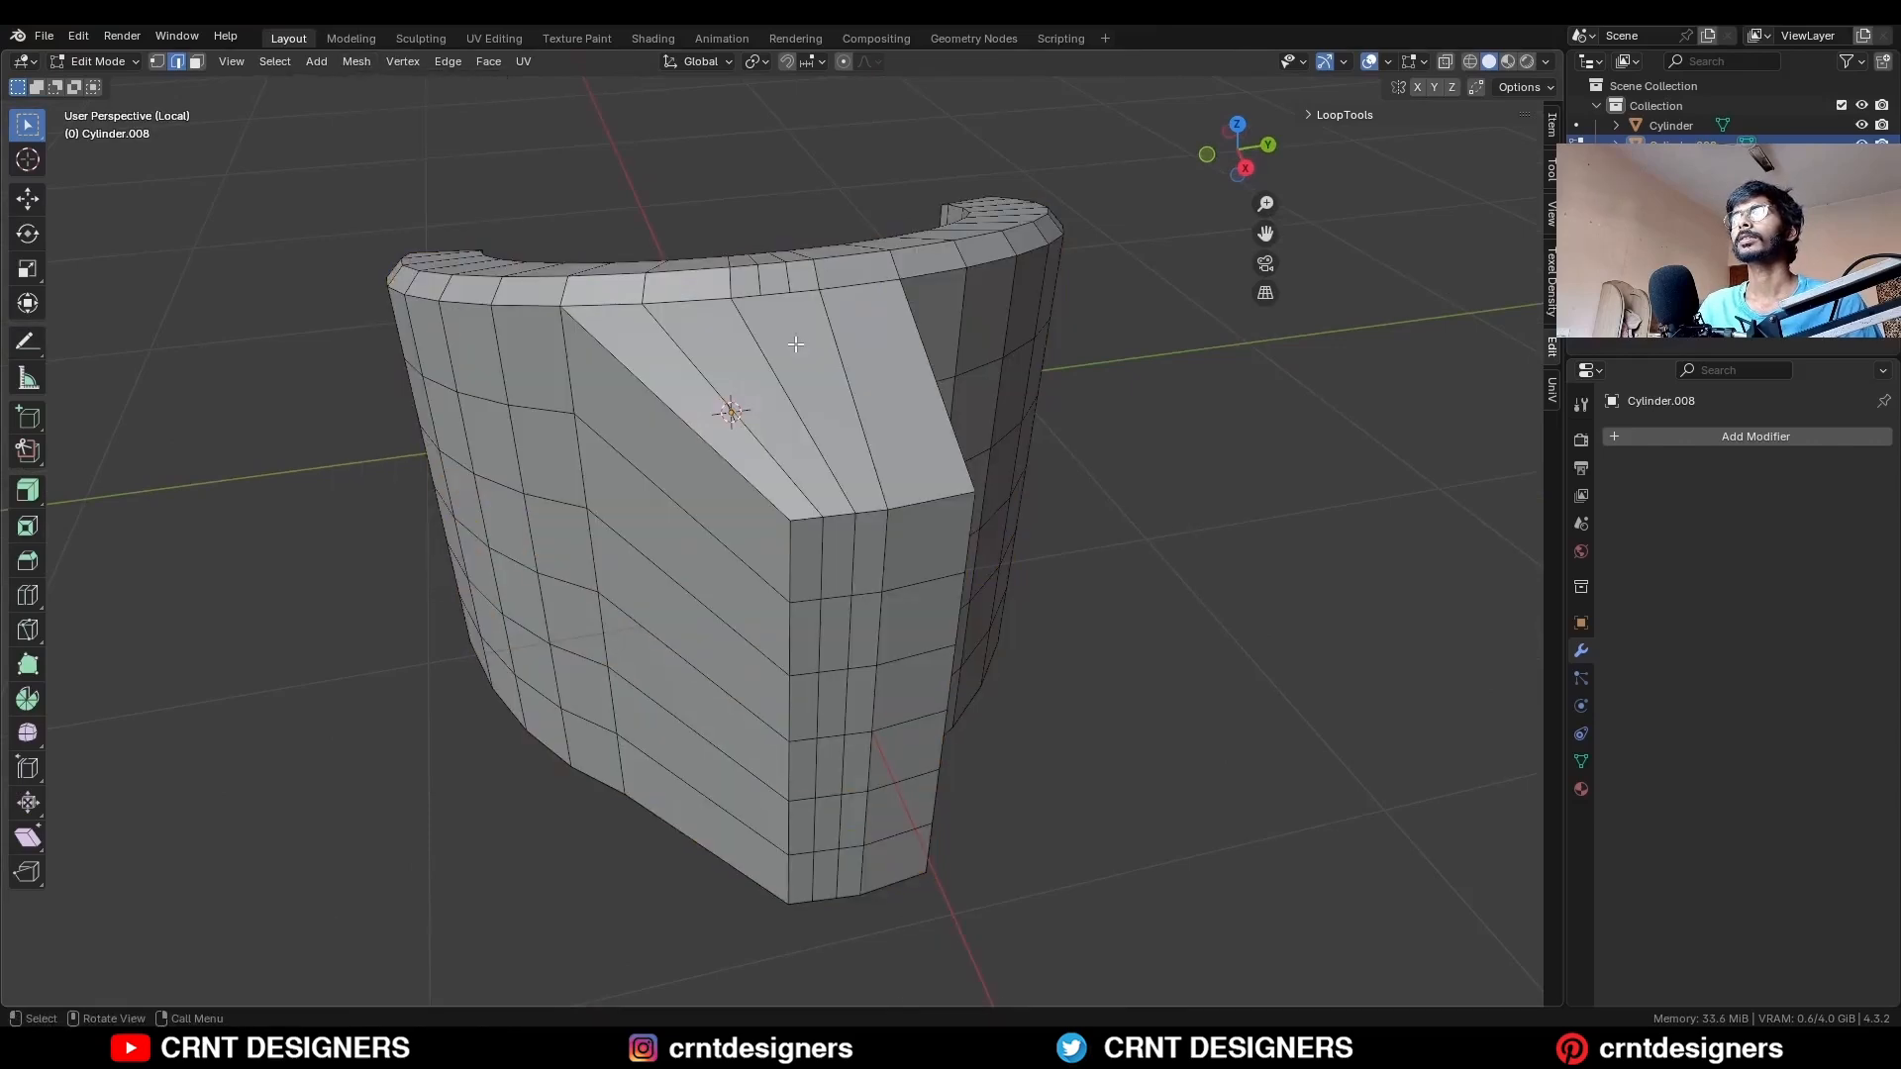
pyautogui.keyDown('alt'); pyautogui.click(760, 277); pyautogui.keyUp('alt')
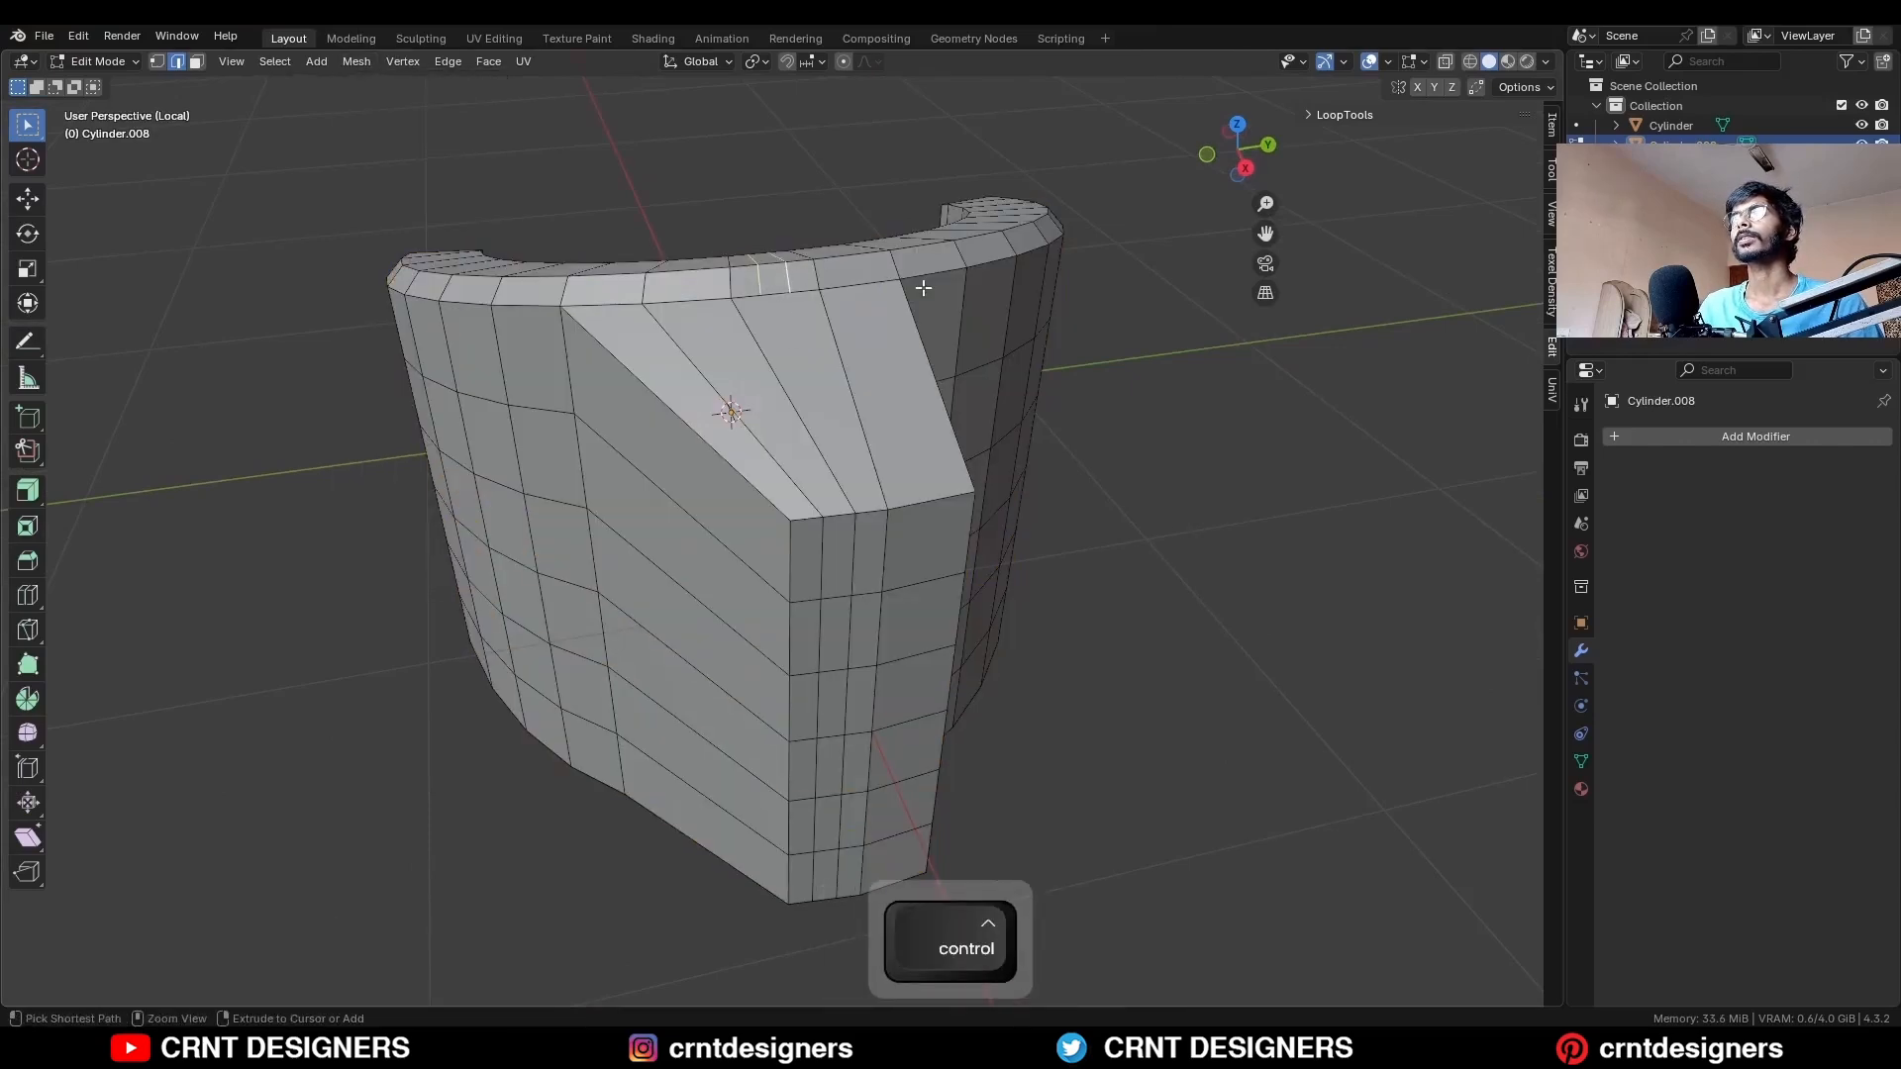
pyautogui.hotkey('ctrl', 'x')
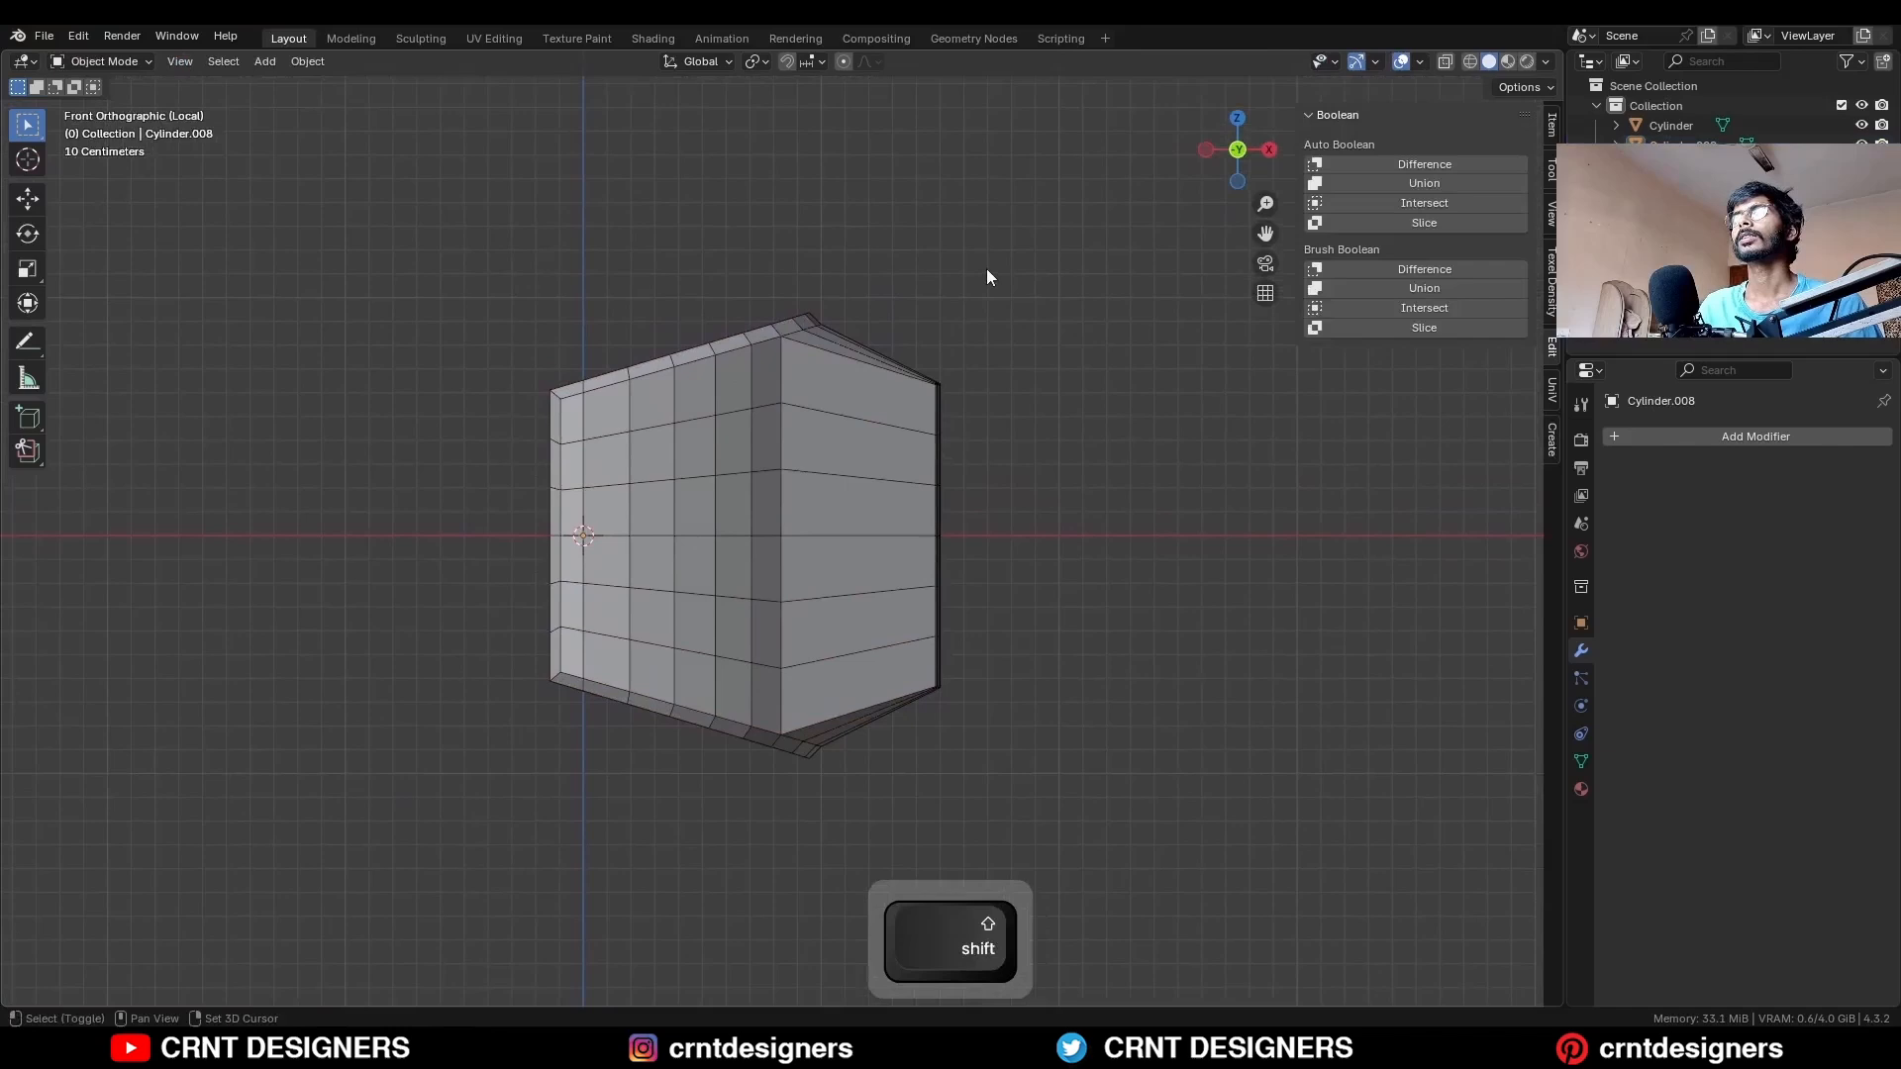
# Snap the 3D cursor to the middle vertex of the crease where the strip meets the panel, then leave Edit Mode.
pyautogui.press('Tab')
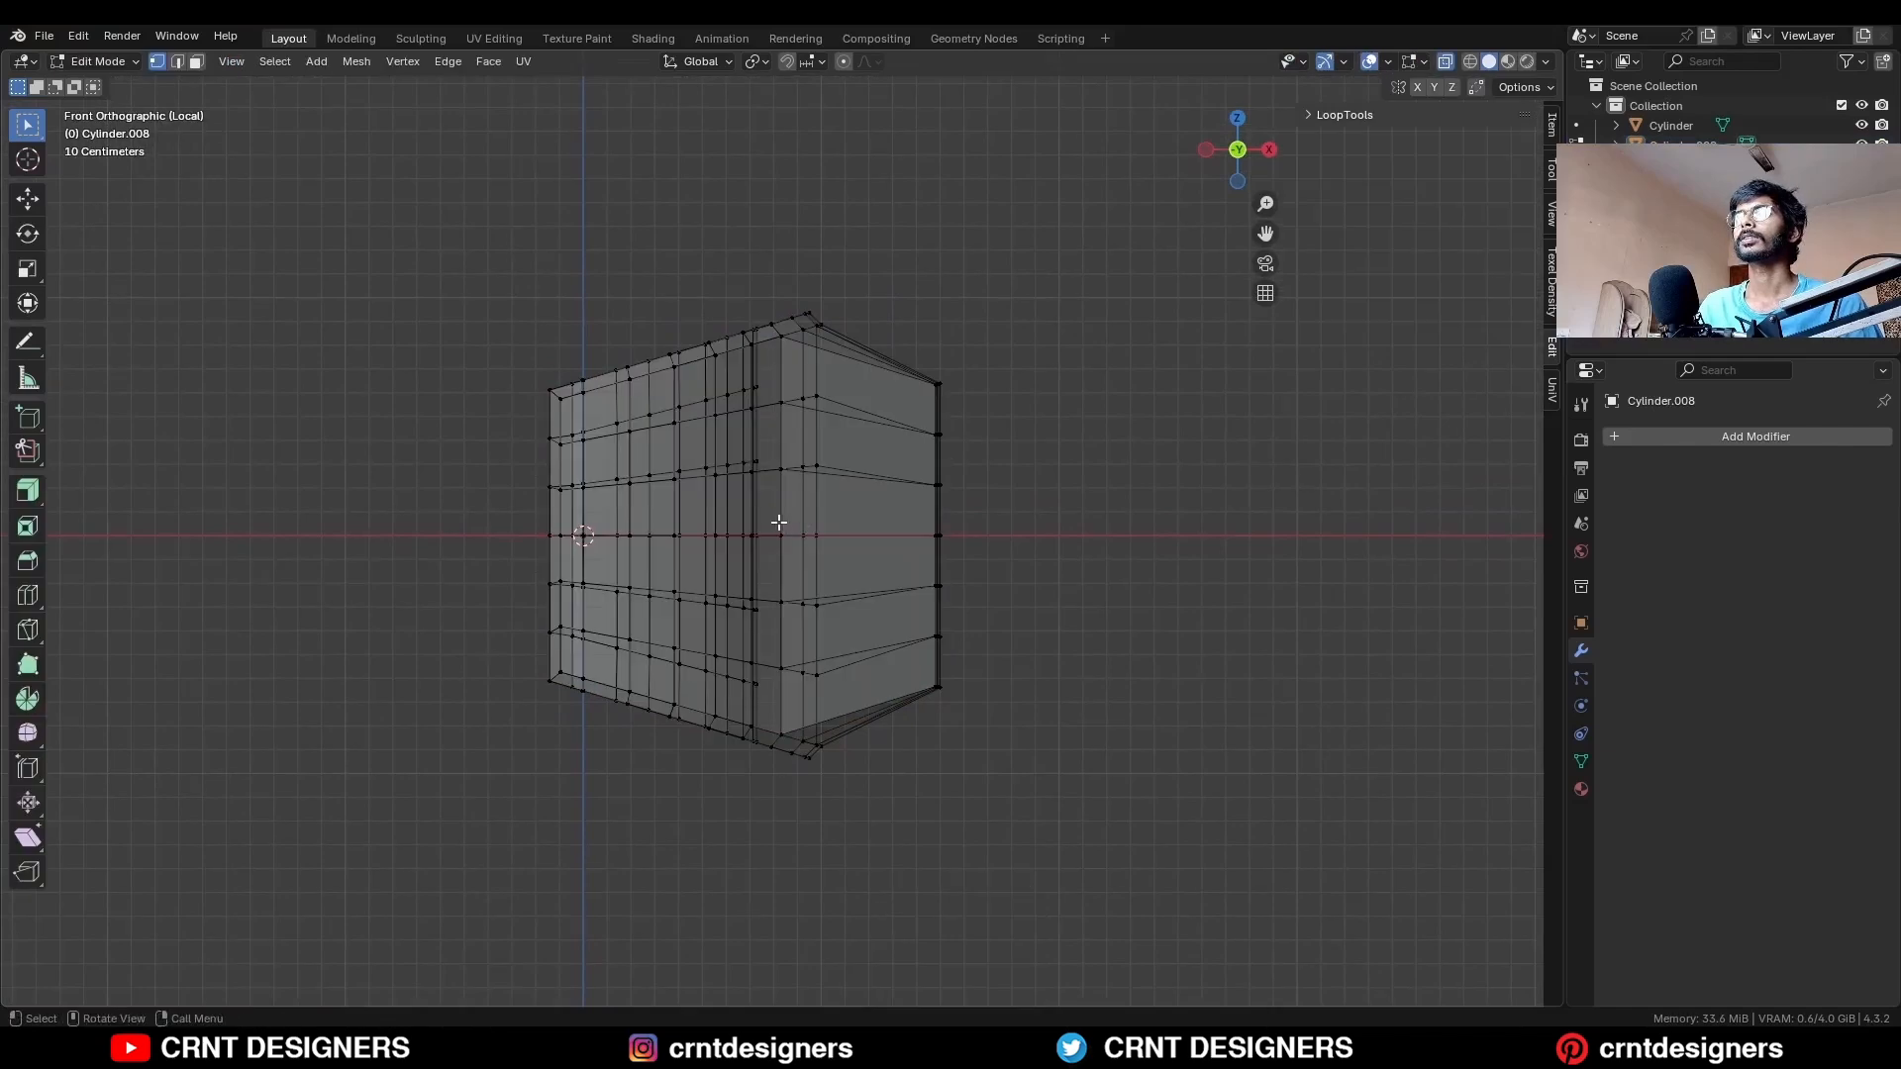
pyautogui.moveTo(785, 547); pyautogui.dragTo(786, 549)
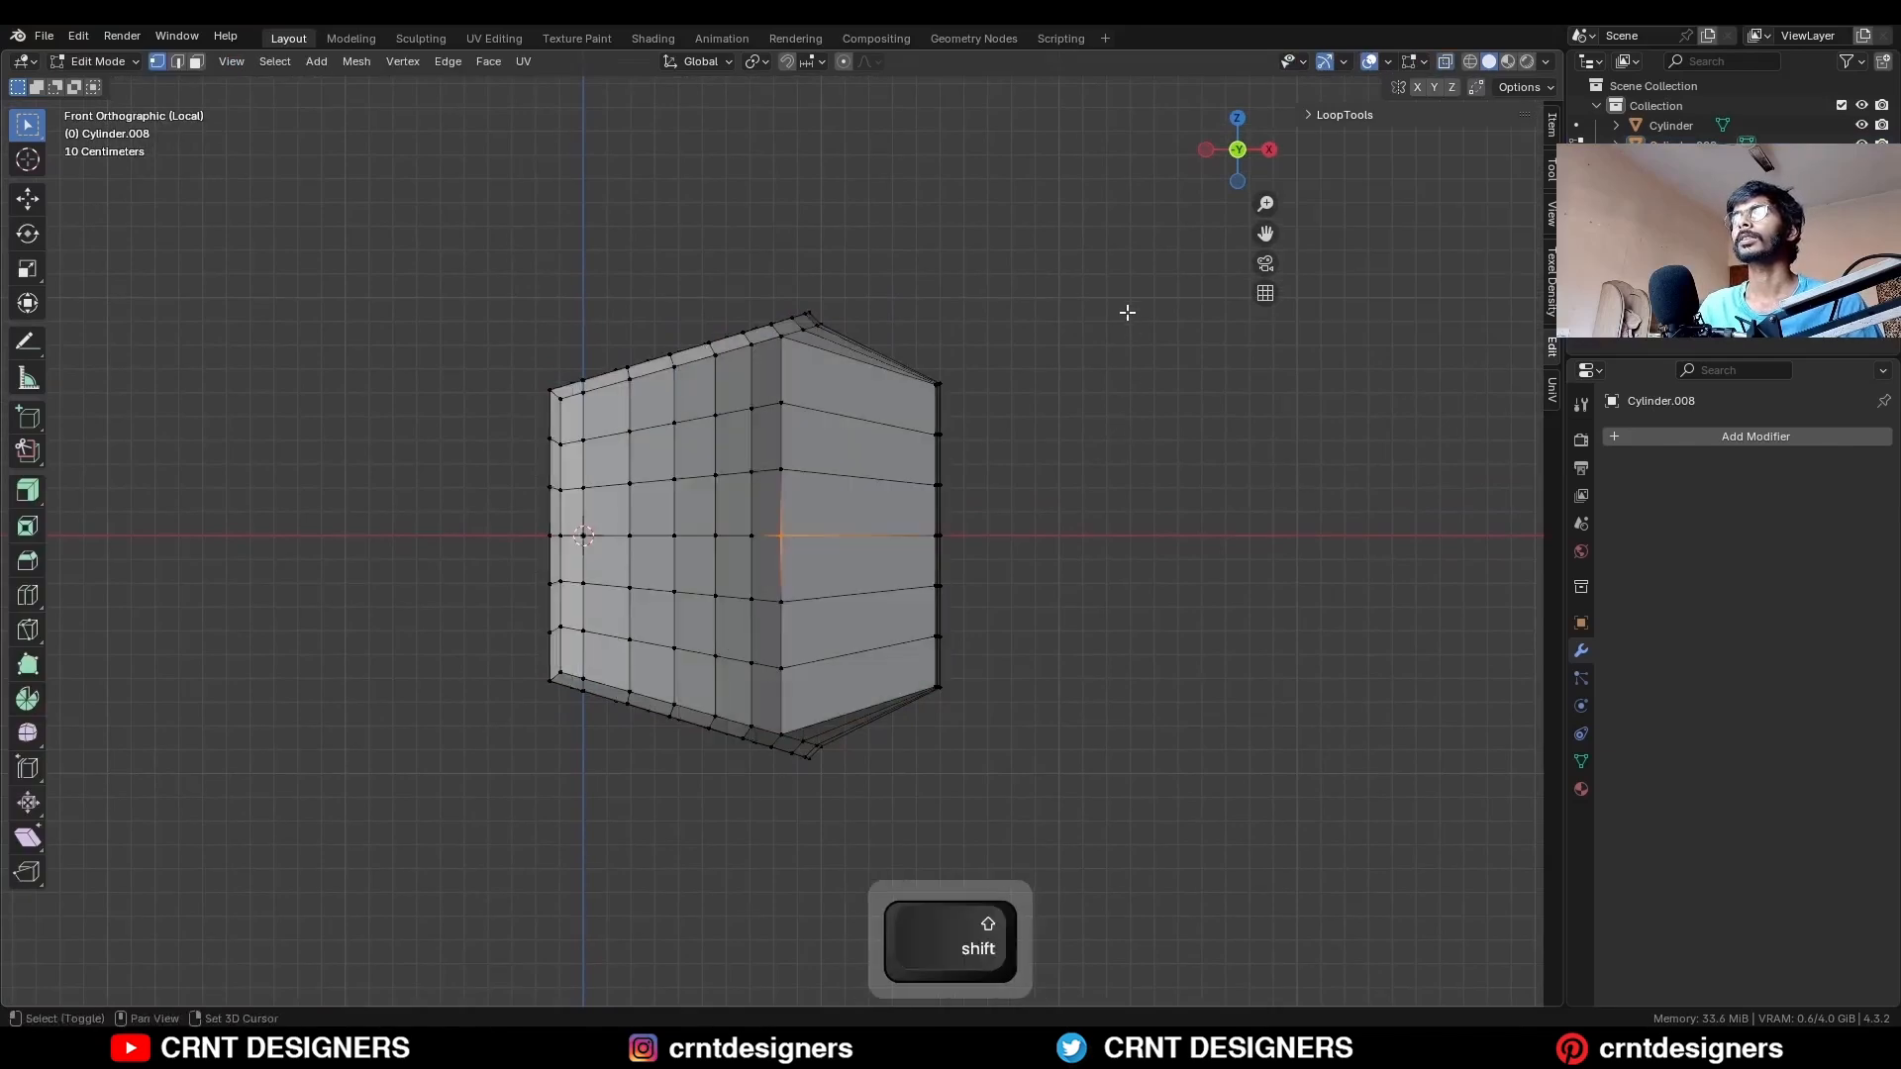
pyautogui.hotkey('shift', 's')
pyautogui.click(1137, 436)
pyautogui.press('Tab')
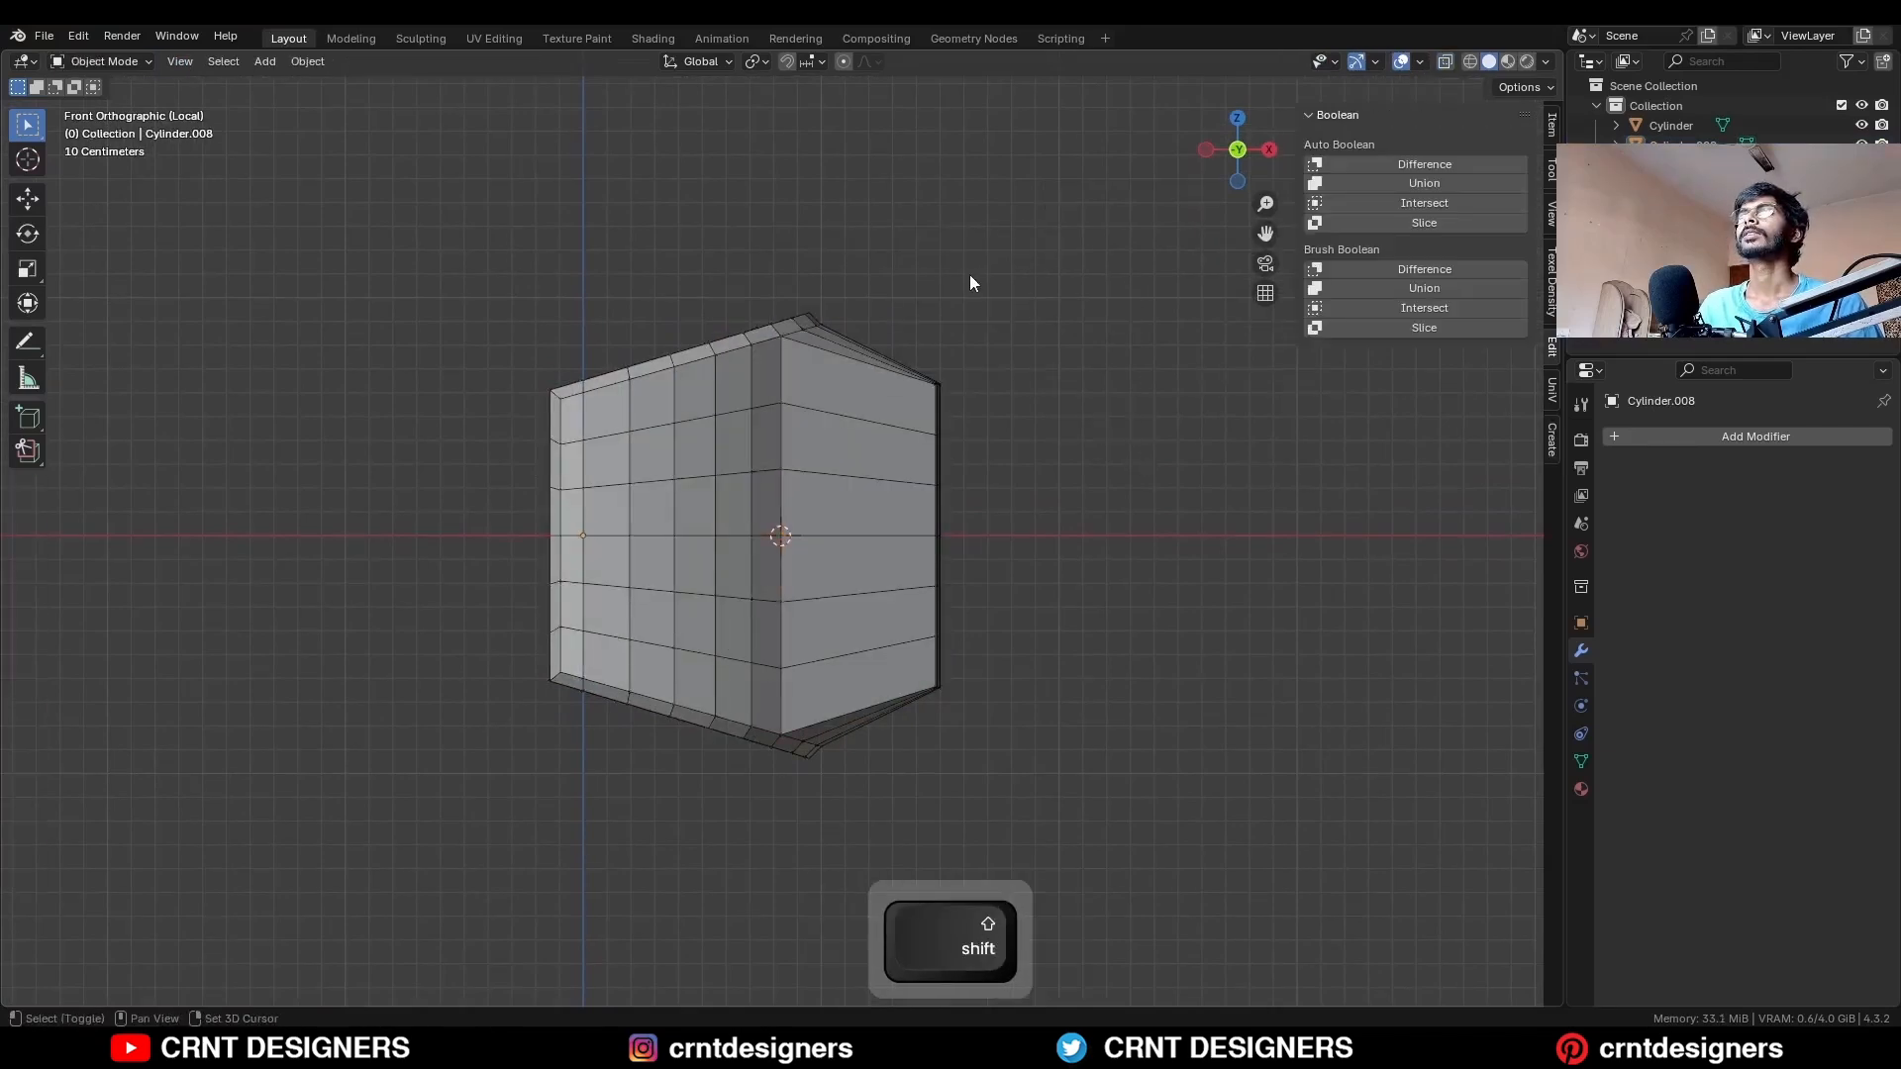
# Add a cube at the 3D cursor and scale it down to just under half its size.
pyautogui.hotkey('shift', 'a')
pyautogui.moveTo(971, 276)
pyautogui.click(1061, 294)
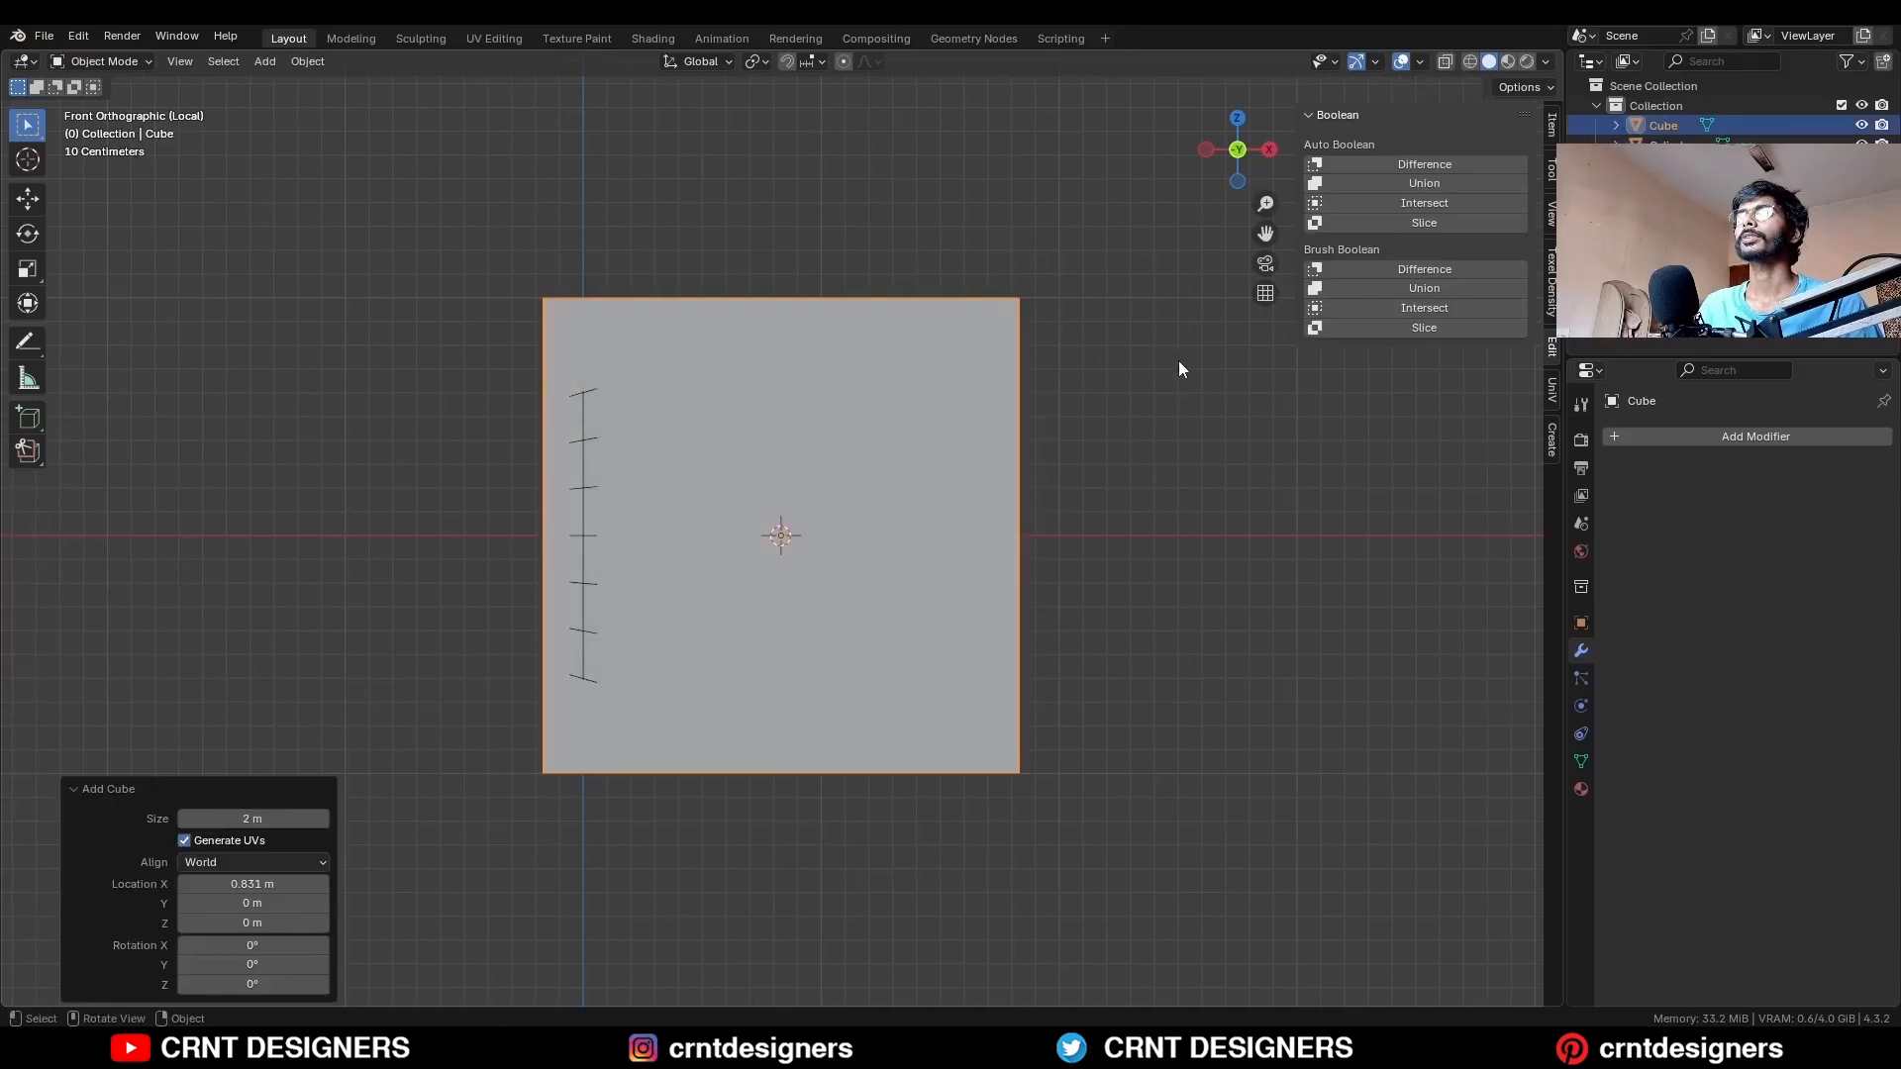
pyautogui.press('s')
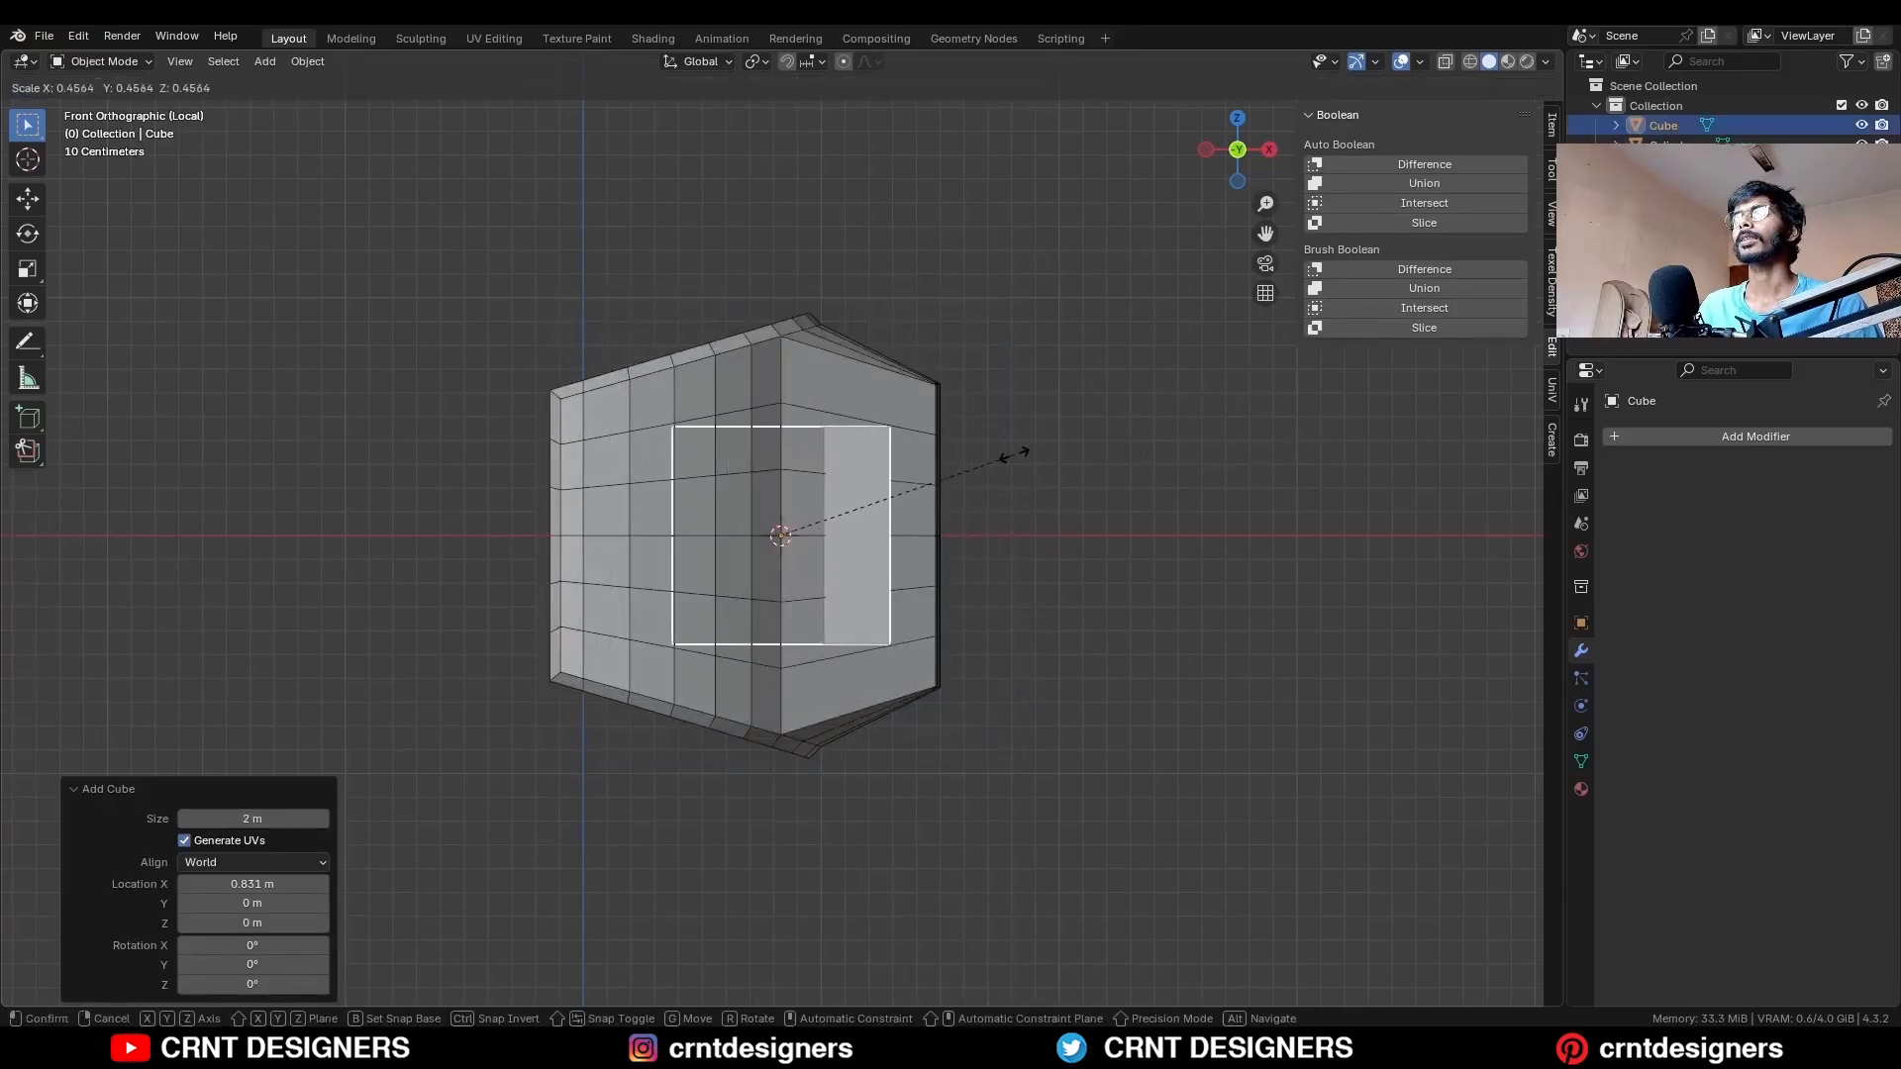
pyautogui.click(1030, 475)
# Move the cube's inner side 0.2 m along X and enlarge it along Z to form a trapezoid matching the strip's taper.
pyautogui.press('Tab')
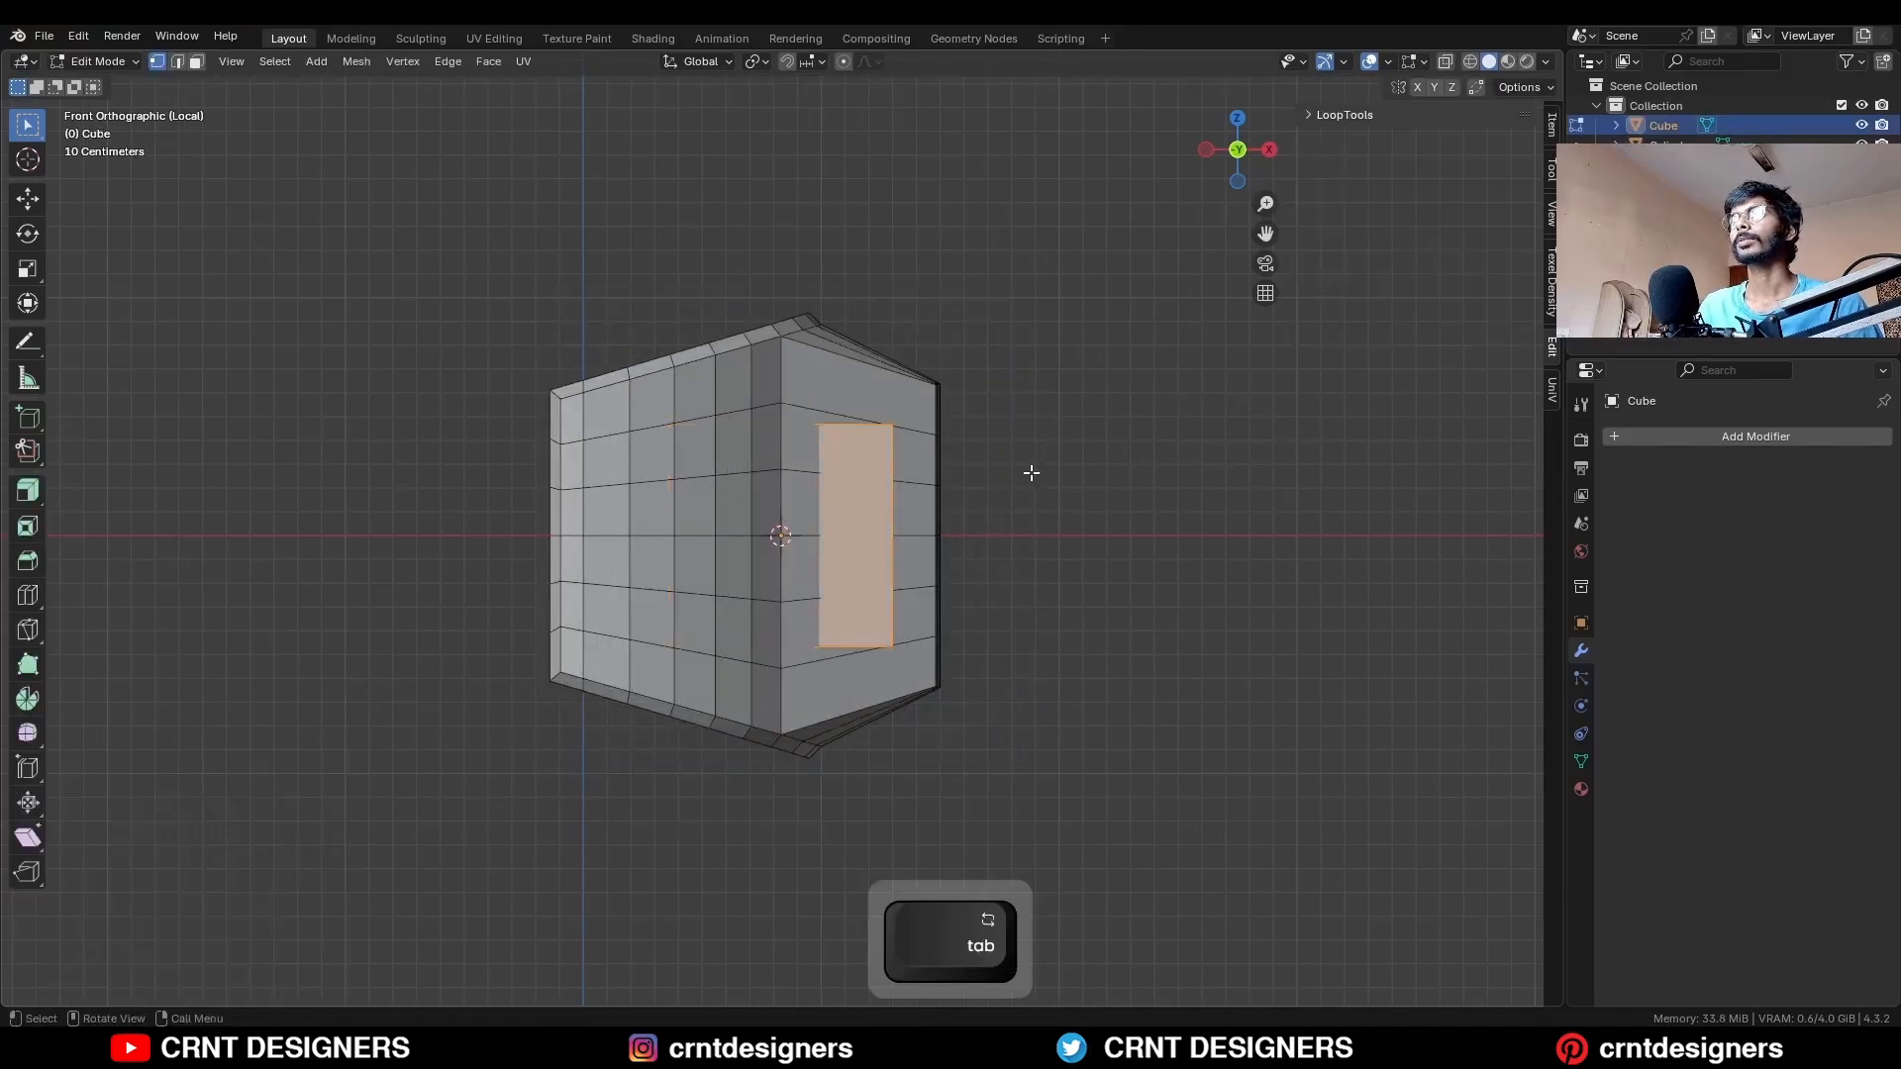
pyautogui.hotkey('alt', 'z')
pyautogui.moveTo(701, 451); pyautogui.dragTo(581, 755)
pyautogui.hotkey('shift', 'space')
pyautogui.press('g')
pyautogui.moveTo(752, 536); pyautogui.dragTo(870, 535)
pyautogui.press('s')
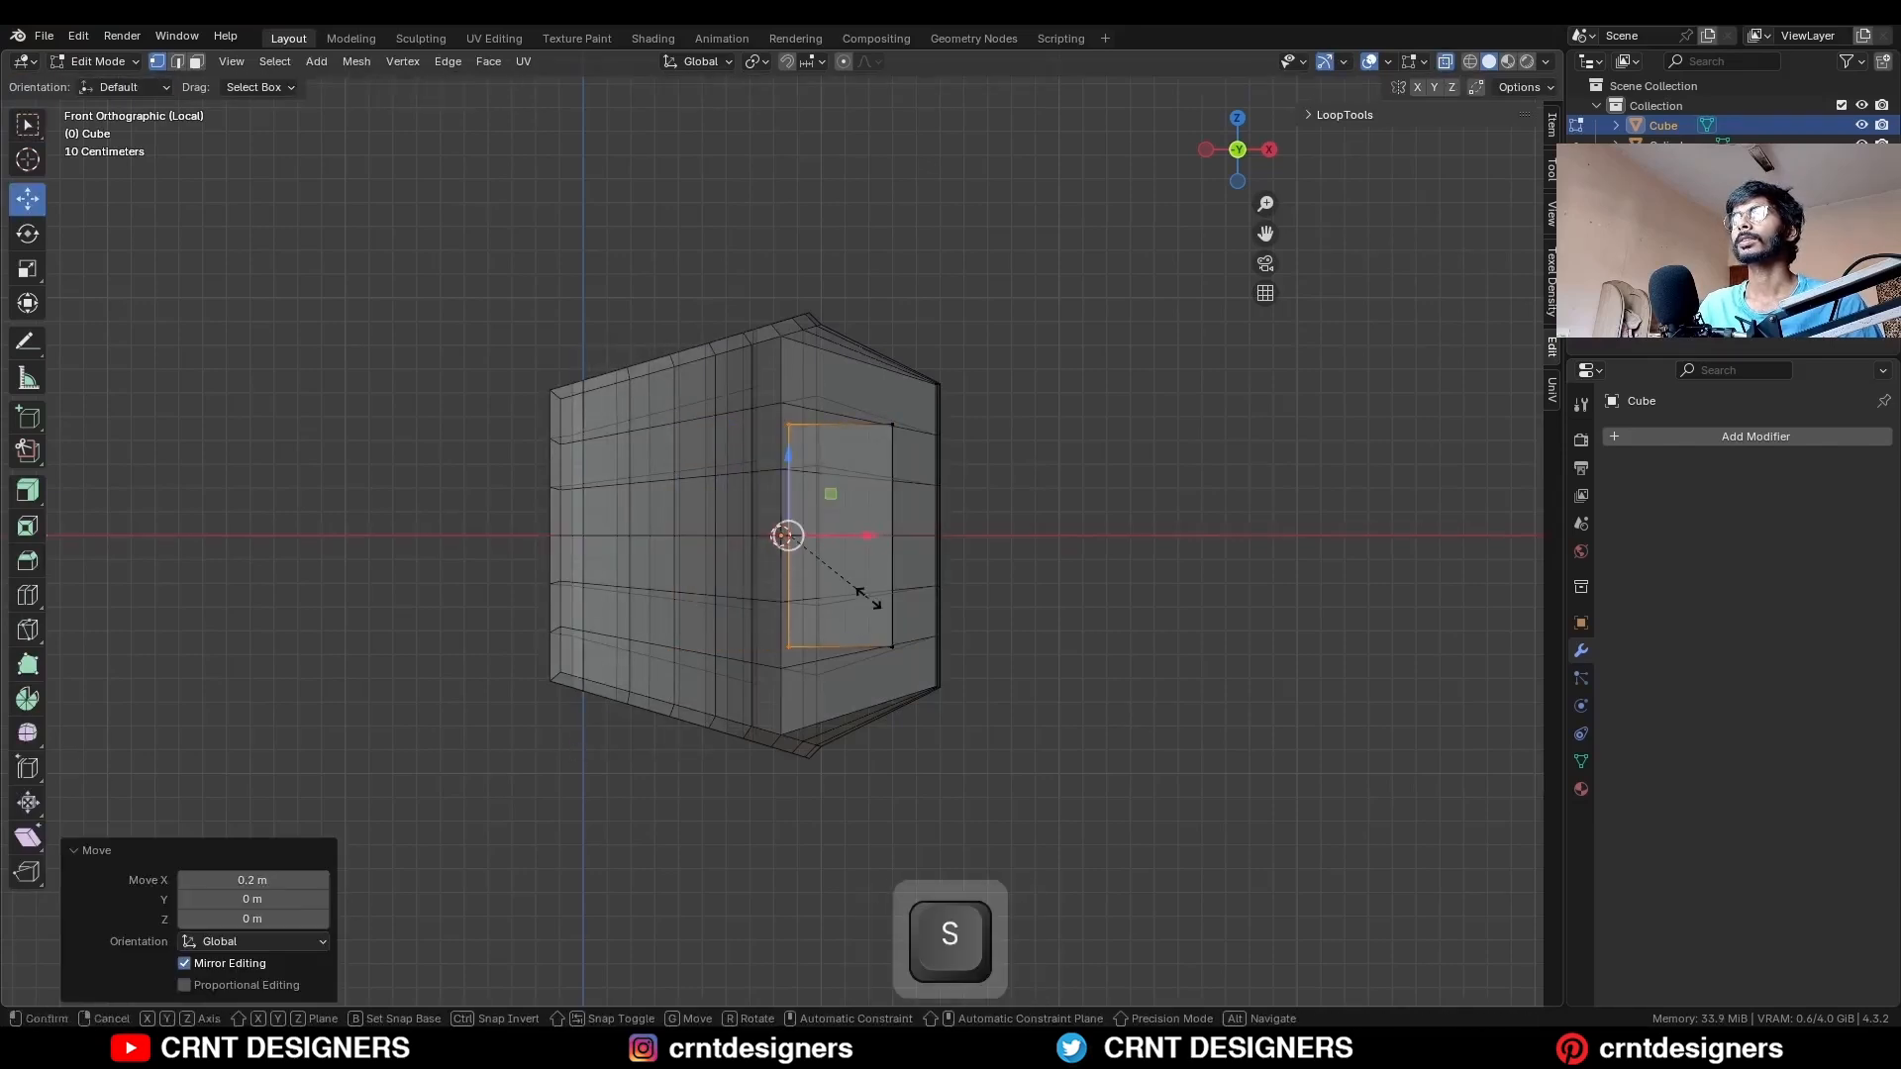
pyautogui.press('z')
pyautogui.click(892, 635)
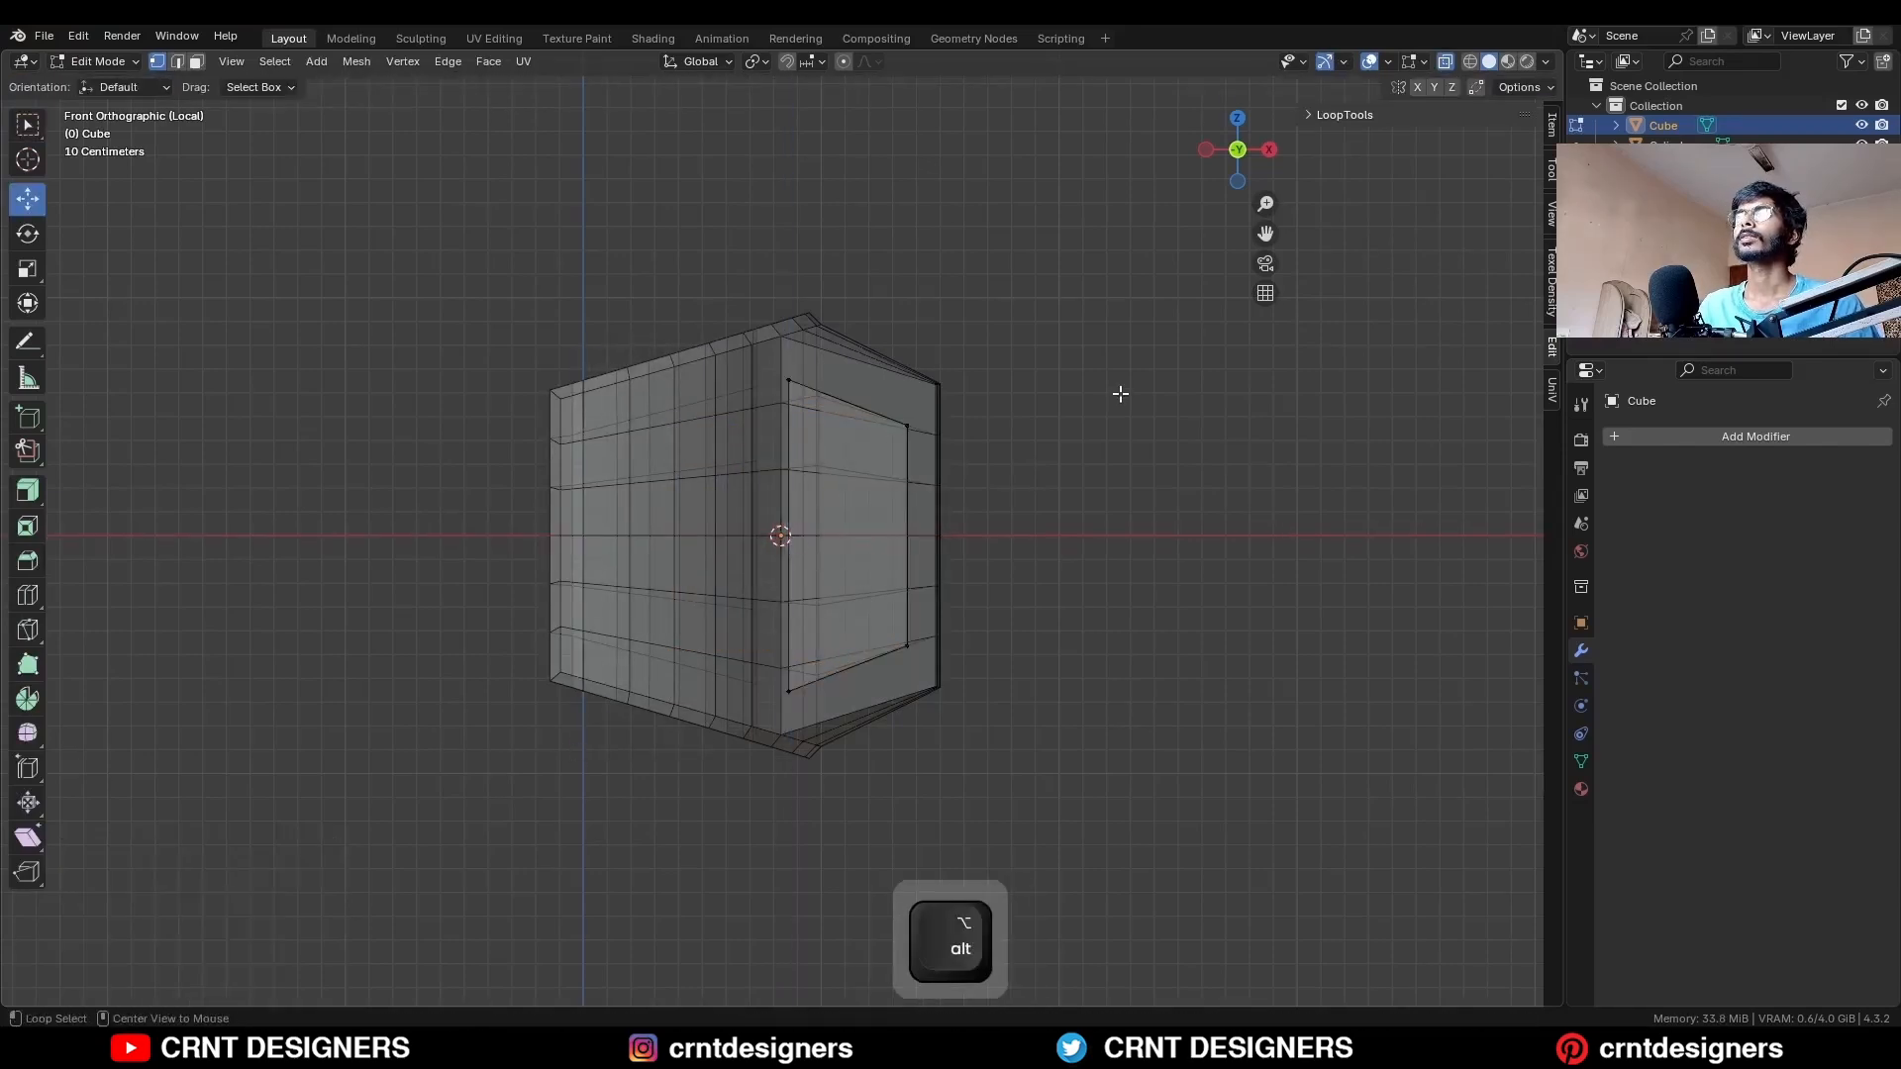
# Scale the whole trapezoidal cube by 1.805 along Y so it extends beyond both sides of the strip.
pyautogui.hotkey('alt', 'z')
pyautogui.press('a')
pyautogui.press('s')
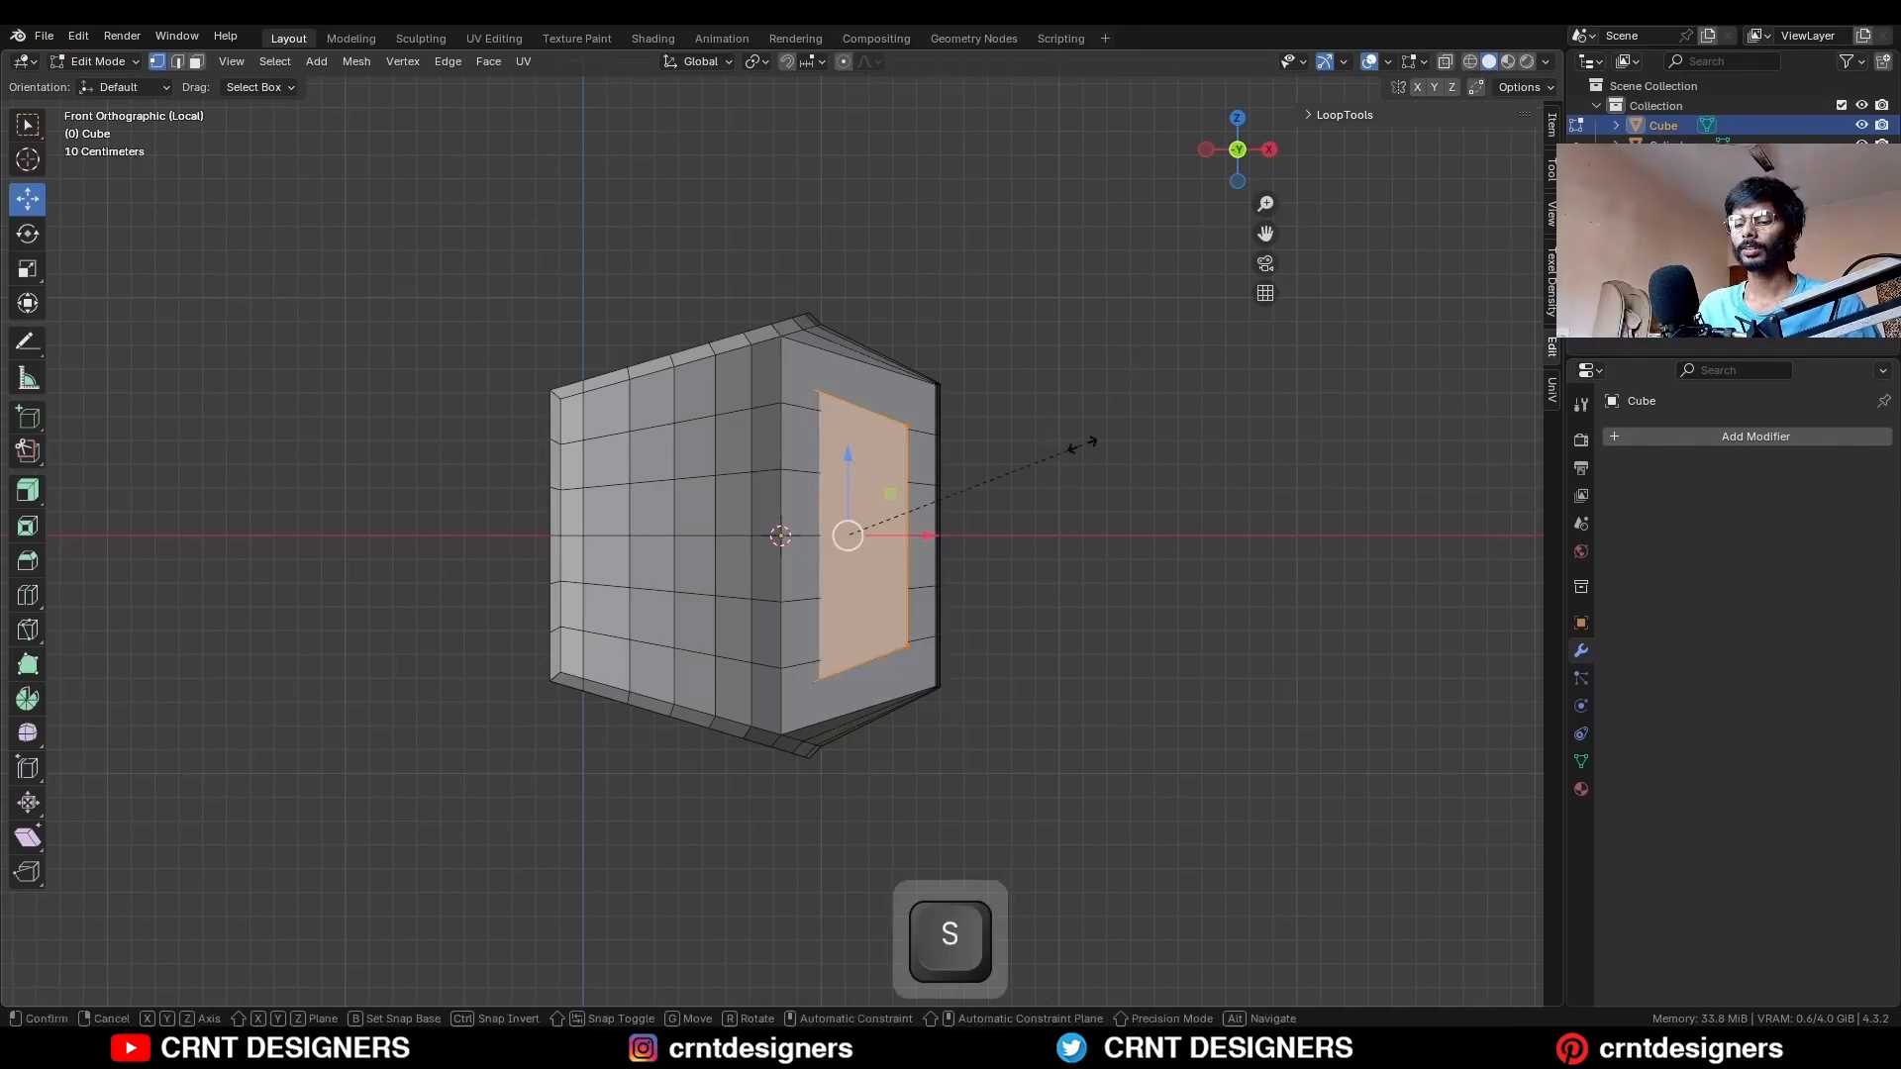
pyautogui.press('y')
pyautogui.click(1177, 399)
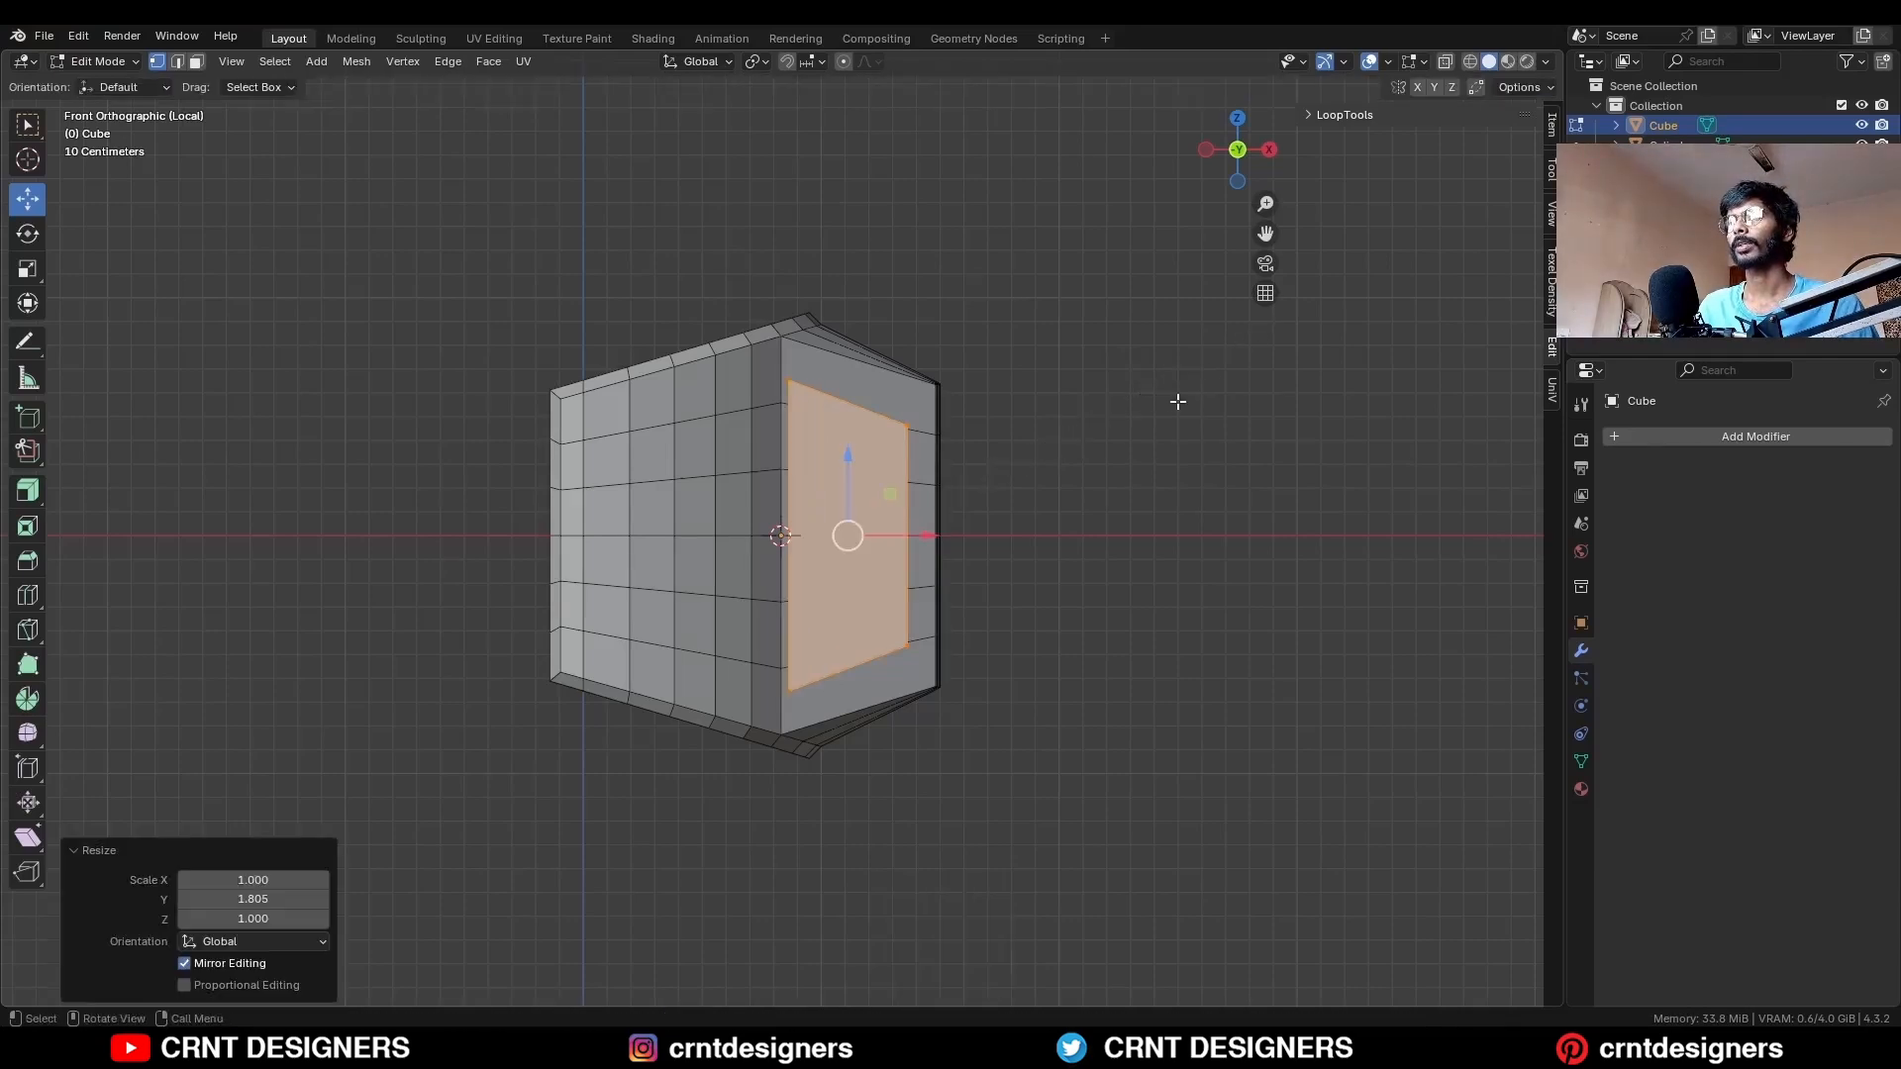
pyautogui.press('i')
pyautogui.click(1062, 485)
# Subtract the trapezoidal cube from the panel with a brush Boolean Difference.
pyautogui.moveTo(1061, 485); pyautogui.dragTo(1019, 462, button='middle')
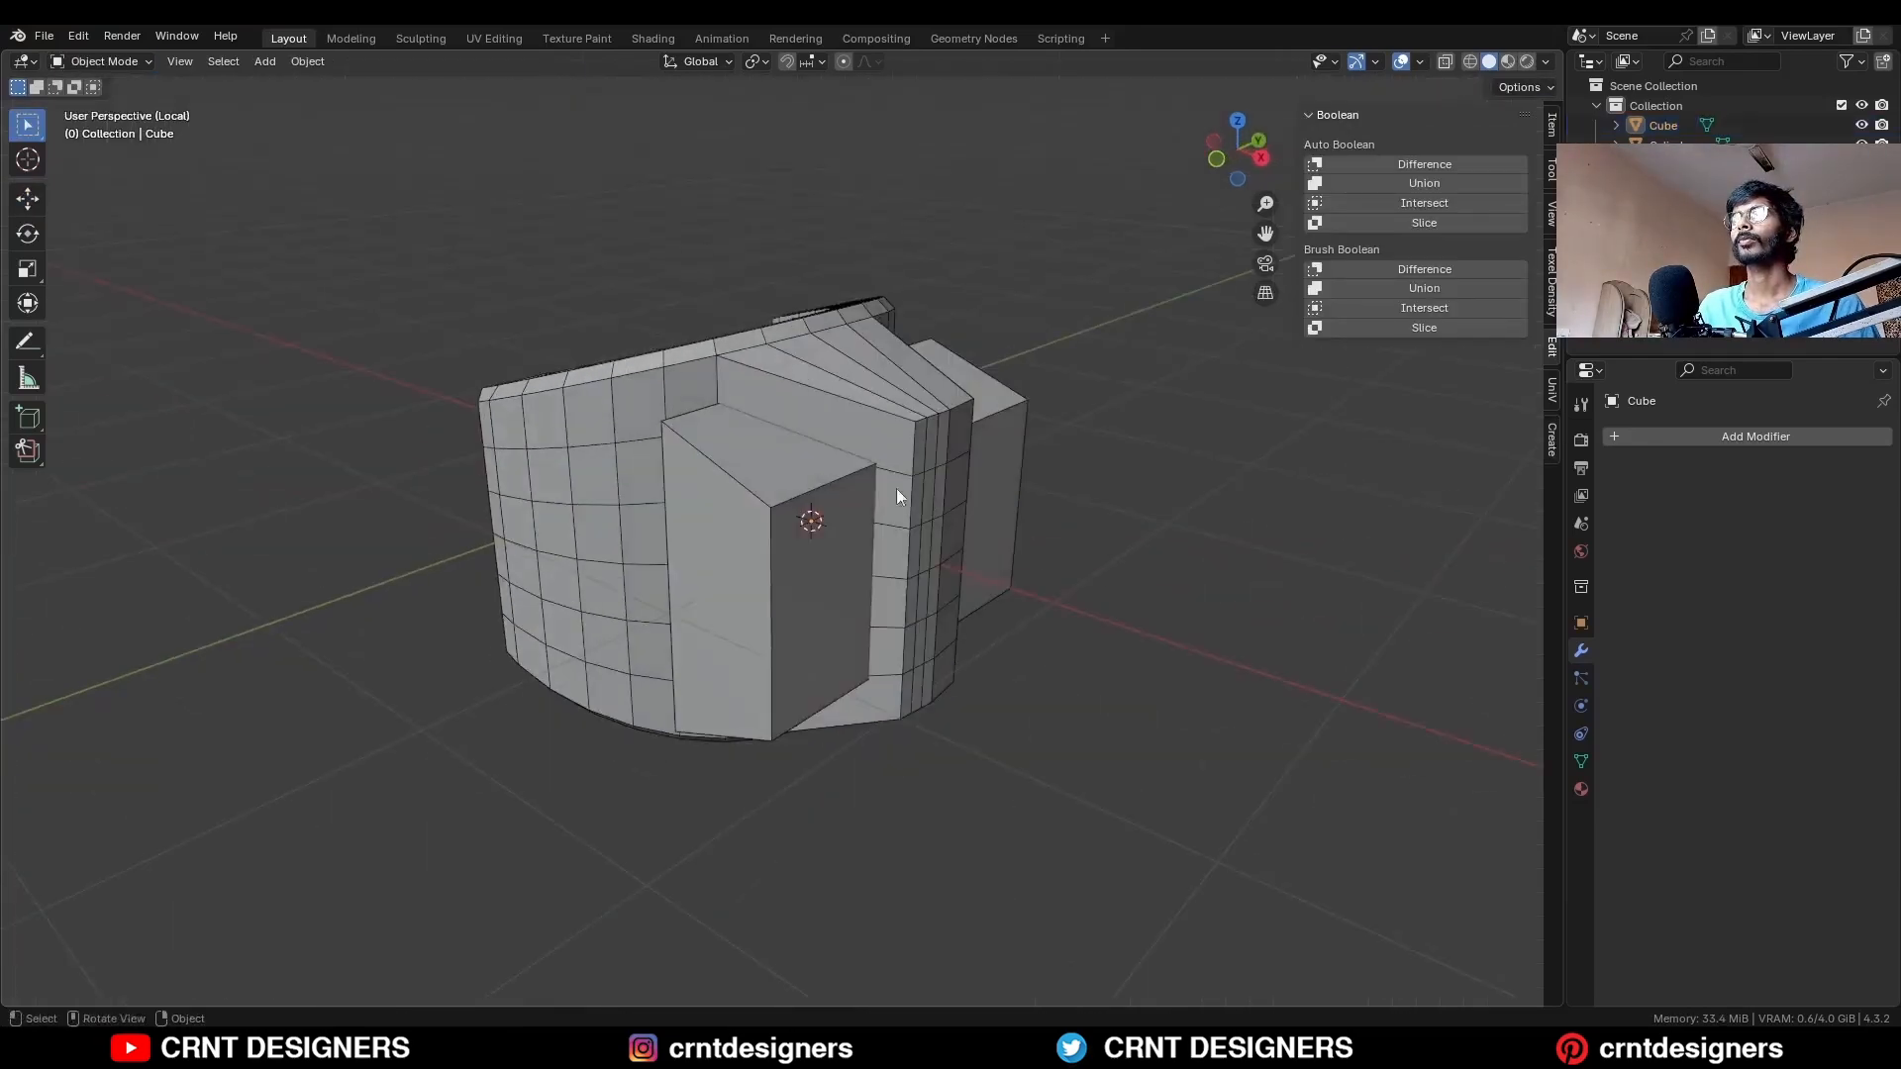
pyautogui.click(698, 500)
pyautogui.keyDown('shift'); pyautogui.click(969, 376); pyautogui.keyUp('shift')
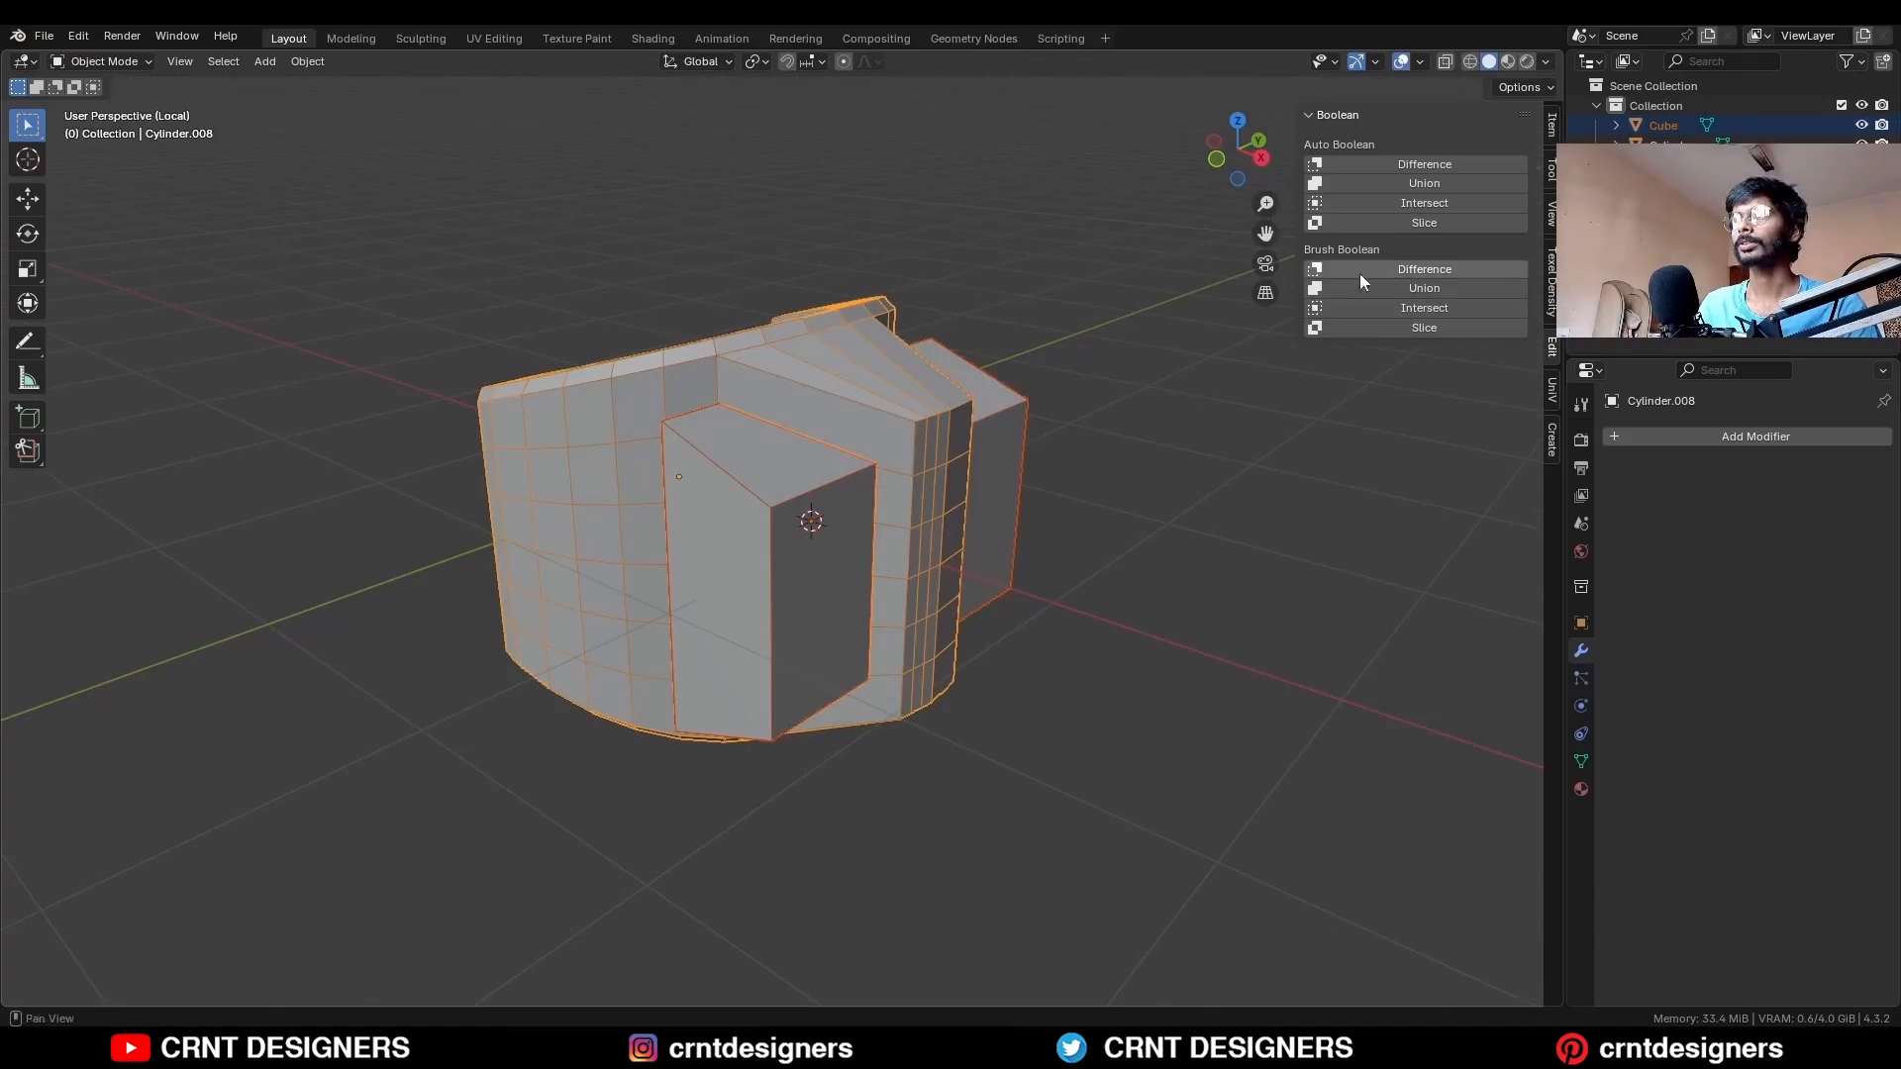
pyautogui.click(1394, 267)
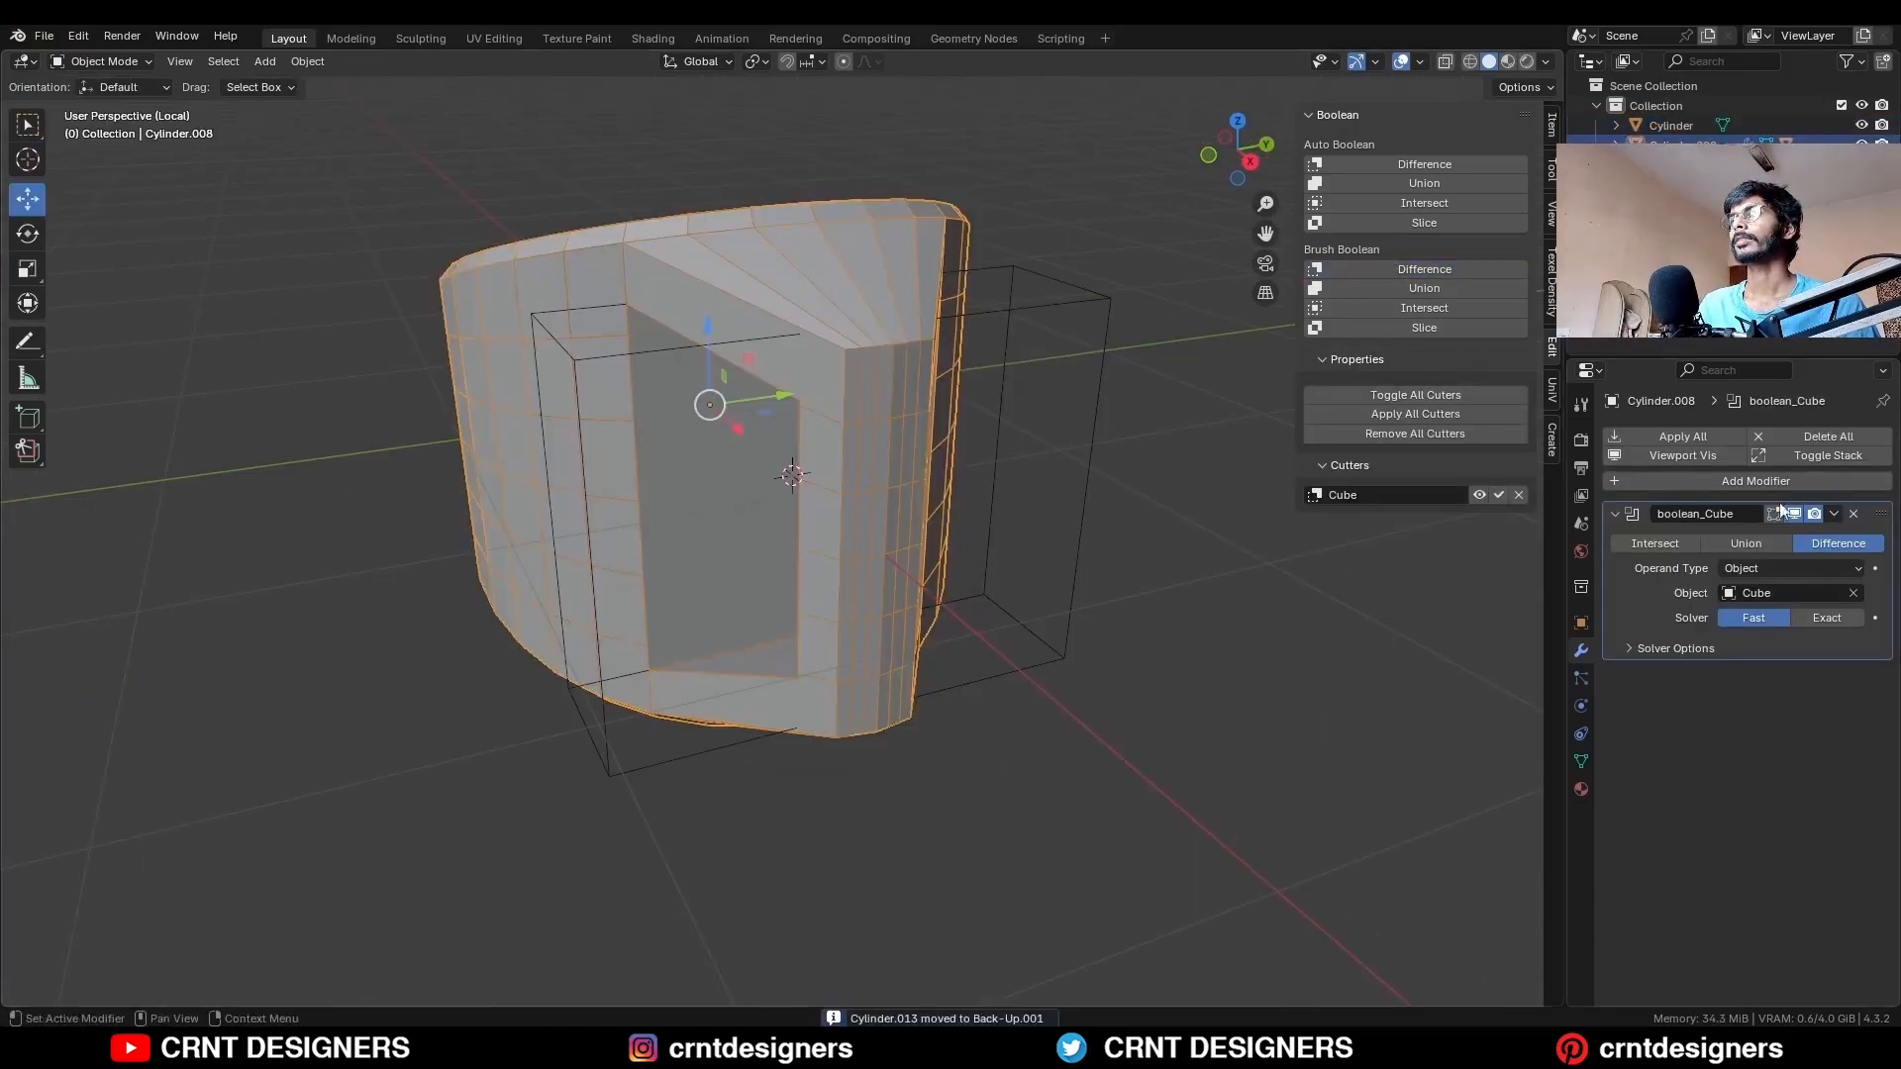
# Apply the Boolean modifier on the panel and hide the trapezoidal cutter cube.
pyautogui.click(1834, 514)
pyautogui.click(1832, 532)
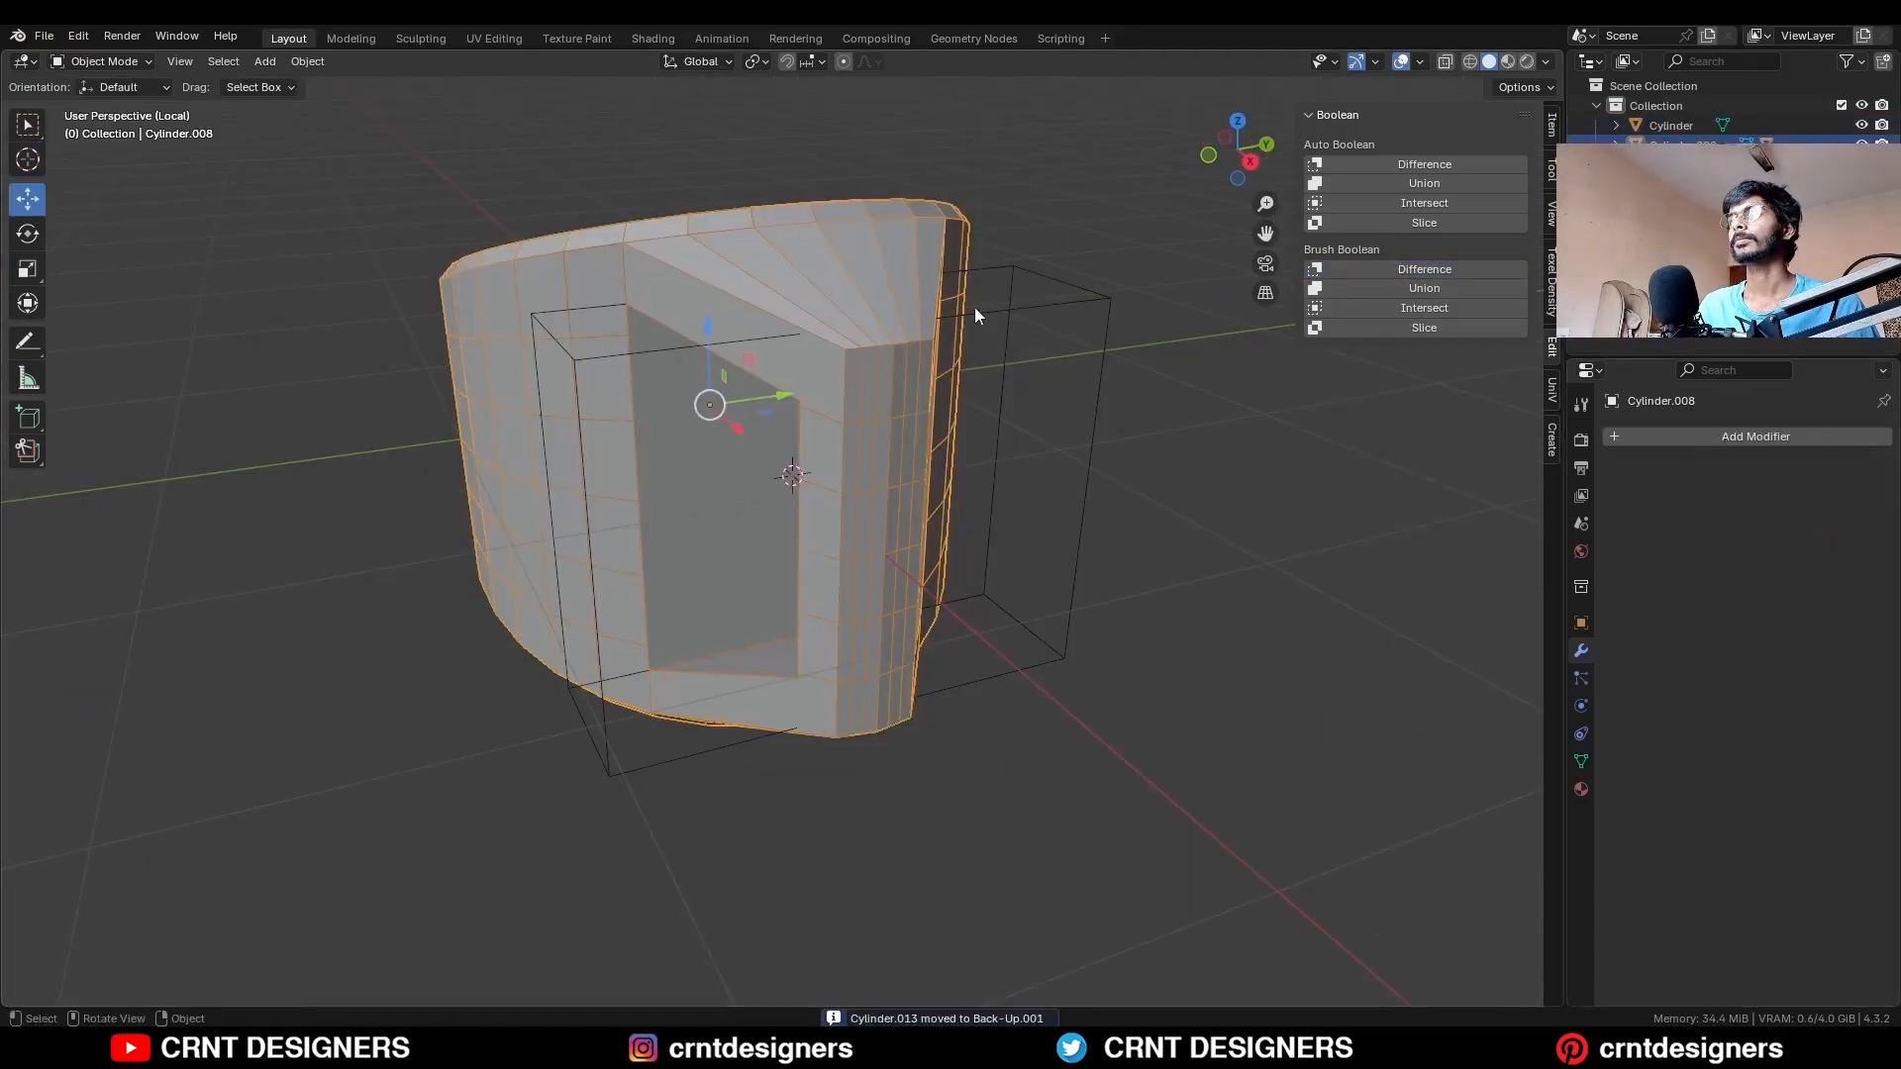
pyautogui.click(1056, 301)
pyautogui.press('h')
# Merge all of the panel's vertices by distance in Edit Mode.
pyautogui.click(931, 420)
pyautogui.press('Tab')
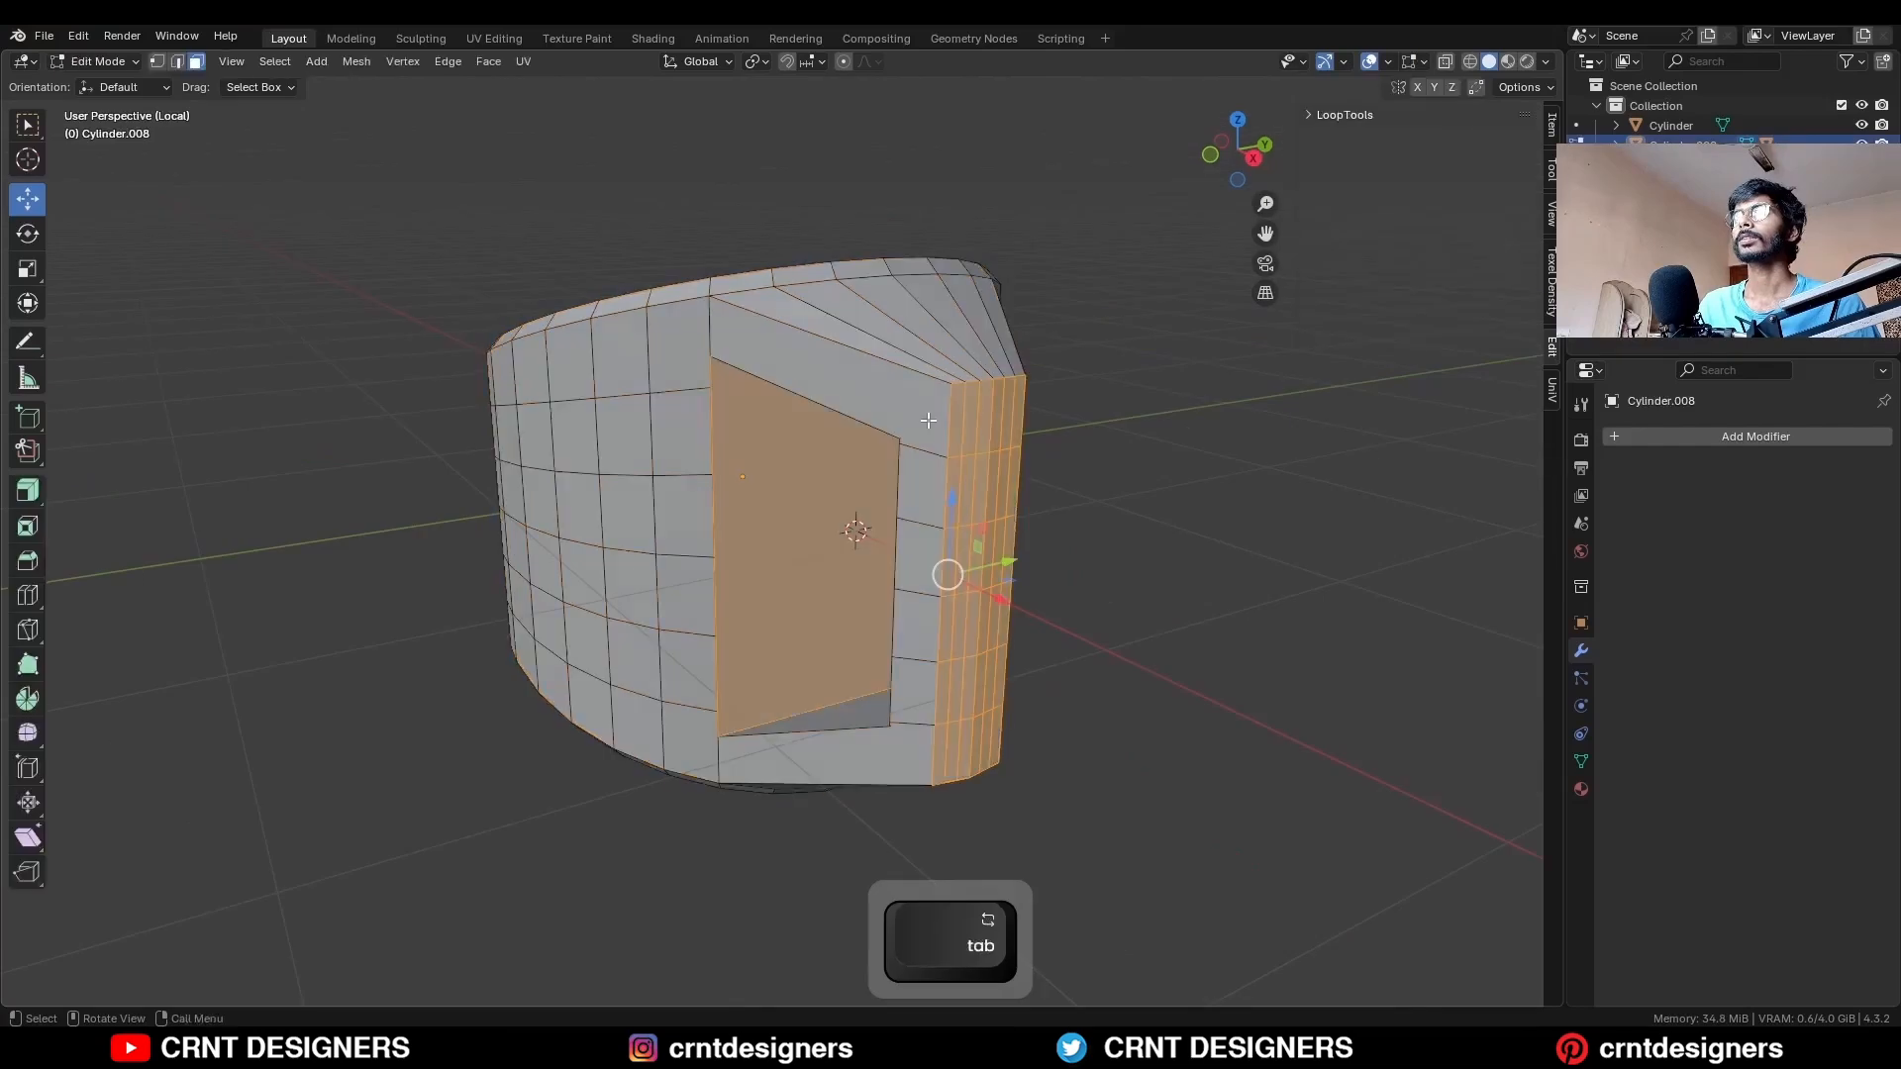
pyautogui.press('a')
pyautogui.press('m')
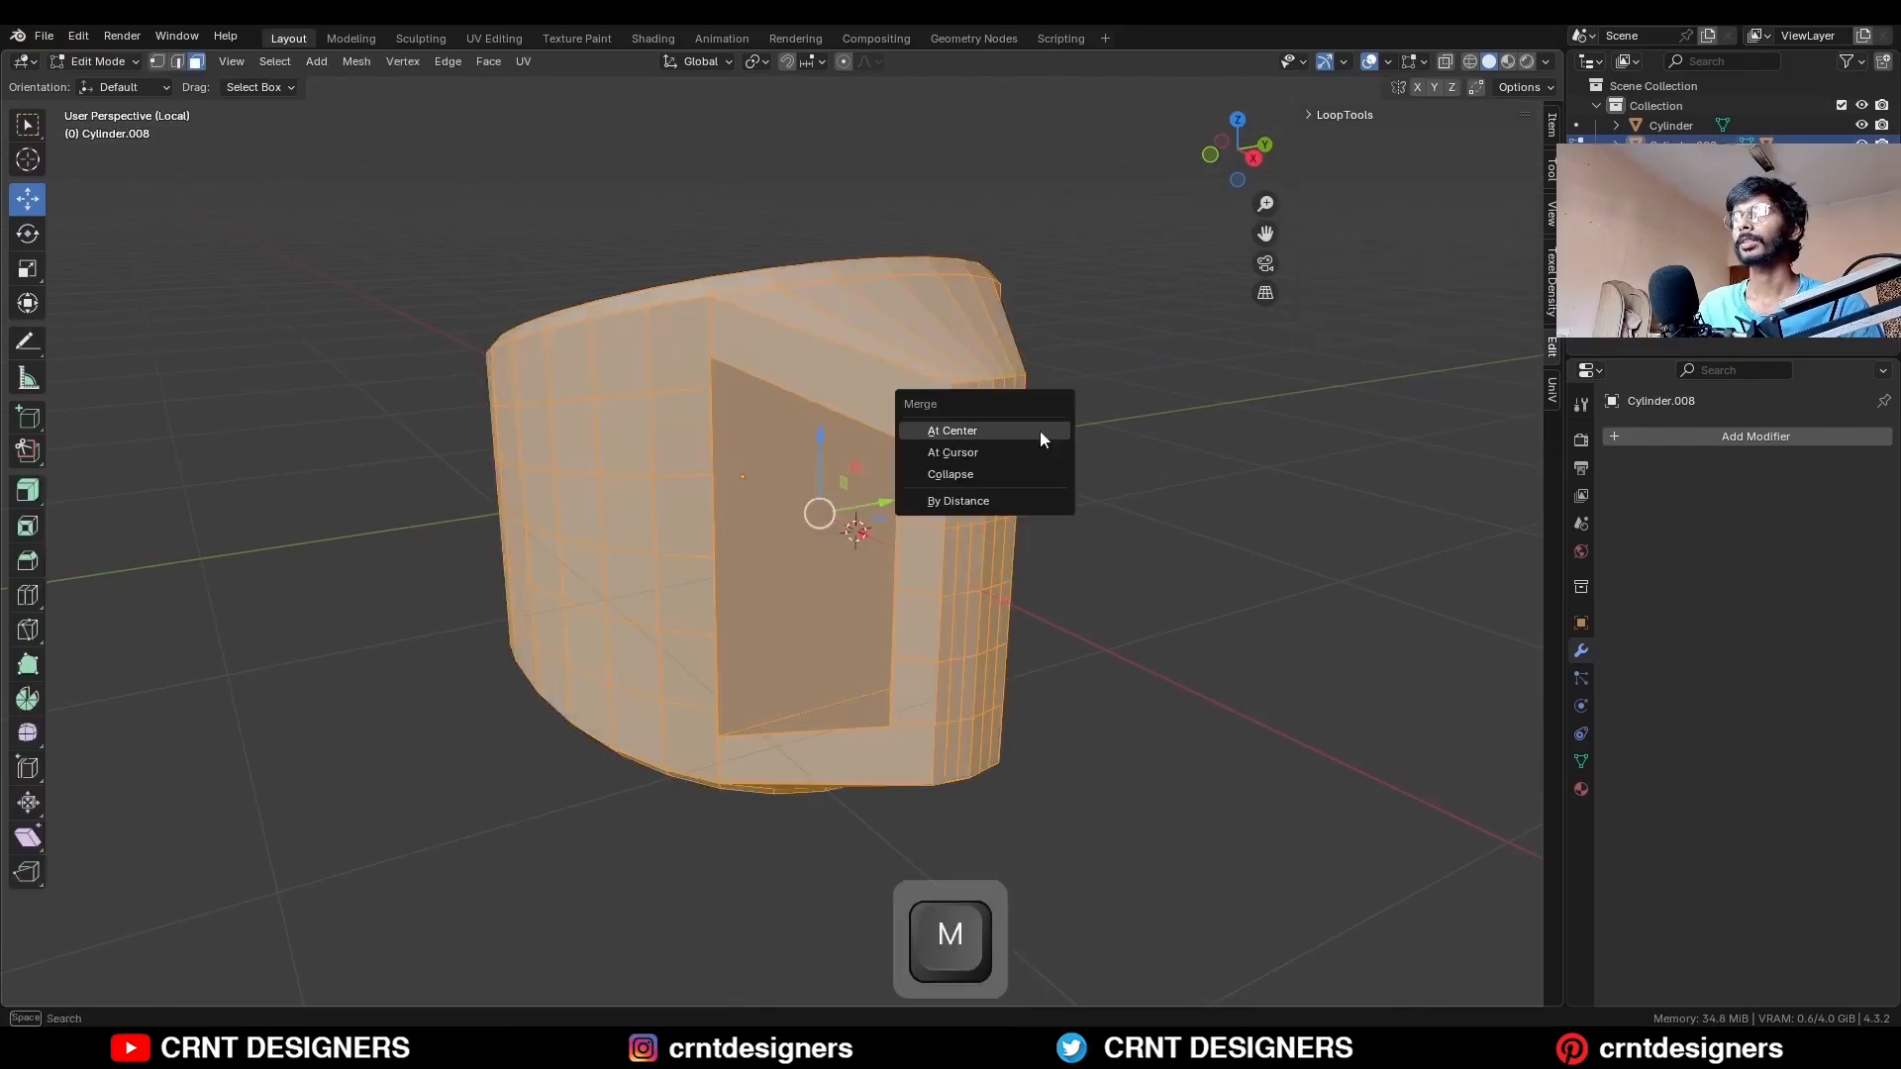
pyautogui.click(1019, 509)
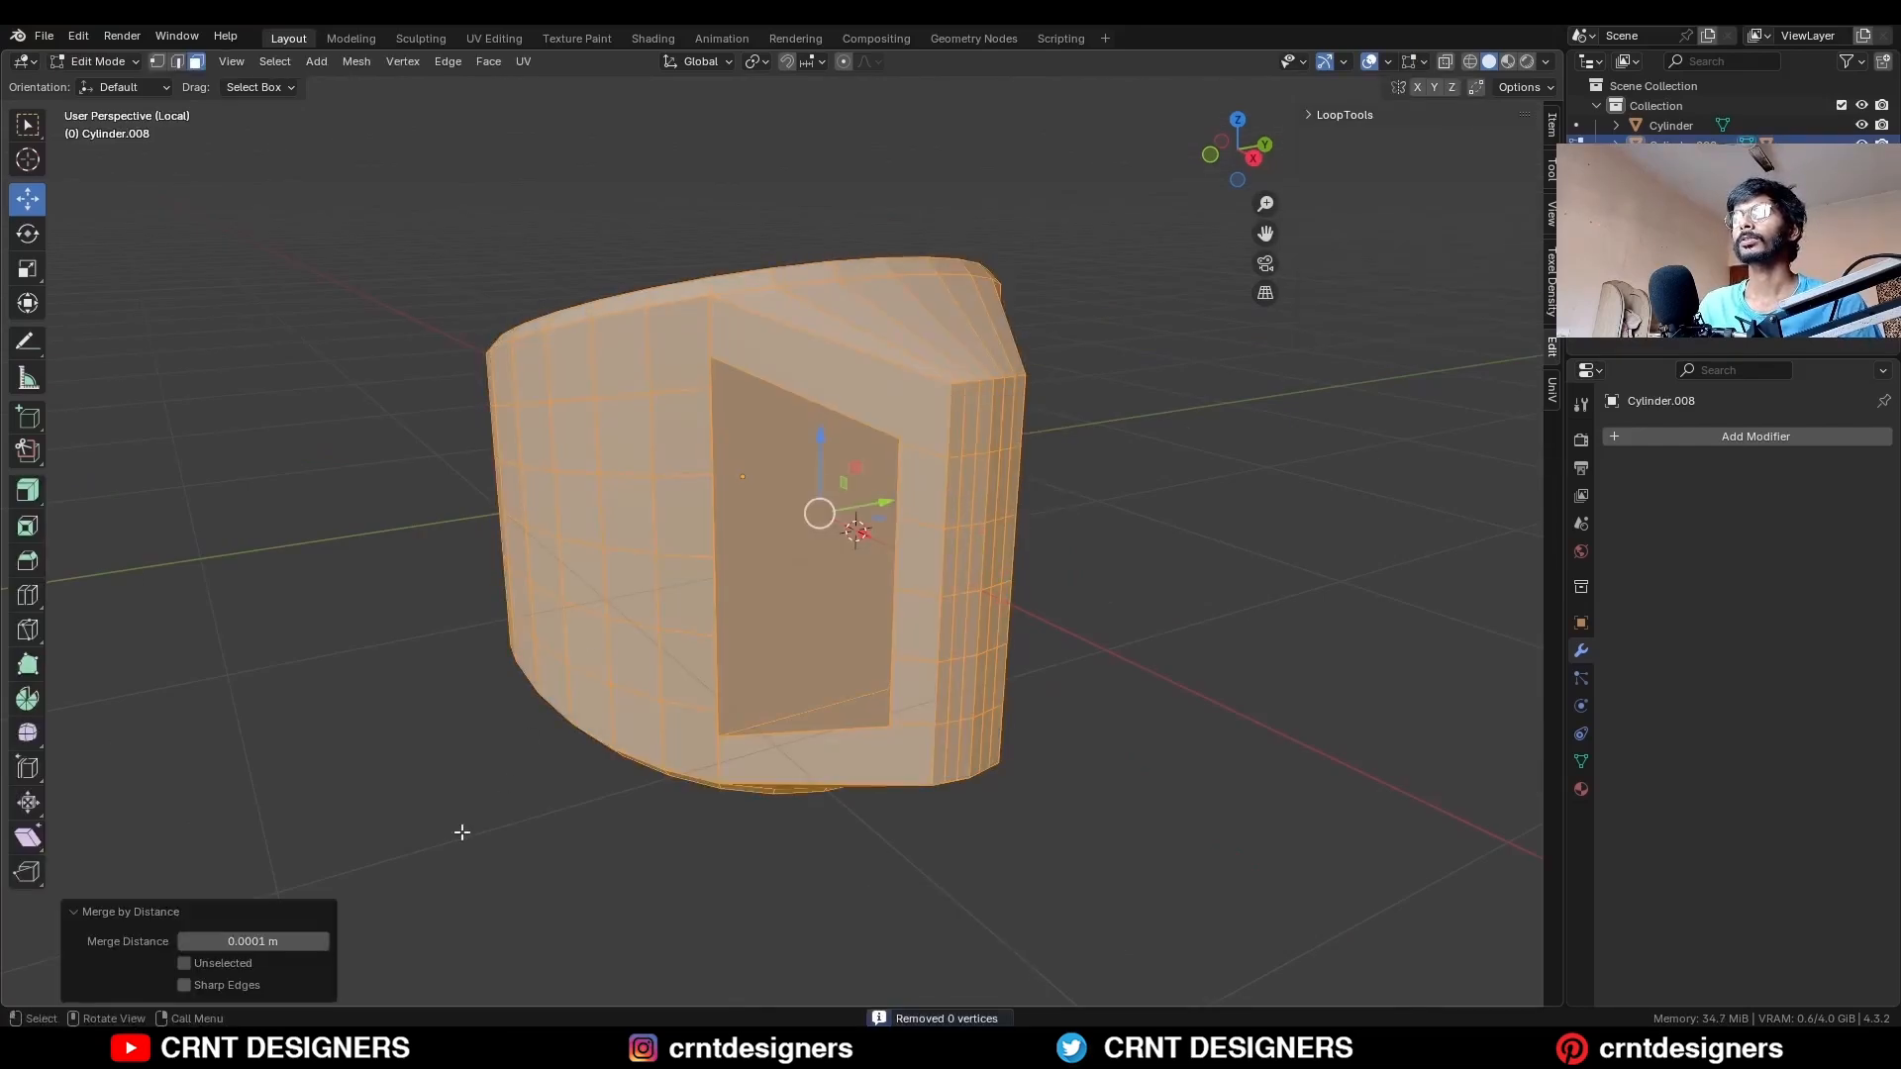
pyautogui.click(319, 941)
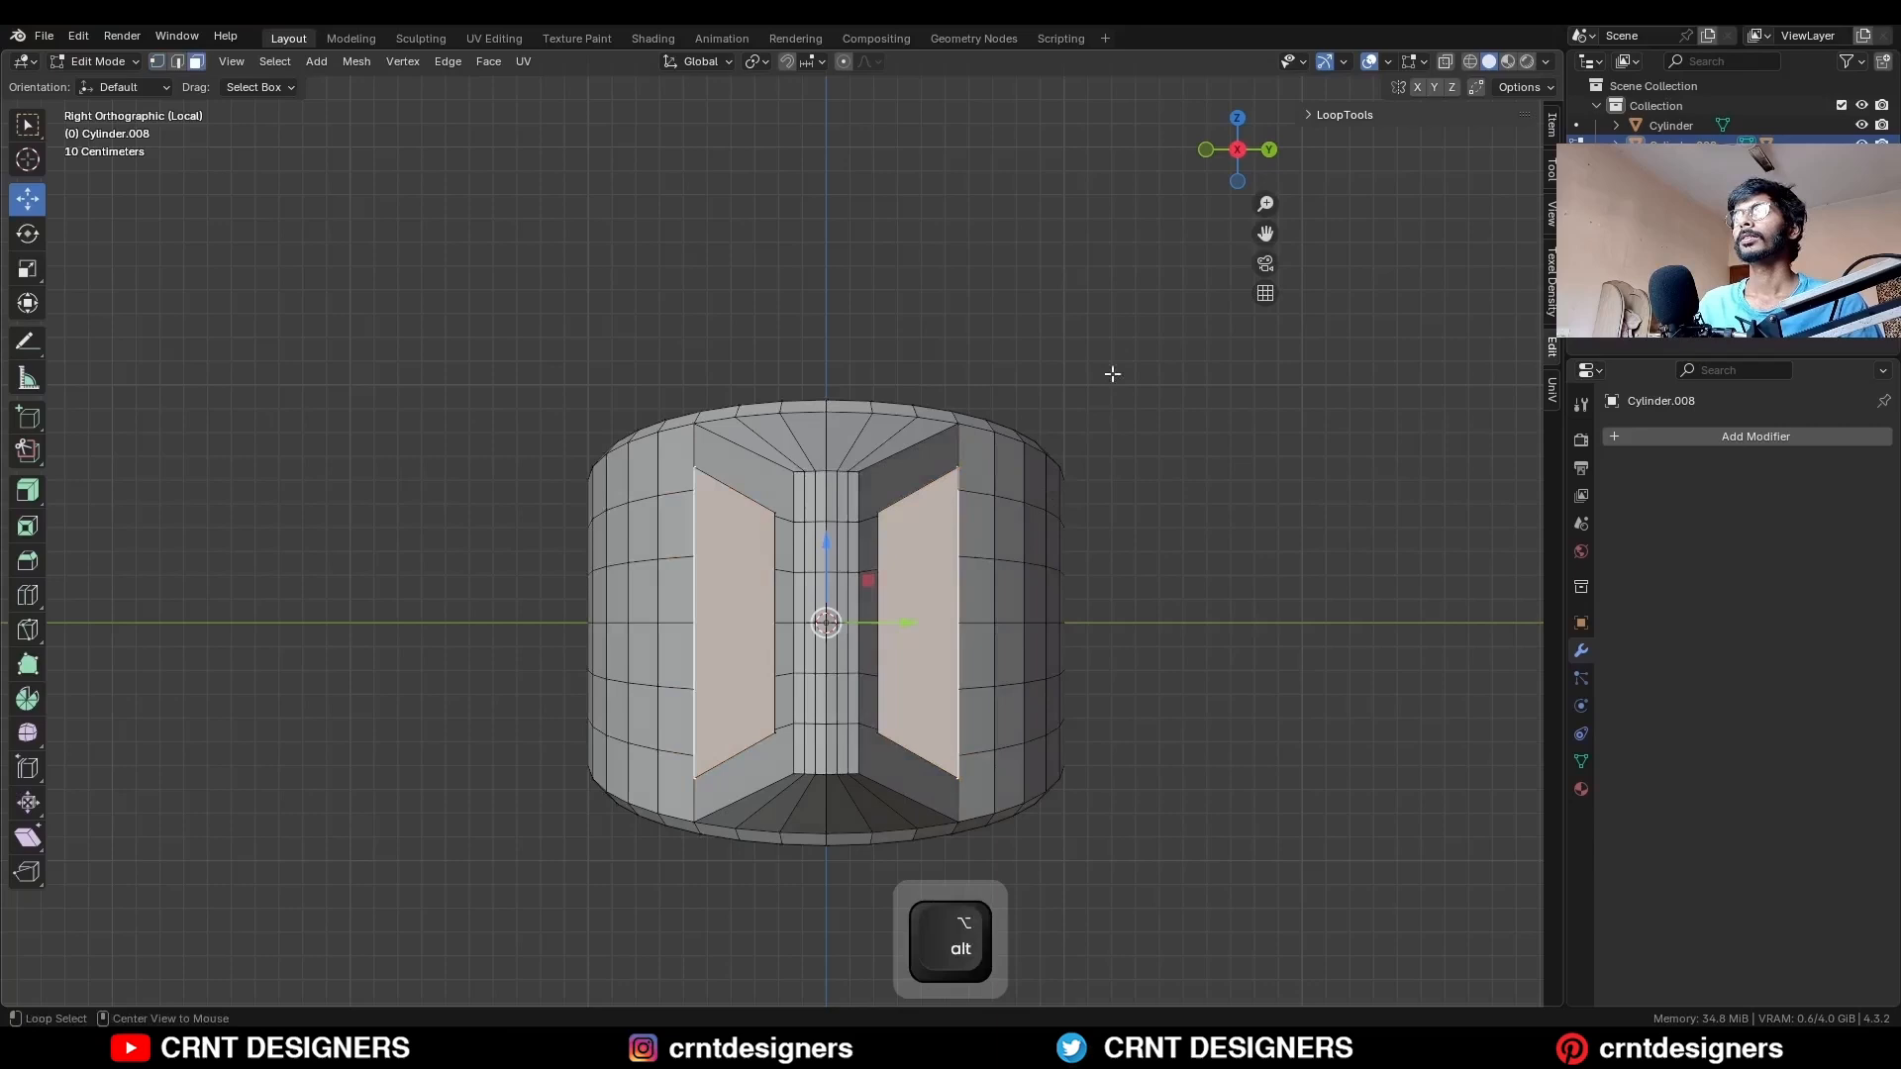
# Delete the panel's faces on the positive Y half, using X-ray in the right orthographic view.
pyautogui.hotkey('alt', 'z')
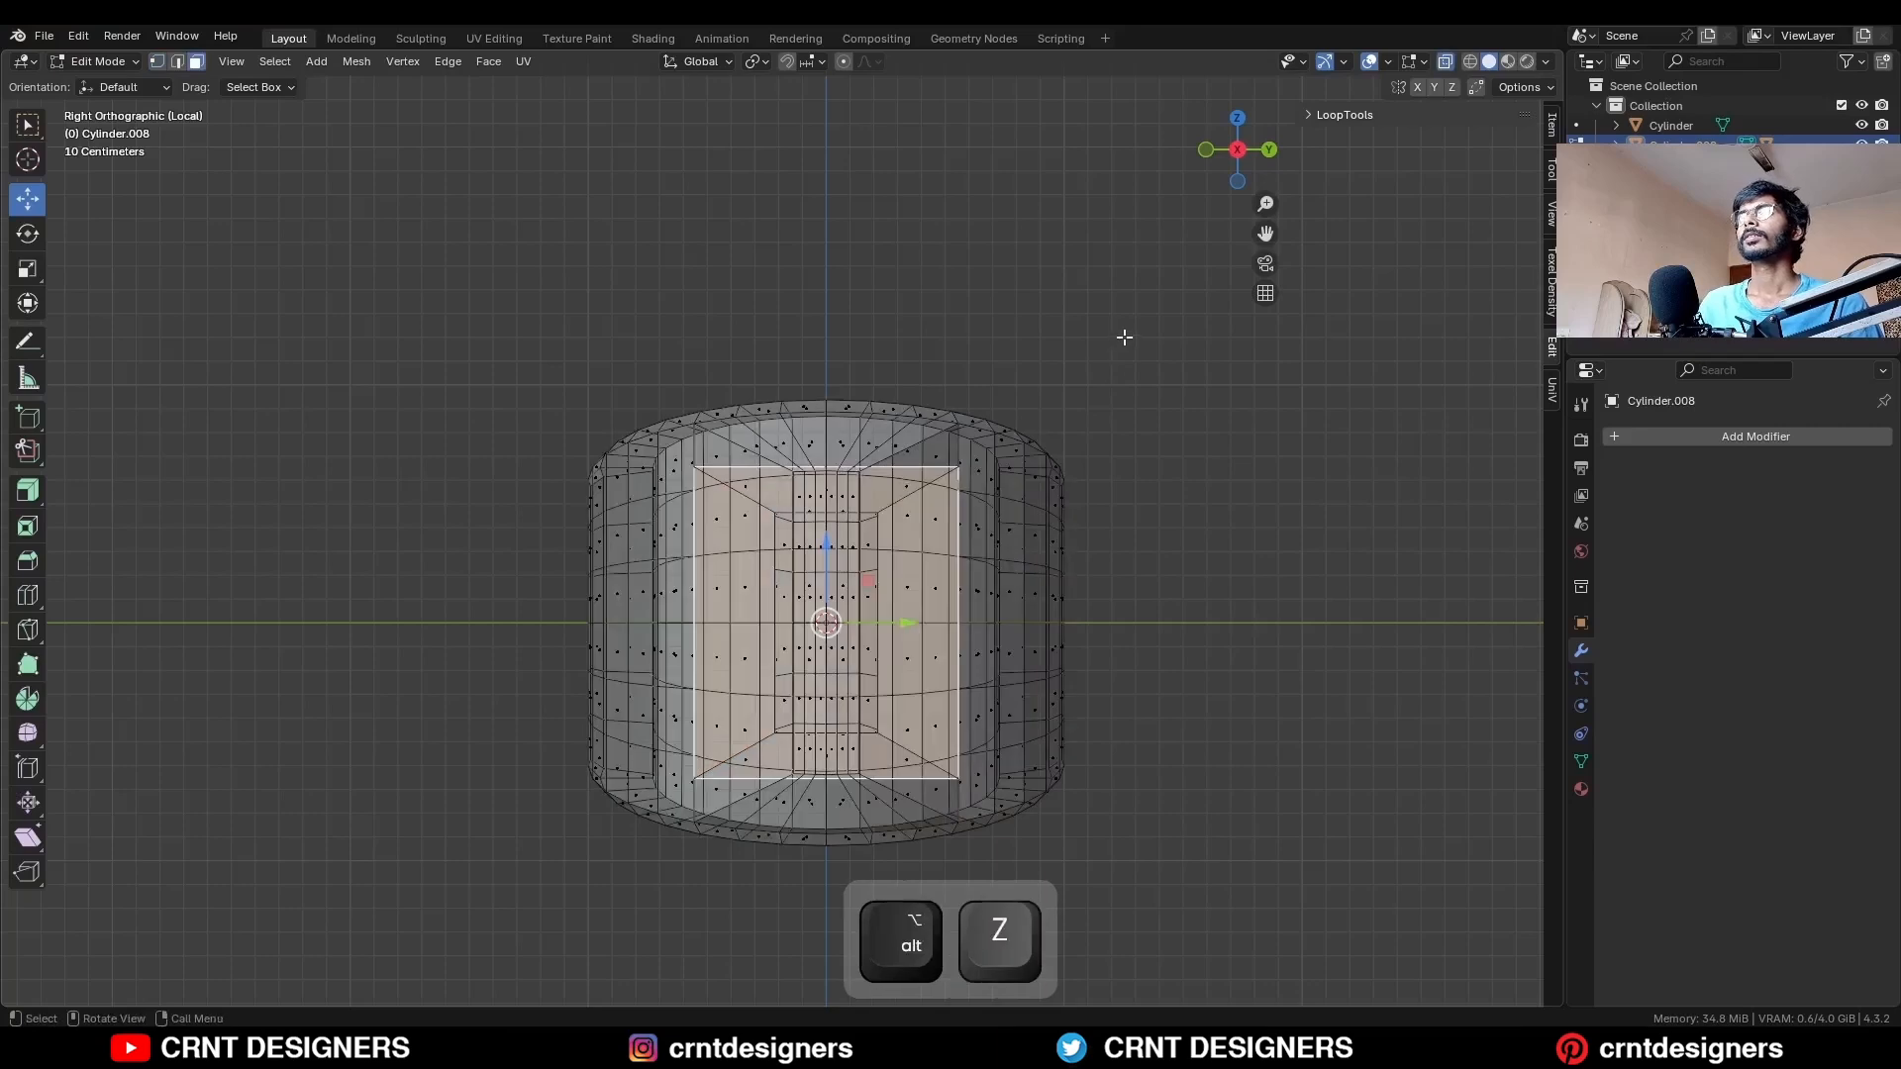
pyautogui.press('3')
pyautogui.moveTo(1165, 240); pyautogui.dragTo(823, 891)
pyautogui.press('x')
pyautogui.click(992, 626)
pyautogui.hotkey('alt', 'z')
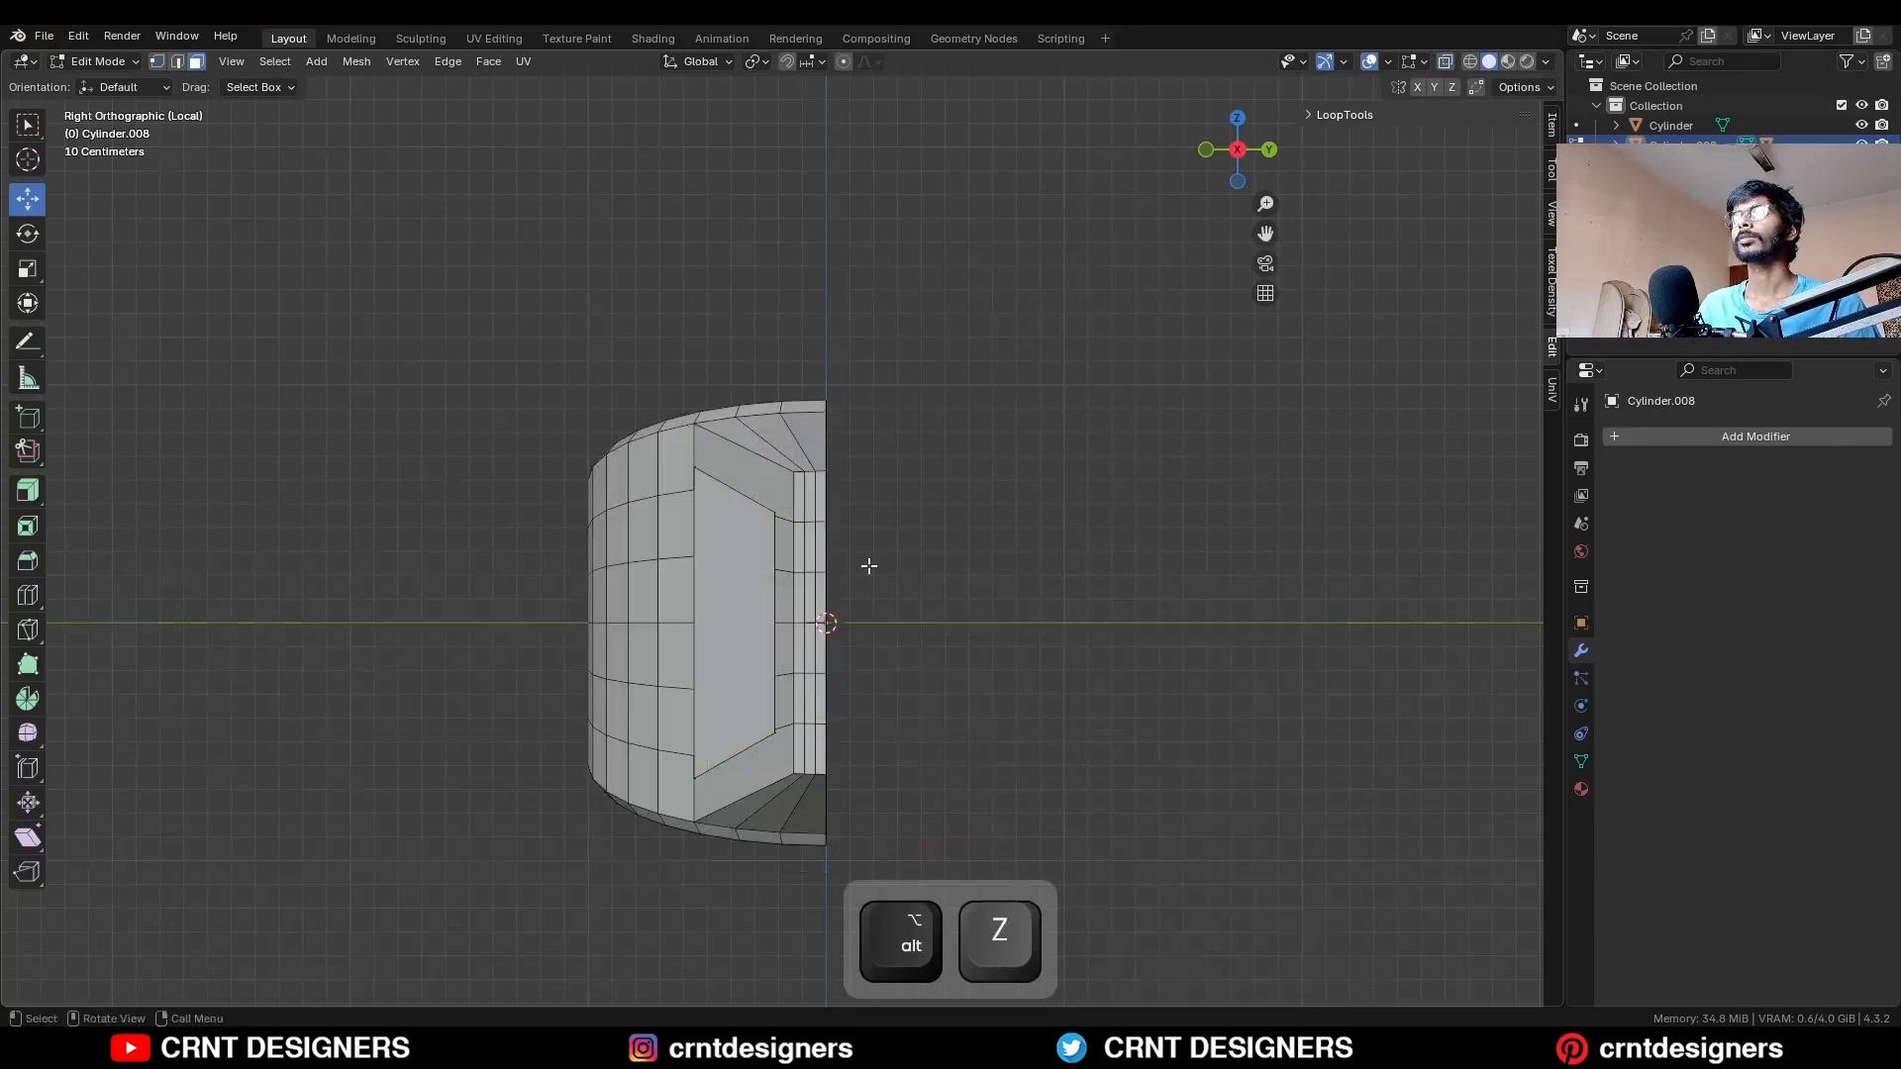
# Connect the cutout's corner vertices to the matching outer corners of the strip's end bar.
pyautogui.press('1')
pyautogui.moveTo(866, 564); pyautogui.dragTo(1053, 369, button='middle')
pyautogui.click(1095, 517)
pyautogui.press('j')
pyautogui.moveTo(1040, 471); pyautogui.dragTo(1119, 462, button='middle')
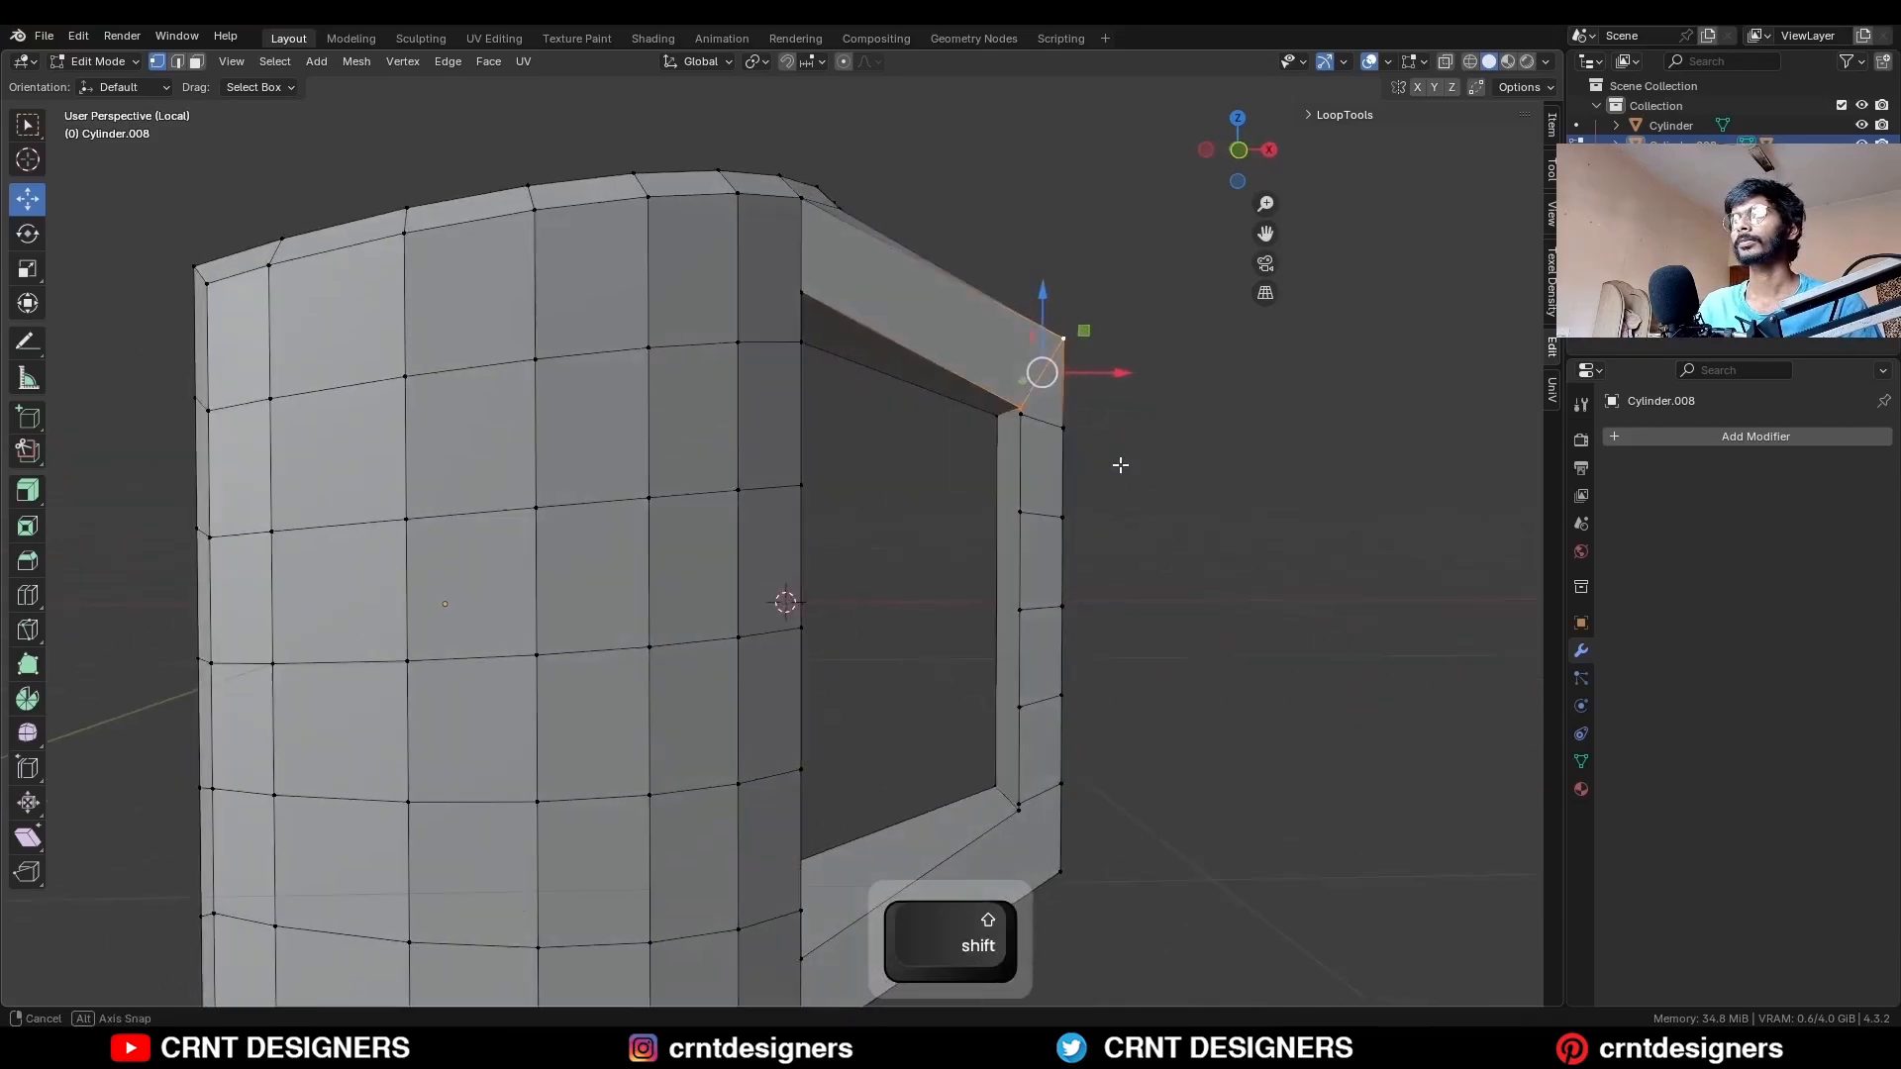
# Dissolve the horizontal edge loops above and below the middle of the strip's end bar, keeping only the middle one.
pyautogui.press('2')
pyautogui.hotkey('ctrl', 'x')
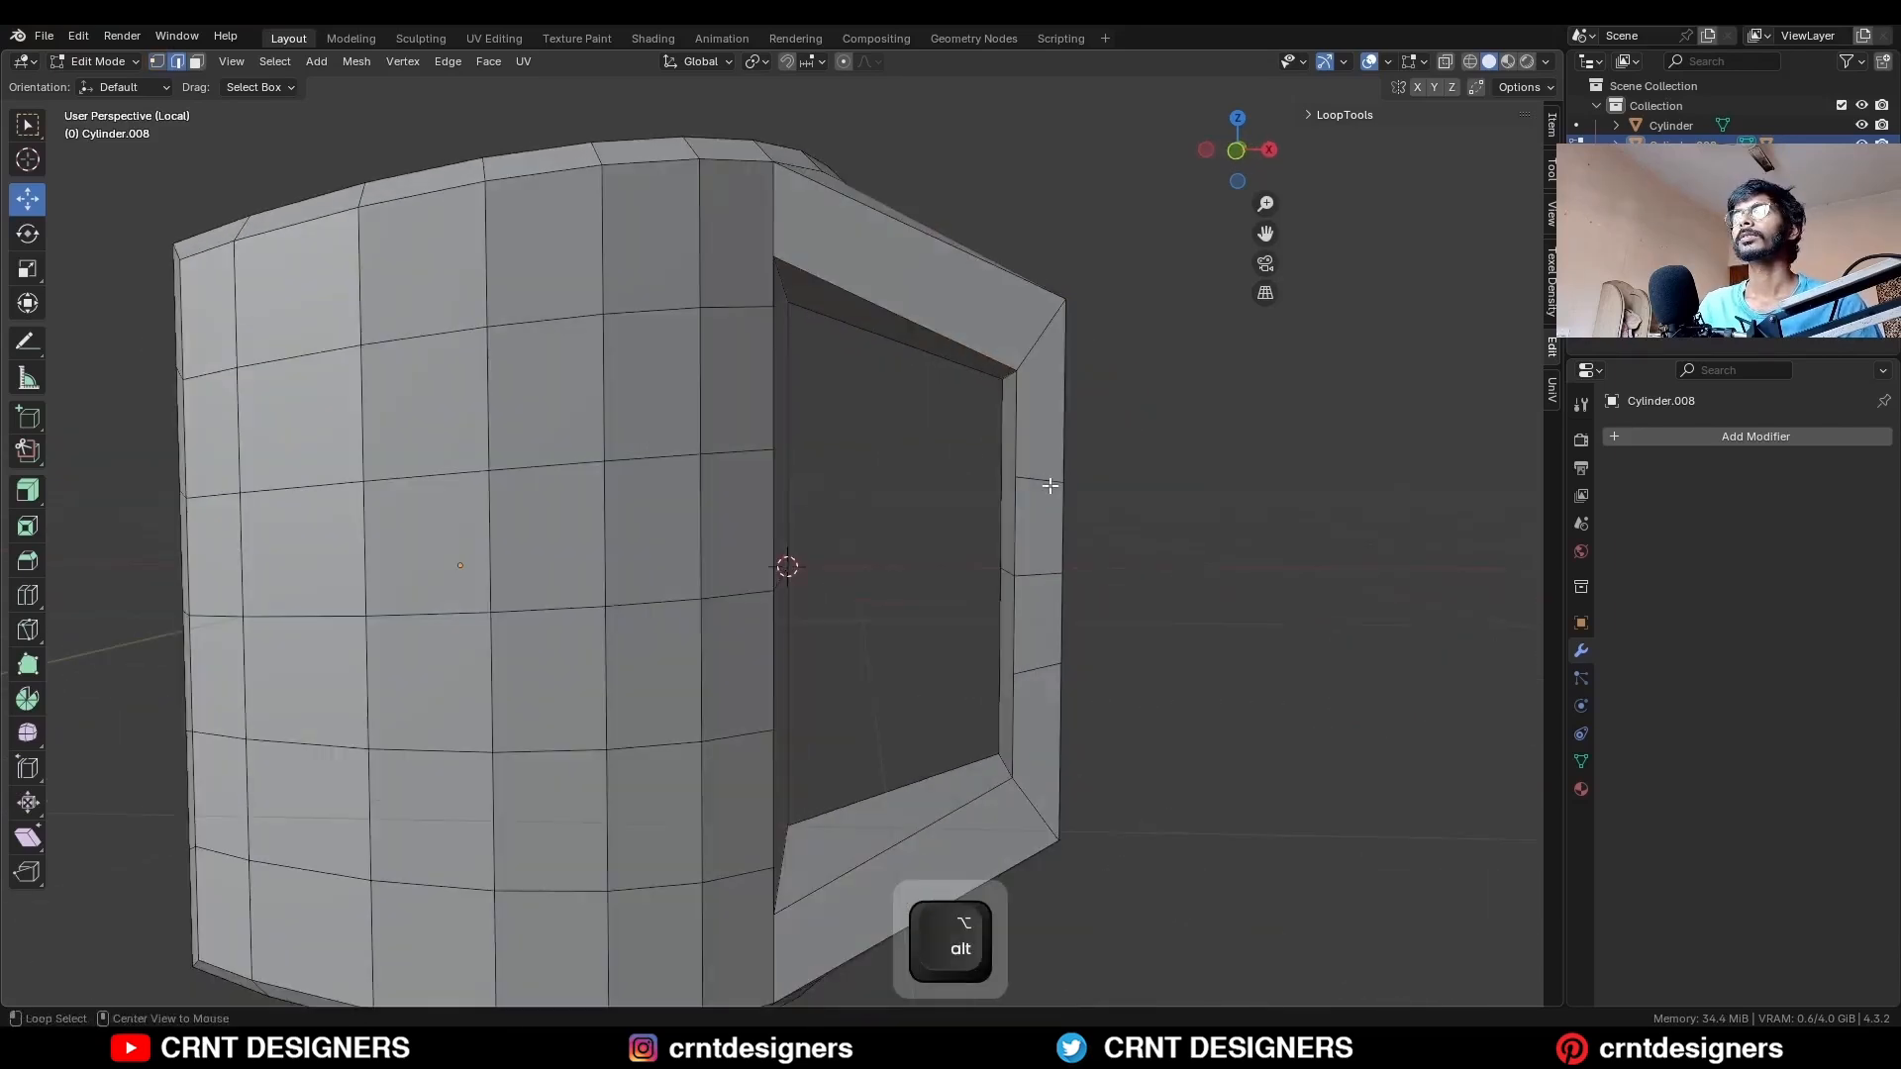
pyautogui.keyDown('alt'); pyautogui.keyDown('shift'); pyautogui.click(1034, 671); pyautogui.keyUp('shift'); pyautogui.keyUp('alt')
pyautogui.moveTo(1142, 543); pyautogui.dragTo(1063, 564, button='middle')
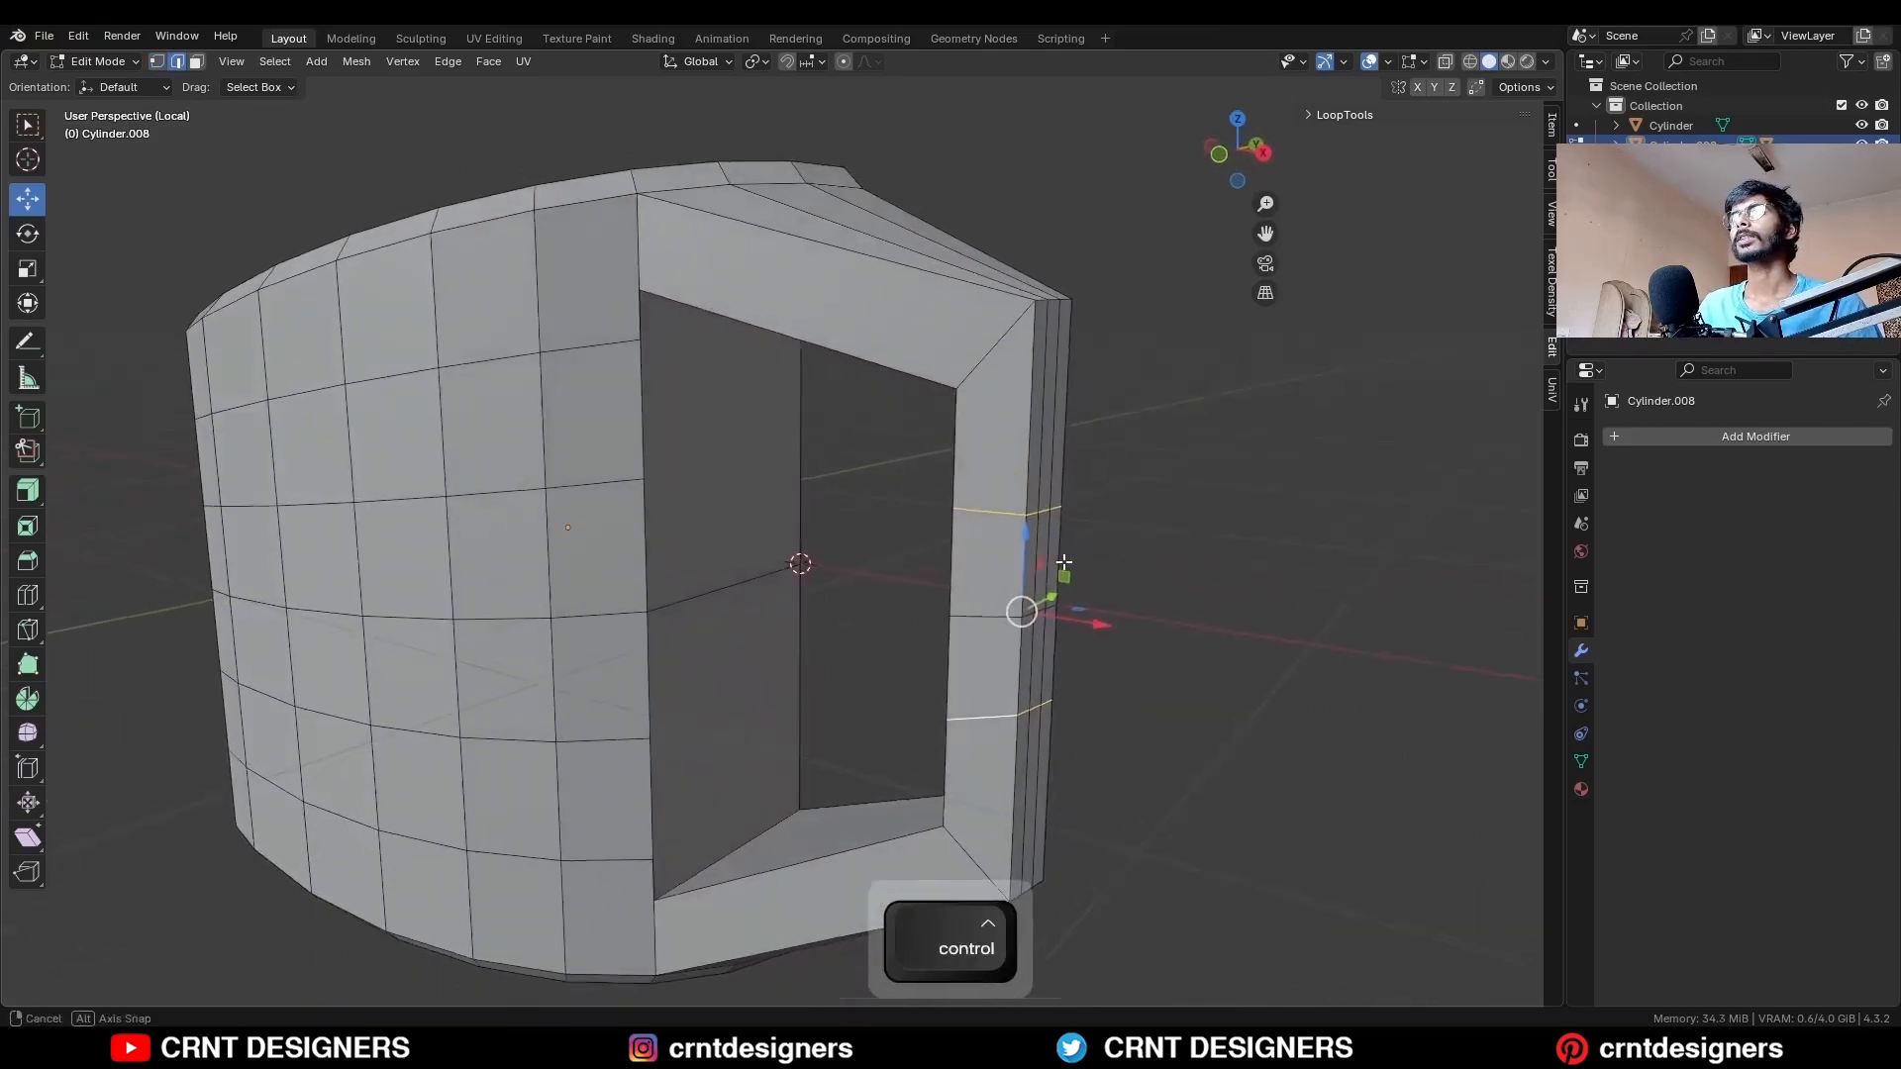
pyautogui.hotkey('ctrl', 'x')
pyautogui.scroll(-1, 1176, 322)
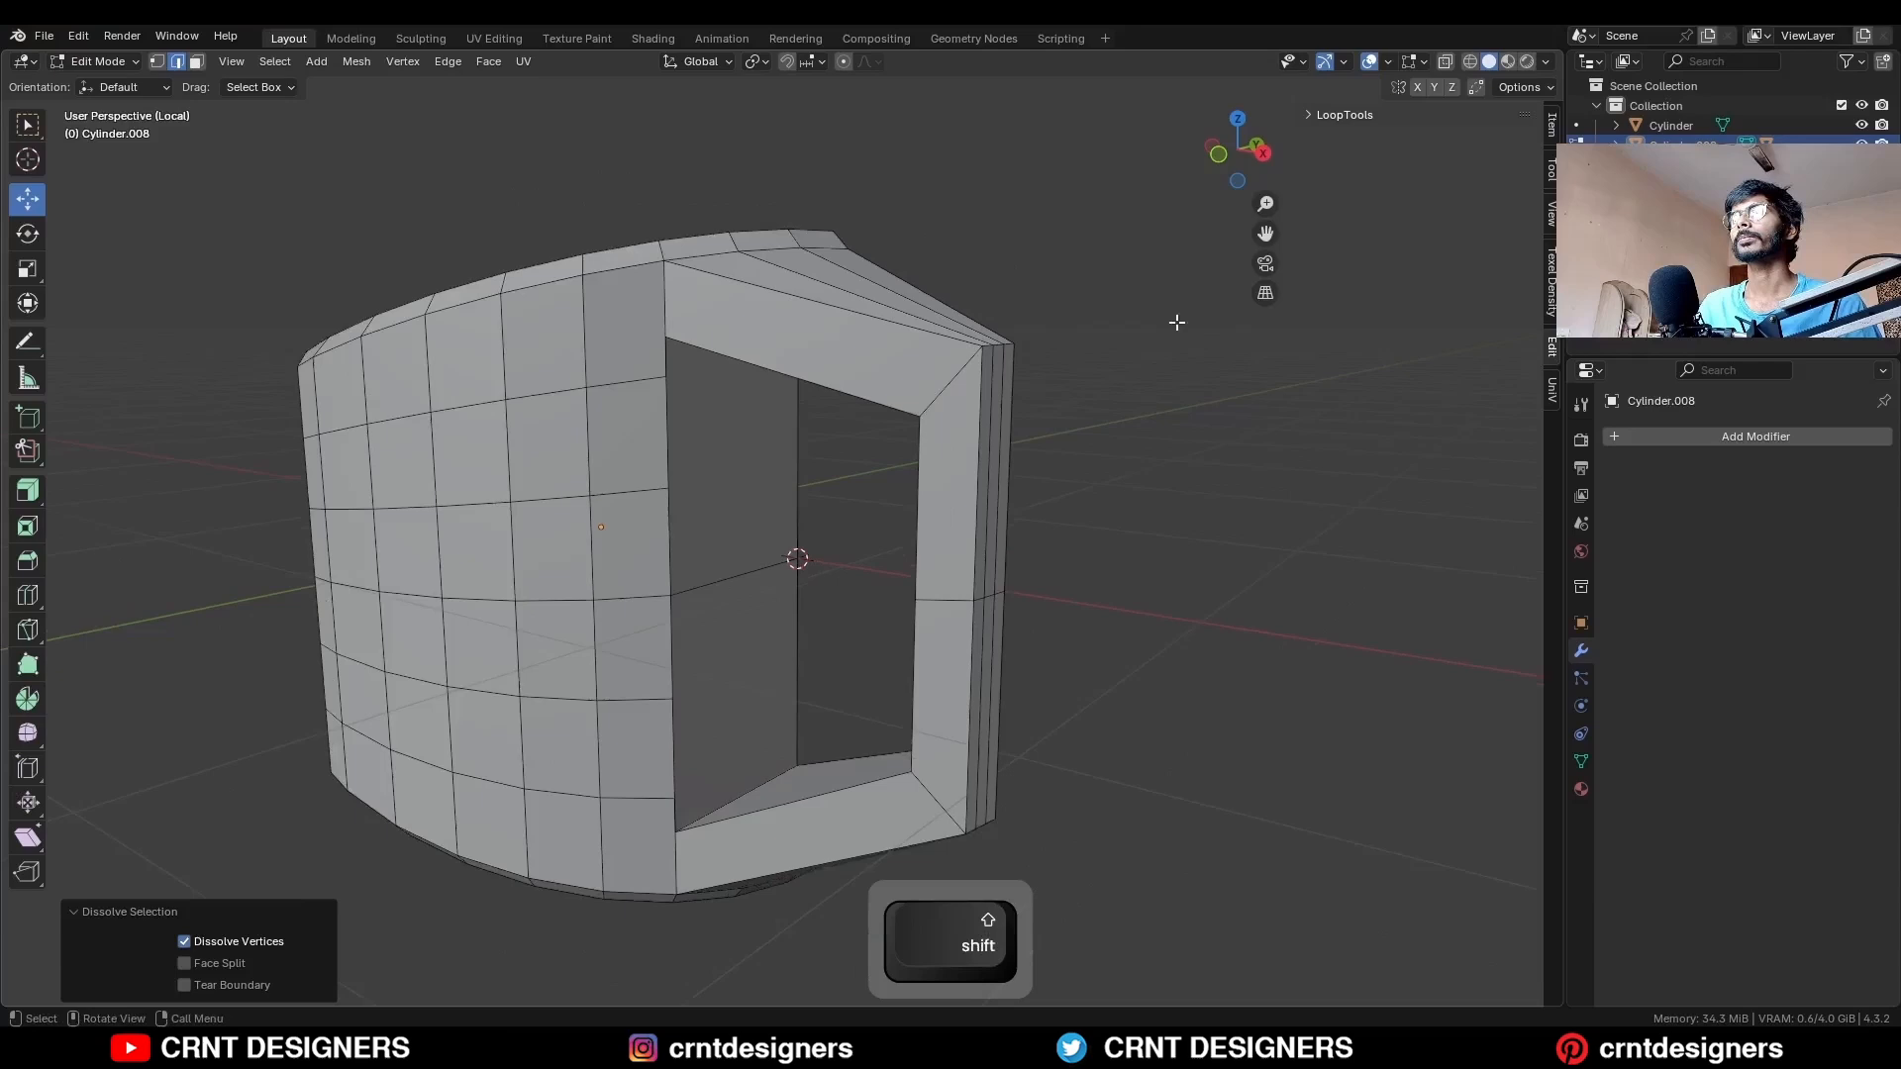
# Delete the lower half of the panel below the X axis, using X-ray in the front orthographic view.
pyautogui.click(1219, 154)
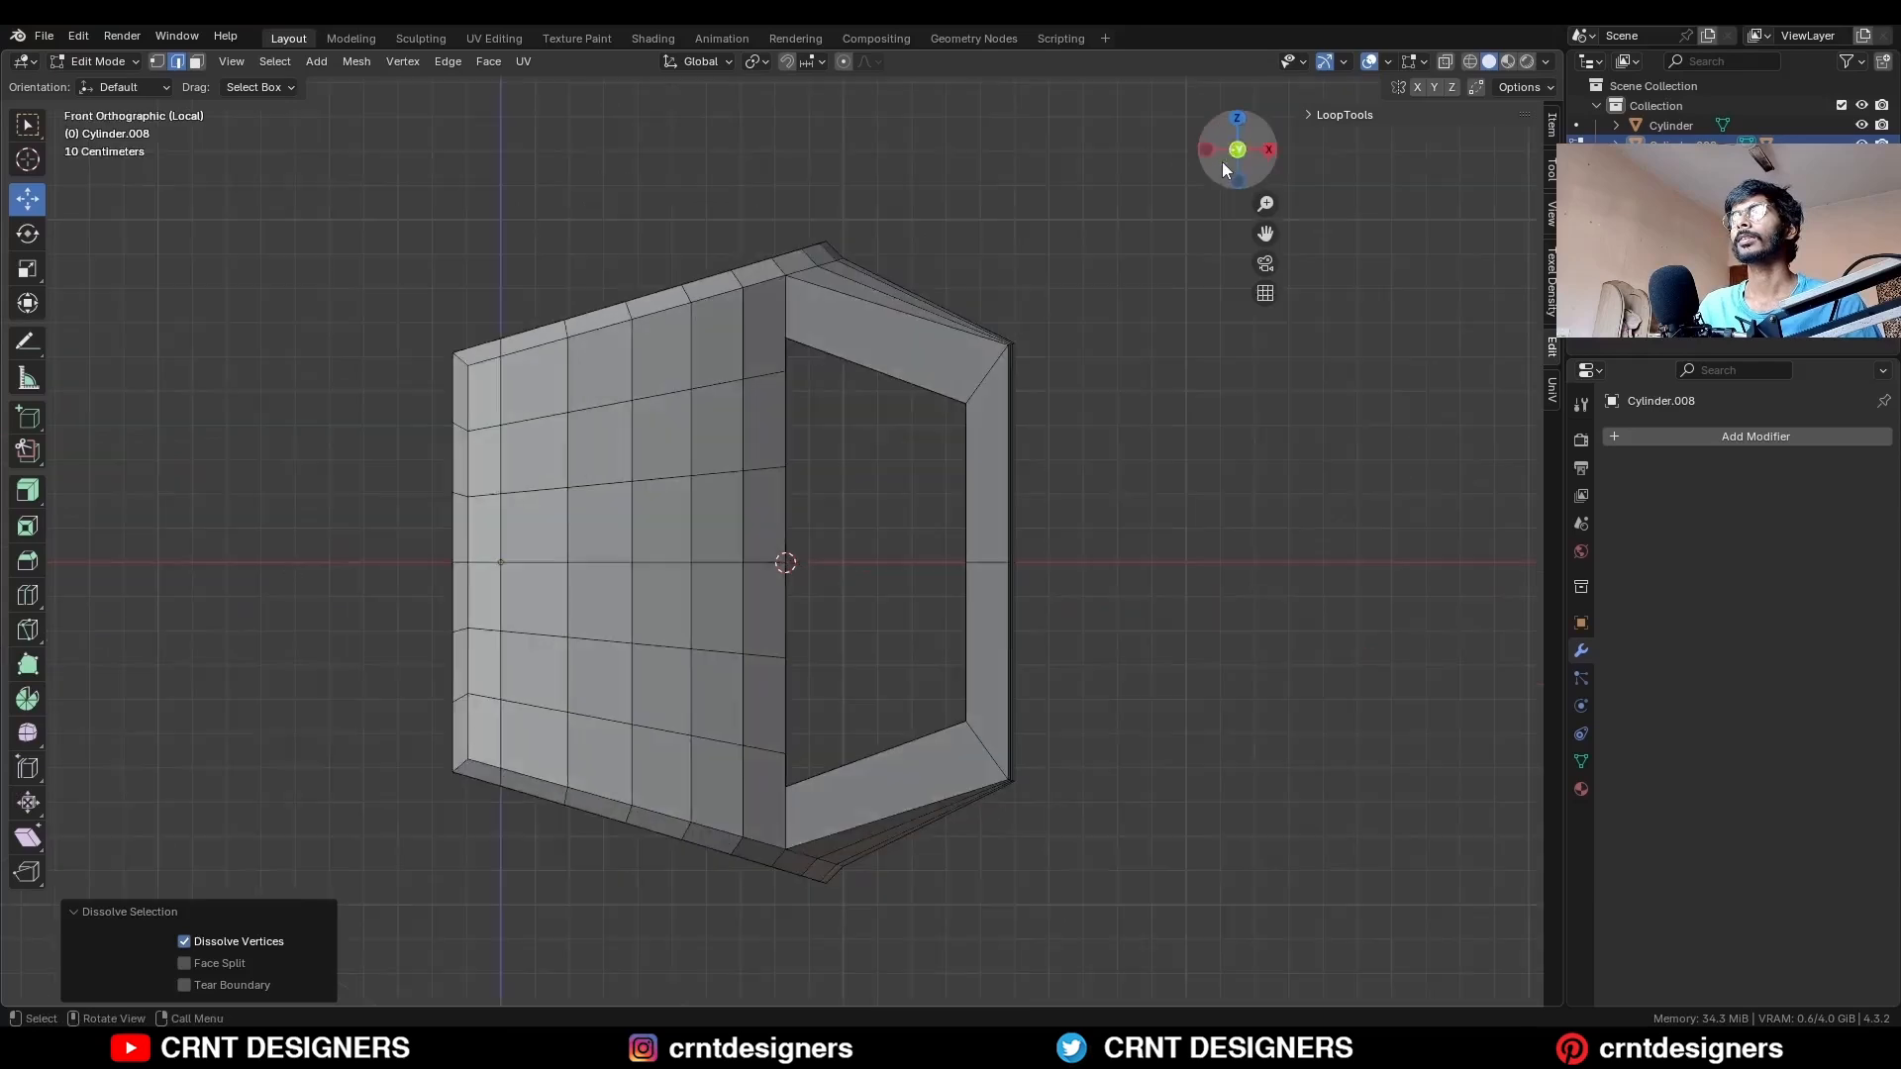
pyautogui.hotkey('alt', 'z')
pyautogui.moveTo(1149, 560); pyautogui.dragTo(280, 921)
pyautogui.press('x')
pyautogui.click(1273, 528)
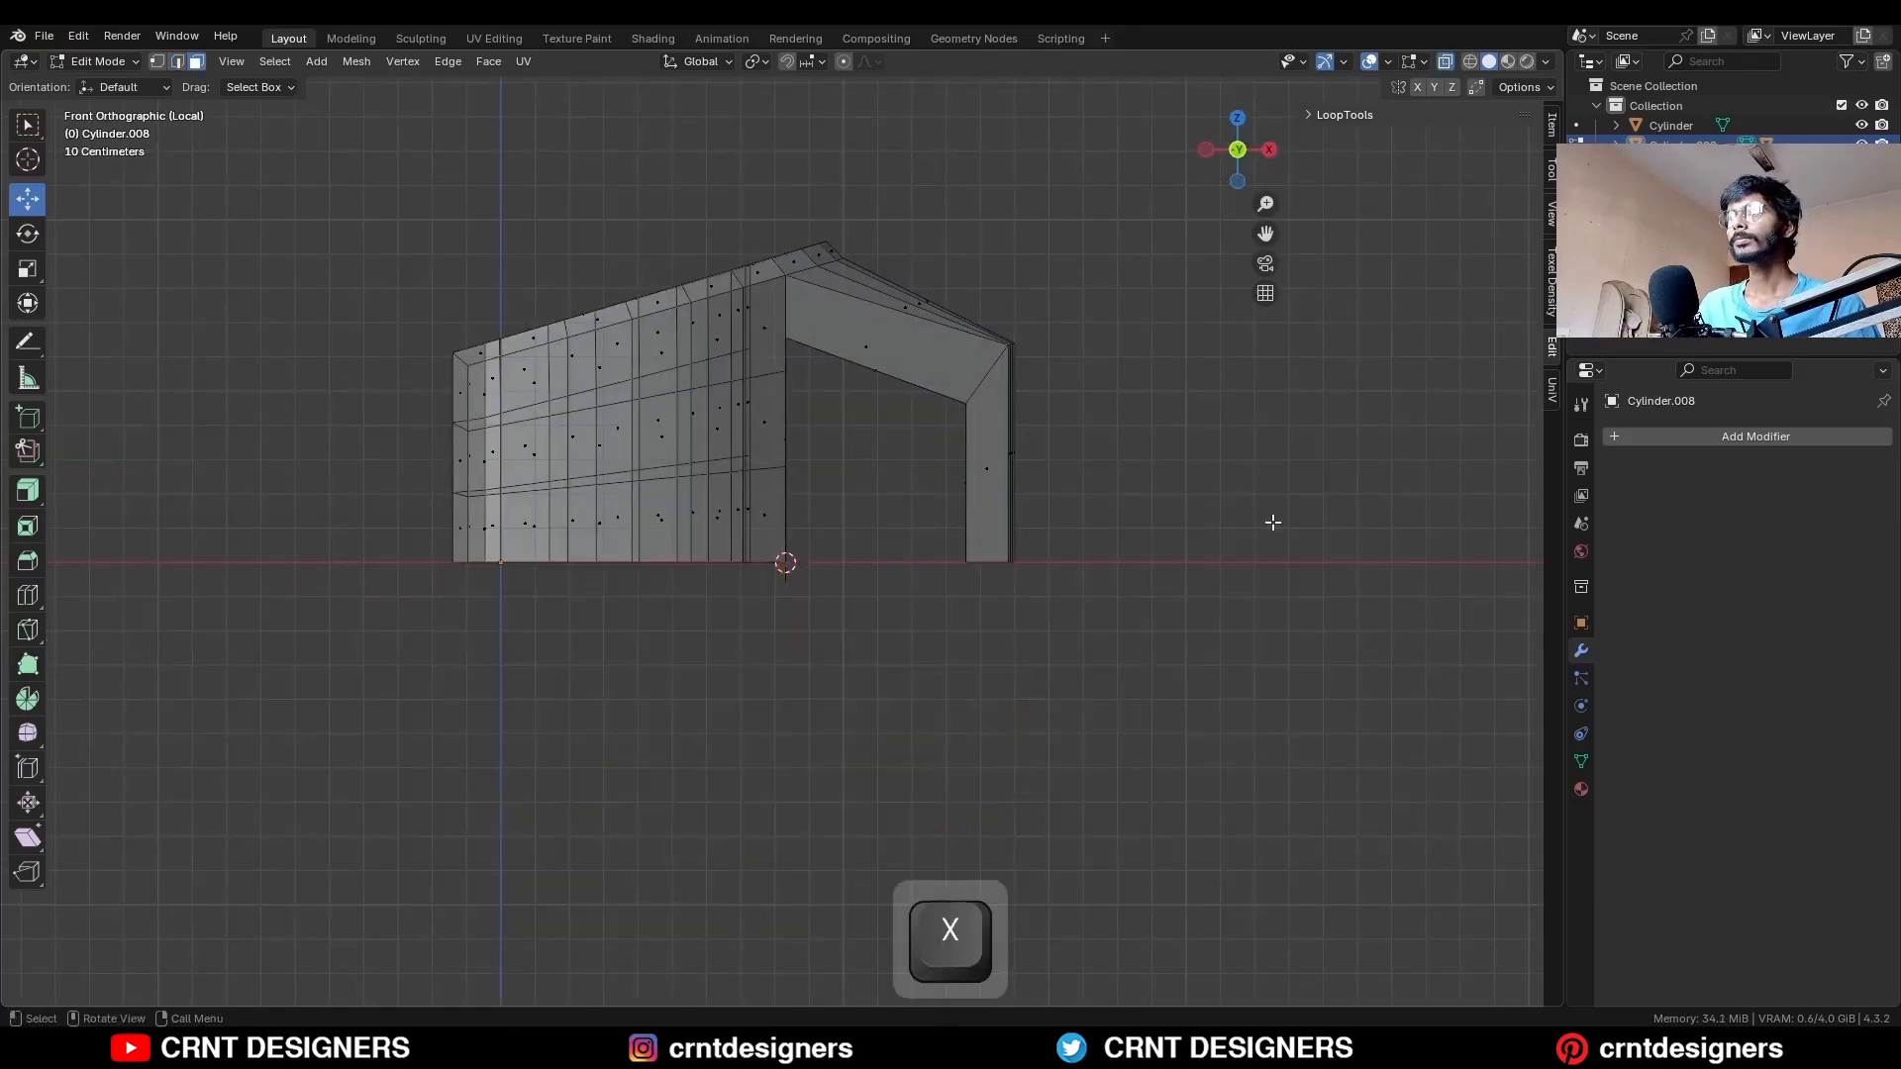
pyautogui.hotkey('alt', 'z')
# Merge the nearby curved-wall vertex into the cutout's upper inner corner with Merge At Last.
pyautogui.moveTo(1189, 426); pyautogui.dragTo(986, 410, button='middle')
pyautogui.keyDown('shift'); pyautogui.moveTo(986, 410); pyautogui.dragTo(1069, 450, button='middle'); pyautogui.keyUp('shift')
pyautogui.scroll(2, 1000, 416)
pyautogui.press('1')
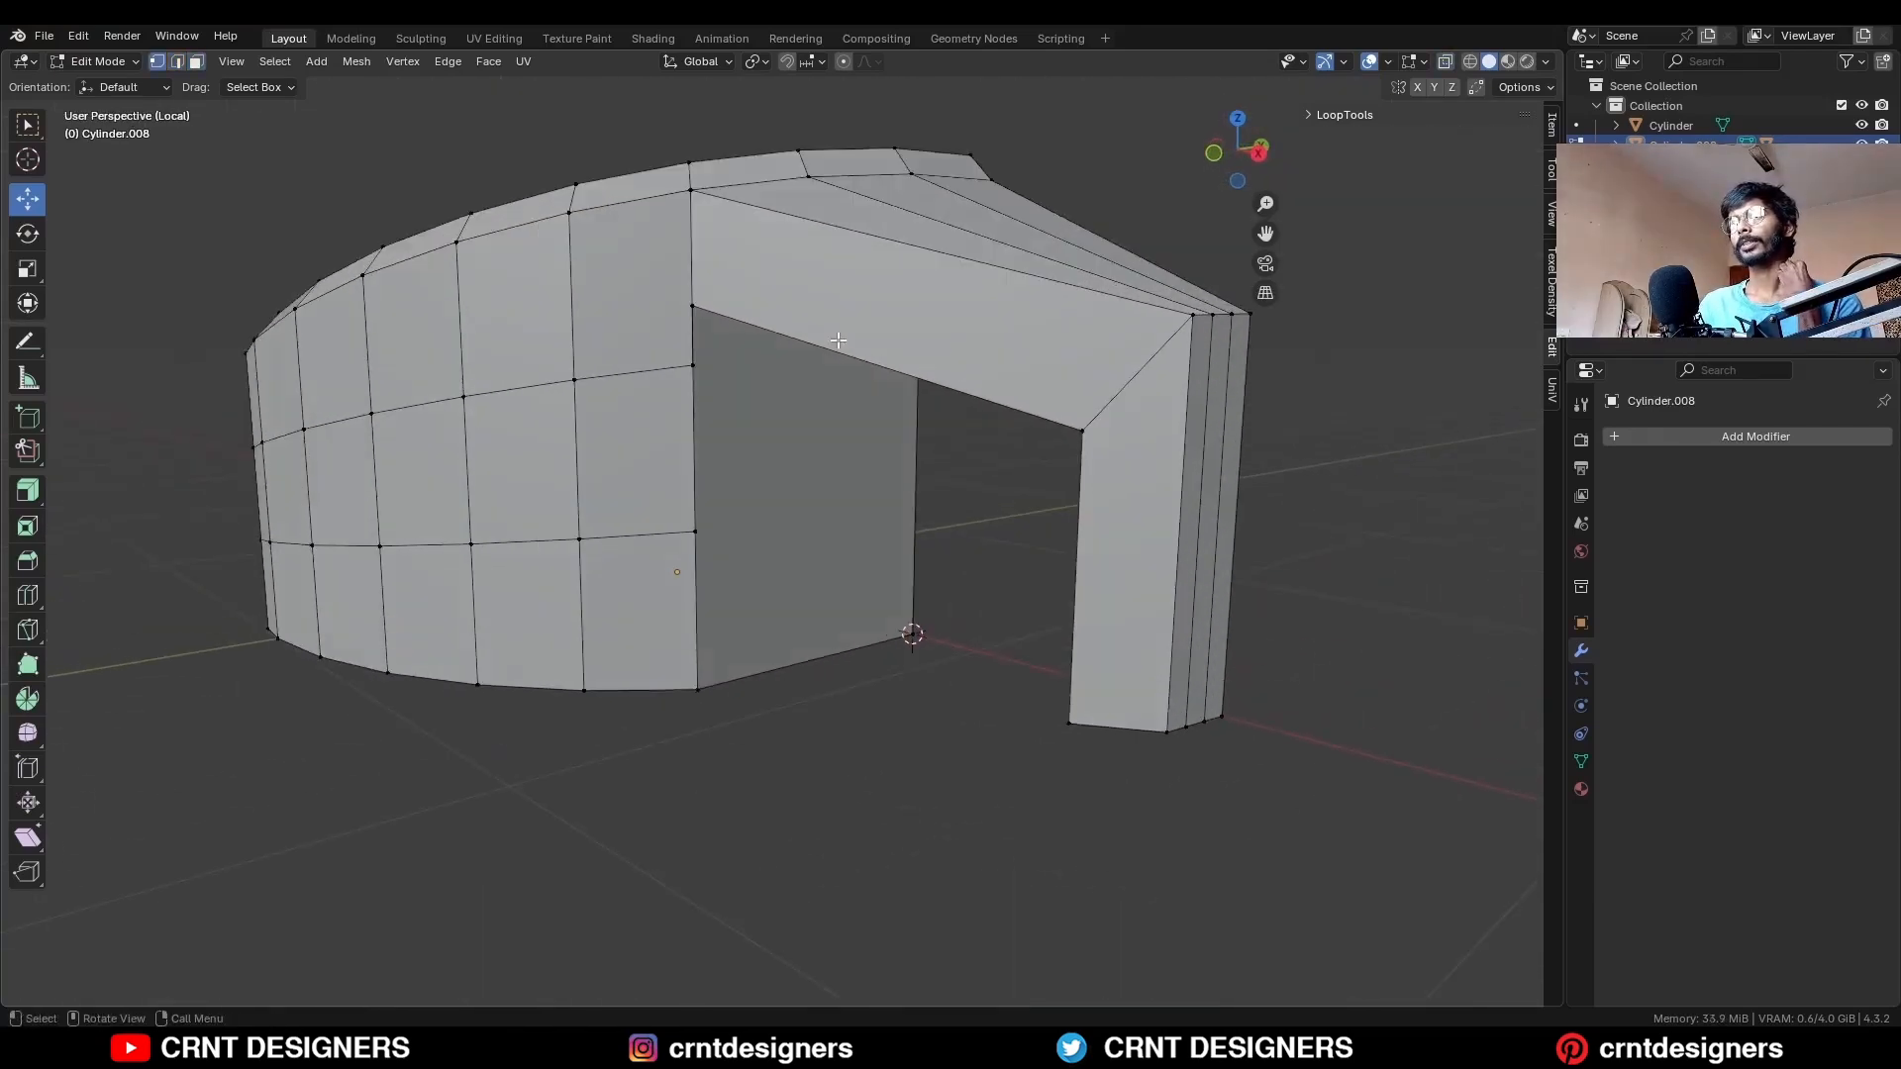
pyautogui.keyDown('shift'); pyautogui.click(693, 305); pyautogui.keyUp('shift')
pyautogui.press('m')
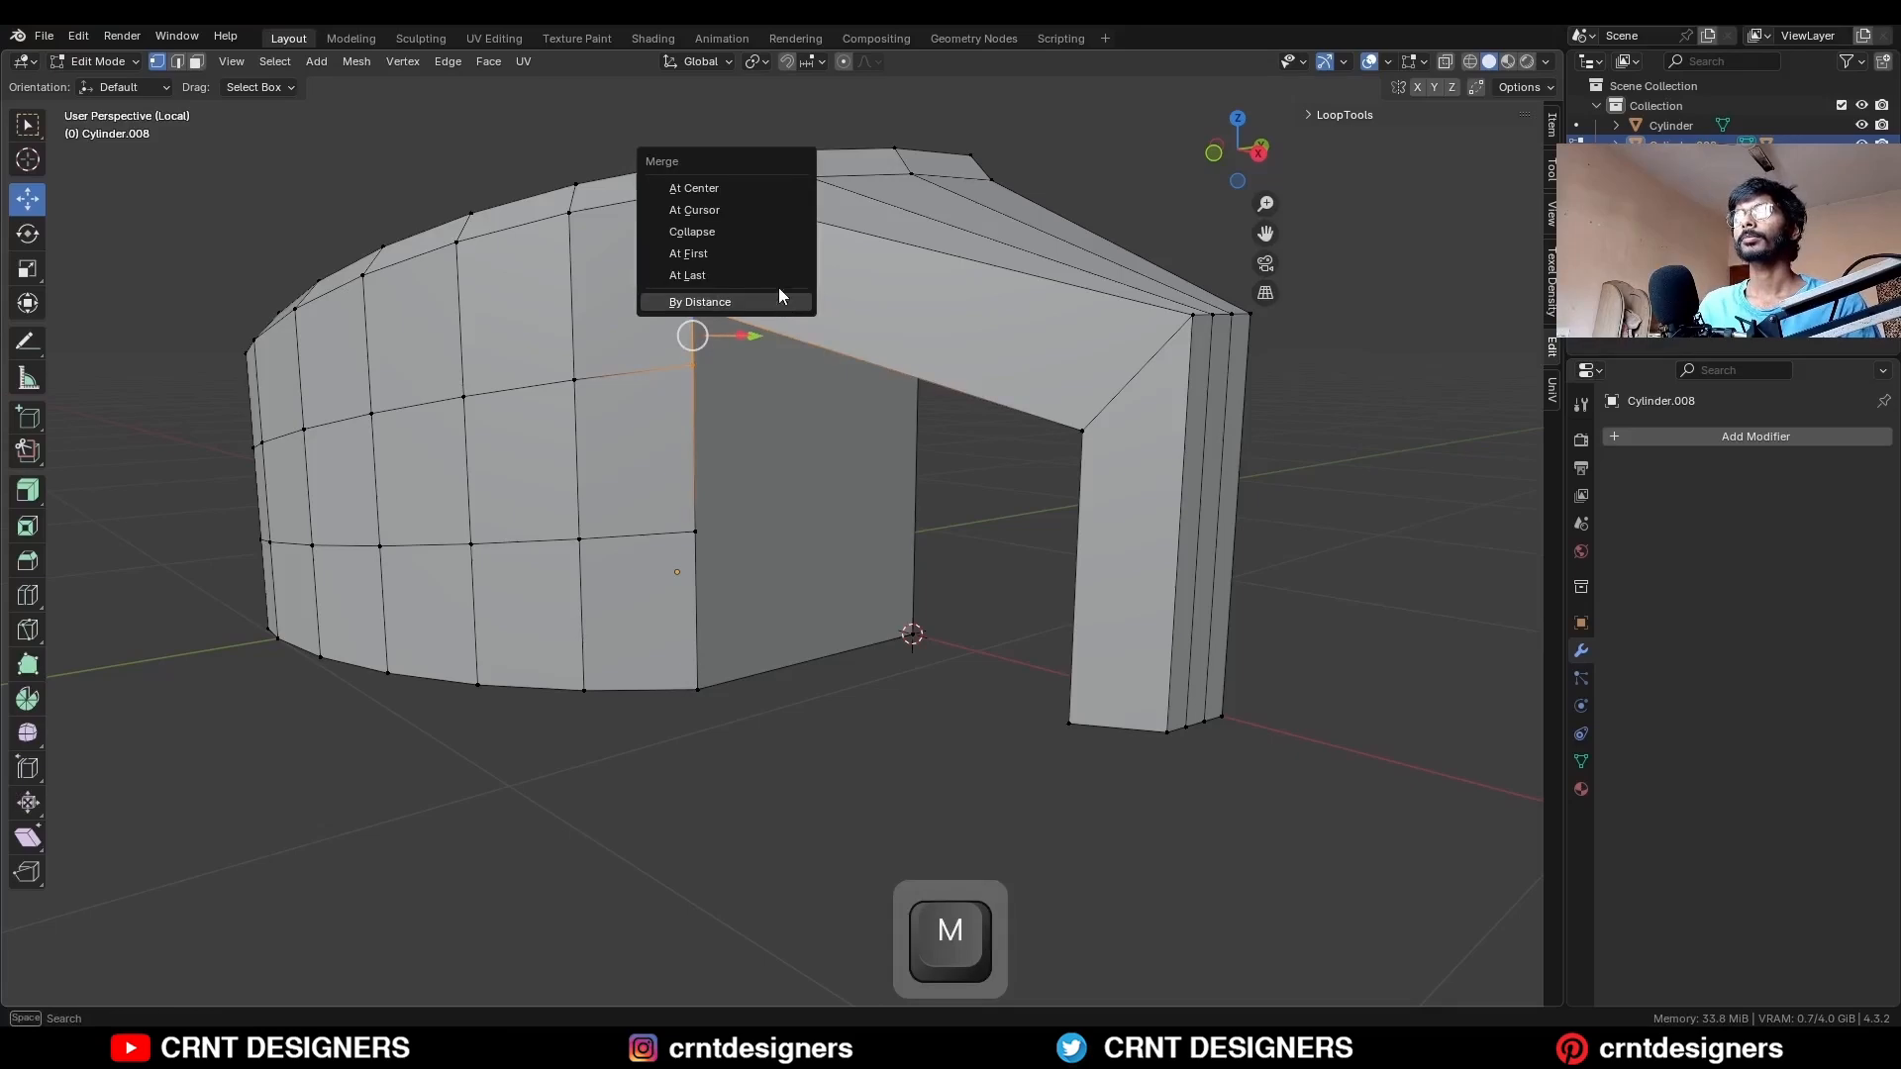
pyautogui.click(778, 275)
# Dissolve the lower horizontal edge loop on the curved wall and add a centred horizontal loop cut in its place.
pyautogui.moveTo(782, 471); pyautogui.dragTo(776, 430, button='middle')
pyautogui.press('2')
pyautogui.keyDown('alt'); pyautogui.click(633, 480); pyautogui.keyUp('alt')
pyautogui.moveTo(639, 482); pyautogui.dragTo(776, 492, button='middle')
pyautogui.hotkey('ctrl', 'x')
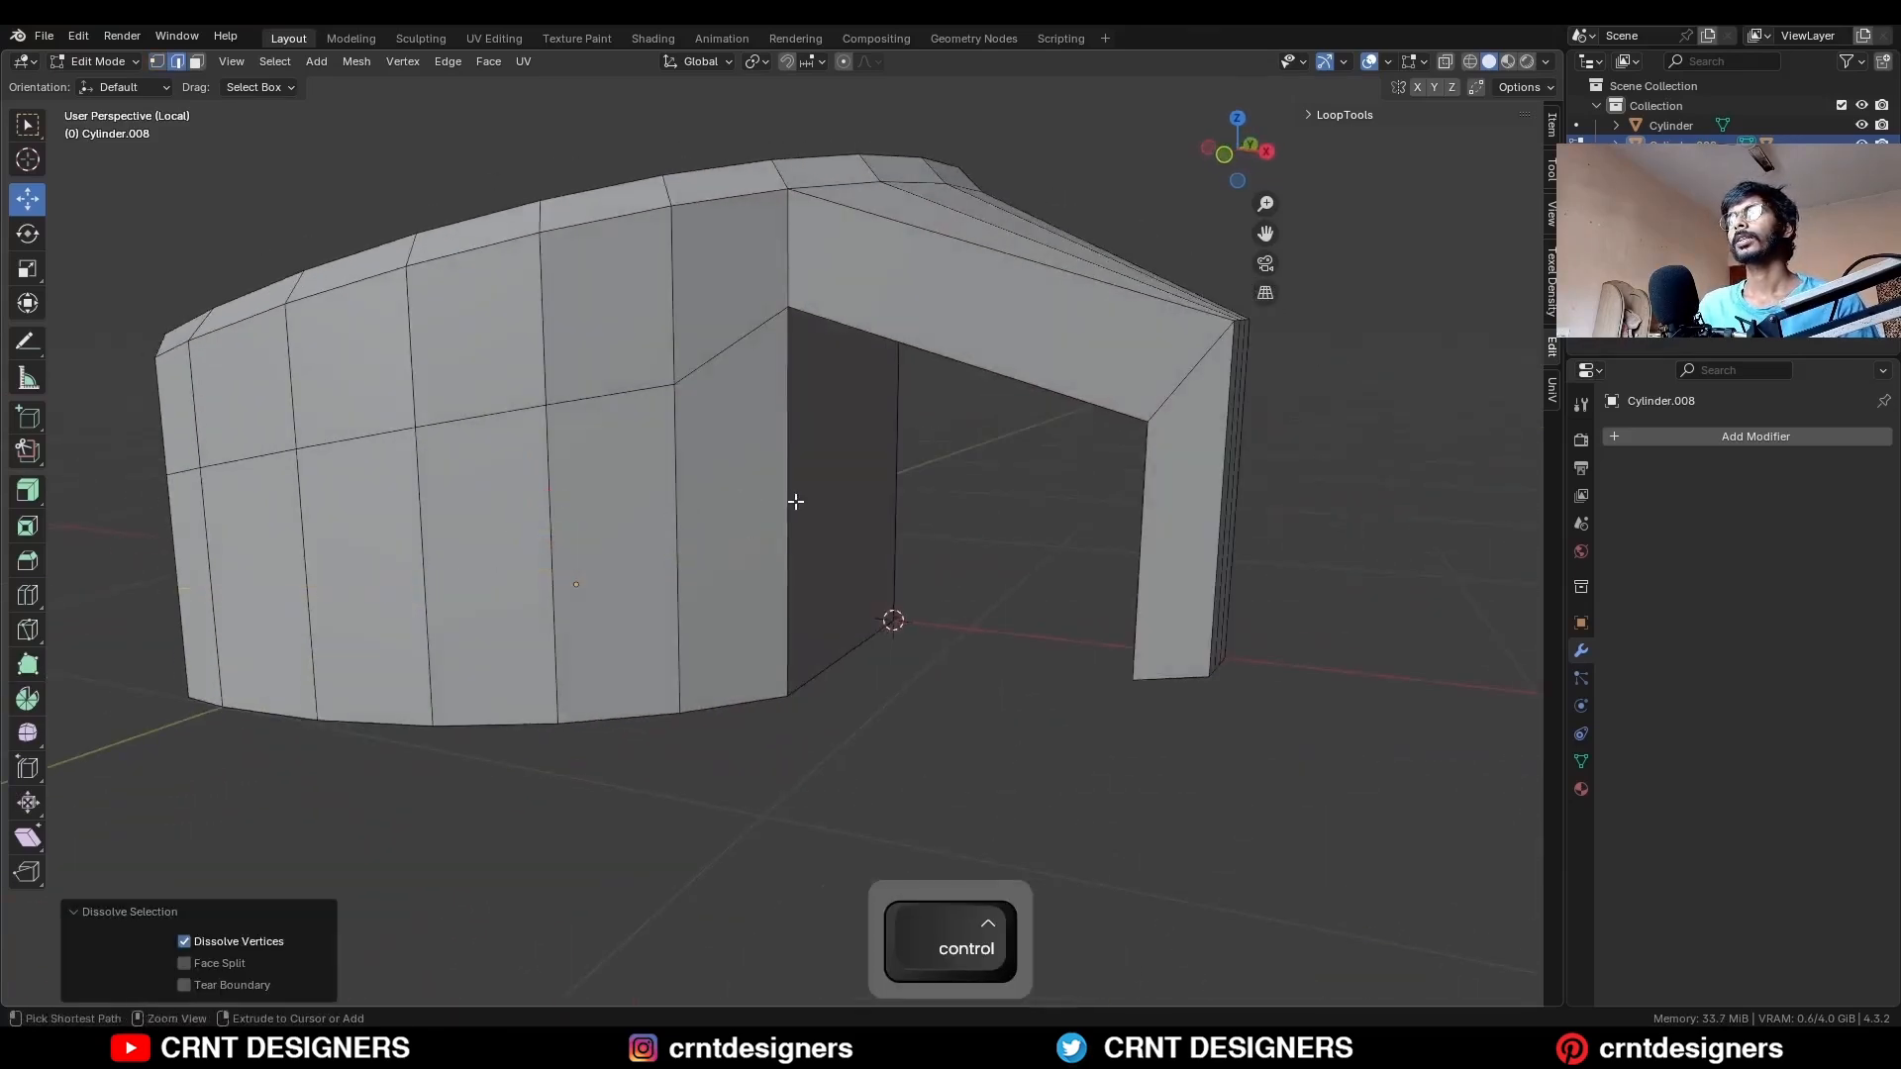
pyautogui.hotkey('ctrl', 'r')
pyautogui.click(795, 500)
pyautogui.rightClick(795, 500)
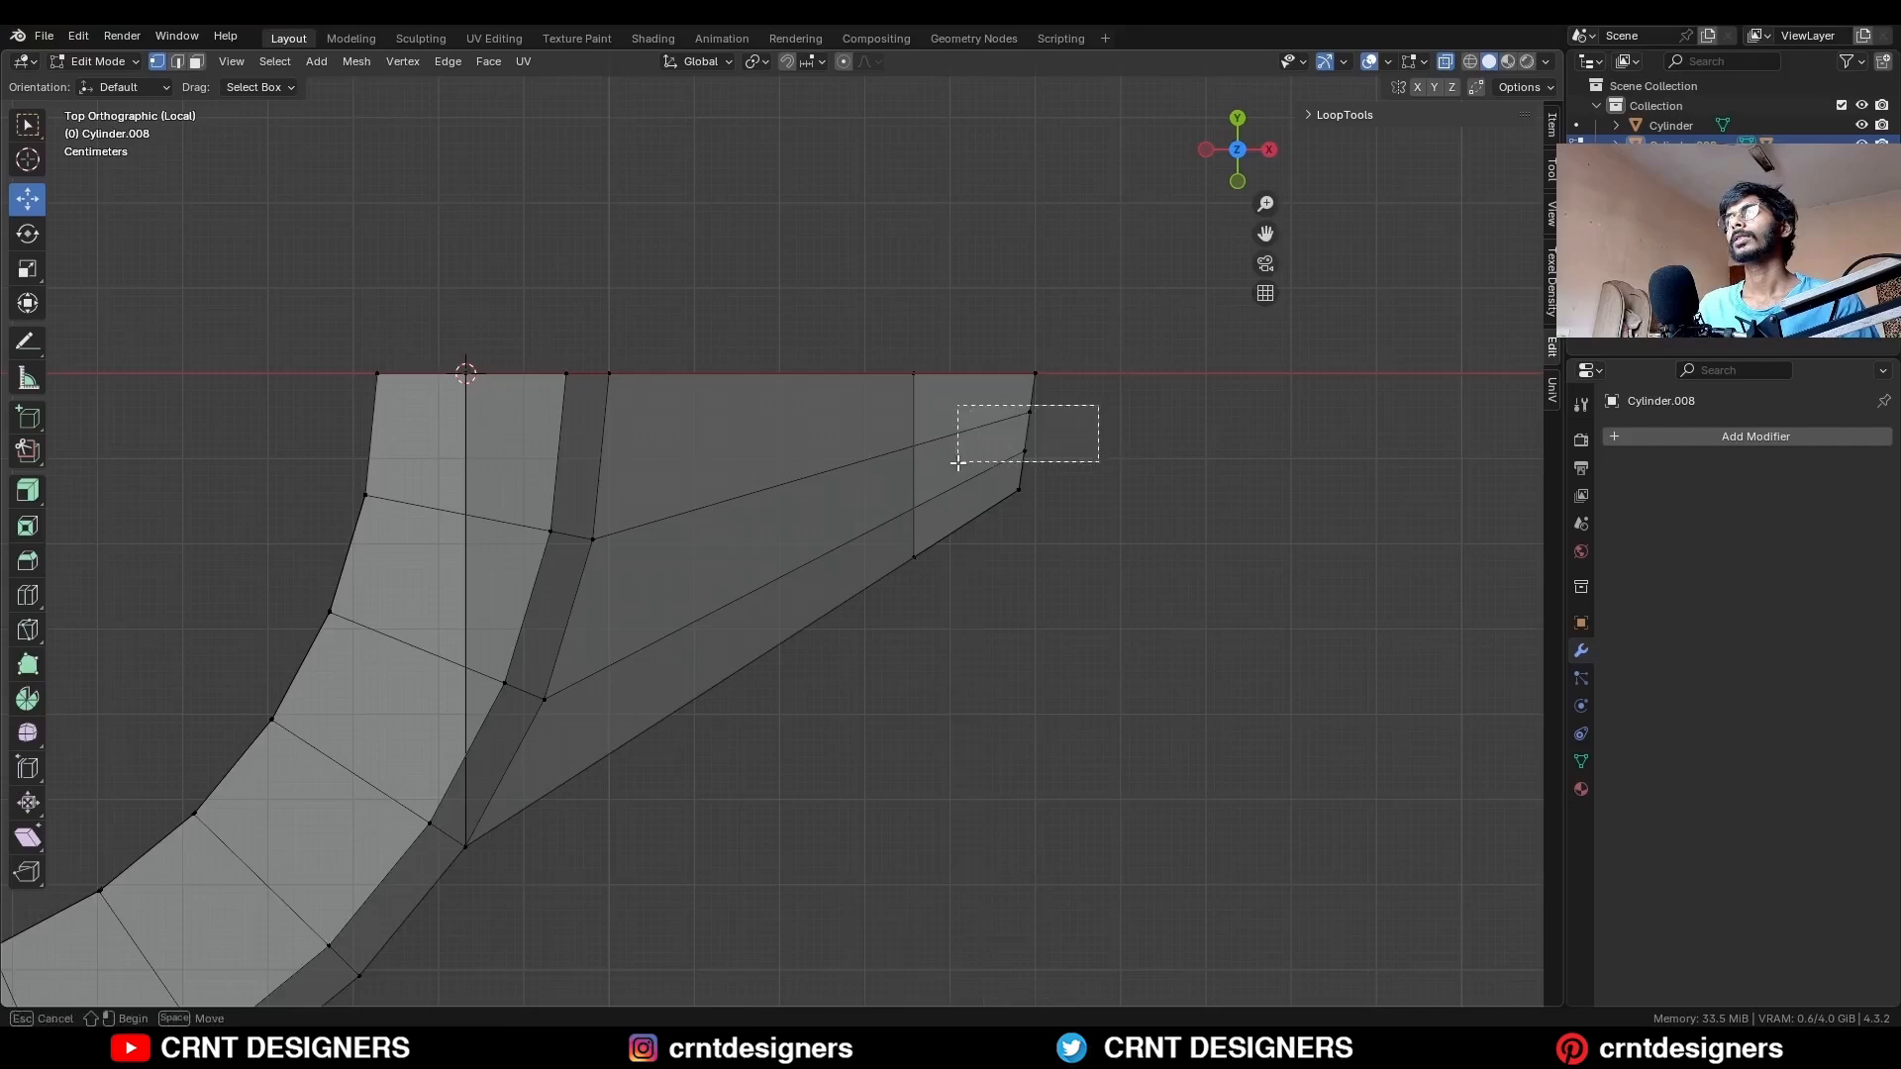
# Nudge the intermediate vertices of the strip's end face slightly outward in the top view with X-ray on to round it.
pyautogui.moveTo(957, 462); pyautogui.dragTo(970, 471)
pyautogui.moveTo(1092, 434); pyautogui.dragTo(1129, 450)
pyautogui.click(1163, 458)
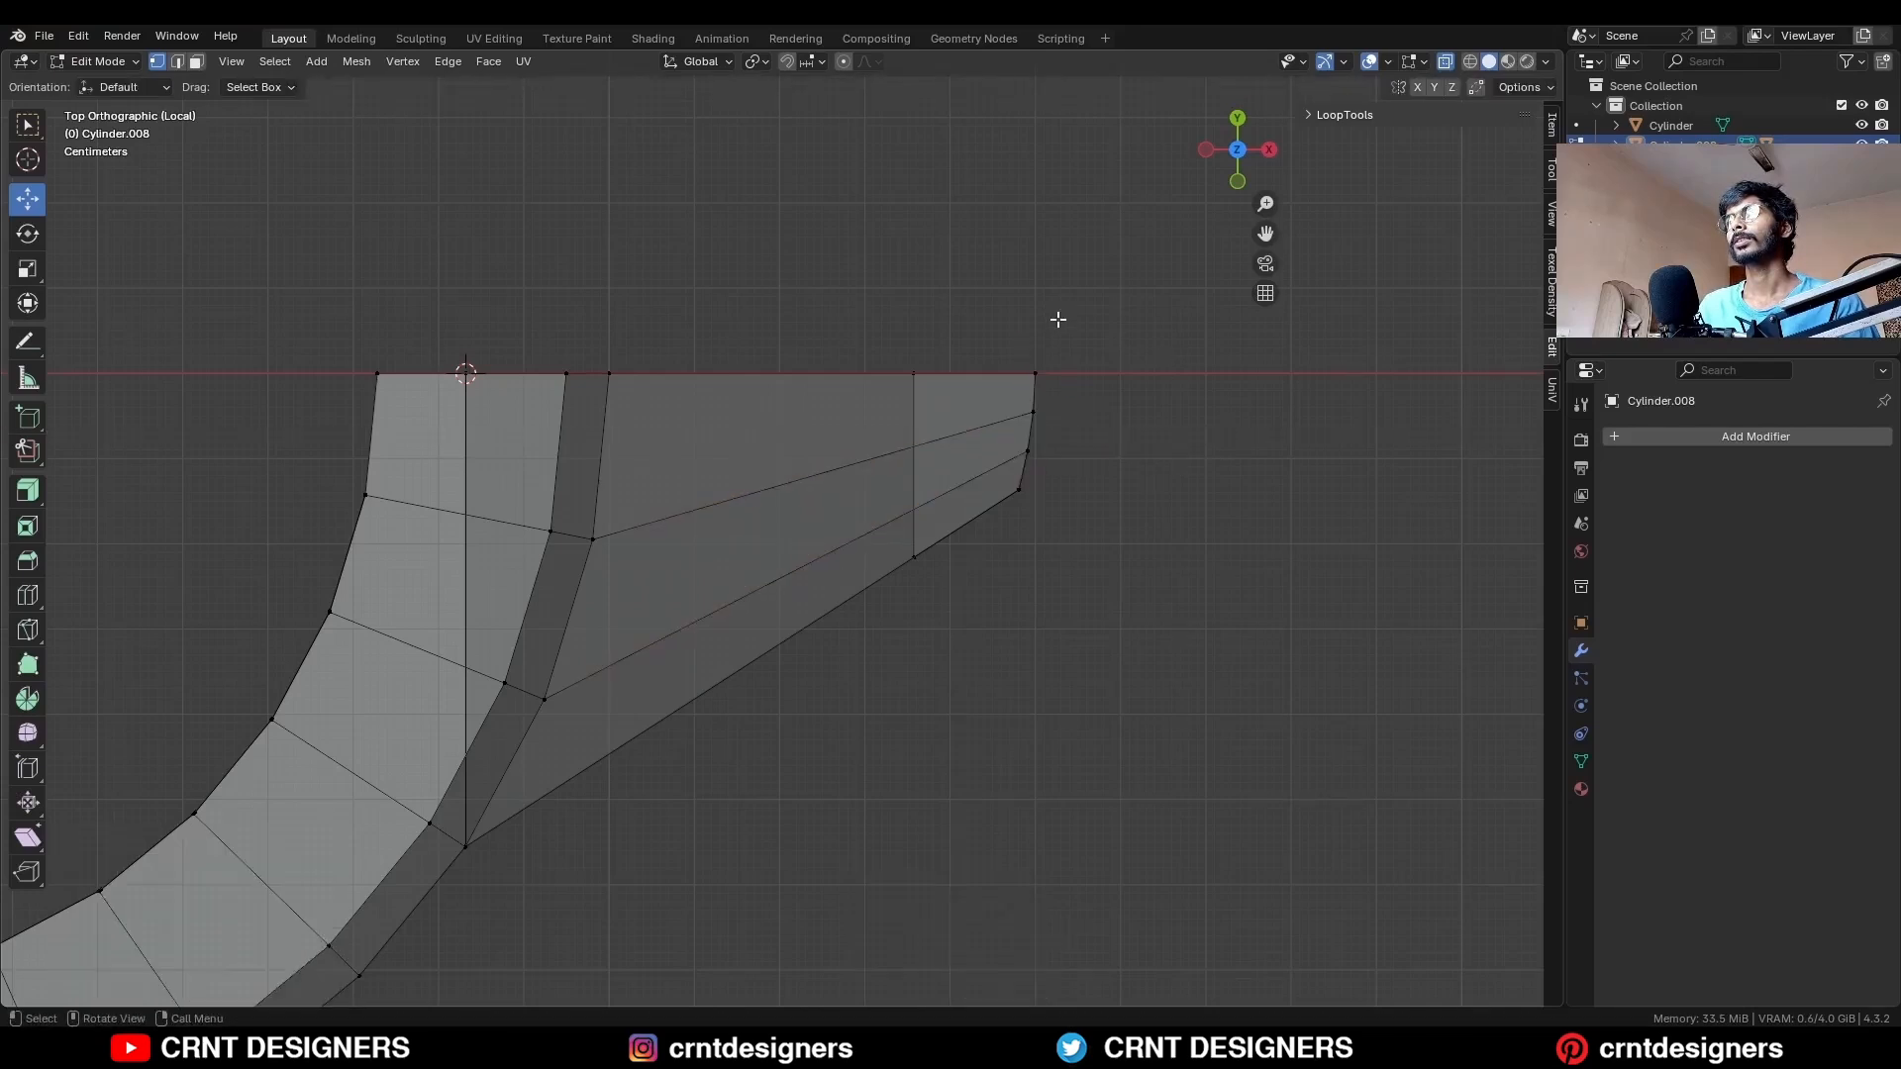
pyautogui.hotkey('alt', 'z')
# Bevel the strip's outer corner edge loop with width 0.1 m and 4 segments, and save the file.
pyautogui.moveTo(1147, 480); pyautogui.dragTo(1015, 457, button='middle')
pyautogui.press('2')
pyautogui.keyDown('shift'); pyautogui.moveTo(896, 240); pyautogui.dragTo(1108, 423, button='middle'); pyautogui.keyUp('shift')
pyautogui.hotkey('ctrl', 'b')
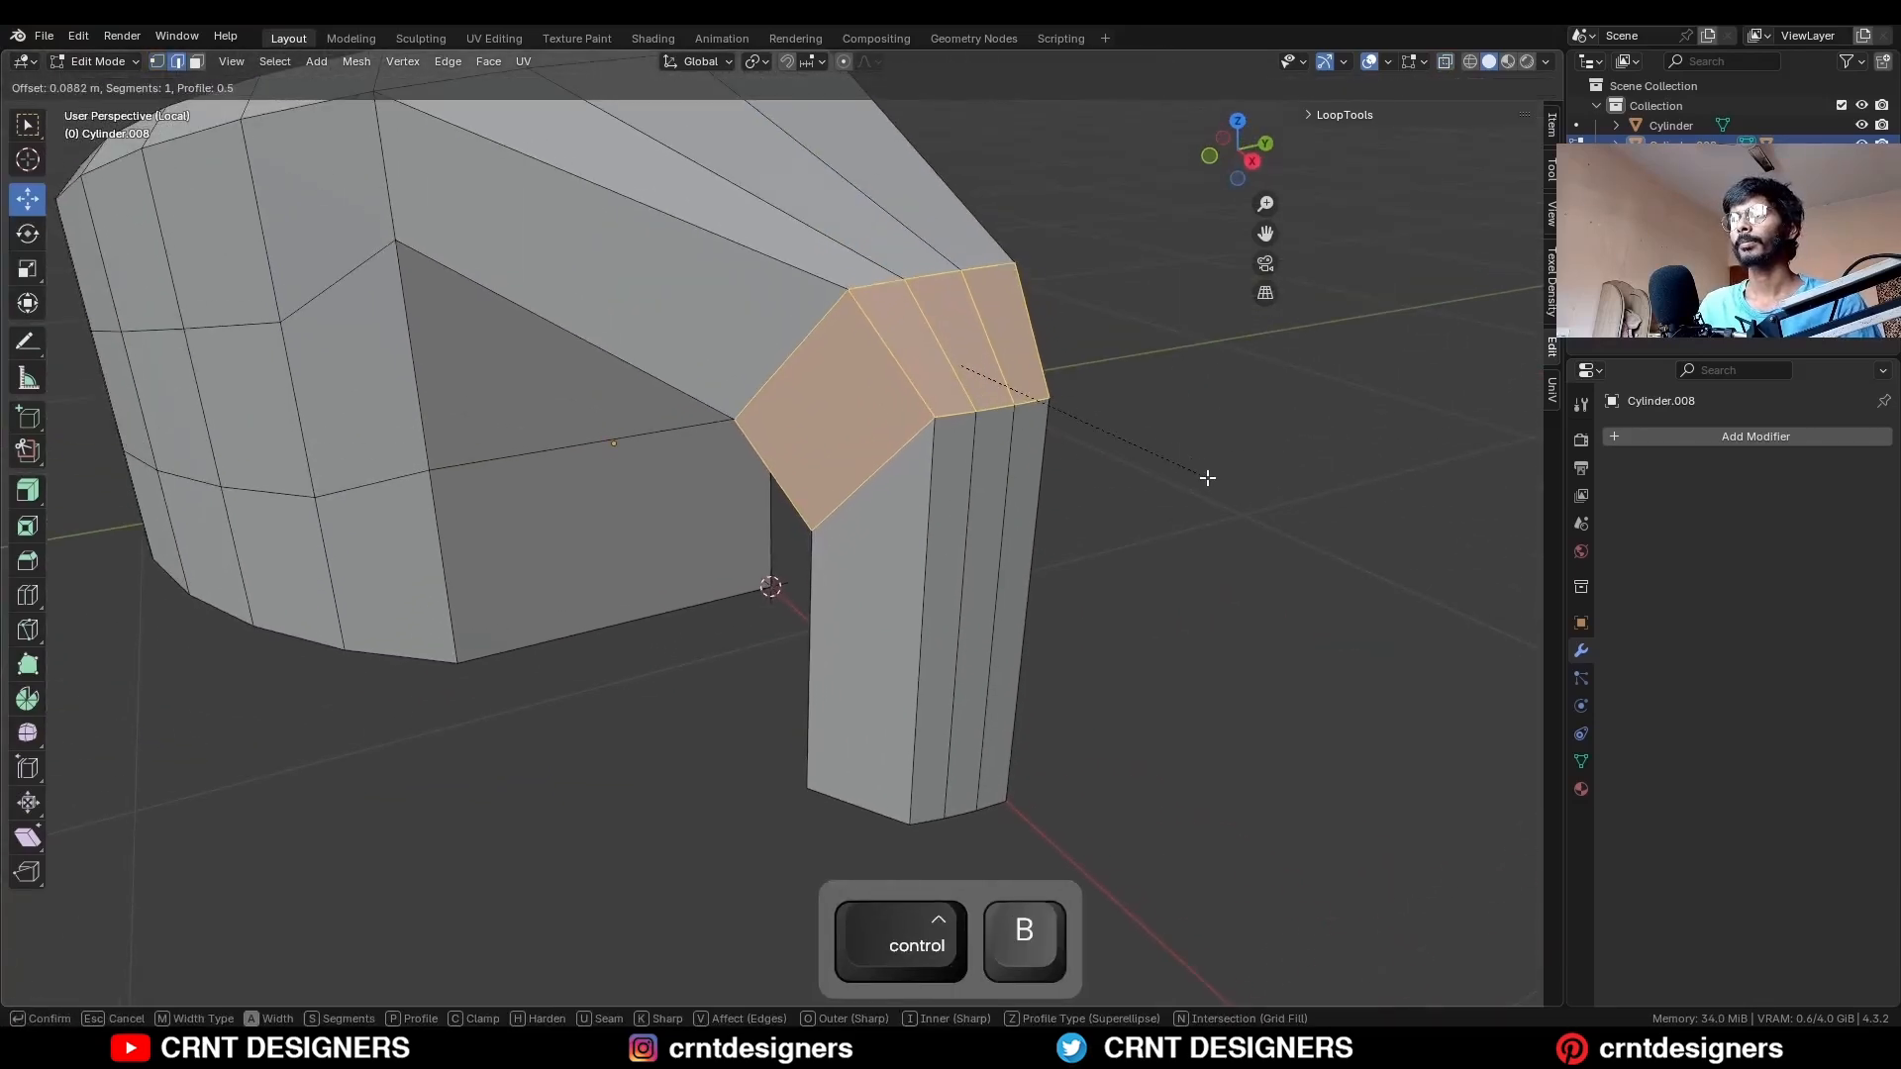
pyautogui.click(1217, 496)
pyautogui.scroll(-2, 1146, 513)
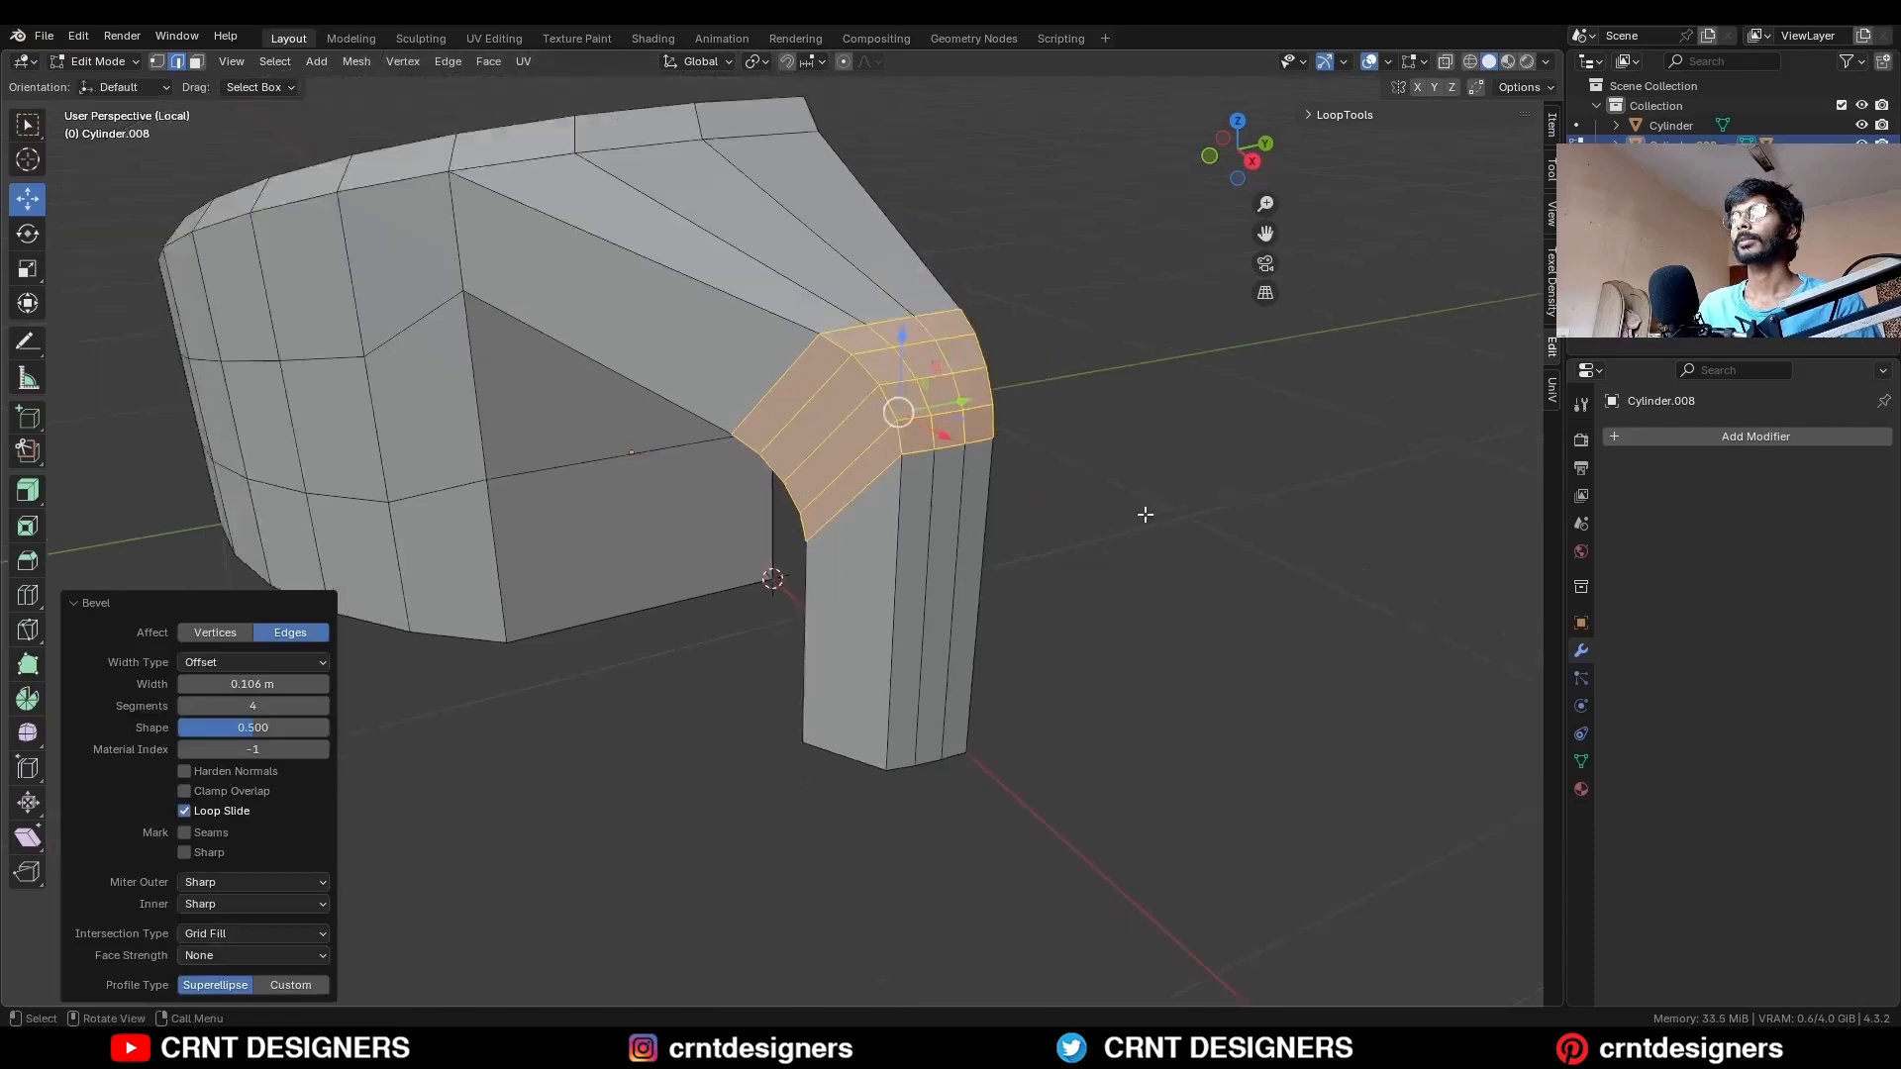
pyautogui.moveTo(1000, 436); pyautogui.dragTo(1052, 383, button='middle')
pyautogui.write('1')
pyautogui.click(174, 668)
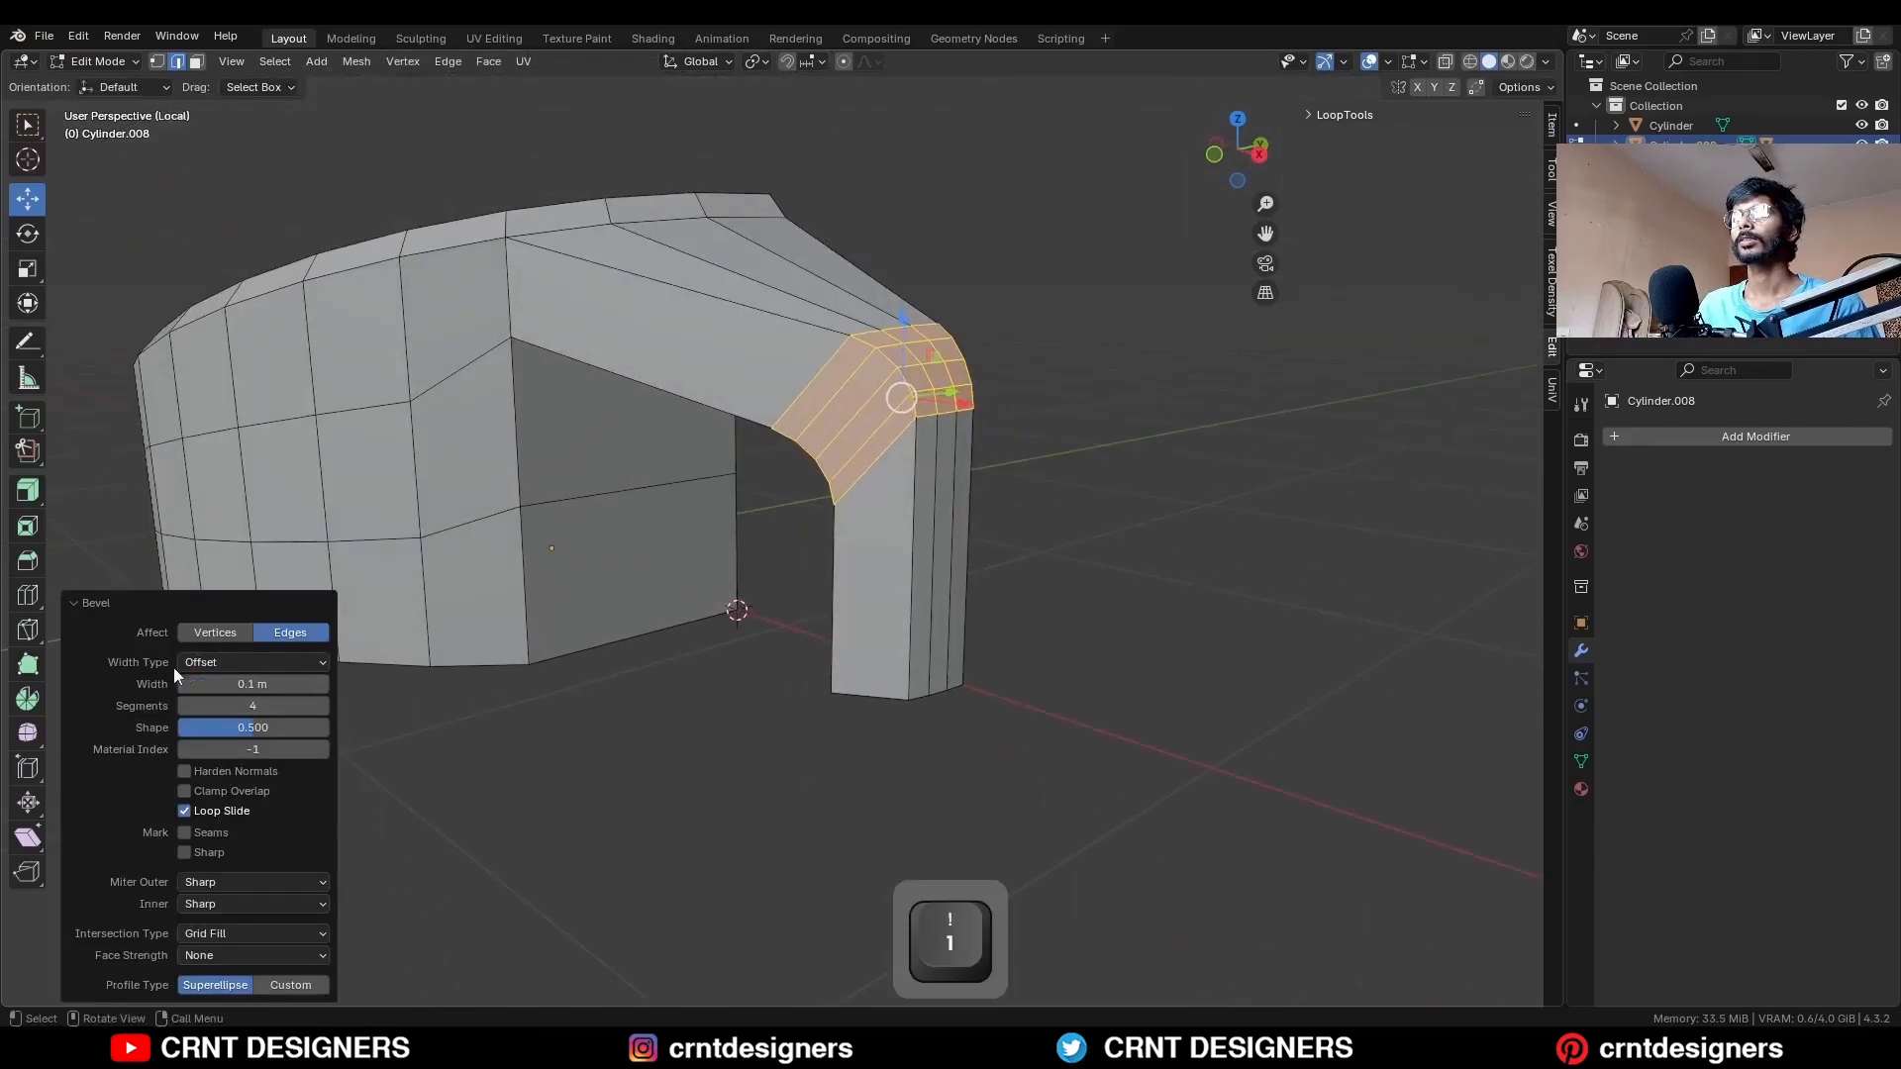
pyautogui.click(966, 373)
pyautogui.press('Tab')
pyautogui.hotkey('ctrl', 's')
# Add three evenly spaced loop cuts across the strip's sloped arm and two across its vertical leg.
pyautogui.press('KP_1')
pyautogui.press('Tab')
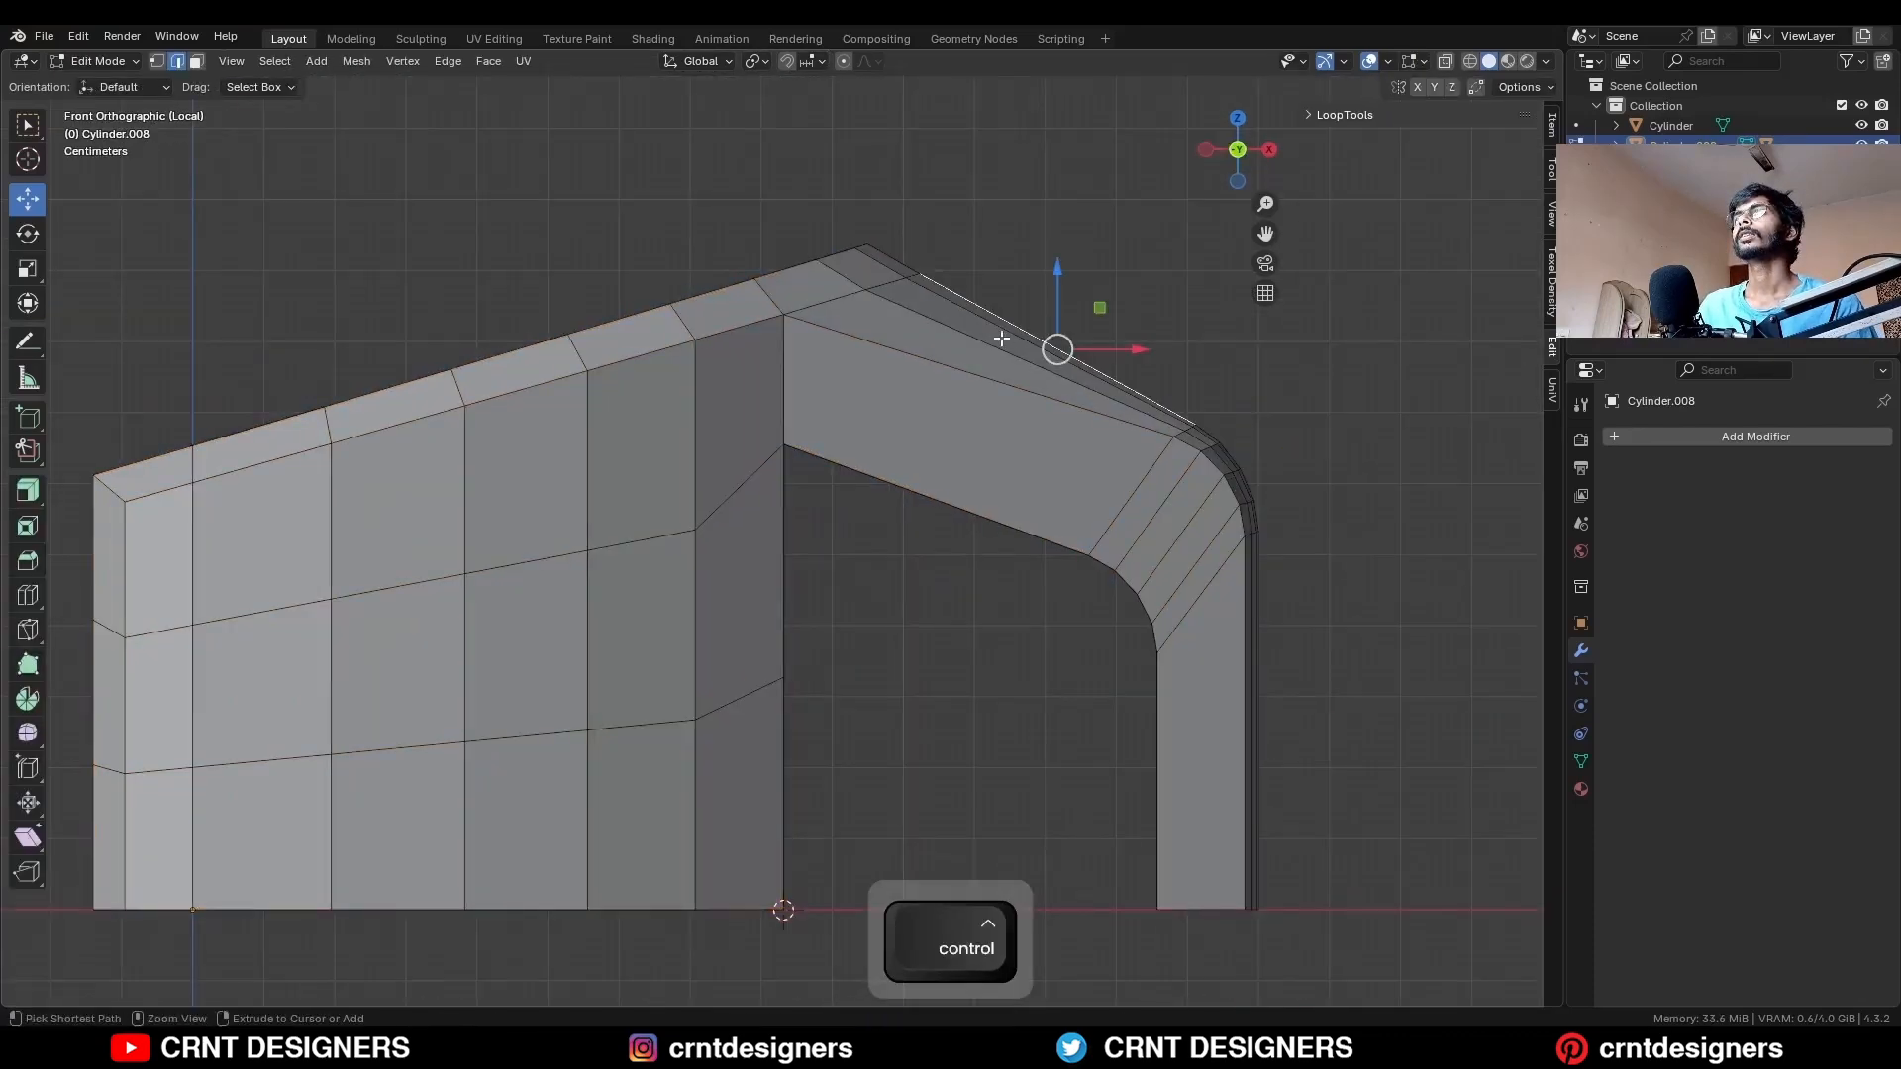
pyautogui.hotkey('ctrl', 'r')
pyautogui.scroll(2, 1002, 337)
pyautogui.click(1002, 336)
pyautogui.rightClick(1002, 337)
pyautogui.hotkey('ctrl', 'r')
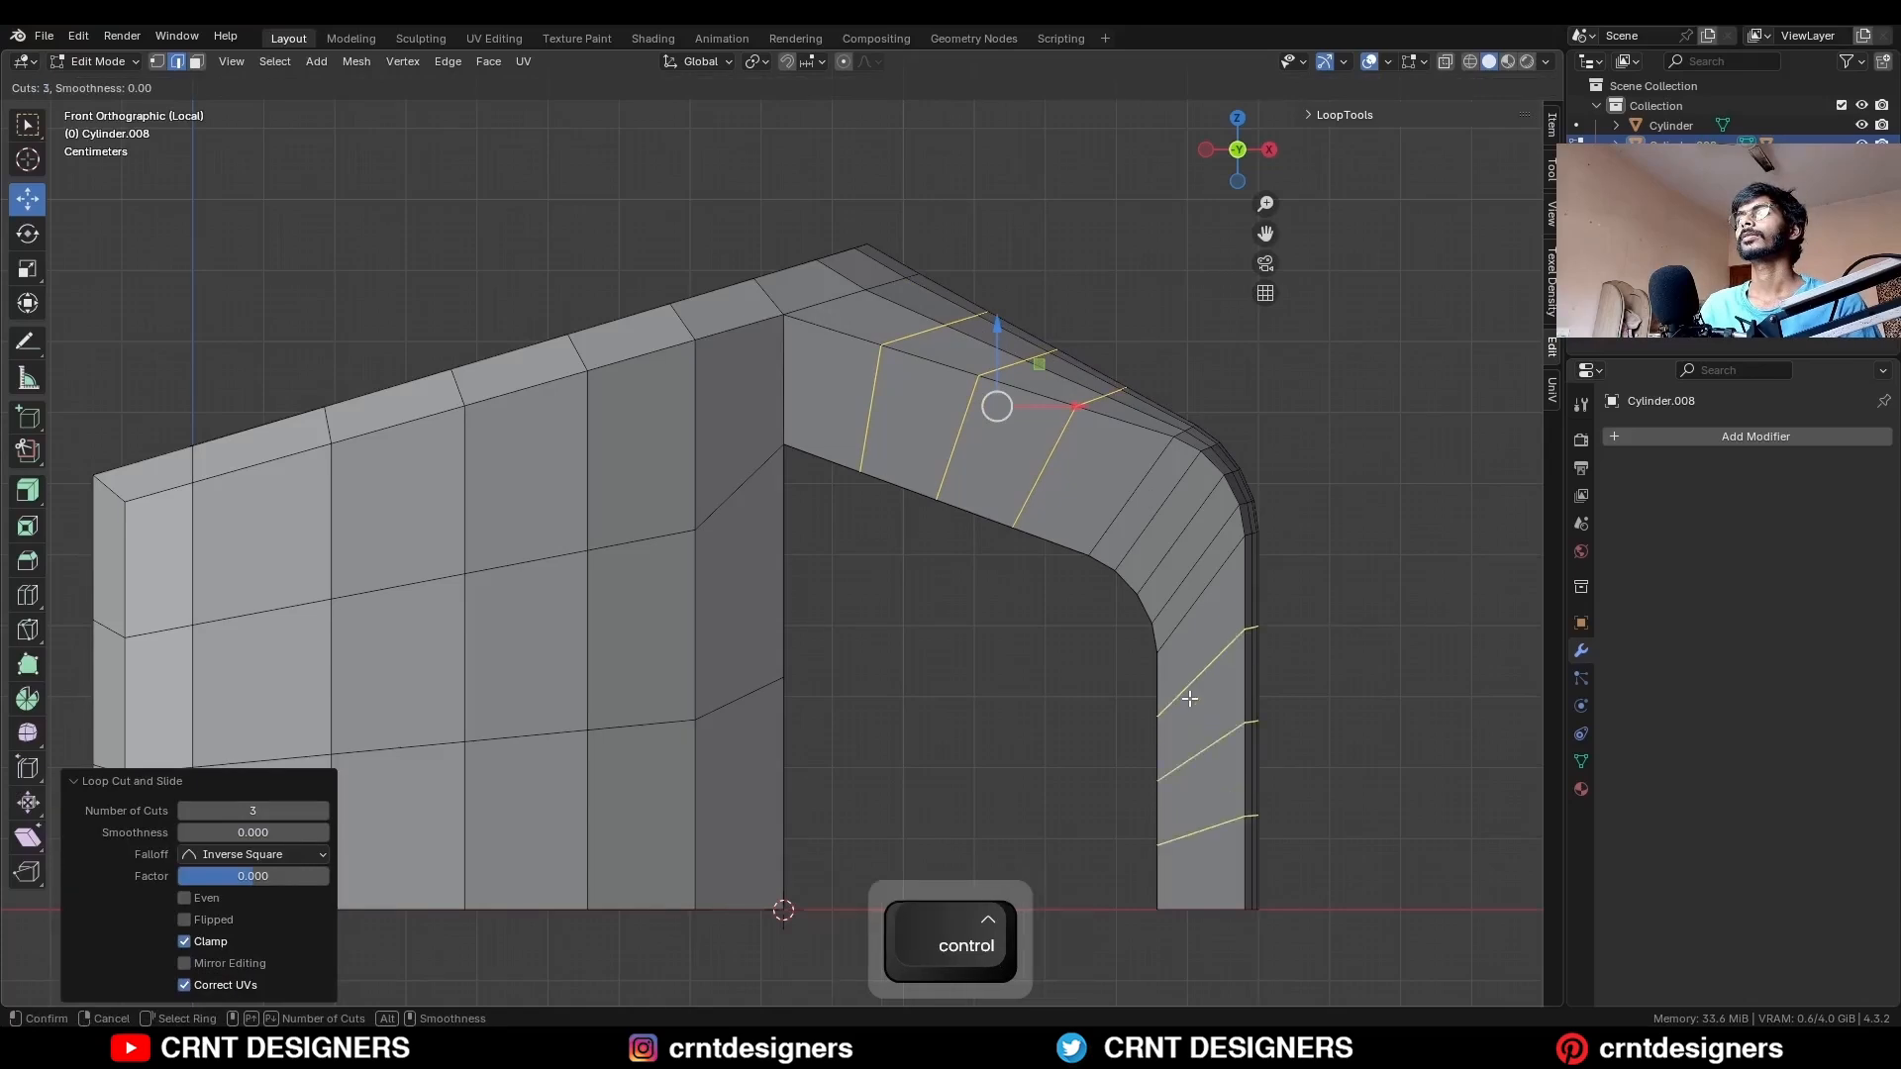
pyautogui.click(1190, 699)
pyautogui.rightClick(1189, 699)
pyautogui.hotkey('alt', 'z')
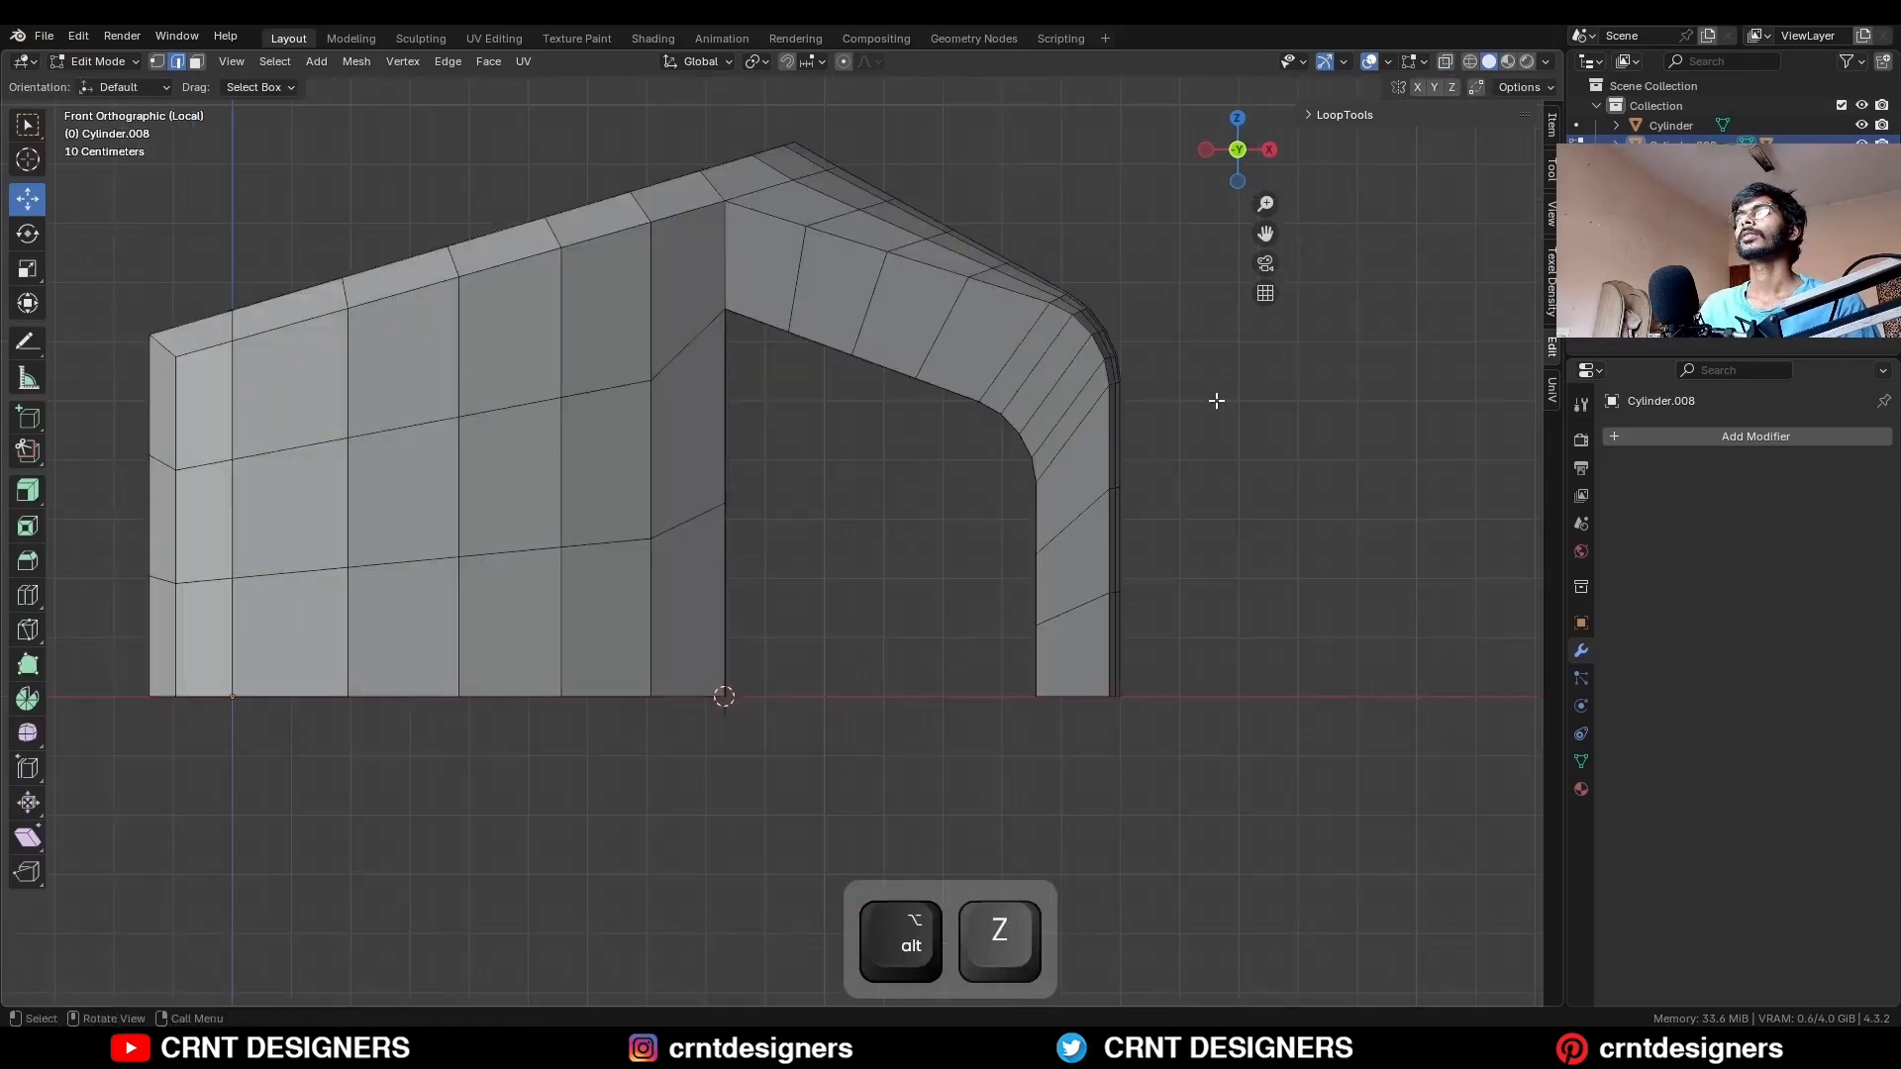
# Recalculate all of the mesh's normals outside, showing the Face Orientation overlay only while checking them.
pyautogui.moveTo(1217, 400); pyautogui.dragTo(958, 364, button='middle')
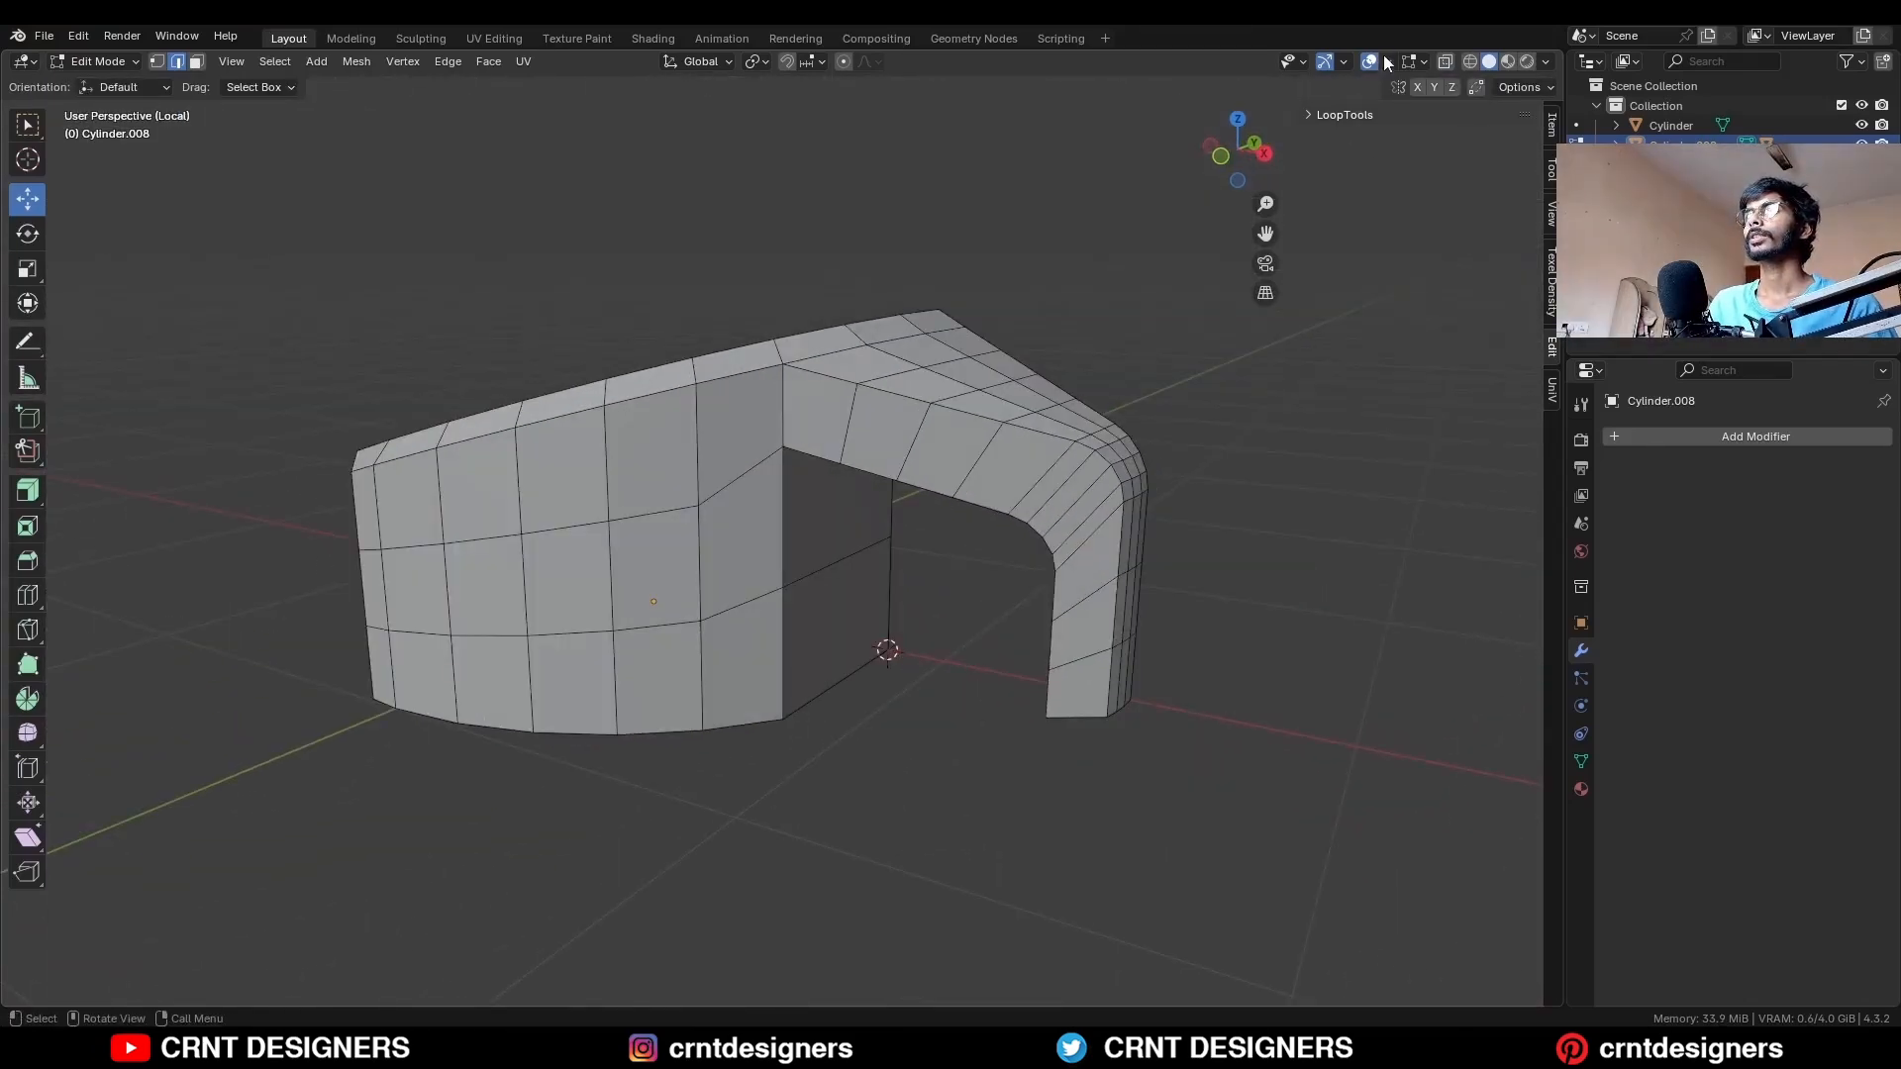
pyautogui.click(1387, 61)
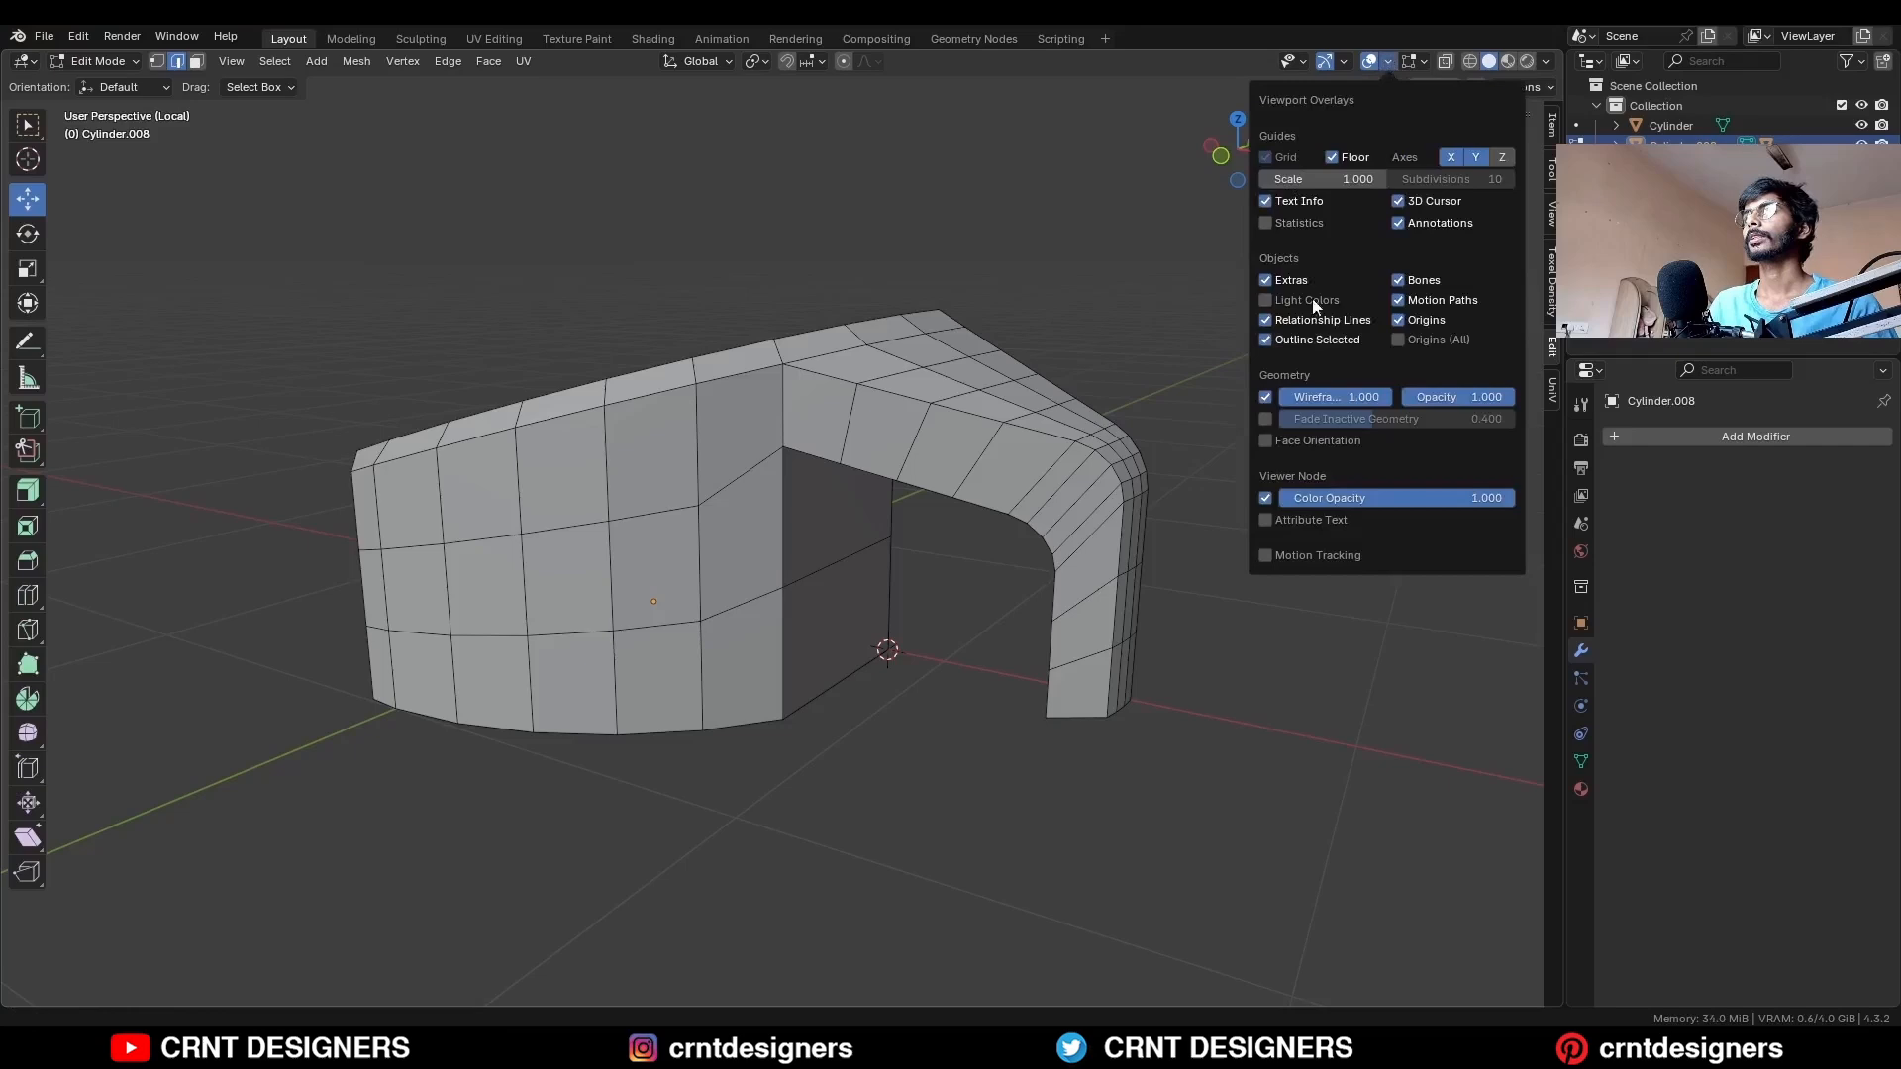
pyautogui.click(1265, 441)
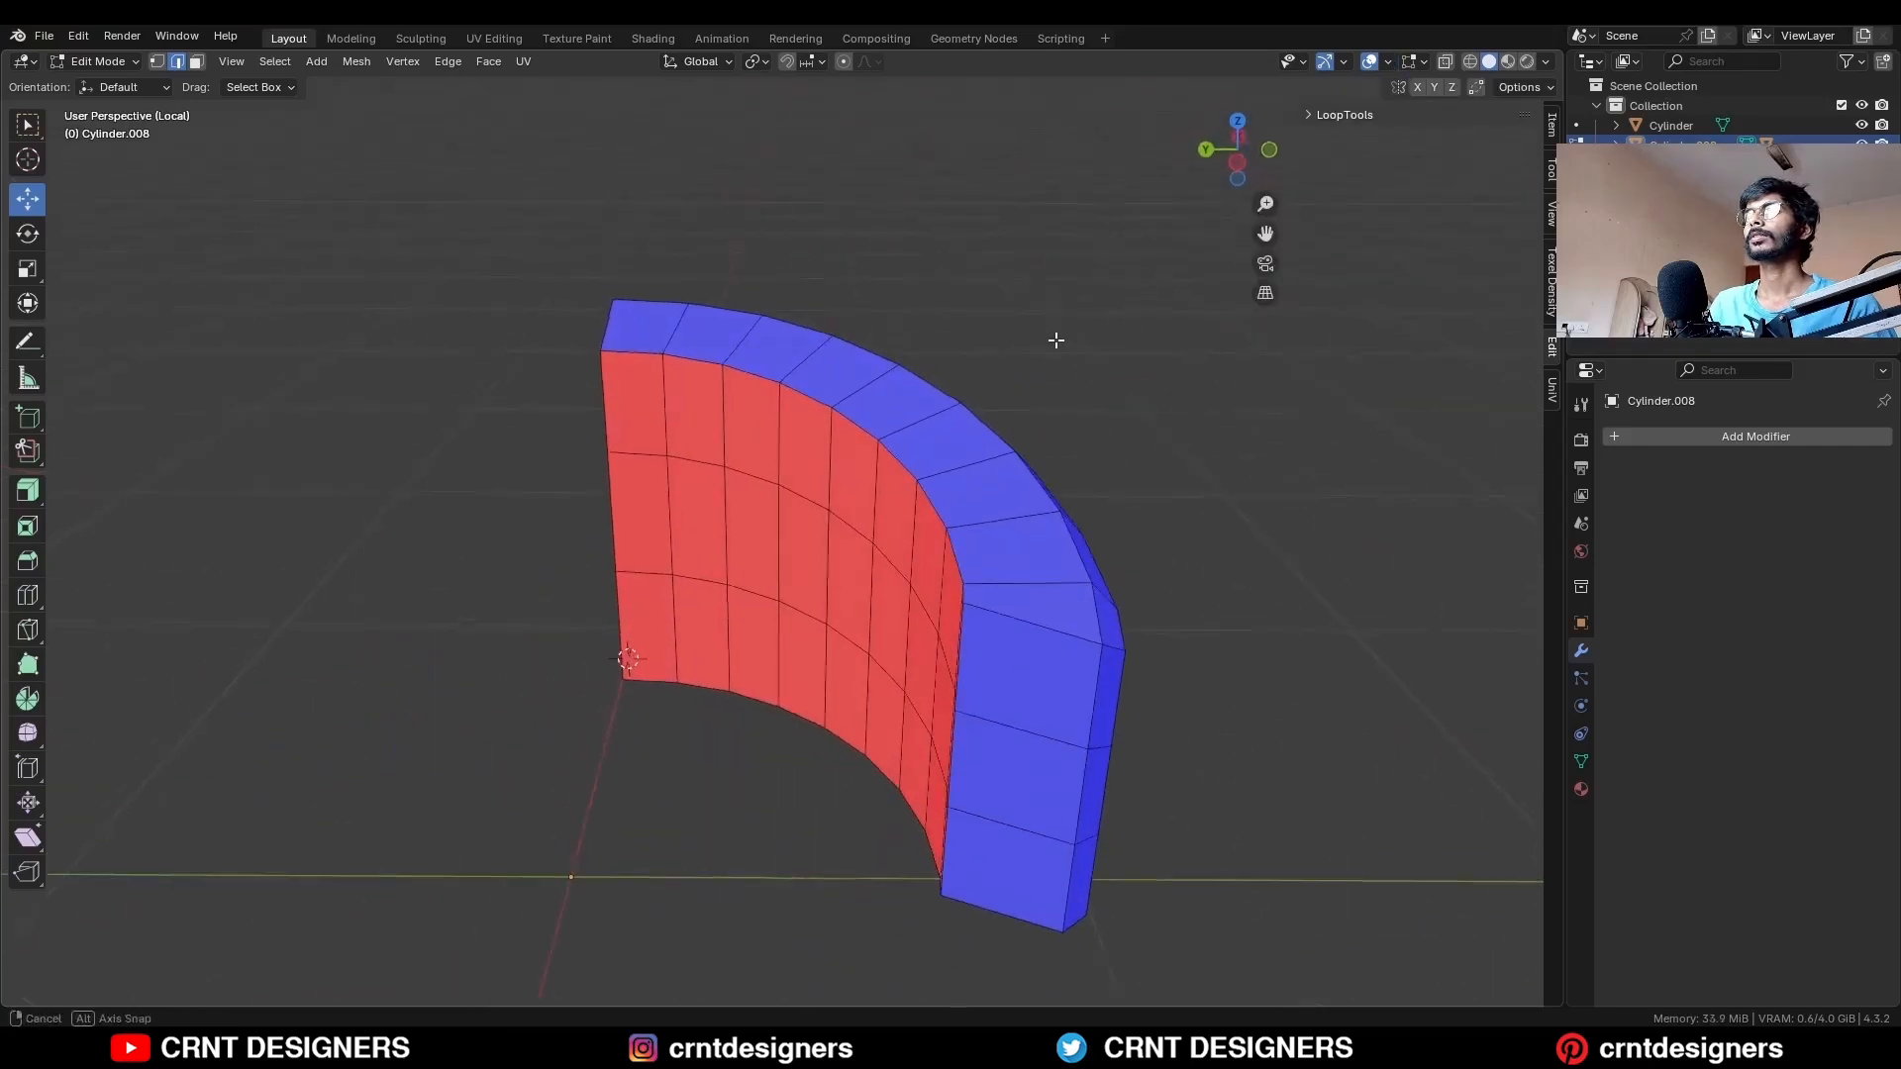
pyautogui.press('a')
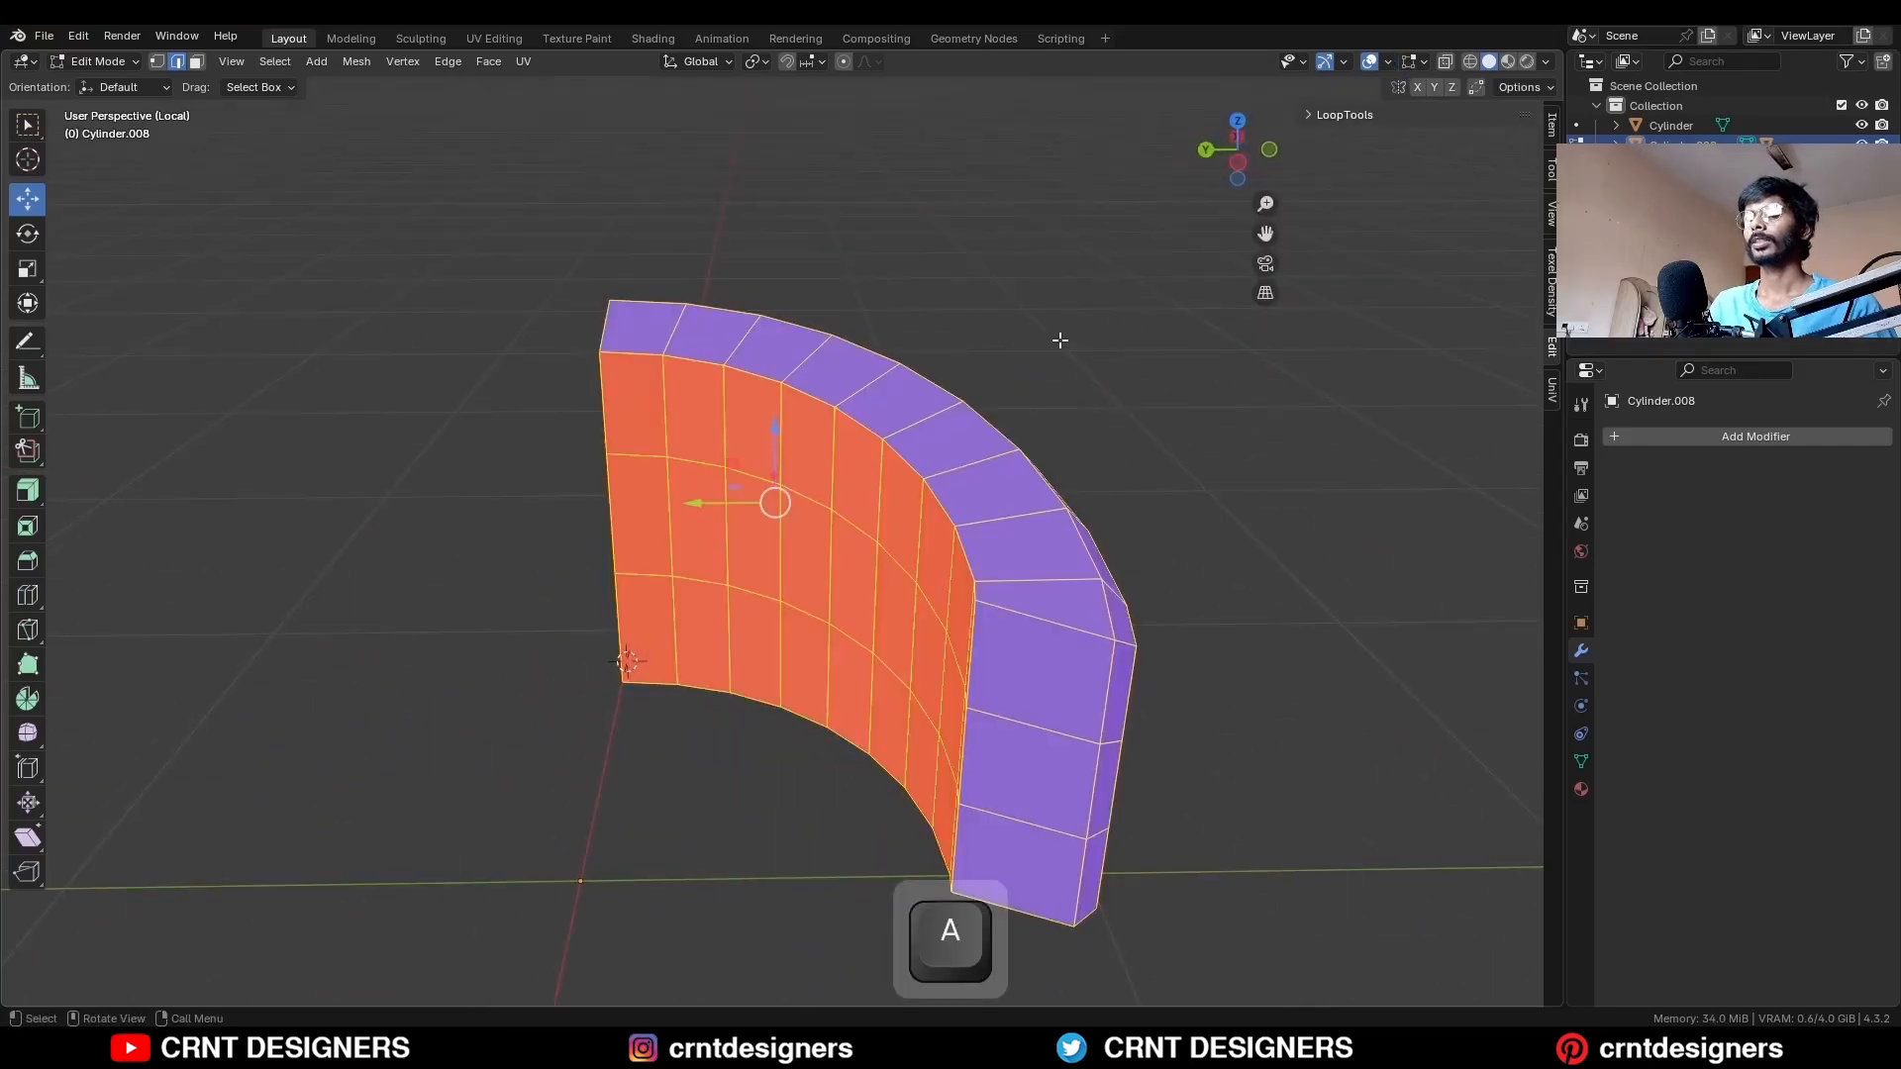
pyautogui.hotkey('alt', 'n')
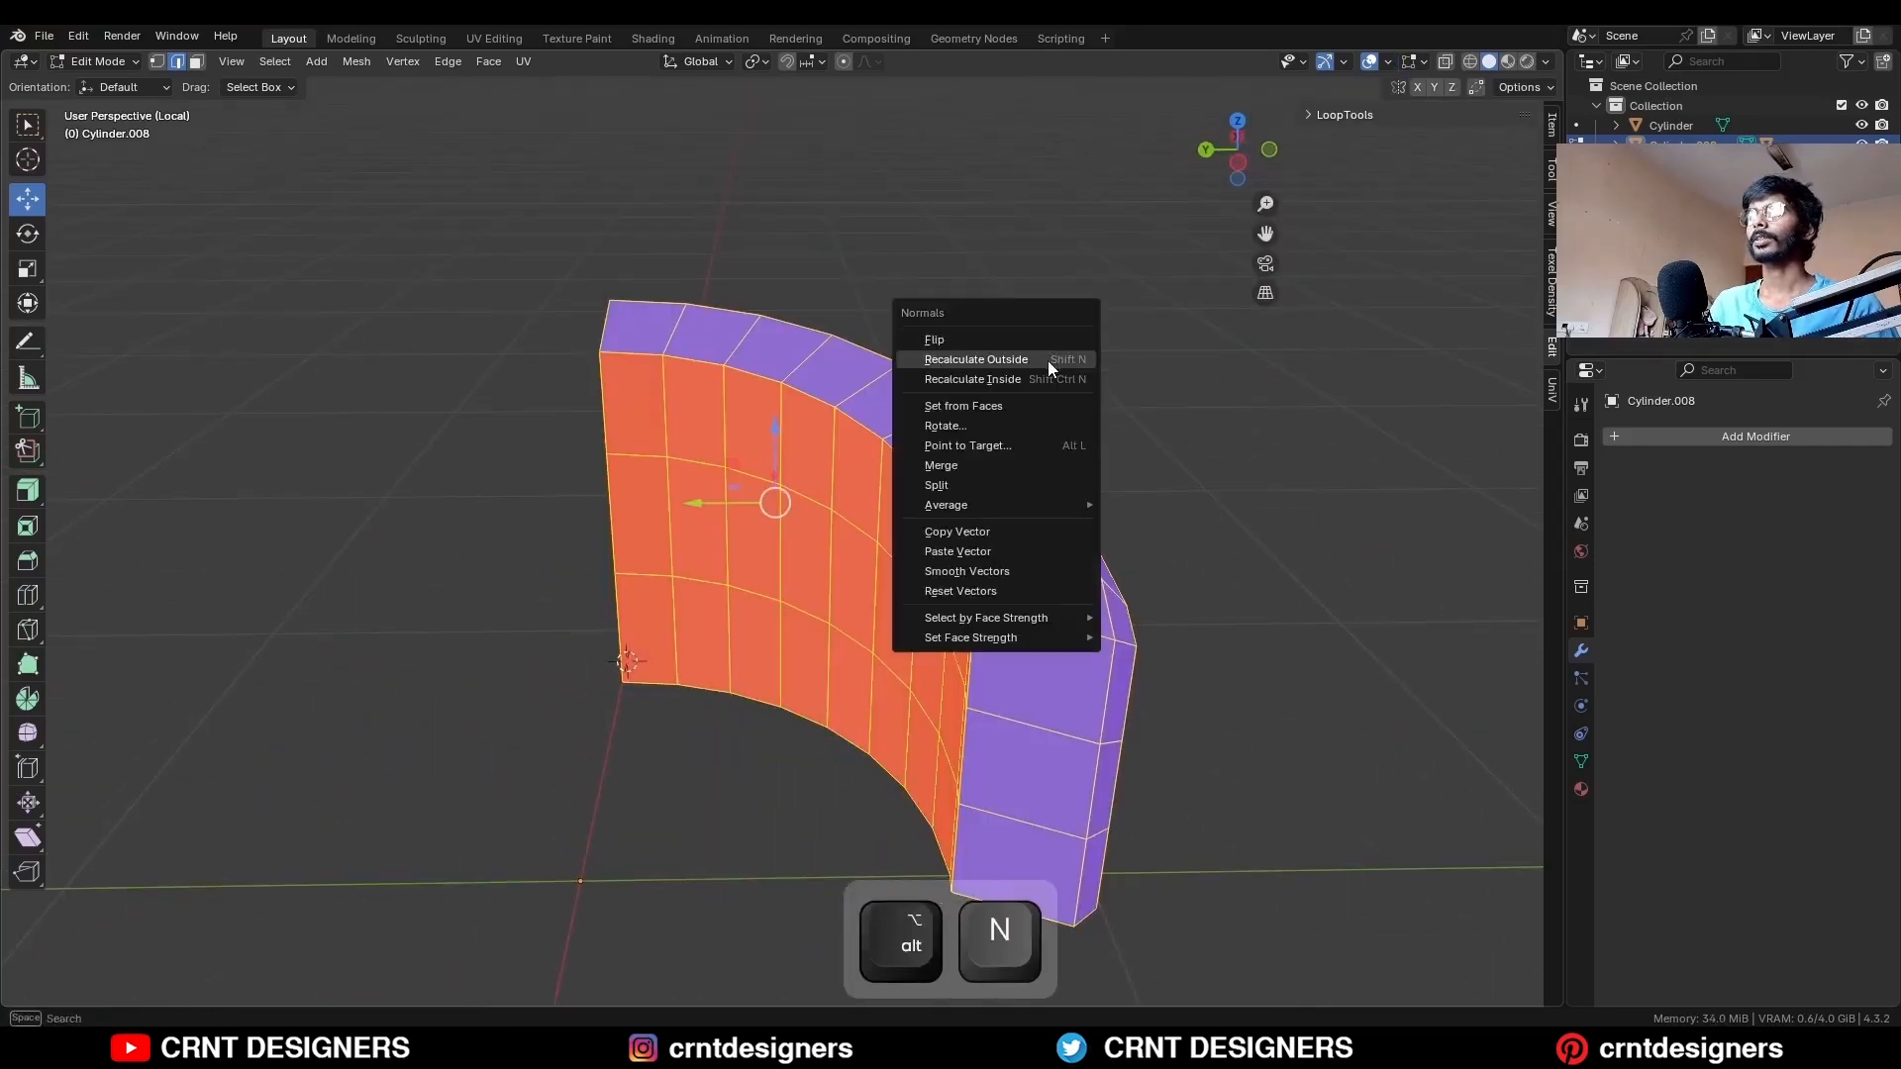
pyautogui.click(1048, 360)
pyautogui.click(1105, 354)
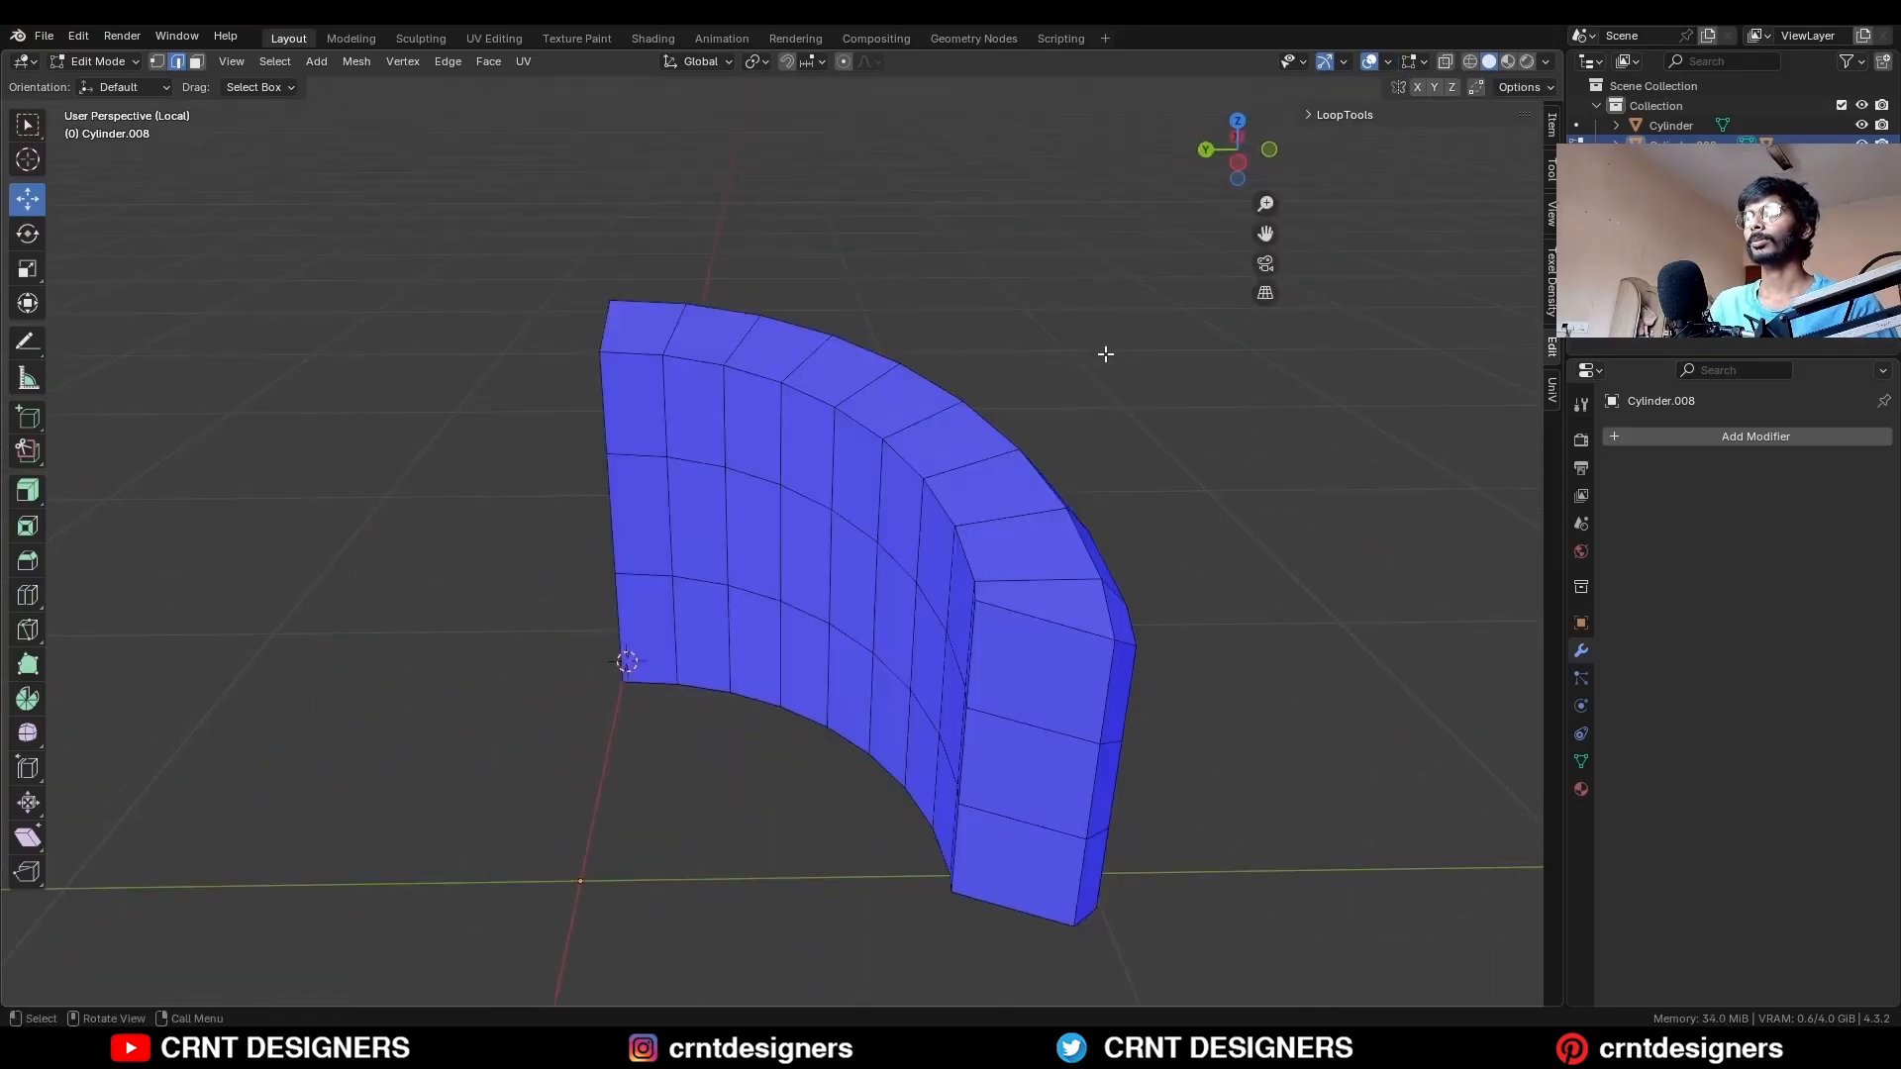
pyautogui.click(1388, 61)
pyautogui.click(1274, 436)
pyautogui.moveTo(1047, 347); pyautogui.dragTo(895, 379, button='middle')
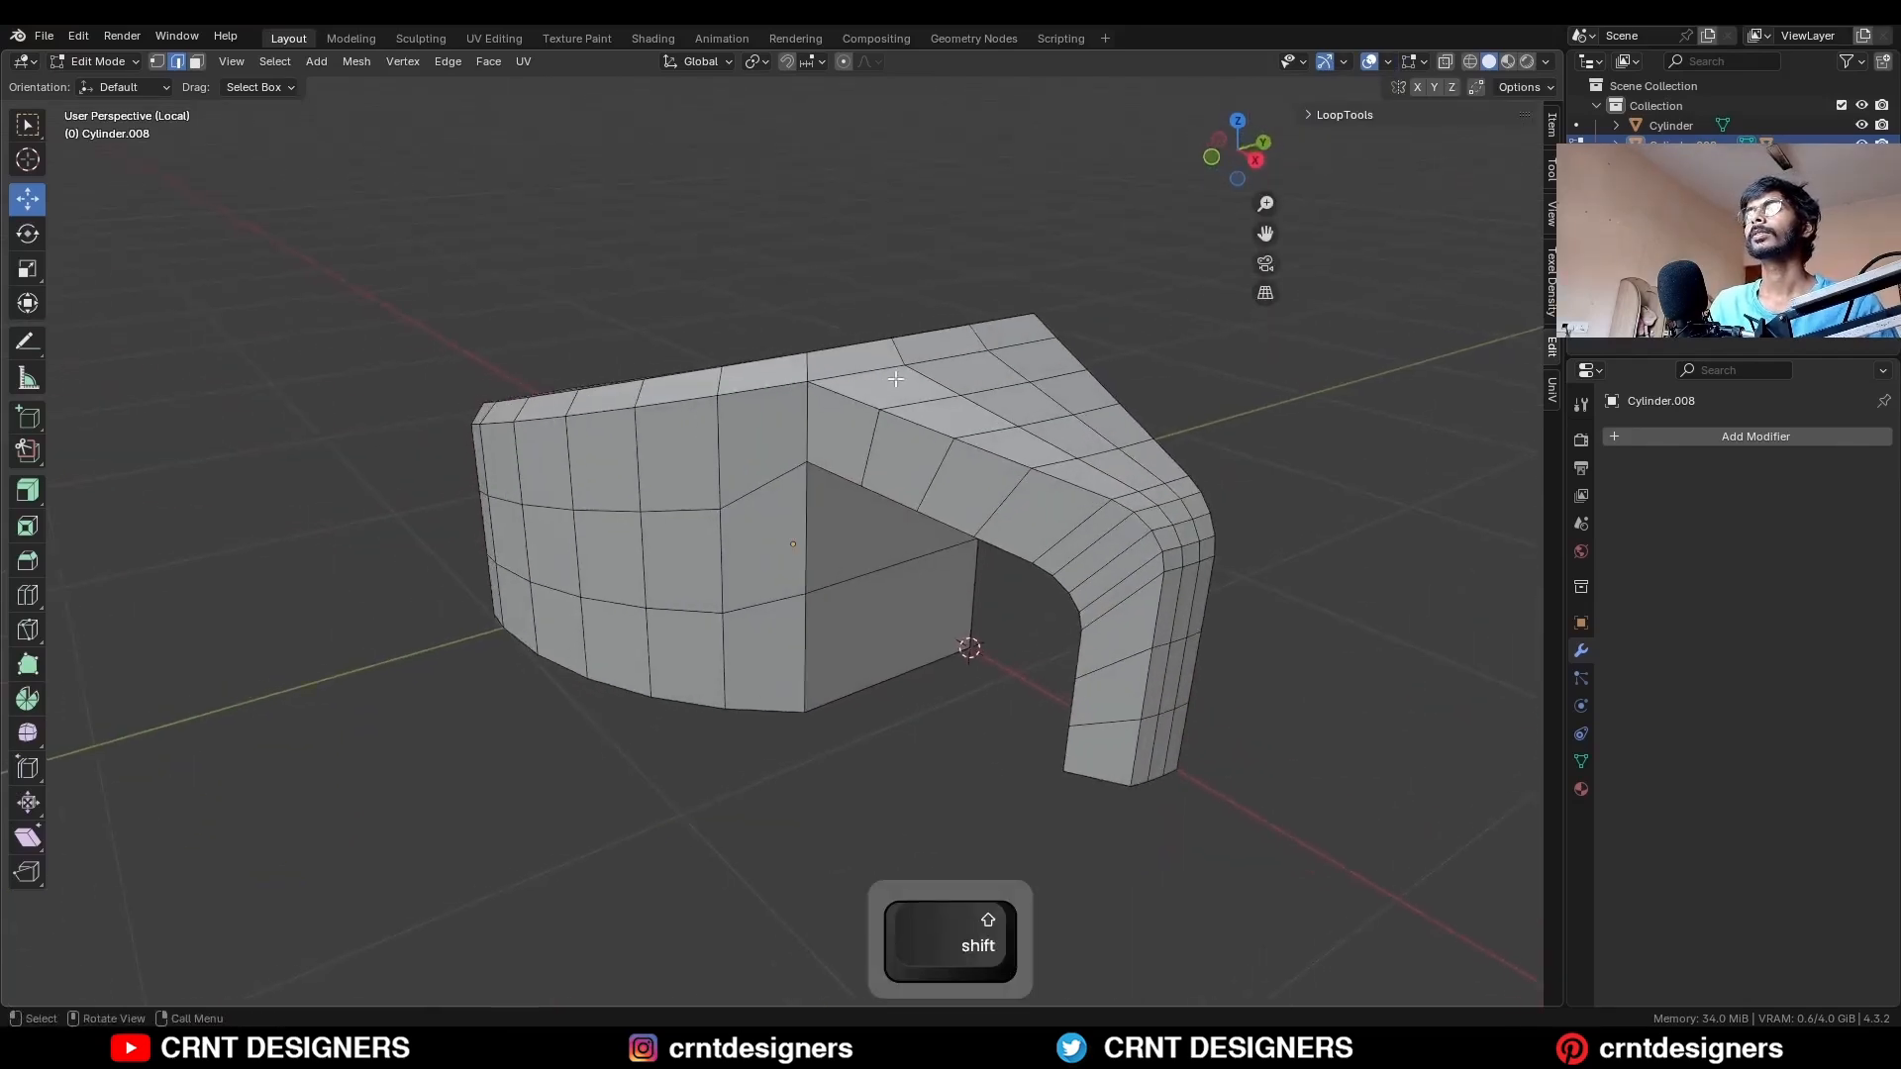
# Bevel all sharp edges plus the curved wall's upper horizontal loop with 4 segments, width 0.0194 m and shape 1.0.
pyautogui.click(275, 61)
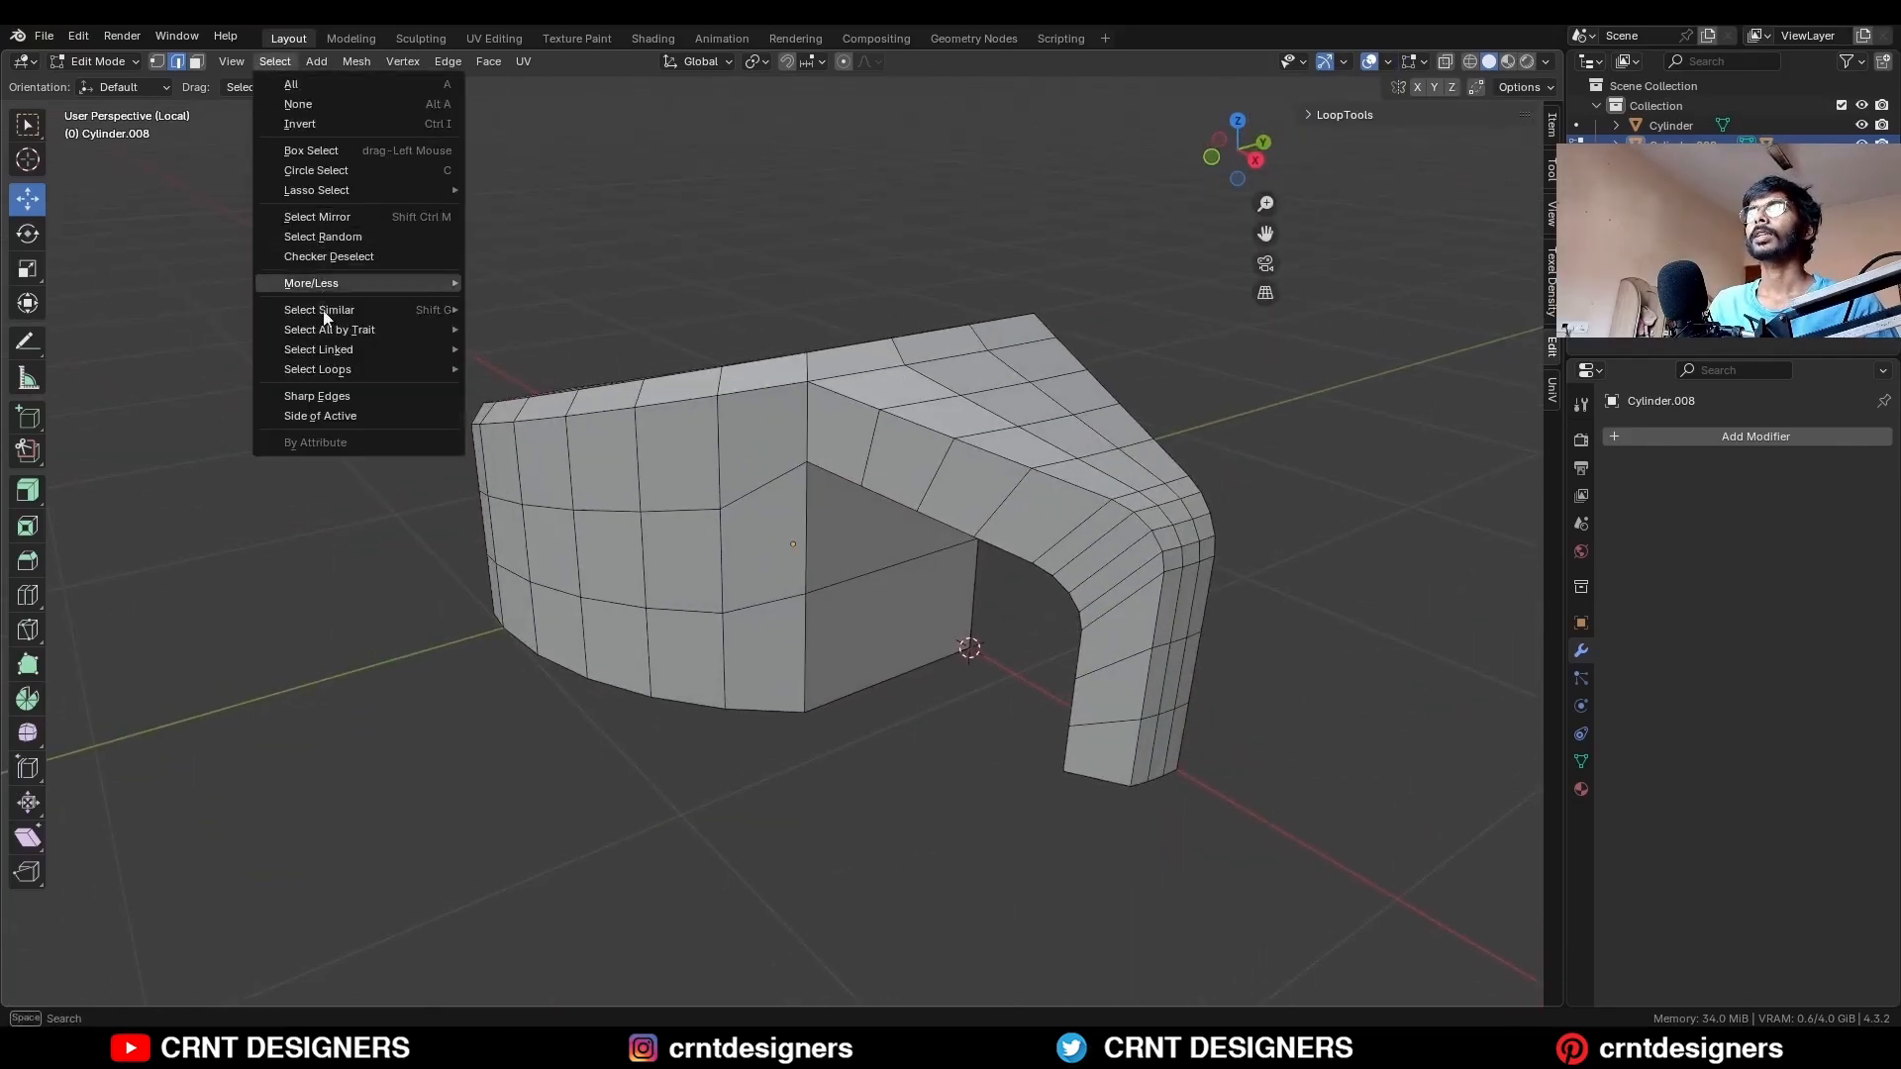
pyautogui.click(334, 392)
pyautogui.keyDown('alt'); pyautogui.keyDown('shift'); pyautogui.click(745, 496); pyautogui.keyUp('shift'); pyautogui.keyUp('alt')
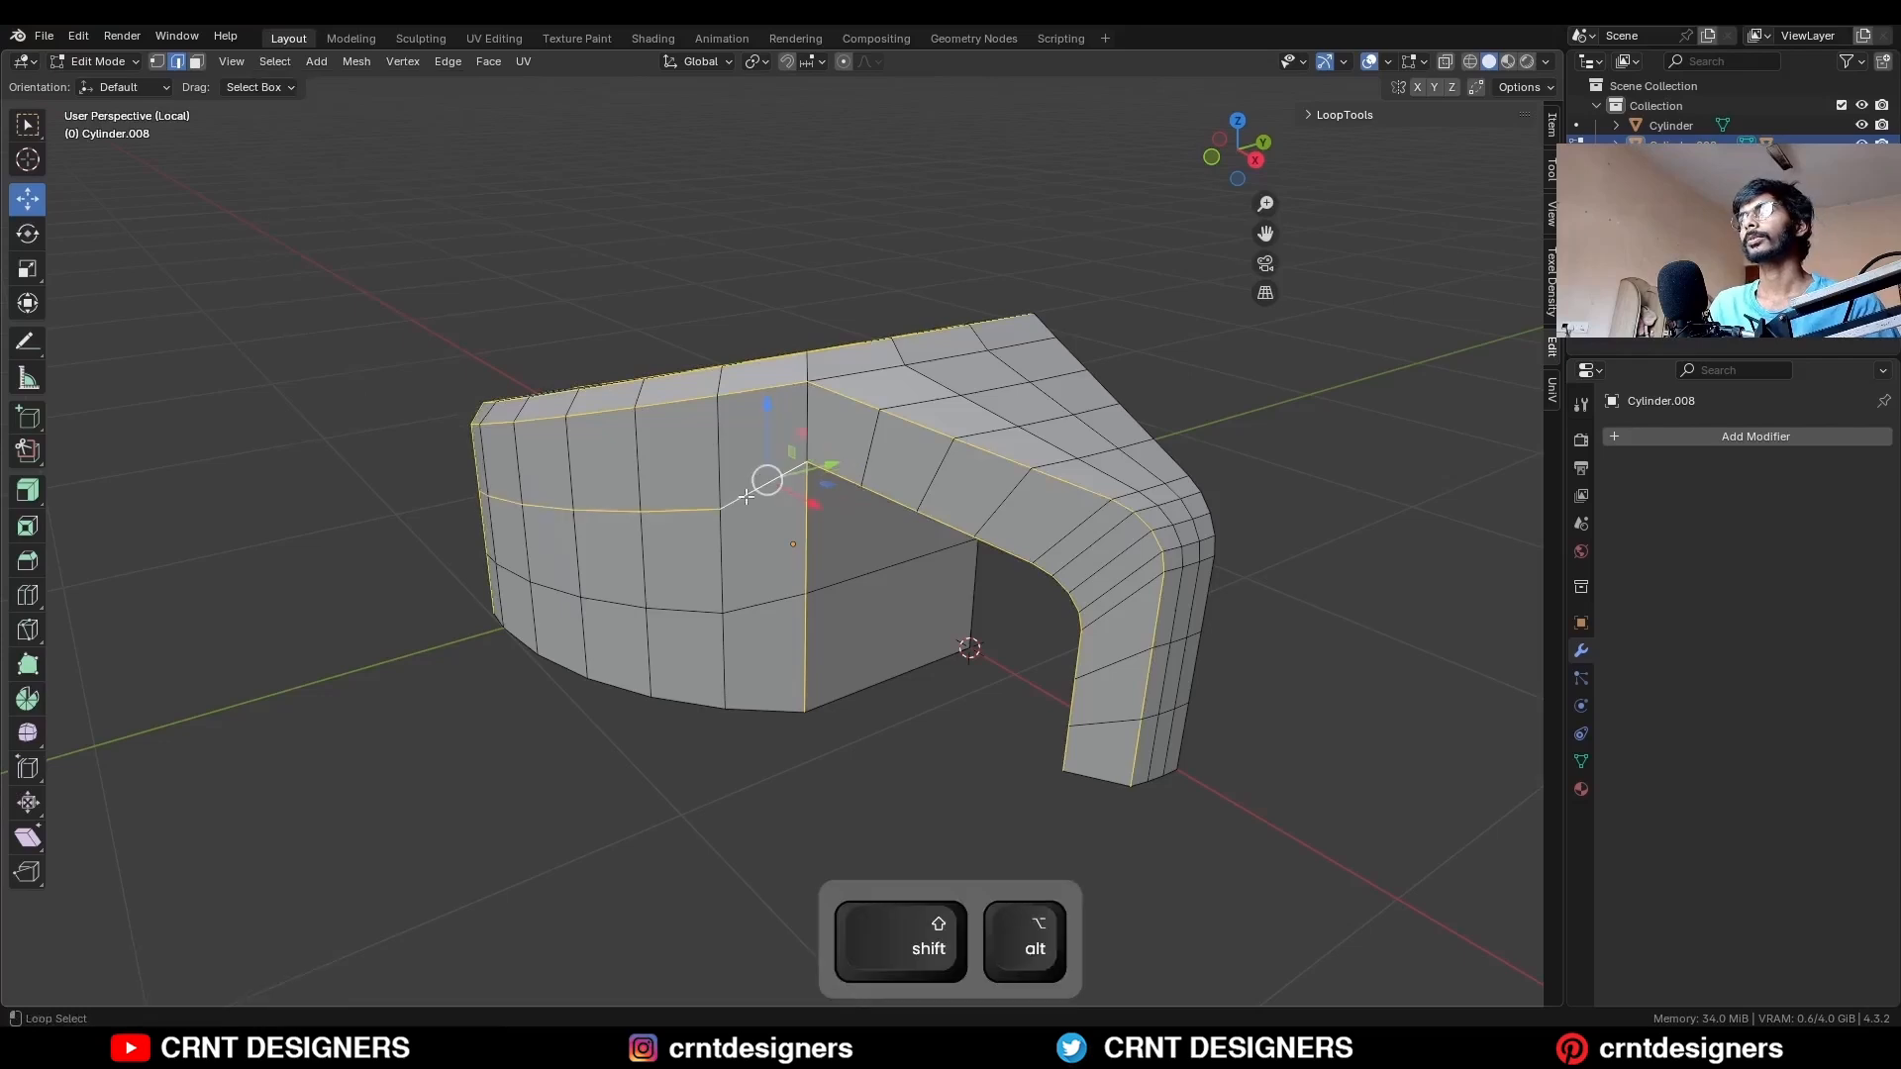
pyautogui.moveTo(972, 388); pyautogui.dragTo(1105, 365, button='middle')
pyautogui.hotkey('ctrl', 'b')
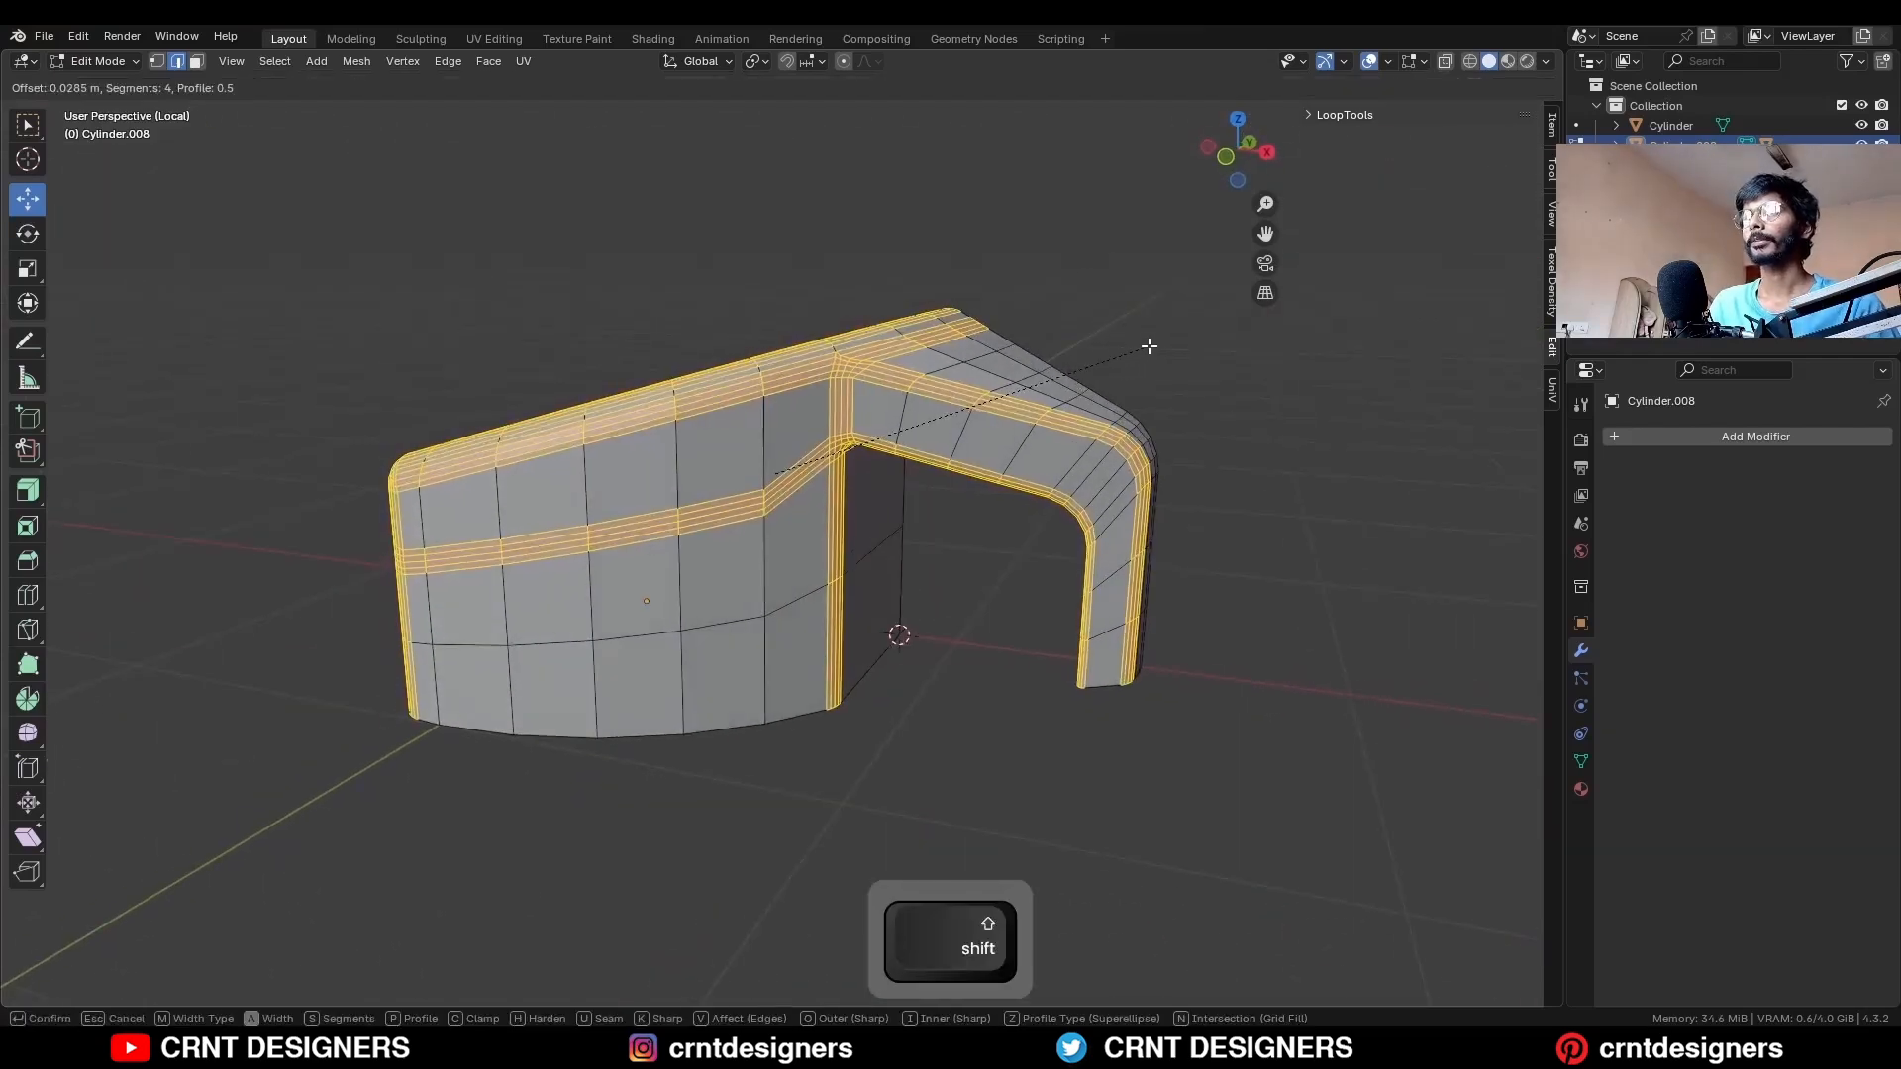
pyautogui.click(425, 703)
pyautogui.moveTo(287, 728); pyautogui.dragTo(335, 736)
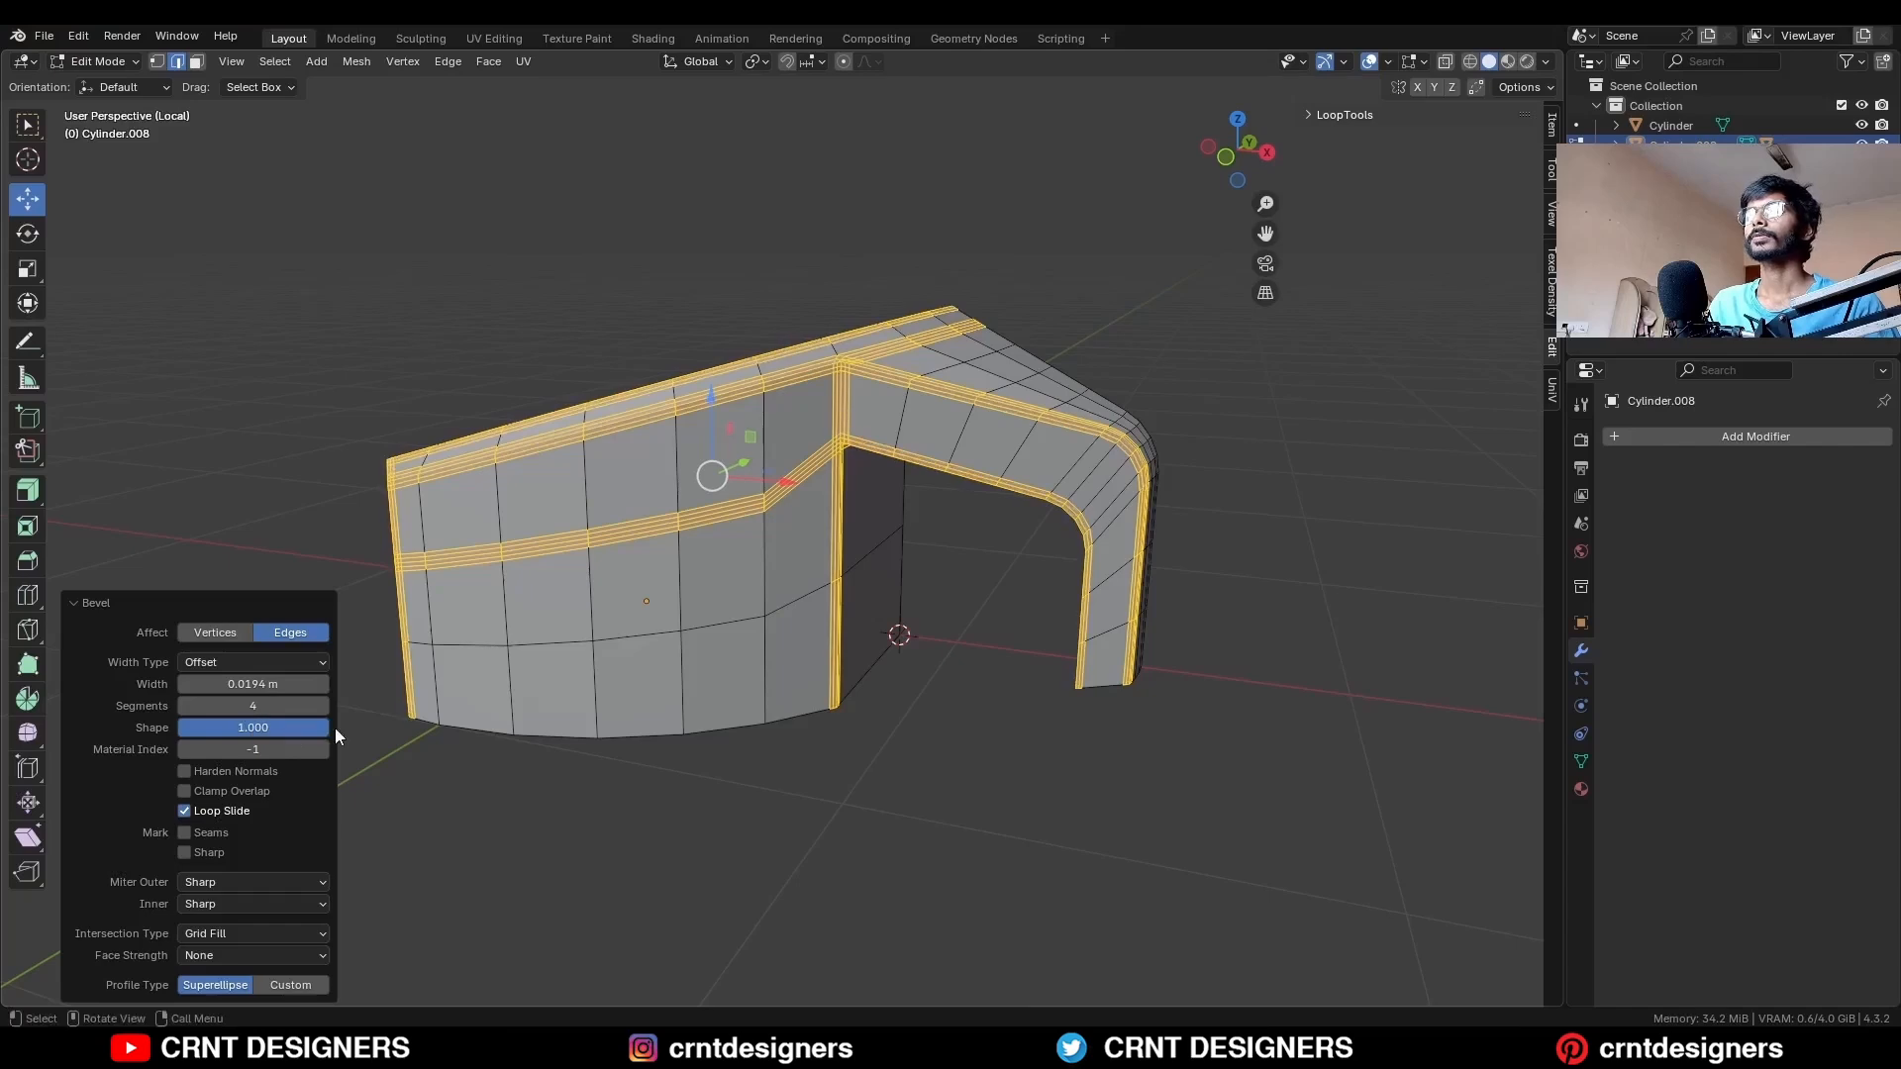
# Reduce the panel's edge bevel to 2 segments and set its width to 0.02 m.
pyautogui.click(185, 709)
pyautogui.click(184, 709)
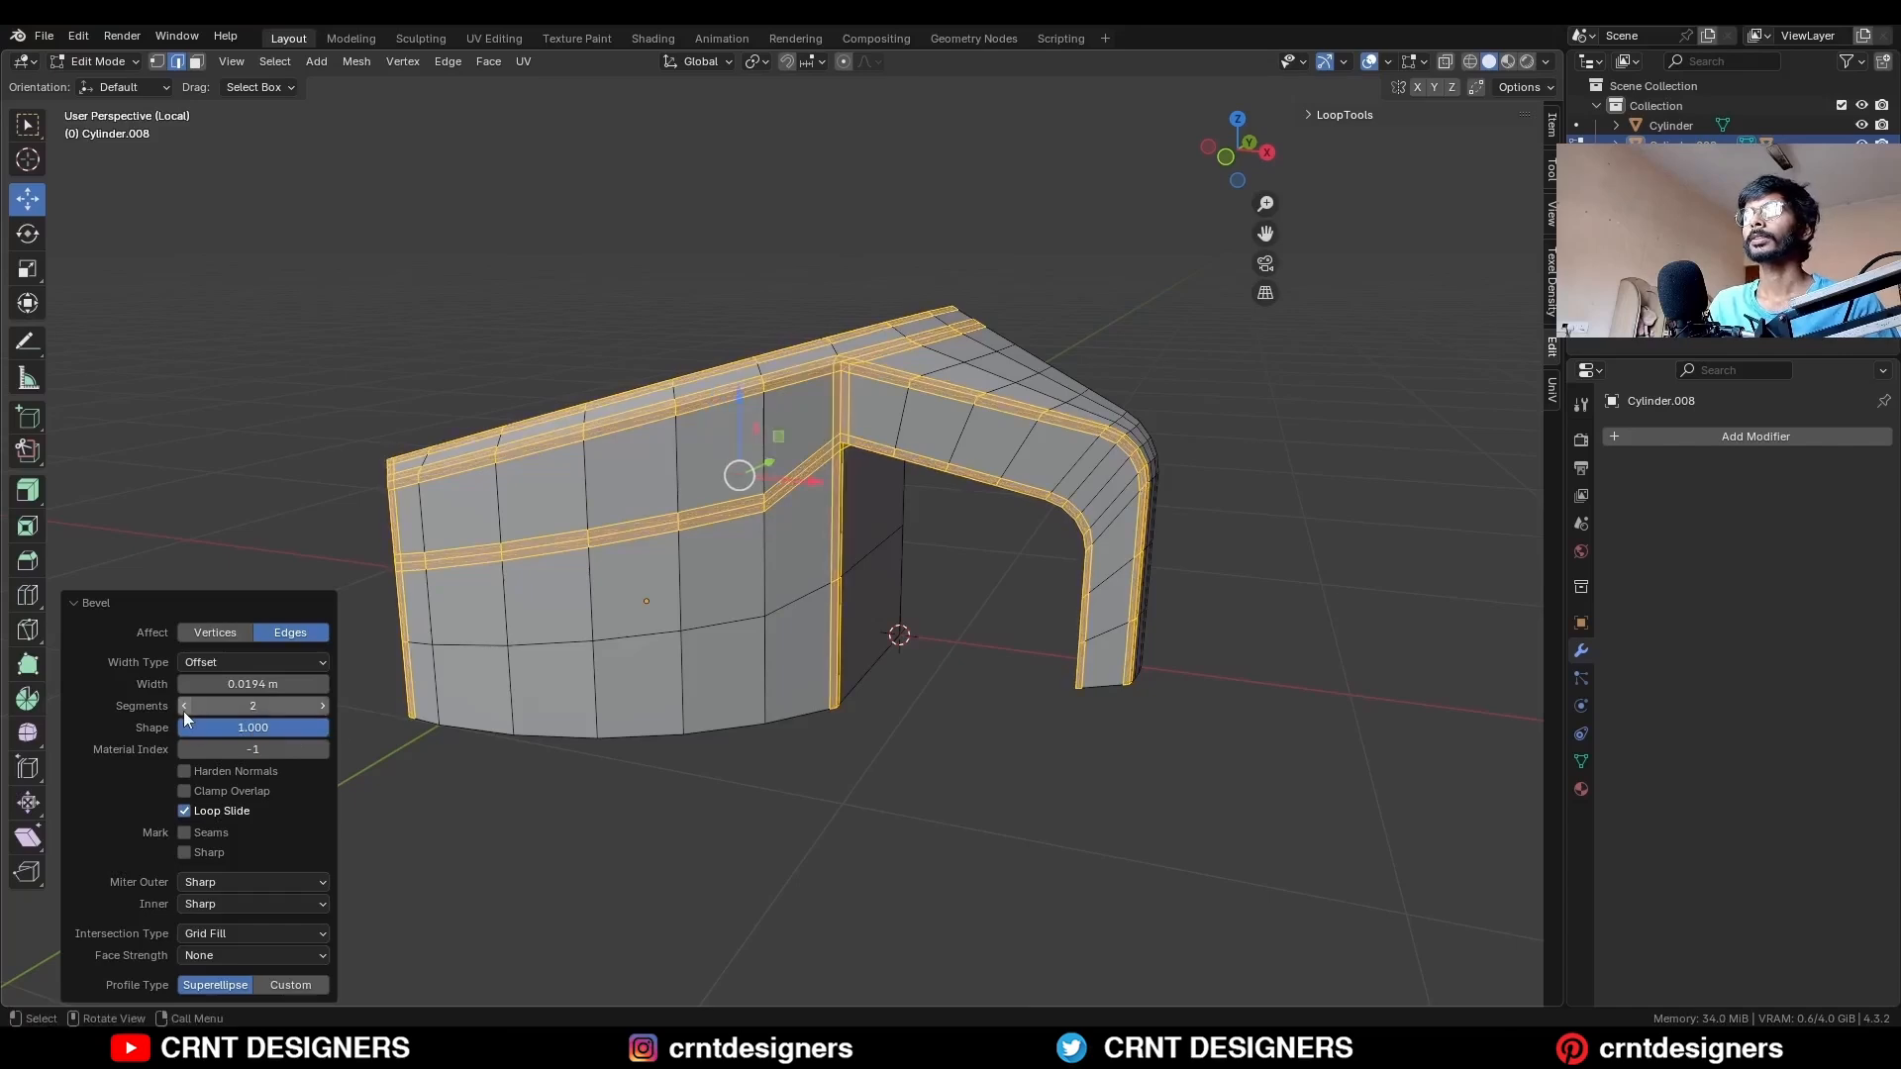
pyautogui.doubleClick(252, 684)
pyautogui.write('0.02')
pyautogui.press('Return')
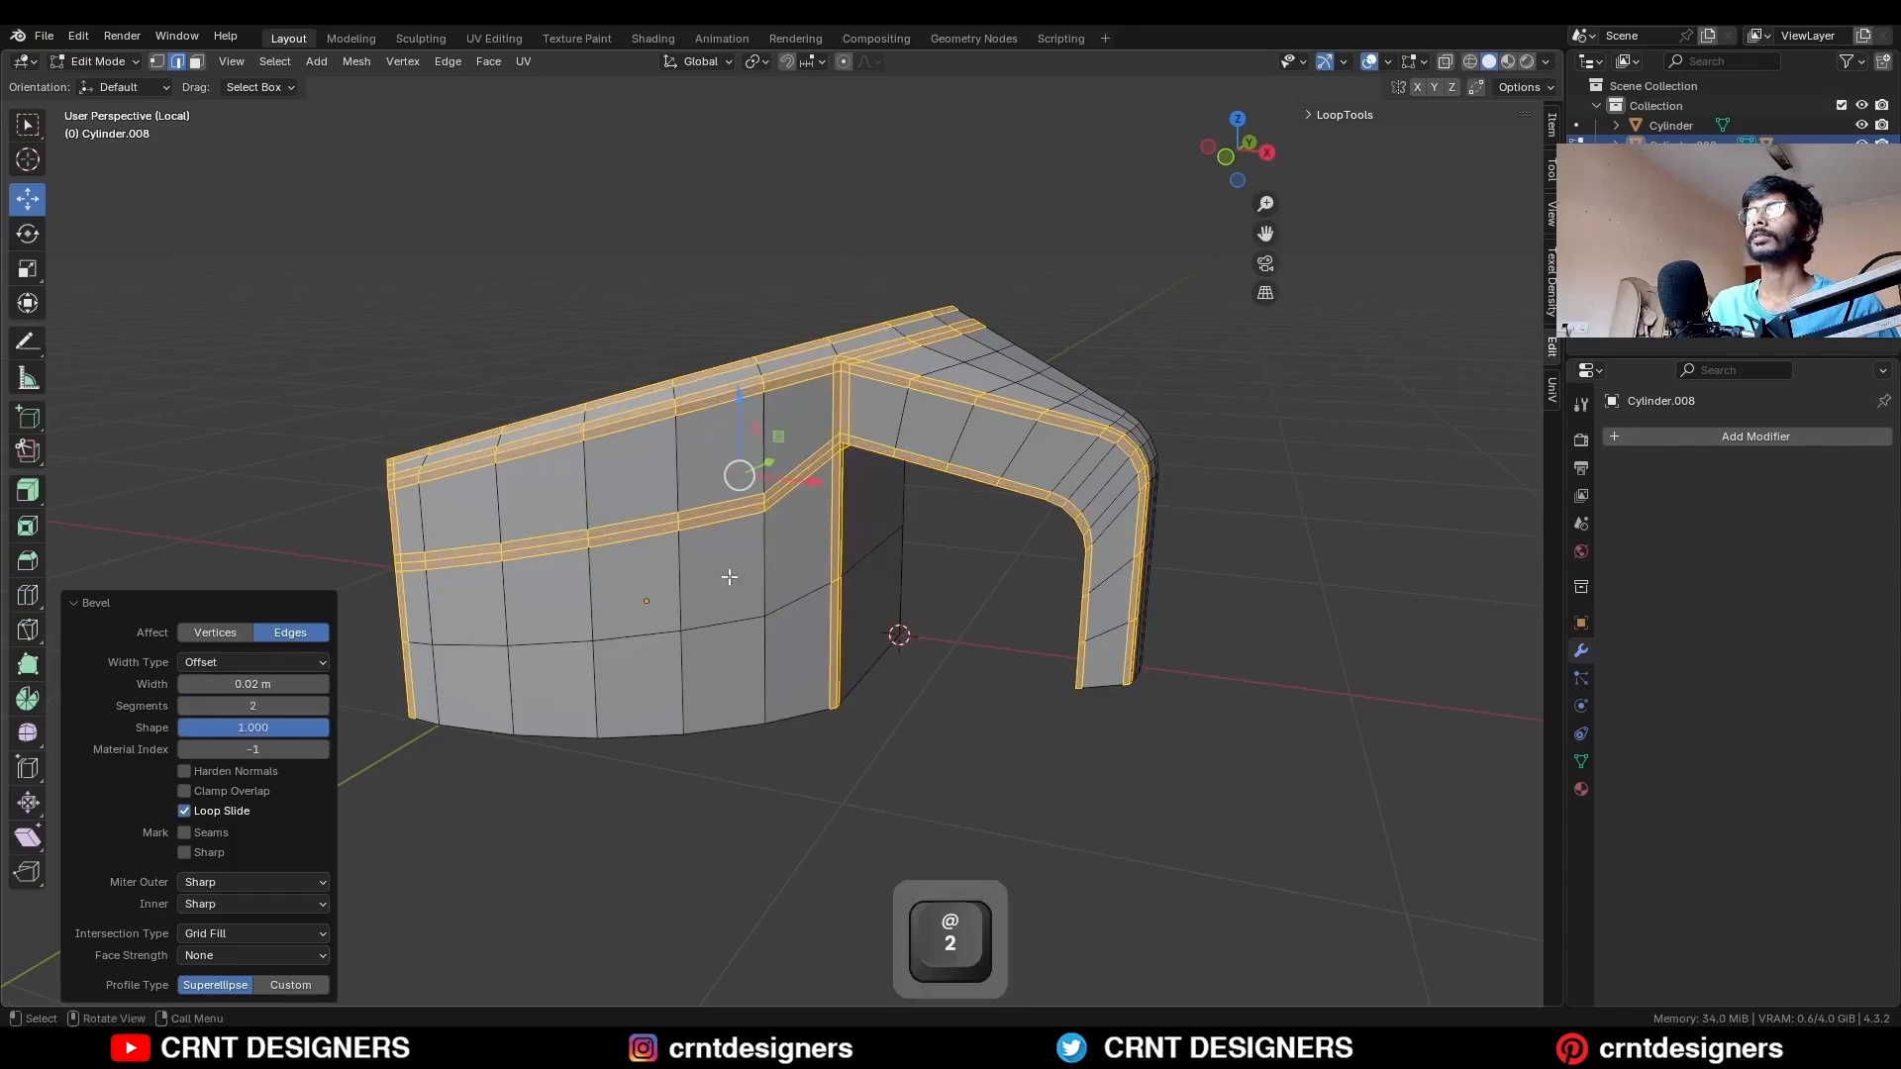
# Add a level 2 Subdivision modifier to the panel and shade it smooth.
pyautogui.keyDown('shift'); pyautogui.moveTo(971, 495); pyautogui.dragTo(972, 571, button='middle'); pyautogui.keyUp('shift')
pyautogui.press('Tab')
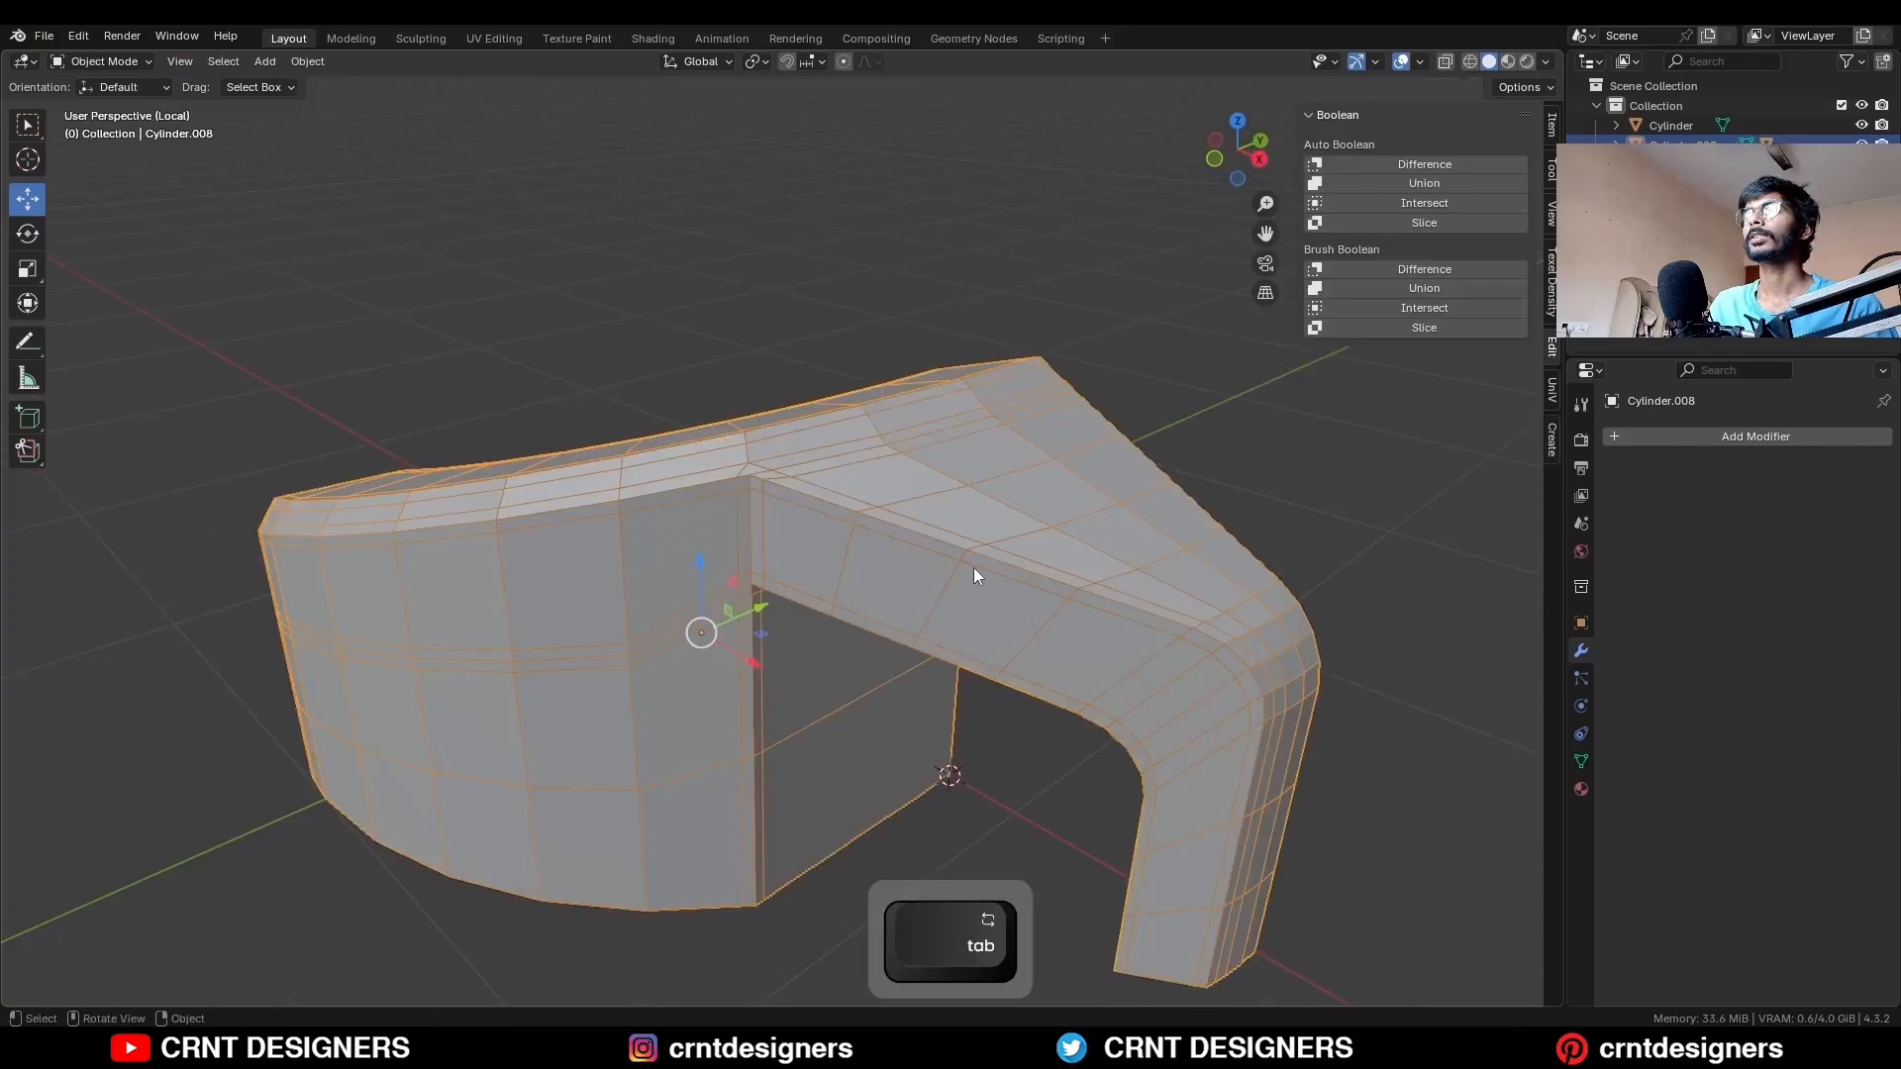
pyautogui.hotkey('ctrl', '2')
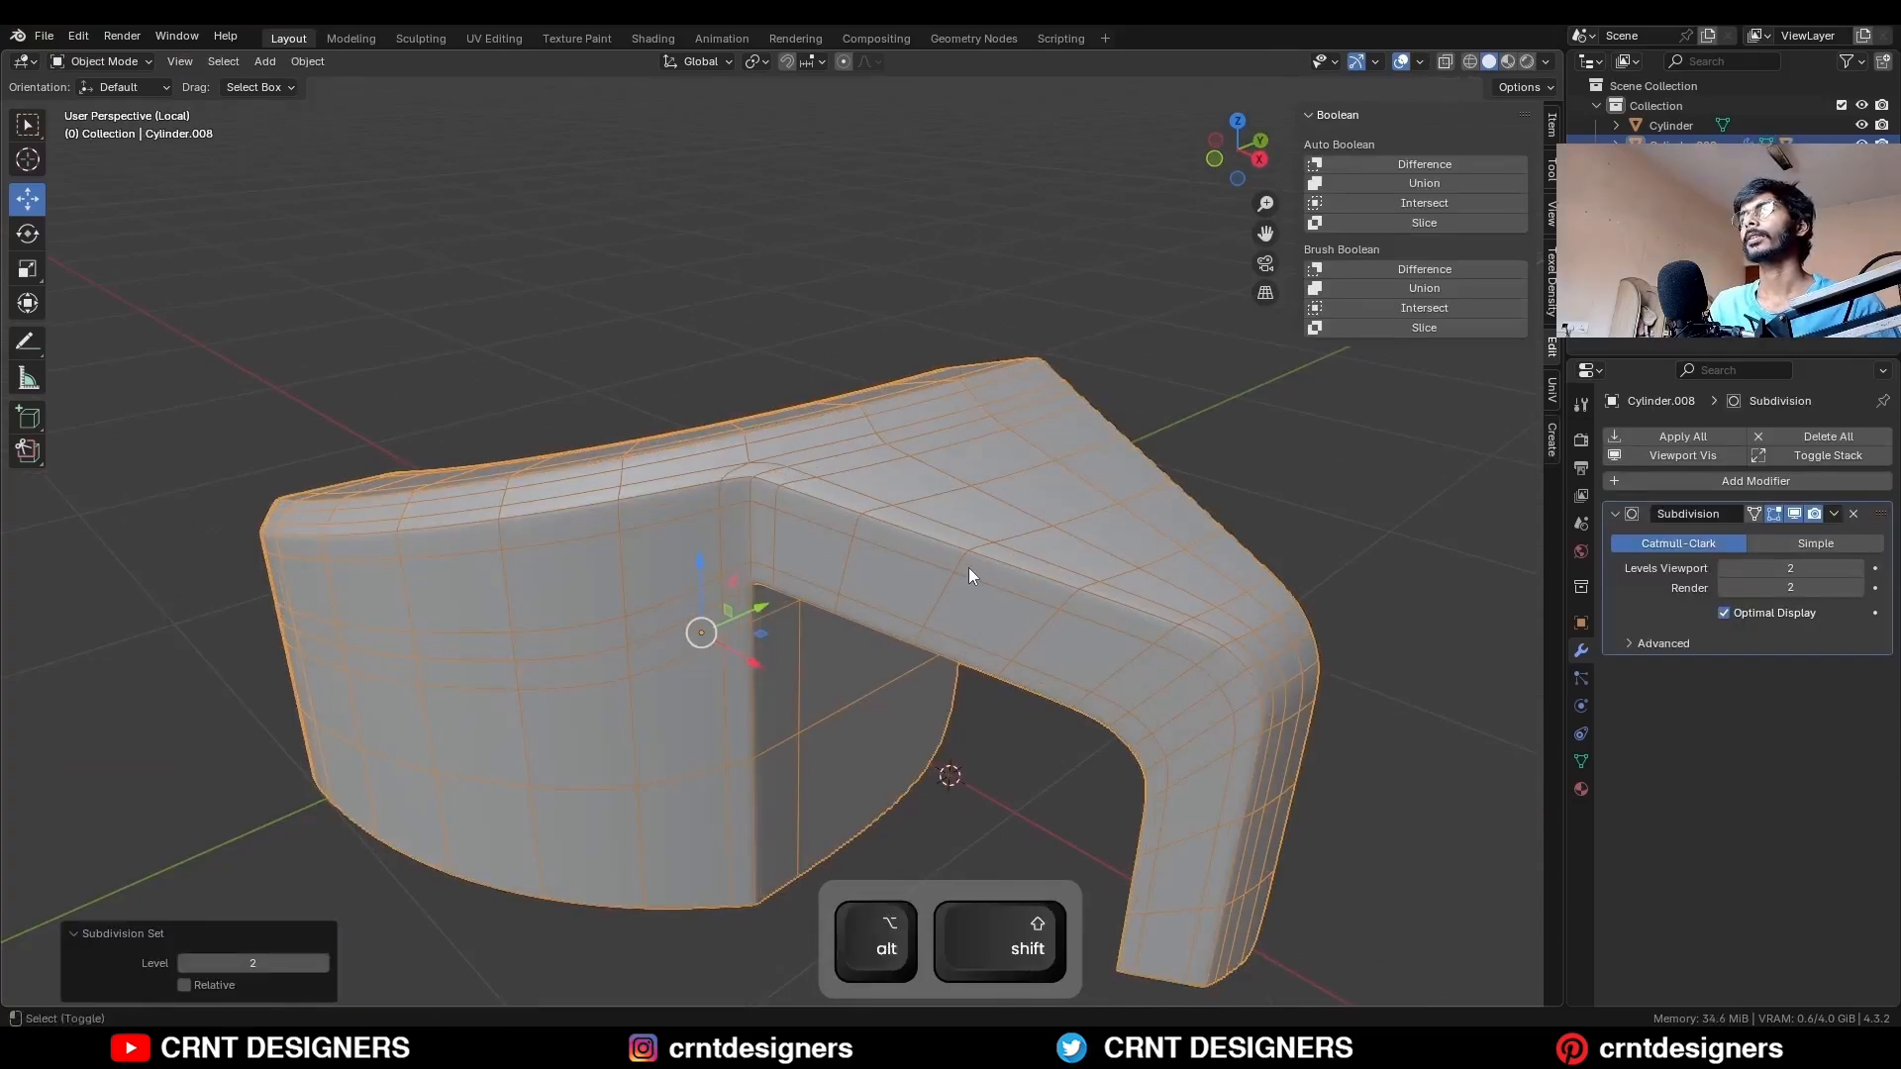
pyautogui.hotkey('shift', 'alt', 'z')
pyautogui.moveTo(968, 568); pyautogui.dragTo(936, 495, button='middle')
pyautogui.rightClick(934, 495)
pyautogui.click(935, 495)
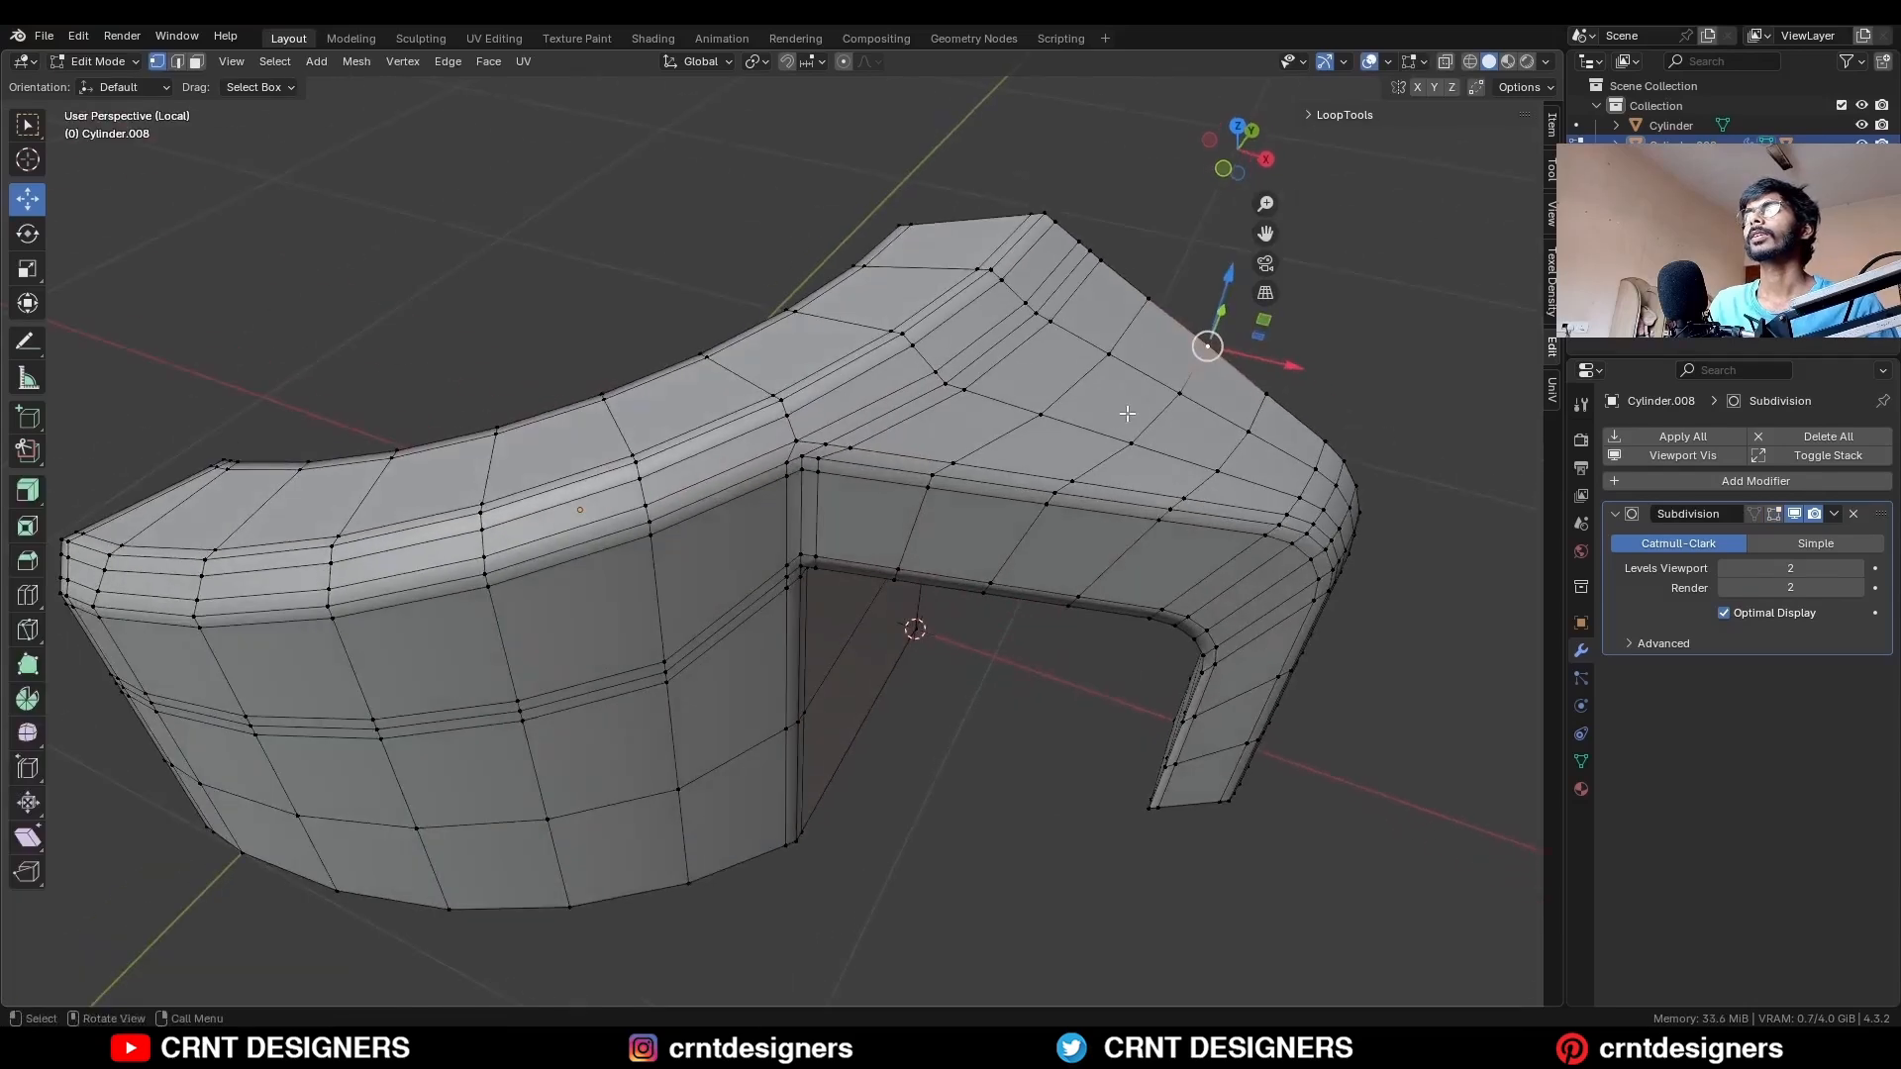
# Dissolve the excess support edges crossing the panel's upper face from the strip corner, and slide the remaining edge run there.
pyautogui.press('2')
pyautogui.press('ctrl')
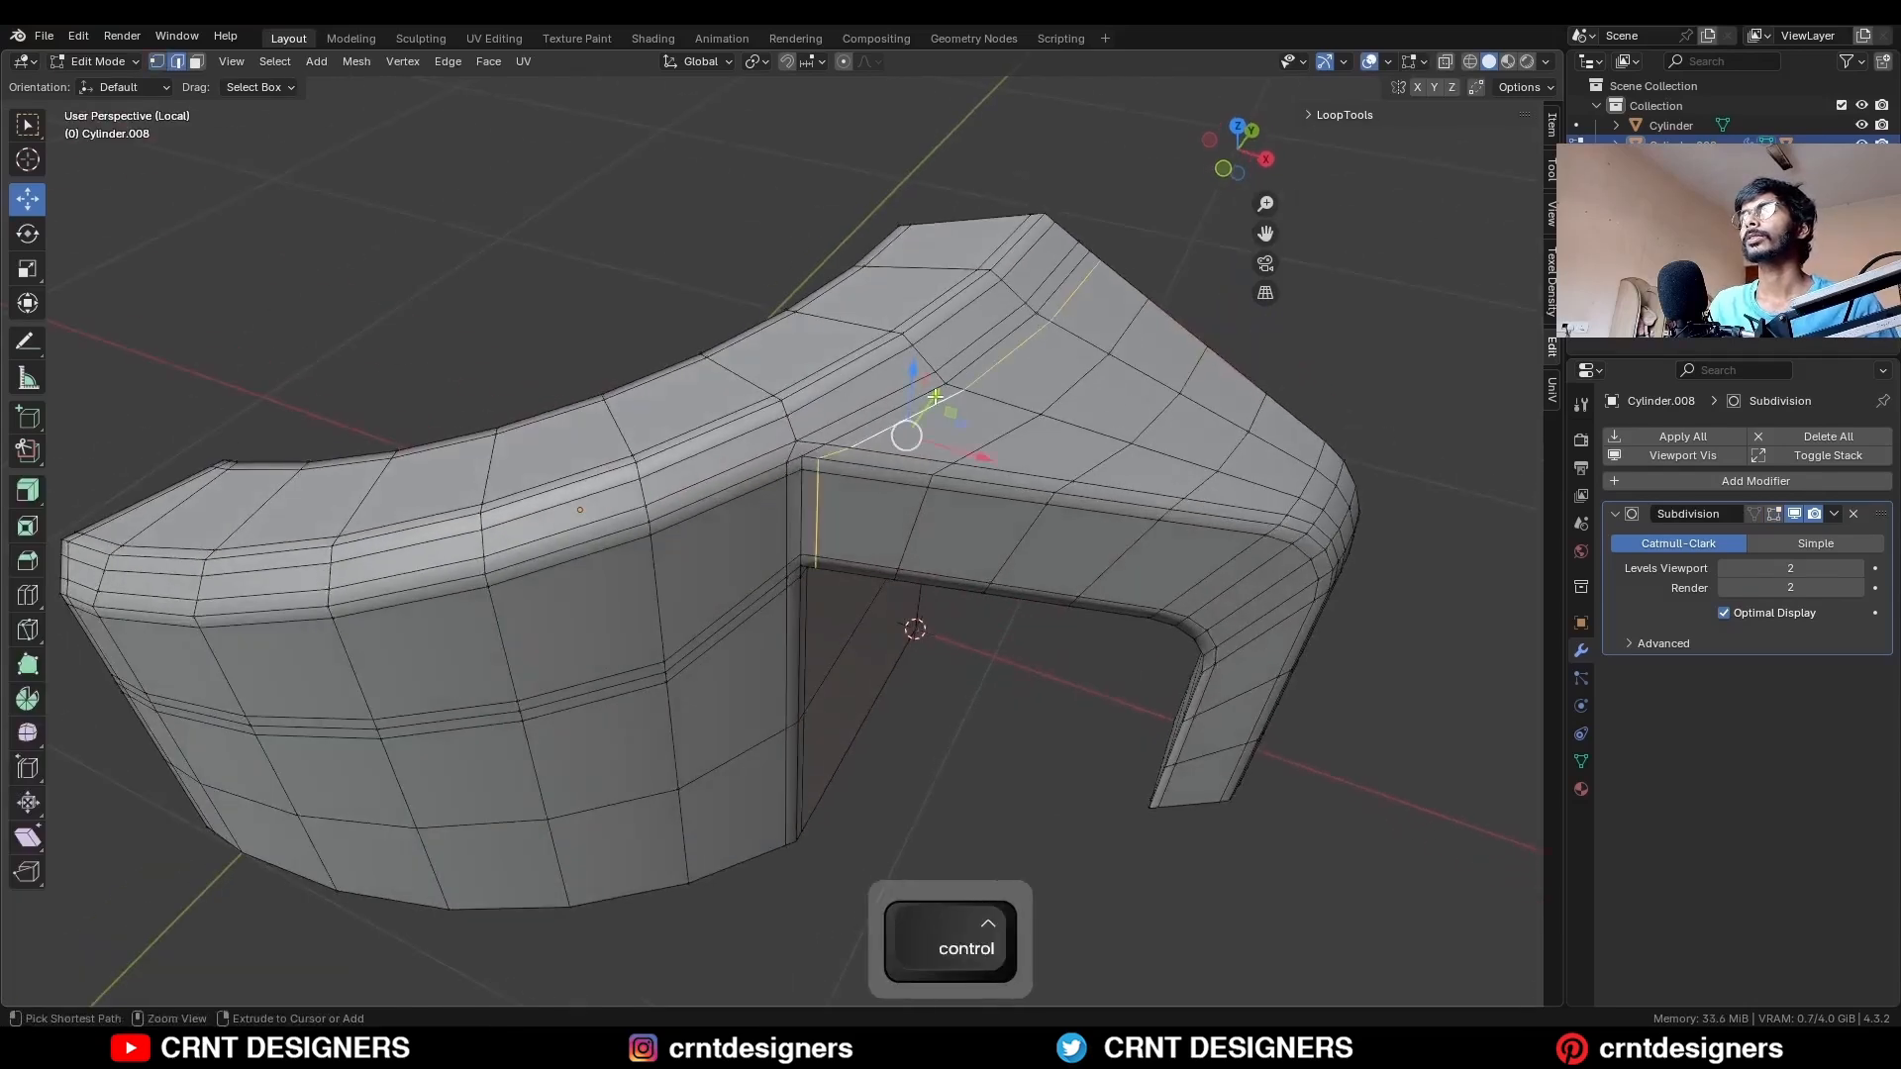
pyautogui.hotkey('ctrl', 'x')
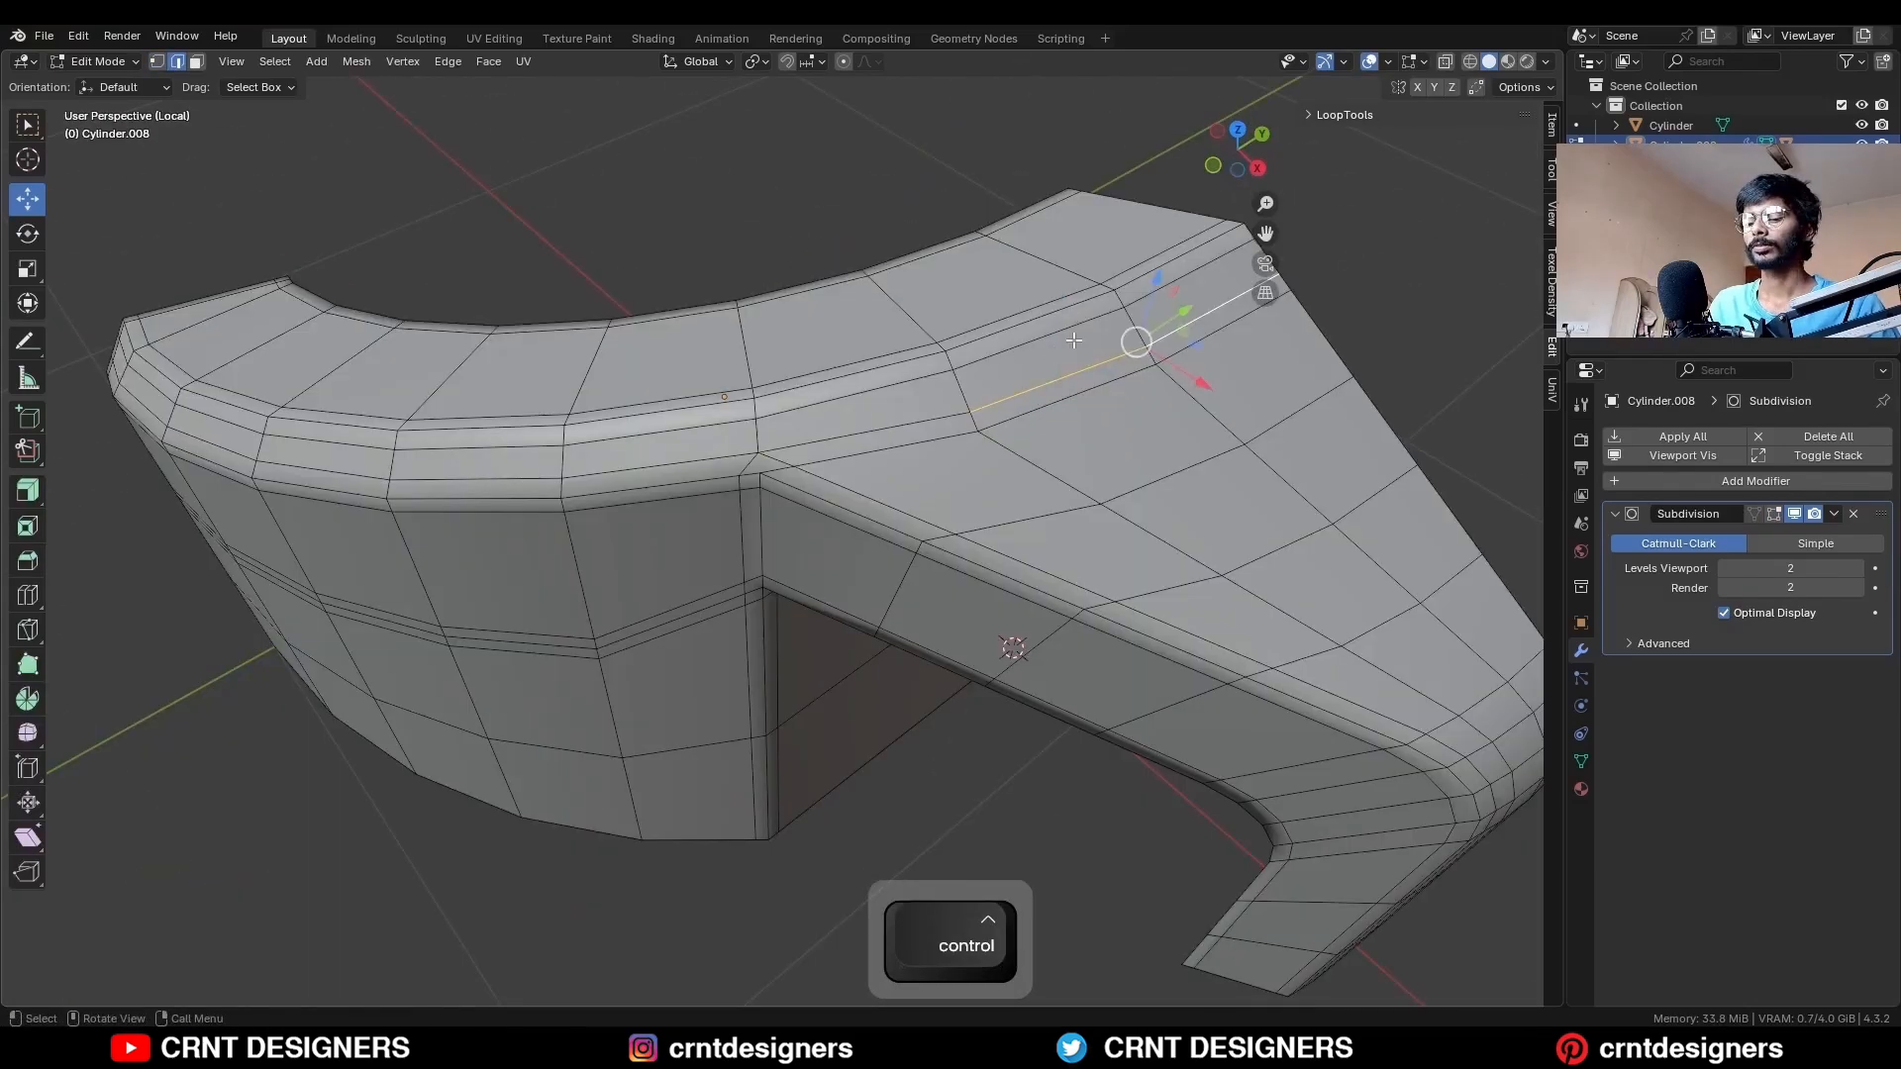
pyautogui.press('g')
pyautogui.press('g')
pyautogui.press('ctrl')
pyautogui.click(1067, 325)
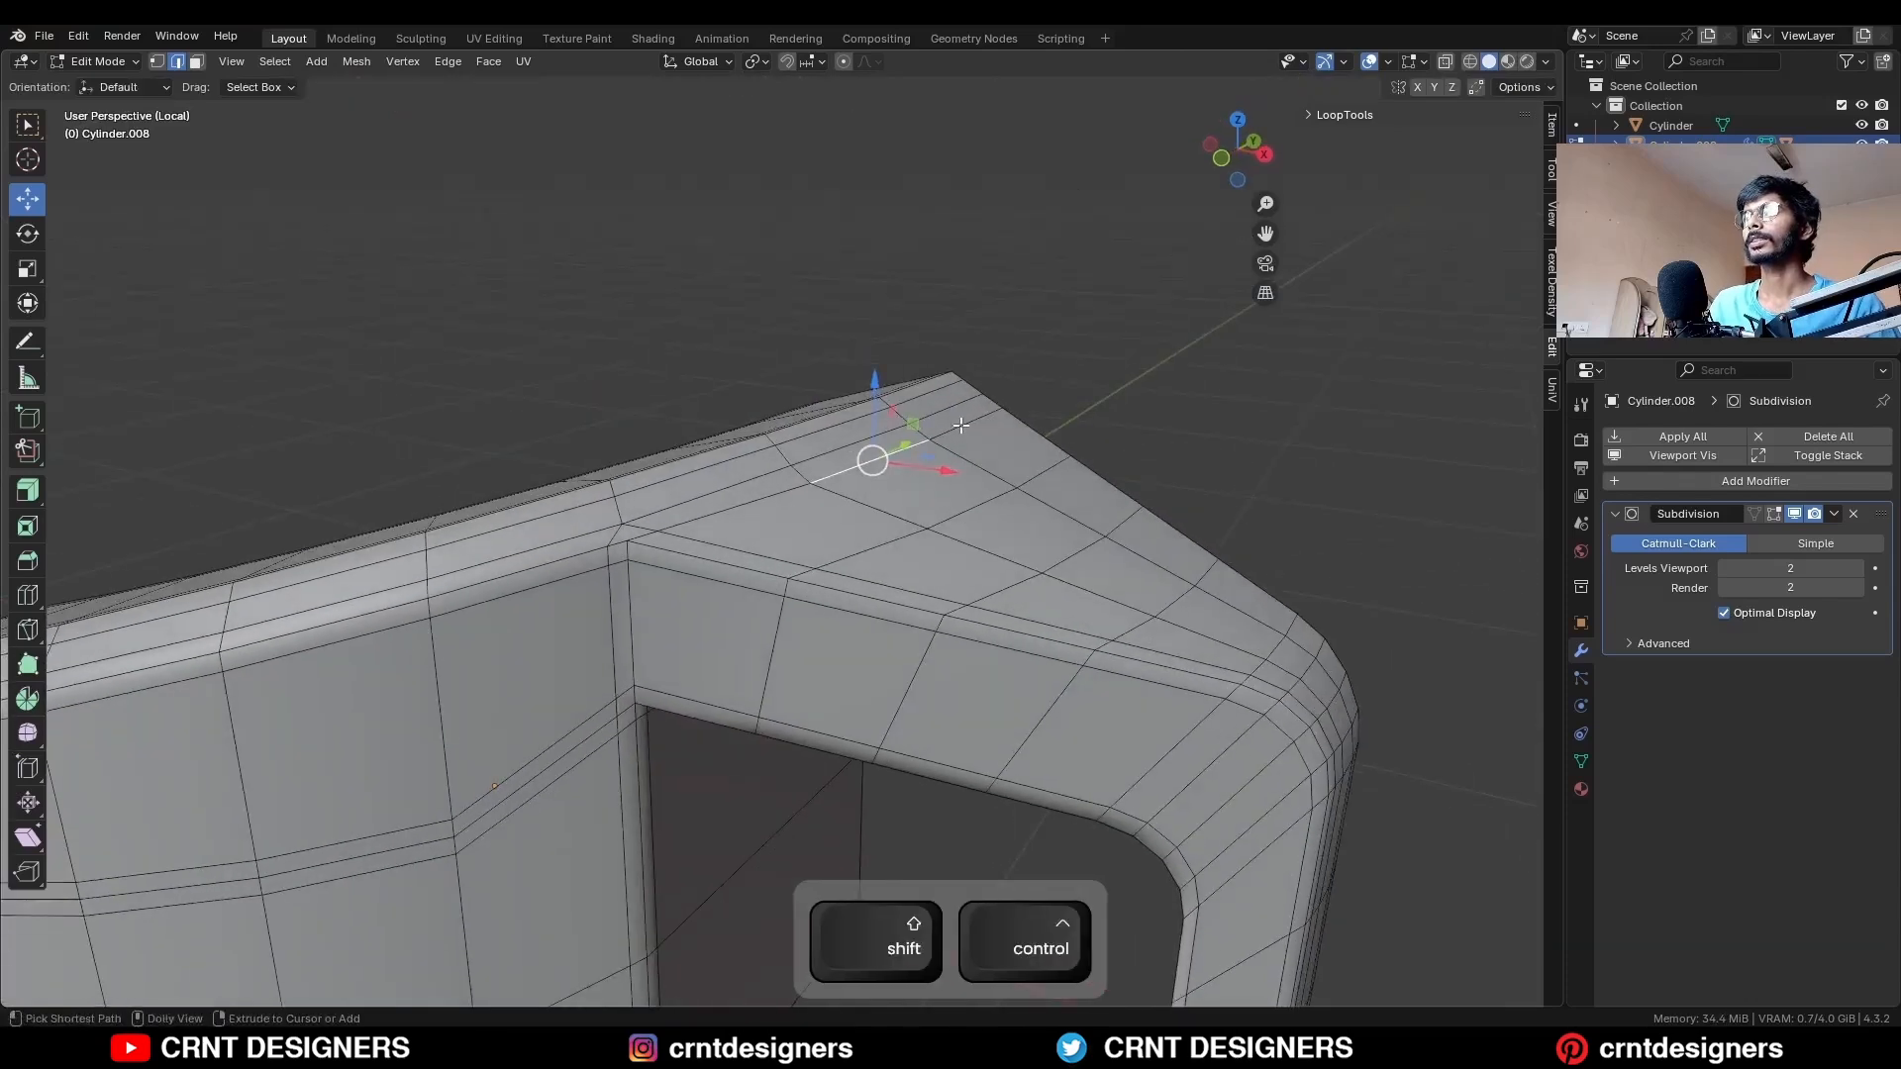
# Apply Set Edge Flow to the two neighbouring edge runs on the panel's upper face near the peak.
pyautogui.keyDown('ctrl'); pyautogui.keyDown('shift'); pyautogui.click(960, 426); pyautogui.keyUp('shift'); pyautogui.keyUp('ctrl')
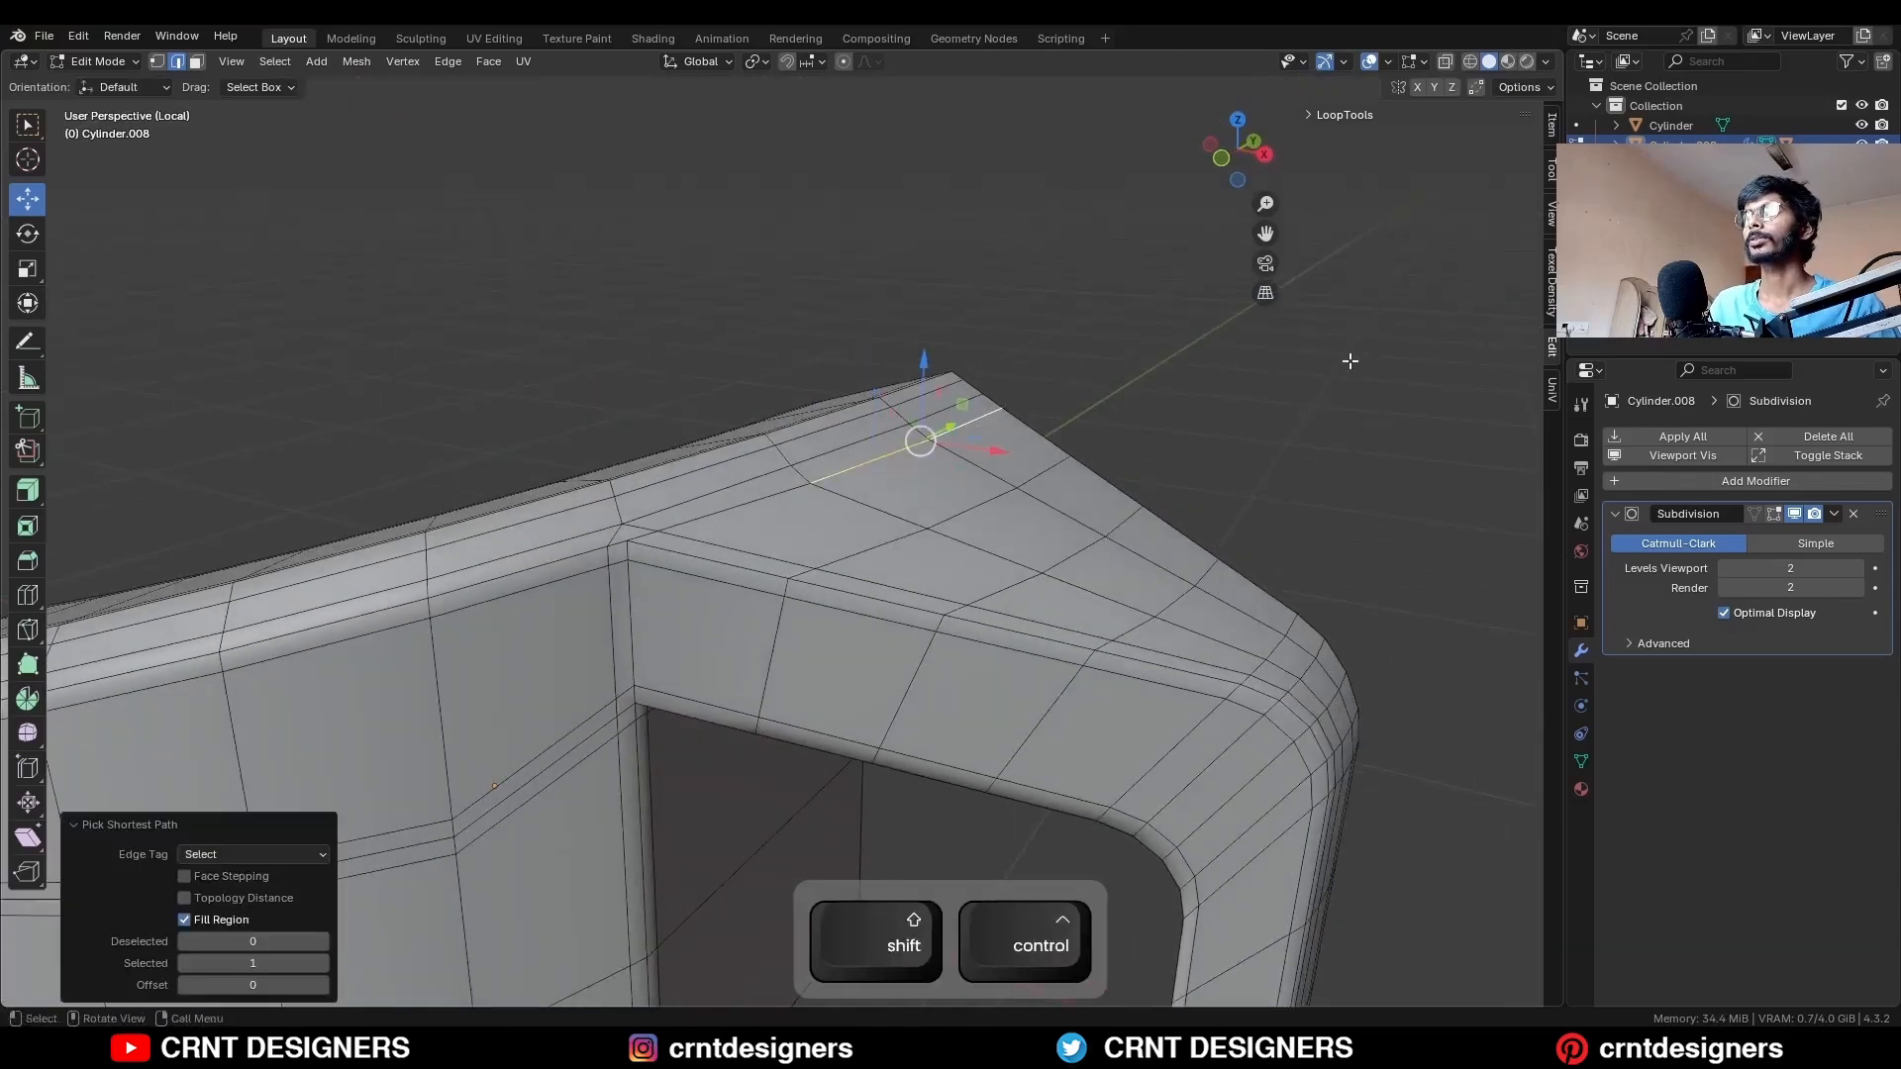
pyautogui.rightClick(1352, 407)
pyautogui.click(1294, 697)
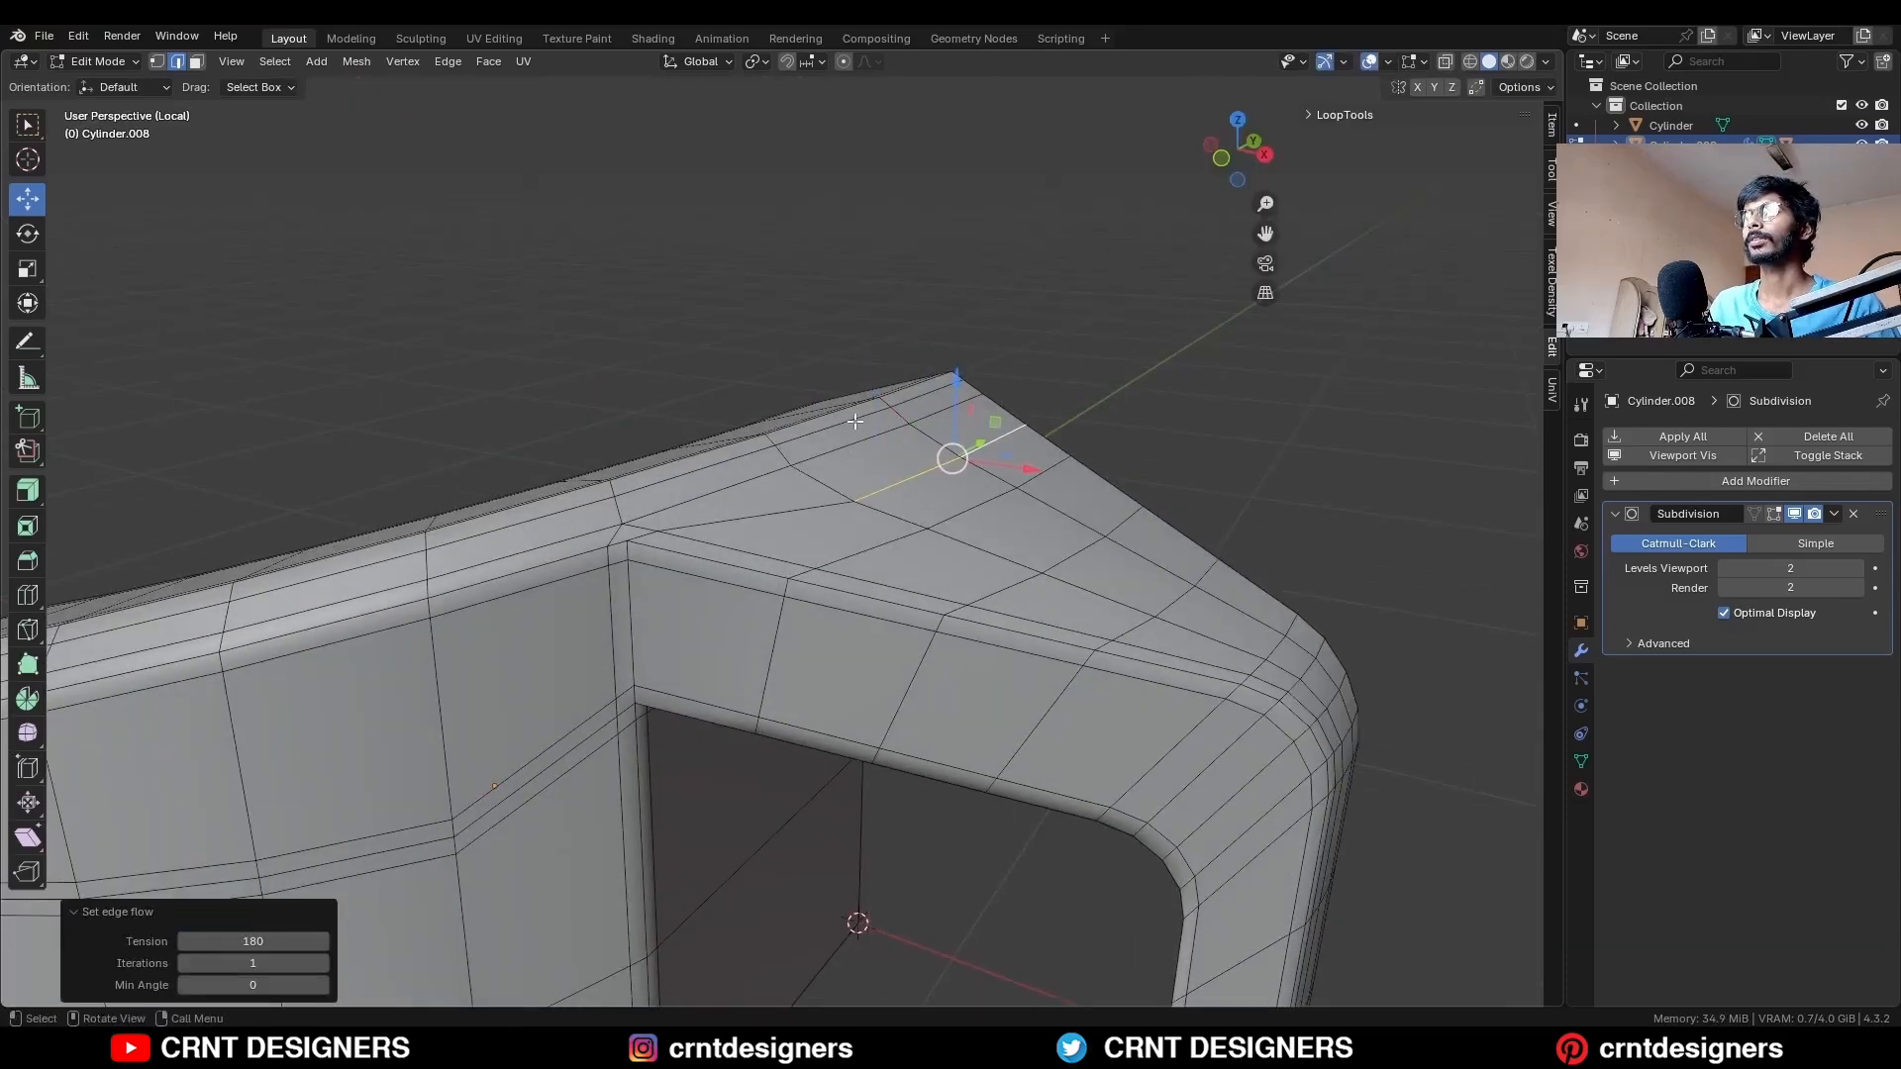
pyautogui.click(854, 427)
pyautogui.keyDown('shift'); pyautogui.click(943, 407); pyautogui.keyUp('shift')
pyautogui.rightClick(1293, 370)
pyautogui.click(1247, 707)
pyautogui.click(932, 508)
pyautogui.press('Tab')
pyautogui.moveTo(931, 508); pyautogui.dragTo(887, 518, button='middle')
pyautogui.hotkey('alt', 'shift', 'z')
# Merge the three bevel vertices beside the opening's upper inner corner at their center, and check the smoothed result.
pyautogui.press('Tab')
pyautogui.hotkey('alt', 'shift', 'z')
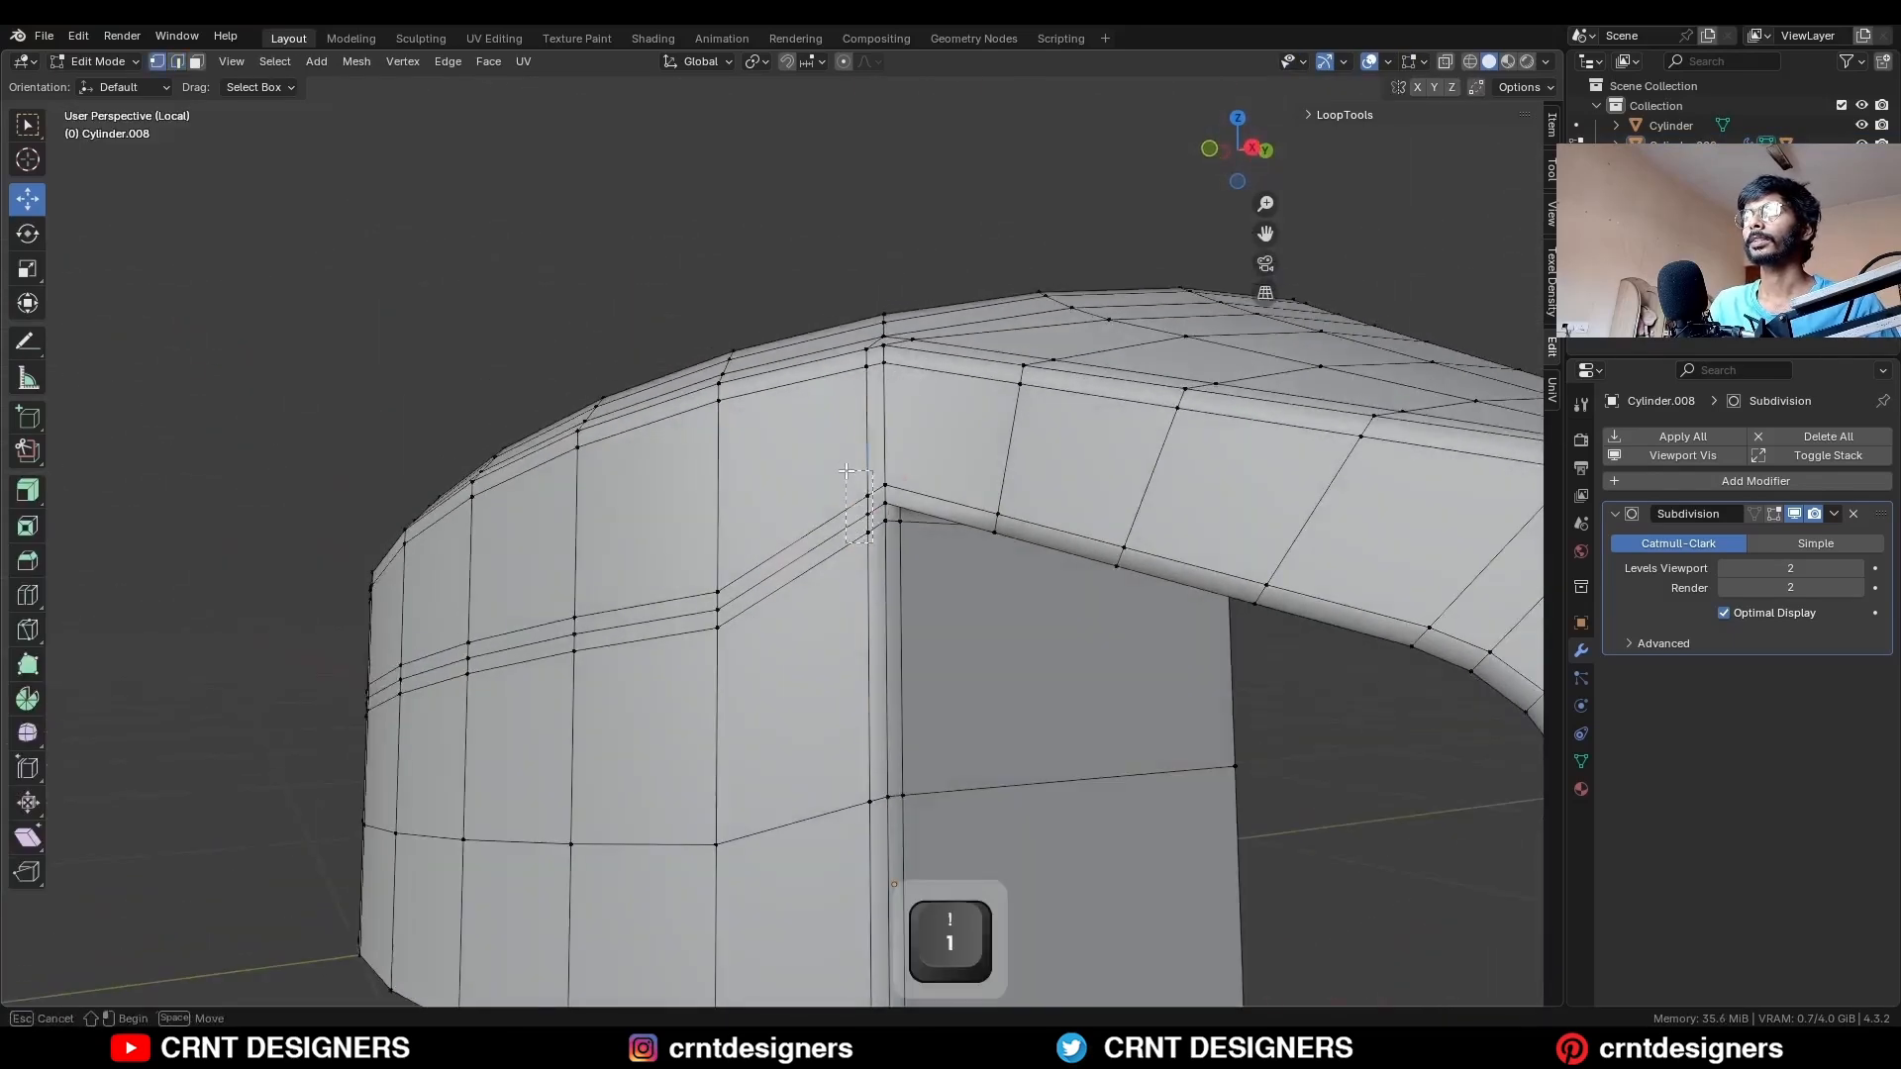
pyautogui.press('m')
pyautogui.click(881, 473)
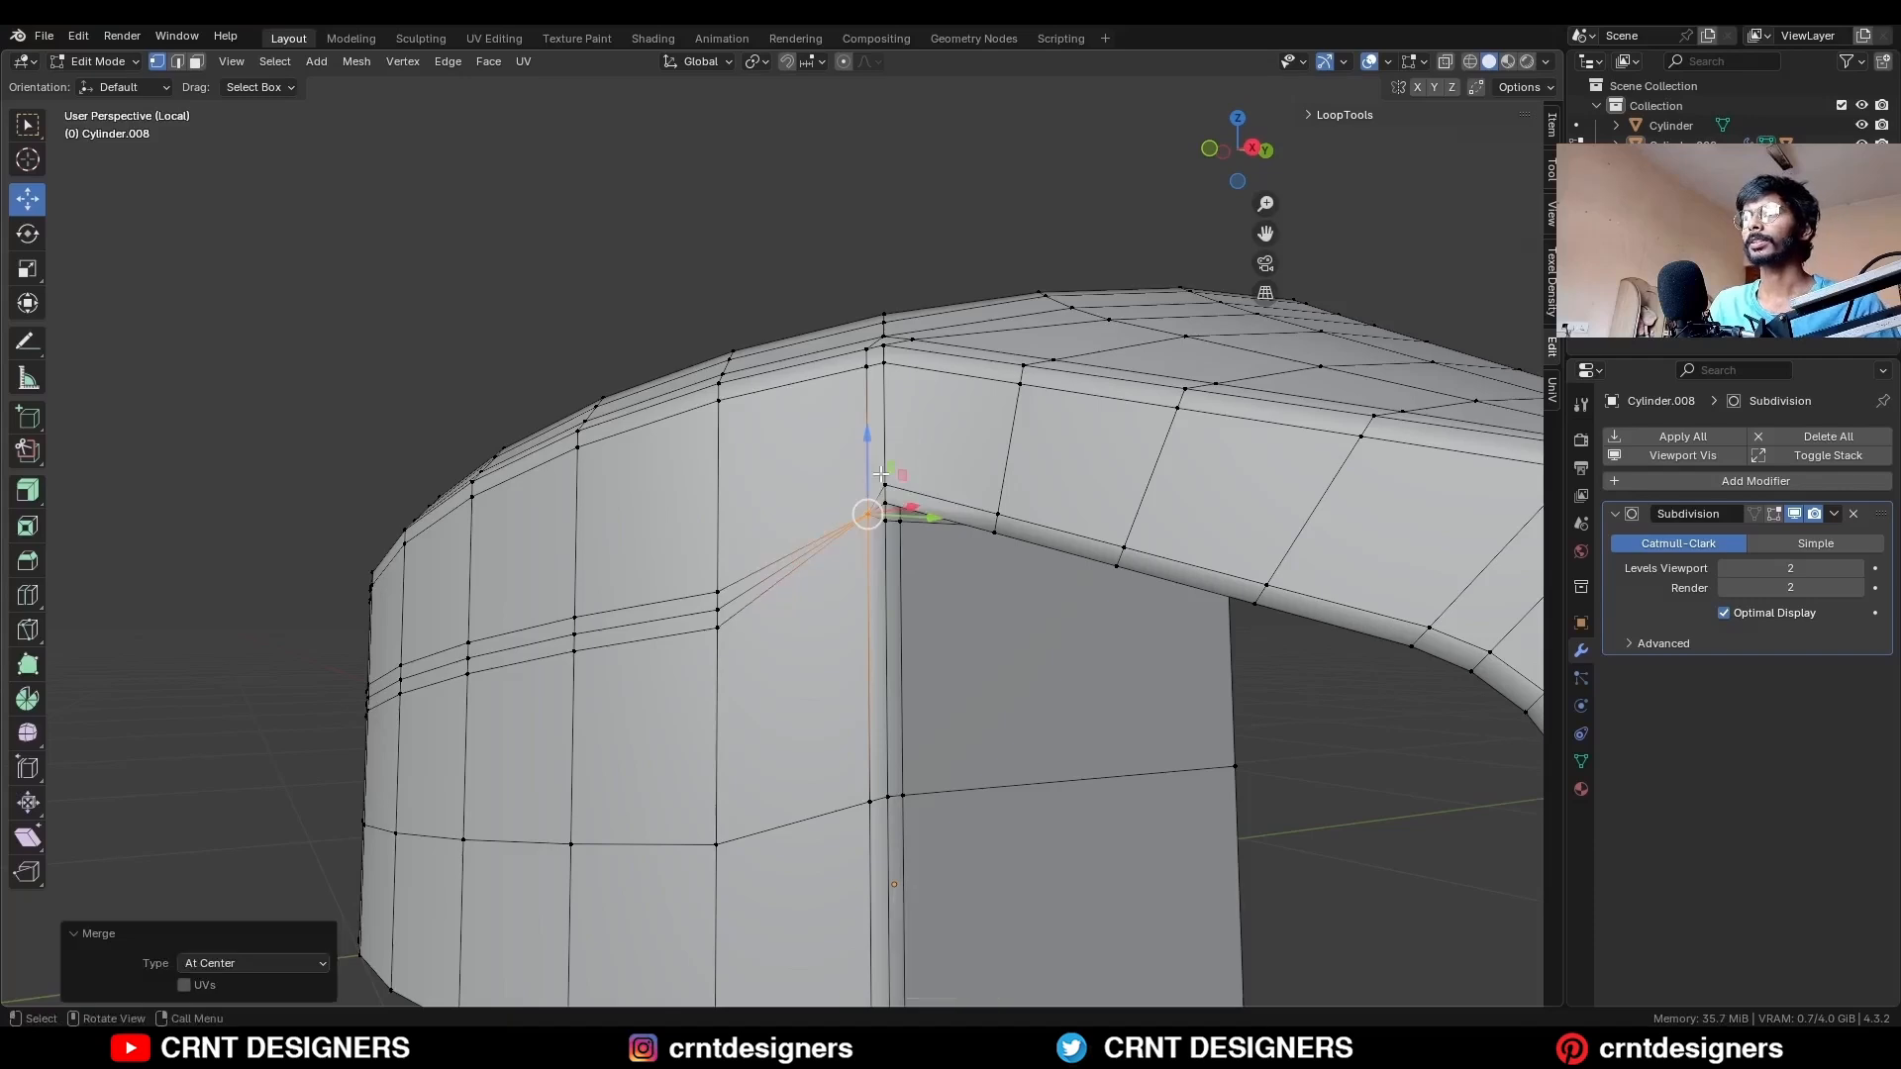
pyautogui.press('Tab')
pyautogui.moveTo(881, 473); pyautogui.dragTo(887, 552, button='middle')
pyautogui.hotkey('alt', 'shift', 'z')
pyautogui.hotkey('alt', 'shift', 'z')
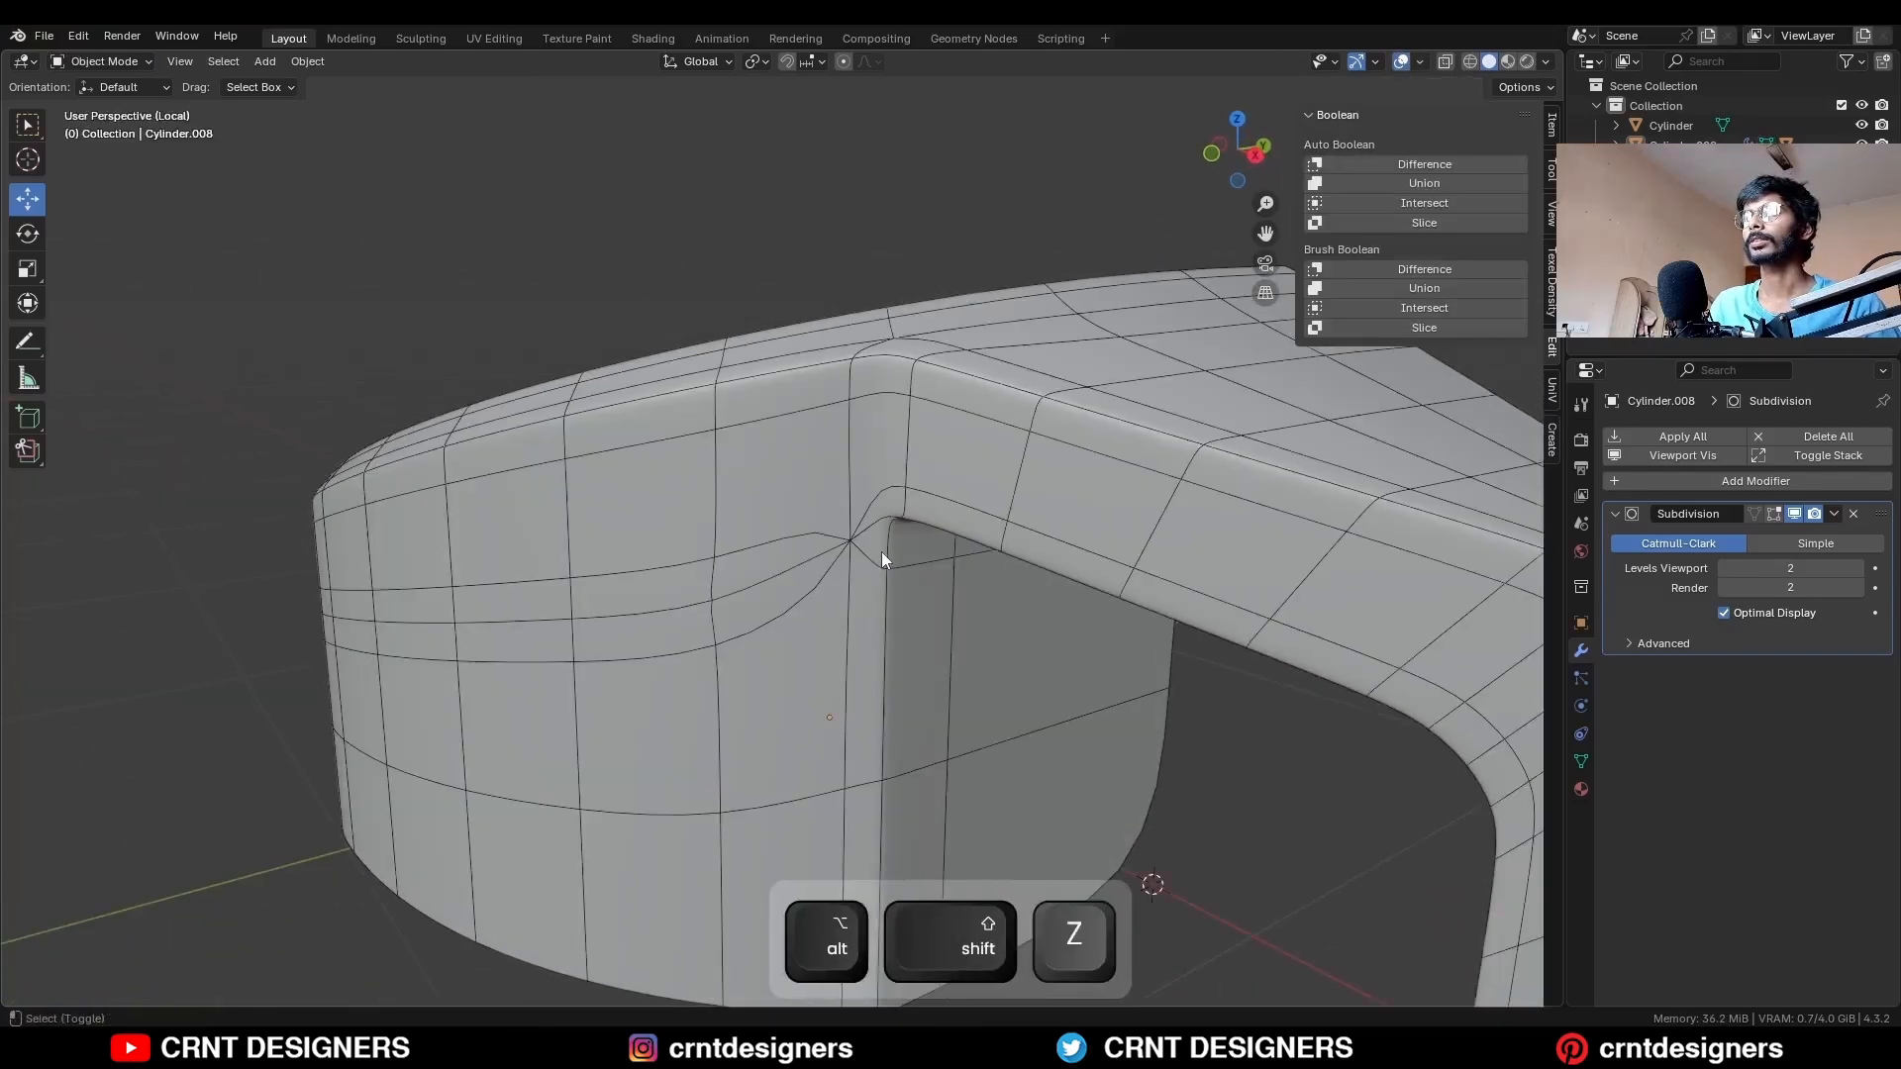
# Dissolve the redundant horizontal bevel loops on the curved wall, keeping a single loop into the merged corner vertex.
pyautogui.press('Tab')
pyautogui.press('2')
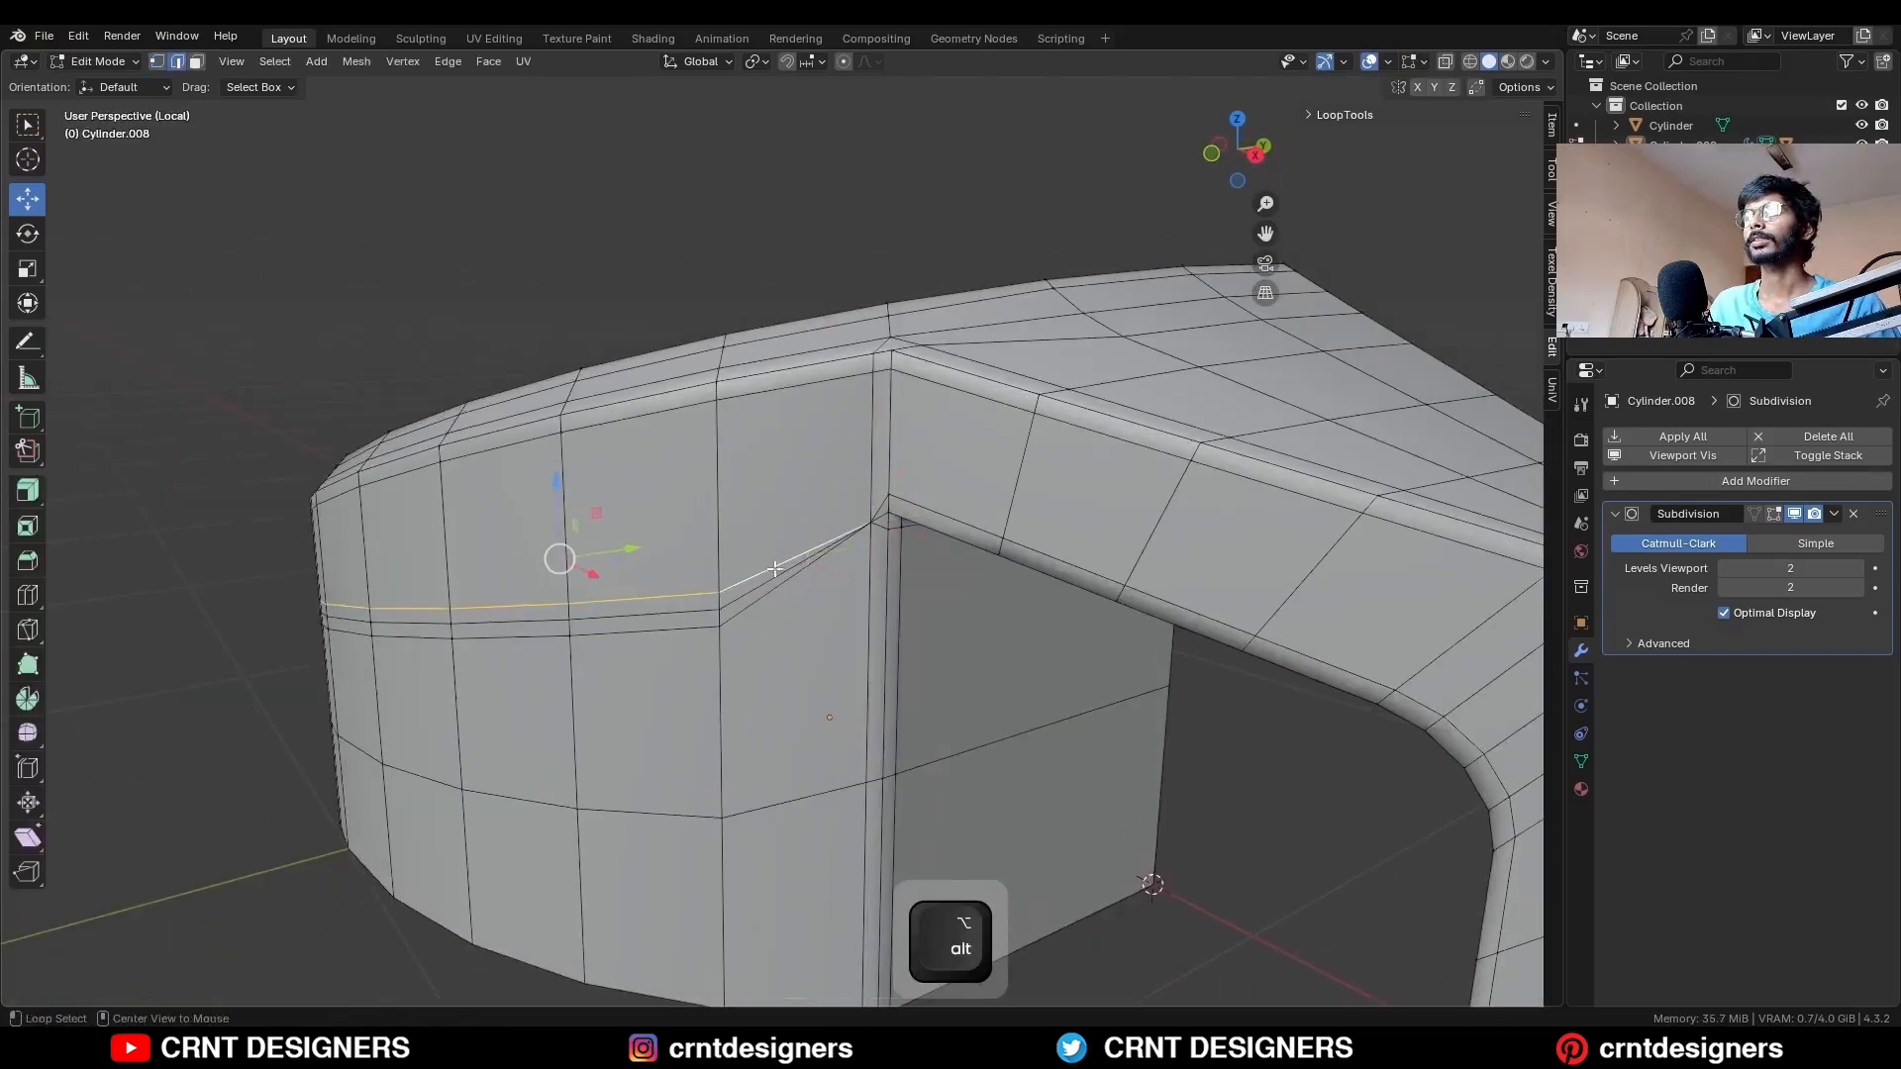
pyautogui.hotkey('ctrl', 'x')
pyautogui.press('Tab')
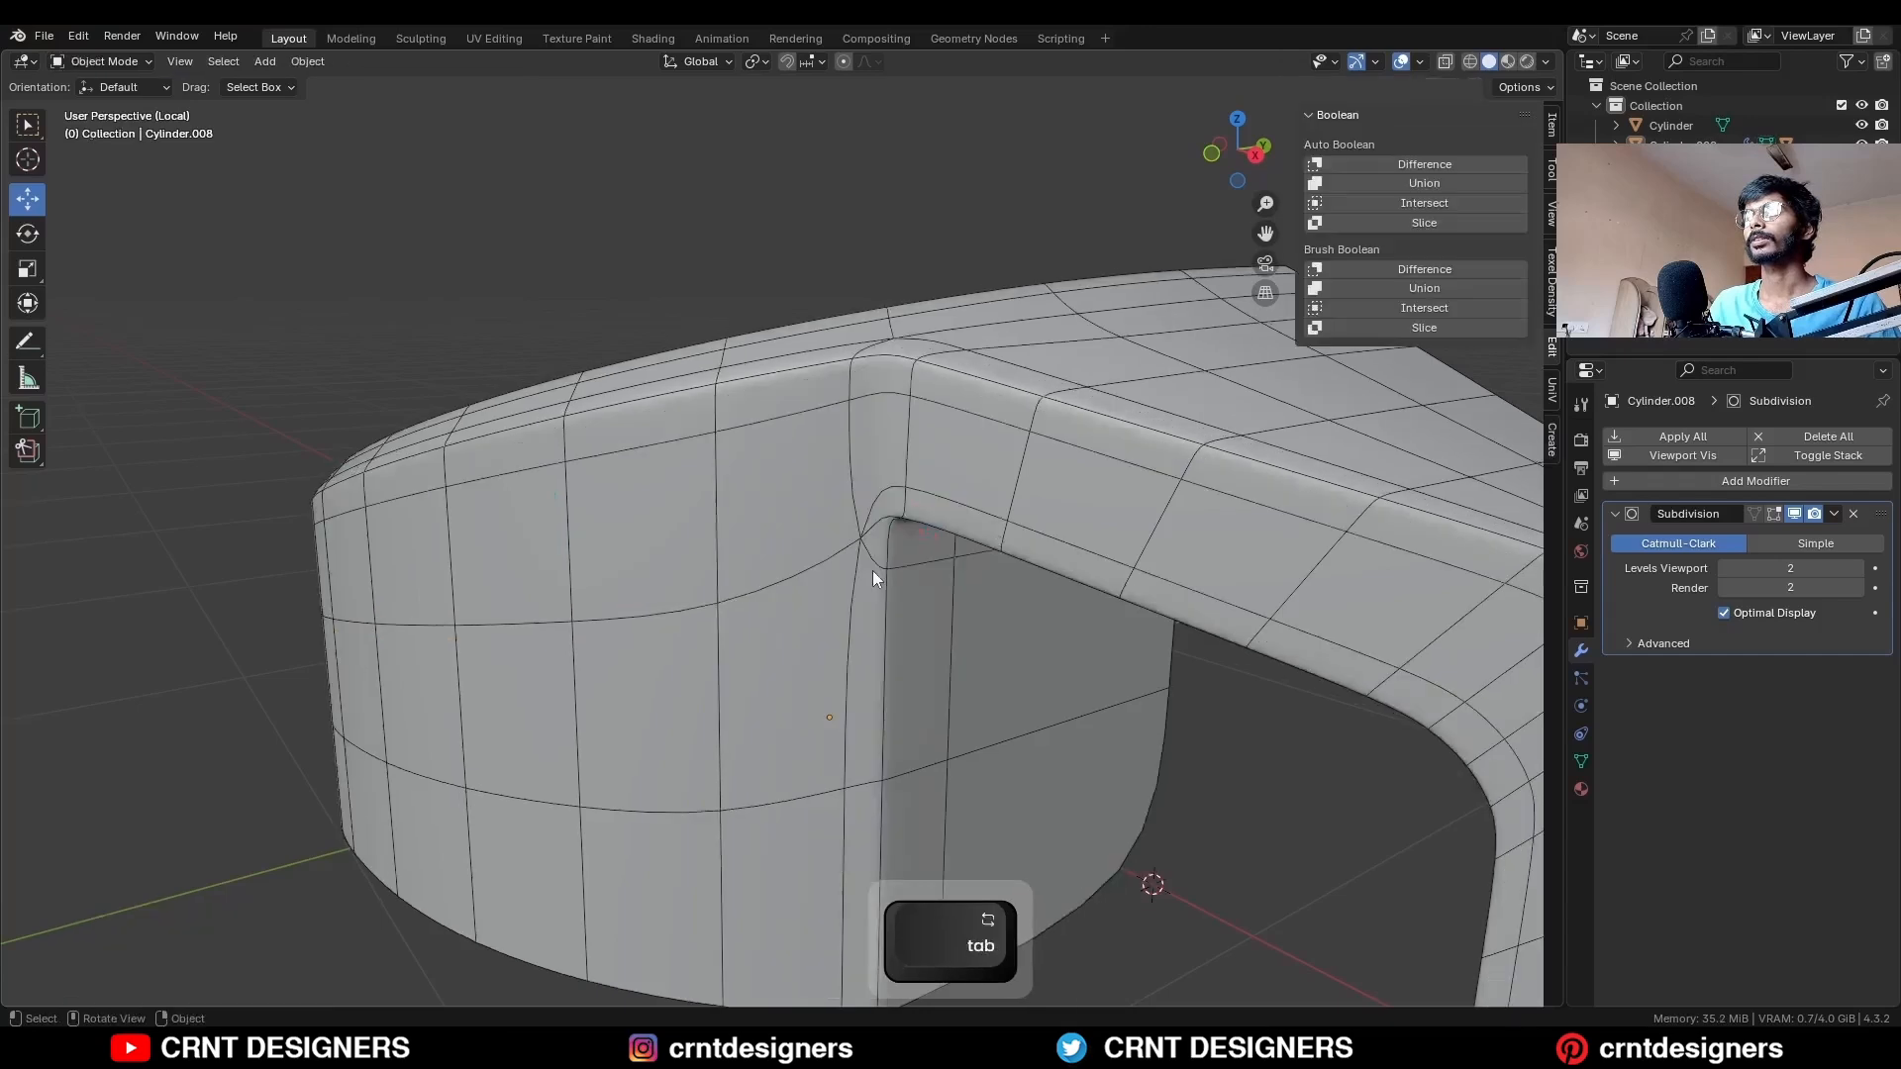
# Inspect the smoothed panel without overlays and switch the viewport lighting to MatCap.
pyautogui.hotkey('alt', 'shift', 'z')
pyautogui.moveTo(875, 579)
pyautogui.mouseDown(button='middle')
pyautogui.moveTo(977, 606)
pyautogui.moveTo(878, 687)
pyautogui.moveTo(951, 515)
pyautogui.mouseUp(button='middle')
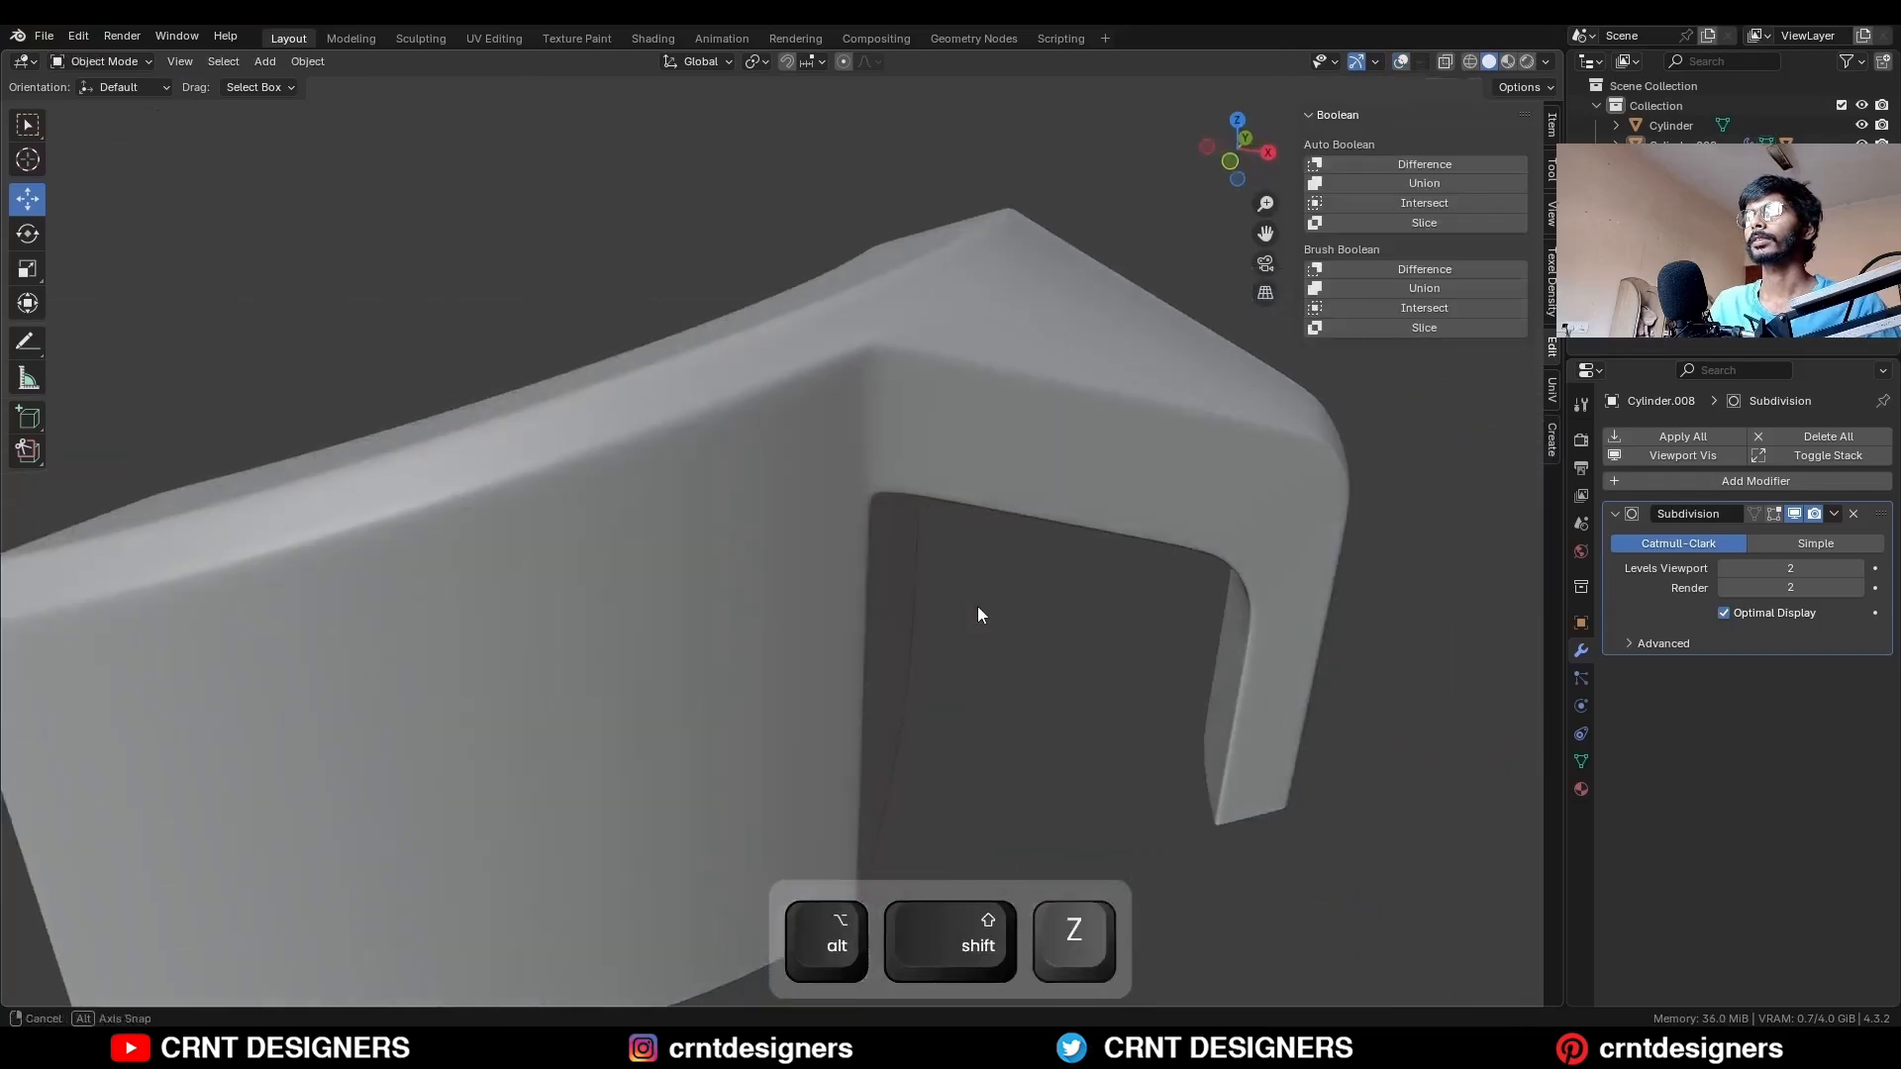
pyautogui.click(1545, 61)
pyautogui.click(1526, 157)
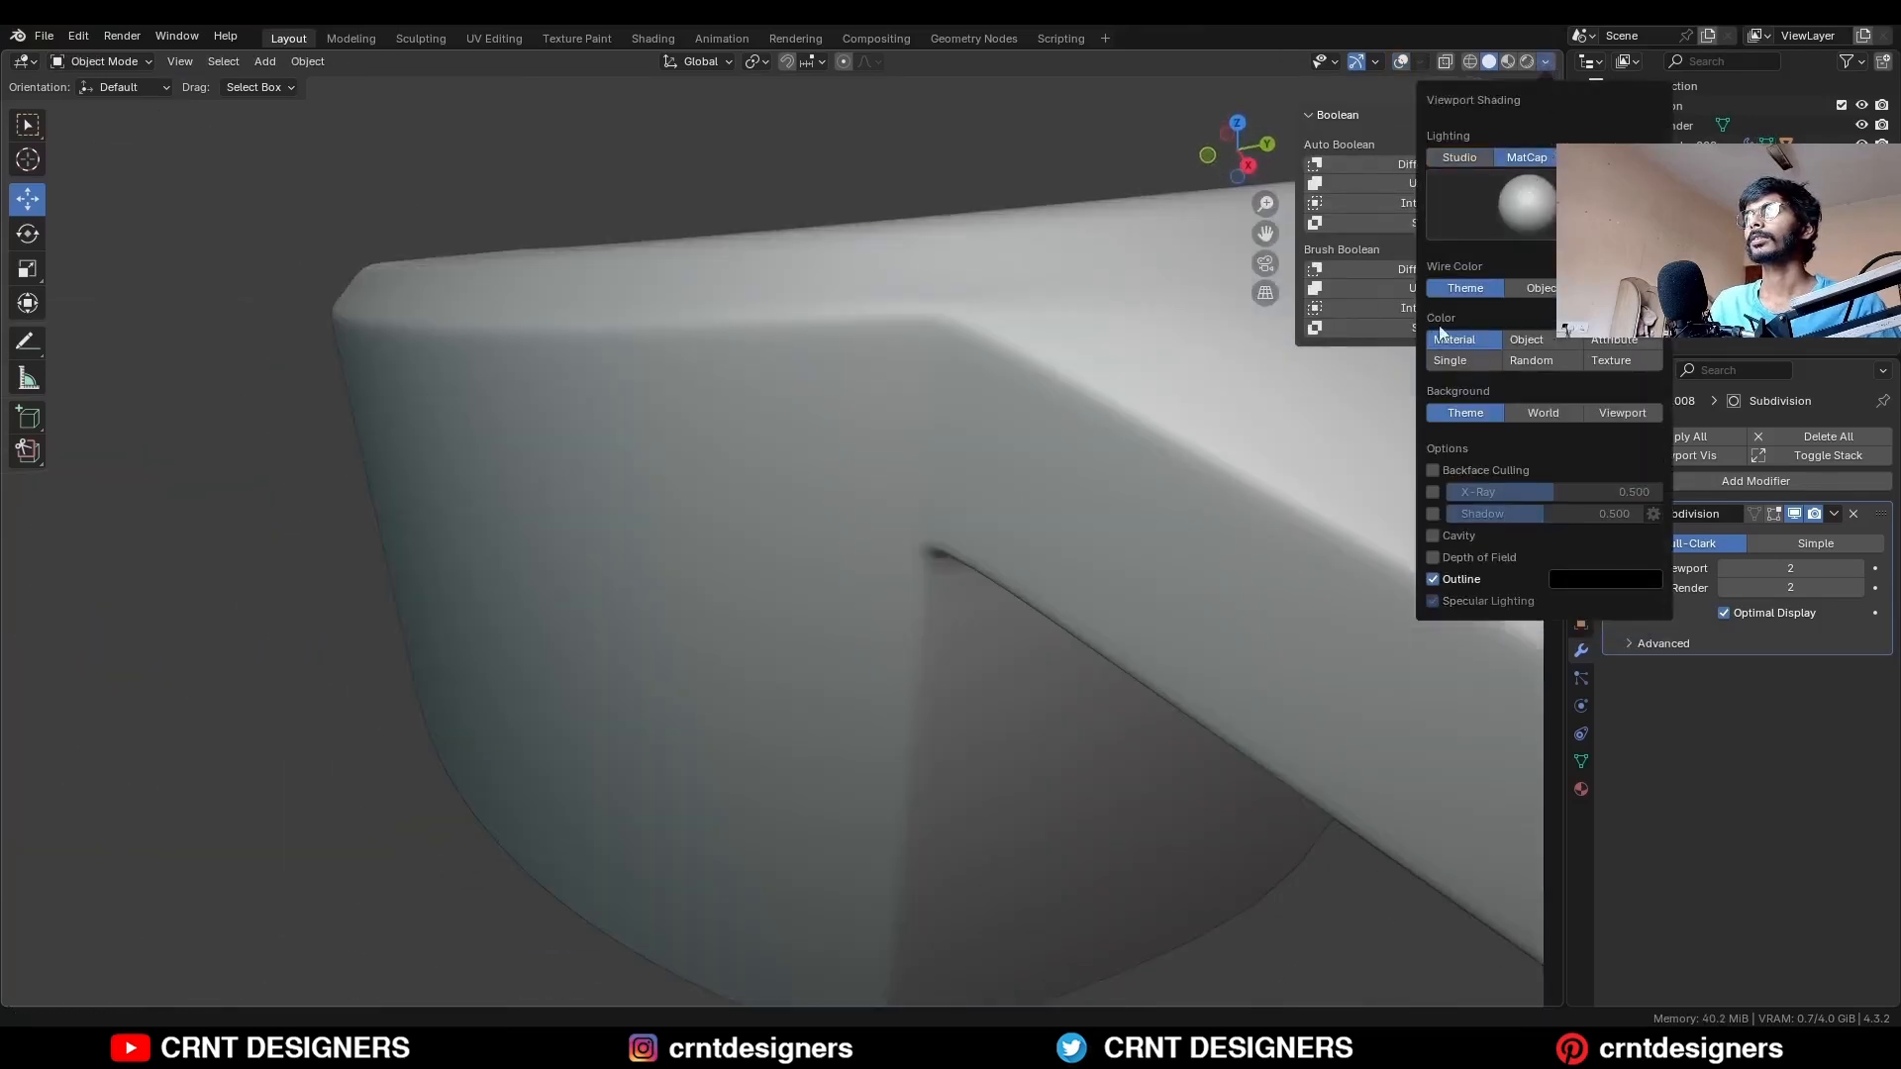
pyautogui.moveTo(639, 527); pyautogui.dragTo(763, 467, button='middle')
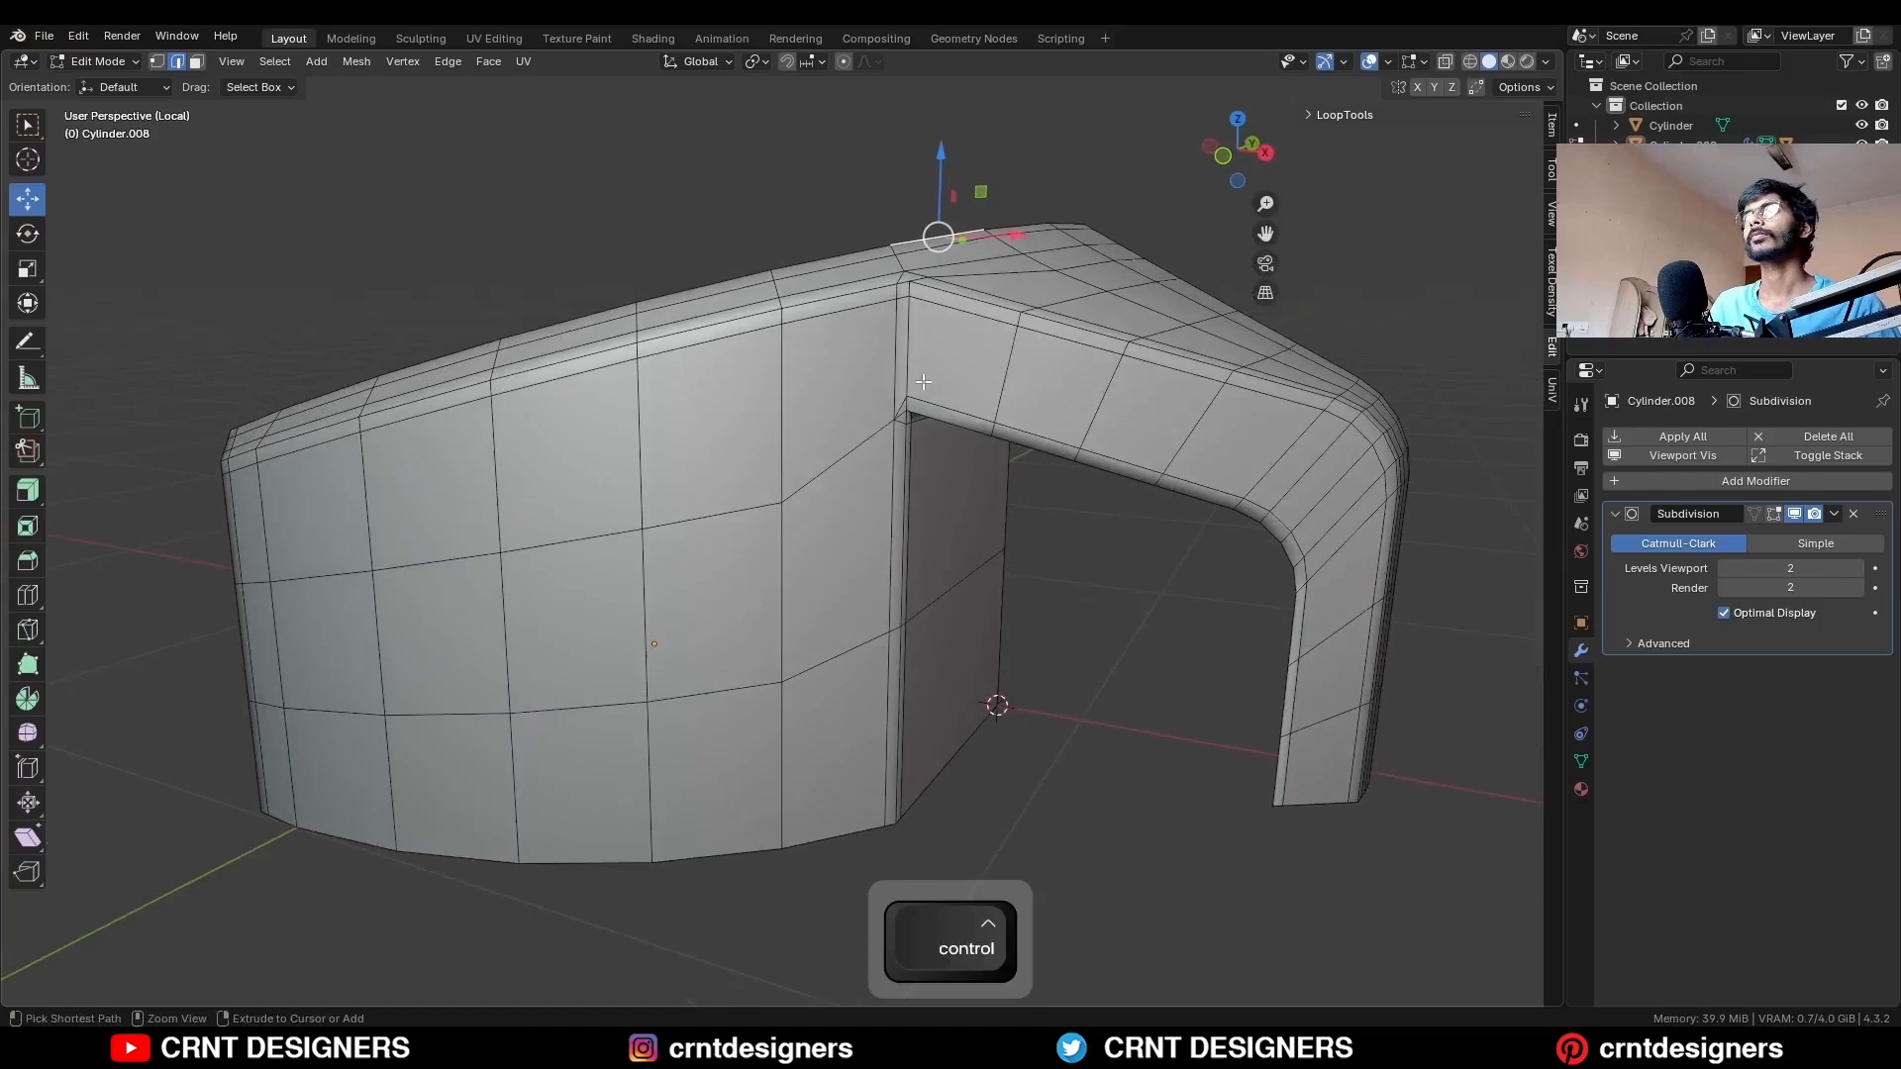
# Add centred loop cuts between the curved wall's horizontal edge loops, with the uppermost one continuing along the strip.
pyautogui.hotkey('ctrl', 'r')
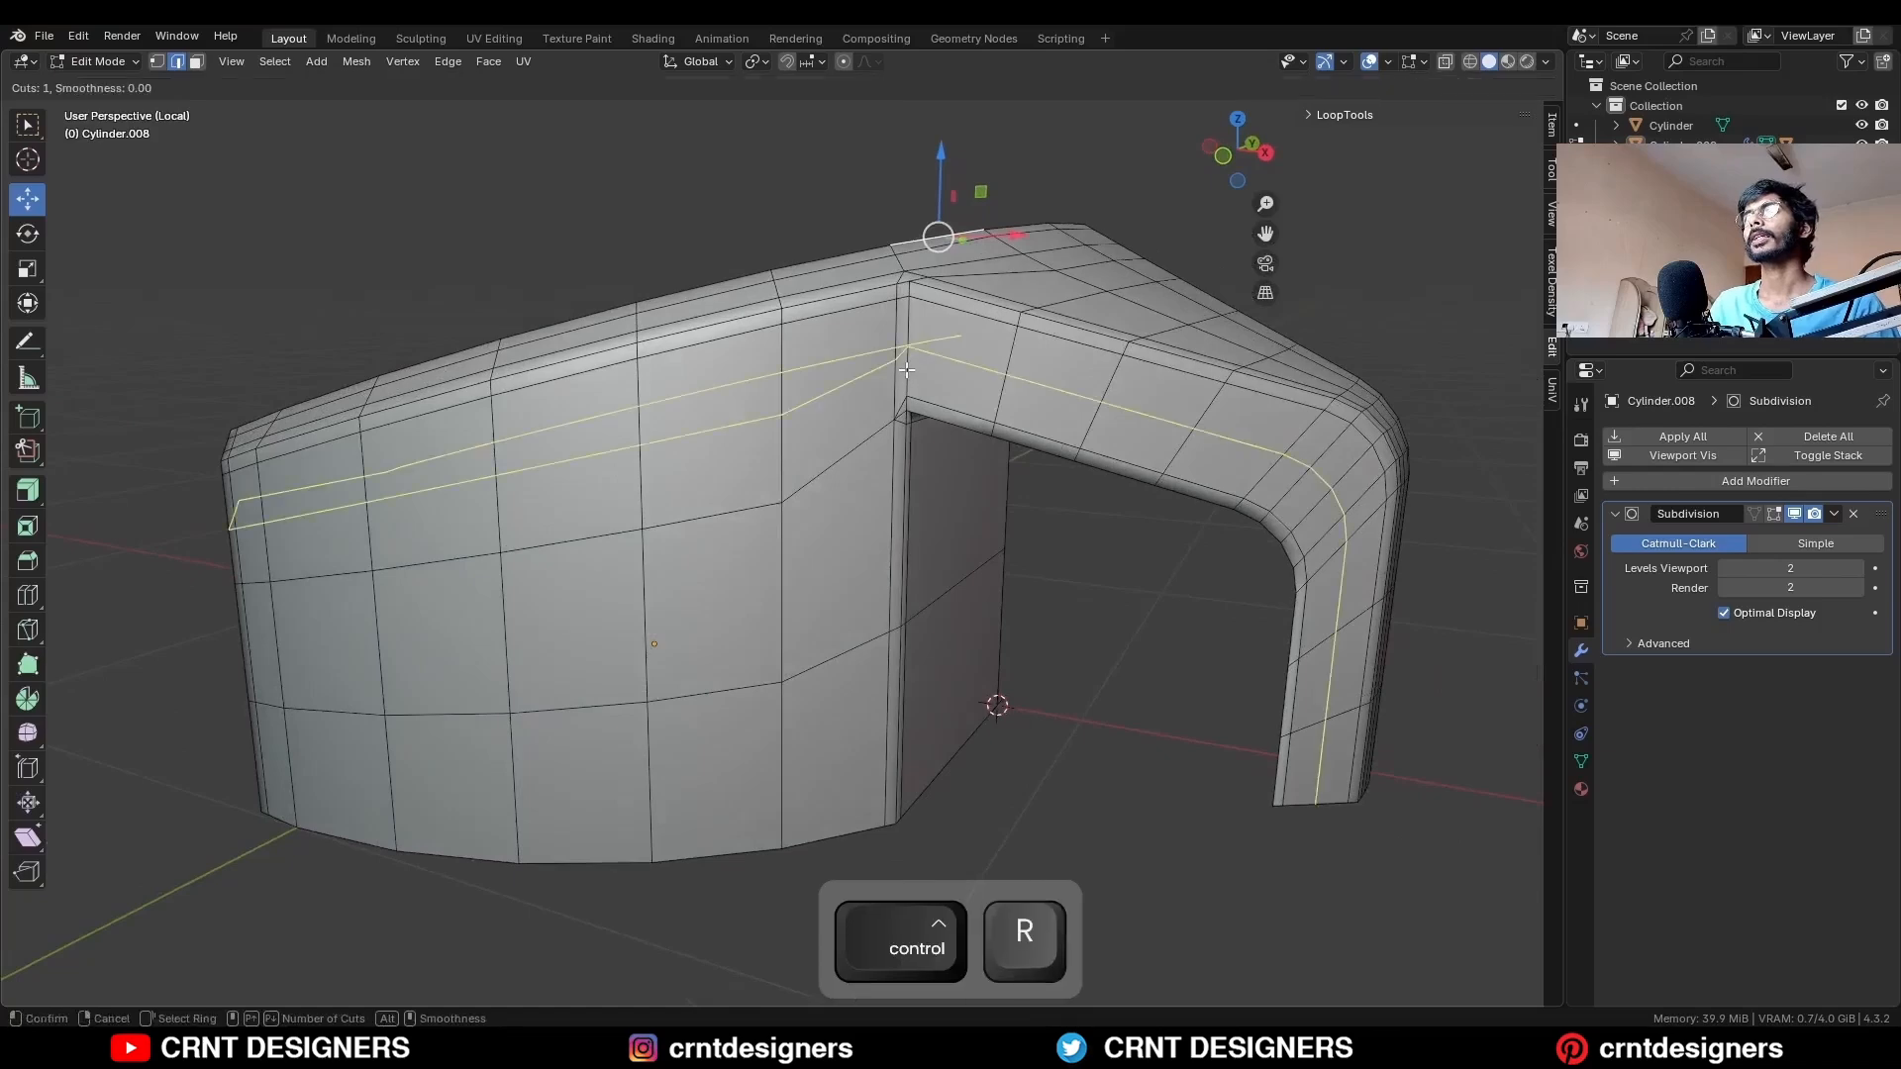
pyautogui.click(906, 370)
pyautogui.rightClick(902, 359)
pyautogui.keyDown('shift'); pyautogui.moveTo(1047, 488); pyautogui.dragTo(1031, 390, button='middle'); pyautogui.keyUp('shift')
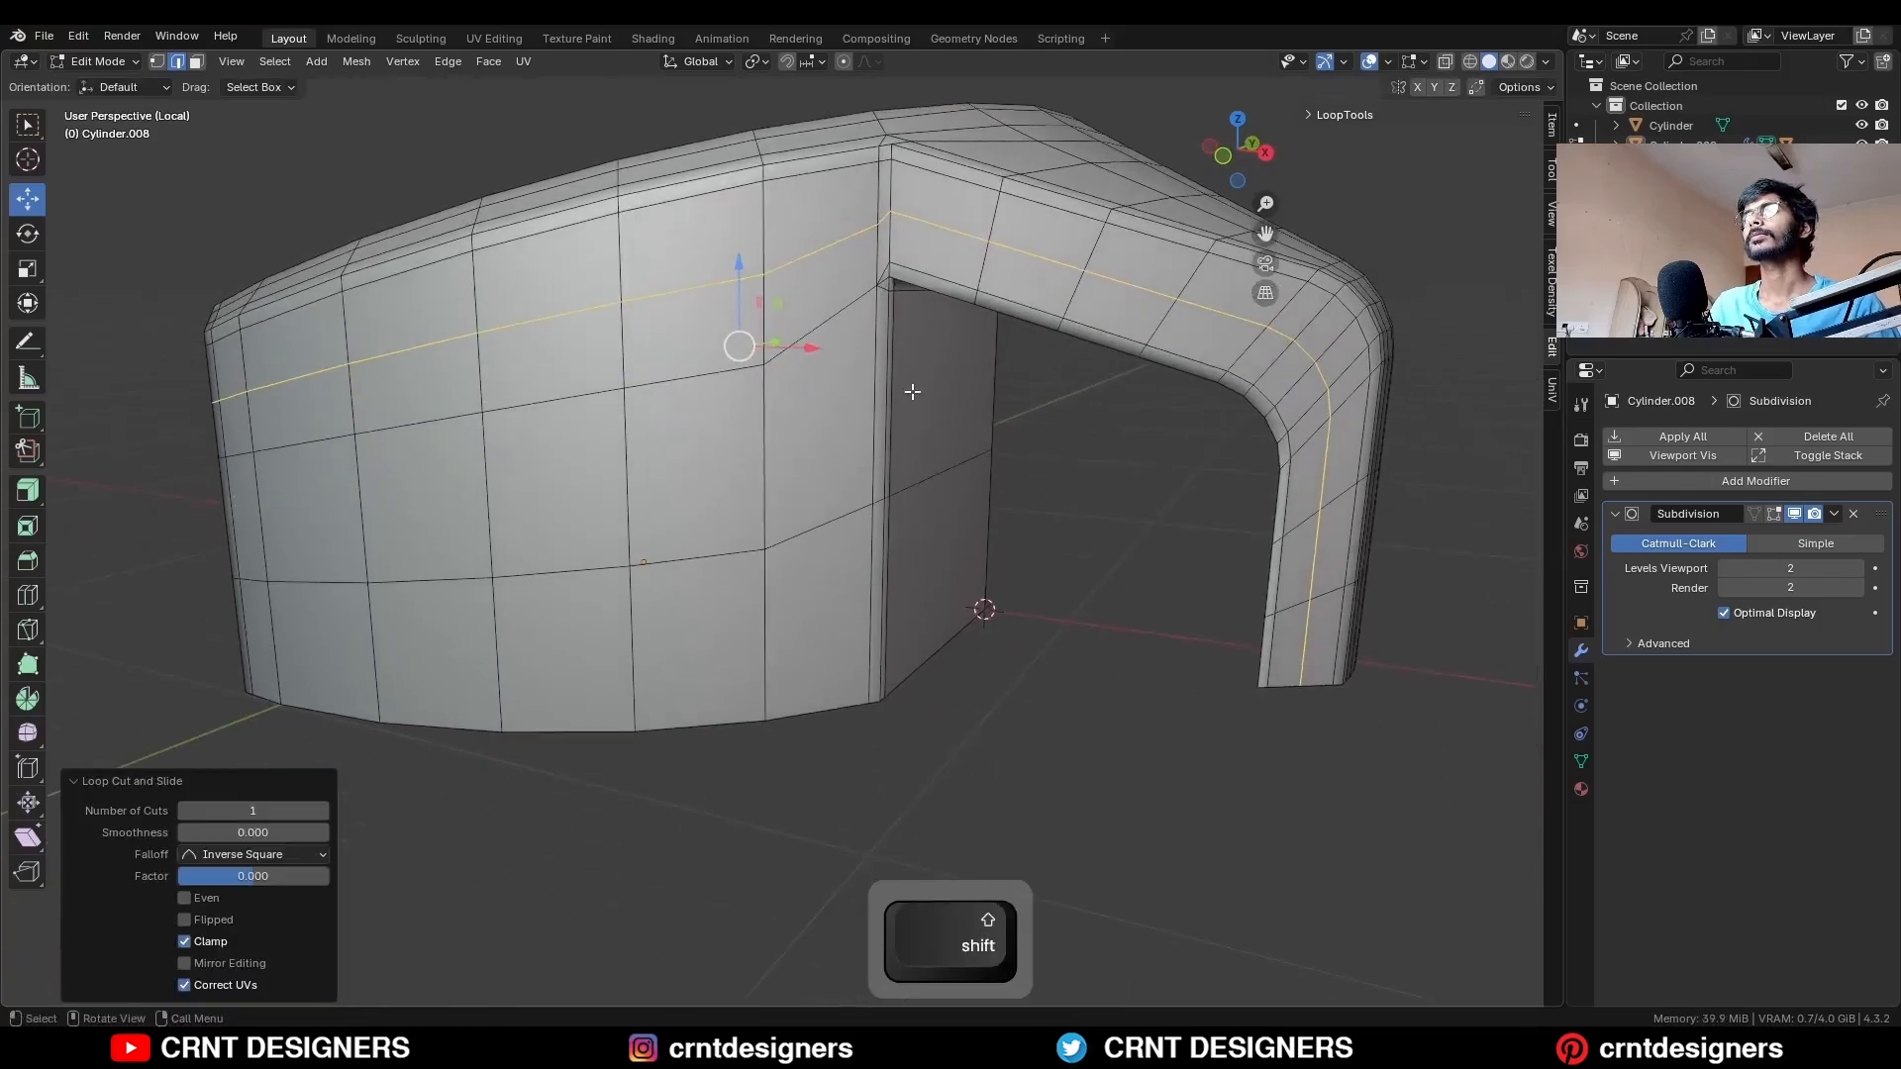
pyautogui.hotkey('ctrl', 'r')
pyautogui.click(870, 600)
pyautogui.rightClick(870, 598)
pyautogui.moveTo(870, 598); pyautogui.dragTo(698, 445, button='middle')
pyautogui.hotkey('ctrl', 'r')
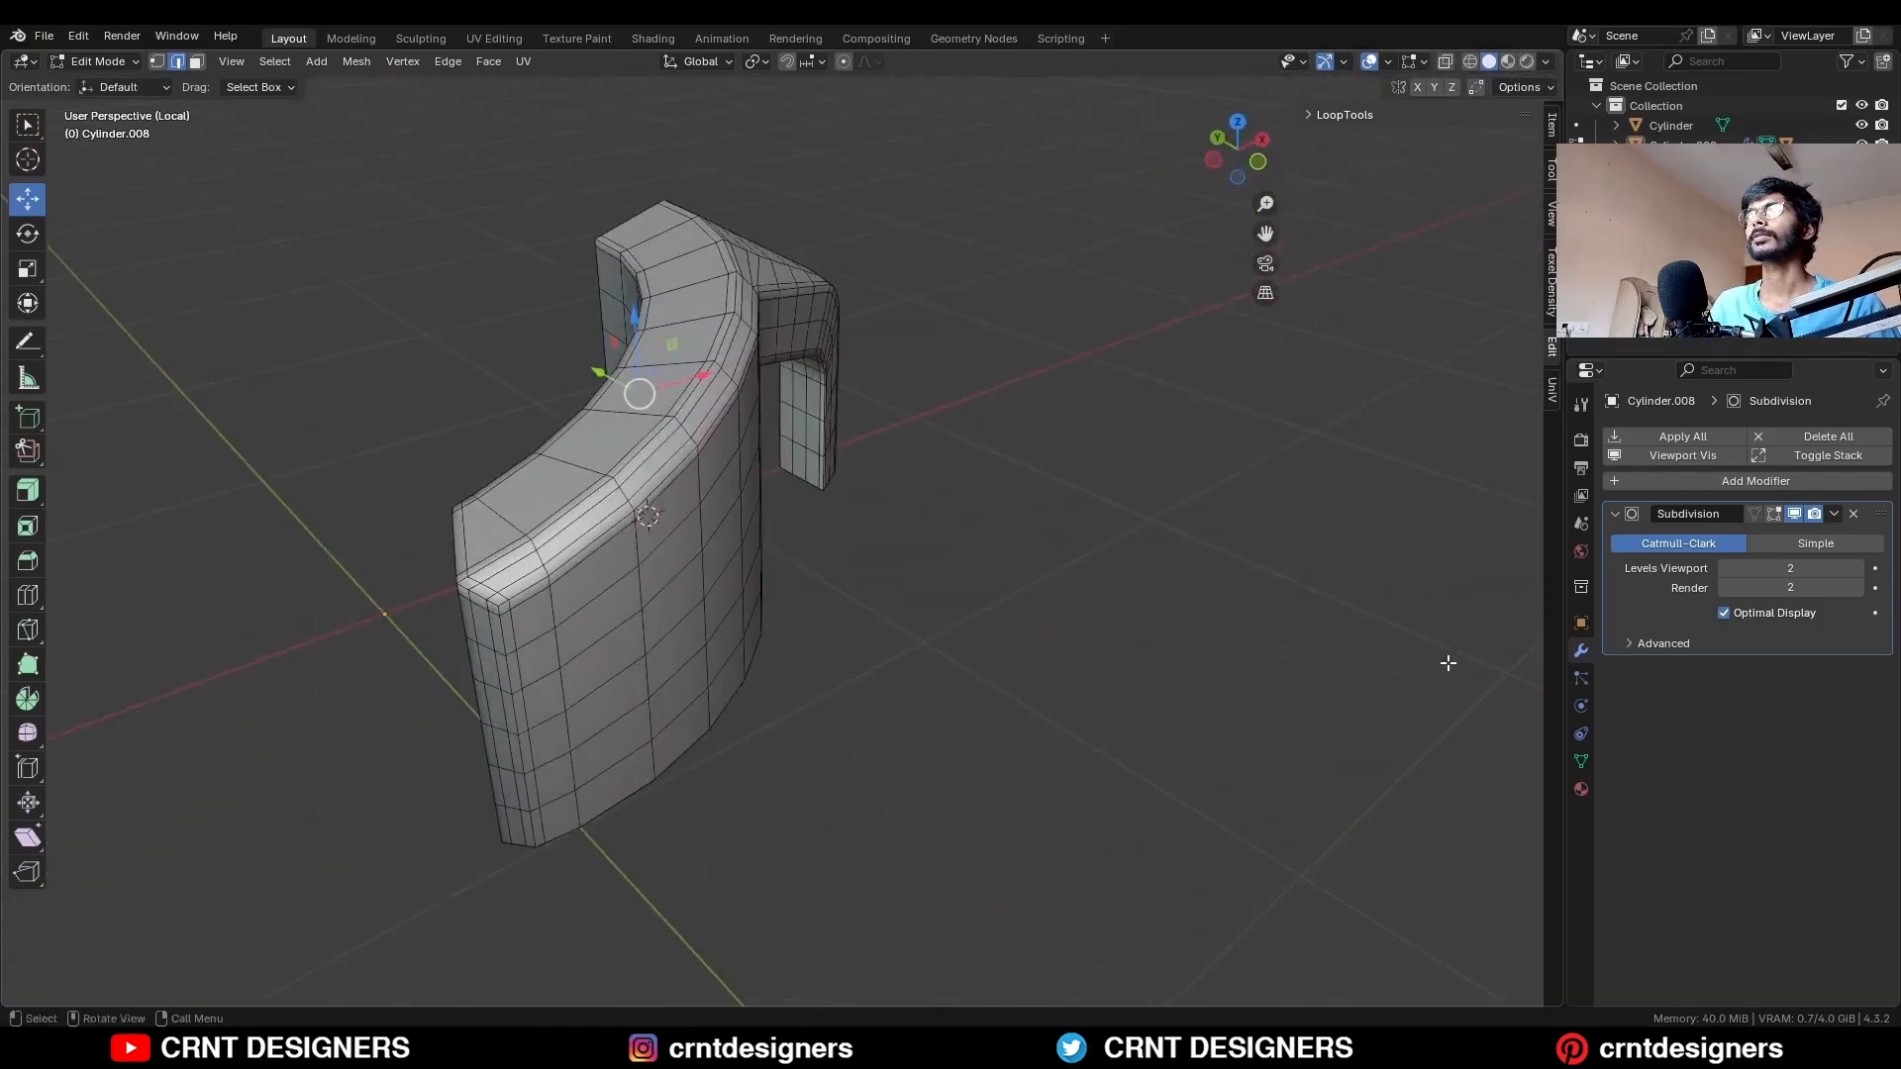
pyautogui.hotkey('ctrl', 'r')
pyautogui.press('Tab')
# Save the file and inspect the smoothed panel with the overlays hidden.
pyautogui.scroll(3, 905, 776)
pyautogui.moveTo(896, 326); pyautogui.dragTo(831, 321, button='middle')
pyautogui.hotkey('ctrl', 's')
pyautogui.hotkey('alt', 'shift', 'z')
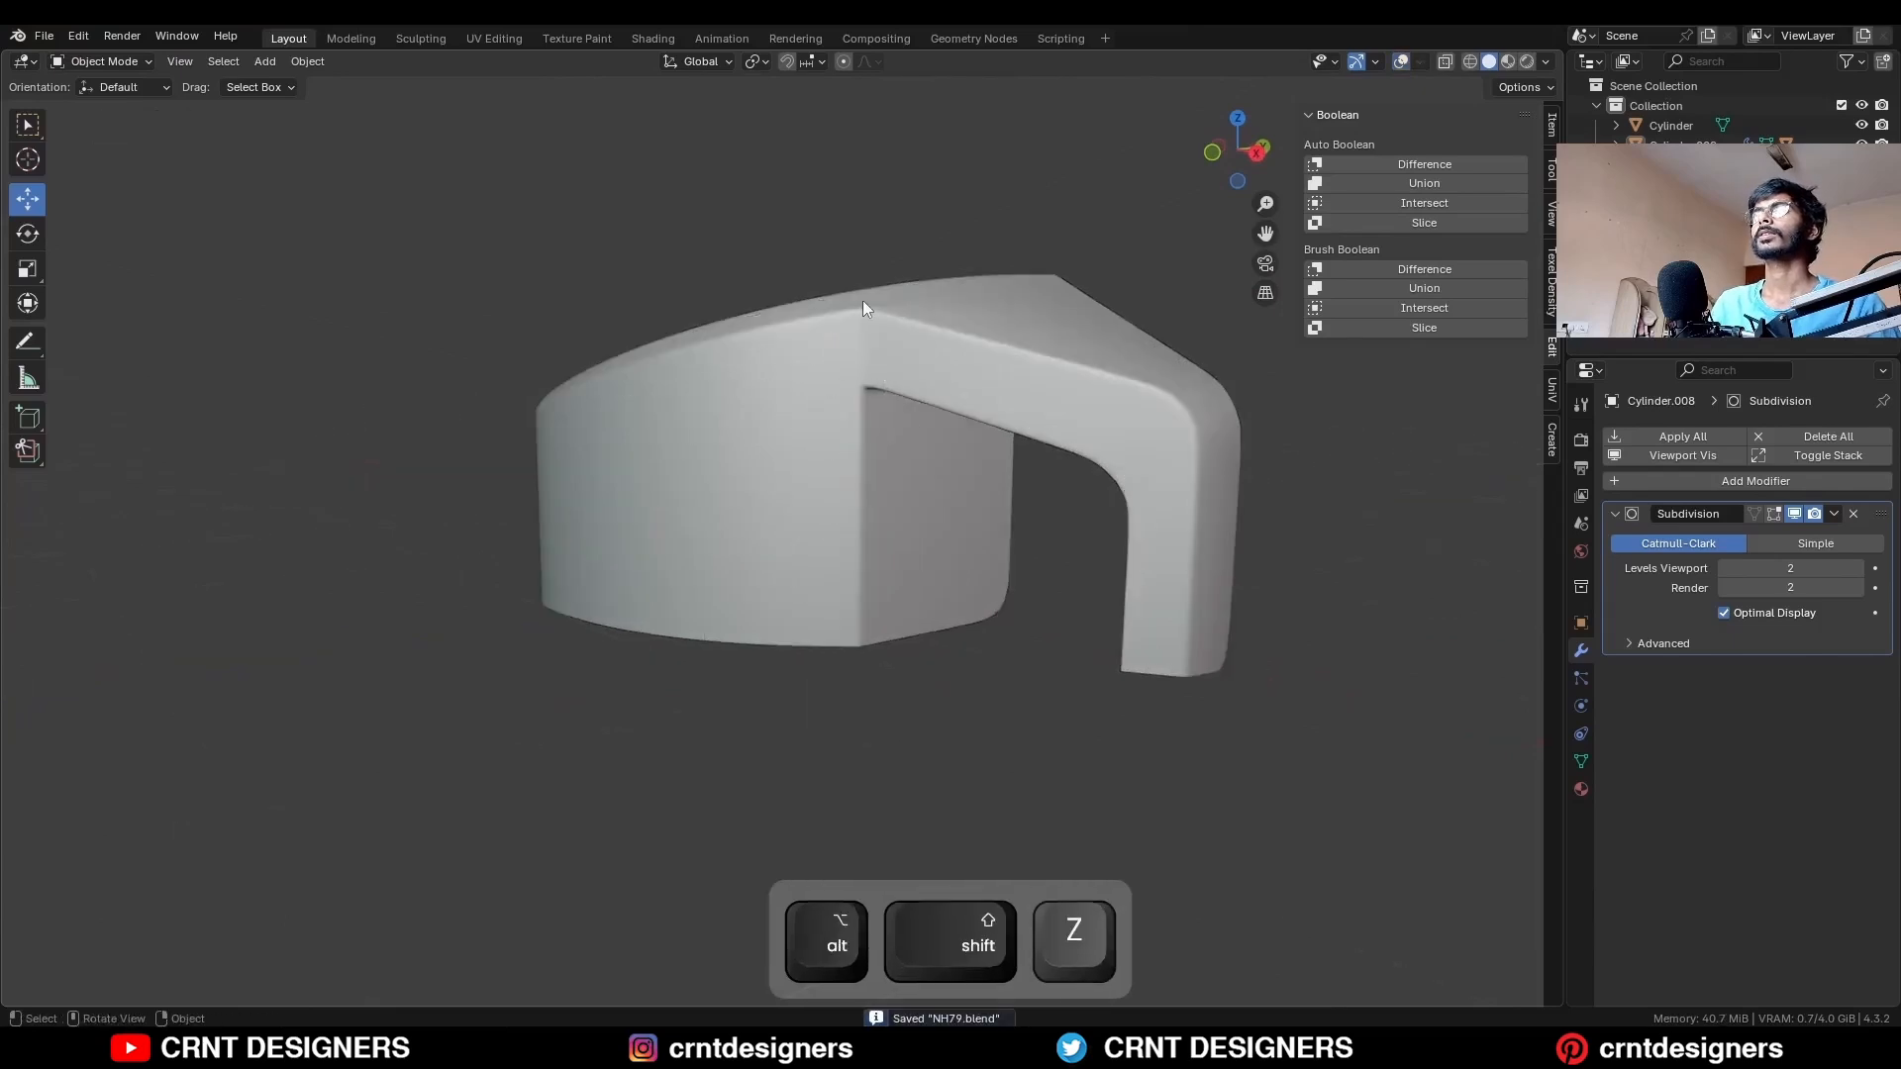
pyautogui.moveTo(863, 306); pyautogui.dragTo(950, 346, button='middle')
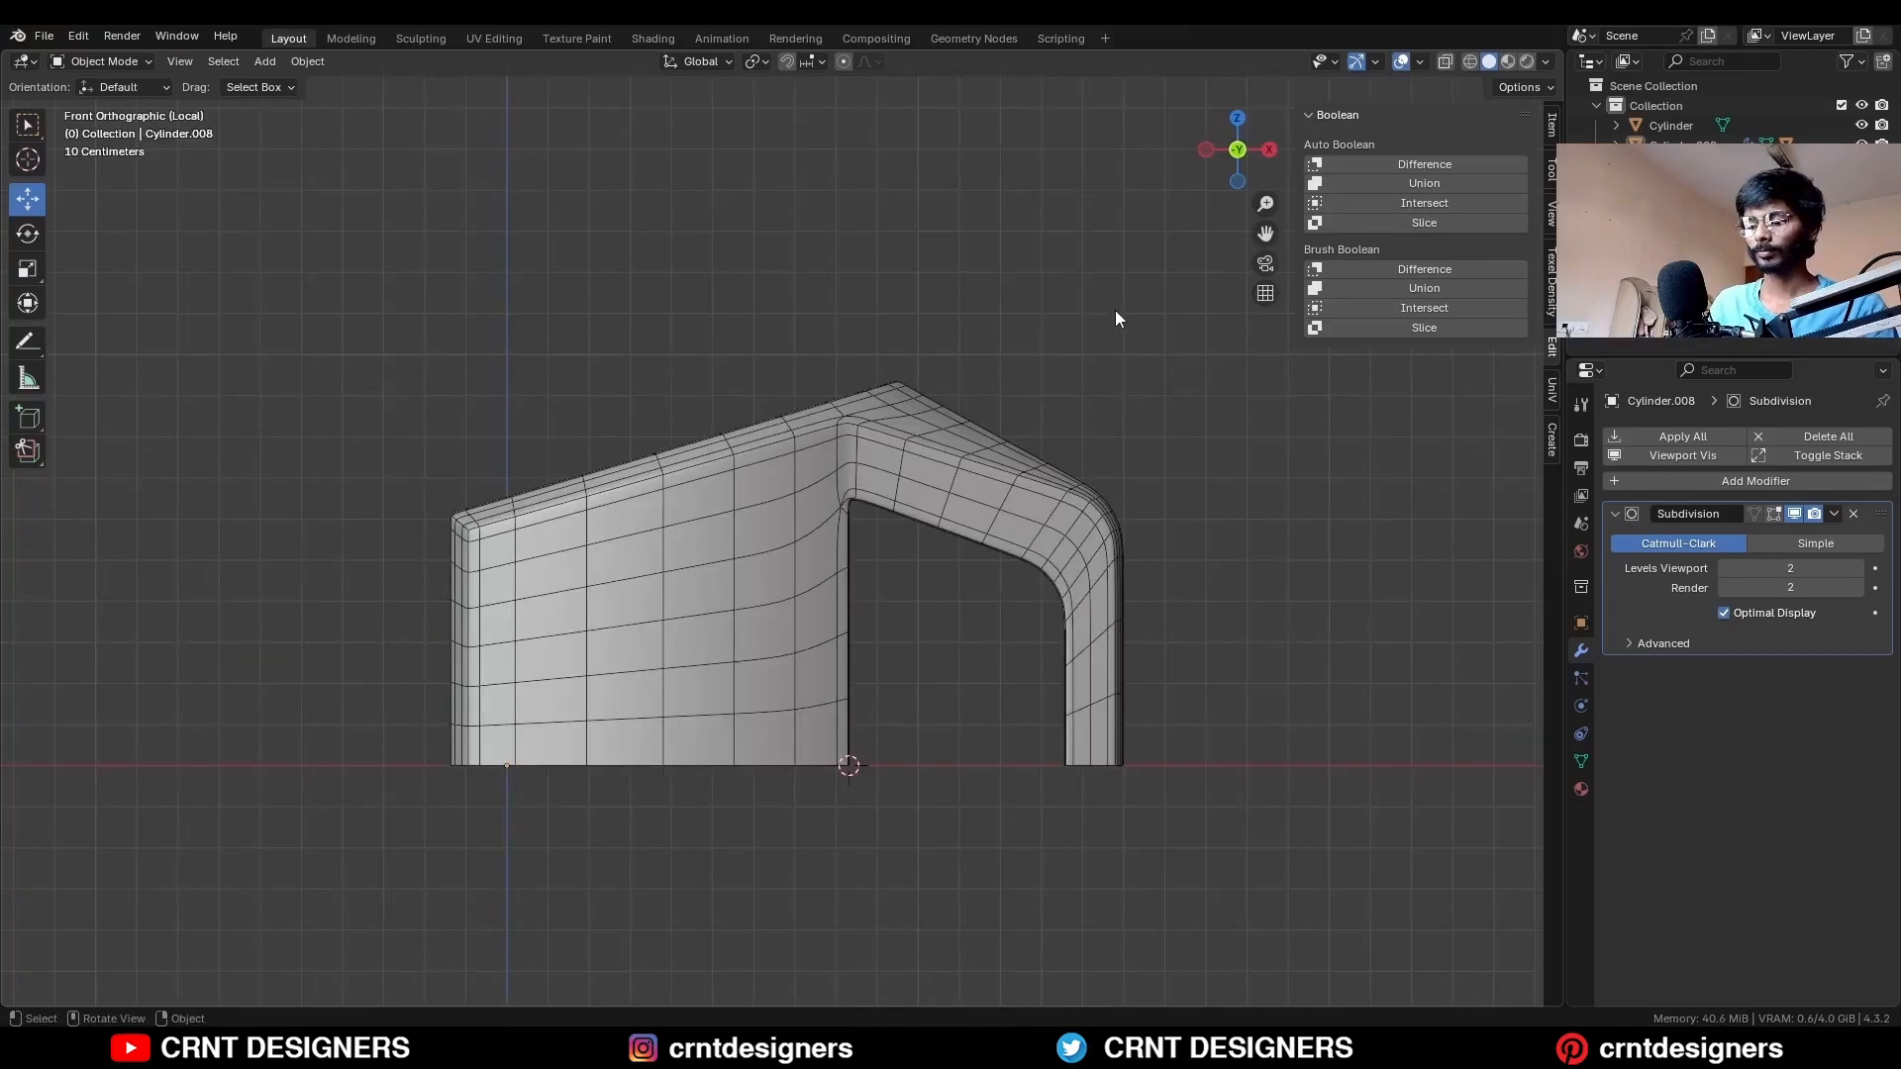
# Leave the panel's local view, isolate the main cylinder and open its mesh for editing.
pyautogui.press('/')
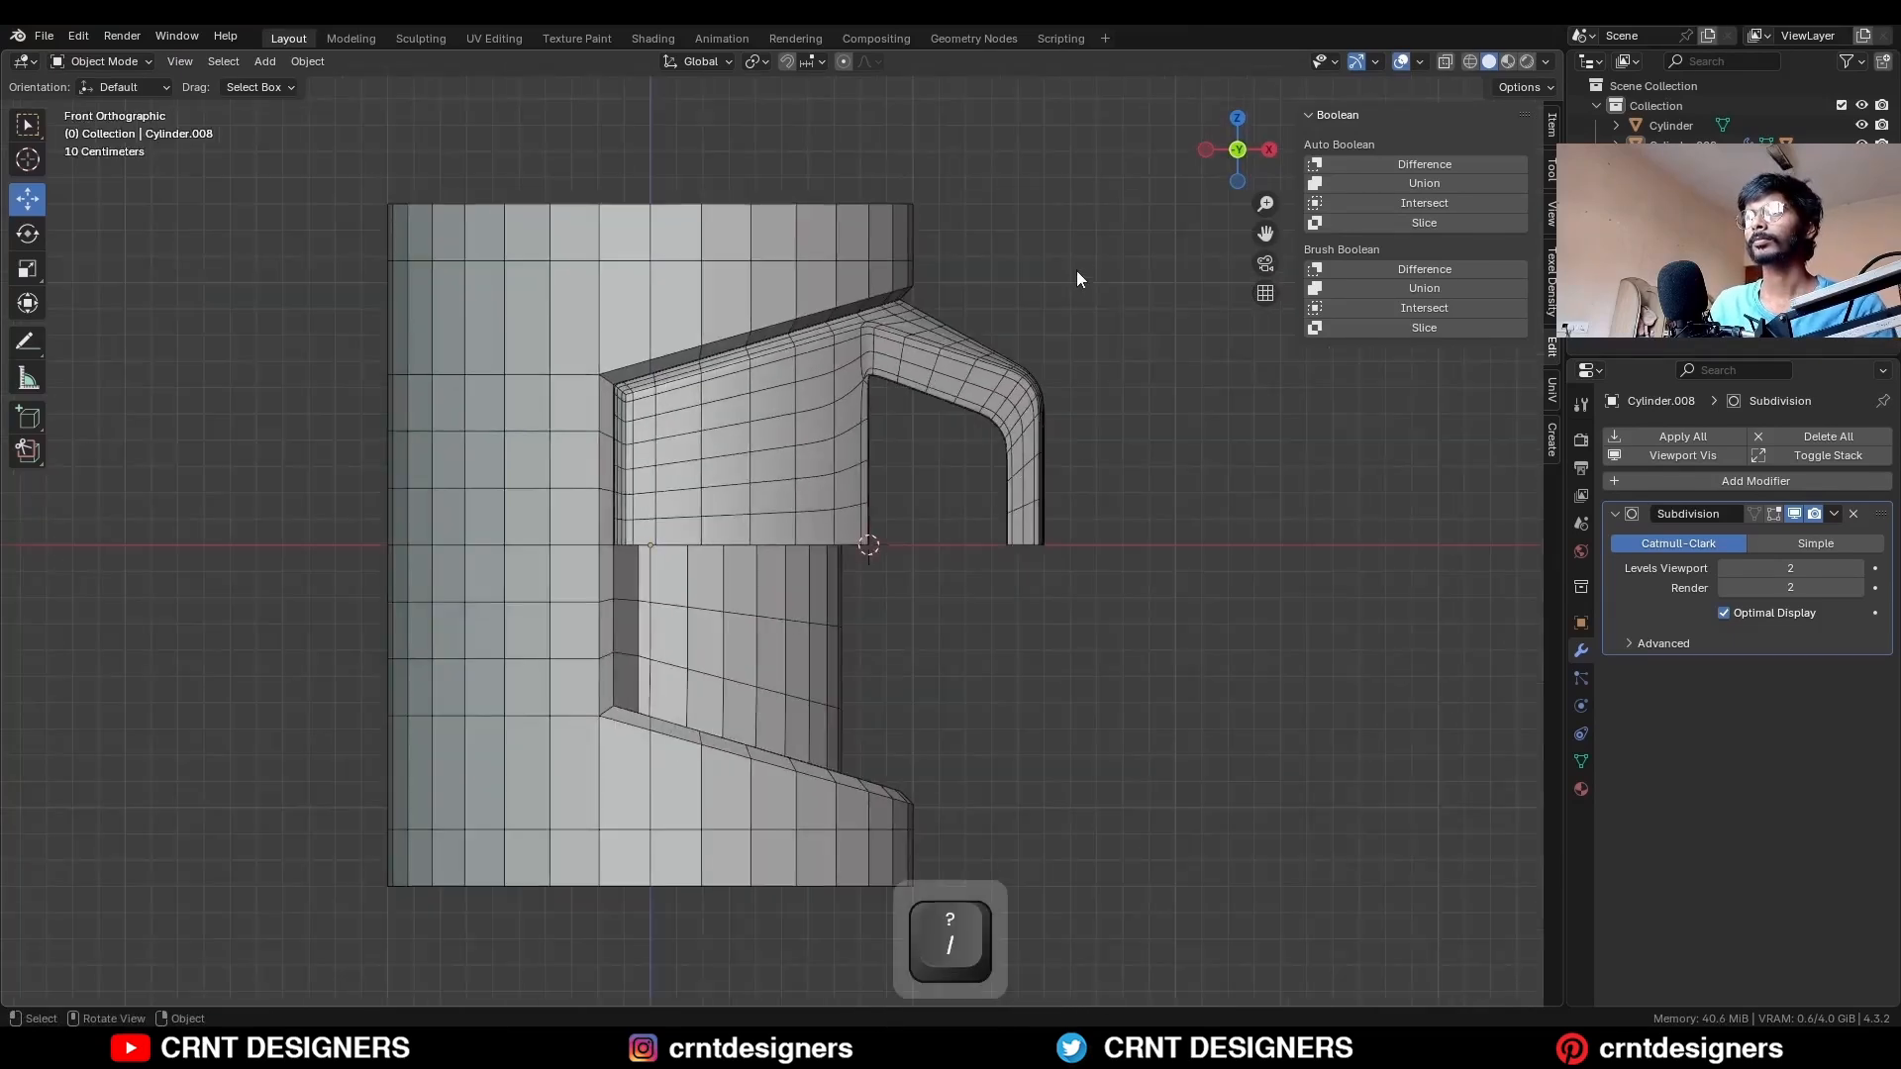
pyautogui.keyDown('shift'); pyautogui.moveTo(895, 279); pyautogui.dragTo(941, 323, button='middle'); pyautogui.keyUp('shift')
pyautogui.click(830, 295)
pyautogui.press('/')
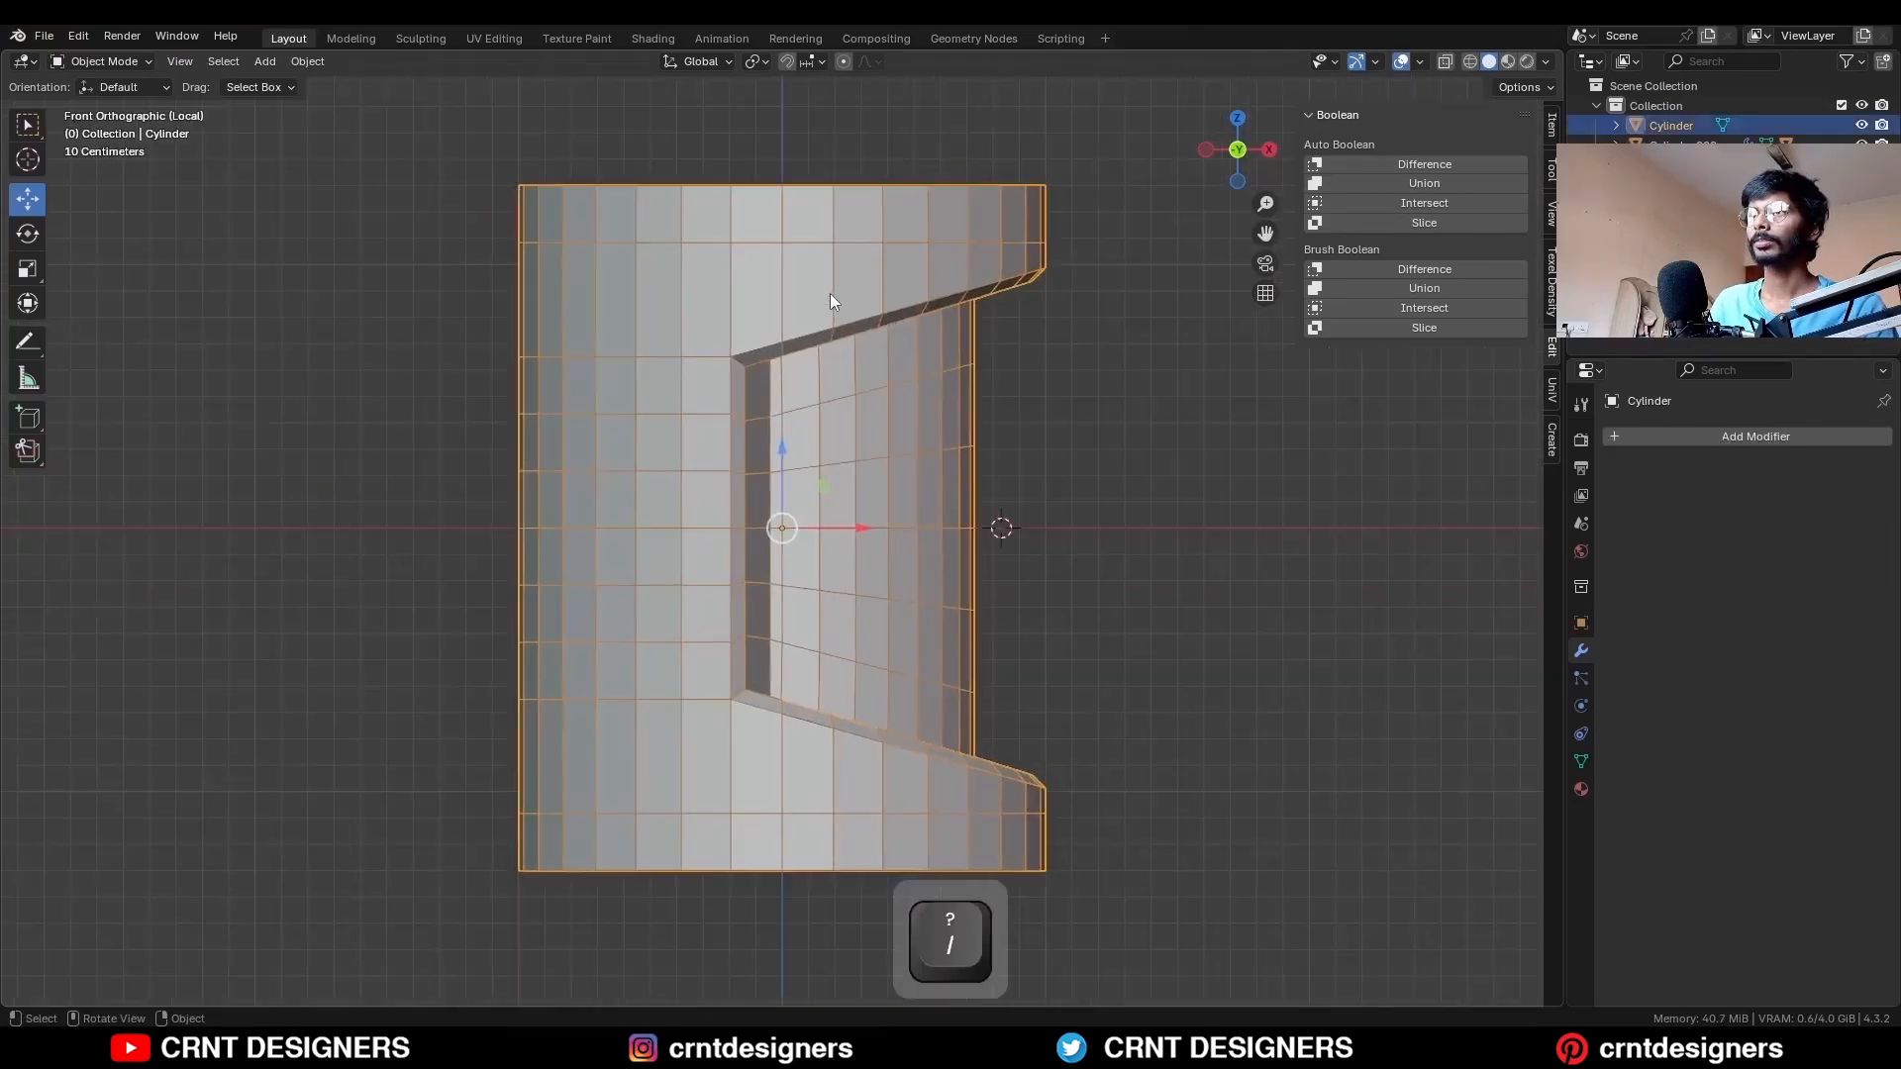
pyautogui.press('Tab')
pyautogui.moveTo(847, 302); pyautogui.dragTo(816, 500, button='middle')
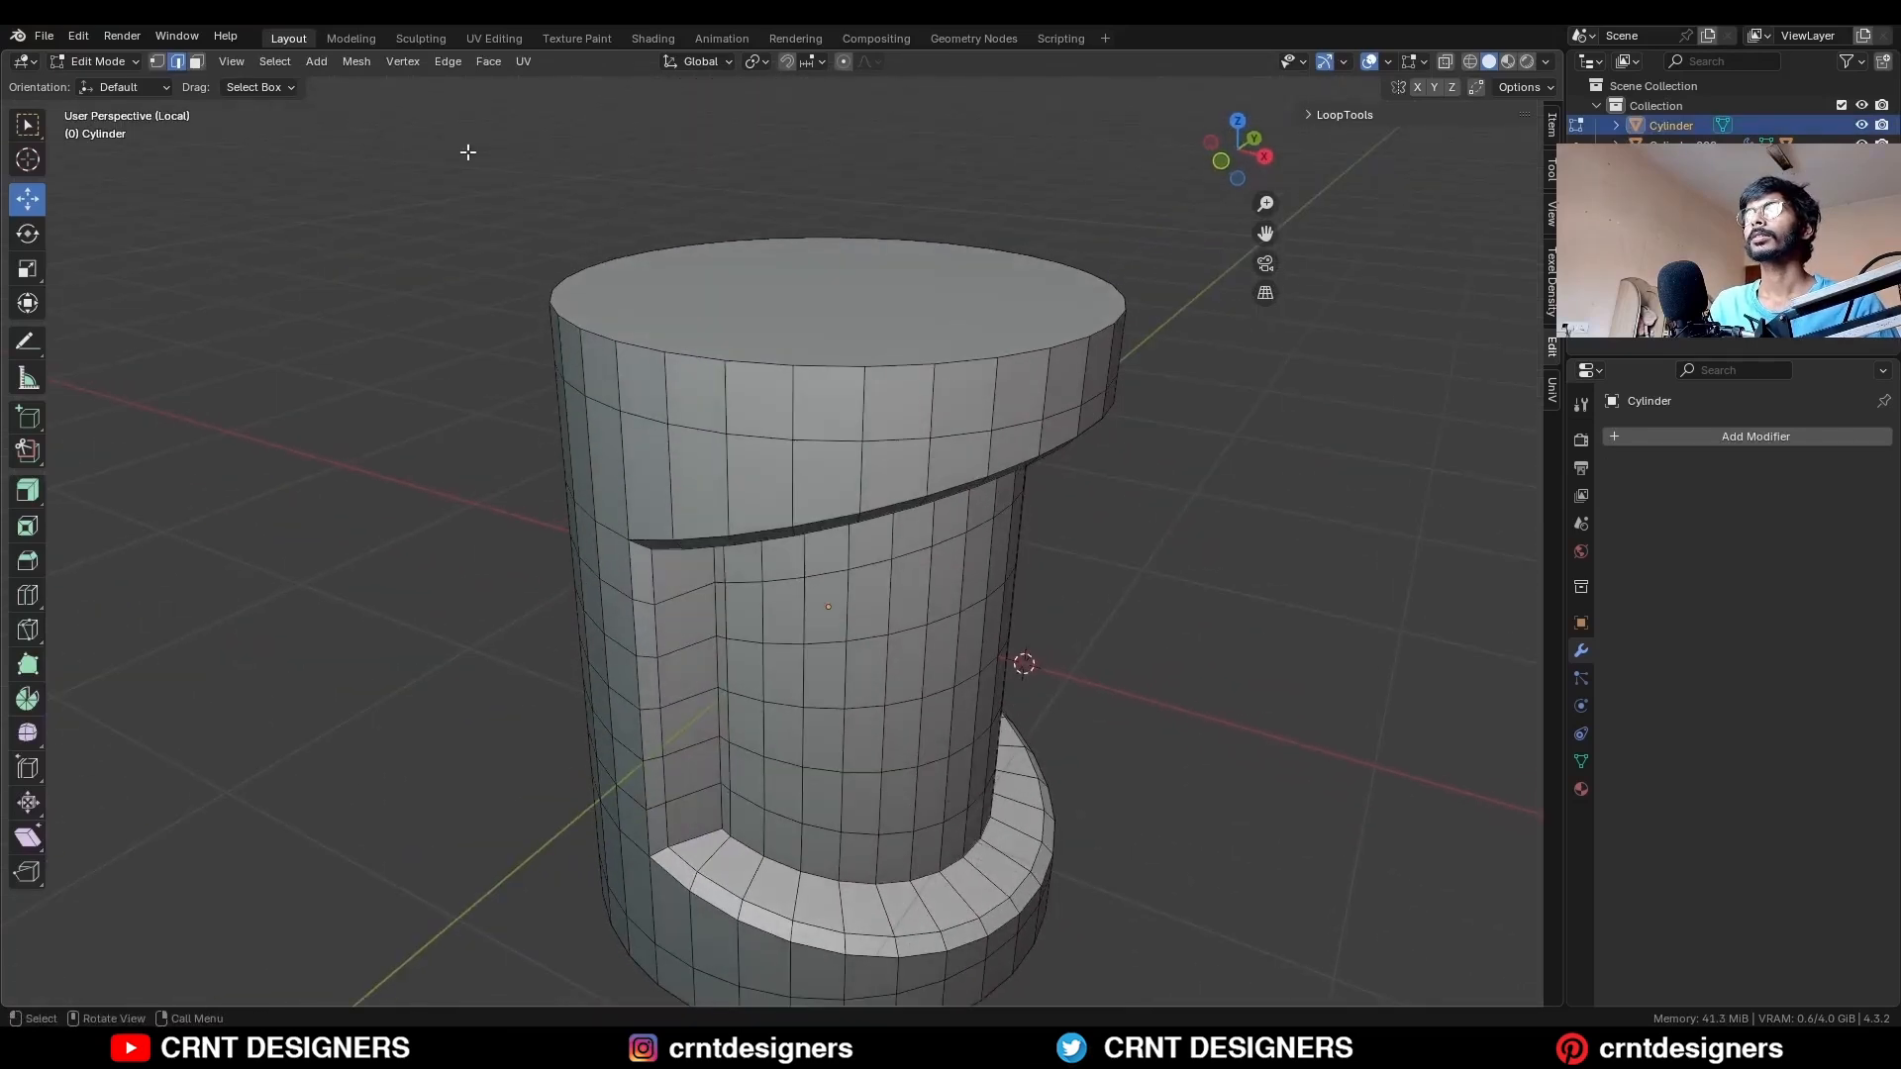
# Select all sharp edges of the cylinder plus the vertical and horizontal edge runs extending from the recess's upper corner.
pyautogui.click(276, 62)
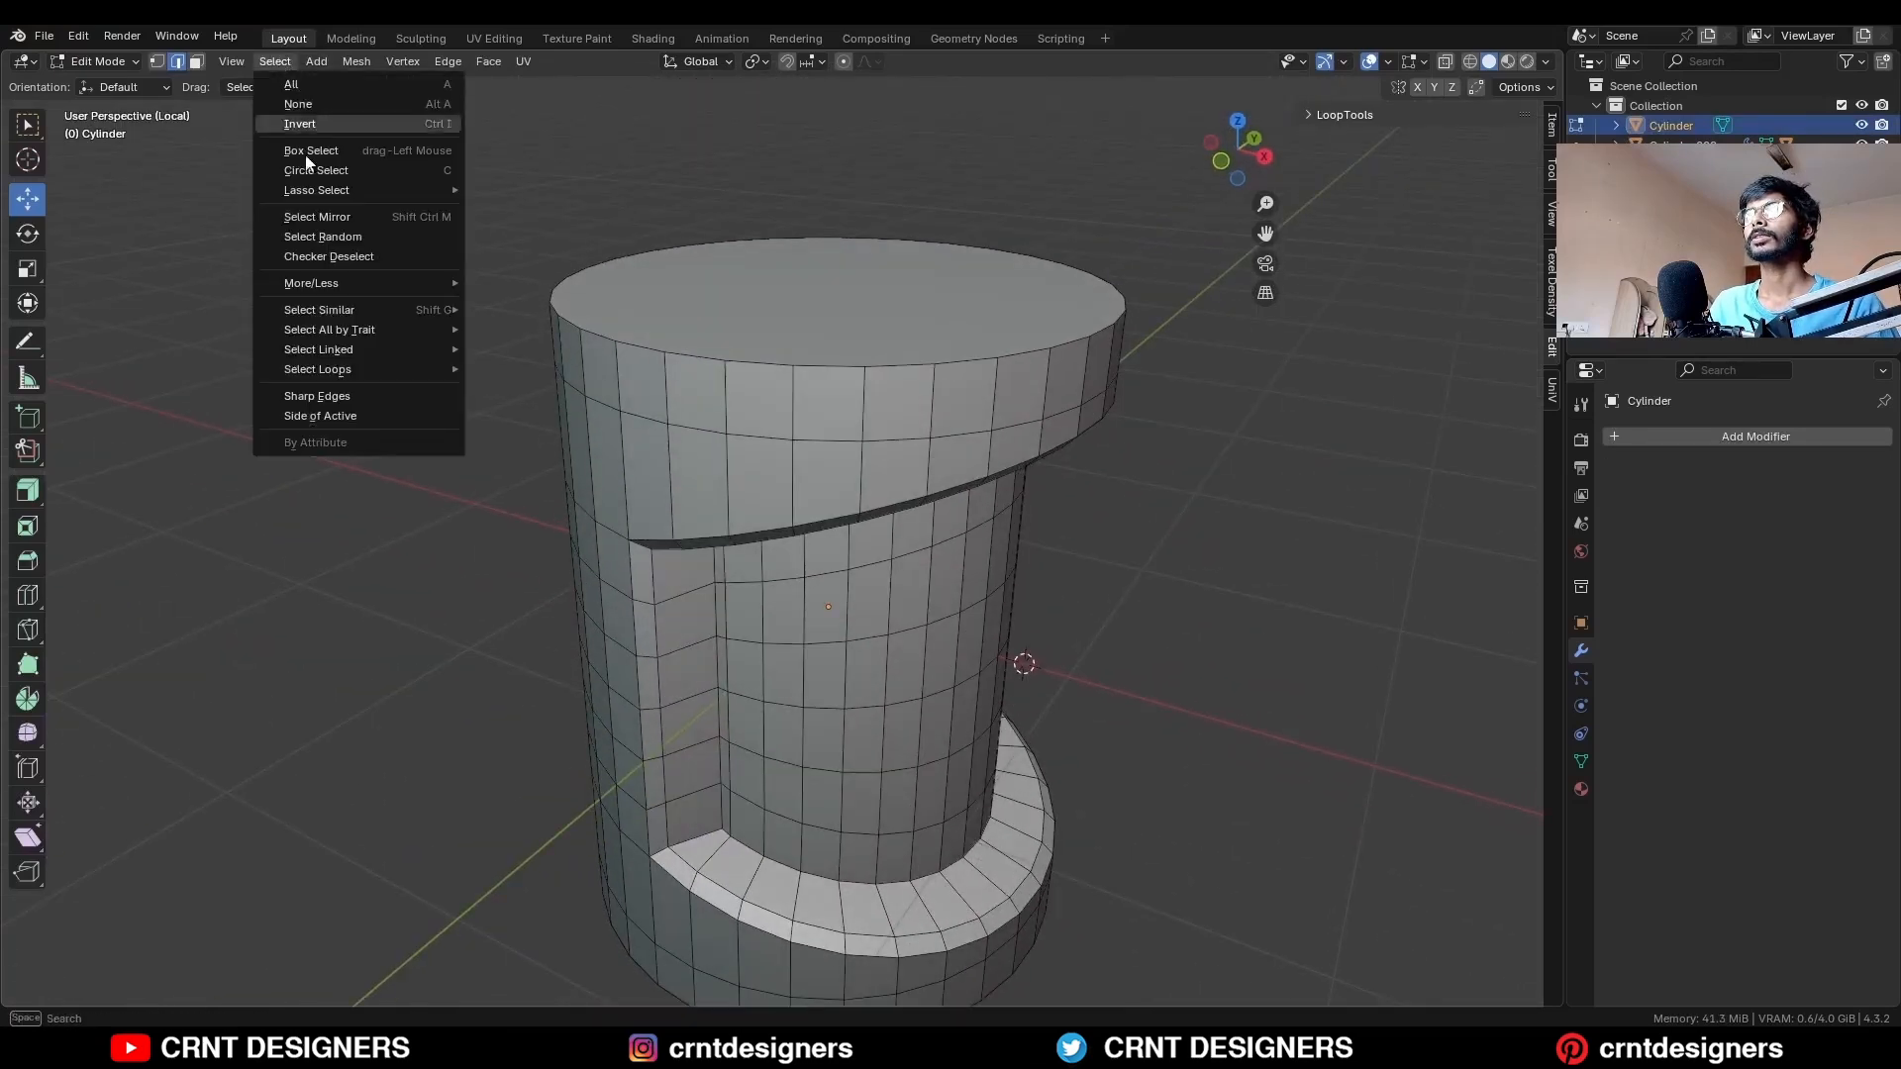
pyautogui.click(380, 400)
pyautogui.moveTo(725, 469); pyautogui.dragTo(690, 447, button='middle')
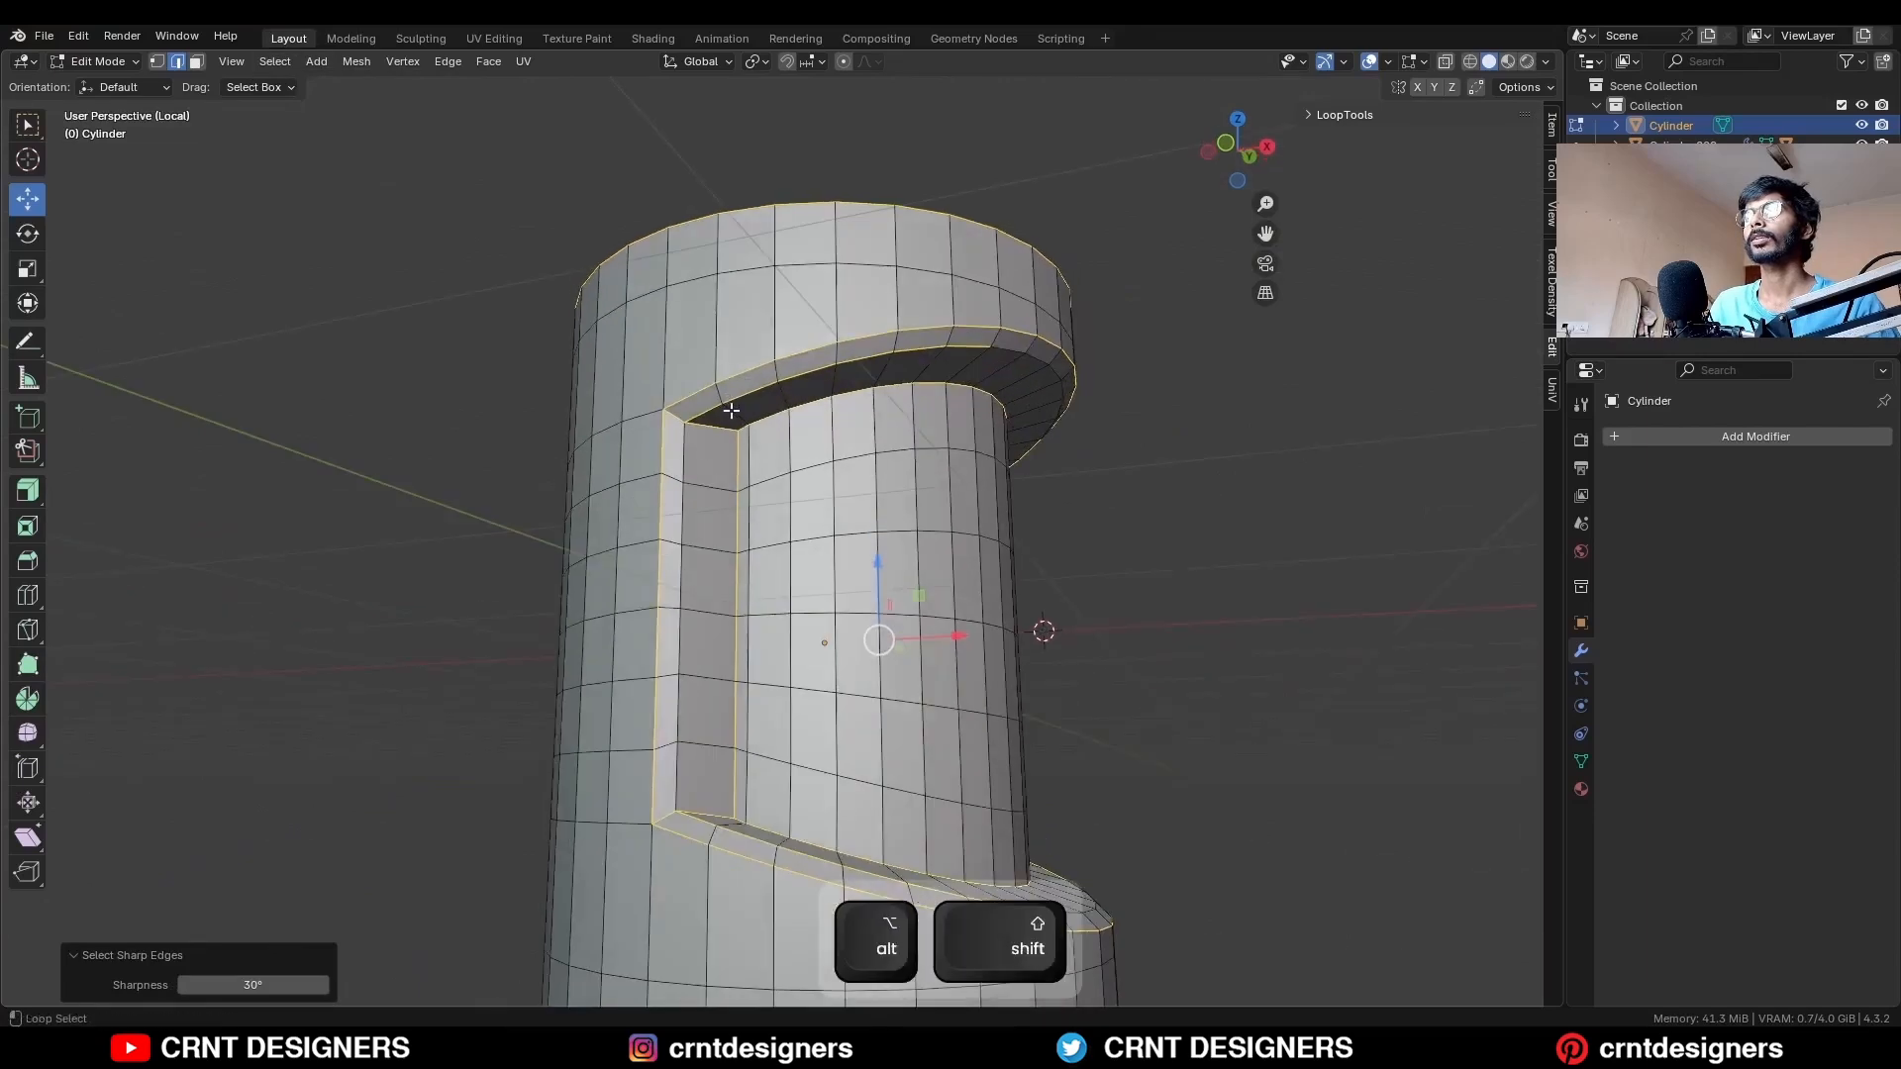
pyautogui.keyDown('alt'); pyautogui.keyDown('shift'); pyautogui.click(690, 447); pyautogui.keyUp('shift'); pyautogui.keyUp('alt')
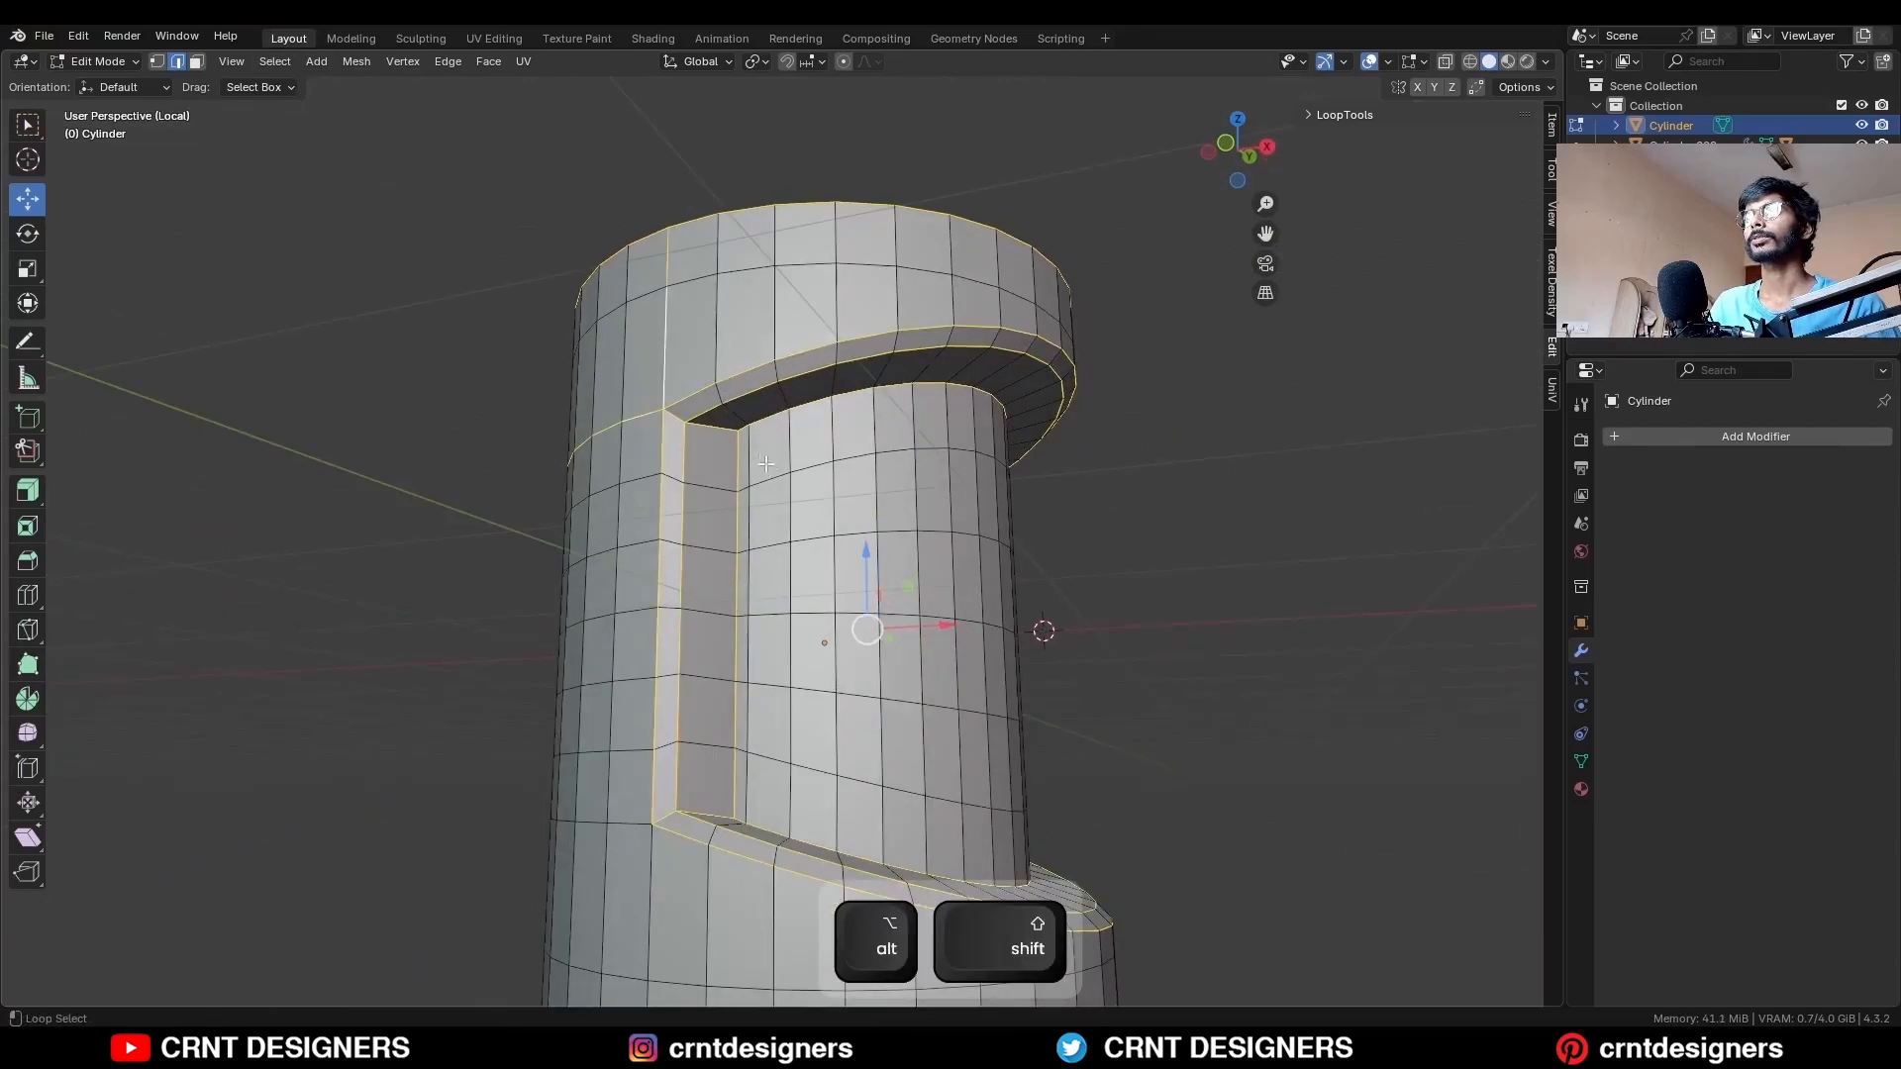
pyautogui.moveTo(793, 472)
pyautogui.mouseDown(button='middle')
pyautogui.moveTo(799, 527)
pyautogui.moveTo(794, 487)
pyautogui.mouseUp(button='middle')
# Bevel the selected cylinder edges with 2 segments, width 0.02 m and shape 1.0.
pyautogui.scroll(2, 798, 524)
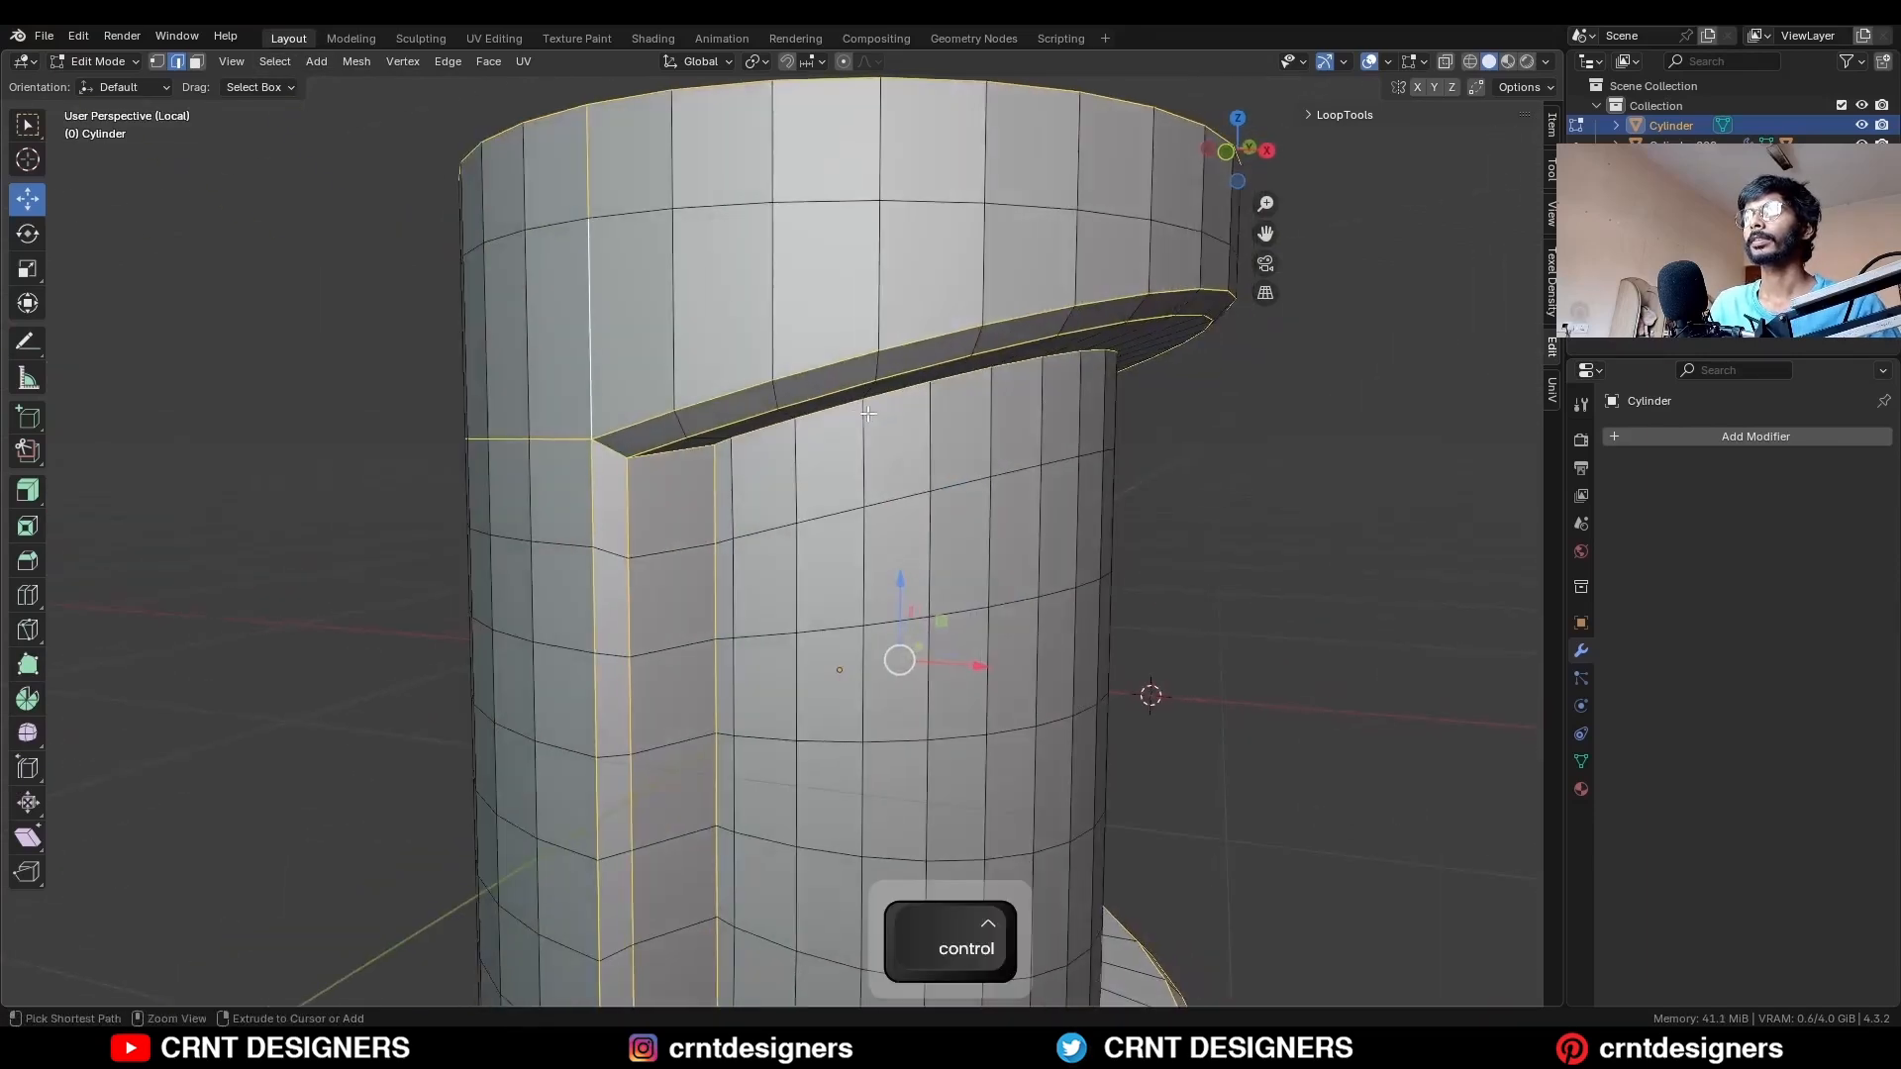
pyautogui.hotkey('ctrl', 'b')
pyautogui.click(876, 329)
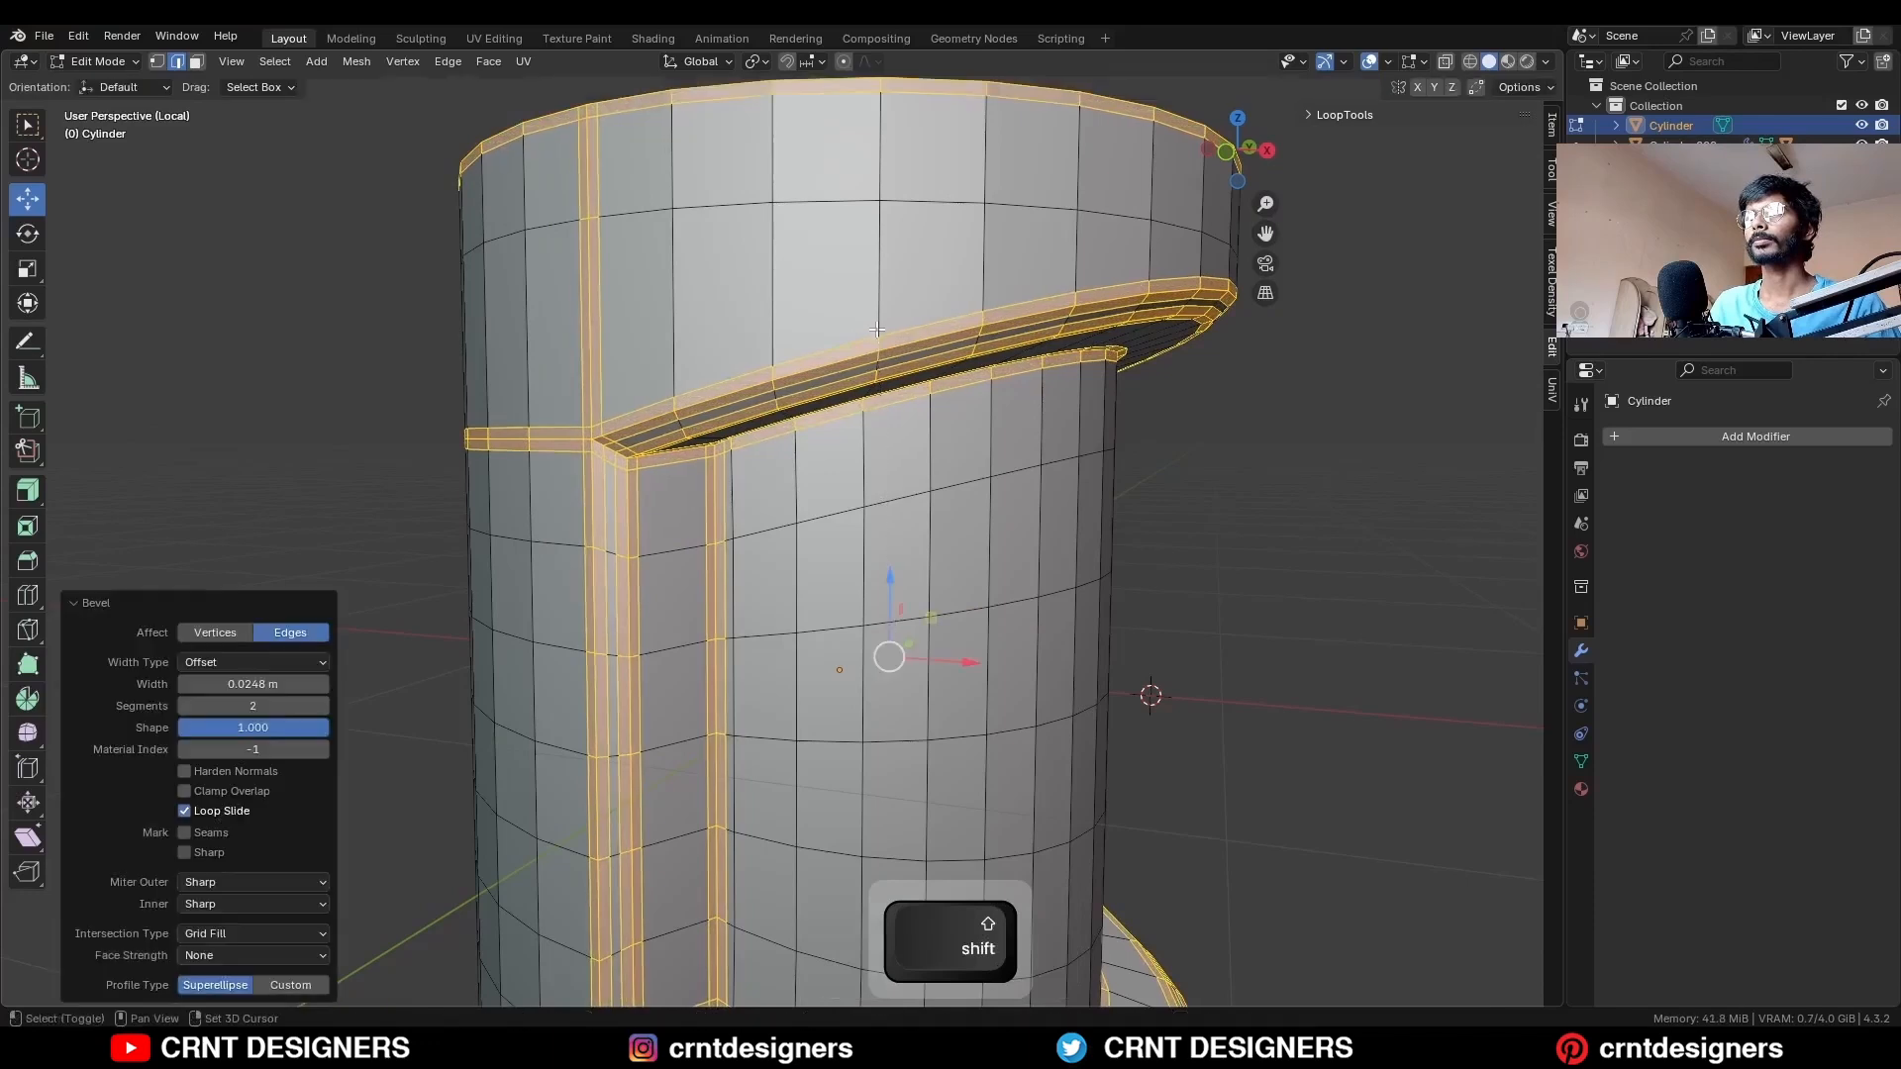
pyautogui.click(259, 683)
pyautogui.write('2')
pyautogui.press('Return')
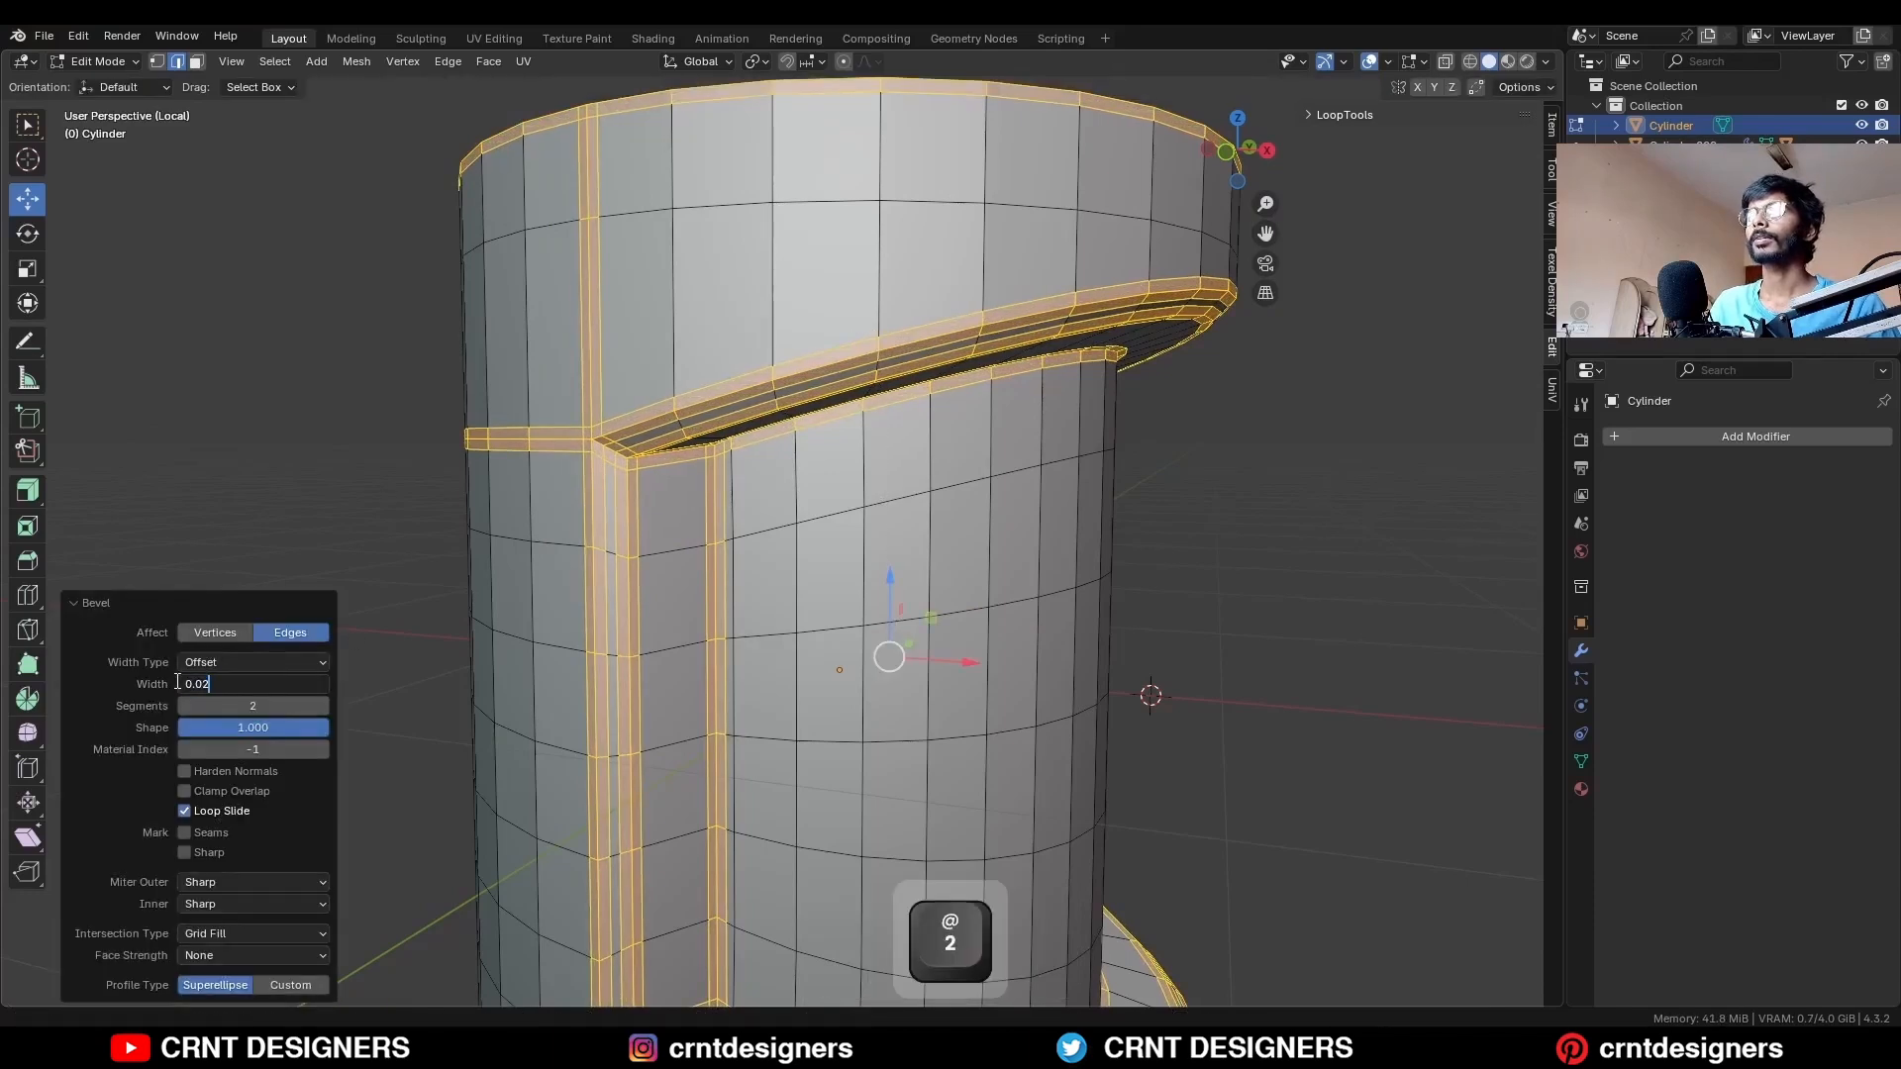
# Add a level 2 Subdivision modifier to the cylinder and view the smoothed surface with overlays hidden.
pyautogui.moveTo(596, 543); pyautogui.dragTo(845, 465, button='middle')
pyautogui.press('Tab')
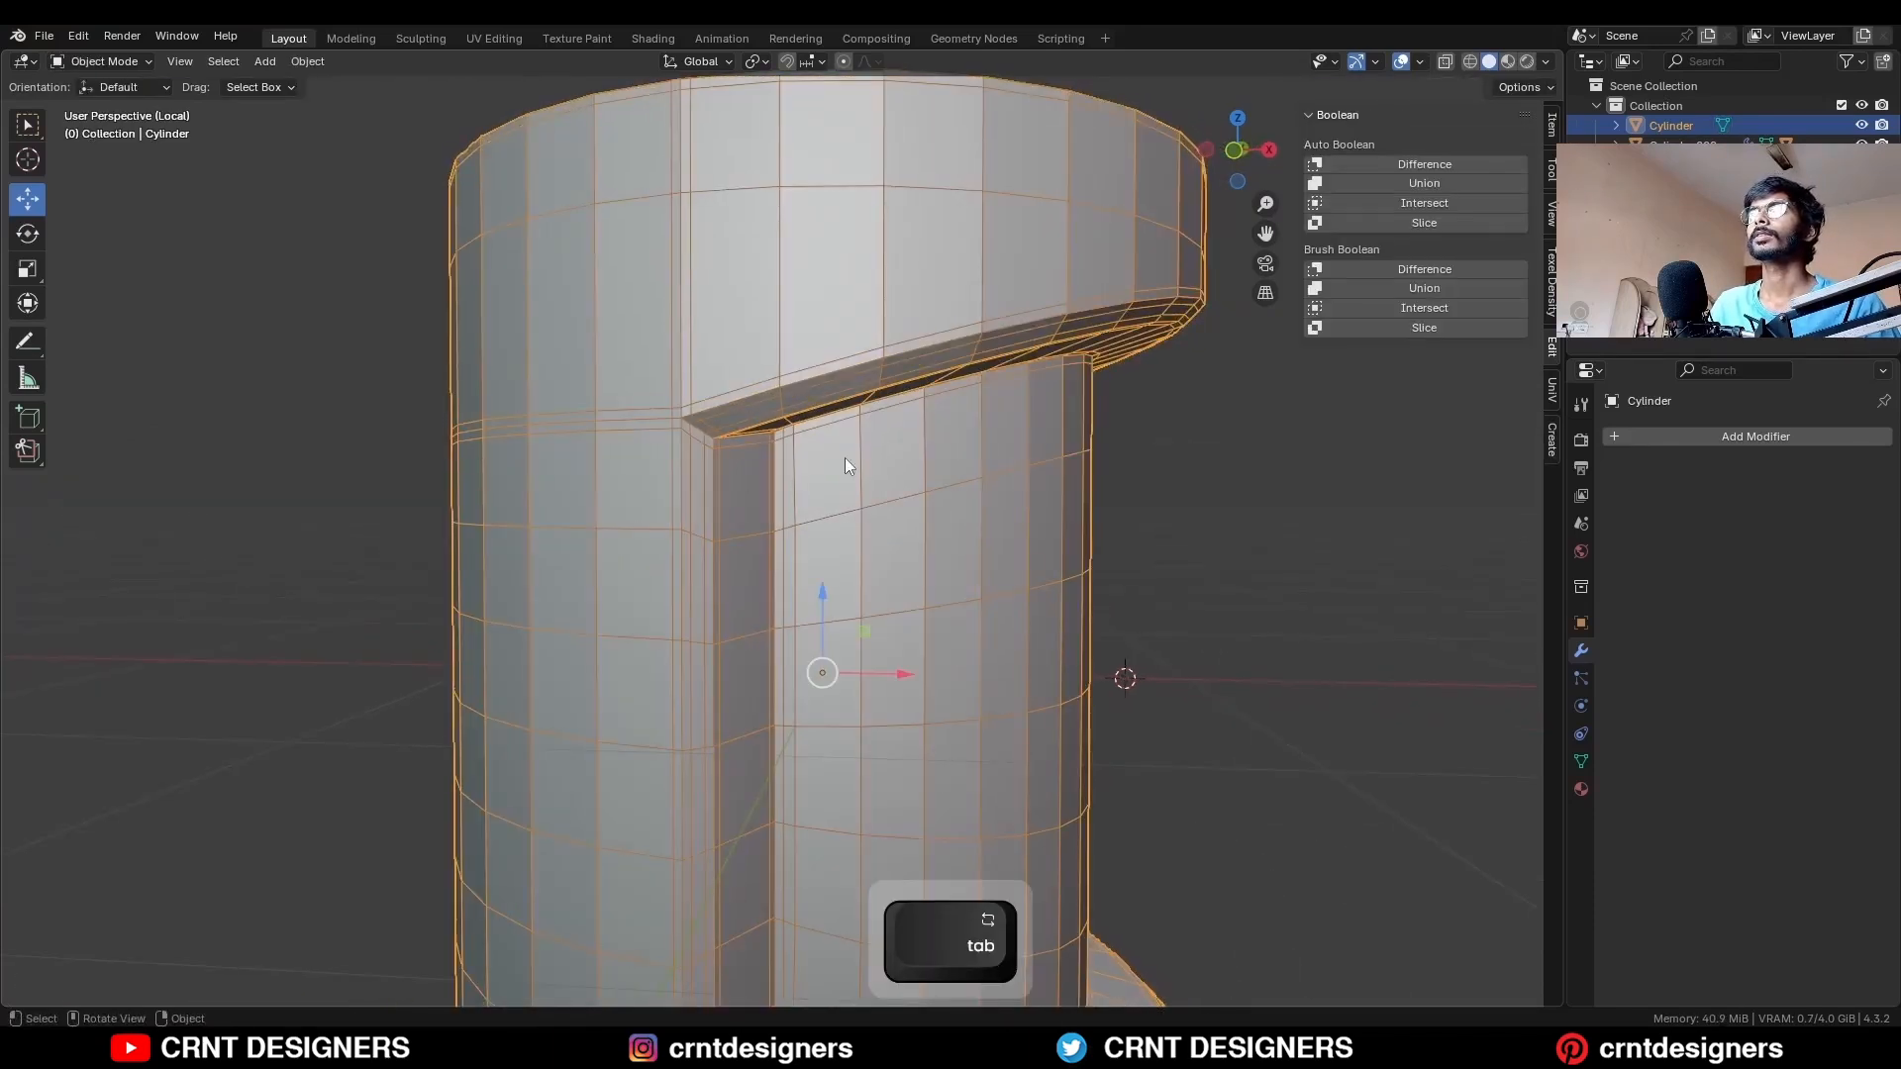
pyautogui.hotkey('ctrl', '2')
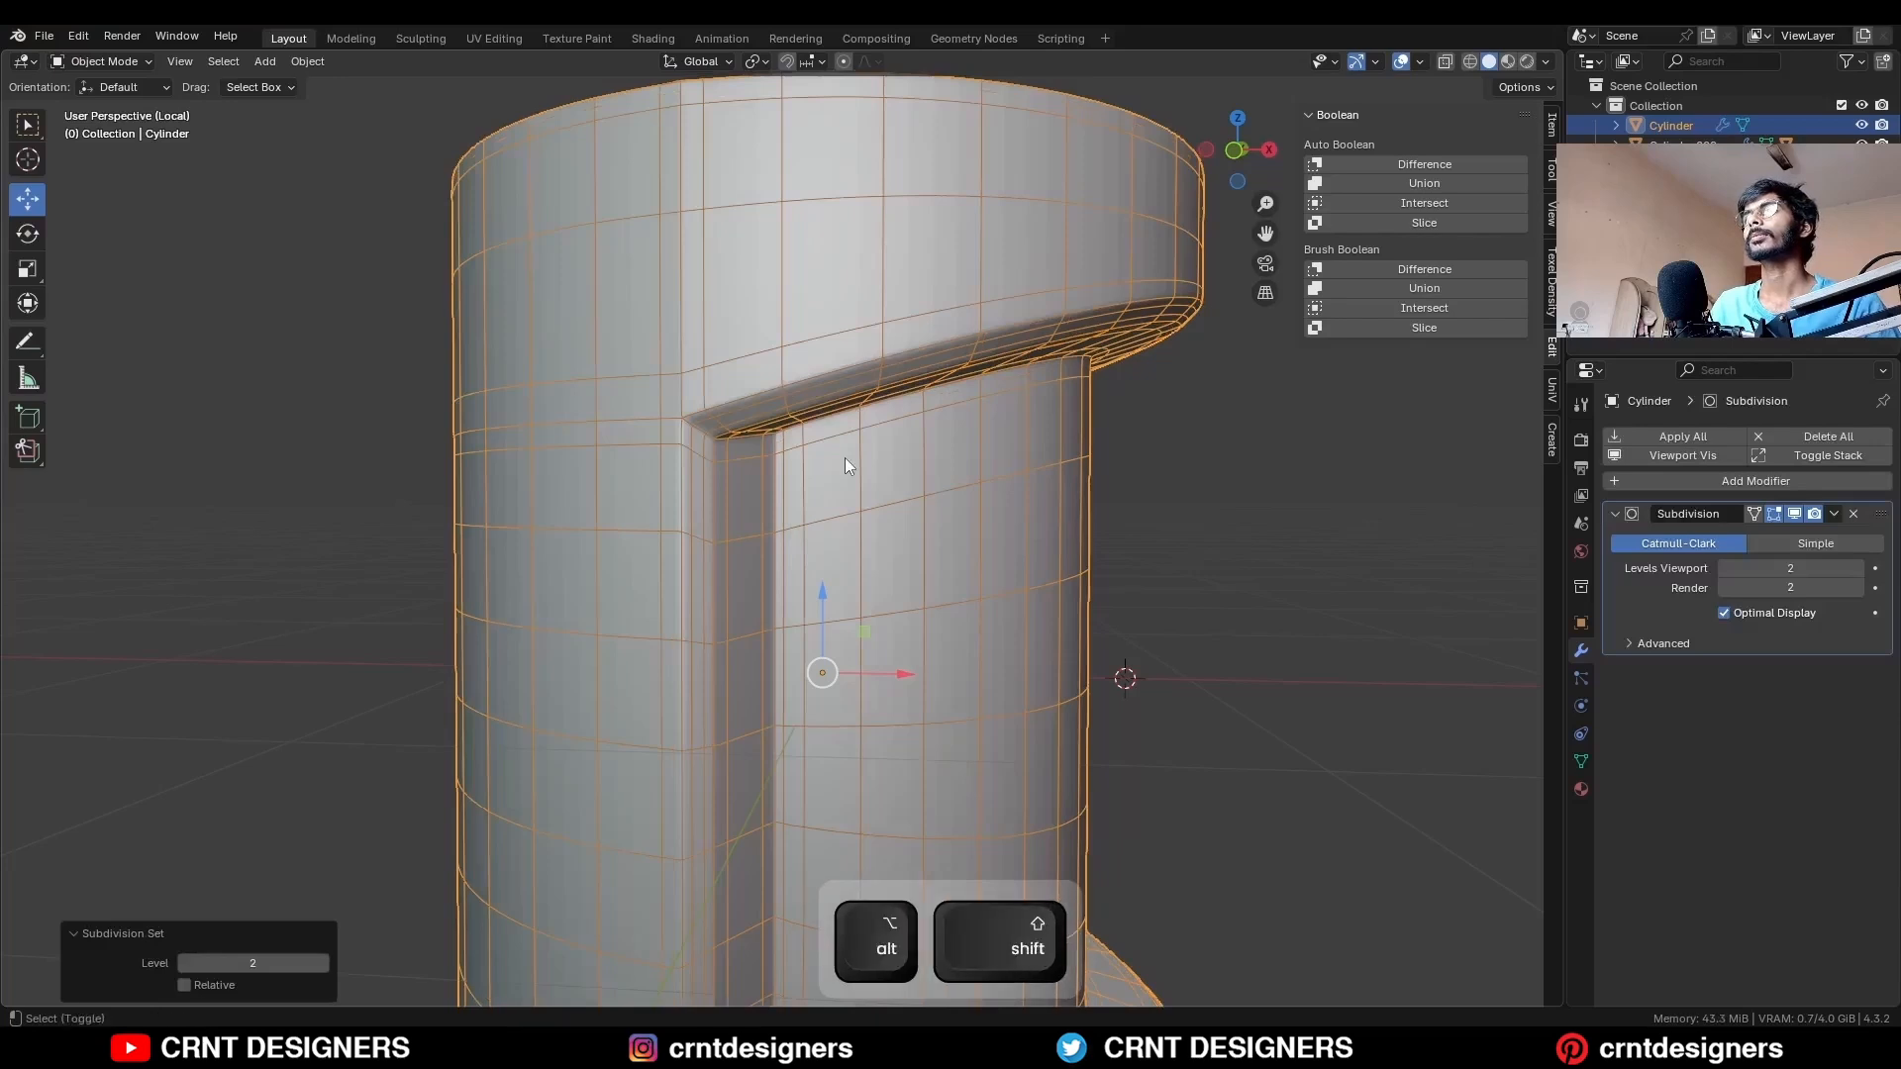
pyautogui.hotkey('alt', 'shift', 'z')
pyautogui.scroll(-5, 844, 481)
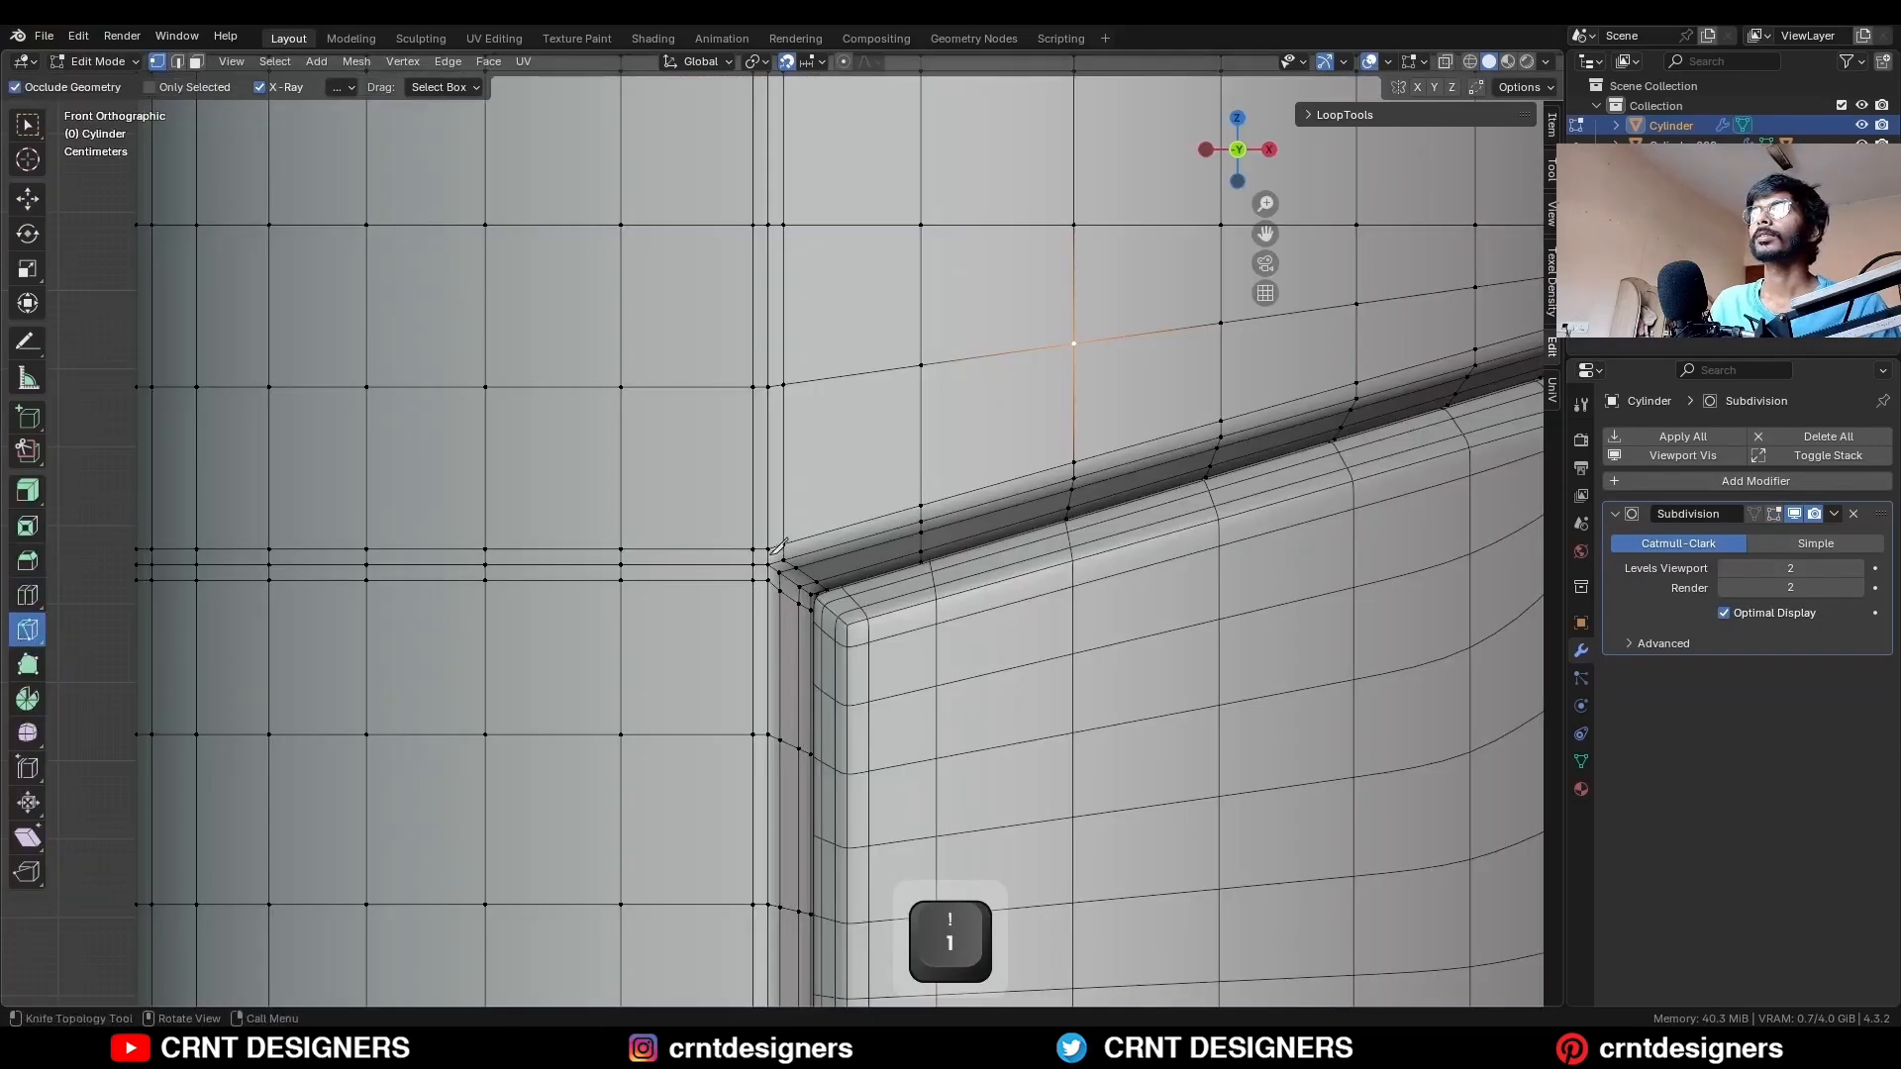
# Knife-cut diagonal edges from the recess's upper corner to the nearby grid vertices above and below, plus a short cut down to the rim.
pyautogui.click(771, 557)
pyautogui.click(621, 387)
pyautogui.press('space')
pyautogui.click(769, 387)
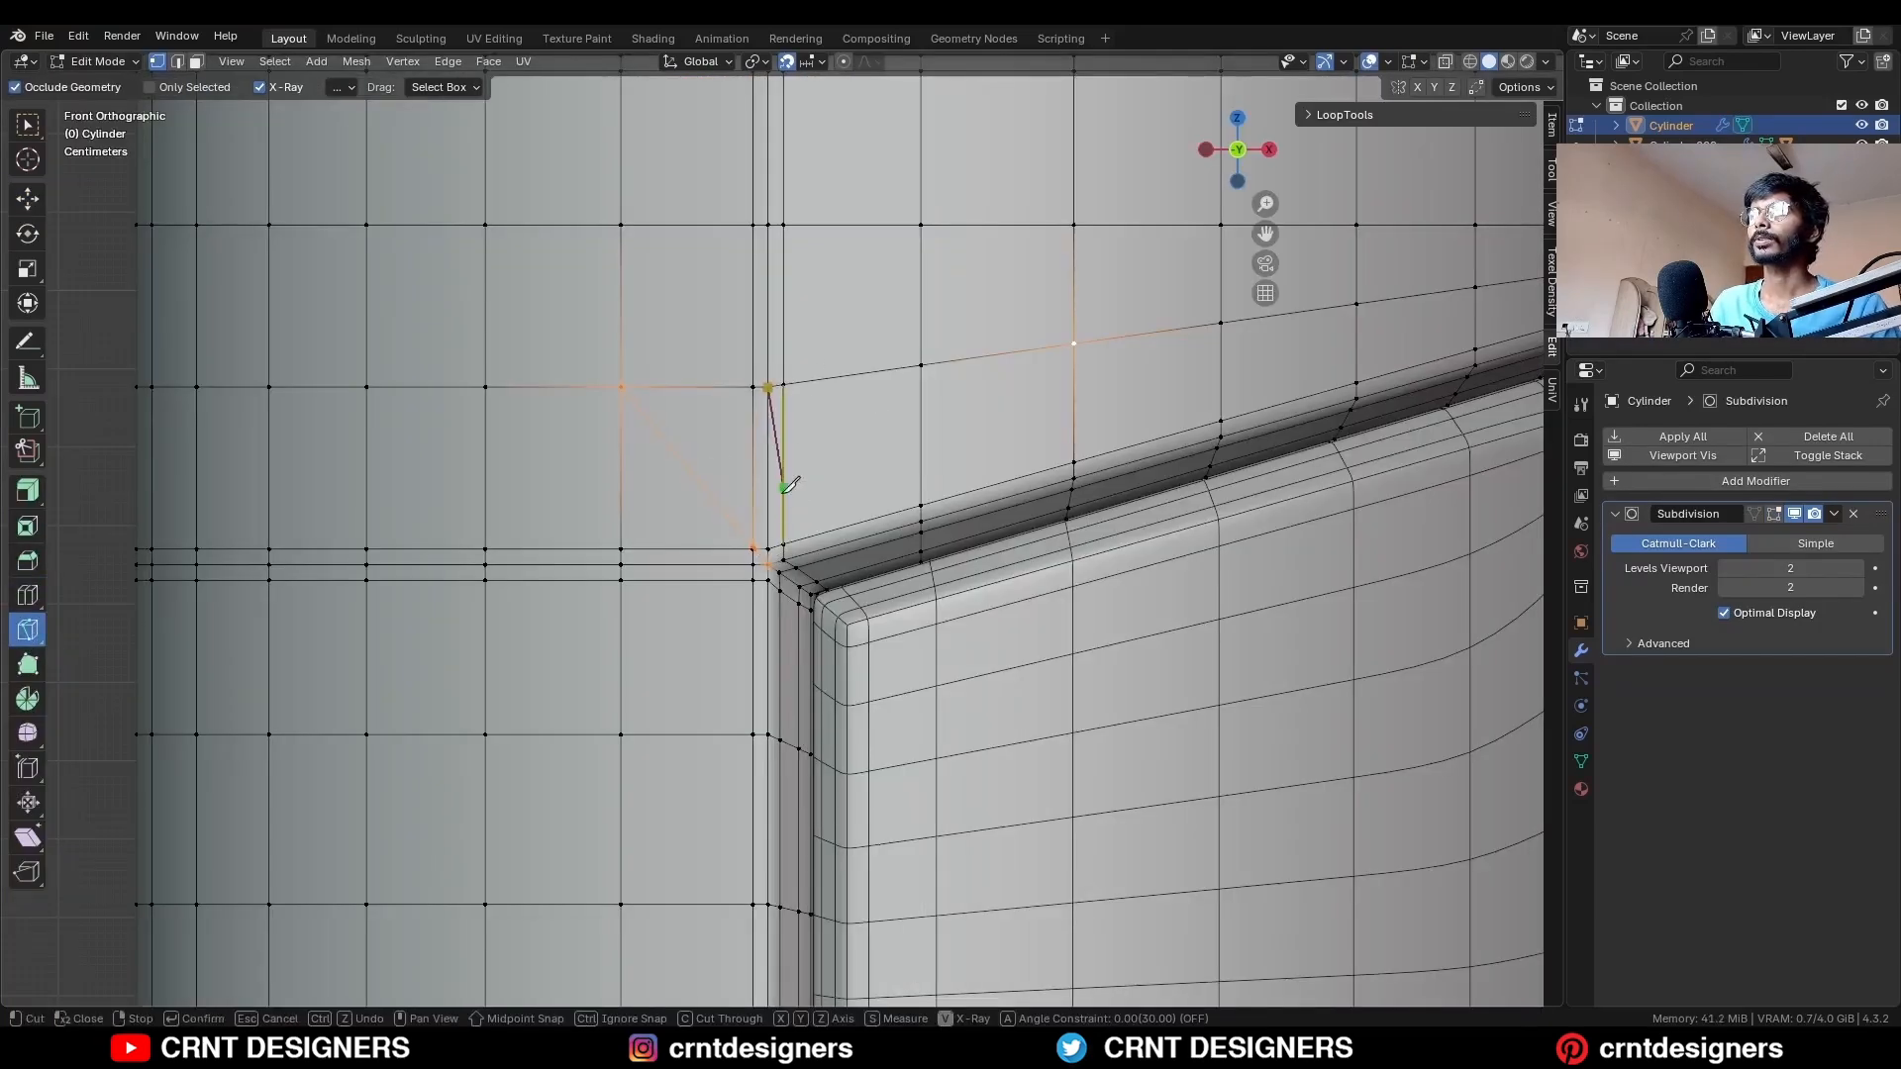
pyautogui.click(783, 544)
pyautogui.press('Escape')
pyautogui.click(766, 565)
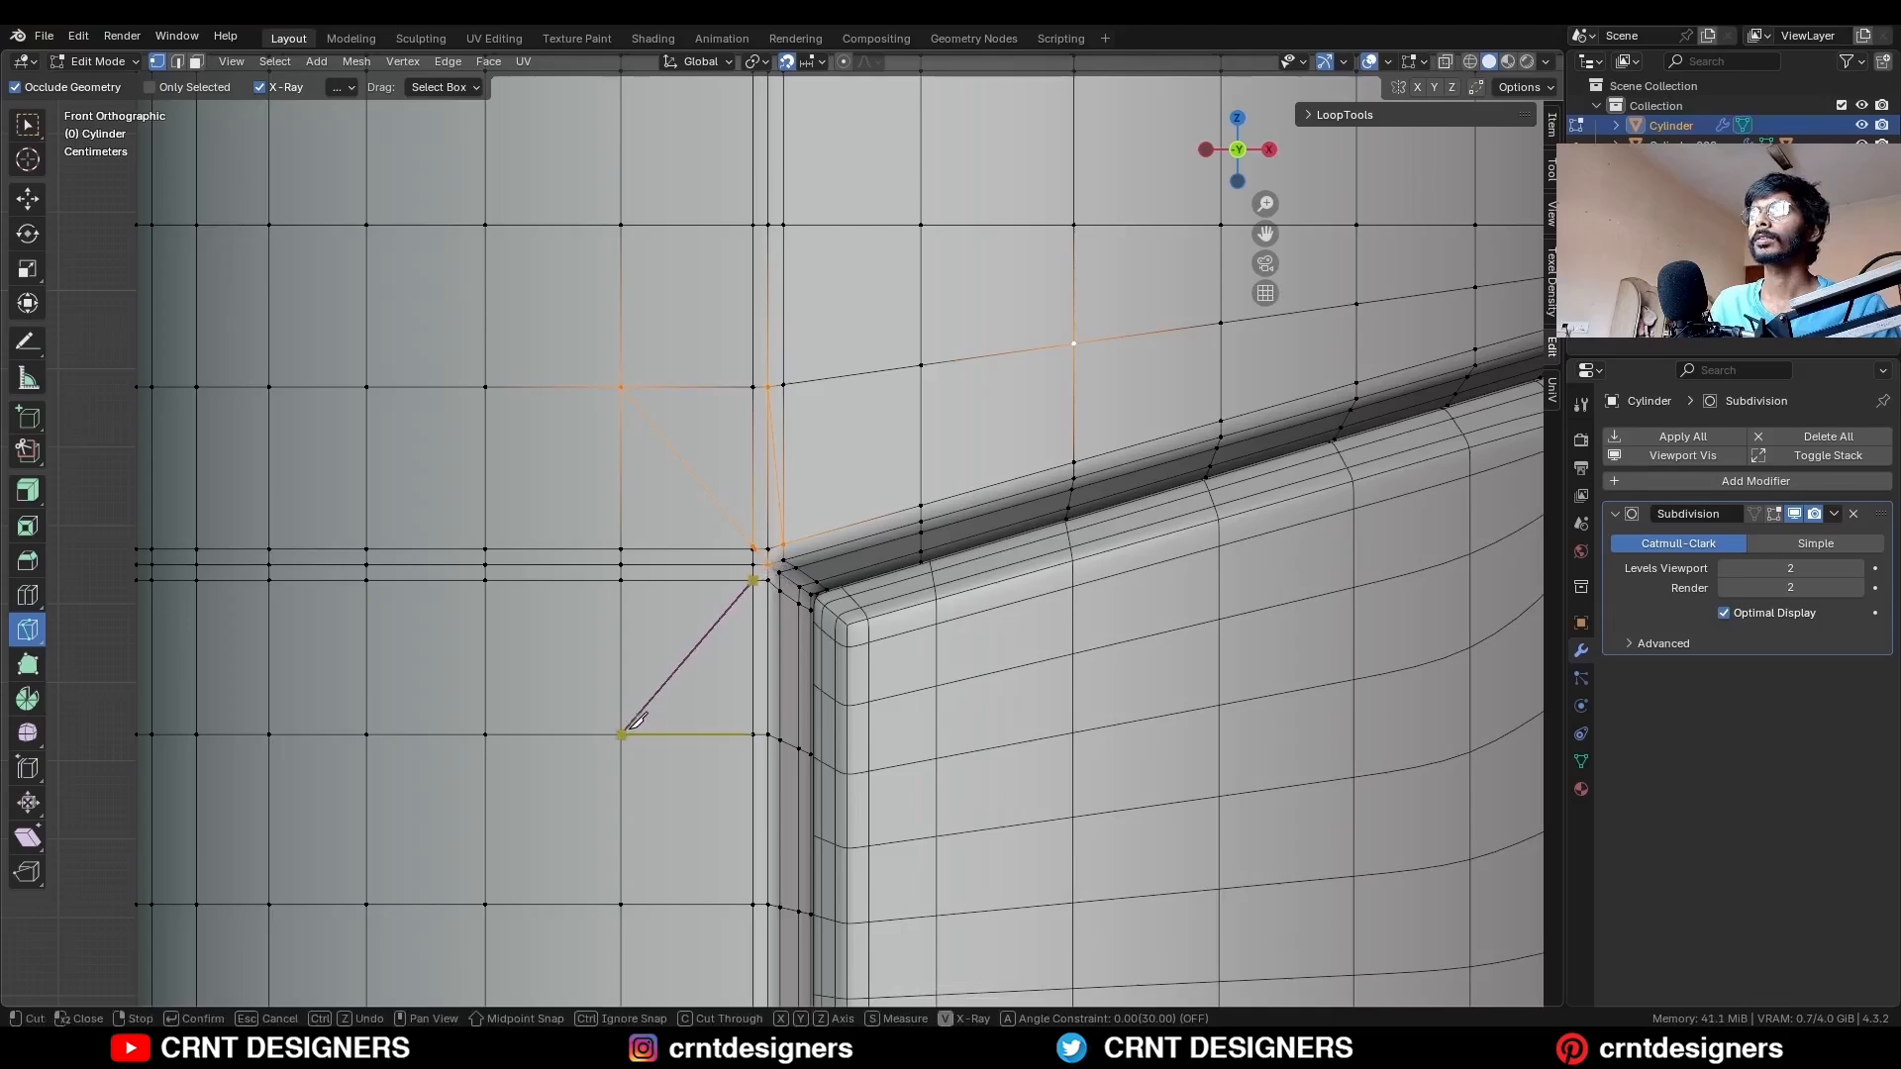
pyautogui.click(622, 734)
pyautogui.press('space')
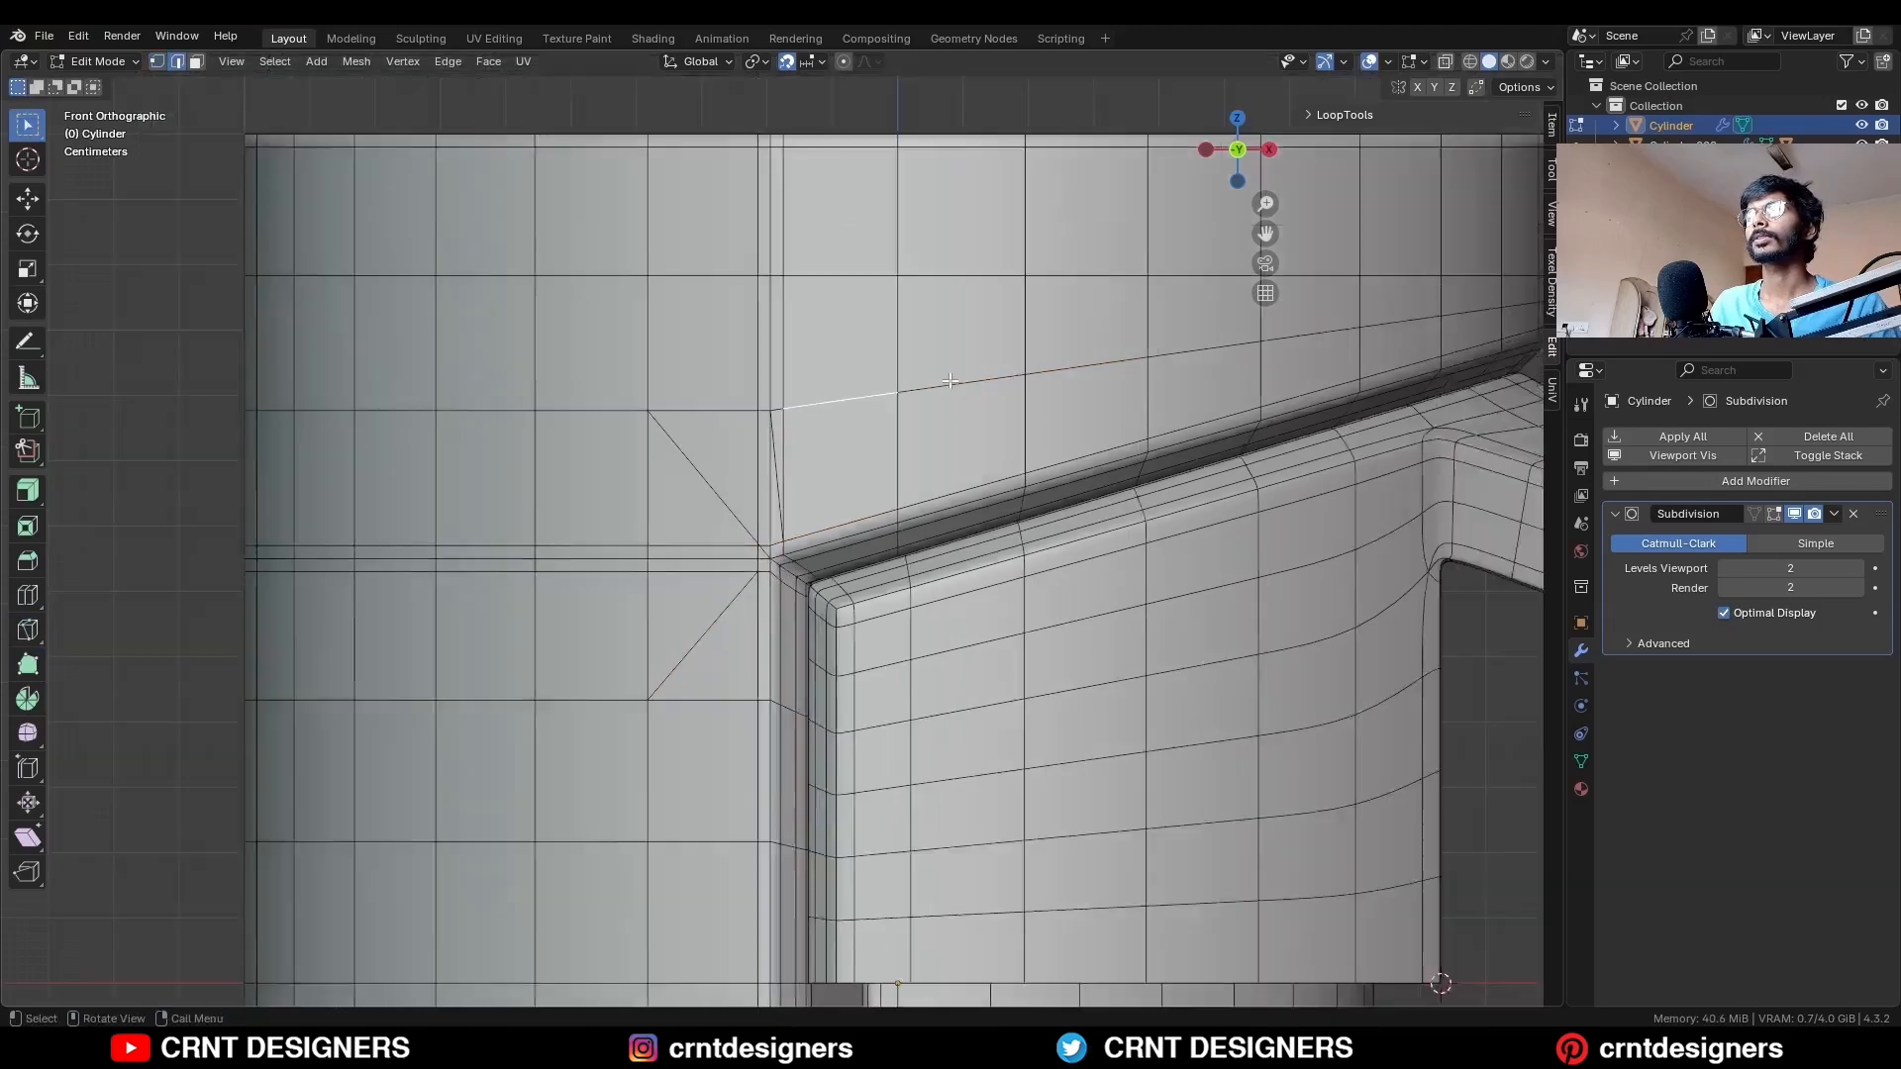
# Delete the cylinder's top and bottom cap faces together with their adjoining rim faces.
pyautogui.moveTo(846, 388); pyautogui.dragTo(829, 489, button='middle')
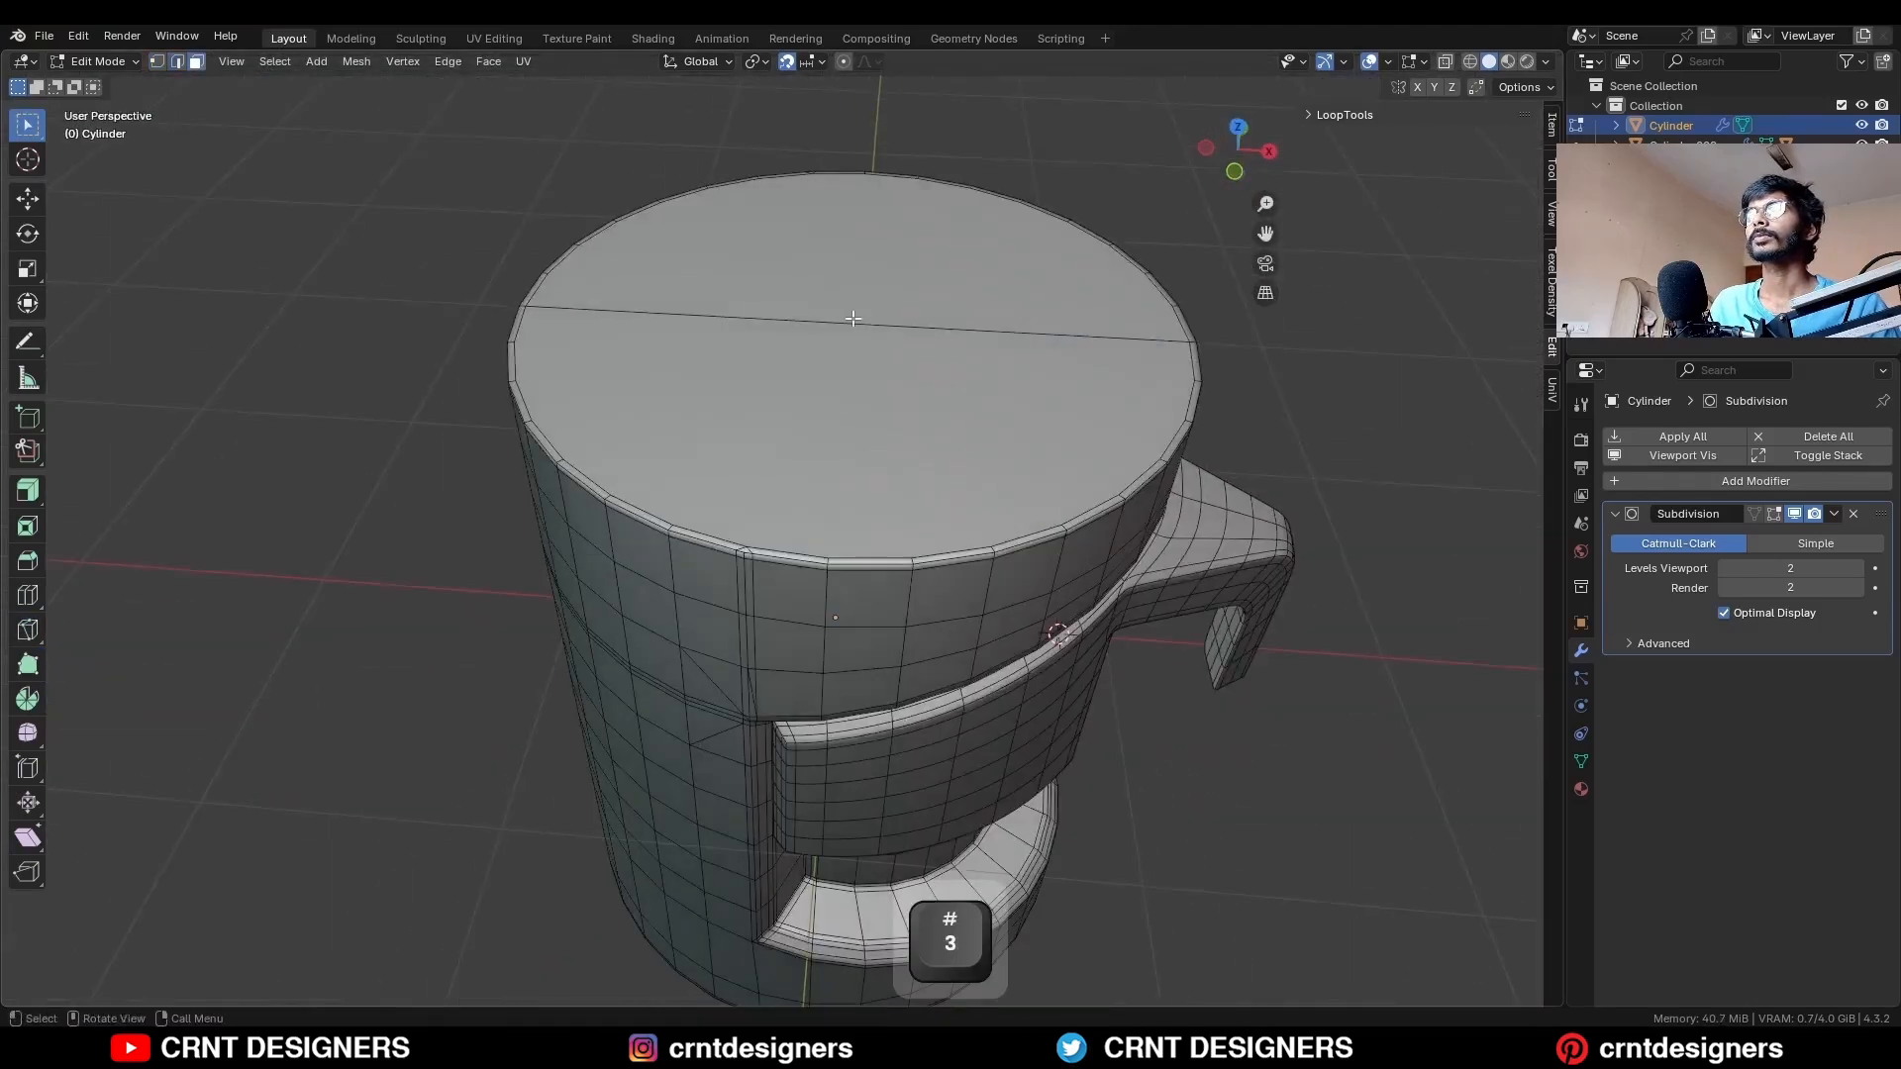
pyautogui.moveTo(881, 294); pyautogui.dragTo(831, 842, button='middle')
pyautogui.keyDown('shift'); pyautogui.click(830, 877); pyautogui.keyUp('shift')
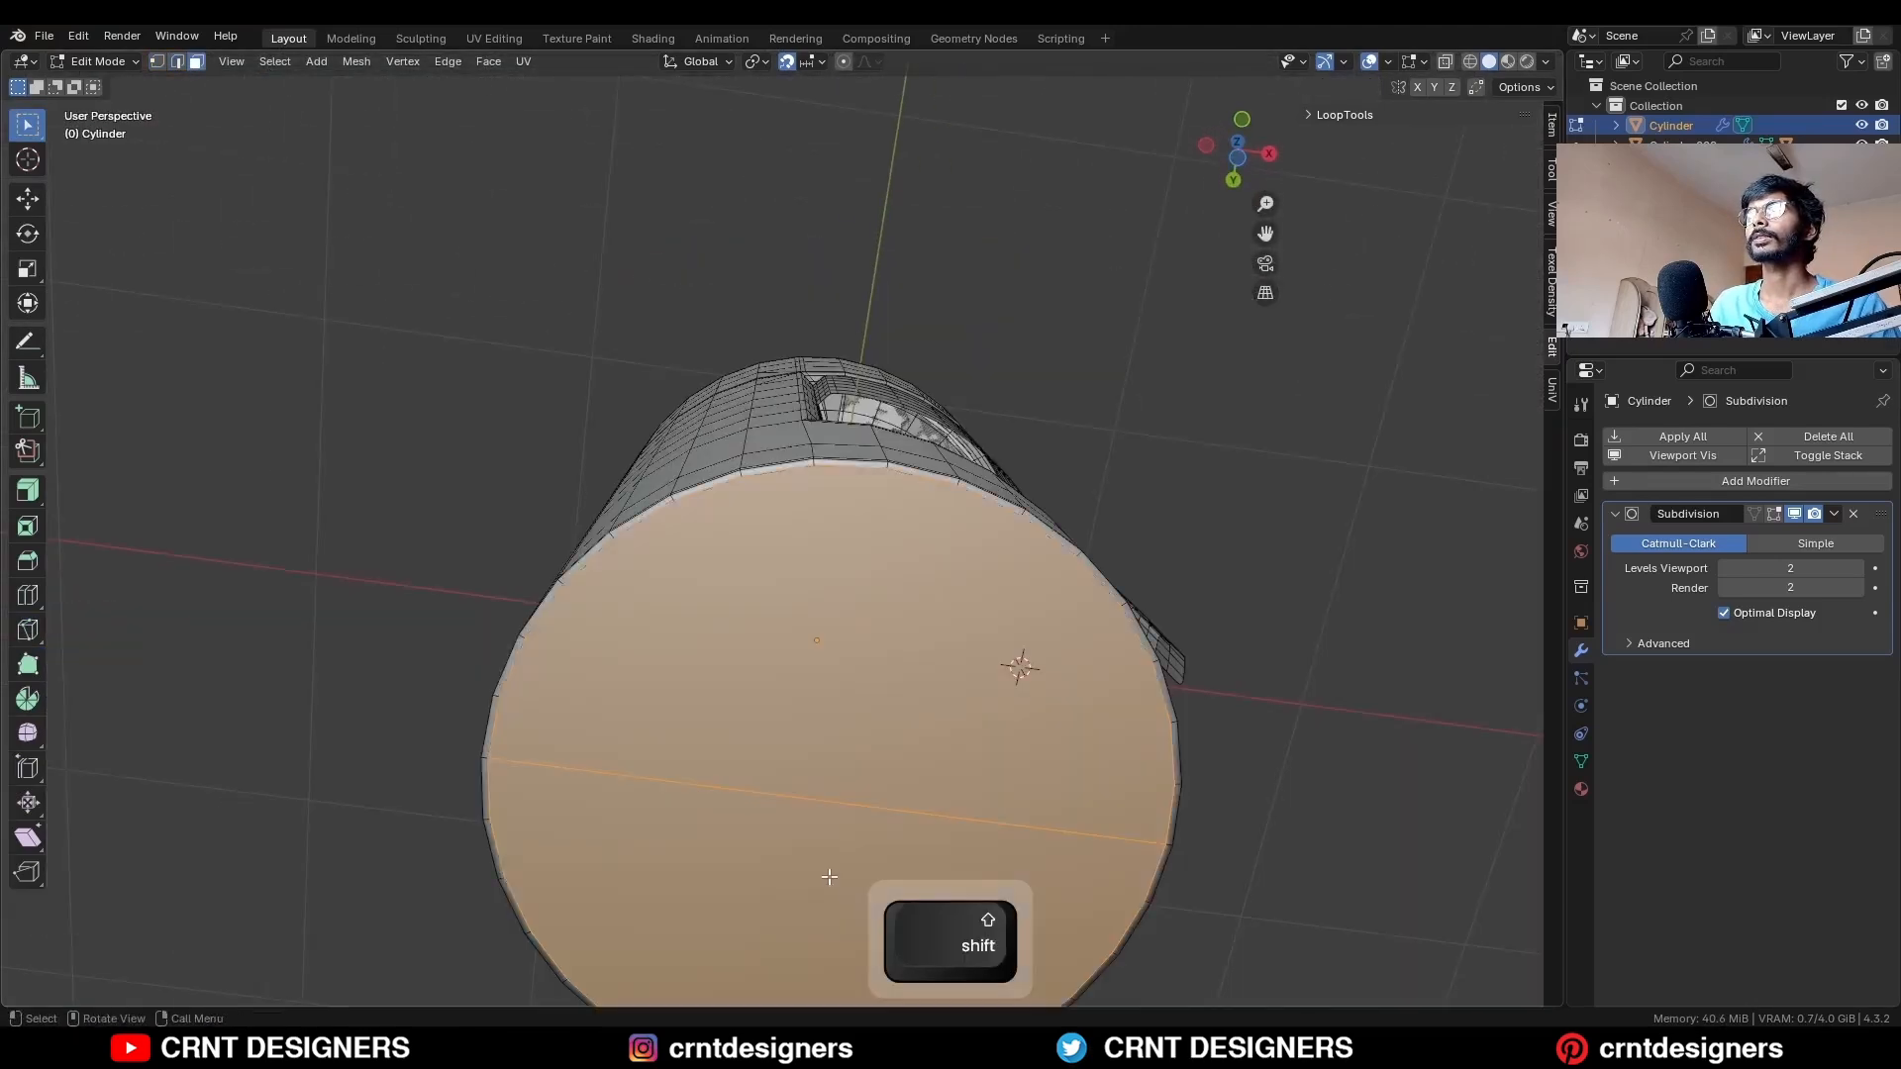
pyautogui.hotkey('ctrl', '+')
pyautogui.moveTo(859, 544); pyautogui.dragTo(882, 722, button='middle')
pyautogui.scroll(3, 891, 684)
pyautogui.press('x')
pyautogui.click(920, 641)
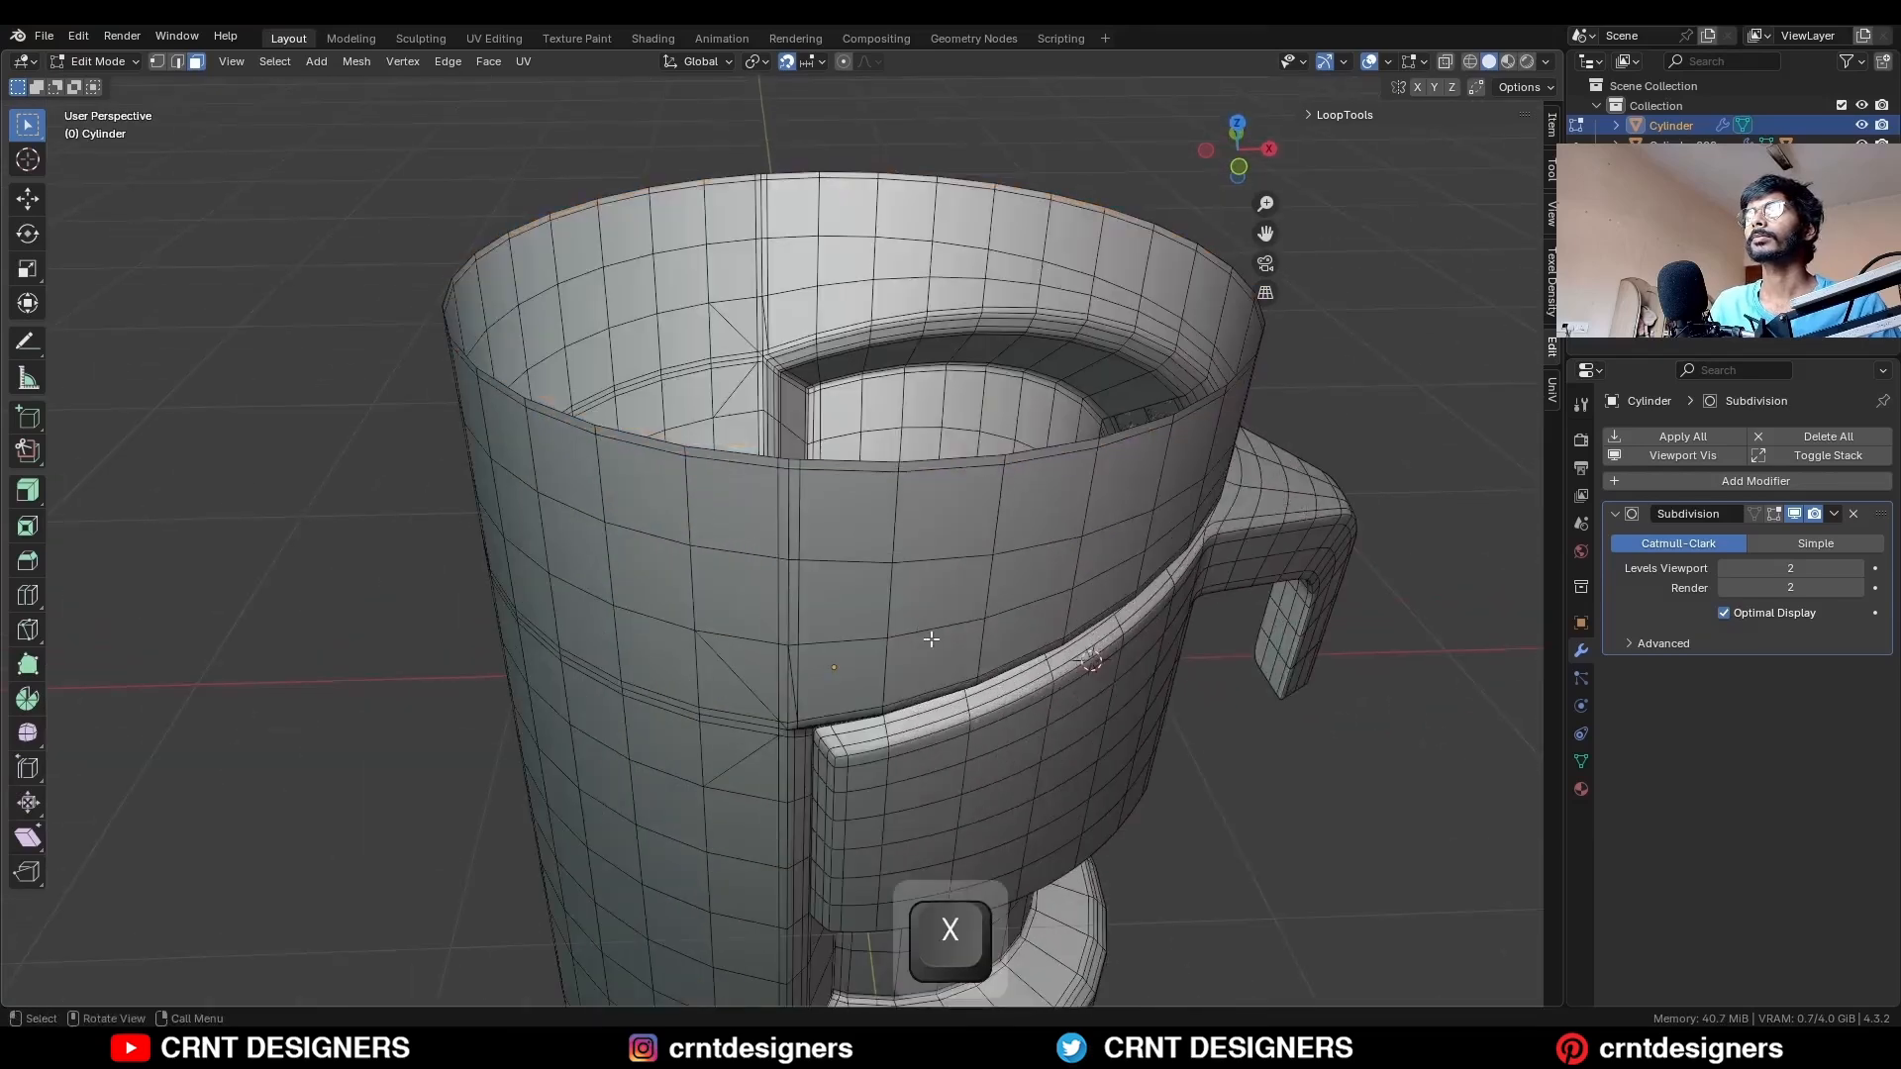
# Dissolve the surplus vertical support edges running upward from the recess's upper corner.
pyautogui.click(1256, 168)
pyautogui.scroll(5, 767, 559)
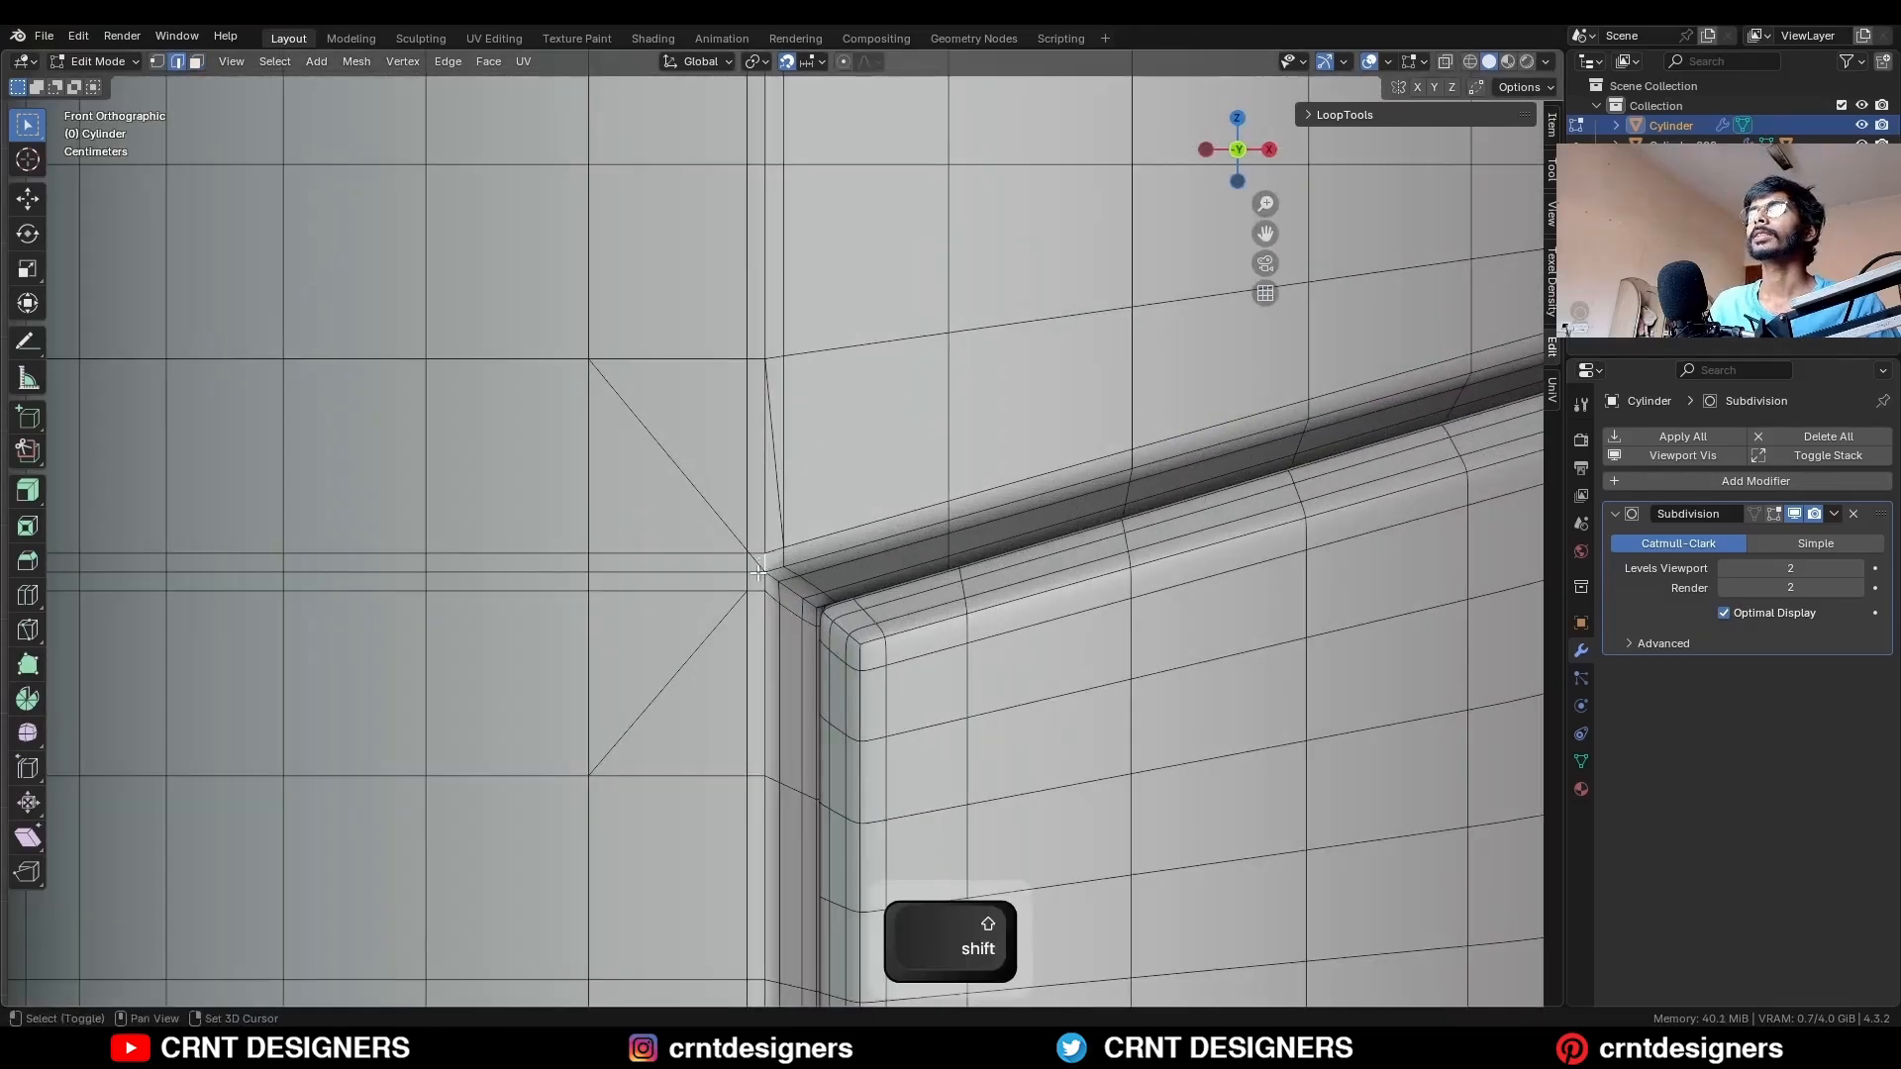
pyautogui.hotkey('ctrl', 'x')
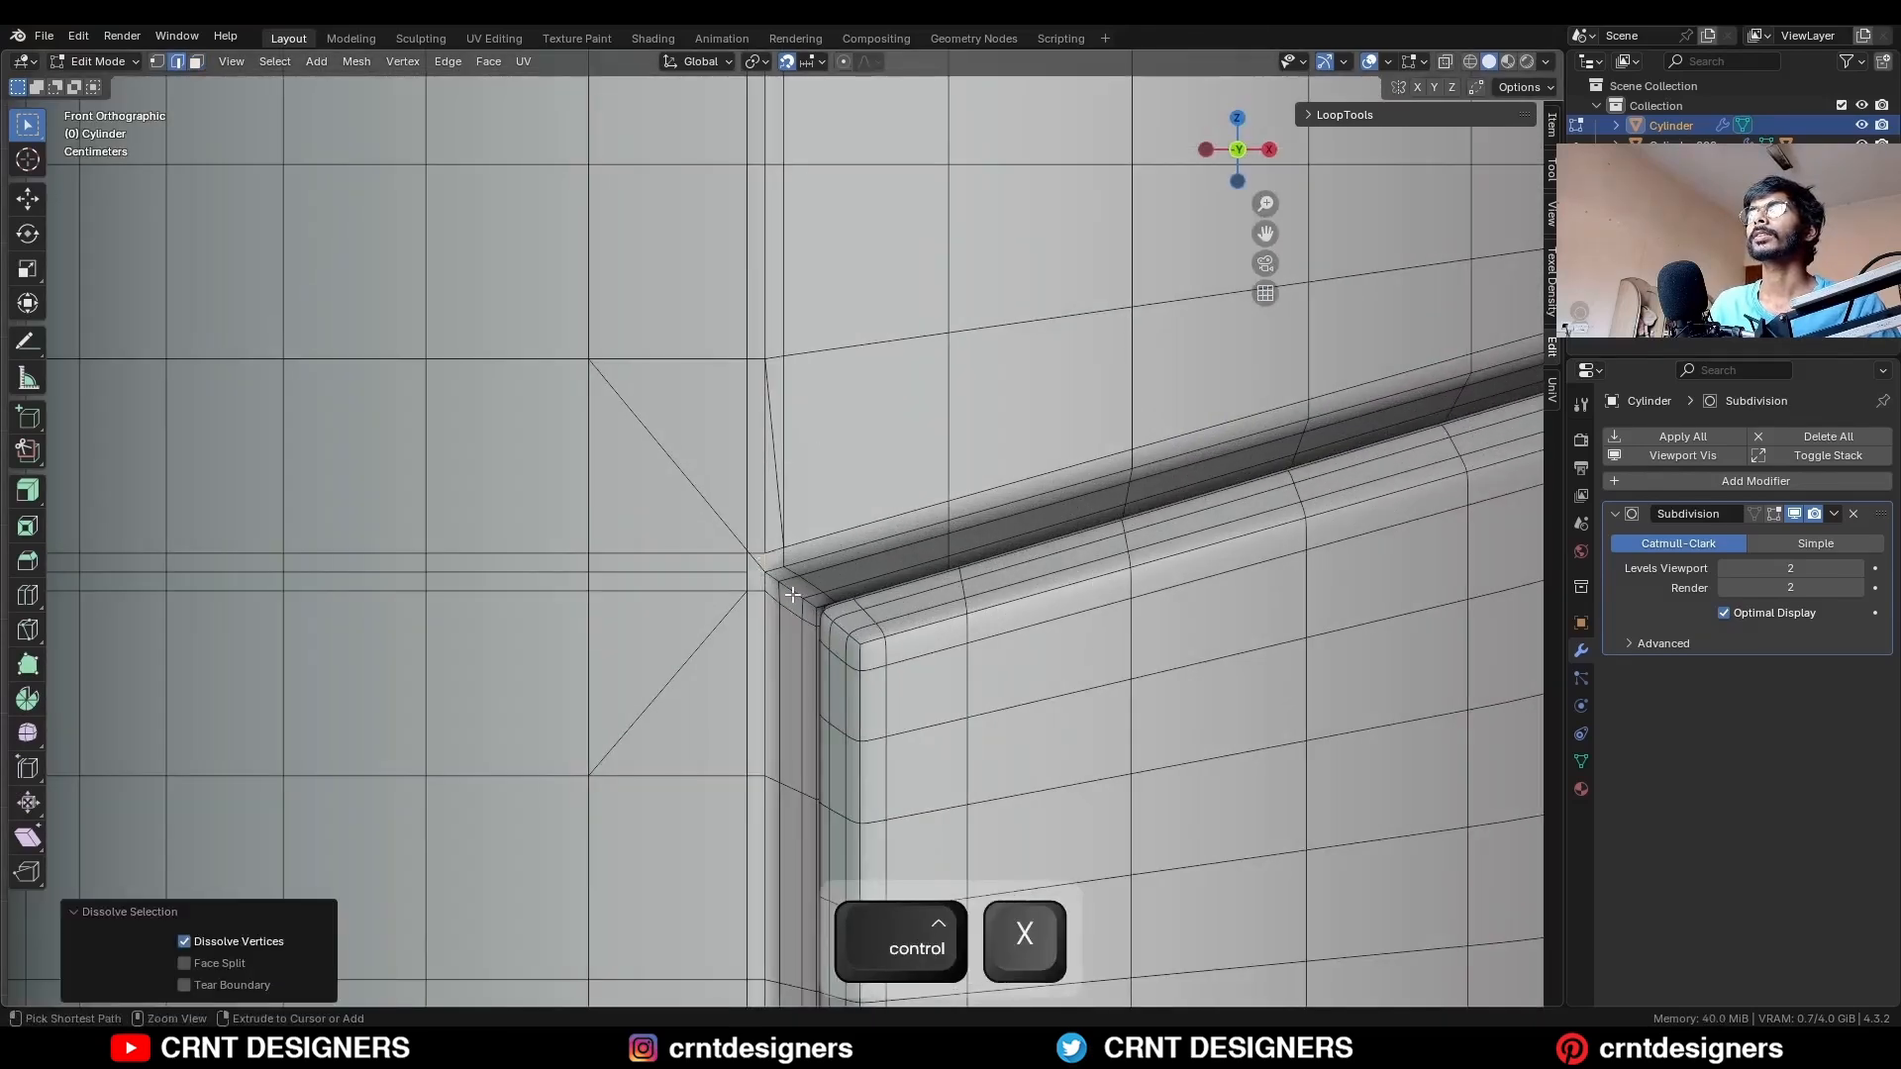
pyautogui.click(773, 523)
pyautogui.hotkey('ctrl', 'x')
pyautogui.keyDown('alt'); pyautogui.click(784, 401); pyautogui.keyUp('alt')
pyautogui.hotkey('ctrl', 'x')
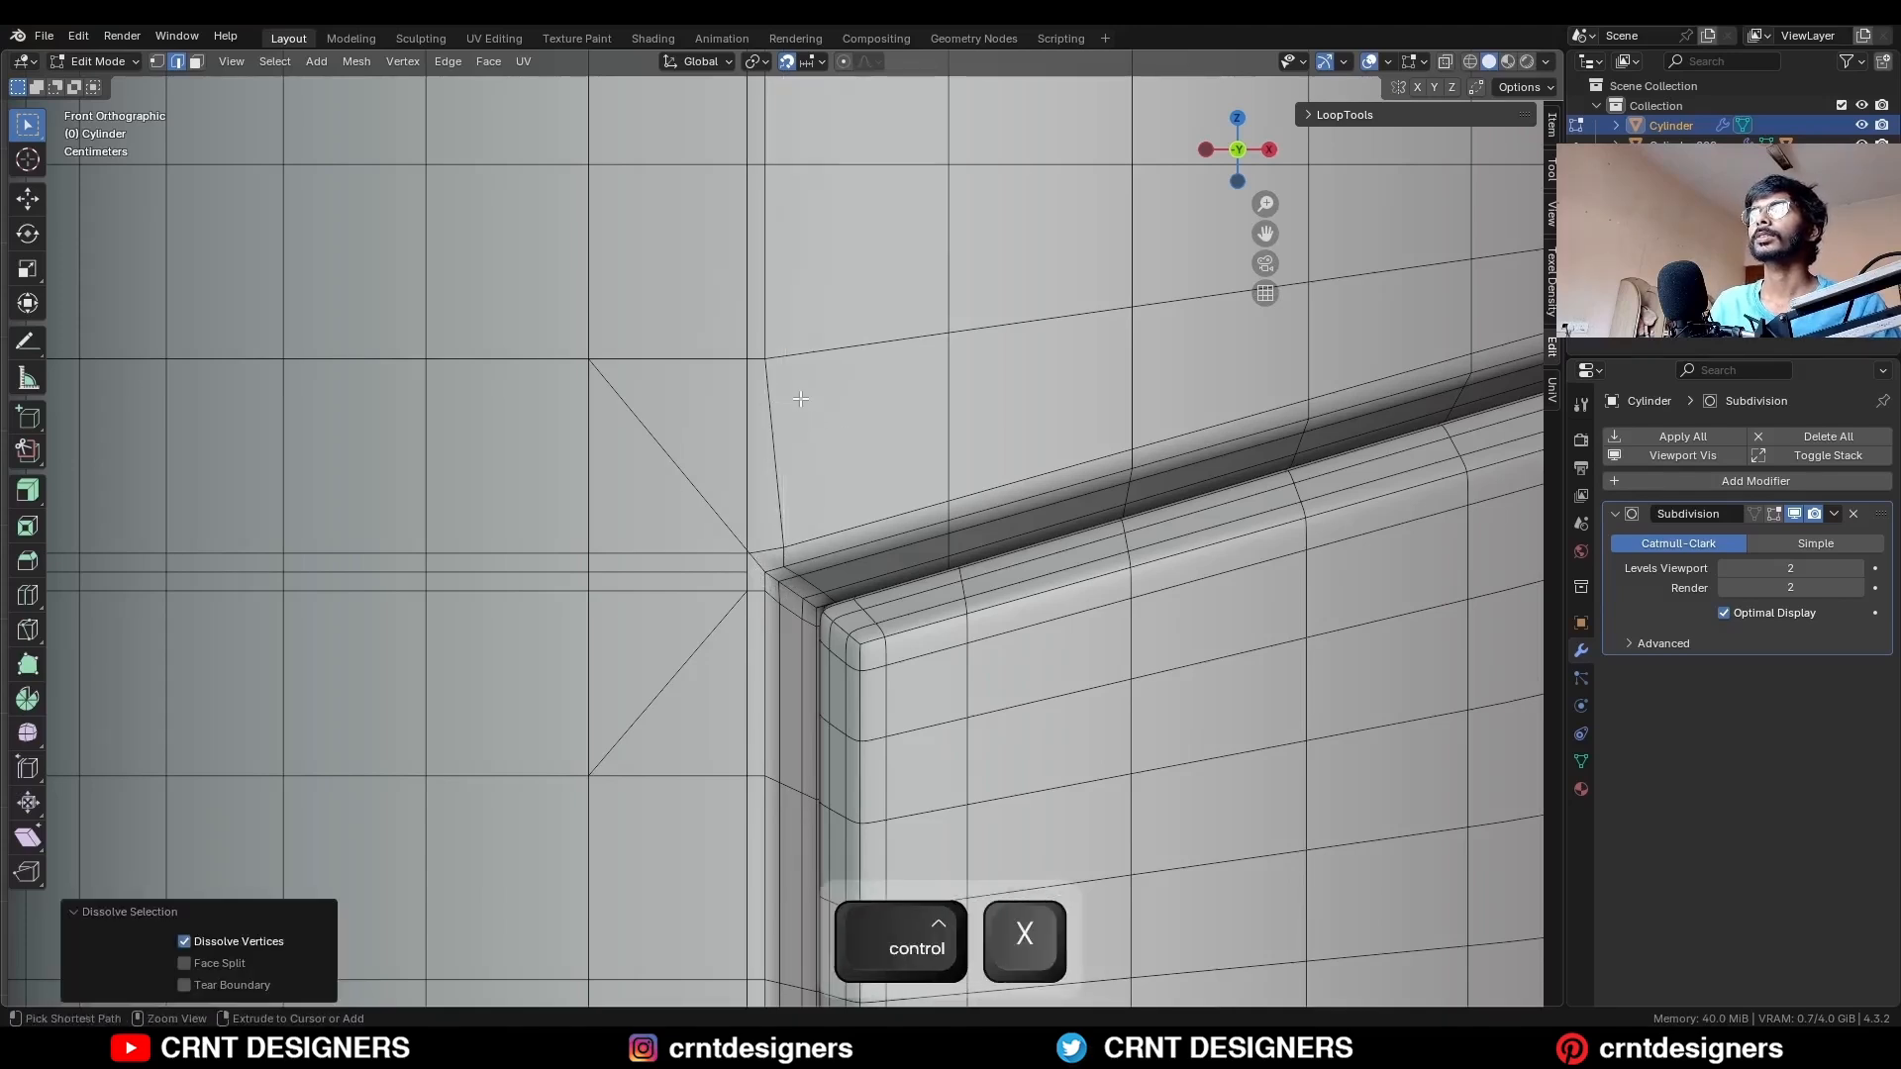
# Dissolve the horizontal support loops beside the recess corner and the leftover edges ending at the diagonal cuts.
pyautogui.keyDown('alt'); pyautogui.click(728, 591); pyautogui.keyUp('alt')
pyautogui.hotkey('ctrl', 'x')
pyautogui.keyDown('alt'); pyautogui.click(720, 573); pyautogui.keyUp('alt')
pyautogui.hotkey('ctrl', 'x')
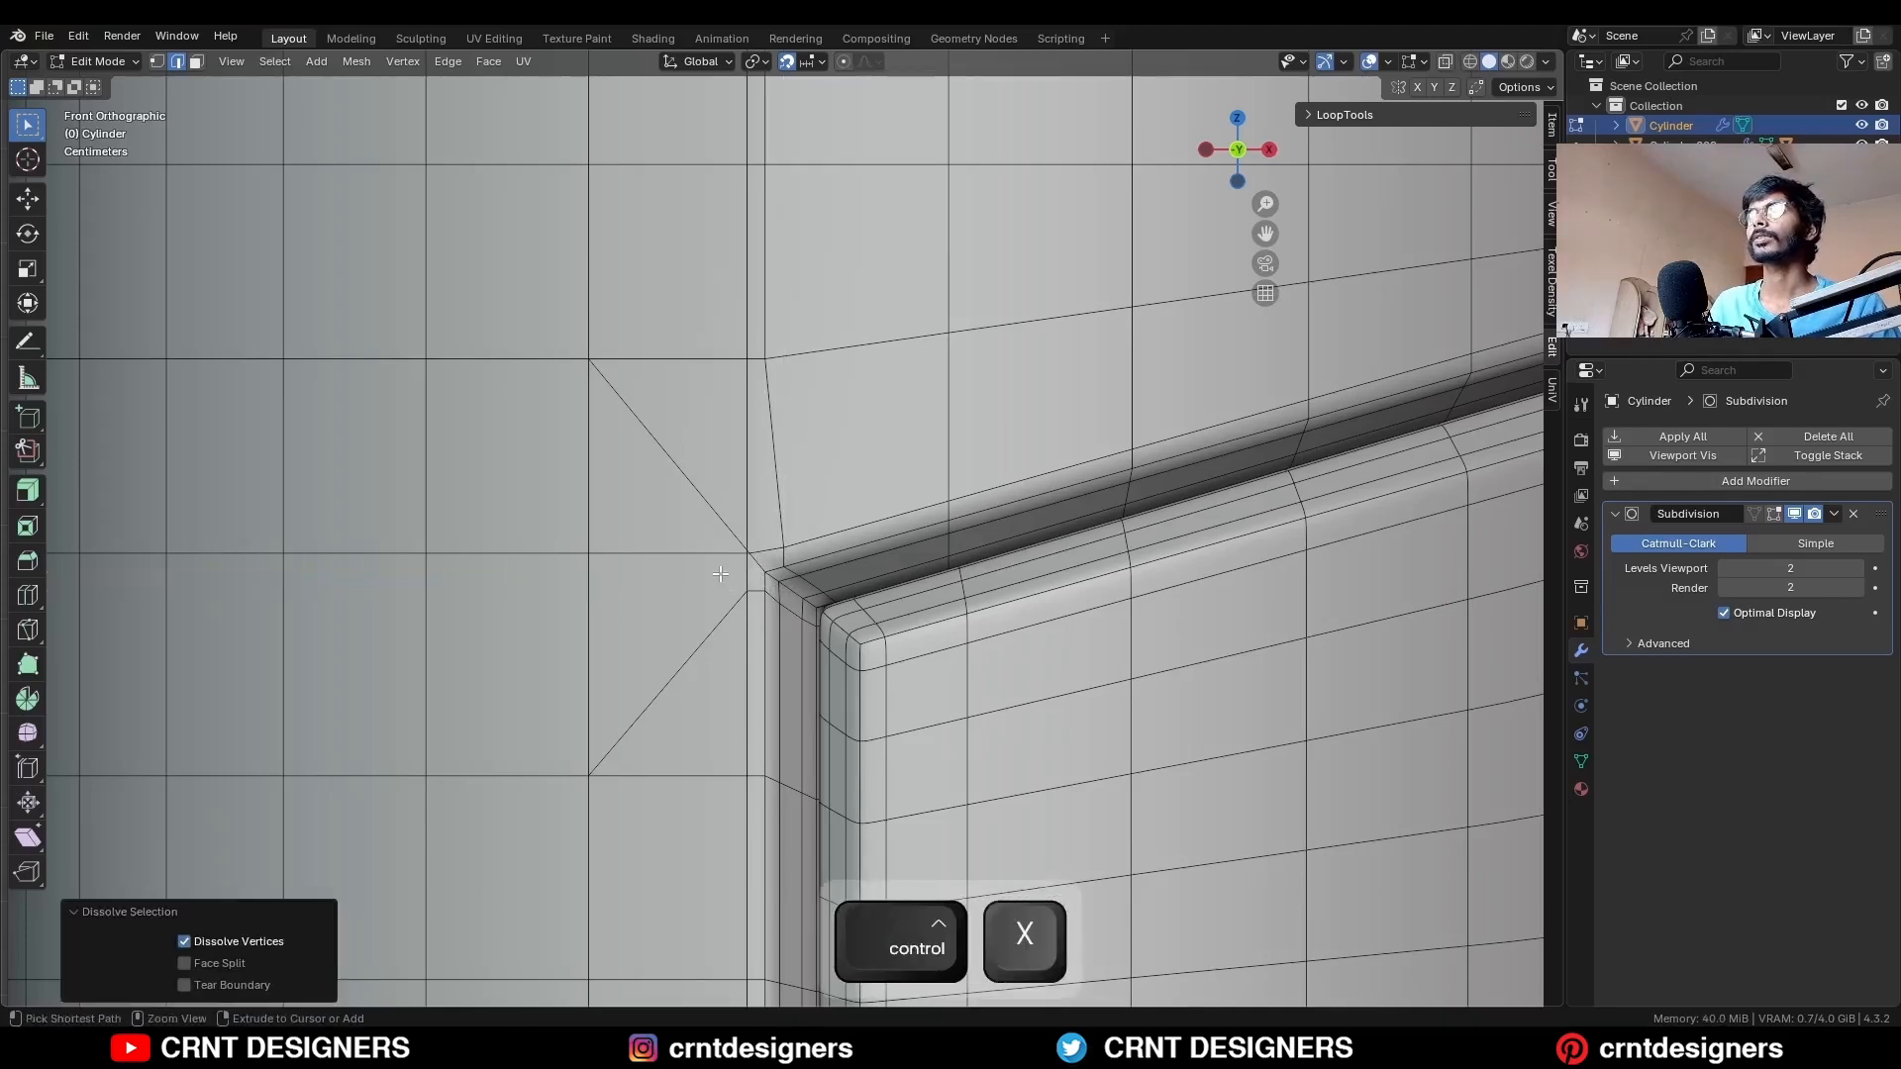
pyautogui.keyDown('alt'); pyautogui.click(753, 458); pyautogui.keyUp('alt')
pyautogui.hotkey('ctrl', 'x')
pyautogui.keyDown('alt'); pyautogui.click(715, 552); pyautogui.keyUp('alt')
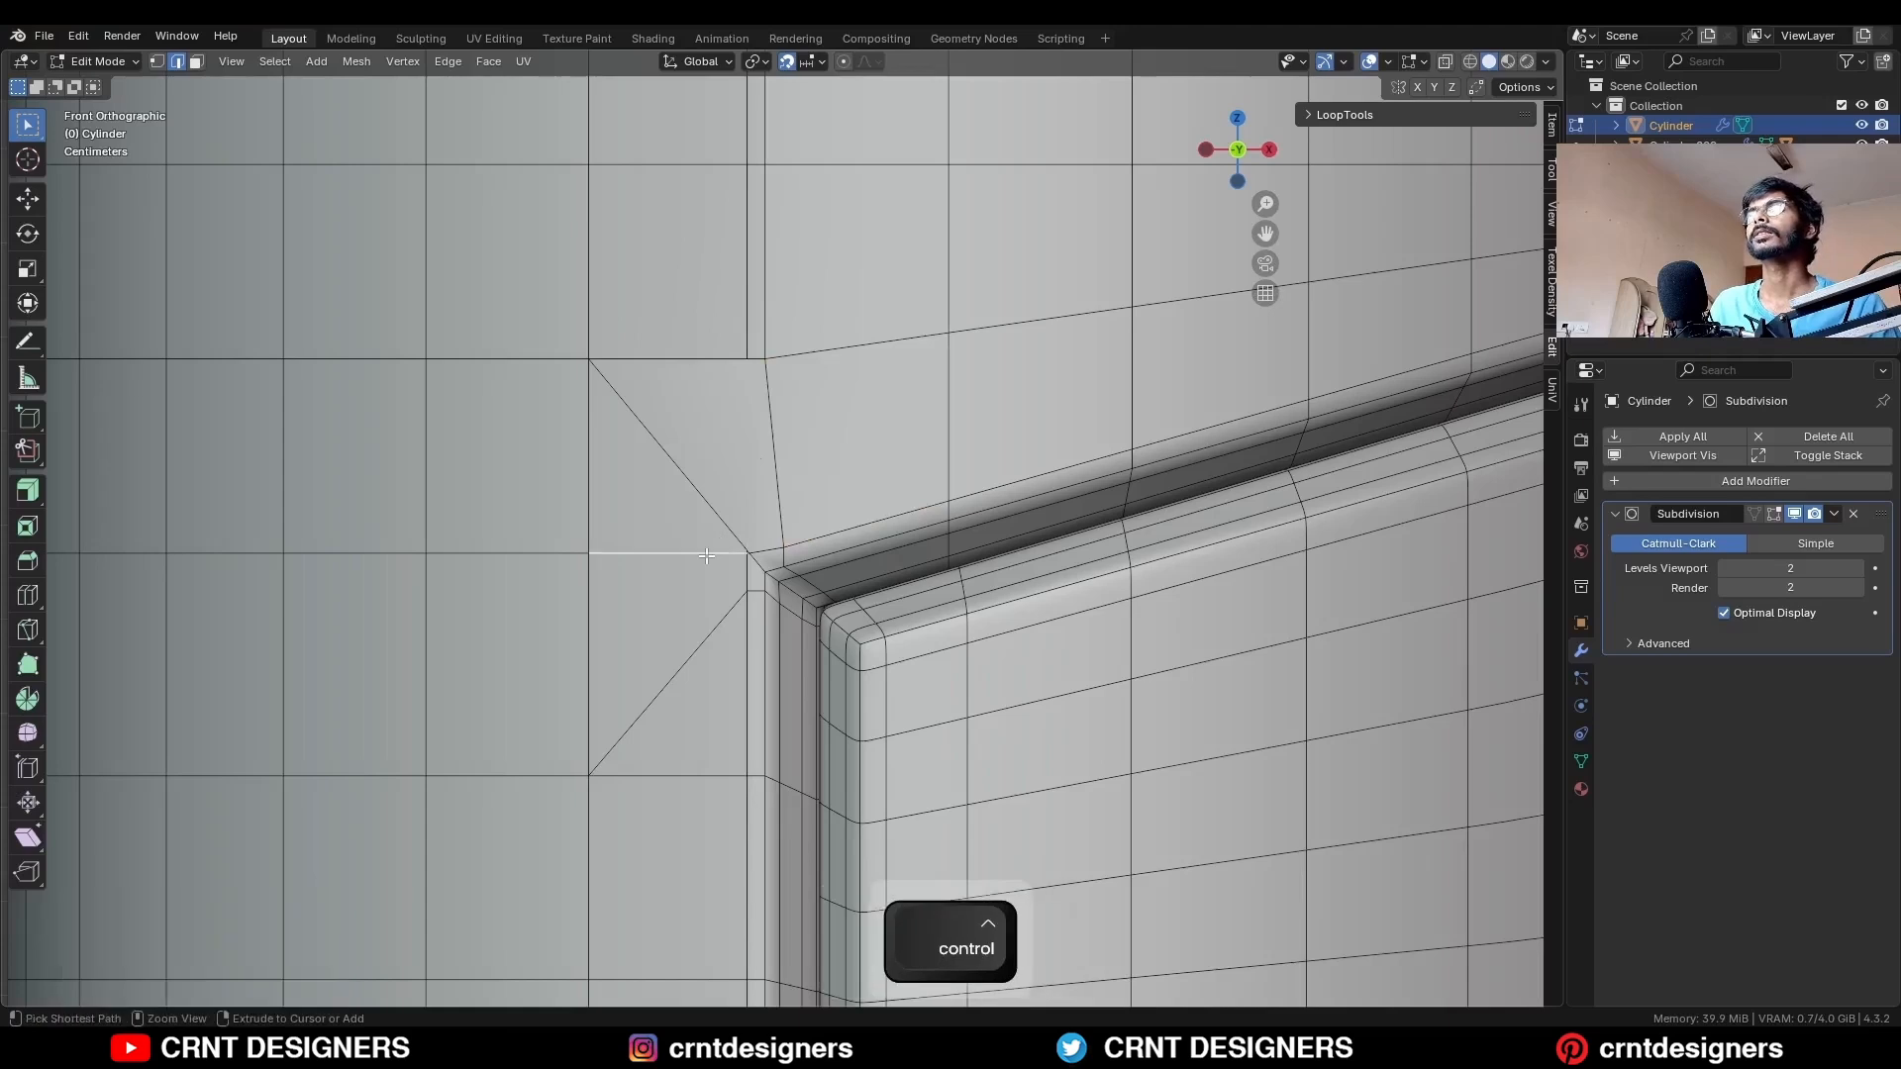
pyautogui.hotkey('ctrl', 'x')
# Merge the stray vertices at the recess corner and dissolve the leftover edge beside it.
pyautogui.press('1')
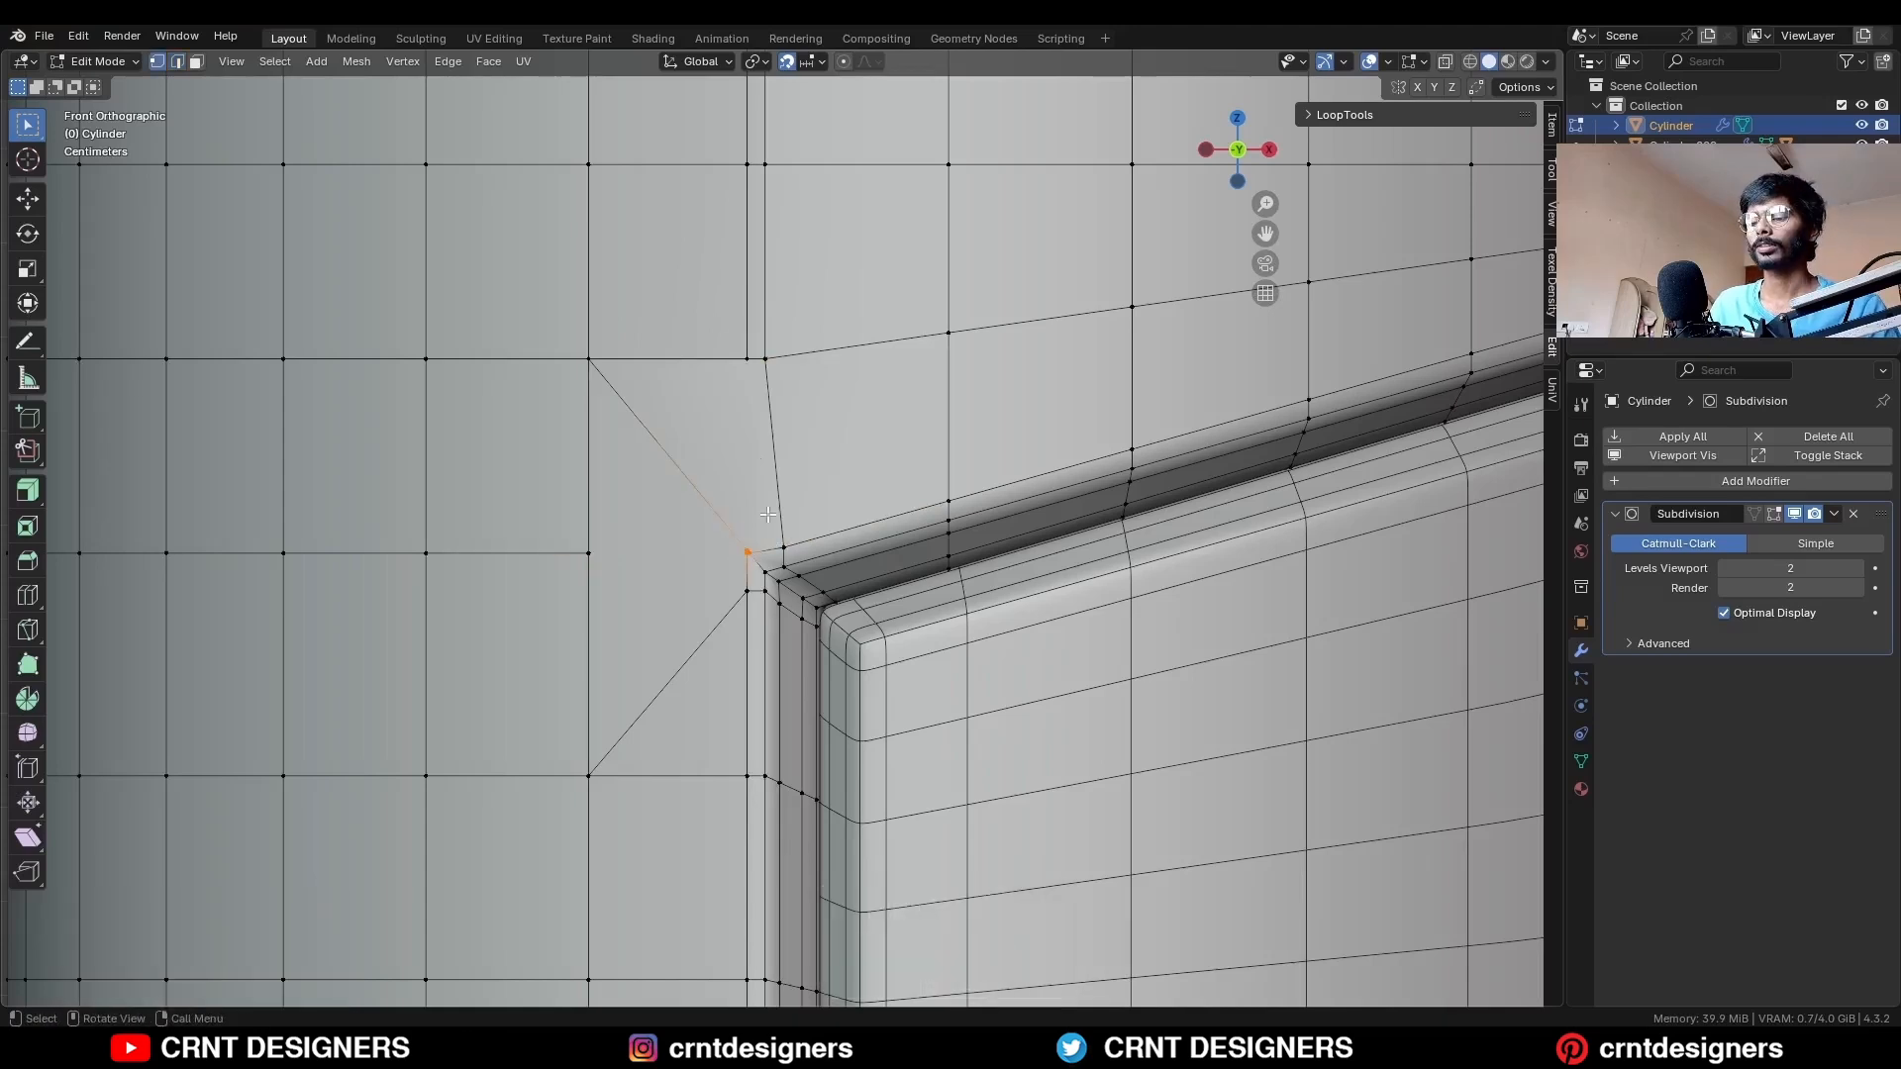
pyautogui.press('m')
pyautogui.click(769, 514)
pyautogui.press('2')
pyautogui.hotkey('ctrl', 'x')
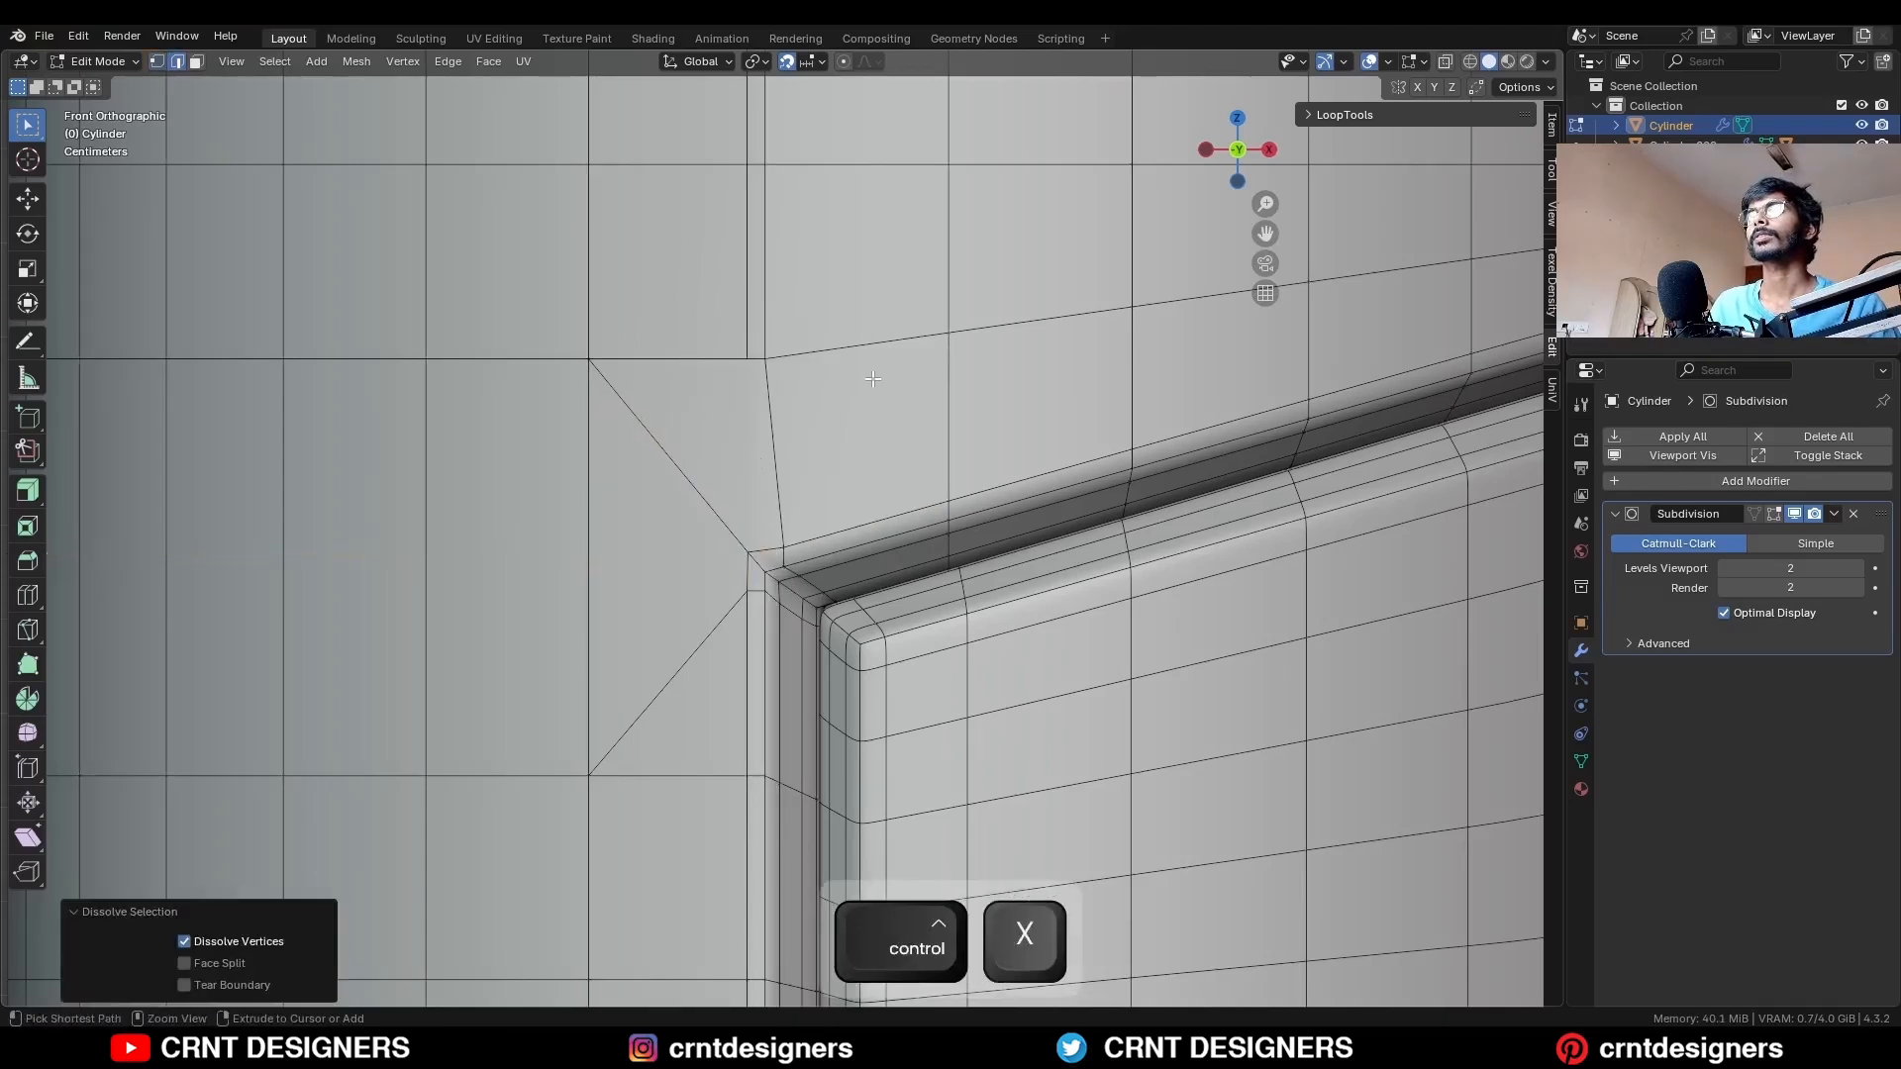
# Dissolve the last surplus edges around the corner, check the face loop along the recess, and view the smoothed cylinder without overlays.
pyautogui.keyDown('ctrl'); pyautogui.moveTo(740, 310); pyautogui.dragTo(737, 597, button='middle'); pyautogui.keyUp('ctrl')
pyautogui.press('3')
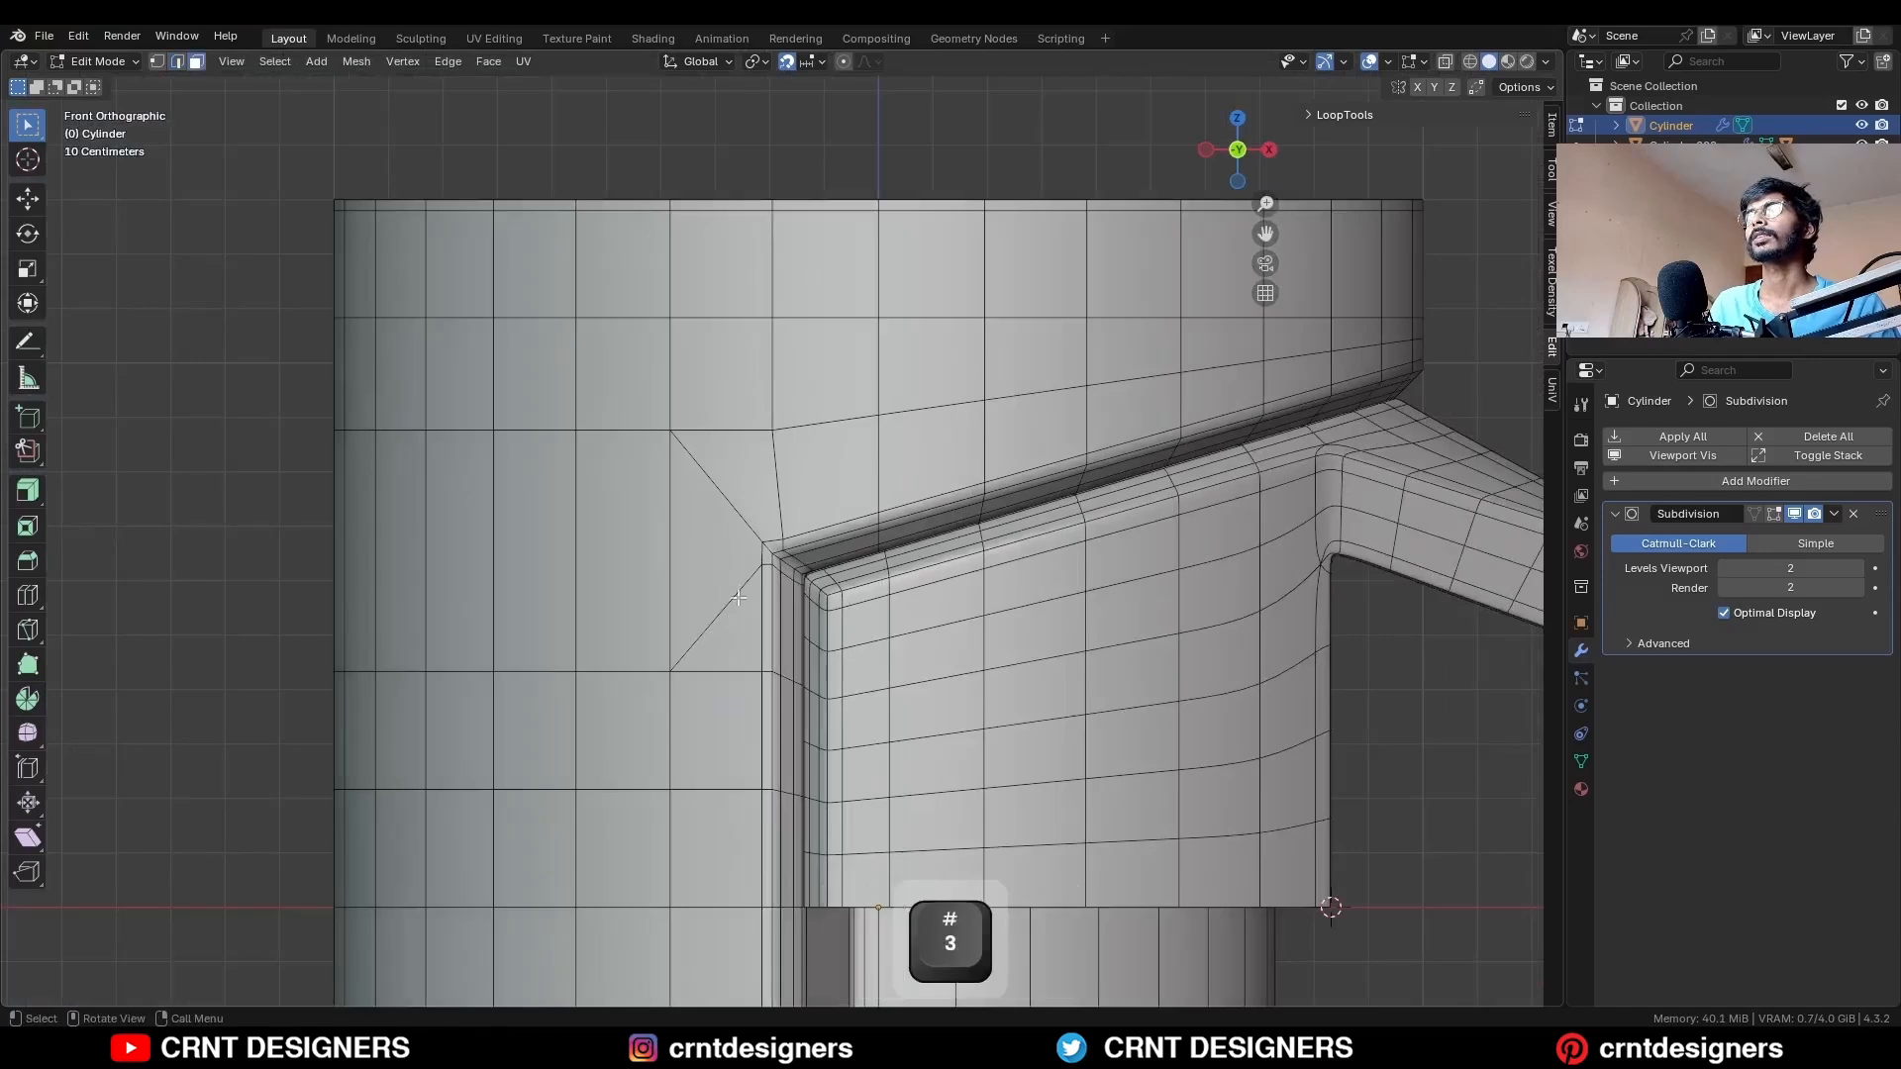
pyautogui.hotkey('ctrl', 'x')
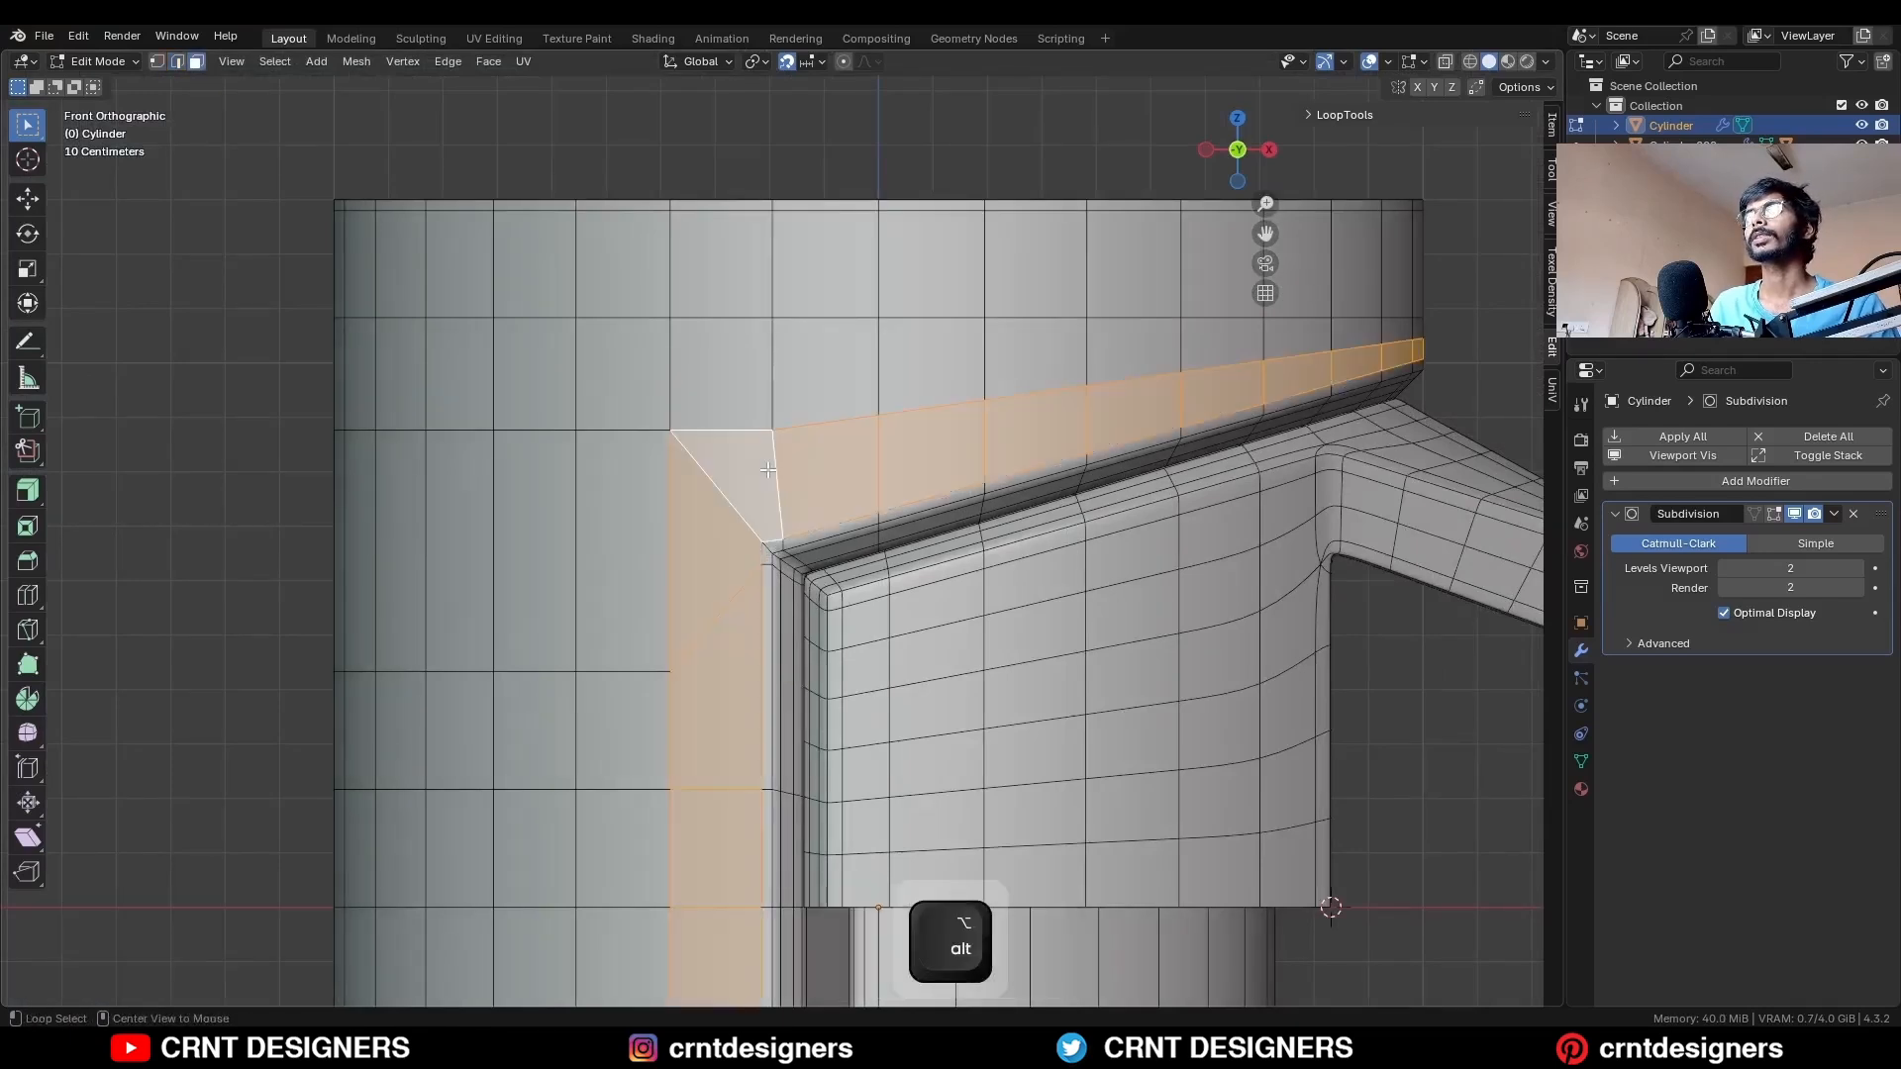
pyautogui.scroll(-4, 792, 451)
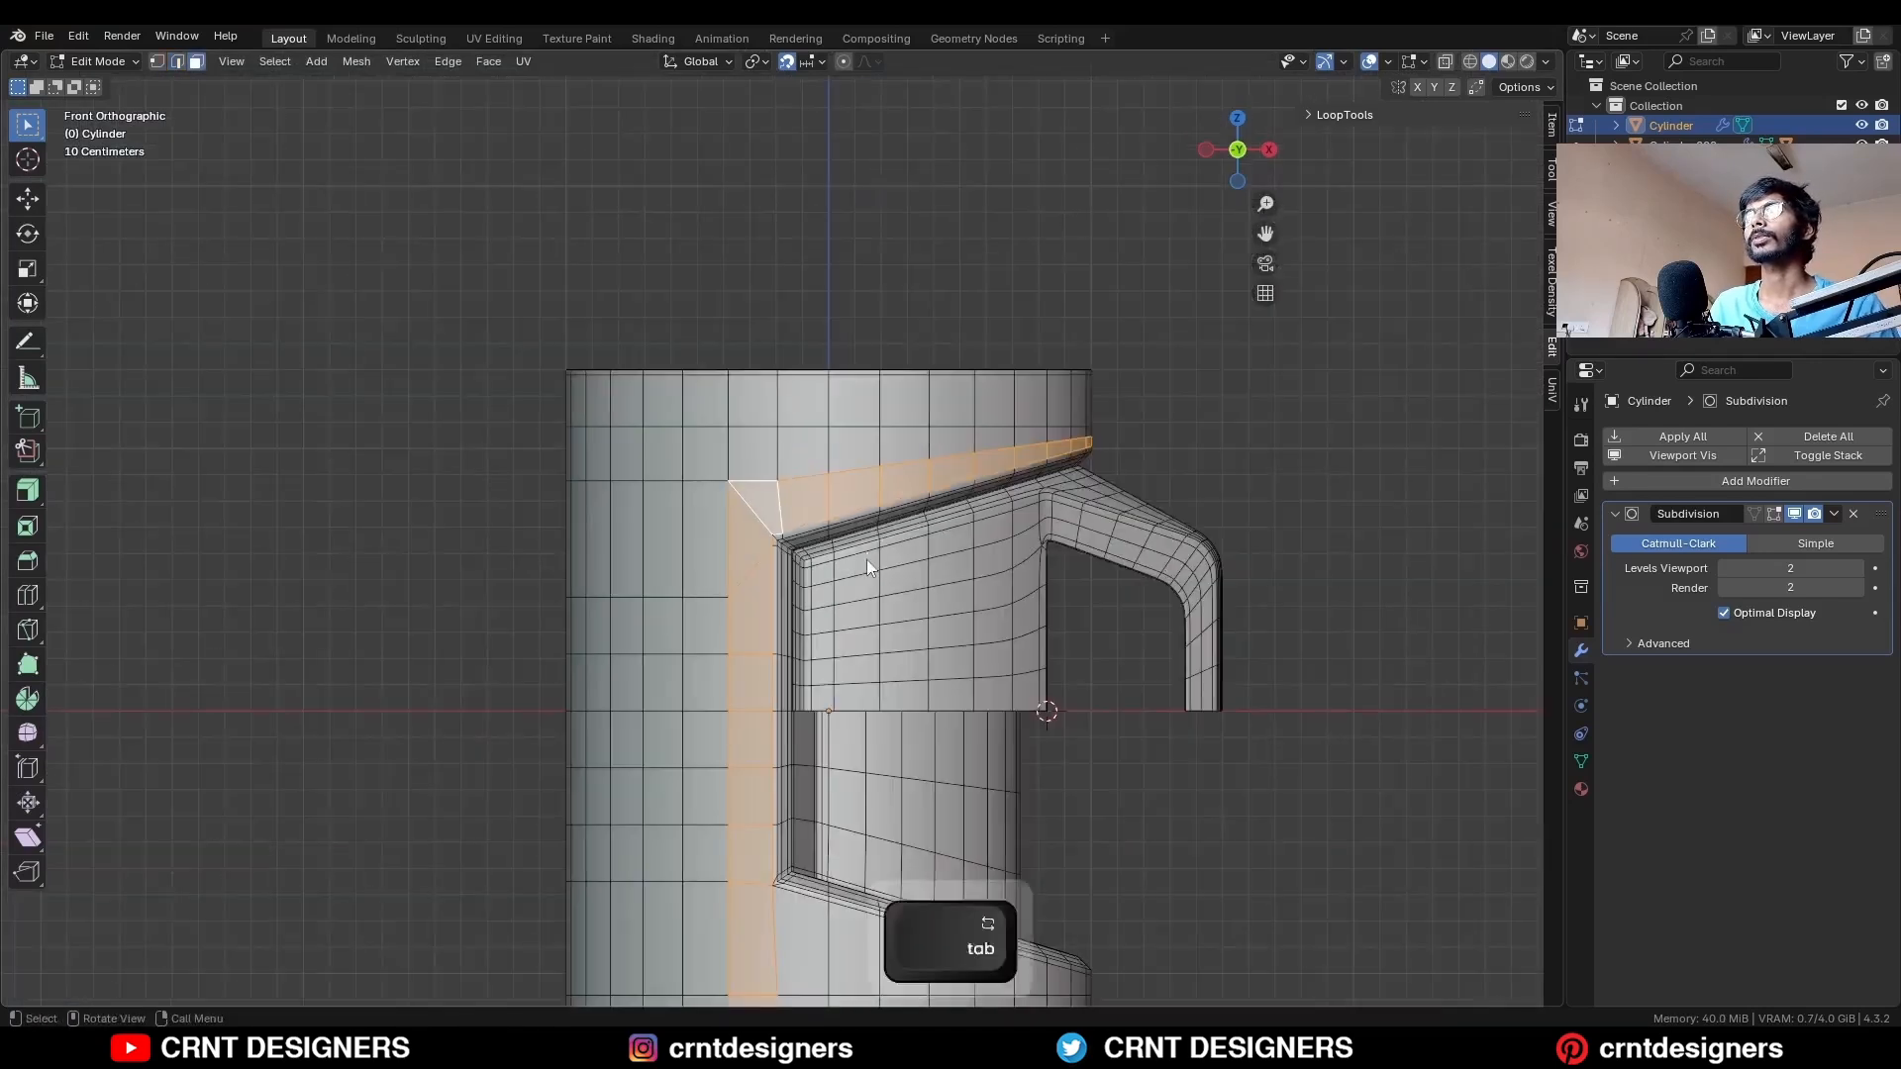
pyautogui.press('Tab')
pyautogui.hotkey('alt', 'shift', 'z')
pyautogui.moveTo(1036, 425); pyautogui.dragTo(792, 515, button='middle')
pyautogui.hotkey('alt', 'shift', 'z')
# Symmetrize the whole panel mesh vertically and from -Y to +Y to complete the panel and its handle.
pyautogui.click(923, 515)
pyautogui.press('Tab')
pyautogui.press('a')
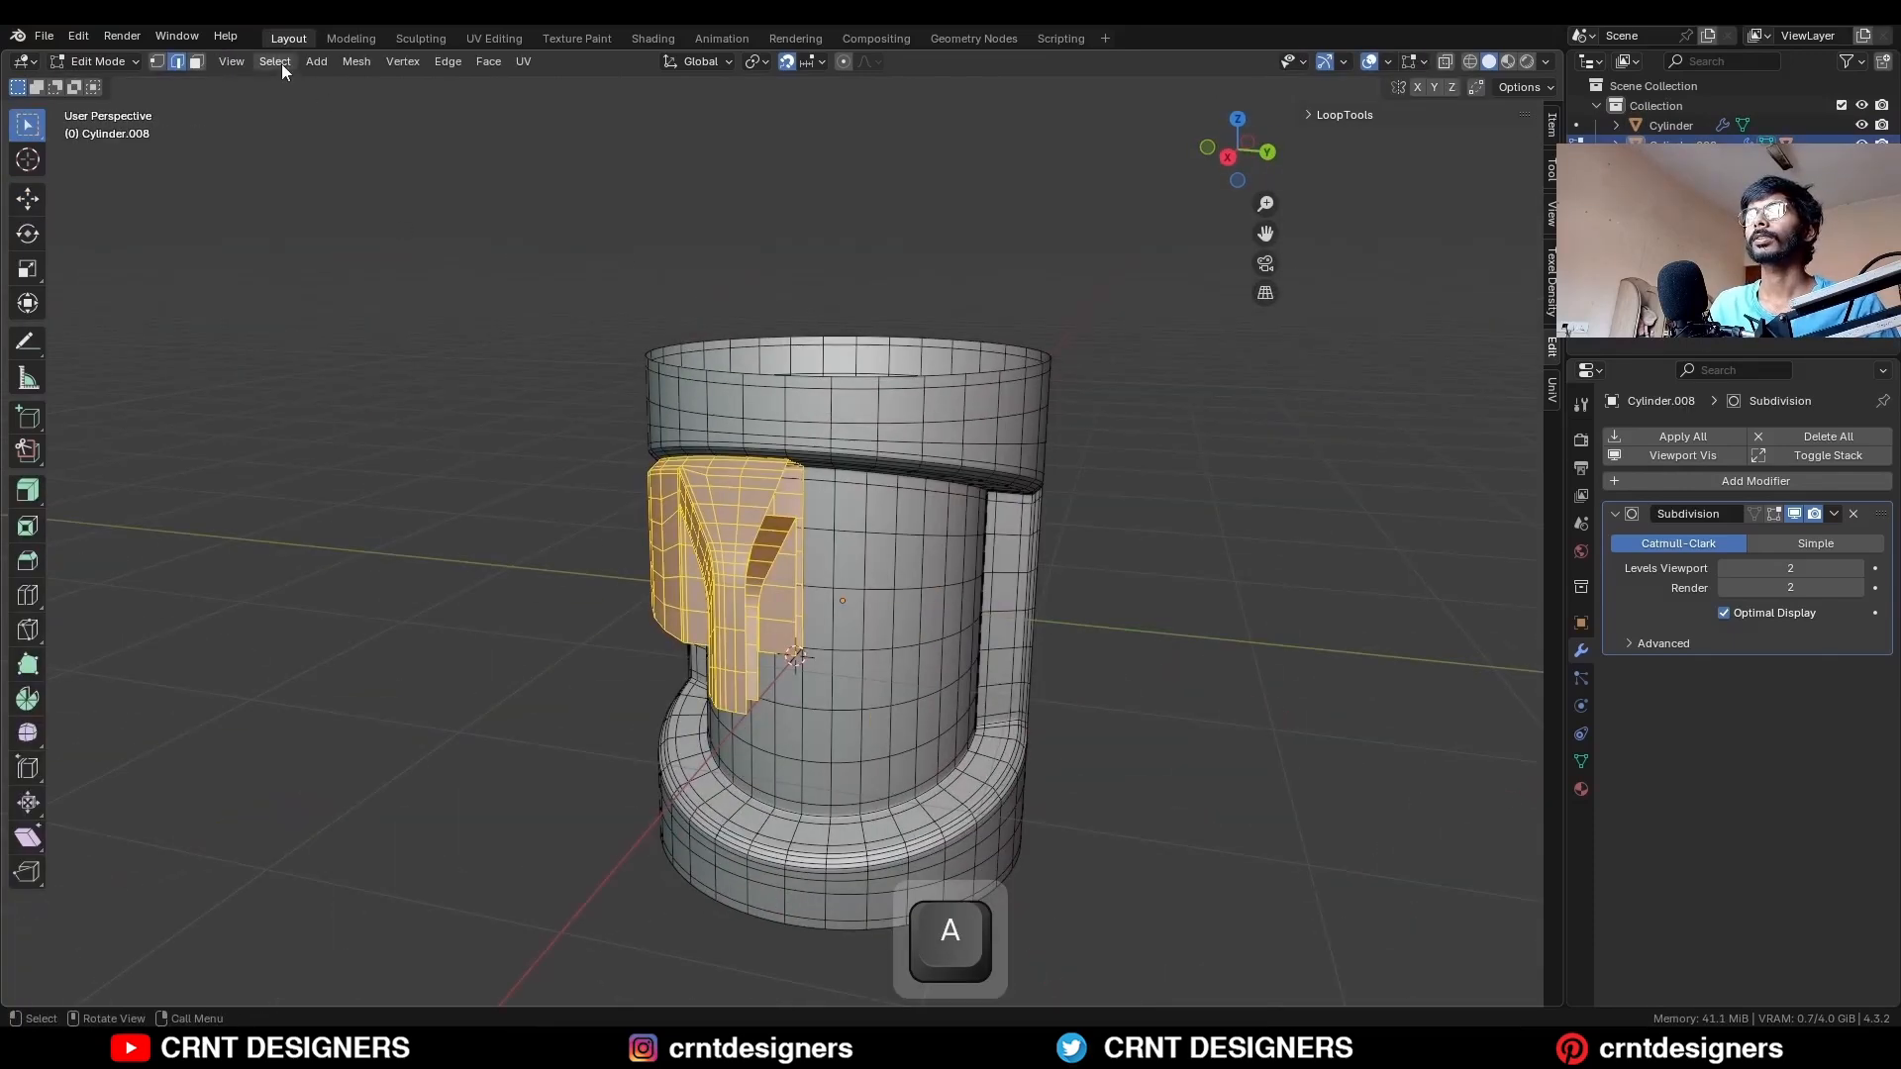
pyautogui.click(357, 61)
pyautogui.click(409, 357)
pyautogui.click(356, 63)
pyautogui.click(391, 362)
pyautogui.click(276, 961)
pyautogui.click(259, 895)
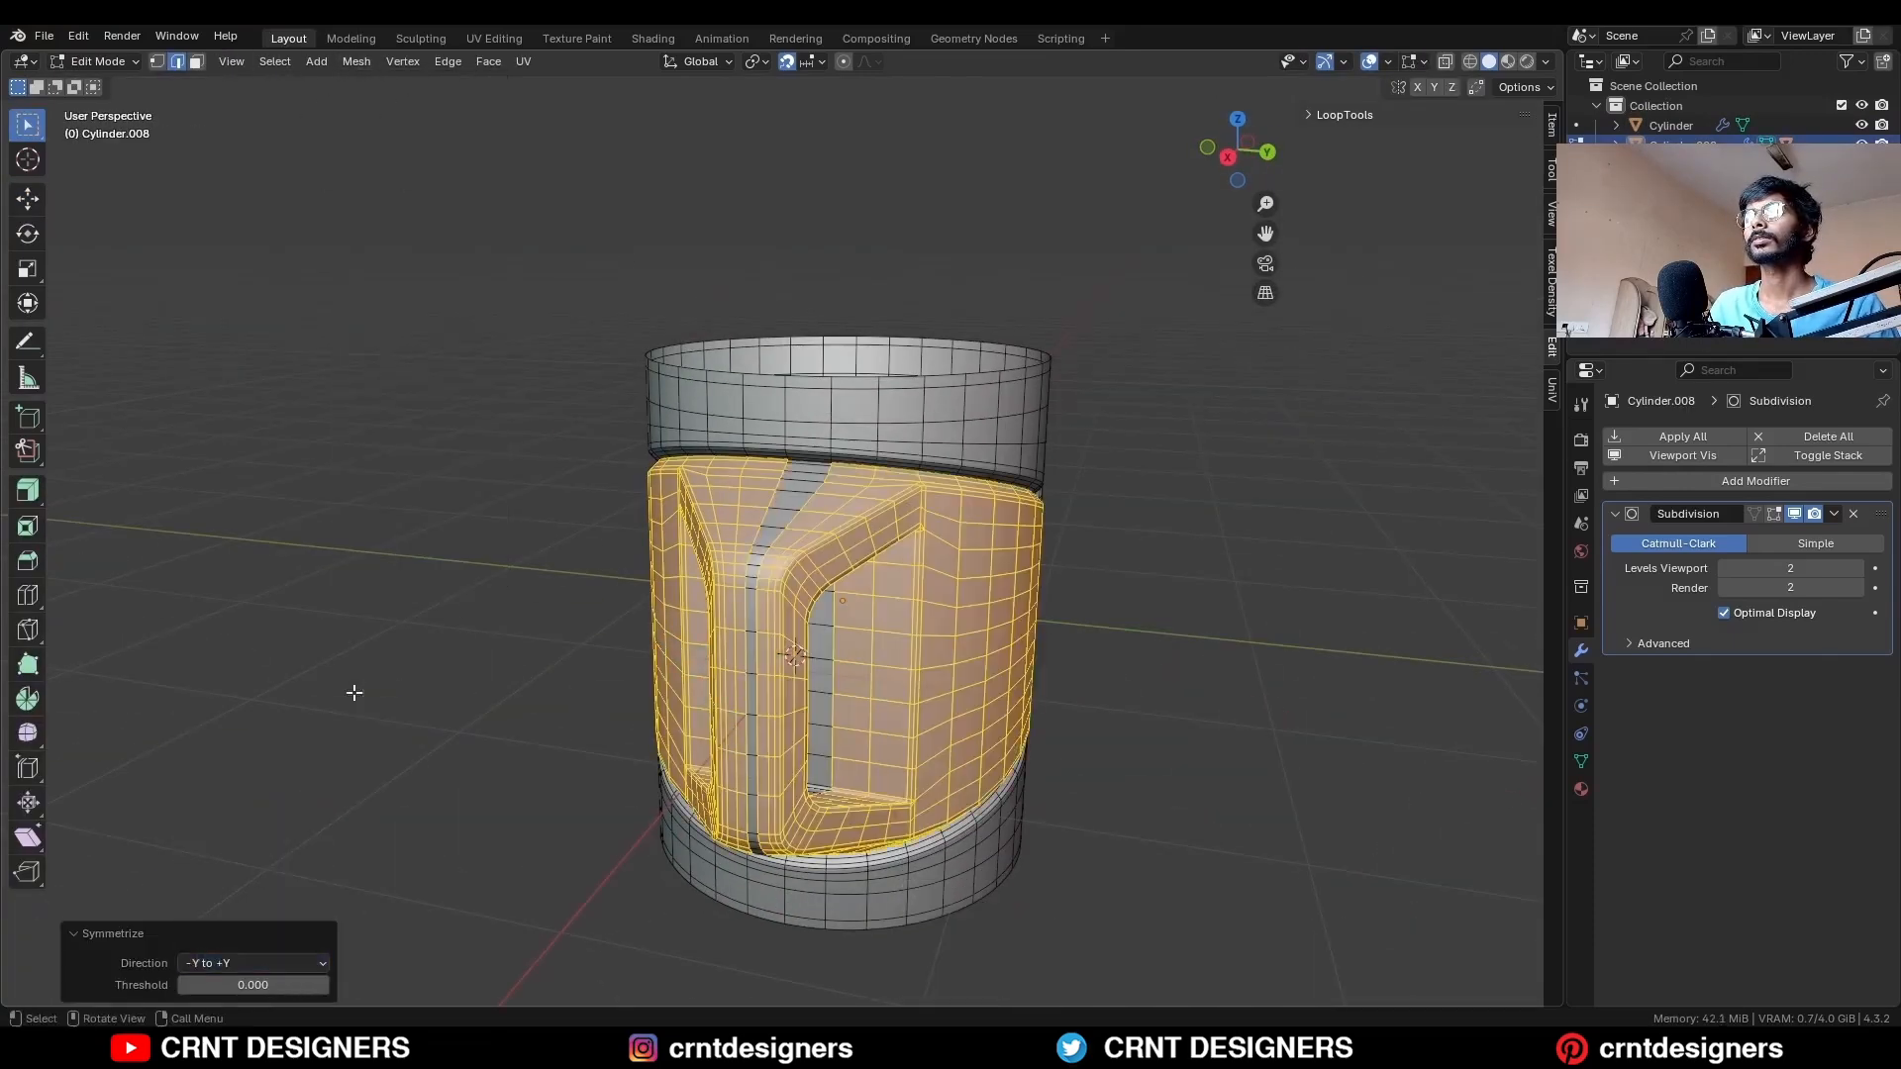
pyautogui.press('Tab')
pyautogui.moveTo(802, 653); pyautogui.dragTo(651, 645, button='middle')
pyautogui.hotkey('alt', 'shift', 'z')
# Fill the cylinder's open bottom edge loop with a face and bevel its rim.
pyautogui.keyDown('alt'); pyautogui.click(888, 663); pyautogui.keyUp('alt')
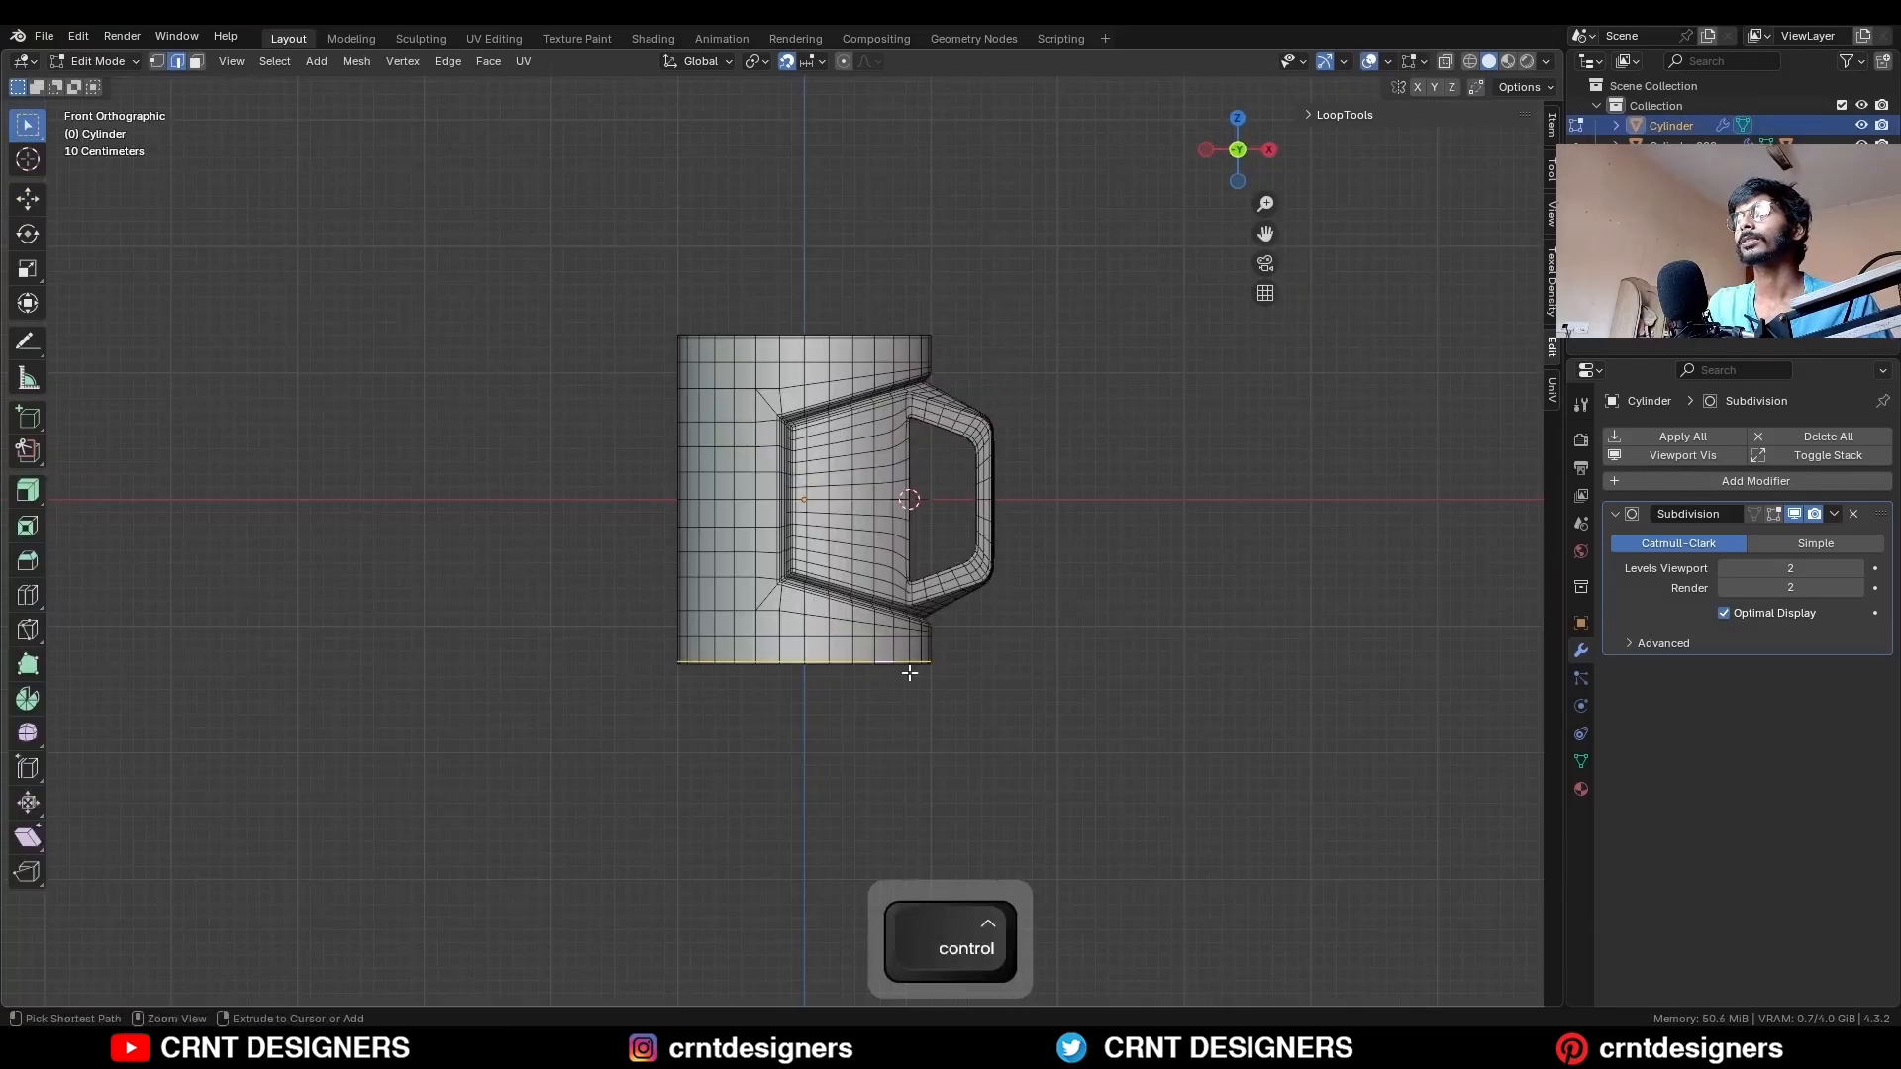
pyautogui.press('f')
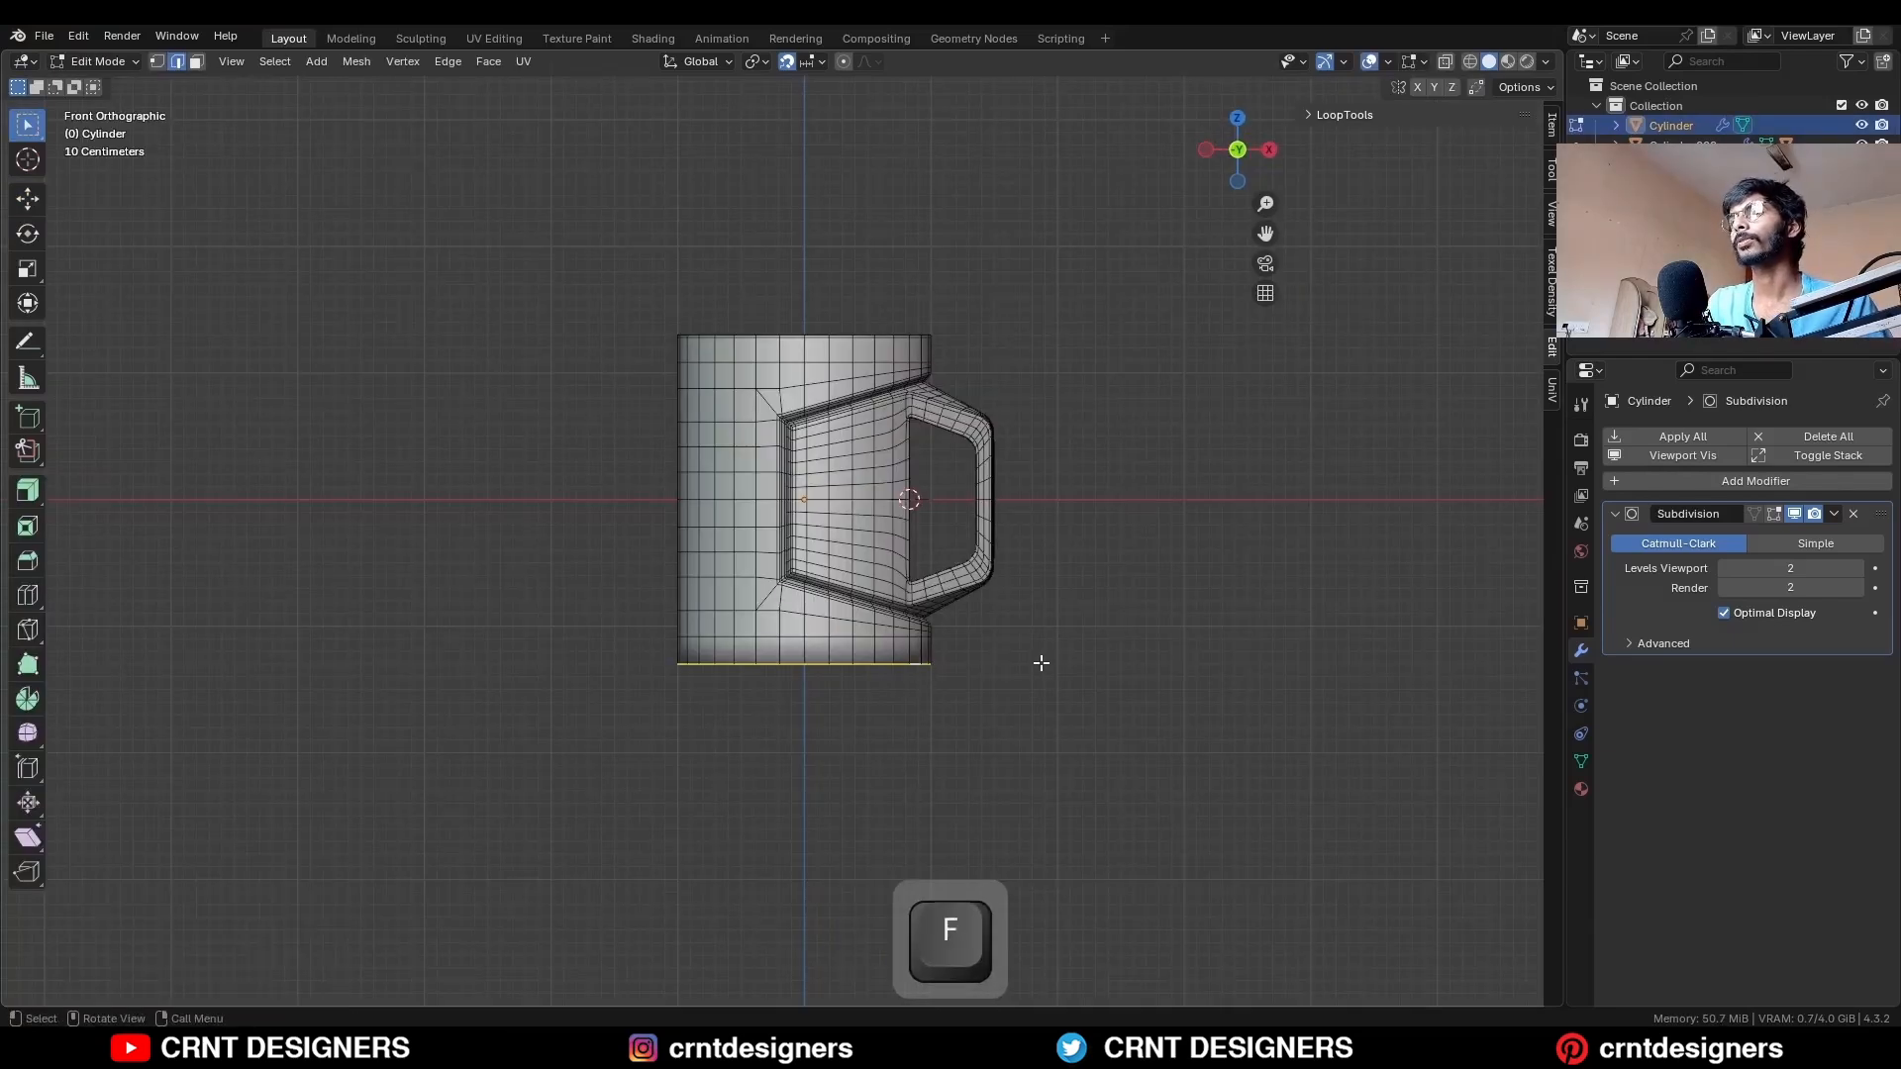
pyautogui.moveTo(1040, 662); pyautogui.dragTo(993, 620, button='middle')
pyautogui.hotkey('ctrl', 'b')
pyautogui.click(1027, 634)
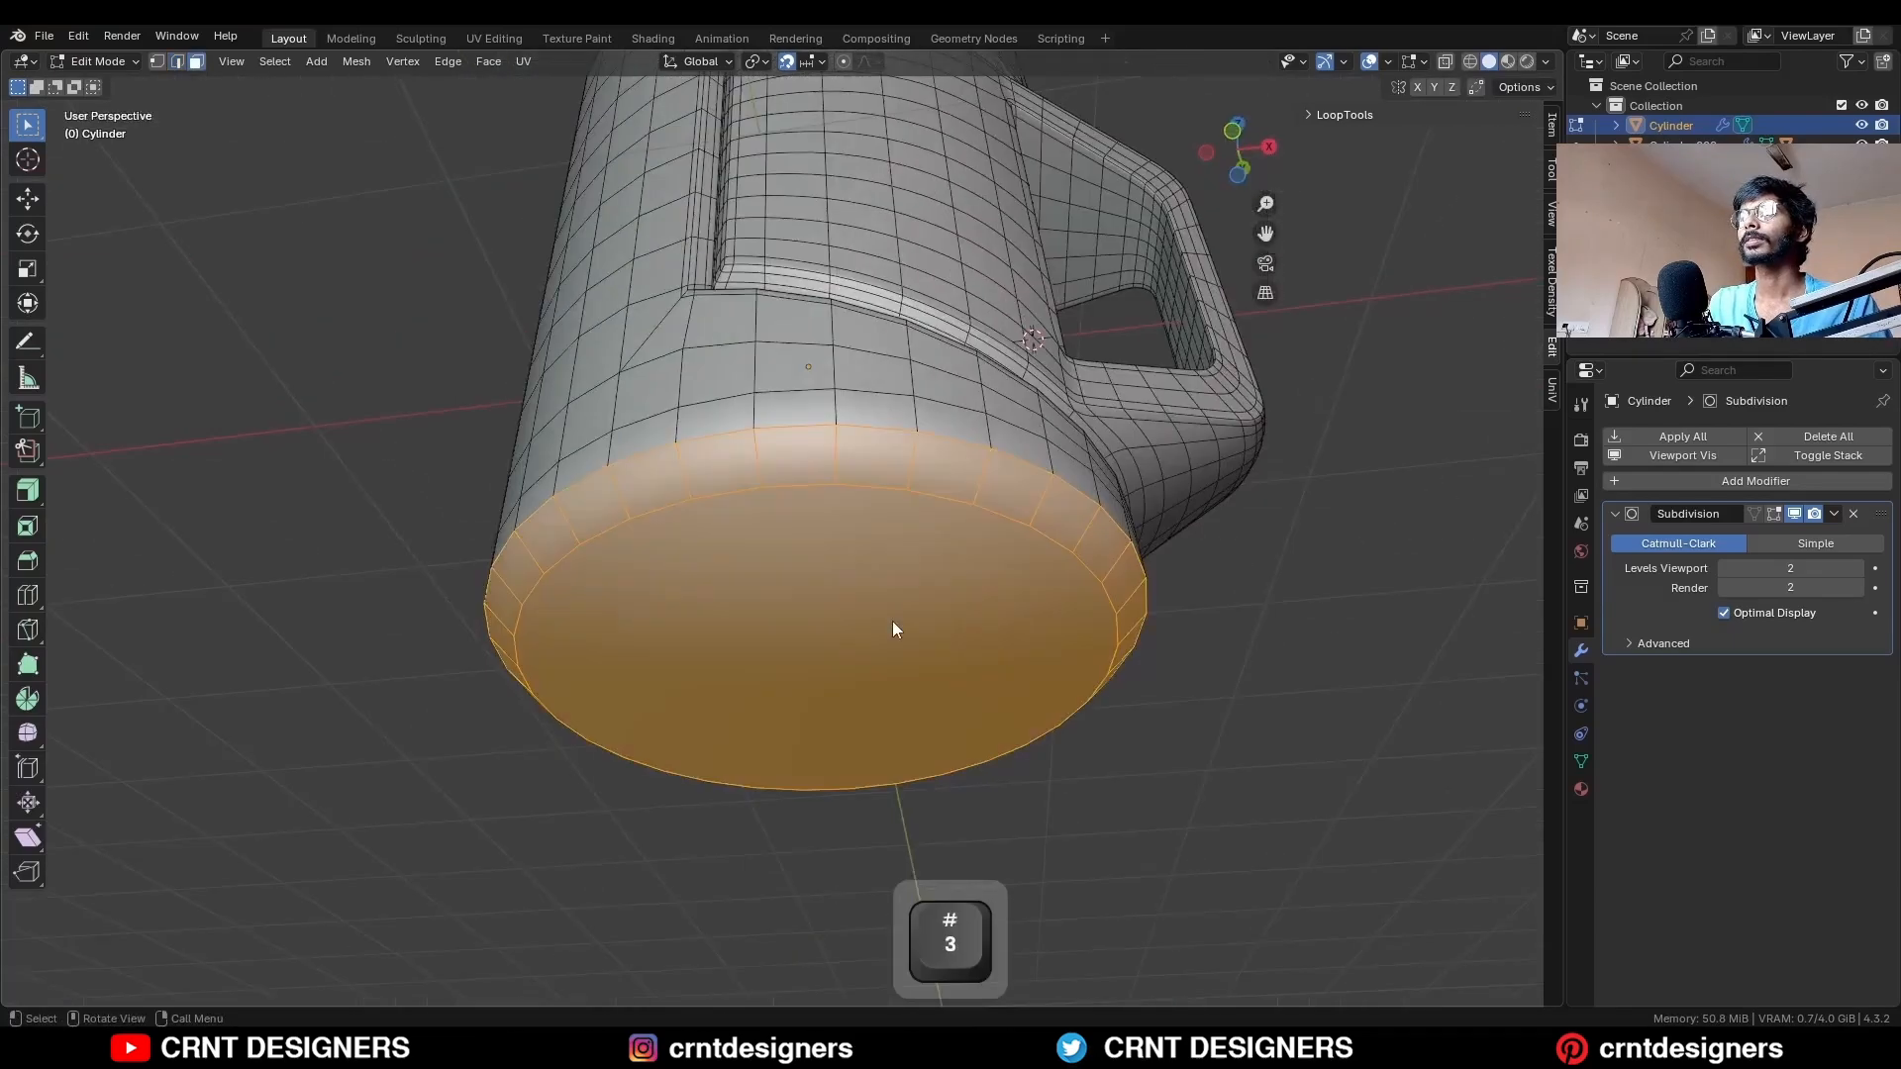
# Inset the cylinder's bottom face twice, first by about 0.09 m, and replace the centre with a Grid Fill.
pyautogui.press('i')
pyautogui.click(1277, 586)
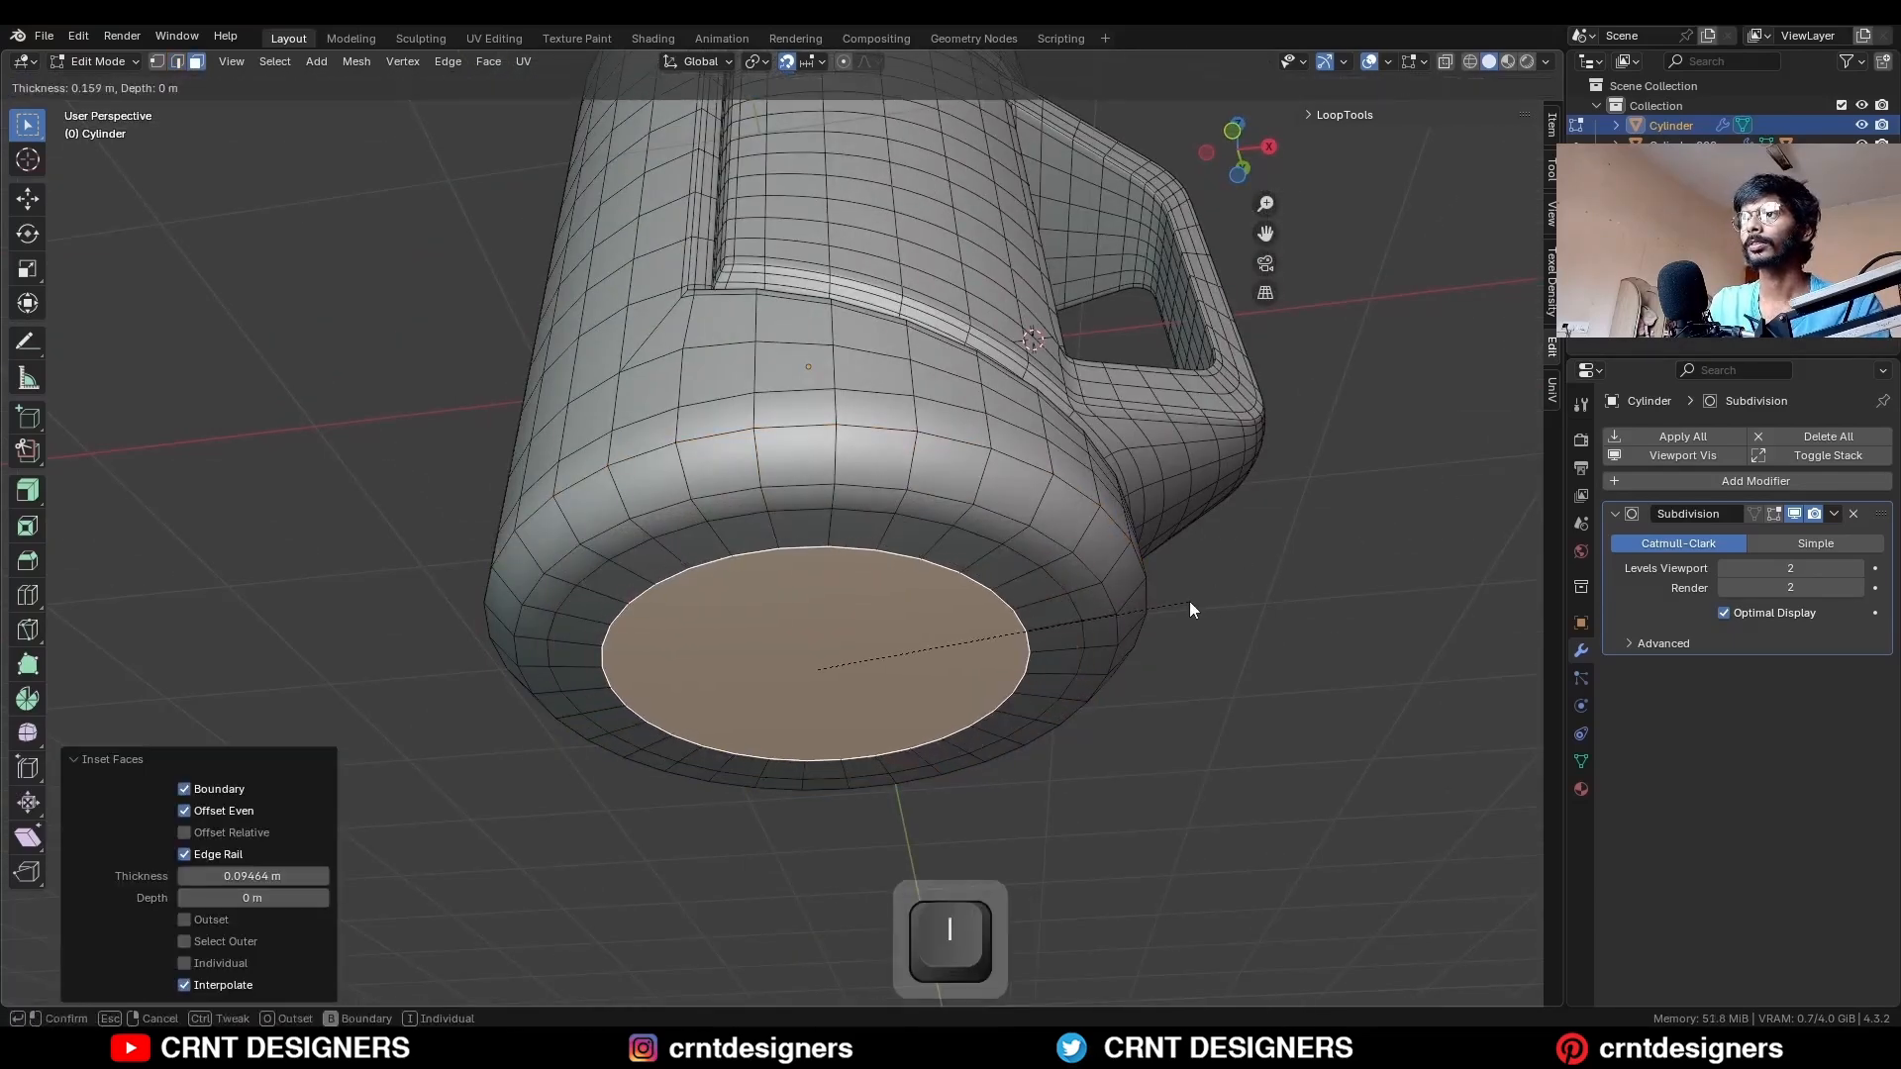
pyautogui.press('x')
pyautogui.hotkey('ctrl', 'f')
pyautogui.click(535, 241)
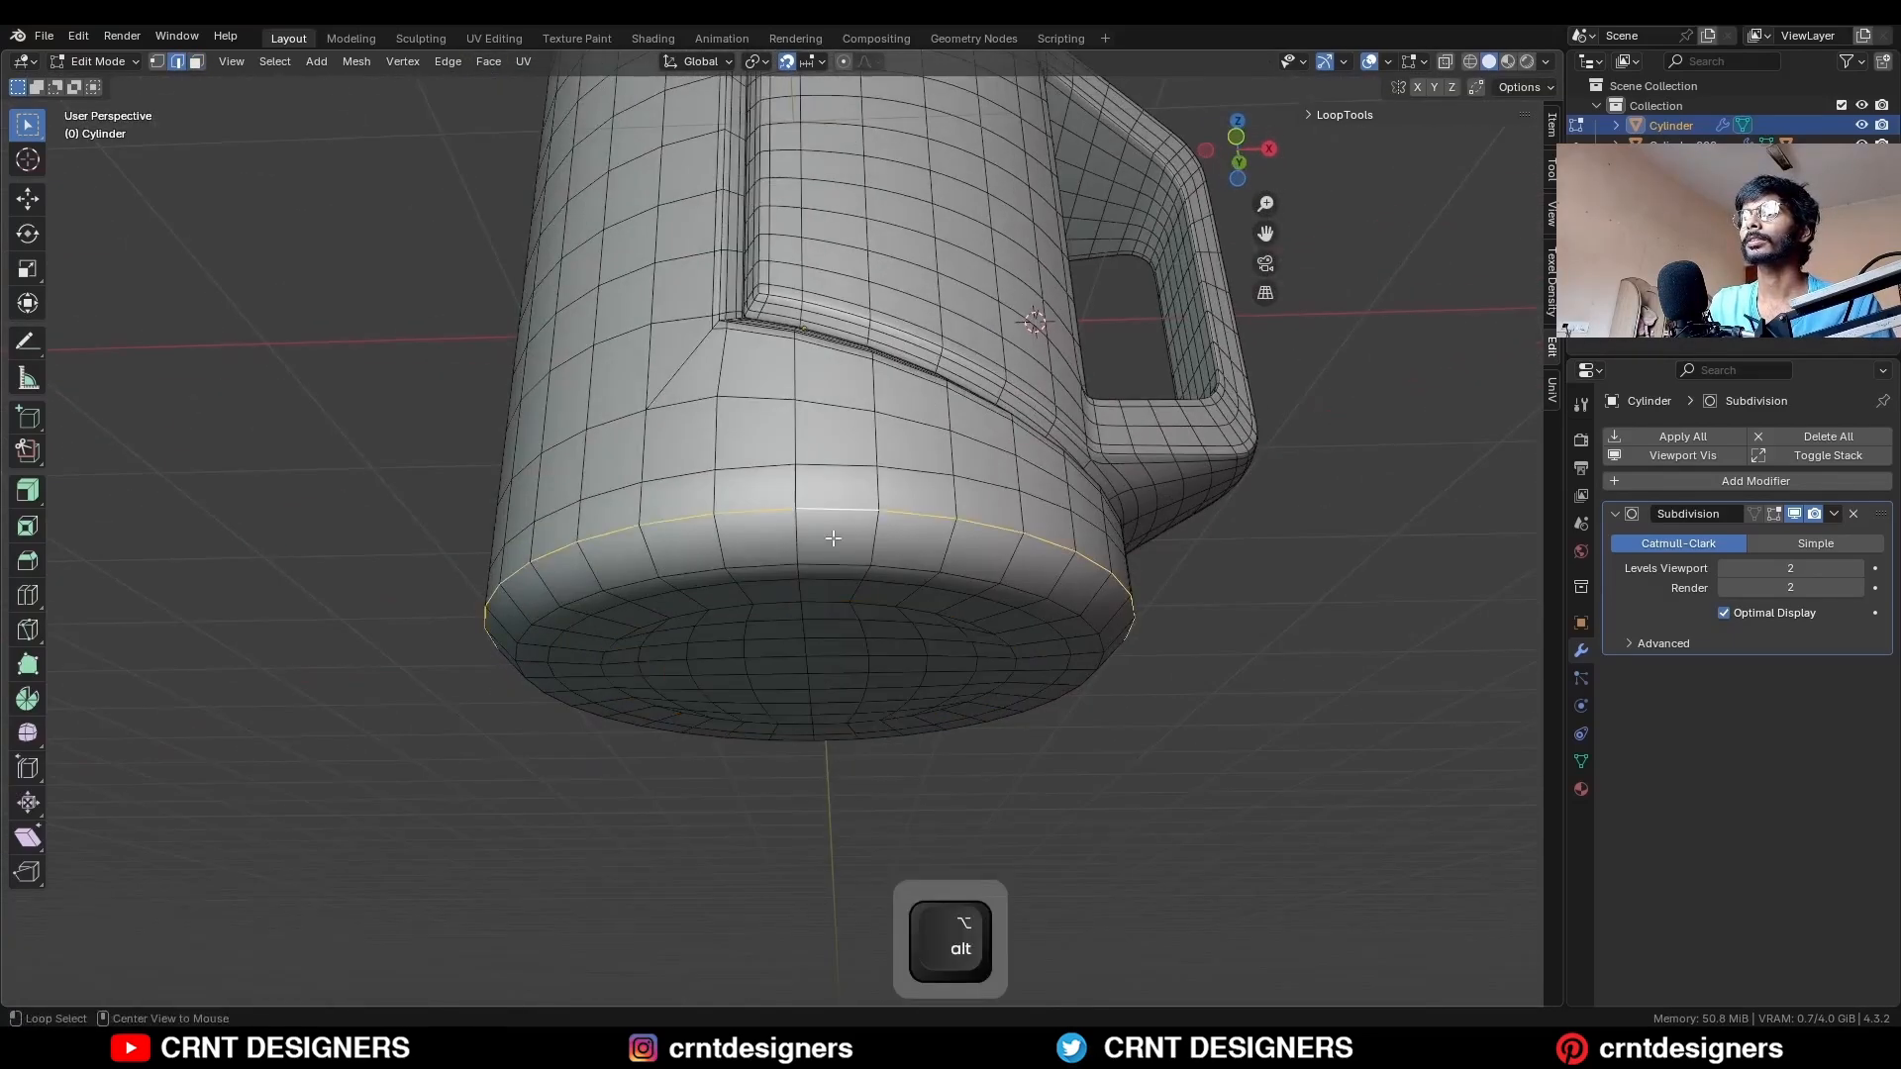
# Bevel both edge loops of the bottom chamfer with two segments and about 0.03 m offset, and return to Object Mode.
pyautogui.hotkey('ctrl', 'b')
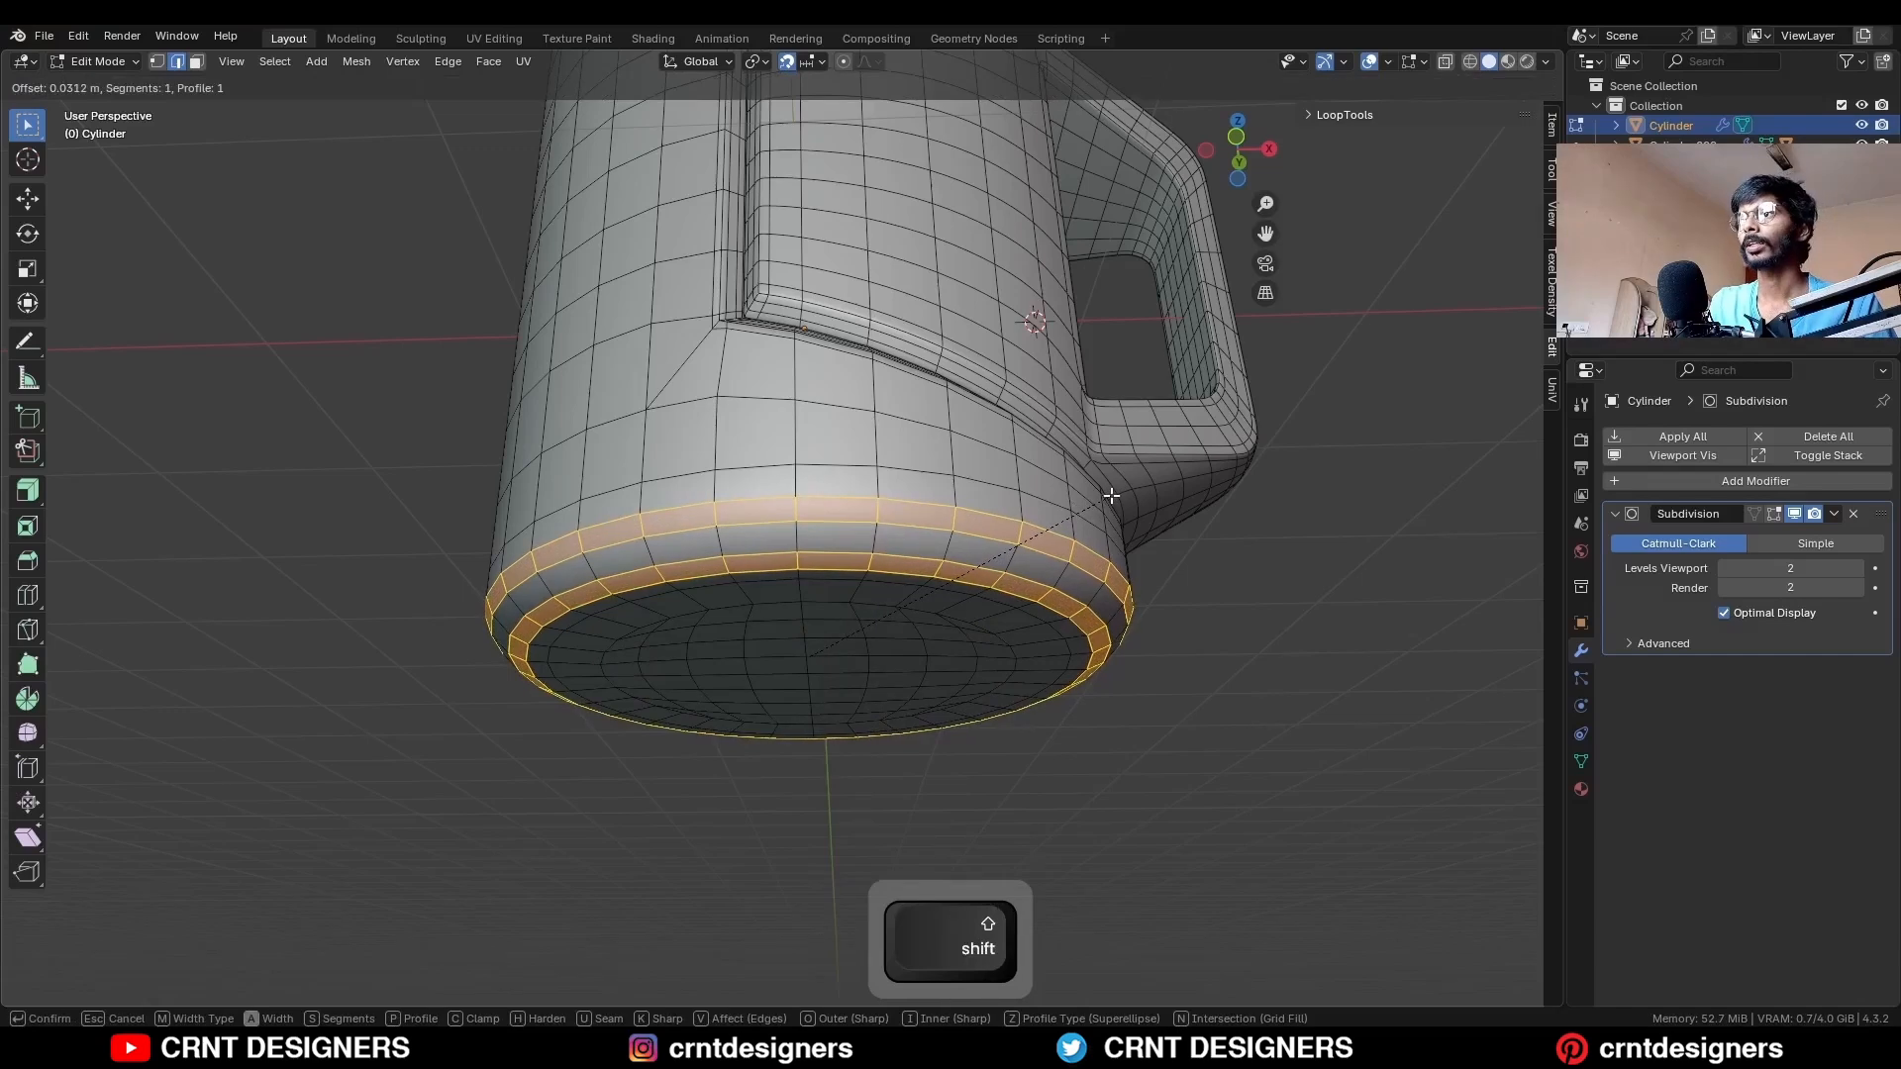
pyautogui.scroll(1, 1110, 495)
pyautogui.click(1111, 495)
pyautogui.scroll(-3, 717, 531)
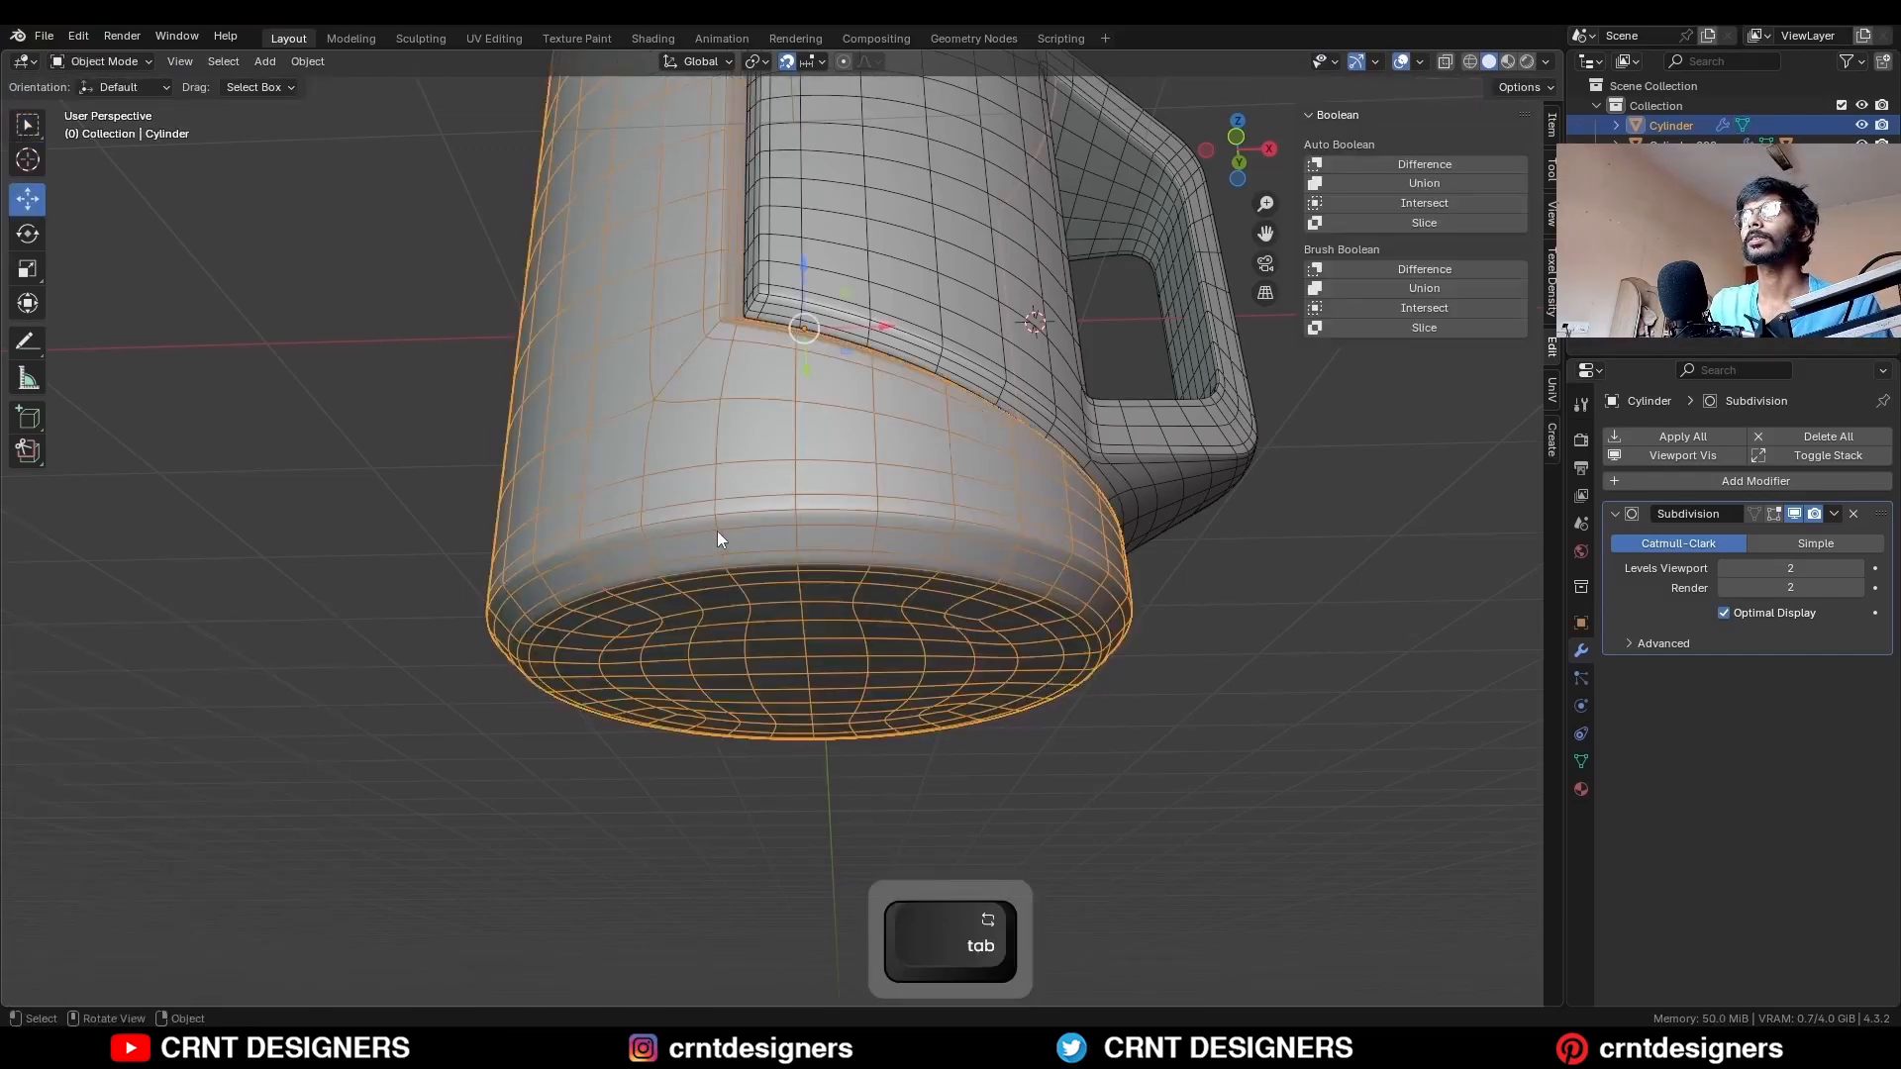
pyautogui.press('Tab')
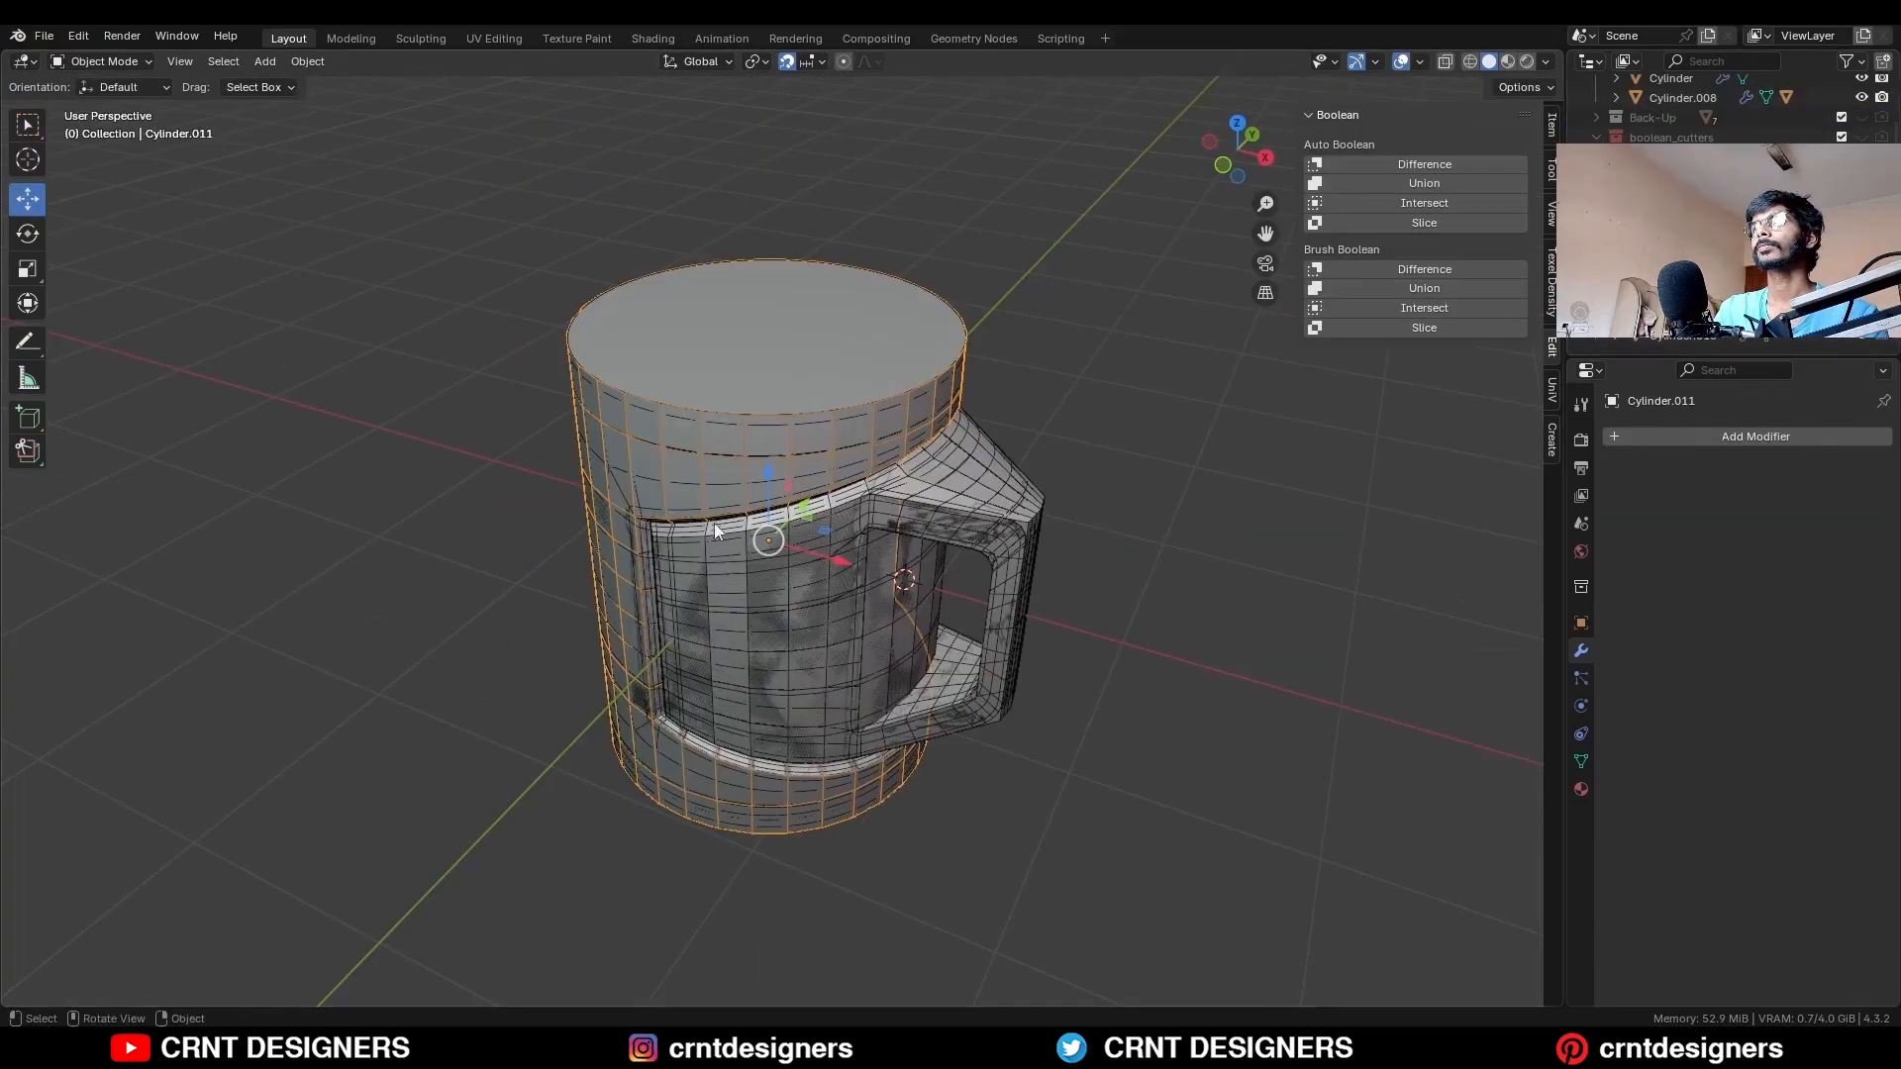
# Duplicate the backup cylinder in place and move the copy into Collection.
pyautogui.press('g')
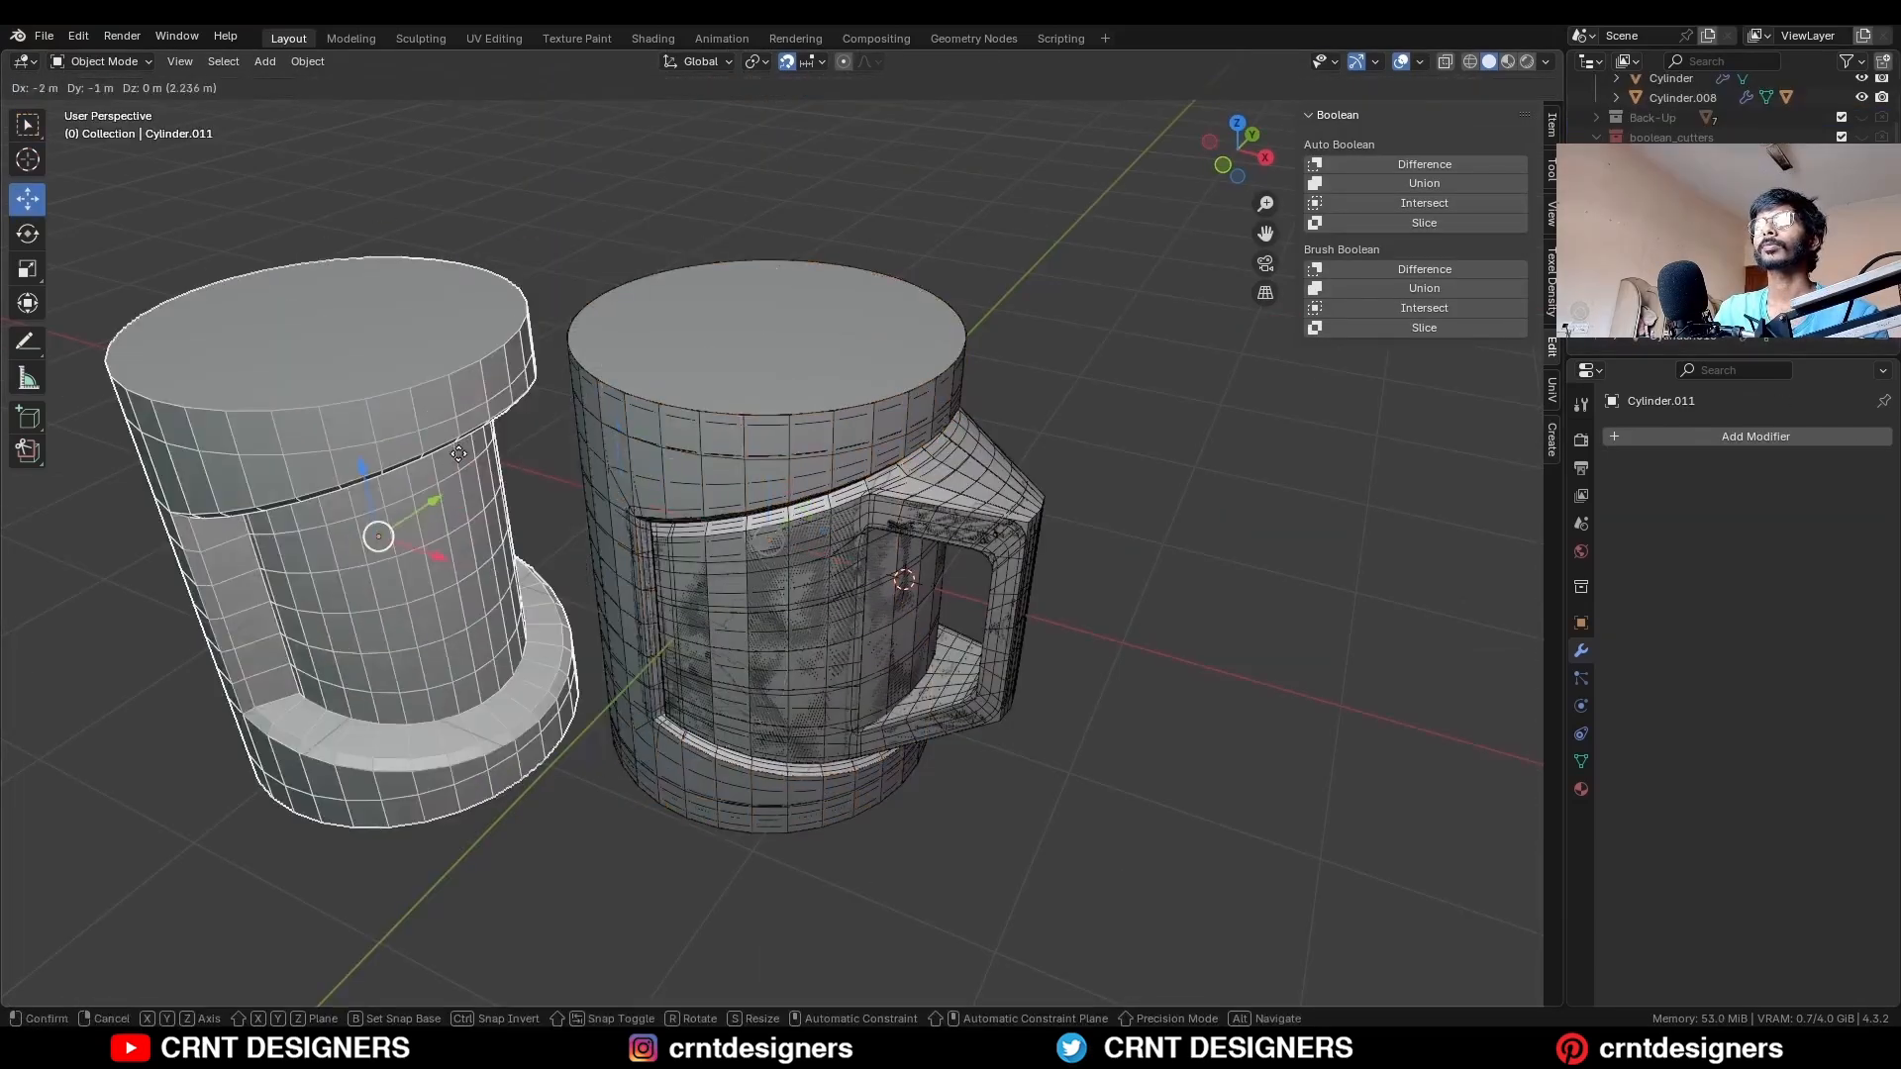
pyautogui.press('Escape')
pyautogui.hotkey('shift', 'd')
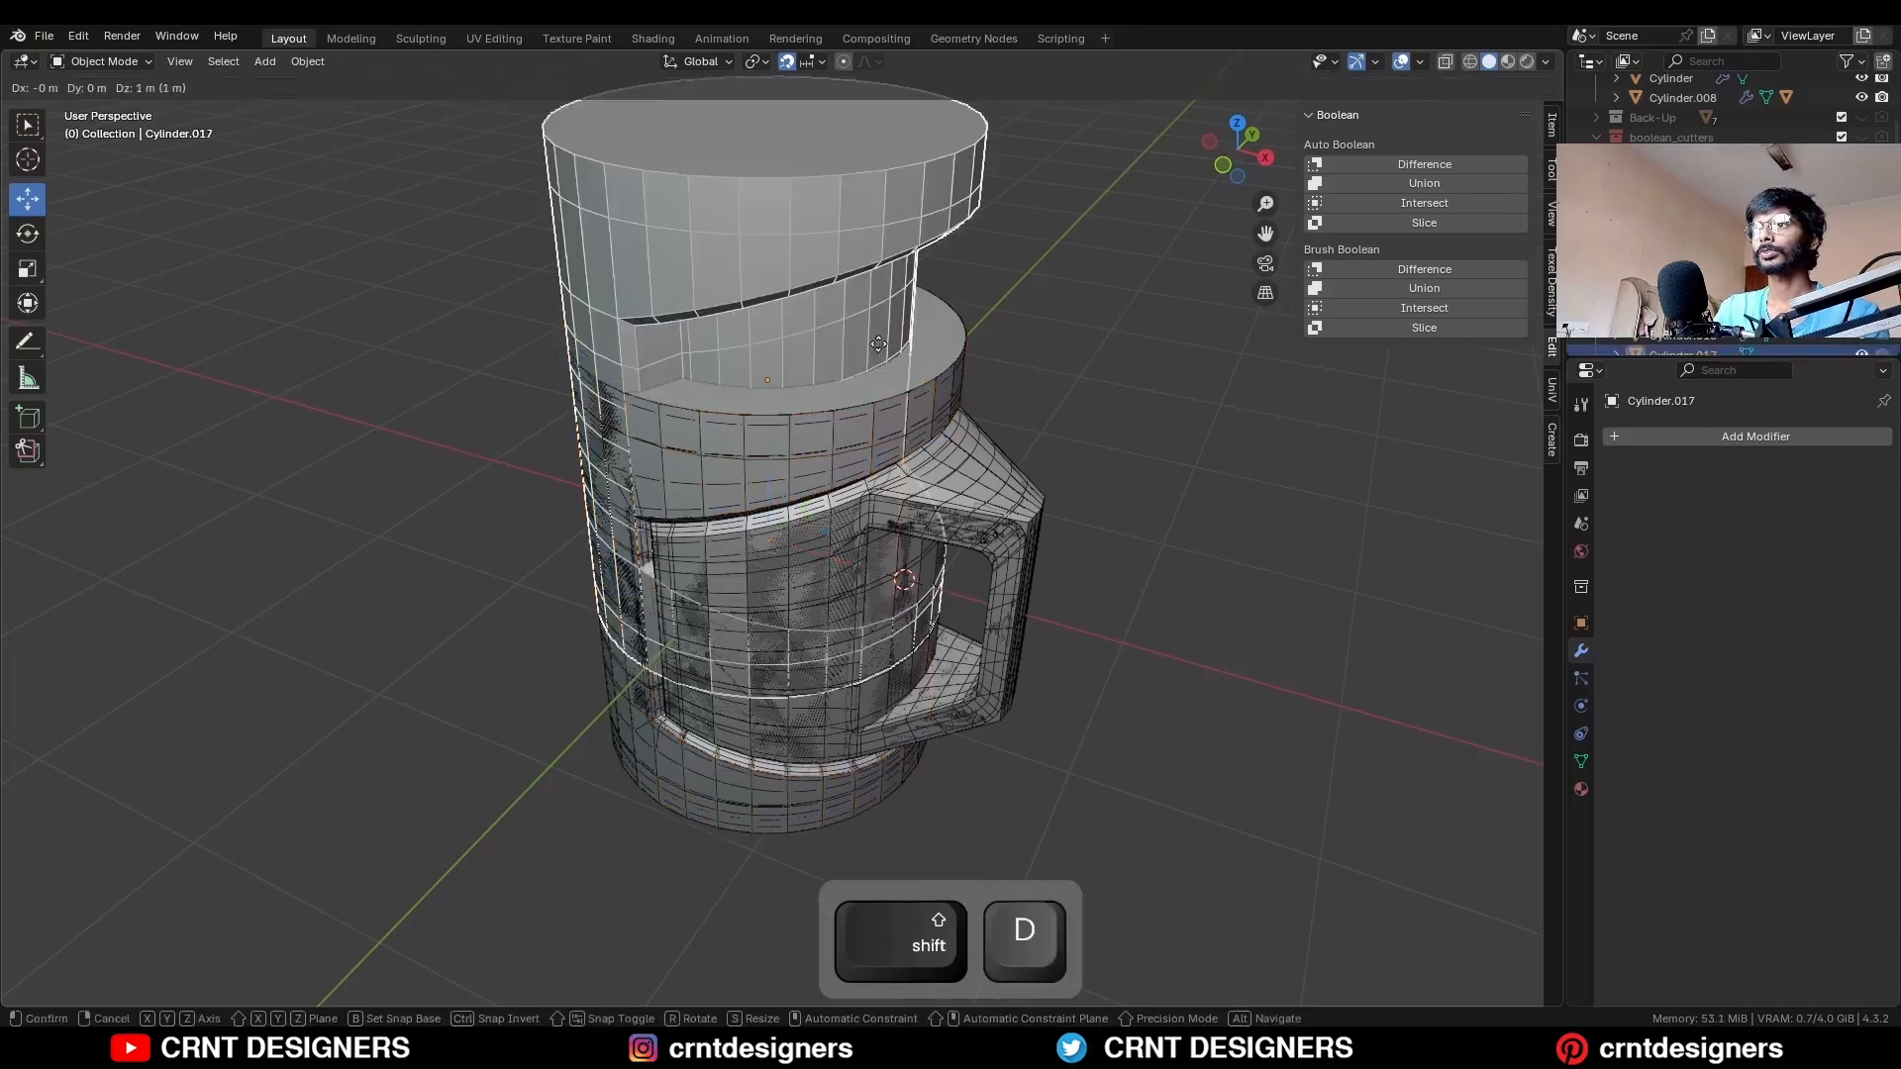
pyautogui.press('Escape')
pyautogui.press('m')
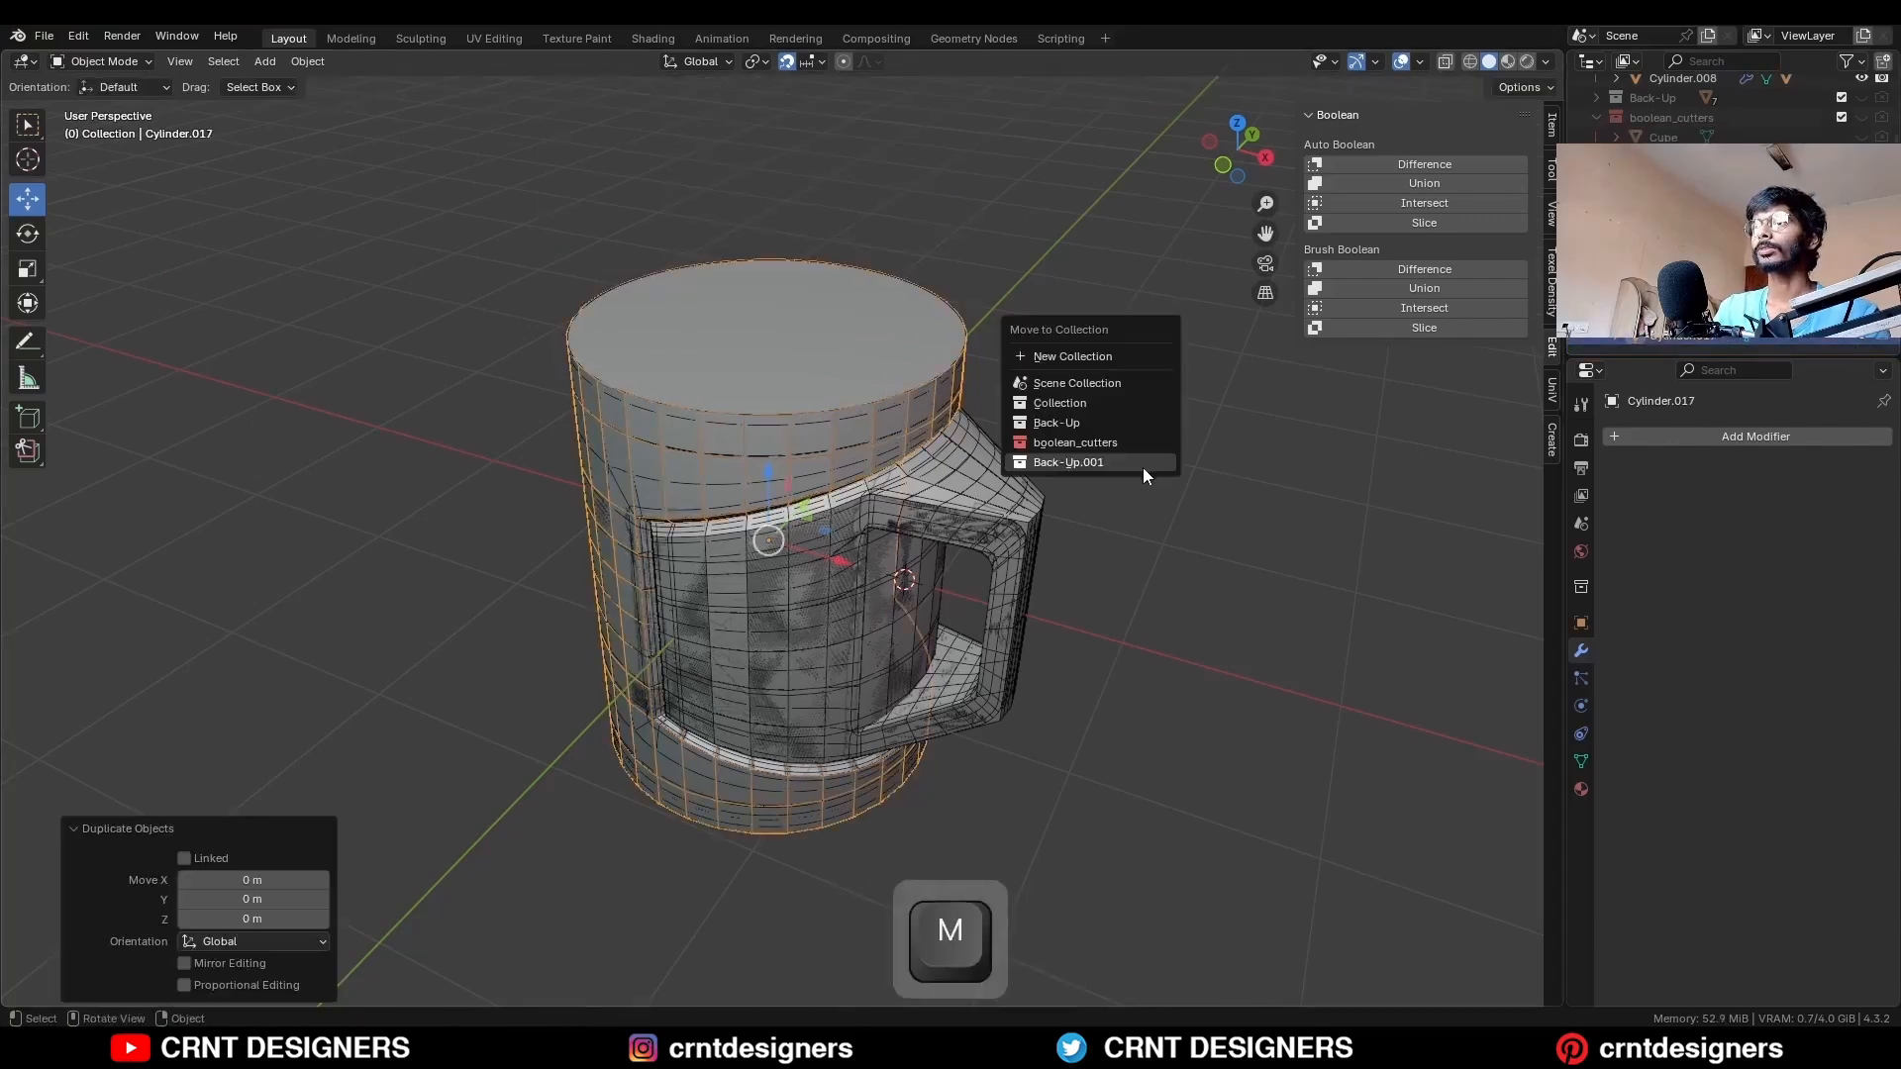
pyautogui.click(1107, 397)
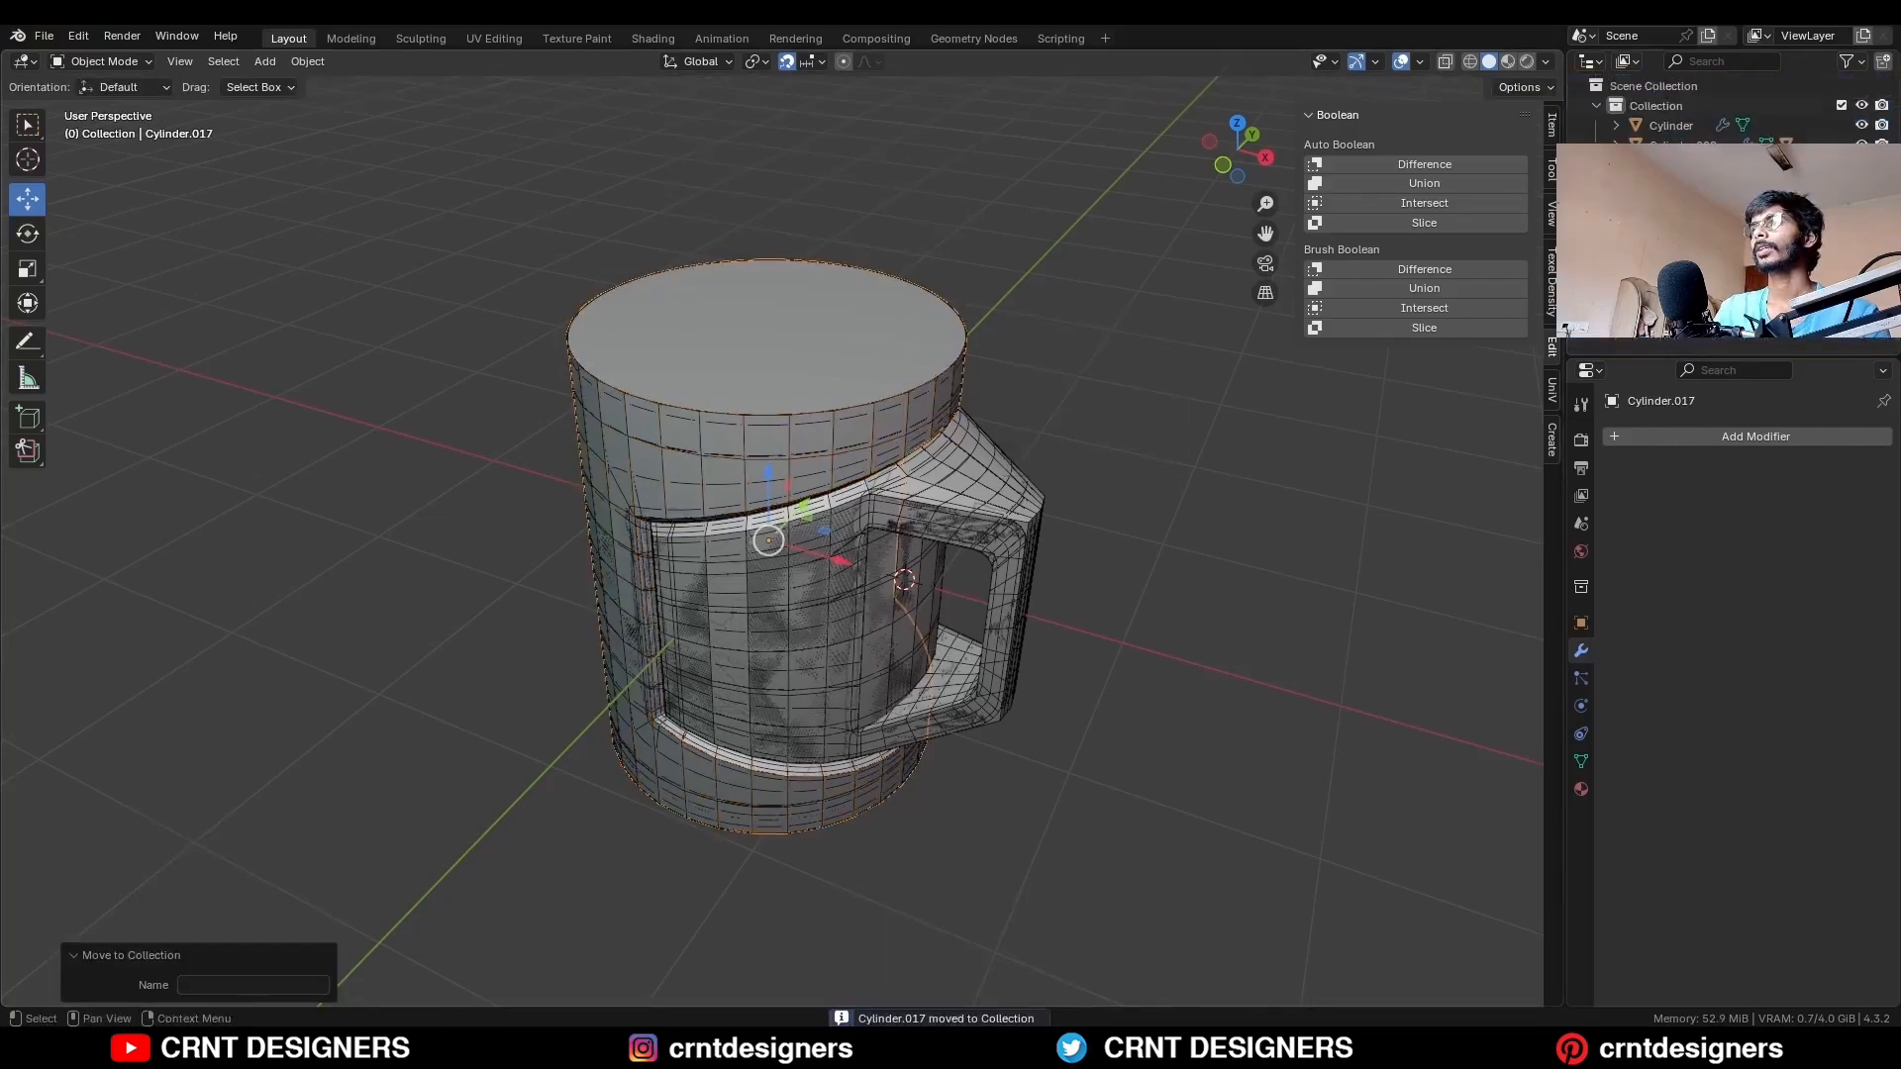
# Isolate the duplicated cylinder in local view and delete its top and bottom cap faces.
pyautogui.hotkey('alt', 'a')
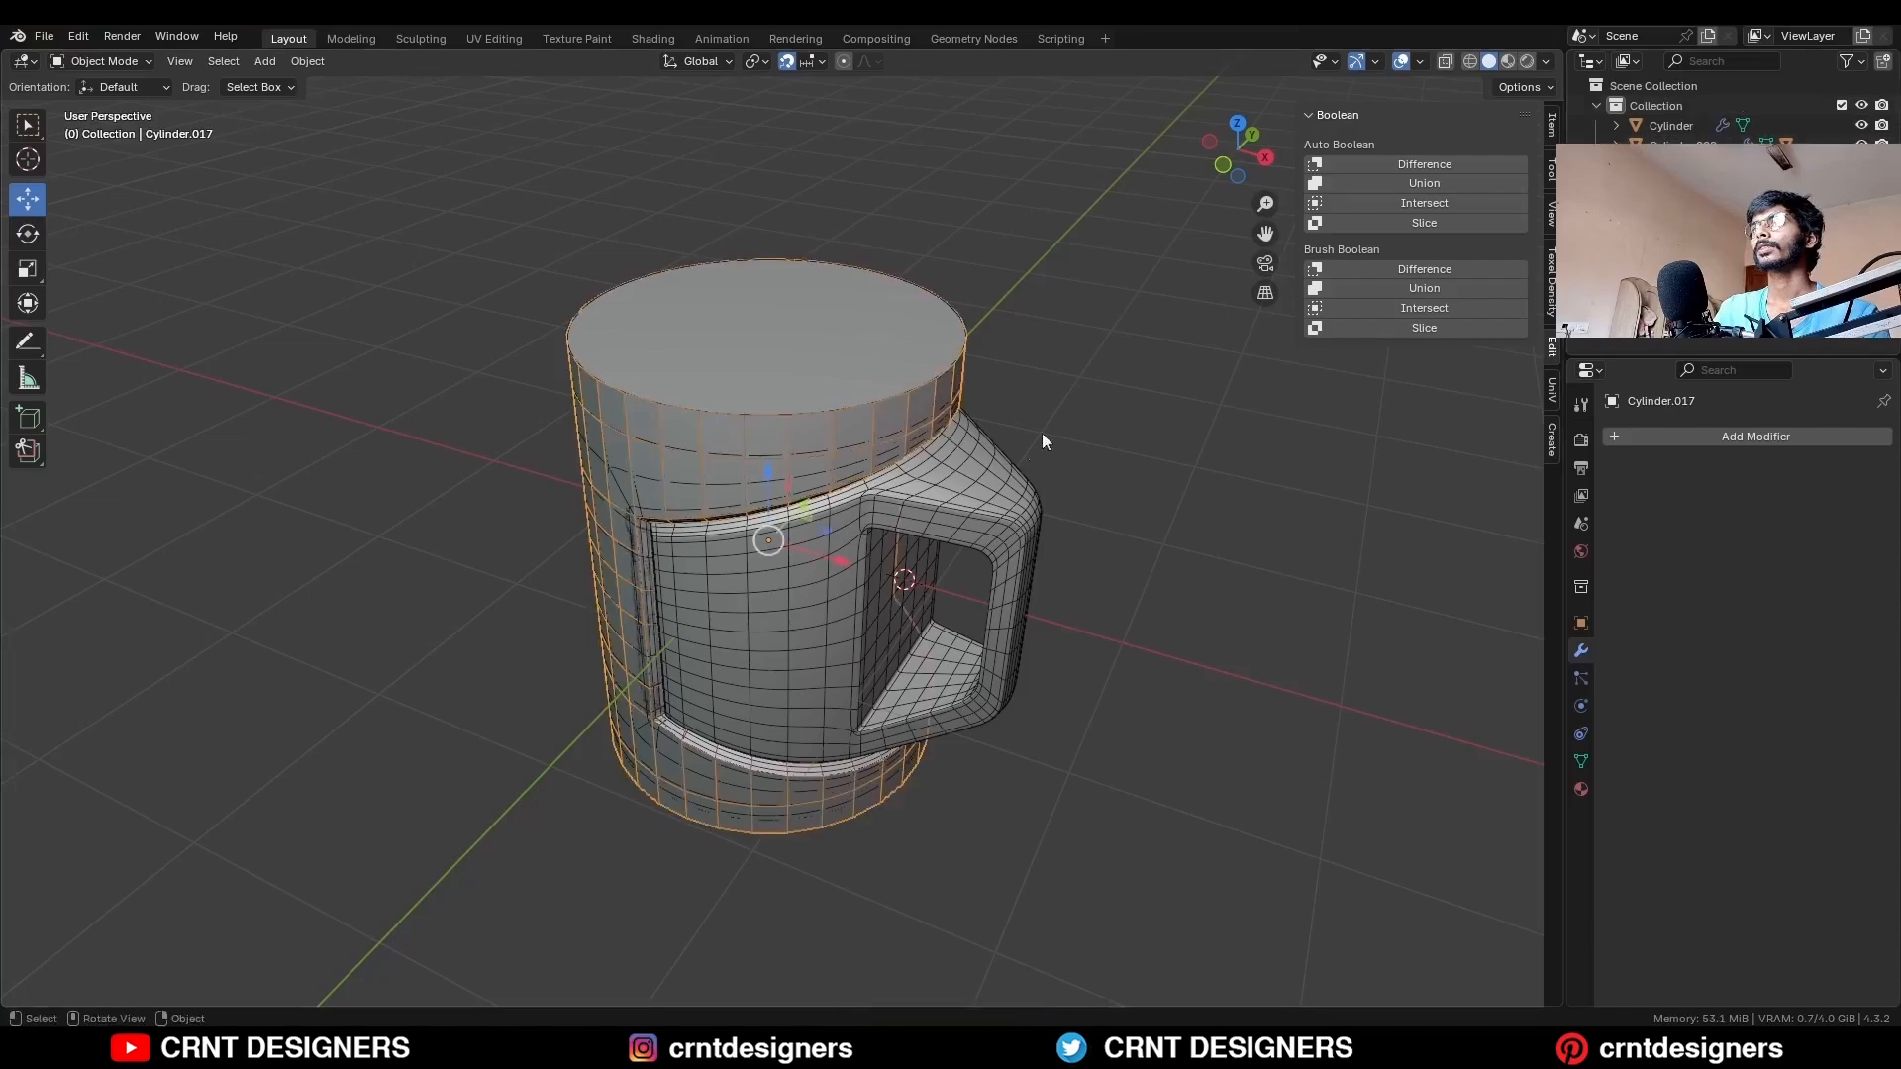
pyautogui.press('s')
pyautogui.press('Escape')
pyautogui.press('KP_Divide')
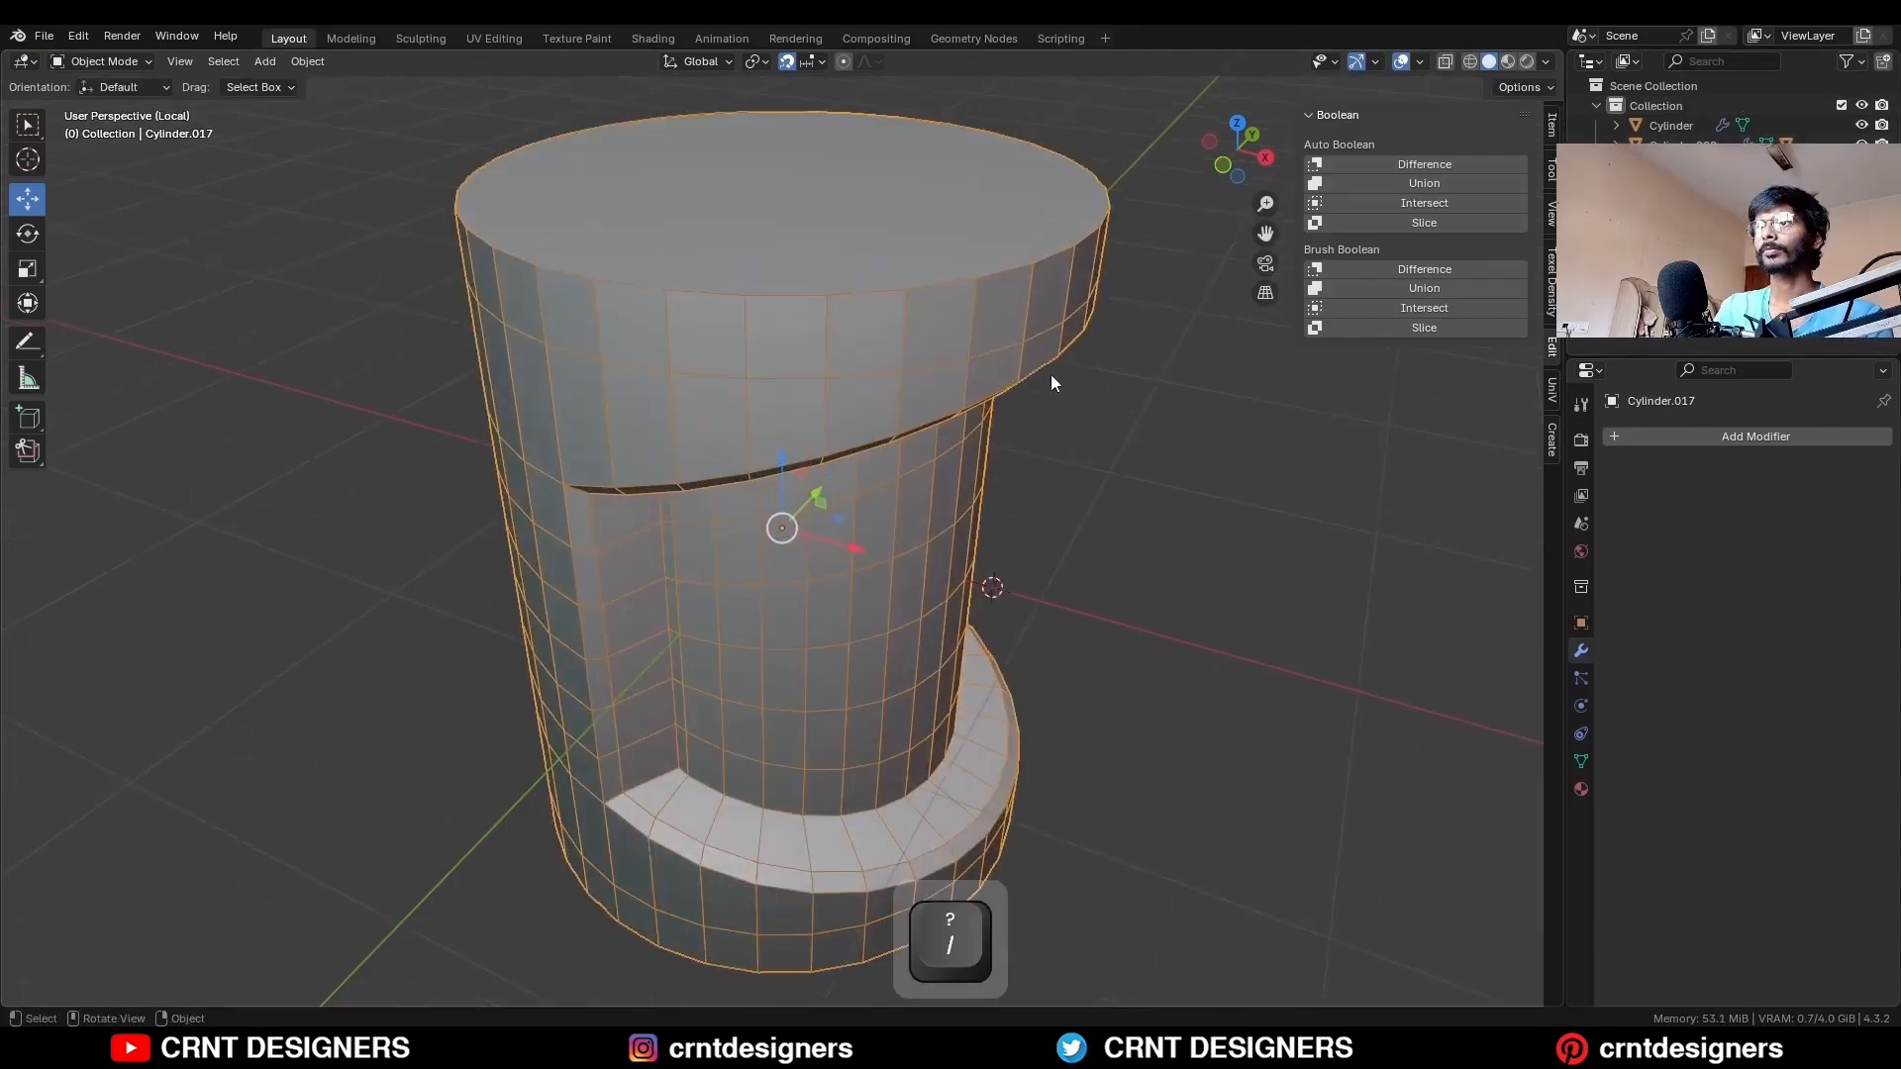
pyautogui.press('Tab')
pyautogui.press('3')
pyautogui.moveTo(914, 465); pyautogui.dragTo(831, 801, button='middle')
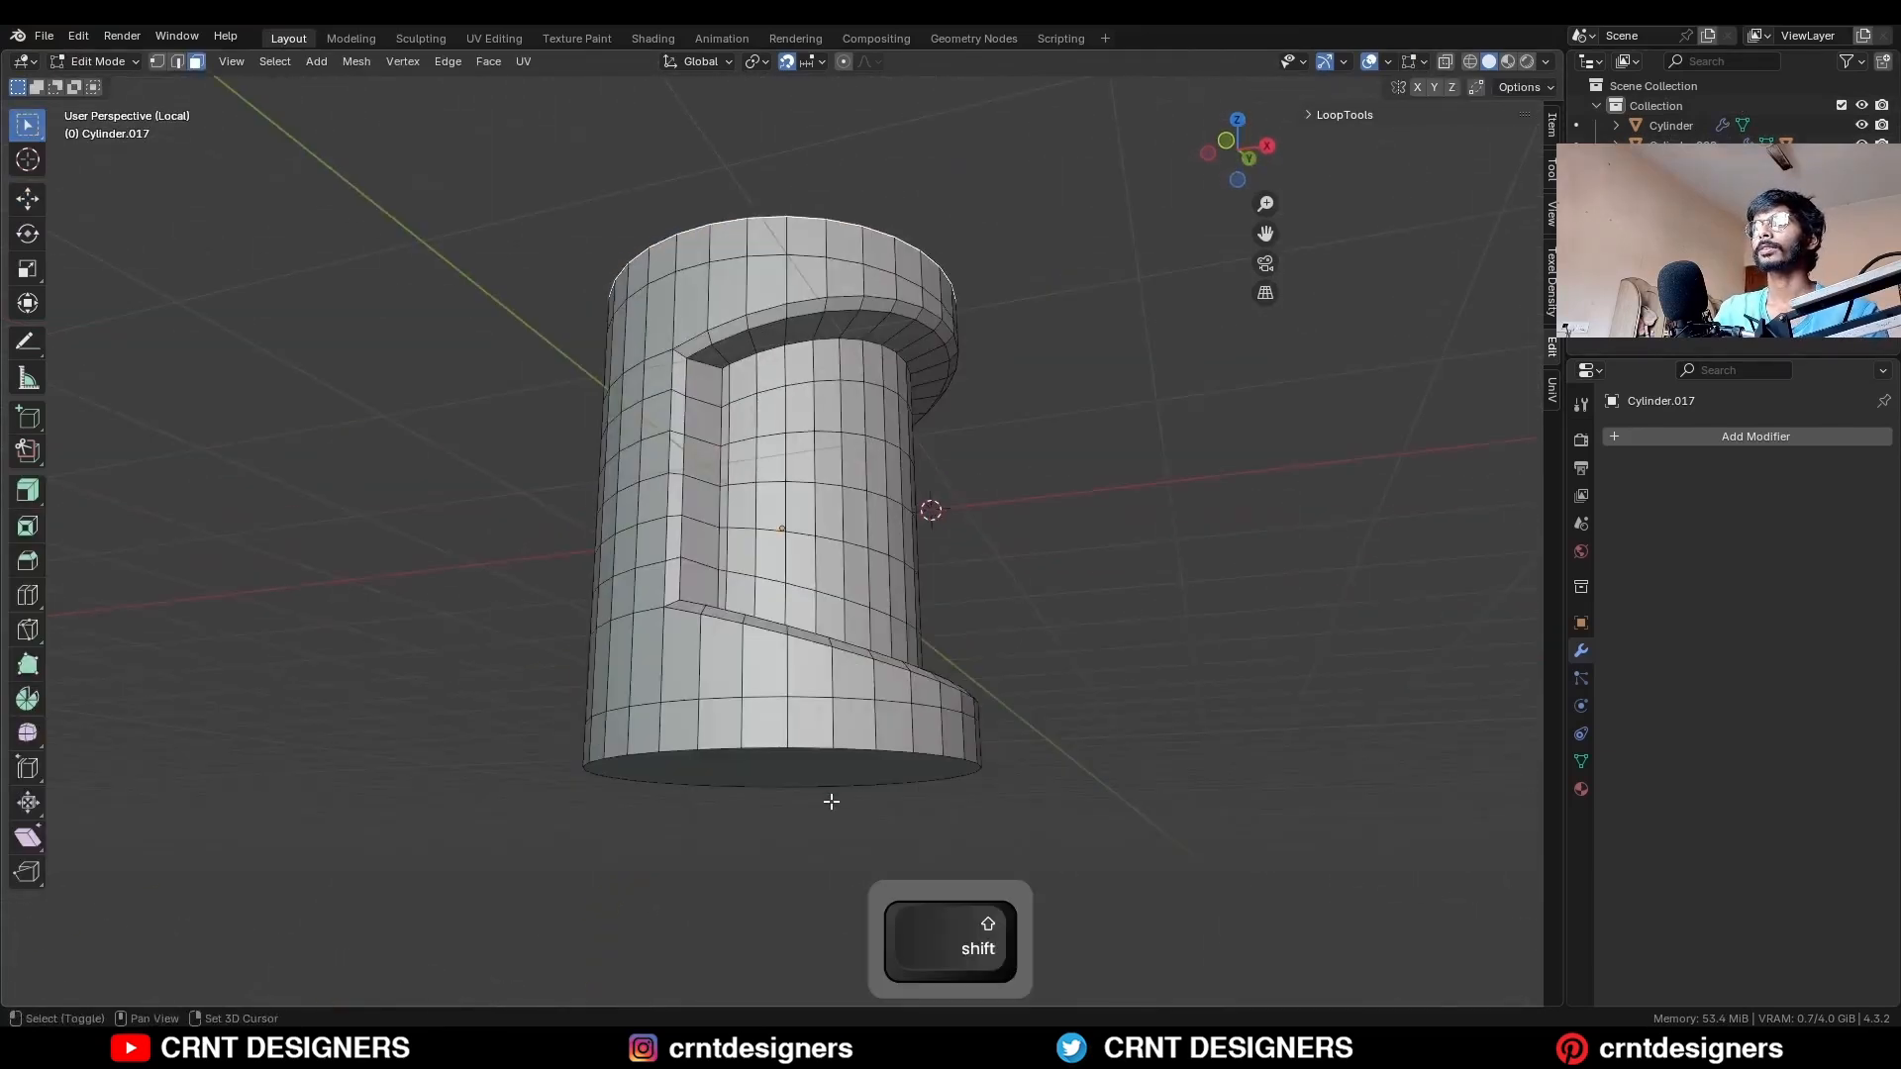
pyautogui.press('x')
pyautogui.click(1109, 531)
# Offset the whole duplicated cylinder mesh along its normals with Shrink/Fatten while the other parts are shown, and return to local view.
pyautogui.moveTo(1109, 531); pyautogui.dragTo(1116, 628, button='middle')
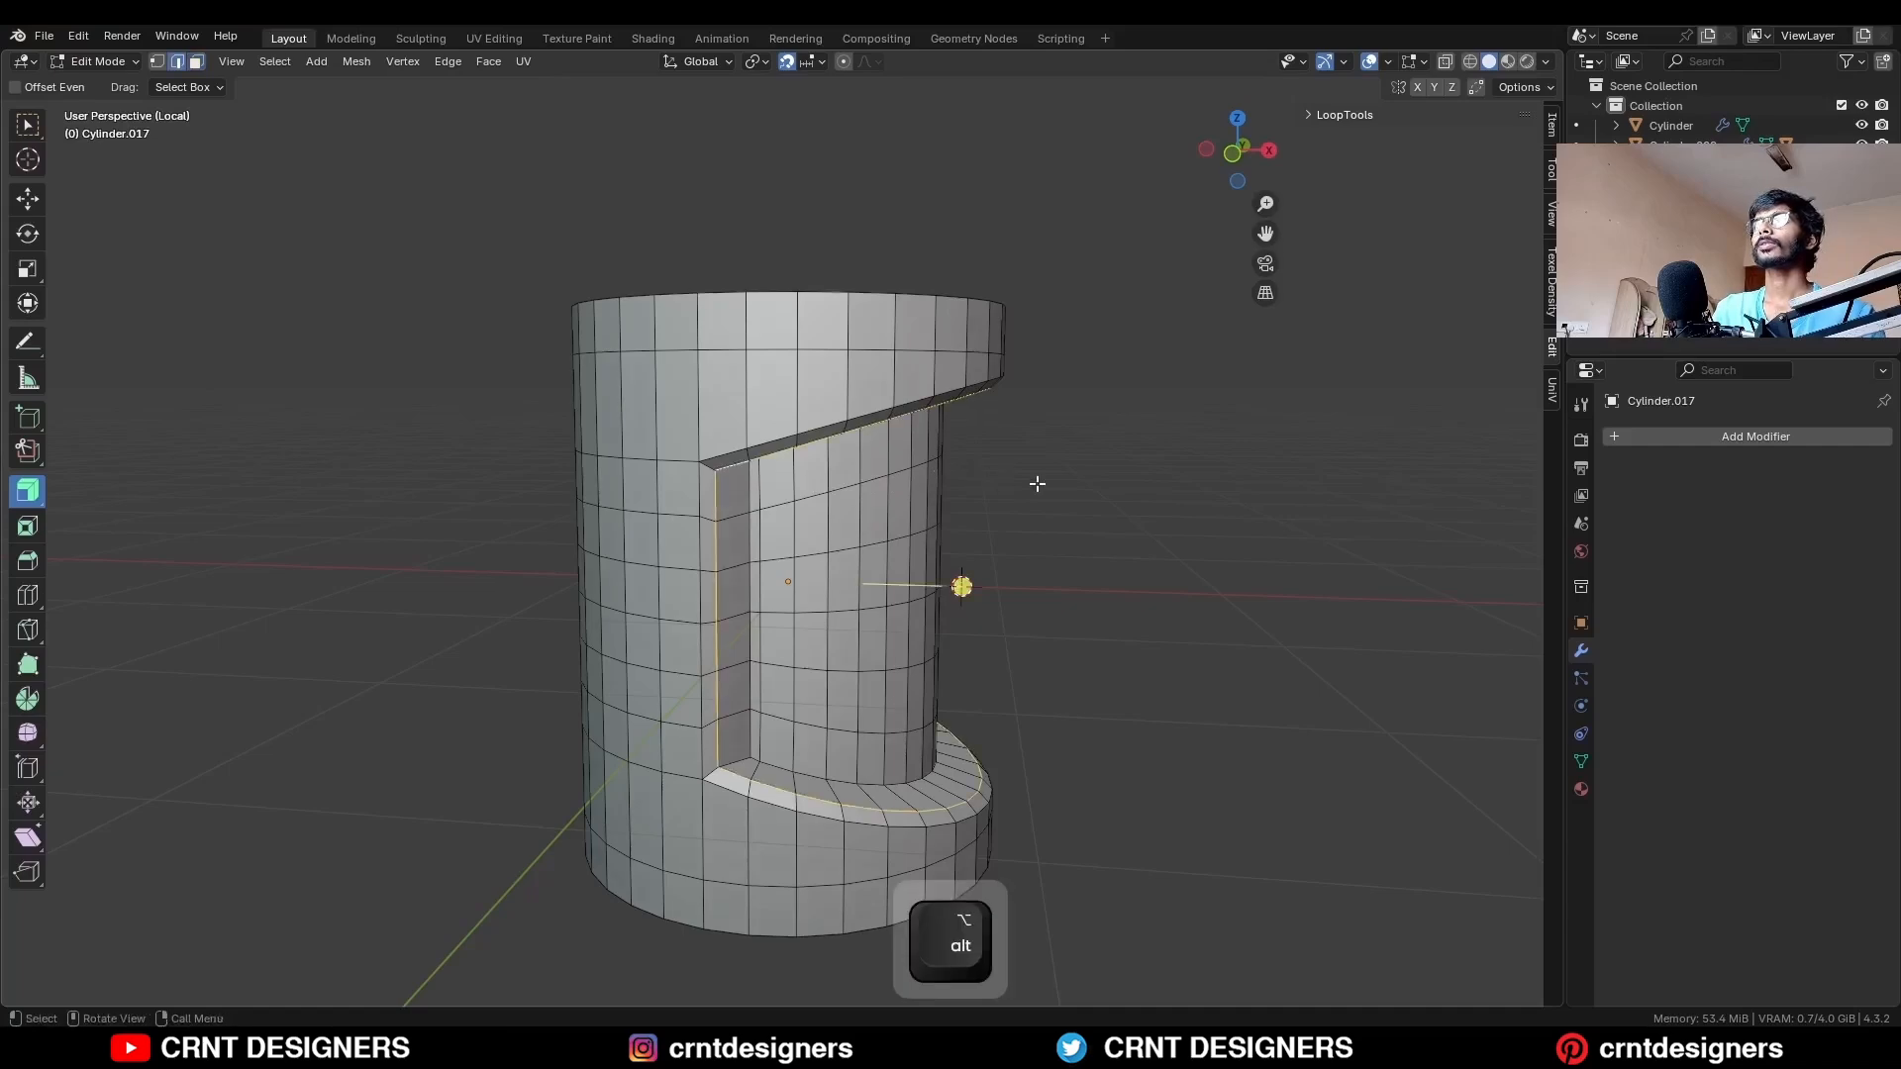
pyautogui.hotkey('alt', 'a')
pyautogui.keyDown('alt'); pyautogui.moveTo(1037, 483); pyautogui.dragTo(822, 426, button='middle'); pyautogui.keyUp('alt')
pyautogui.press('3')
pyautogui.press('/')
pyautogui.press('a')
pyautogui.hotkey('alt', 's')
pyautogui.click(1048, 484)
pyautogui.press('/')
# Dissolve the extra edge loops on the duplicated cylinder and merge the cutout's upper corner vertices at center.
pyautogui.keyDown('alt'); pyautogui.click(673, 404); pyautogui.keyUp('alt')
pyautogui.keyDown('alt'); pyautogui.keyDown('shift'); pyautogui.click(675, 470); pyautogui.keyUp('shift'); pyautogui.keyUp('alt')
pyautogui.keyDown('alt'); pyautogui.keyDown('shift'); pyautogui.click(676, 533); pyautogui.keyUp('shift'); pyautogui.keyUp('alt')
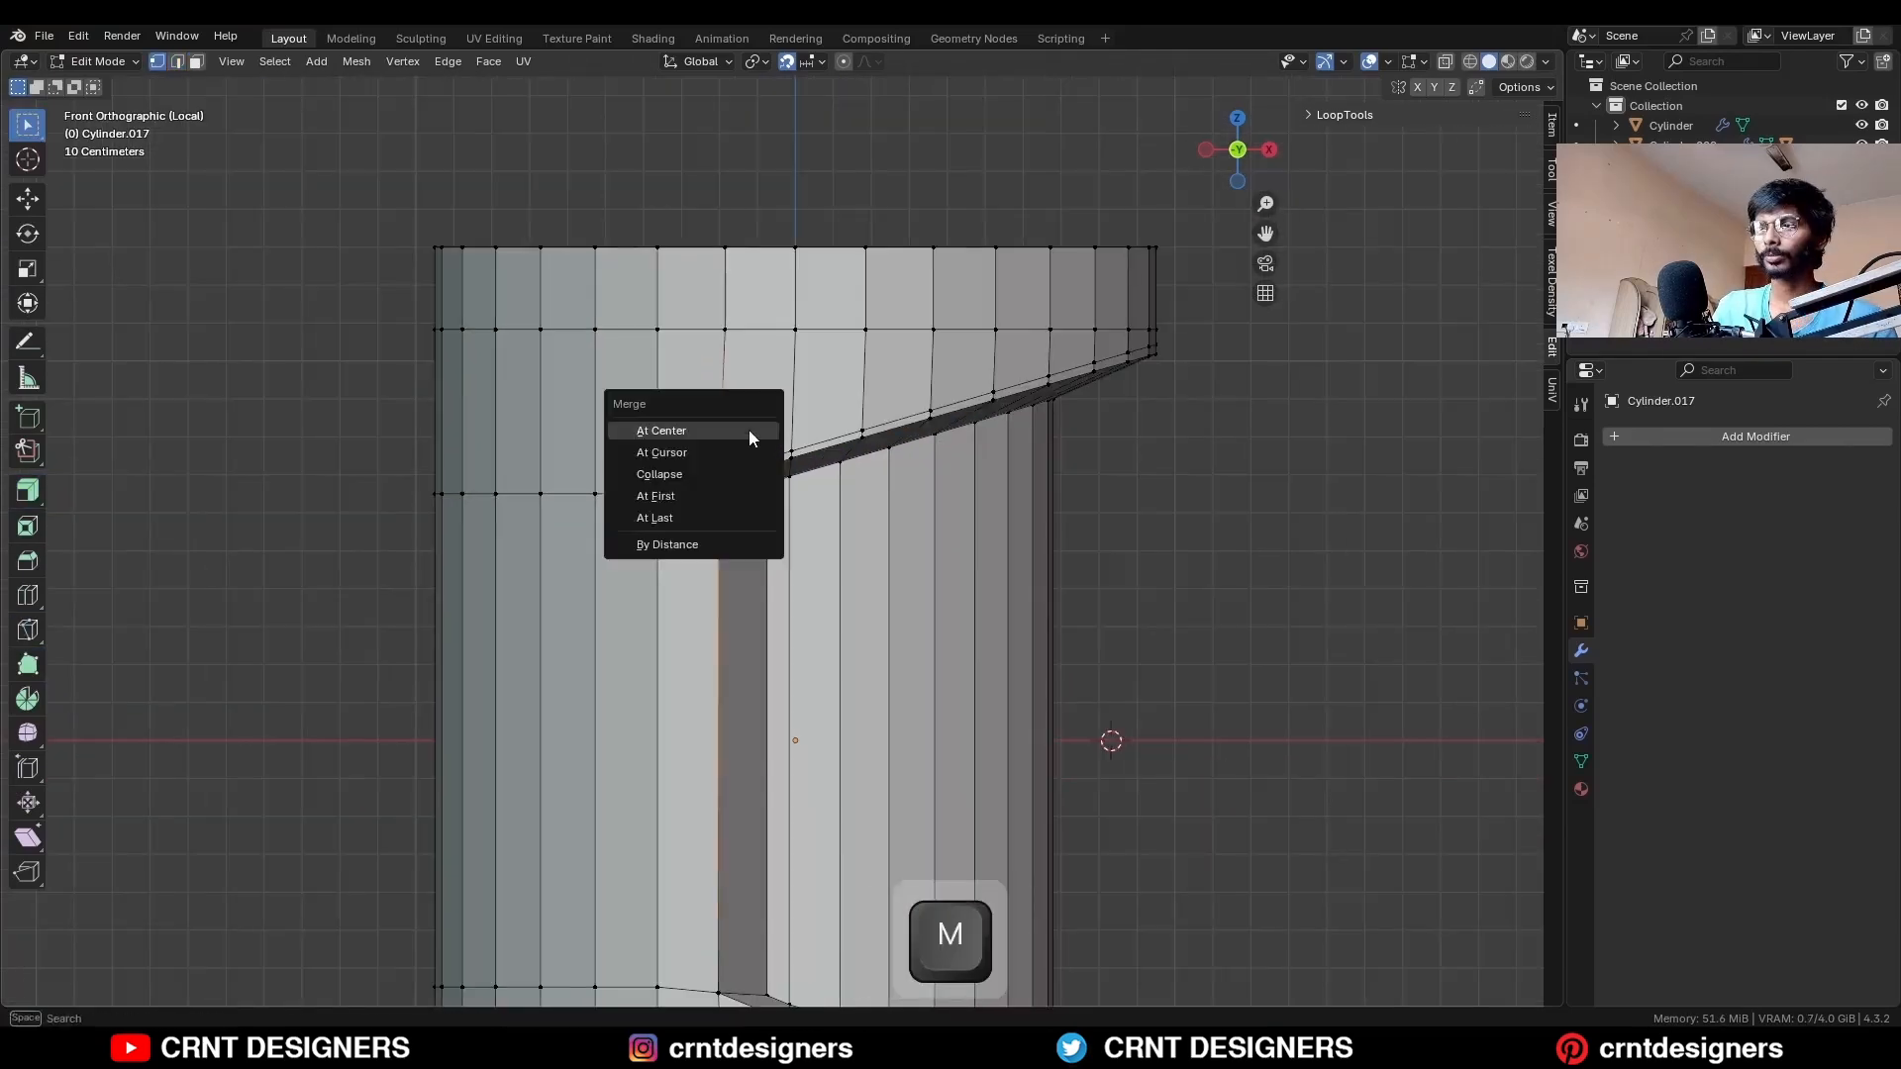
pyautogui.click(749, 435)
pyautogui.moveTo(750, 436); pyautogui.dragTo(737, 502, button='middle')
pyautogui.hotkey('ctrl', 'x')
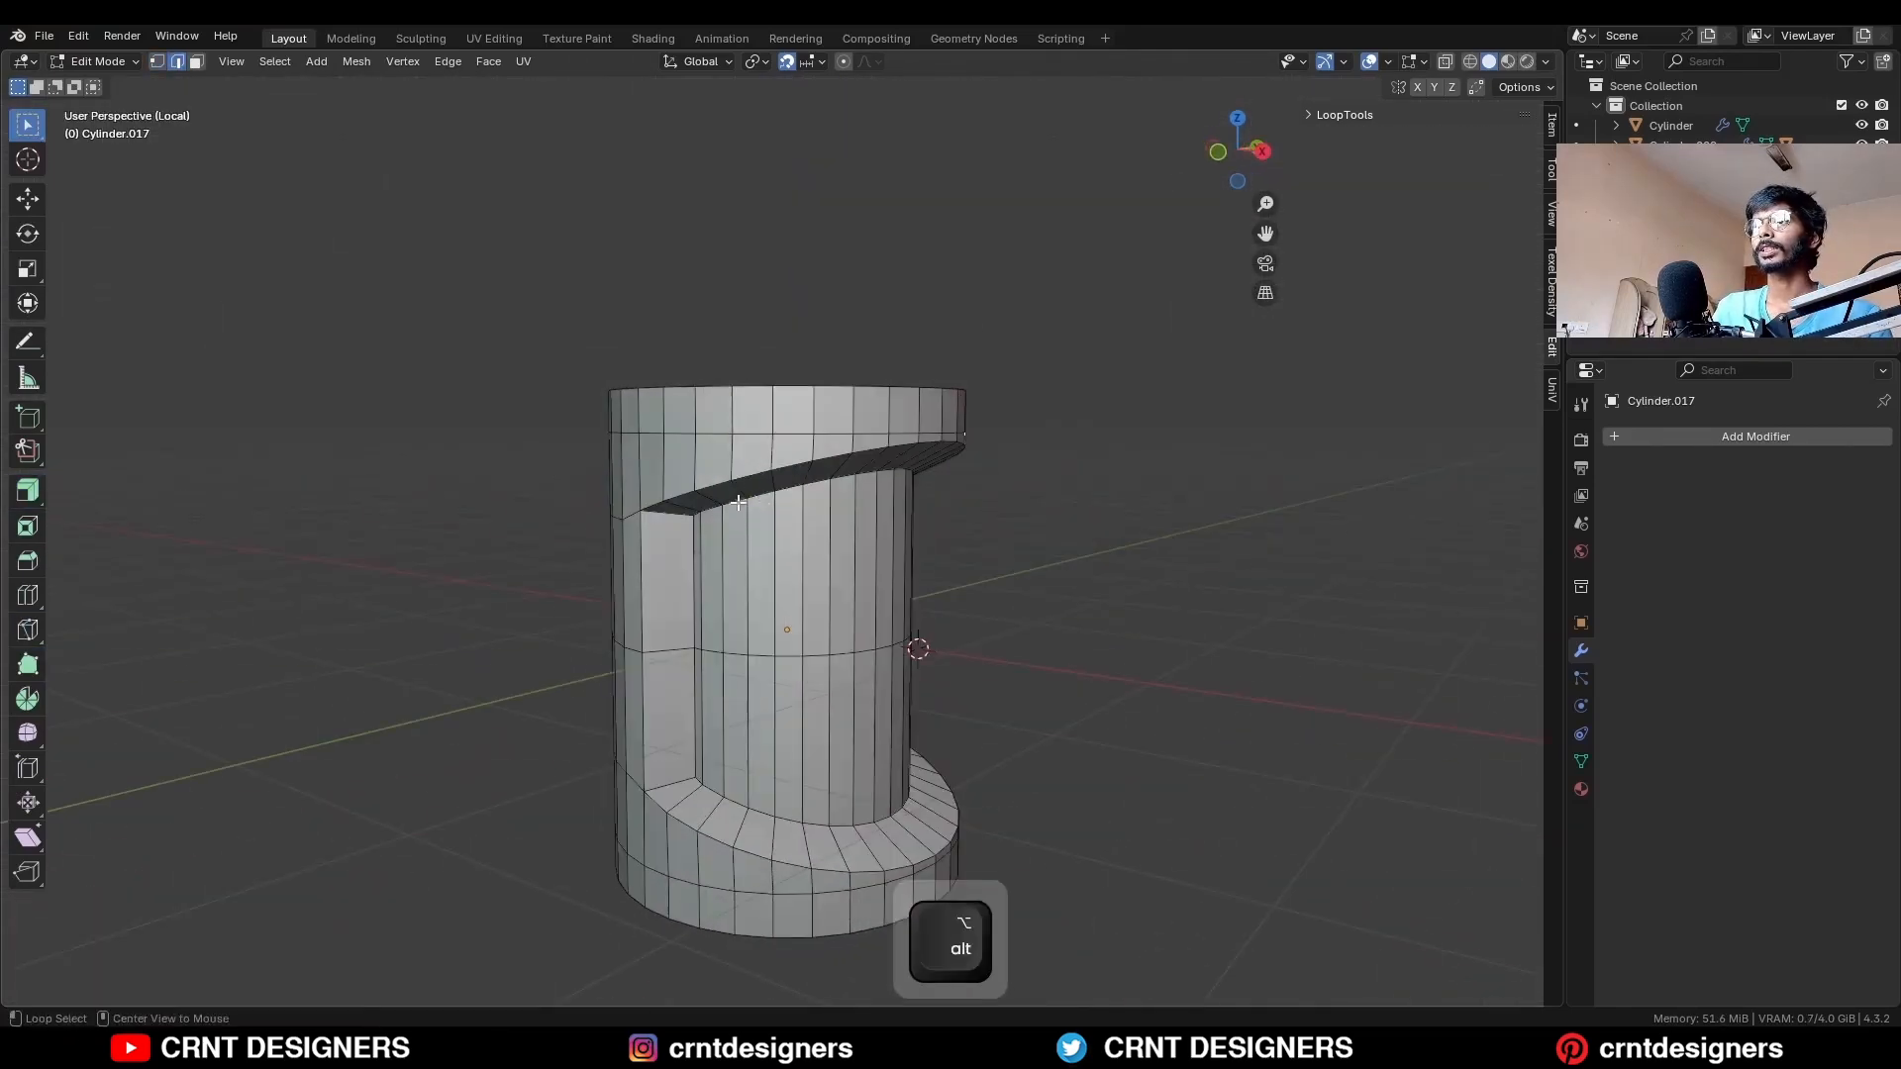
# Raise the inner edge of the cutout's slanted top in the front view until it lines up with the outer slanted edge.
pyautogui.scroll(3, 1093, 382)
pyautogui.hotkey('alt', 'z')
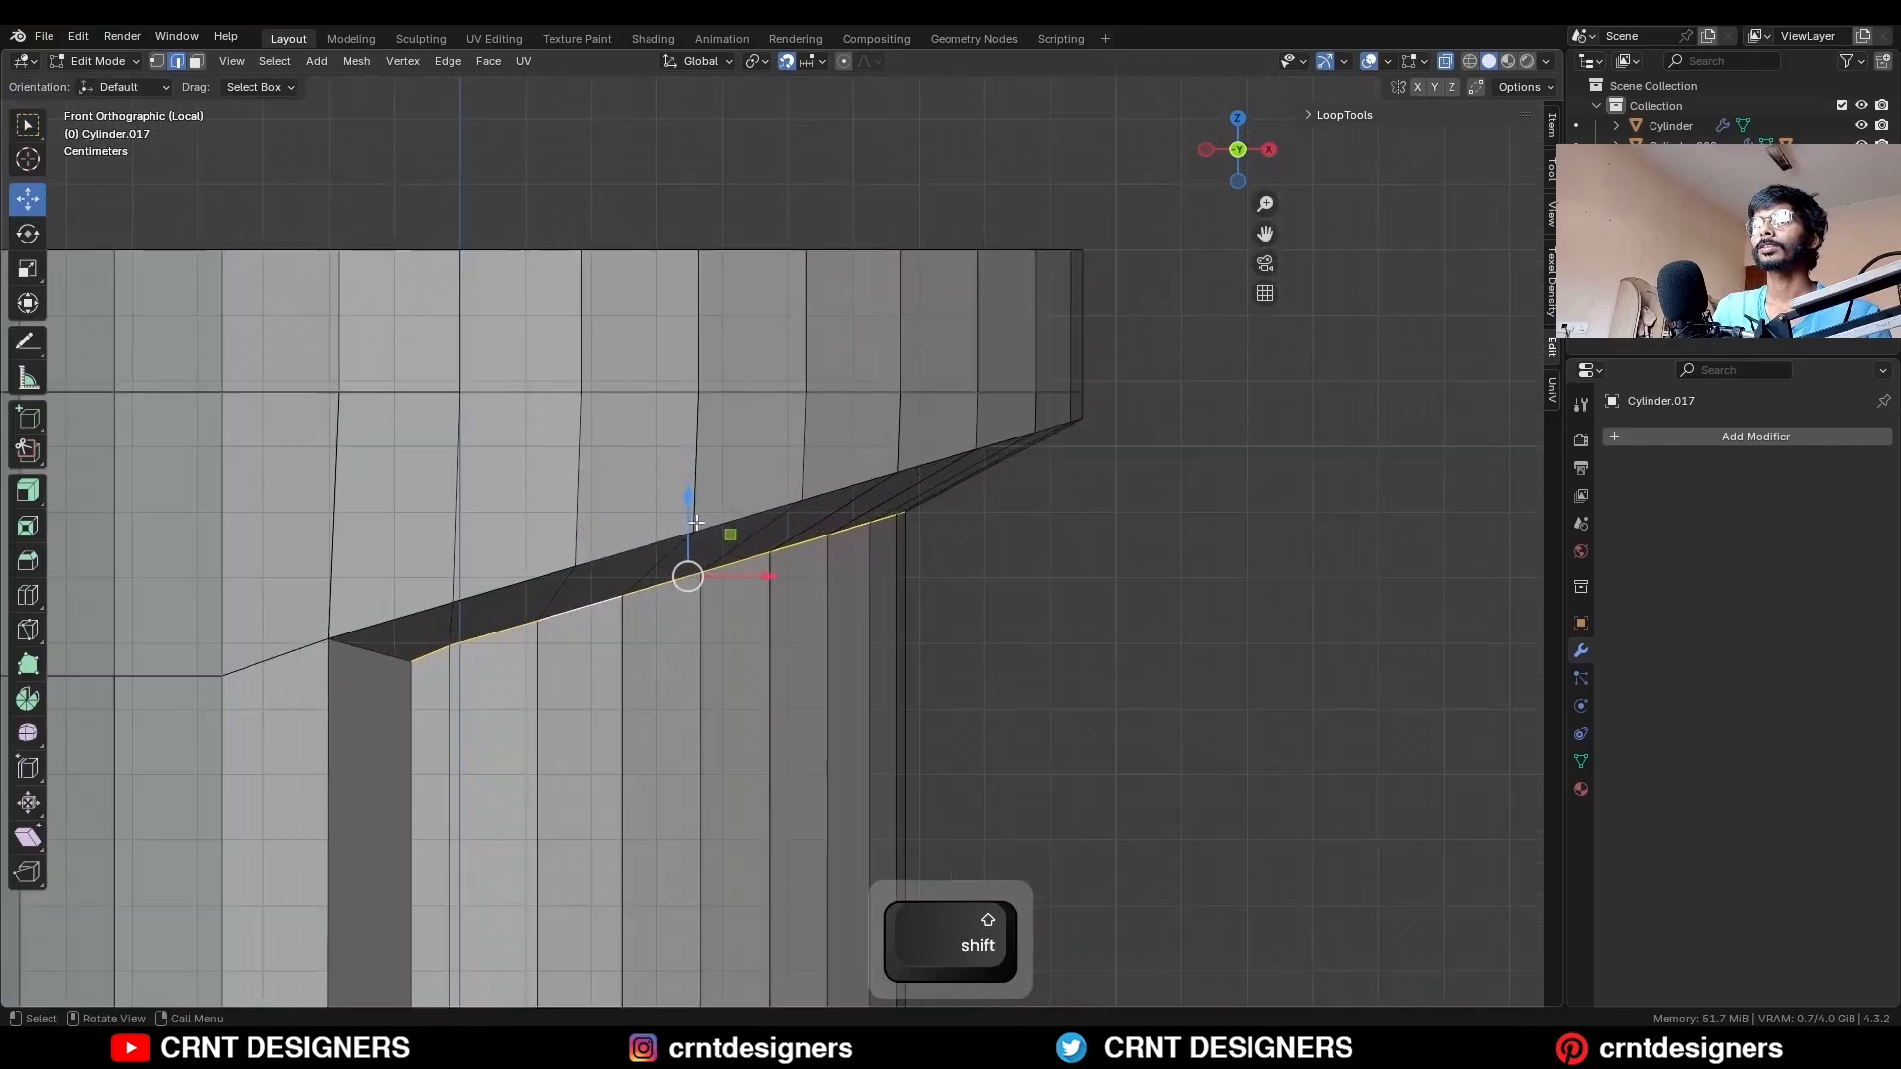
pyautogui.moveTo(699, 510); pyautogui.dragTo(713, 440)
pyautogui.press('1')
pyautogui.scroll(2, 544, 564)
pyautogui.hotkey('alt', 'z')
pyautogui.click(489, 557)
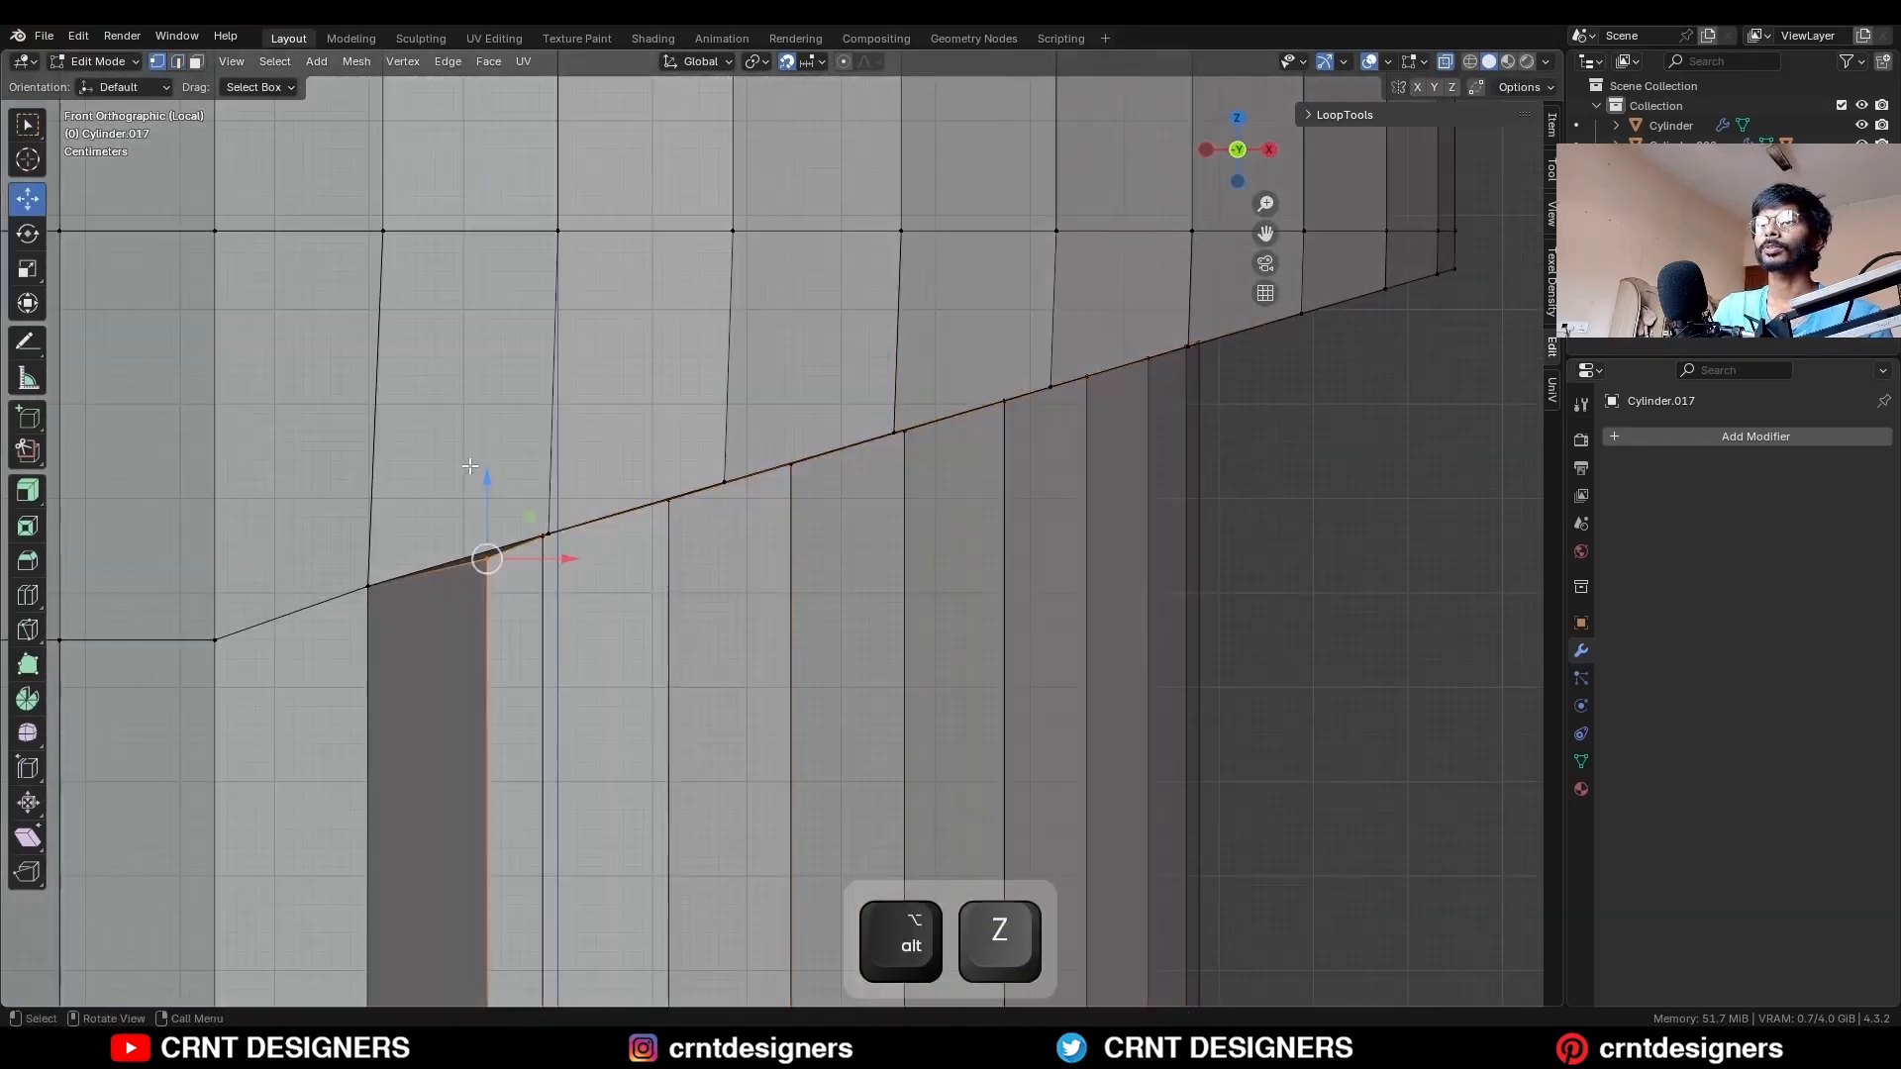
pyautogui.moveTo(488, 479); pyautogui.dragTo(489, 471)
# Edge-slide the horizontal edges beside the cutout to sit roughly level with its upper corner.
pyautogui.scroll(-6, 1303, 551)
pyautogui.keyDown('alt'); pyautogui.click(617, 487); pyautogui.keyUp('alt')
pyautogui.hotkey('alt', 'z')
pyautogui.keyDown('ctrl'); pyautogui.moveTo(711, 402); pyautogui.dragTo(668, 505); pyautogui.keyUp('ctrl')
pyautogui.hotkey('alt', 'z')
pyautogui.press('g')
pyautogui.press('g')
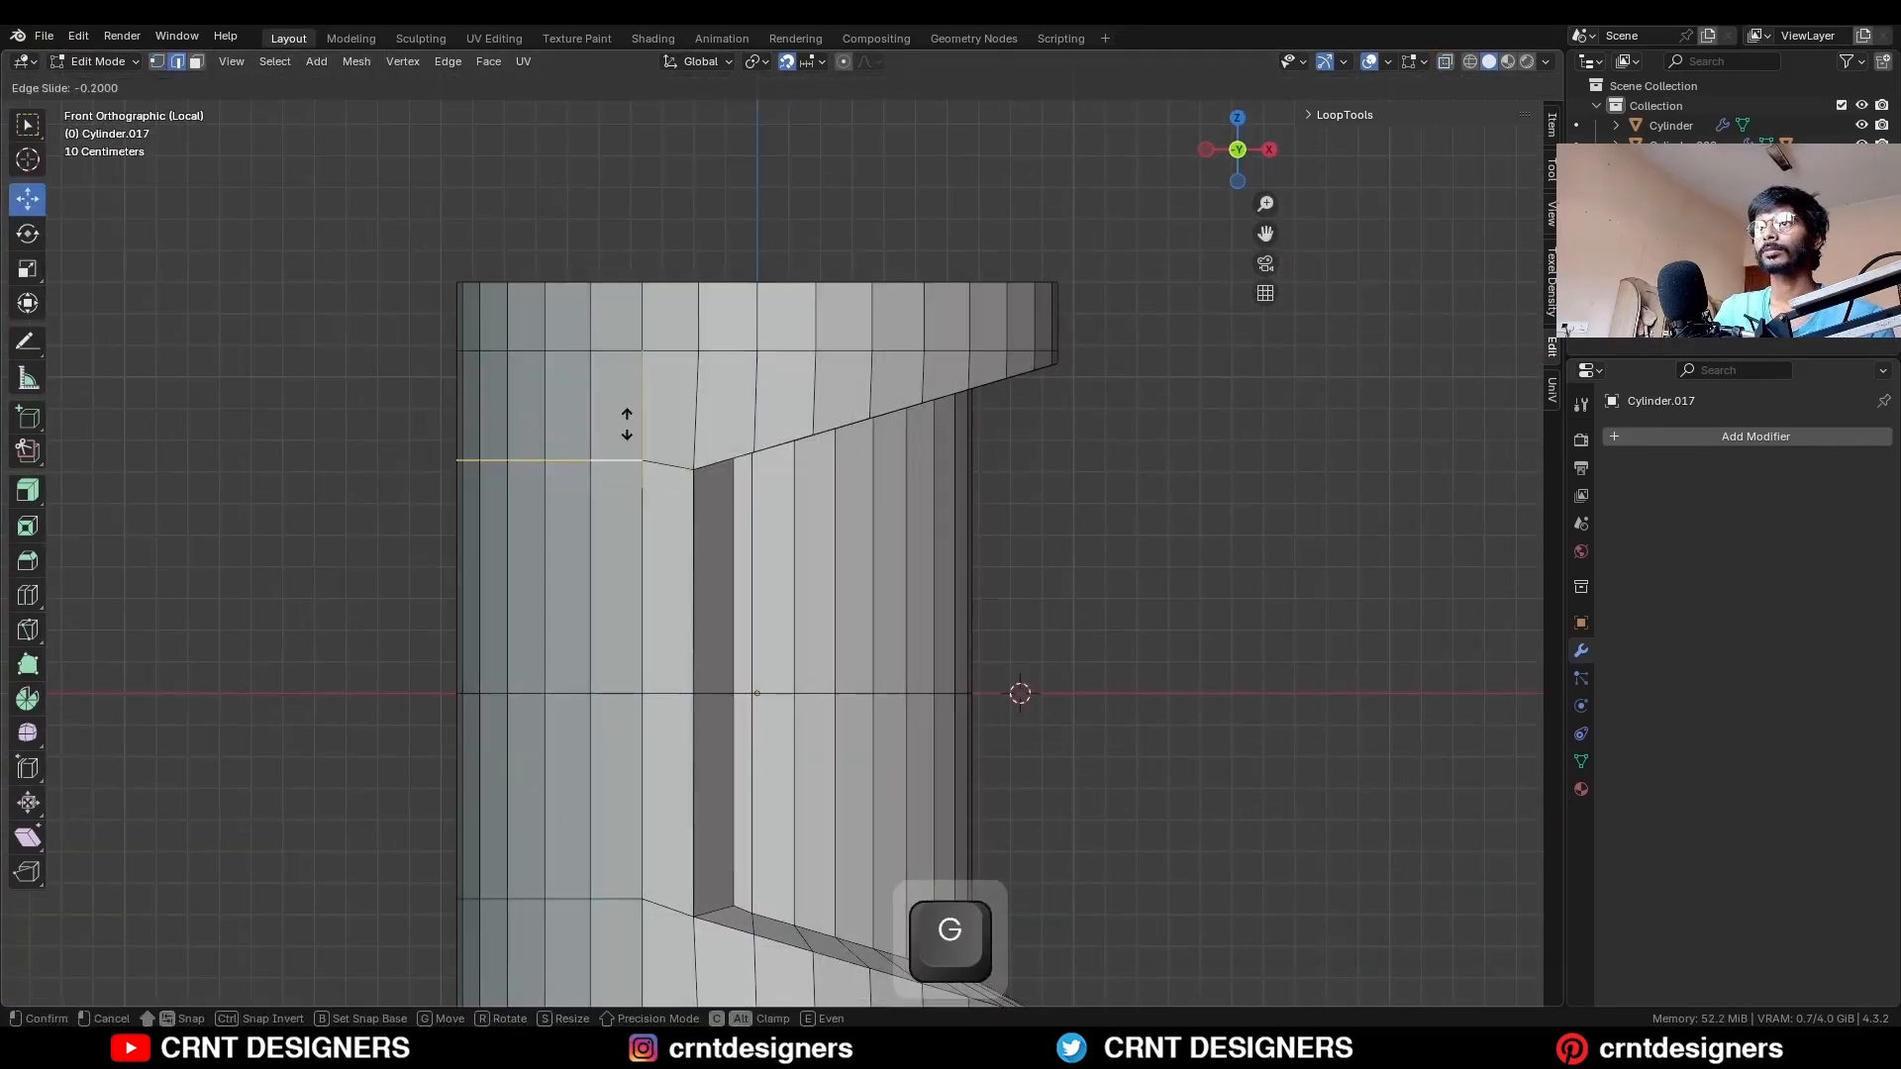
pyautogui.click(637, 403)
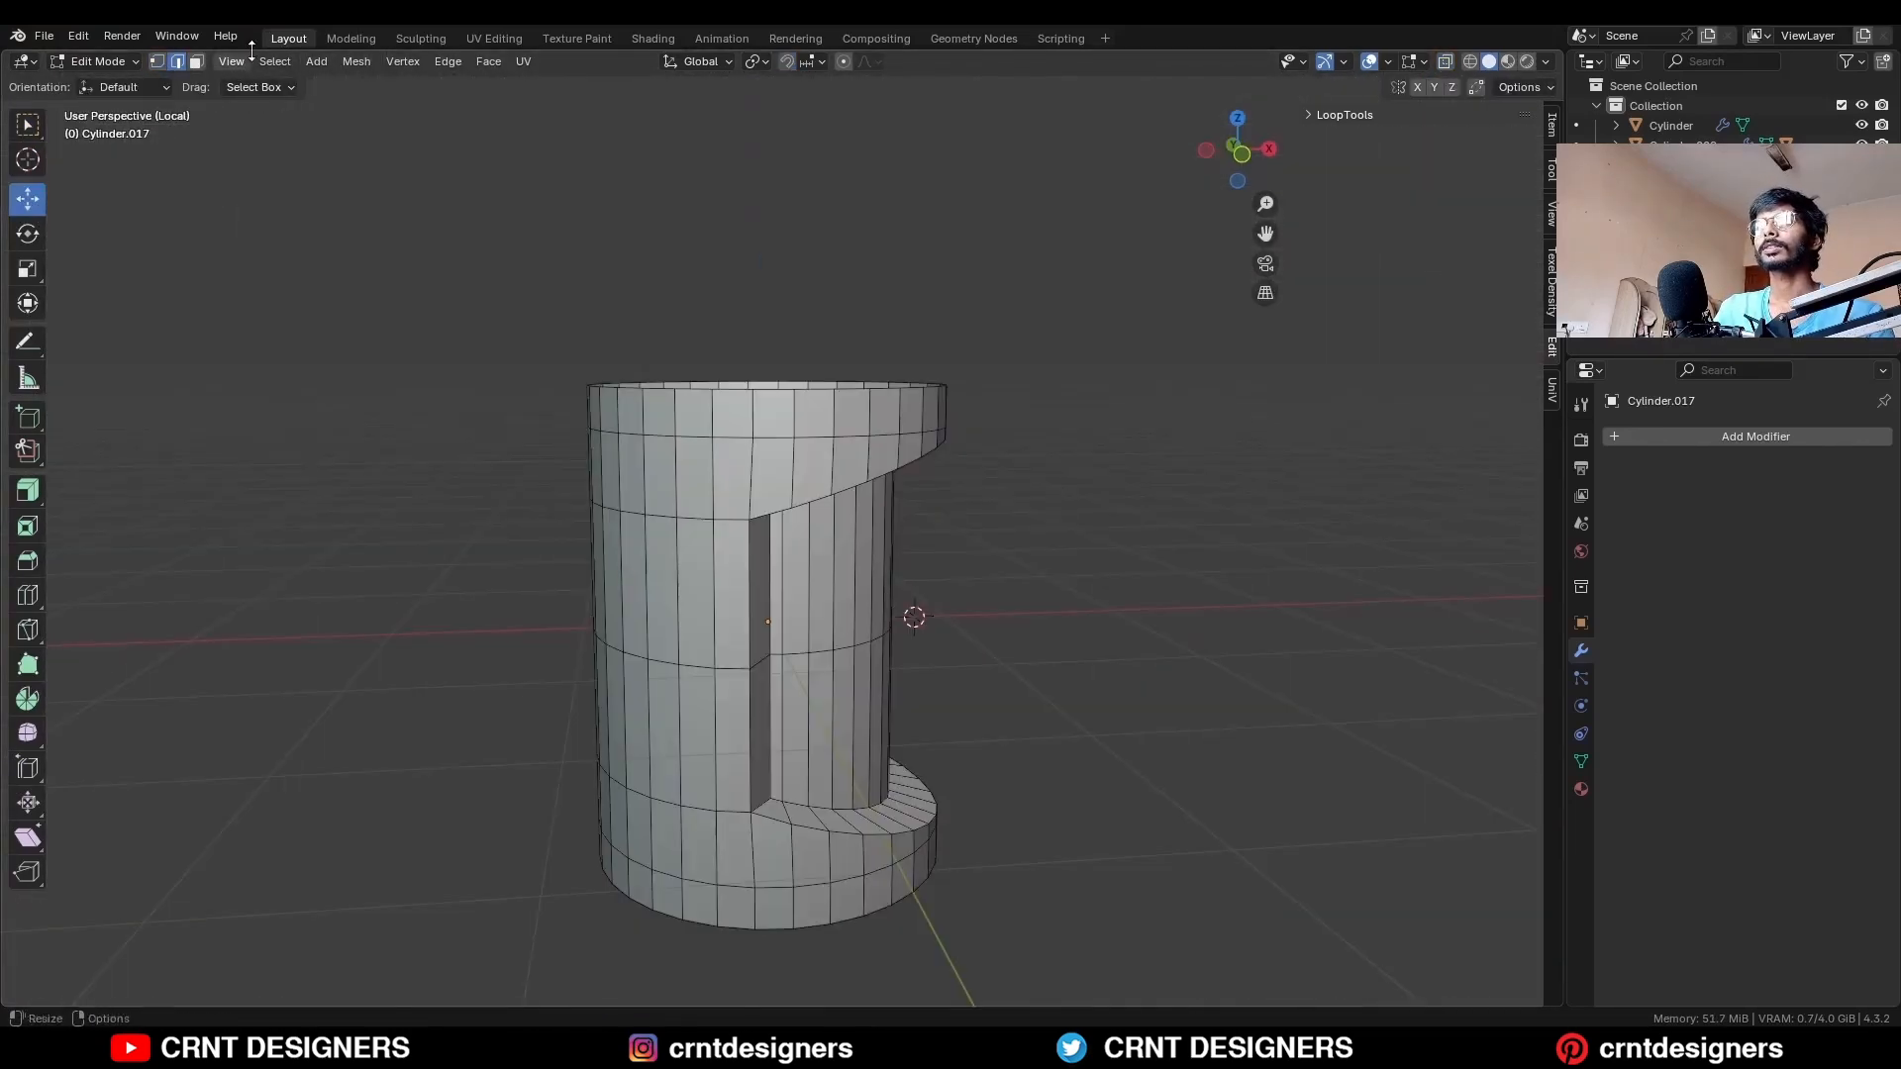
# Bevel the cutout's sharp edges and the loops running out from its upper corner with two segments and about 0.03 m width.
pyautogui.click(275, 61)
pyautogui.click(346, 398)
pyautogui.moveTo(752, 555)
pyautogui.mouseDown(button='middle')
pyautogui.moveTo(730, 515)
pyautogui.moveTo(679, 543)
pyautogui.moveTo(751, 548)
pyautogui.mouseUp(button='middle')
pyautogui.keyDown('alt'); pyautogui.keyDown('shift'); pyautogui.click(693, 462); pyautogui.keyUp('shift'); pyautogui.keyUp('alt')
pyautogui.keyDown('alt'); pyautogui.keyDown('shift'); pyautogui.click(656, 495); pyautogui.keyUp('shift'); pyautogui.keyUp('alt')
pyautogui.hotkey('ctrl', 'b')
pyautogui.click(1010, 441)
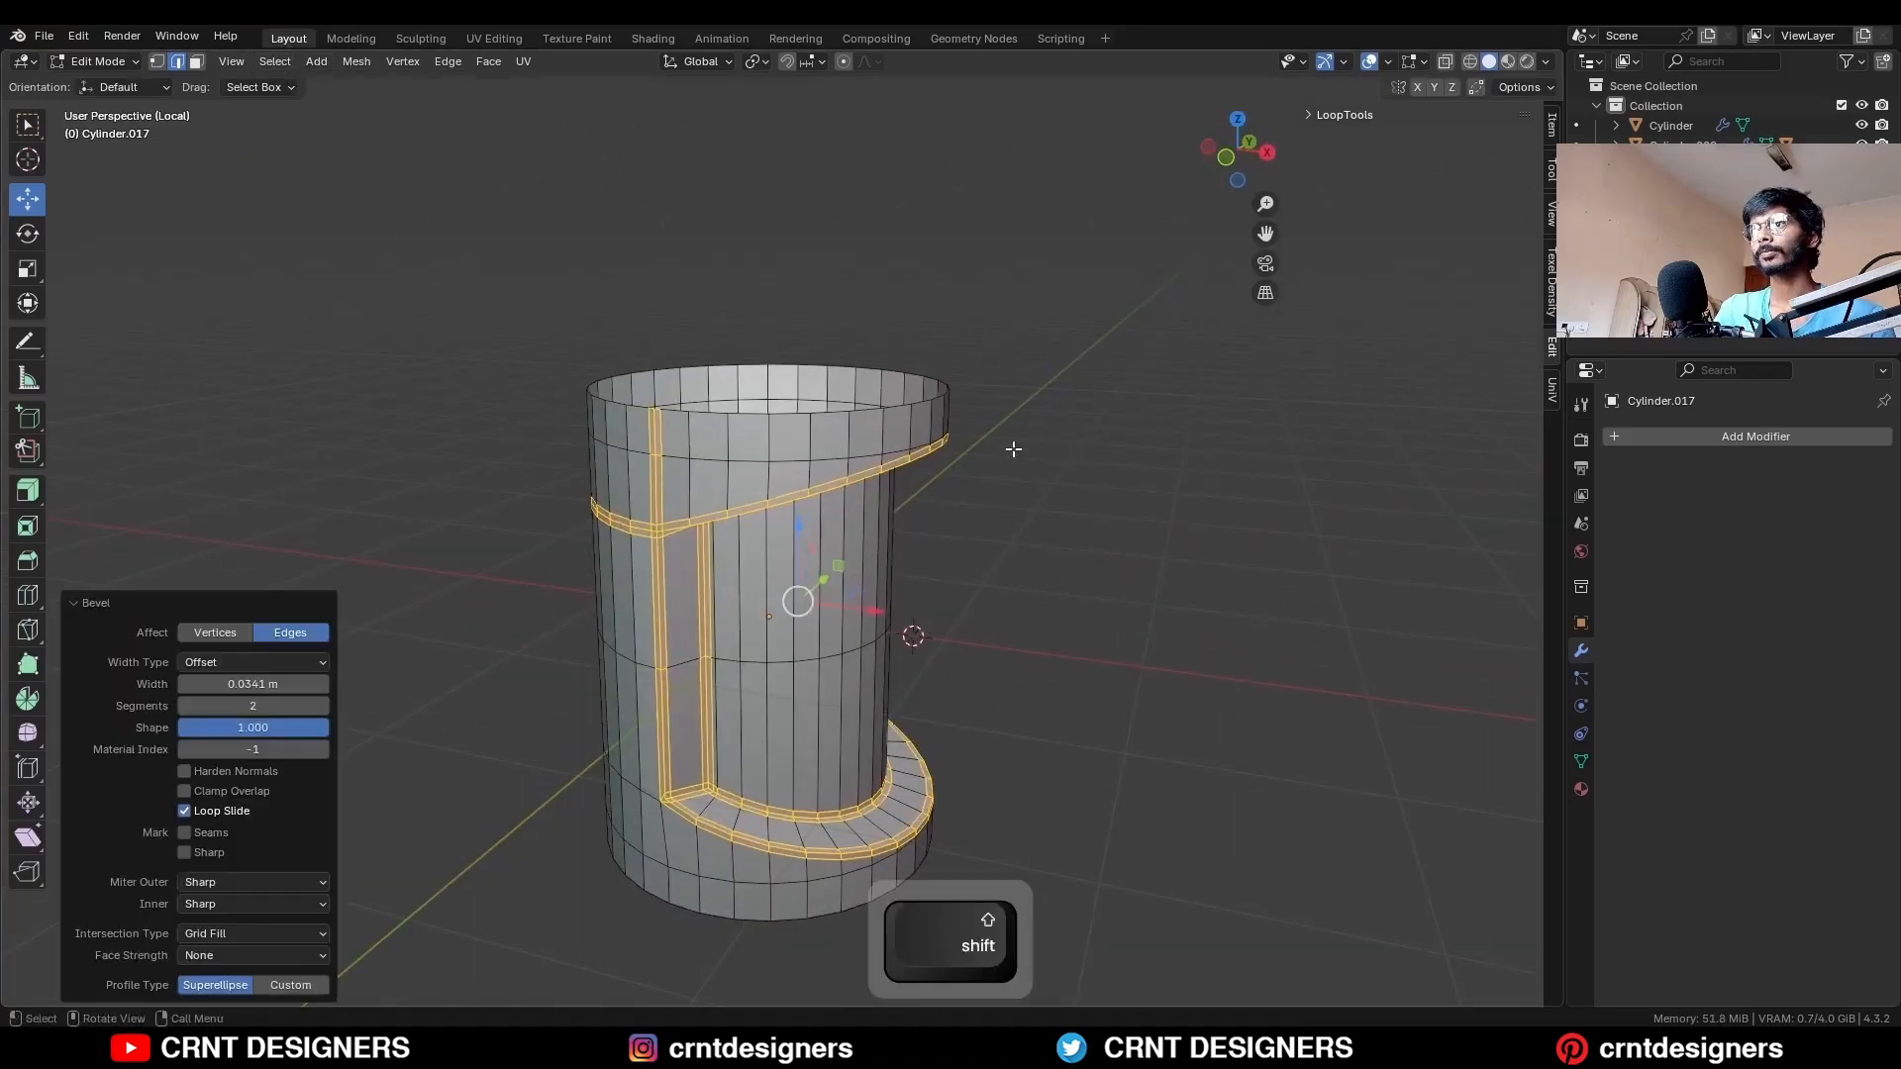
pyautogui.click(205, 683)
pyautogui.hotkey('alt', 'a')
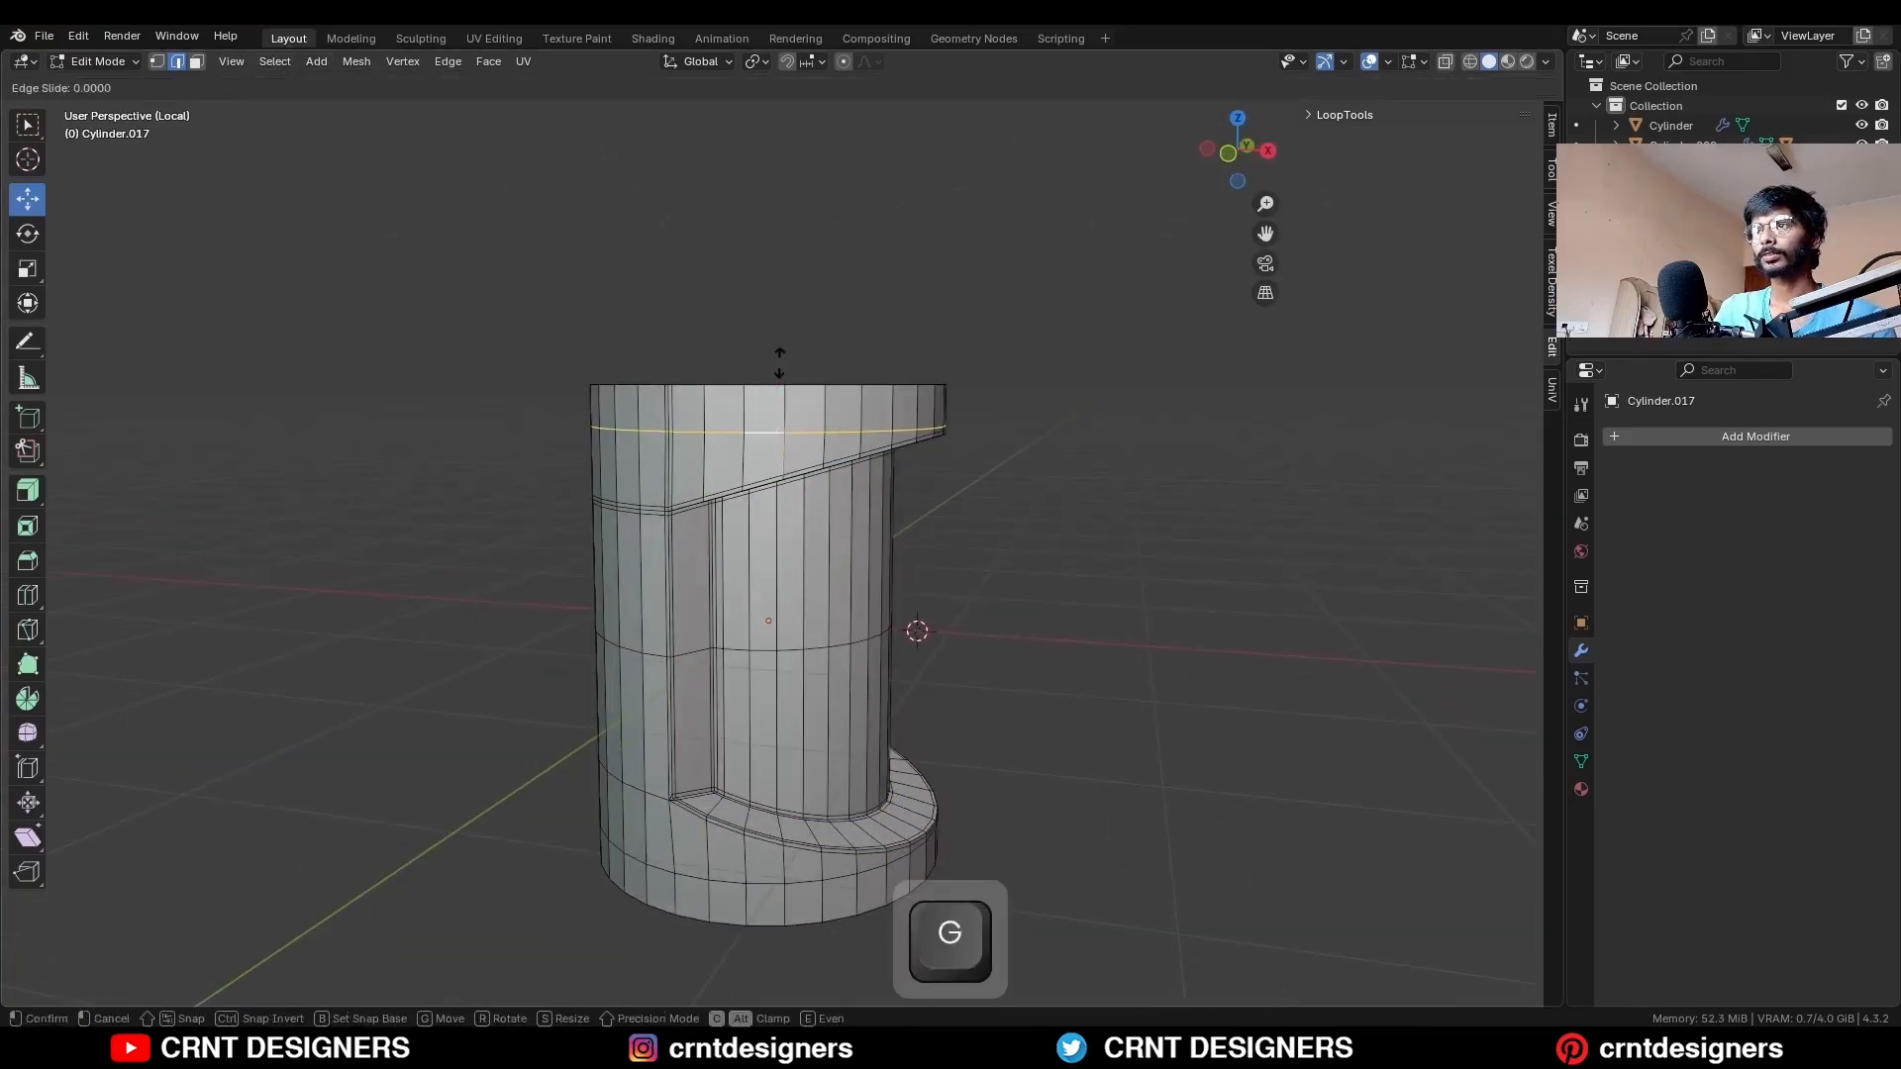
# Add a horizontal loop cut midway across the upper band and knife a diagonal from it to the cutout's upper corner.
pyautogui.scroll(4, 773, 357)
pyautogui.hotkey('ctrl', 'r')
pyautogui.click(726, 394)
pyautogui.rightClick(725, 394)
pyautogui.scroll(1, 758, 394)
pyautogui.moveTo(726, 394)
pyautogui.mouseDown(button='middle')
pyautogui.moveTo(758, 394)
pyautogui.moveTo(718, 401)
pyautogui.mouseUp(button='middle')
pyautogui.press('1')
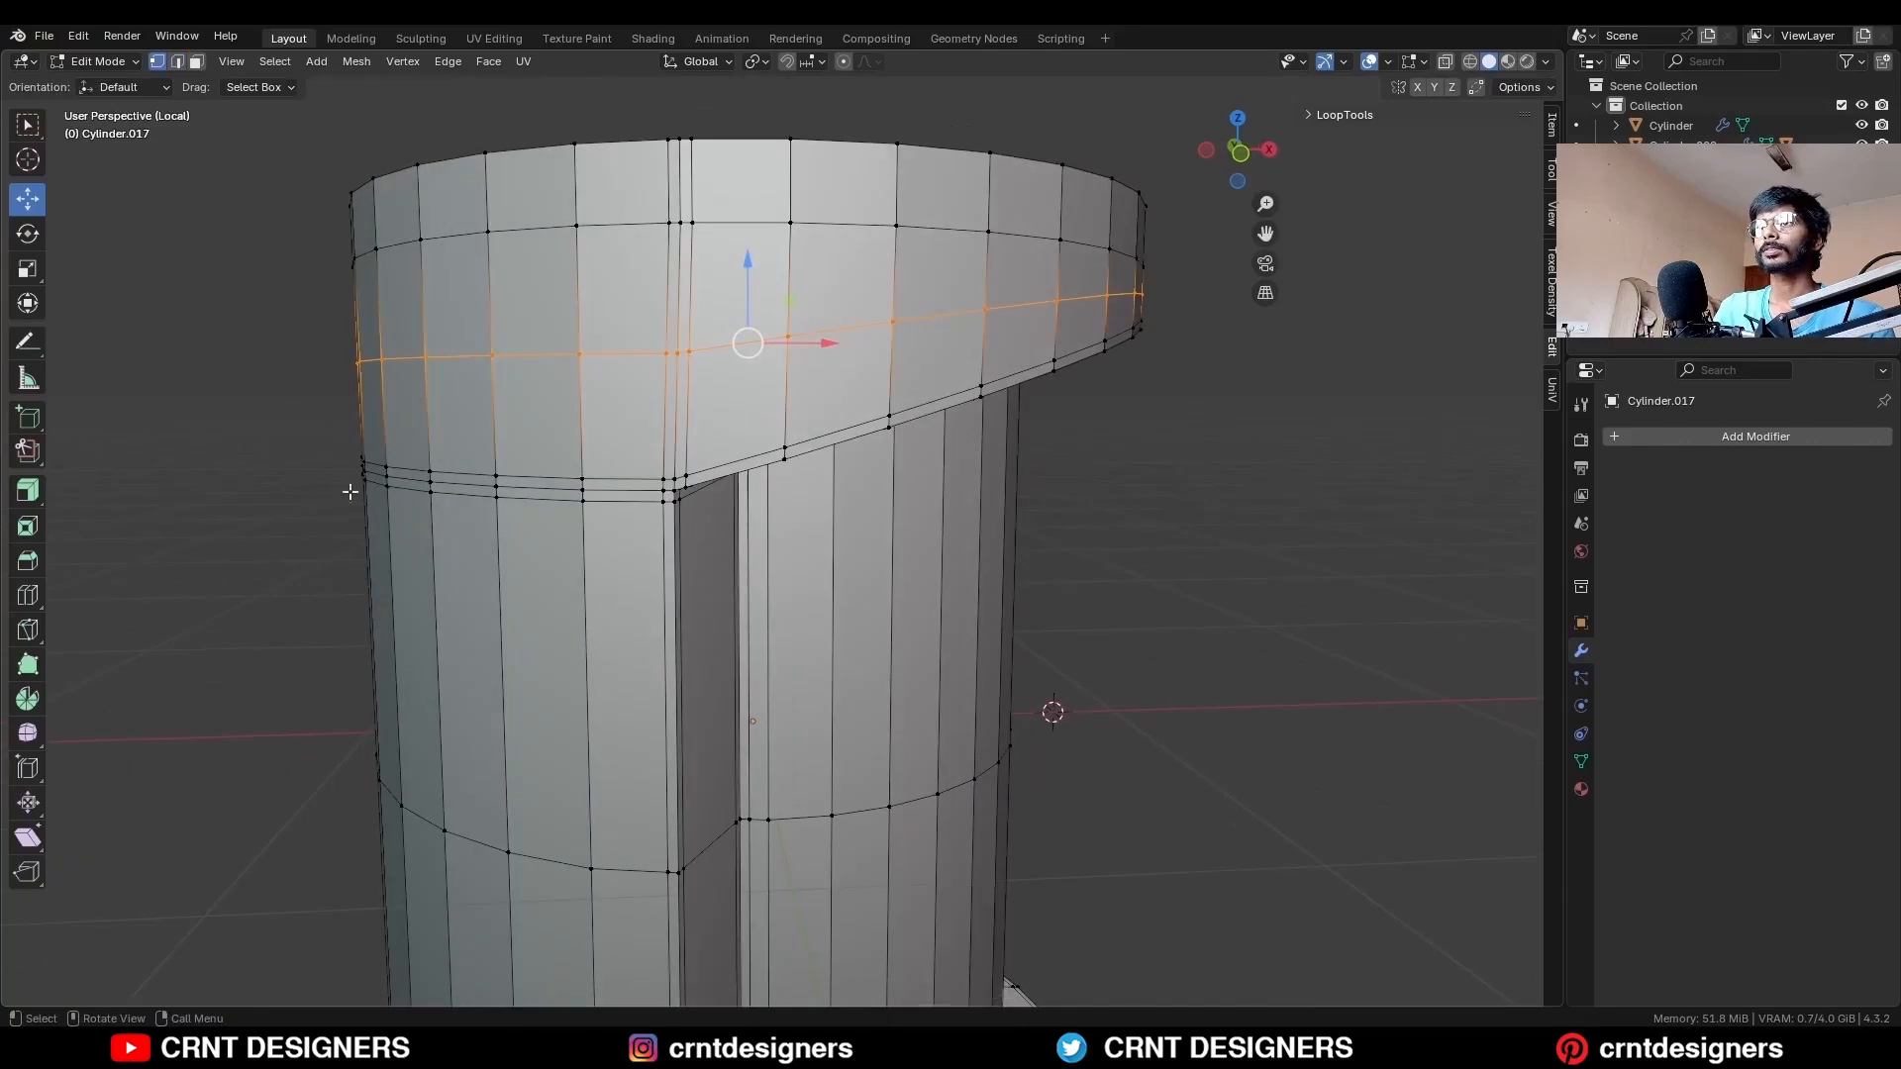
pyautogui.press('Return')
# Add two centred horizontal loop cuts around the cylinder below the cutout's upper corner.
pyautogui.moveTo(634, 515); pyautogui.dragTo(685, 505, button='middle')
pyautogui.hotkey('ctrl', 'r')
pyautogui.click(685, 505)
pyautogui.rightClick(685, 505)
pyautogui.hotkey('ctrl', 'r')
pyautogui.click(698, 535)
pyautogui.rightClick(698, 535)
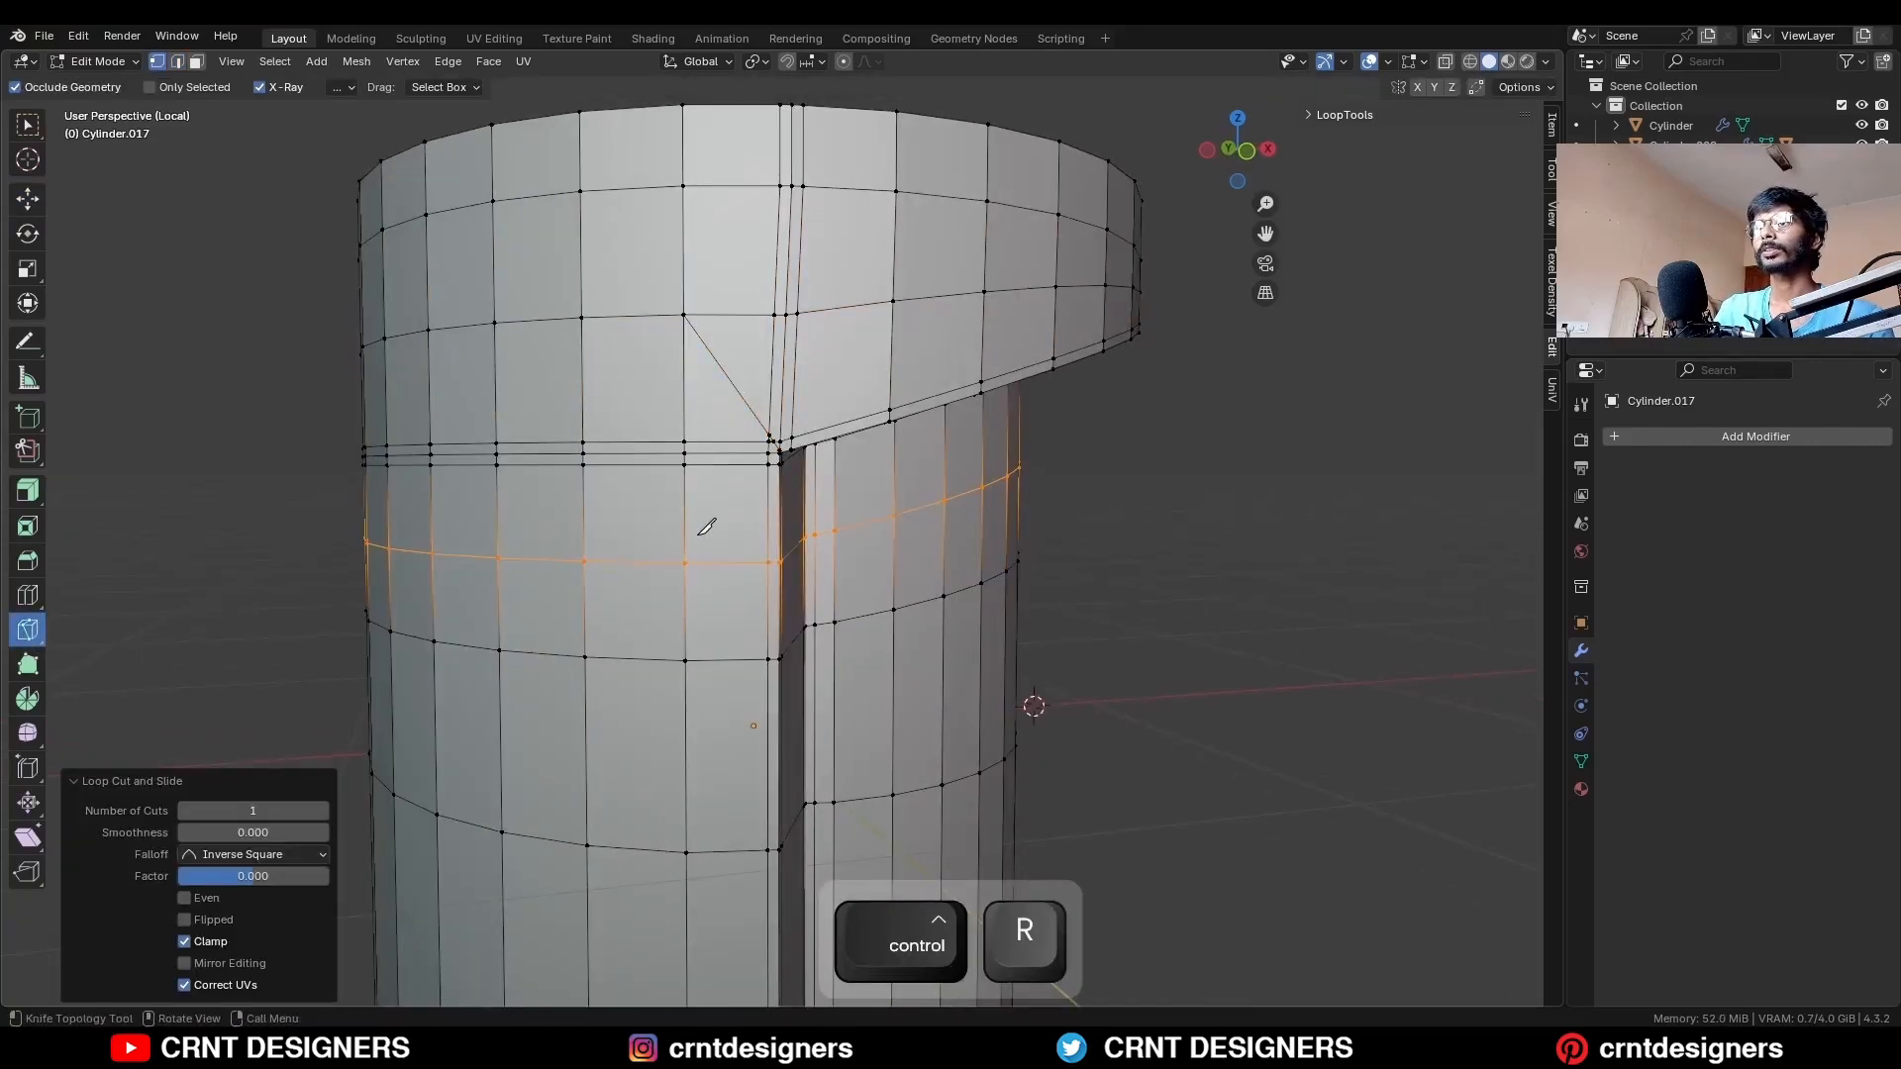
# Knife two more diagonals from the cutout's upper corner, one to the loop below and one across the upper band.
pyautogui.press('Return')
pyautogui.scroll(3, 772, 460)
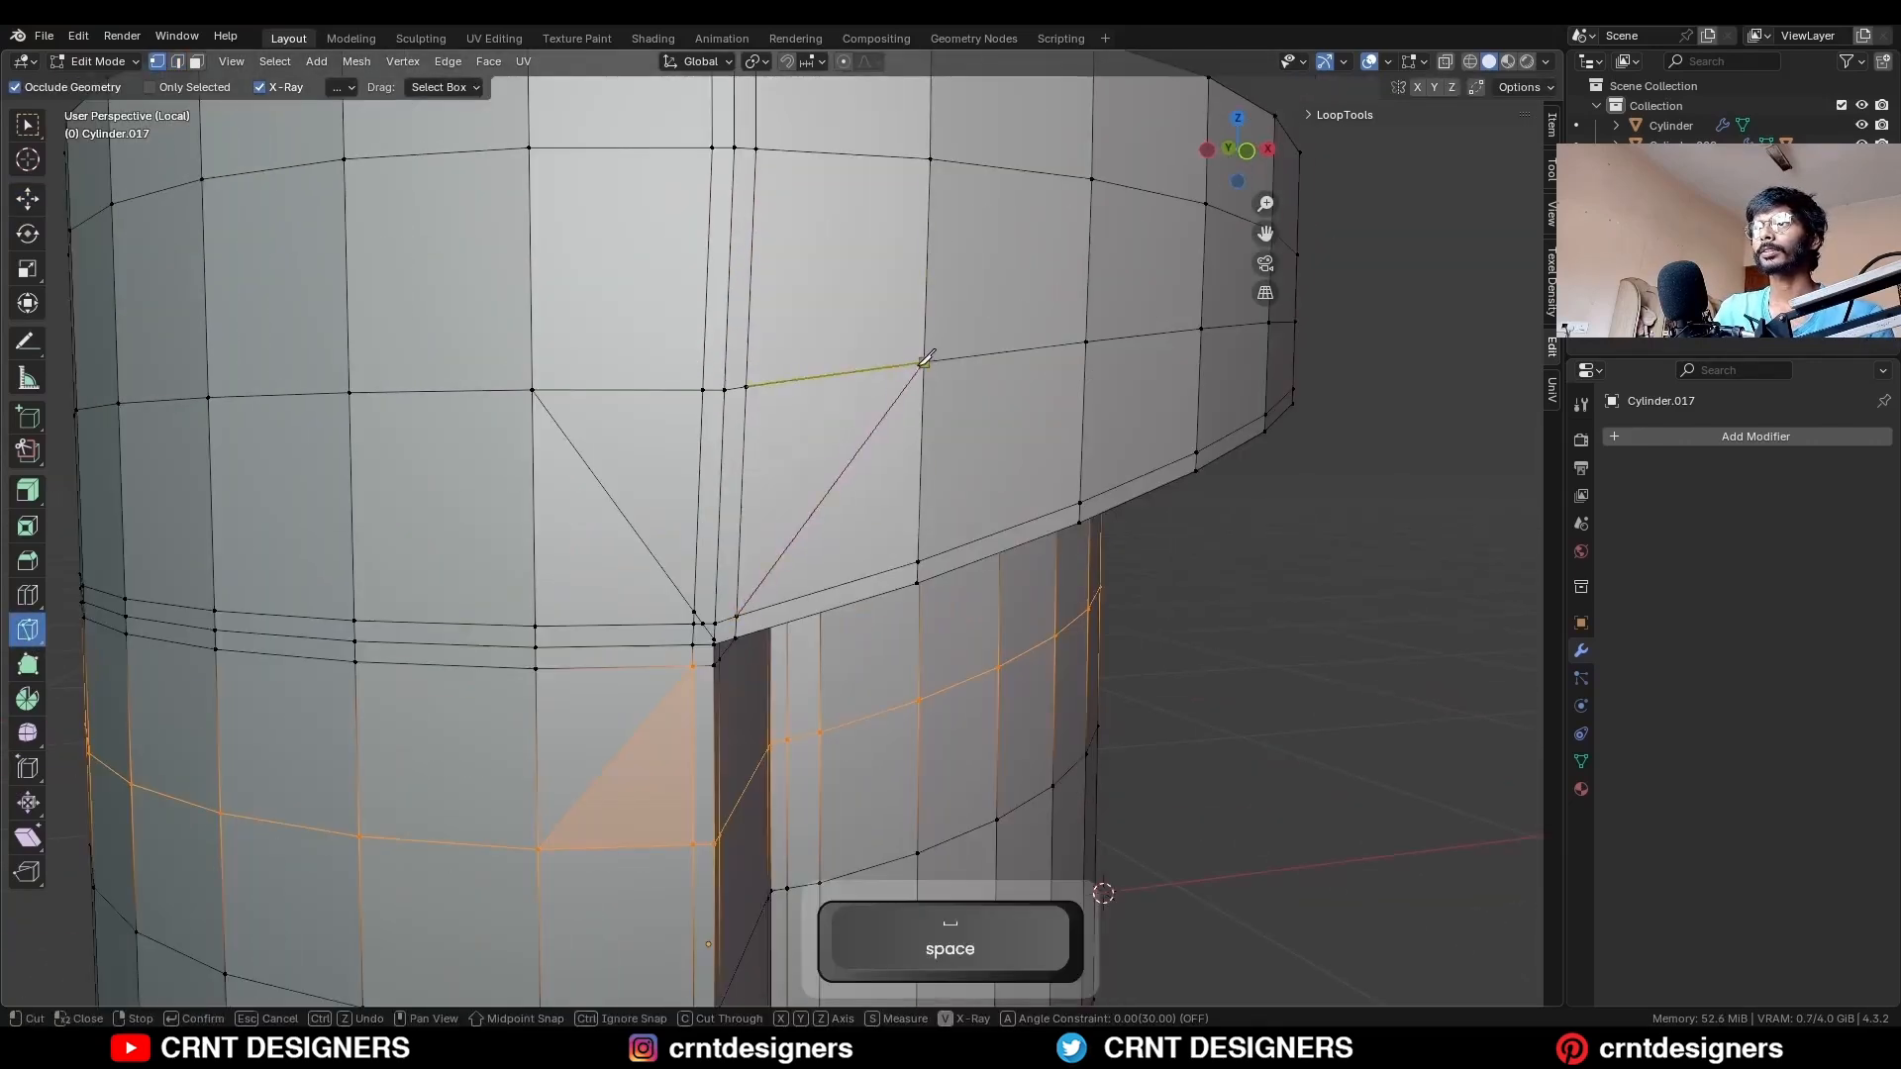
pyautogui.press('space')
pyautogui.moveTo(926, 358); pyautogui.dragTo(690, 433, button='middle')
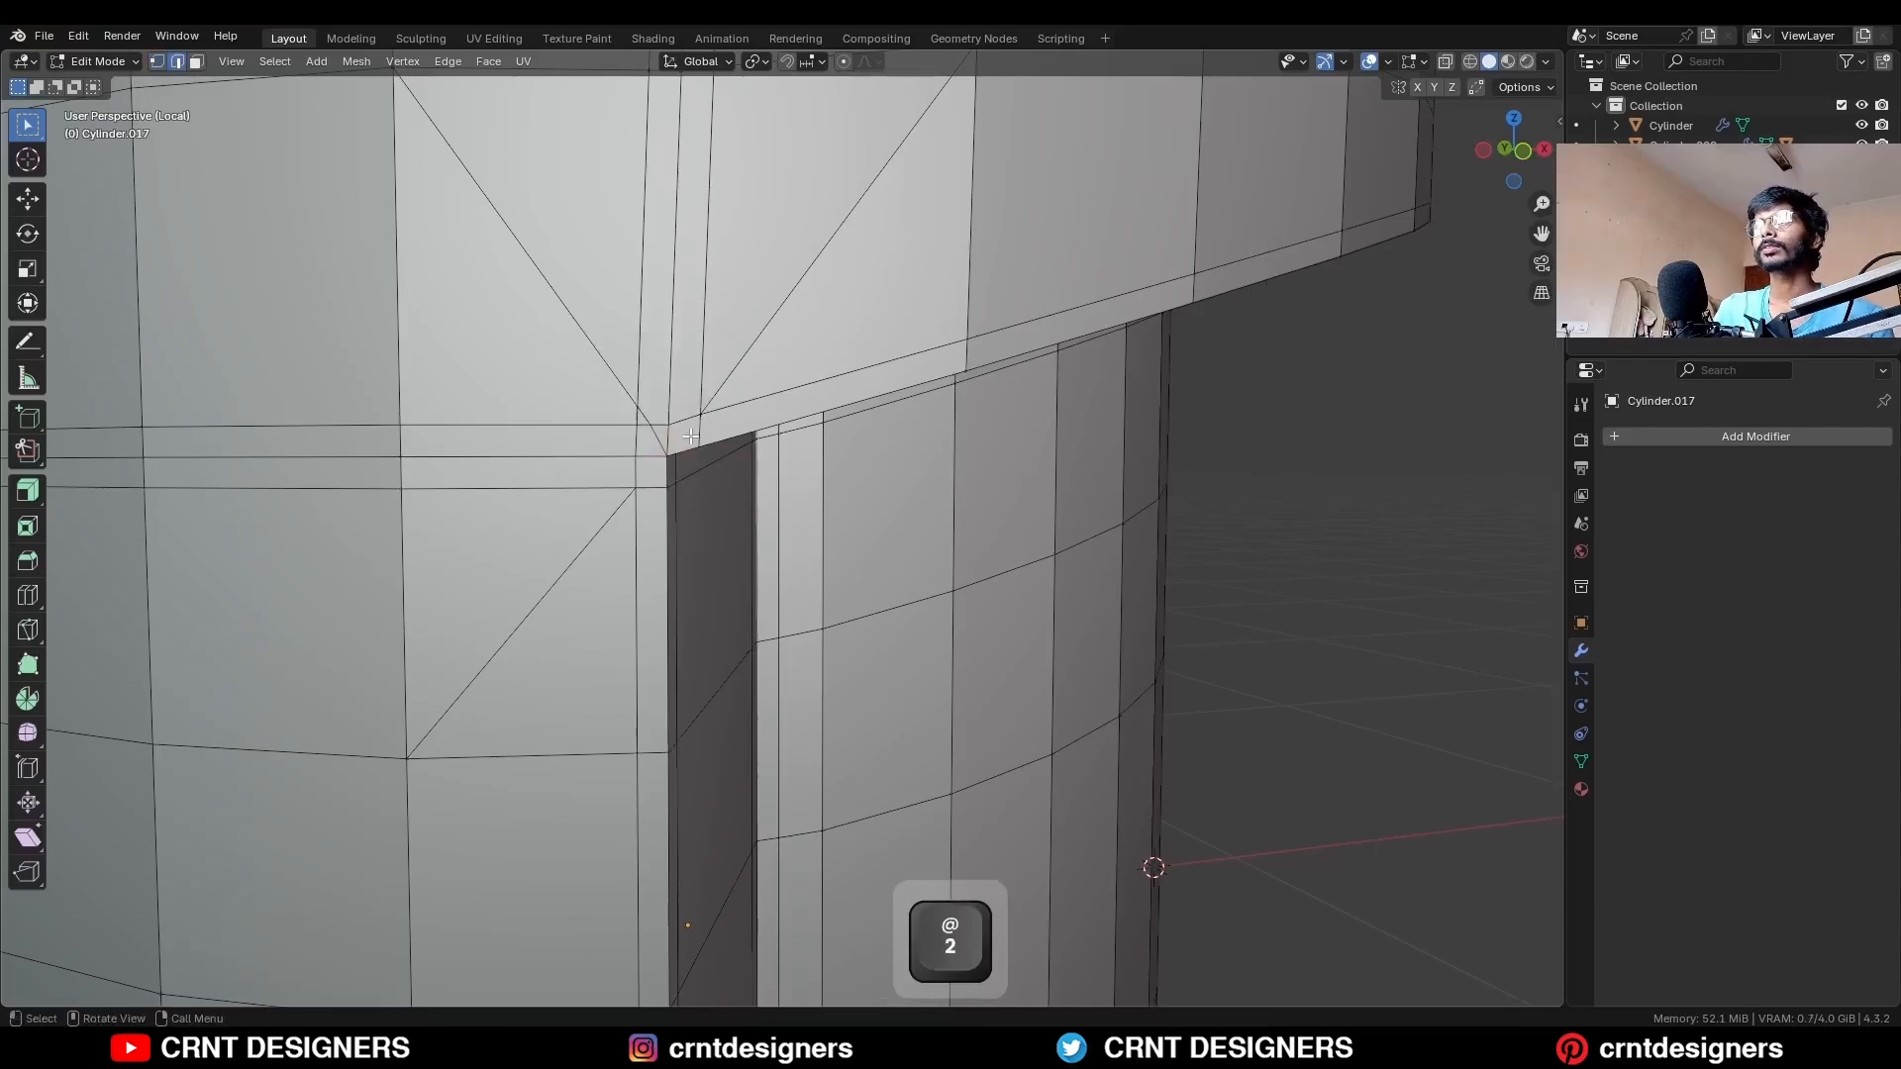
# Dissolve the redundant vertical and horizontal bevel edges running out from the cutout's upper corner.
pyautogui.click(670, 422)
pyautogui.scroll(-7, 670, 422)
pyautogui.moveTo(671, 423); pyautogui.dragTo(667, 465, button='middle')
pyautogui.keyDown('ctrl'); pyautogui.click(667, 466); pyautogui.keyUp('ctrl')
pyautogui.hotkey('ctrl', 'x')
pyautogui.scroll(6, 722, 484)
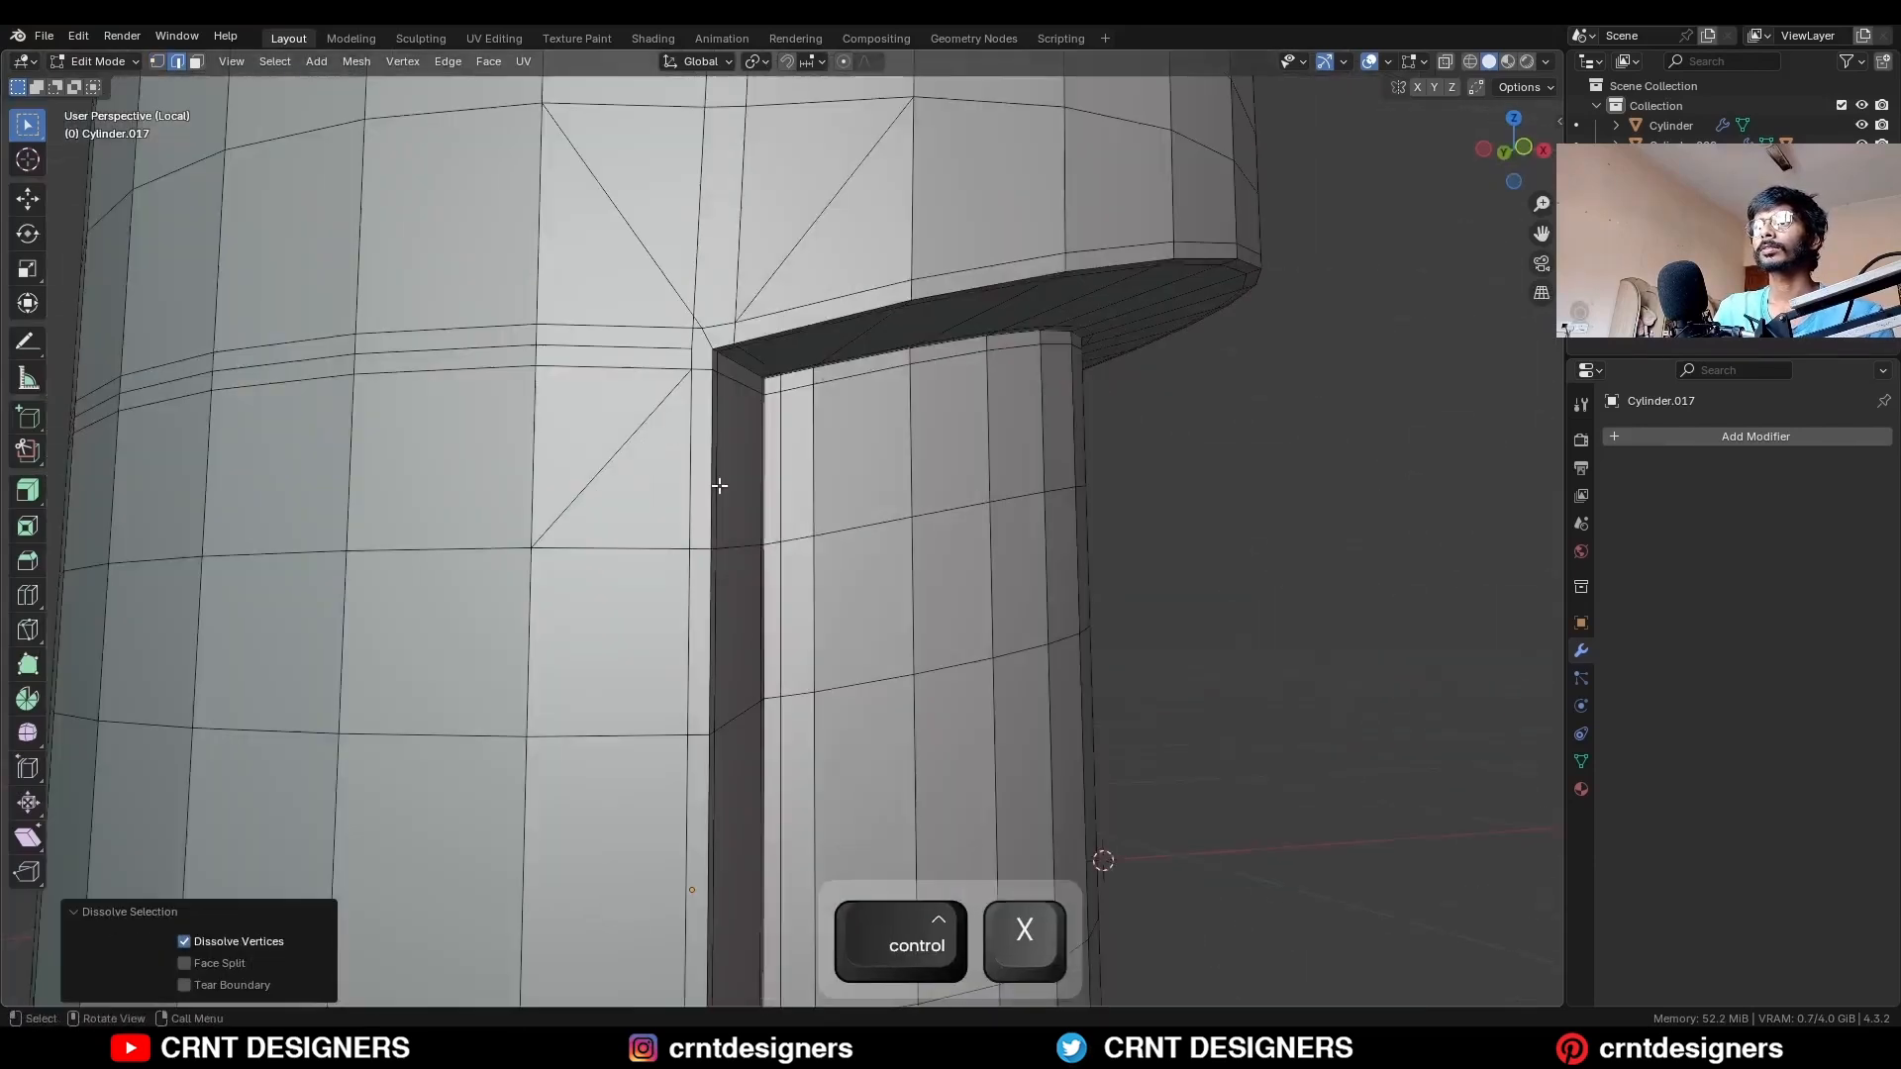
pyautogui.press('1')
pyautogui.moveTo(707, 495); pyautogui.dragTo(675, 465)
pyautogui.hotkey('ctrl', 'x')
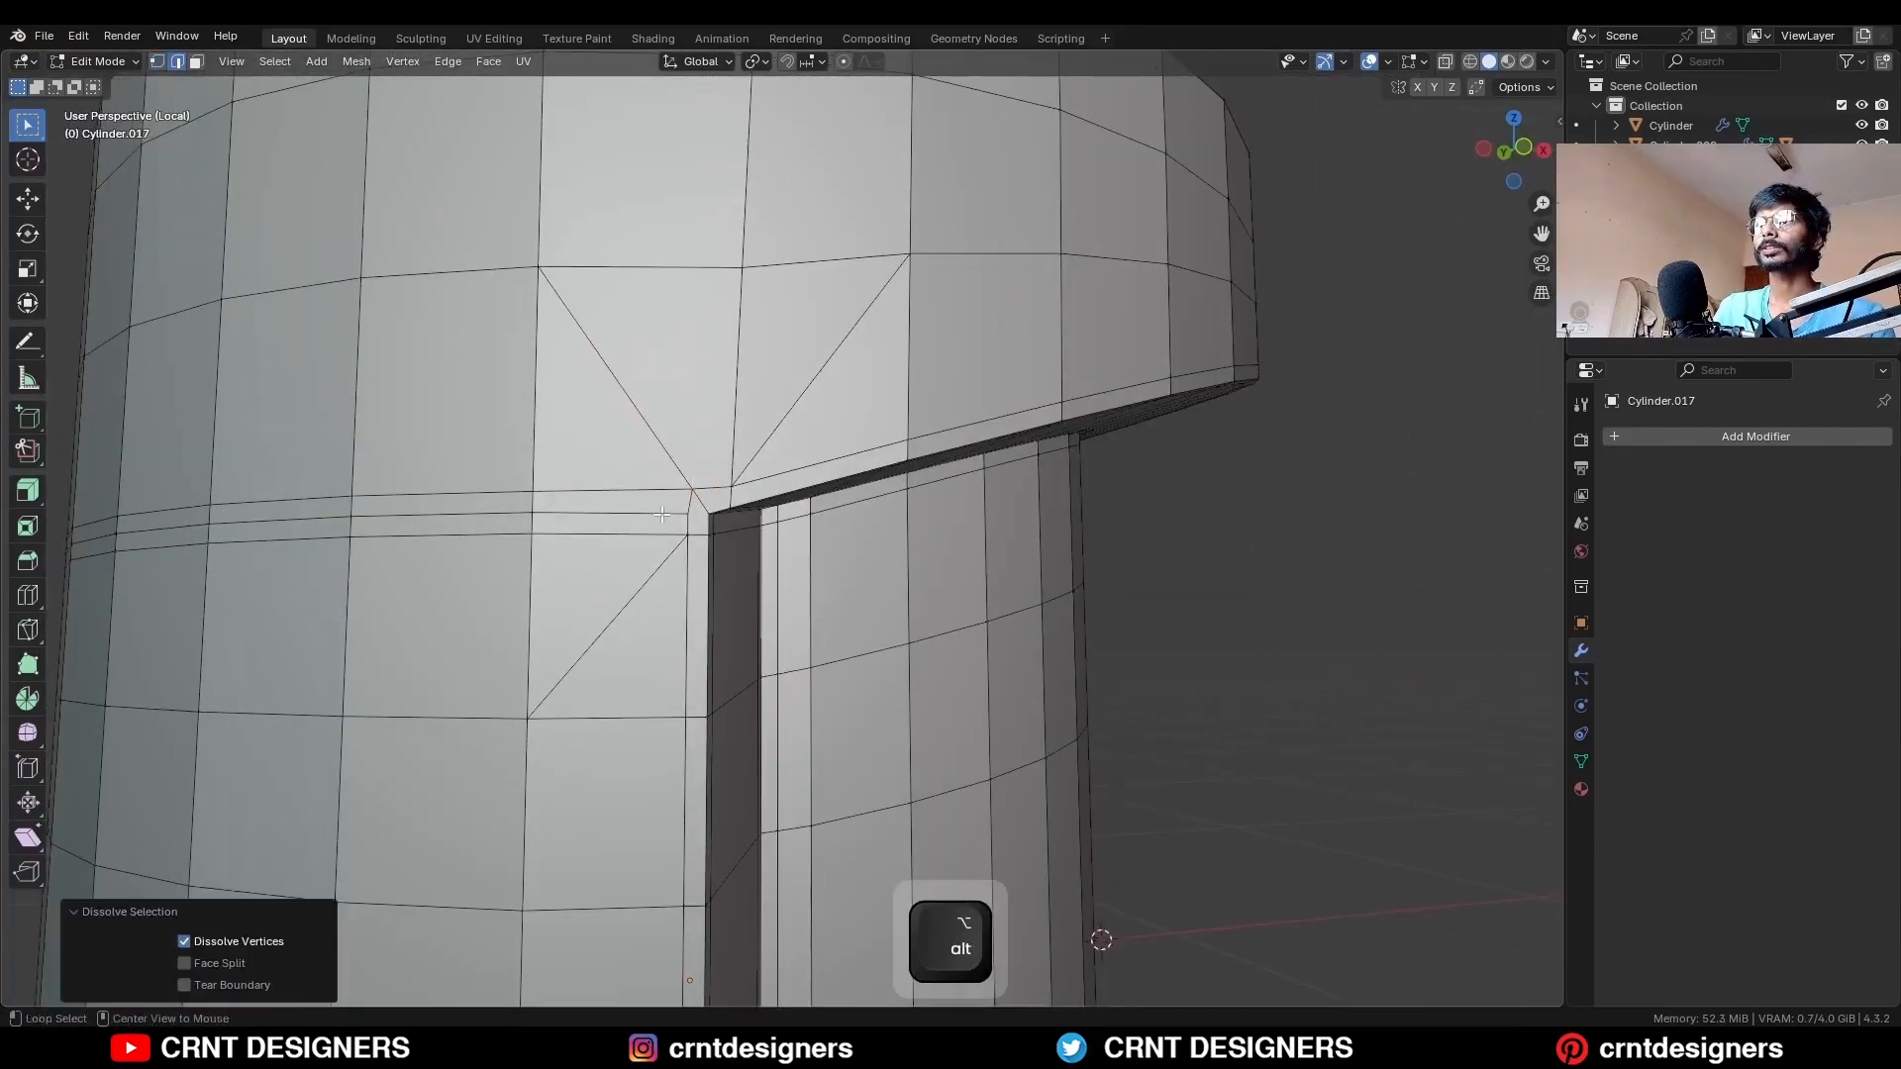
pyautogui.keyDown('alt'); pyautogui.click(649, 492); pyautogui.keyUp('alt')
pyautogui.hotkey('ctrl', 'x')
# Check the edge and face loop flow around the cutout's upper corner.
pyautogui.keyDown('alt'); pyautogui.click(736, 415); pyautogui.keyUp('alt')
pyautogui.scroll(-4, 735, 426)
pyautogui.moveTo(736, 426); pyautogui.dragTo(753, 604, button='middle')
pyautogui.scroll(1, 730, 545)
pyautogui.click(730, 551)
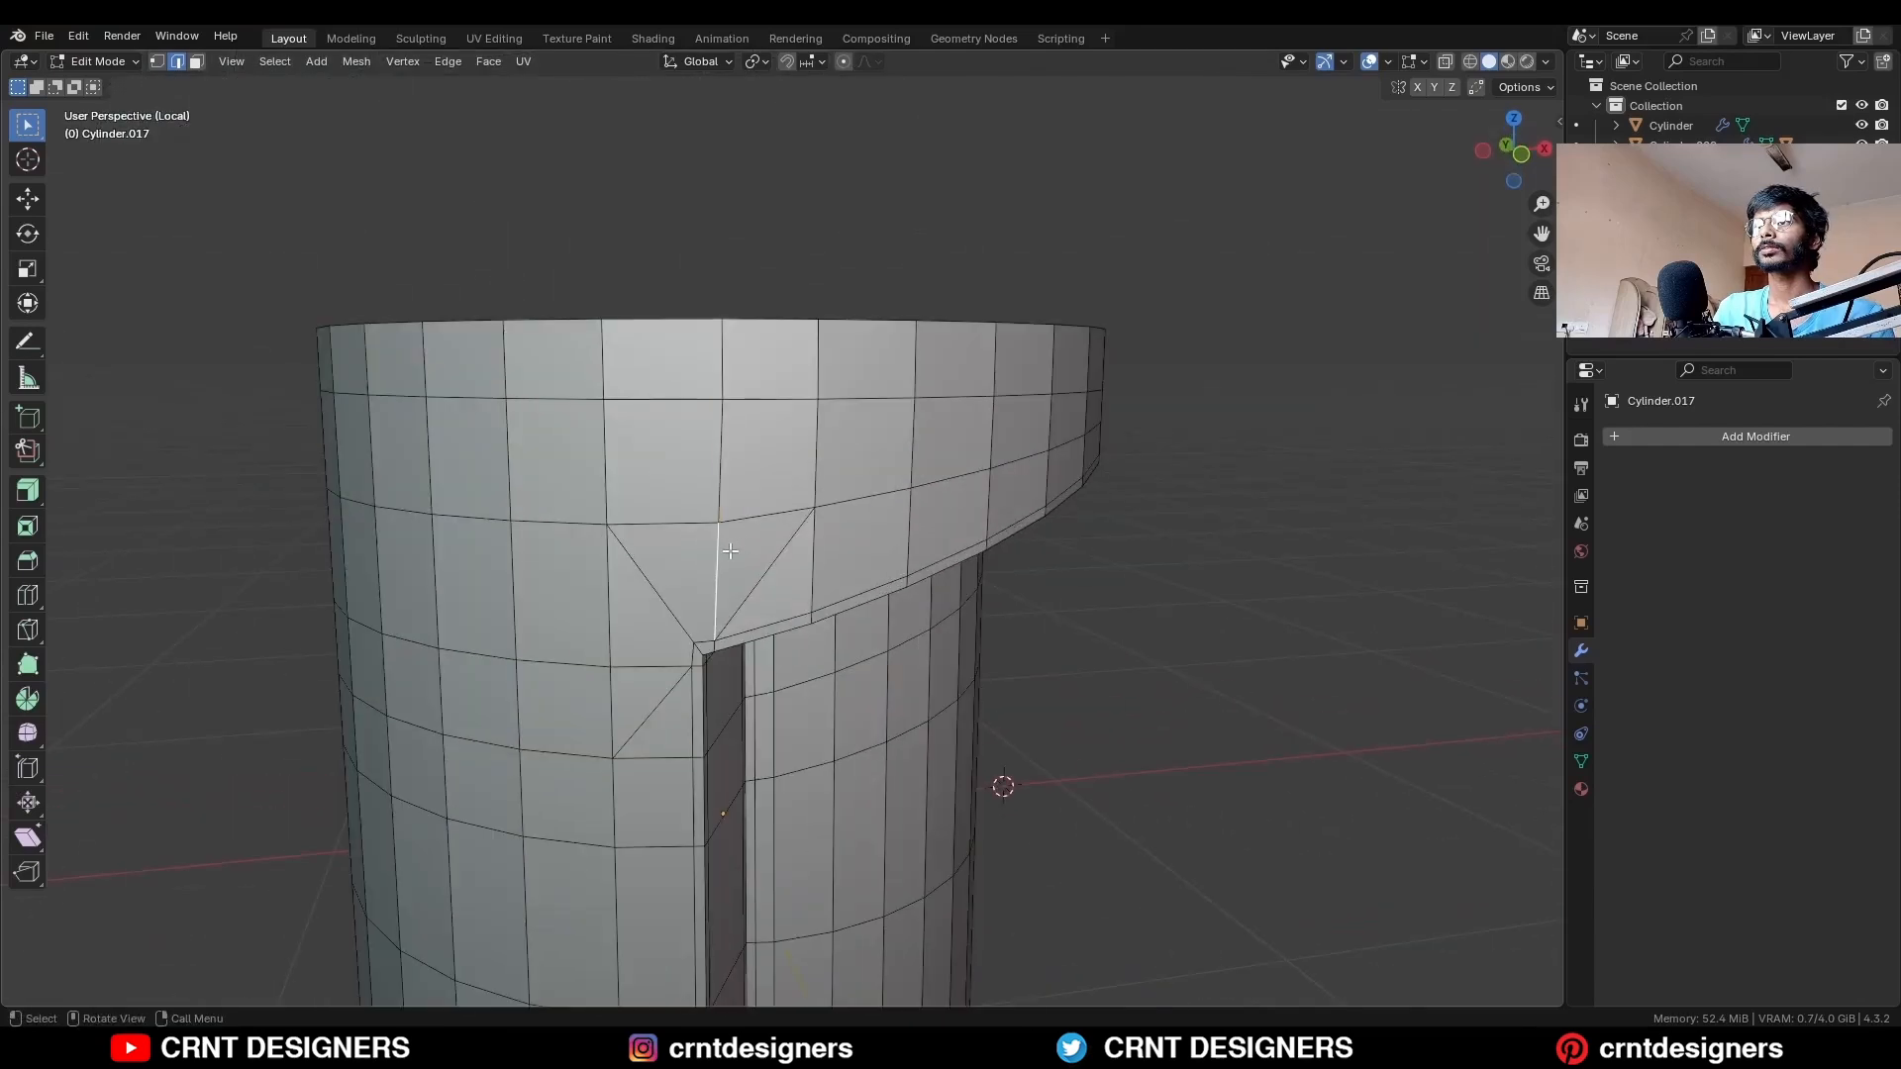
pyautogui.keyDown('alt'); pyautogui.click(765, 525); pyautogui.keyUp('alt')
pyautogui.press('3')
pyautogui.keyDown('alt'); pyautogui.click(757, 535); pyautogui.keyUp('alt')
# Symmetrize the whole mesh top to bottom and front to back to repeat the cleaned corner topology.
pyautogui.scroll(-3, 782, 572)
pyautogui.press('a')
pyautogui.click(355, 61)
pyautogui.click(449, 350)
pyautogui.moveTo(604, 307); pyautogui.dragTo(467, 295, button='middle')
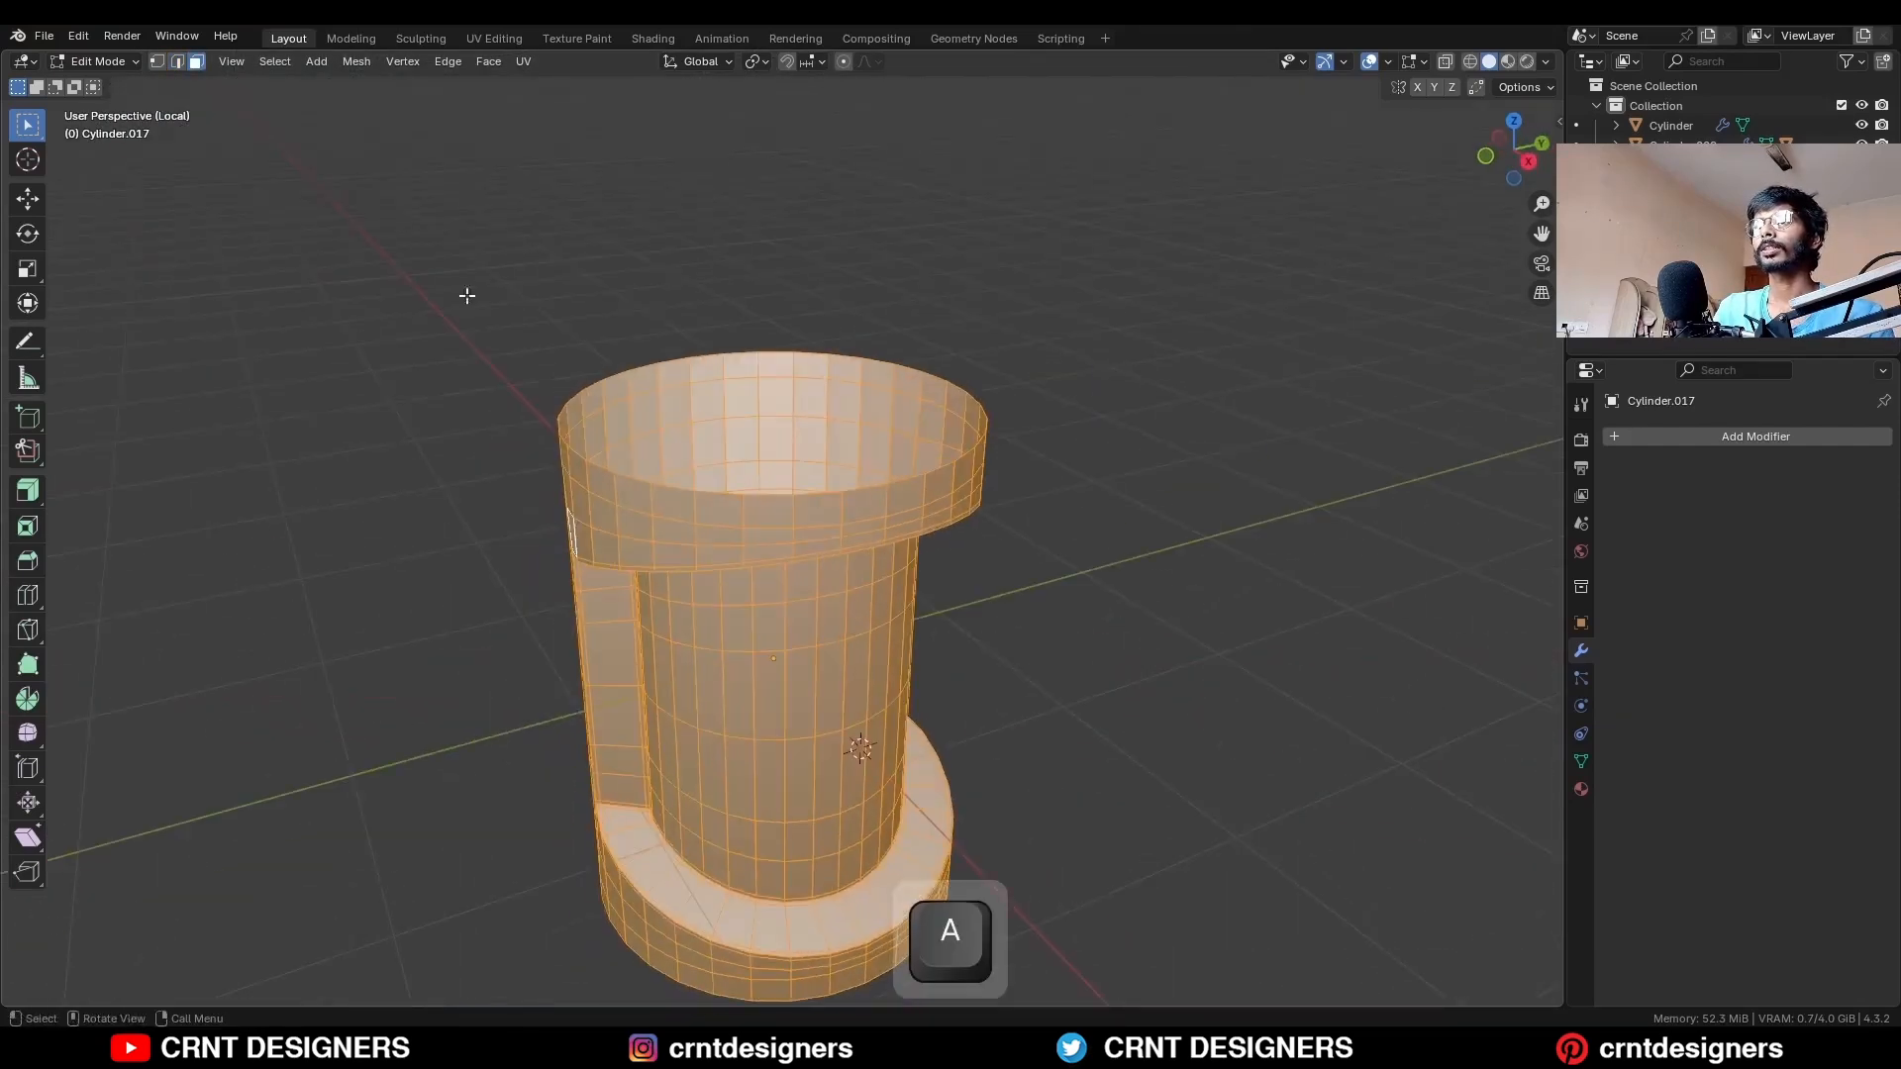
pyautogui.click(355, 61)
pyautogui.click(418, 362)
# Give the duplicated cylinder a level 2 Subdivision and smooth shading in Object Mode, and leave local view.
pyautogui.press('Tab')
pyautogui.moveTo(964, 422); pyautogui.dragTo(828, 442, button='middle')
pyautogui.hotkey('ctrl', '2')
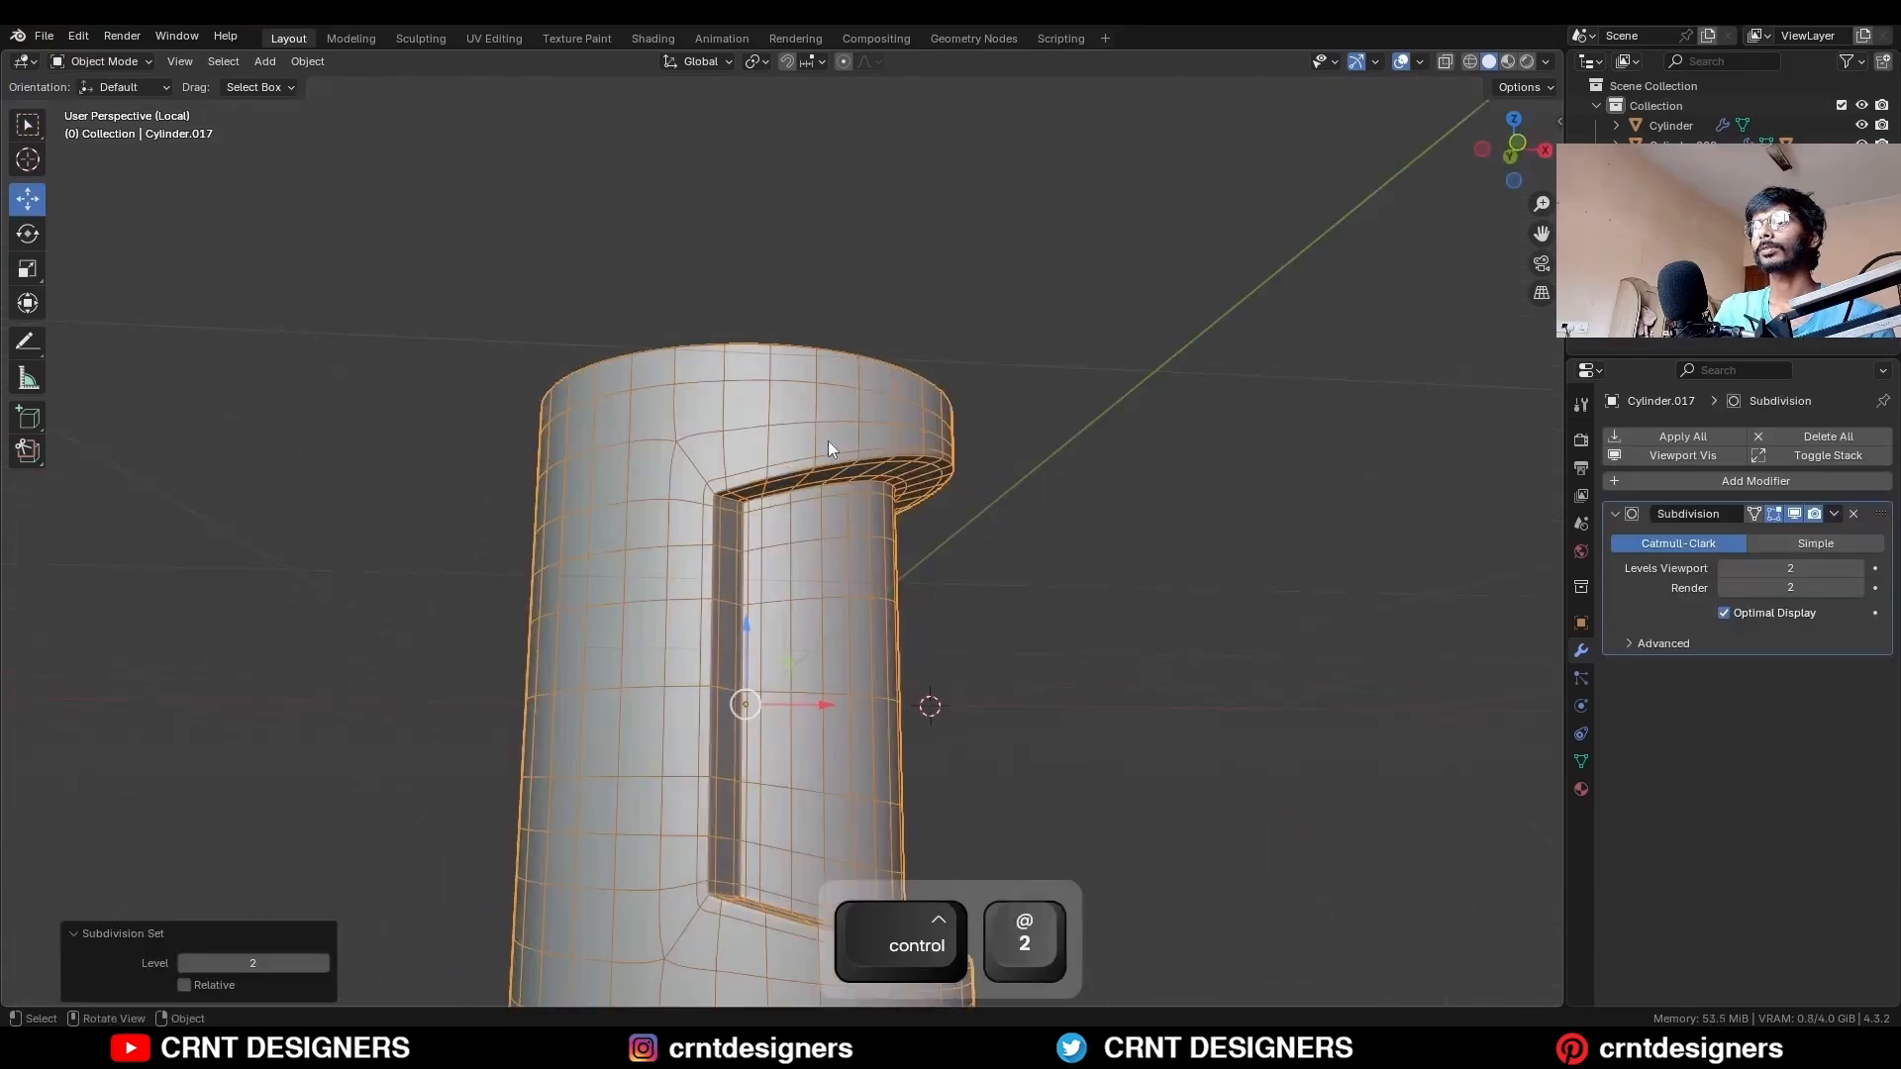
pyautogui.hotkey('alt', 'shift', 'z')
pyautogui.scroll(-4, 792, 495)
pyautogui.rightClick(771, 509)
pyautogui.click(771, 509)
pyautogui.moveTo(777, 507); pyautogui.dragTo(841, 491, button='middle')
pyautogui.press('/')
pyautogui.hotkey('alt', 'shift', 'z')
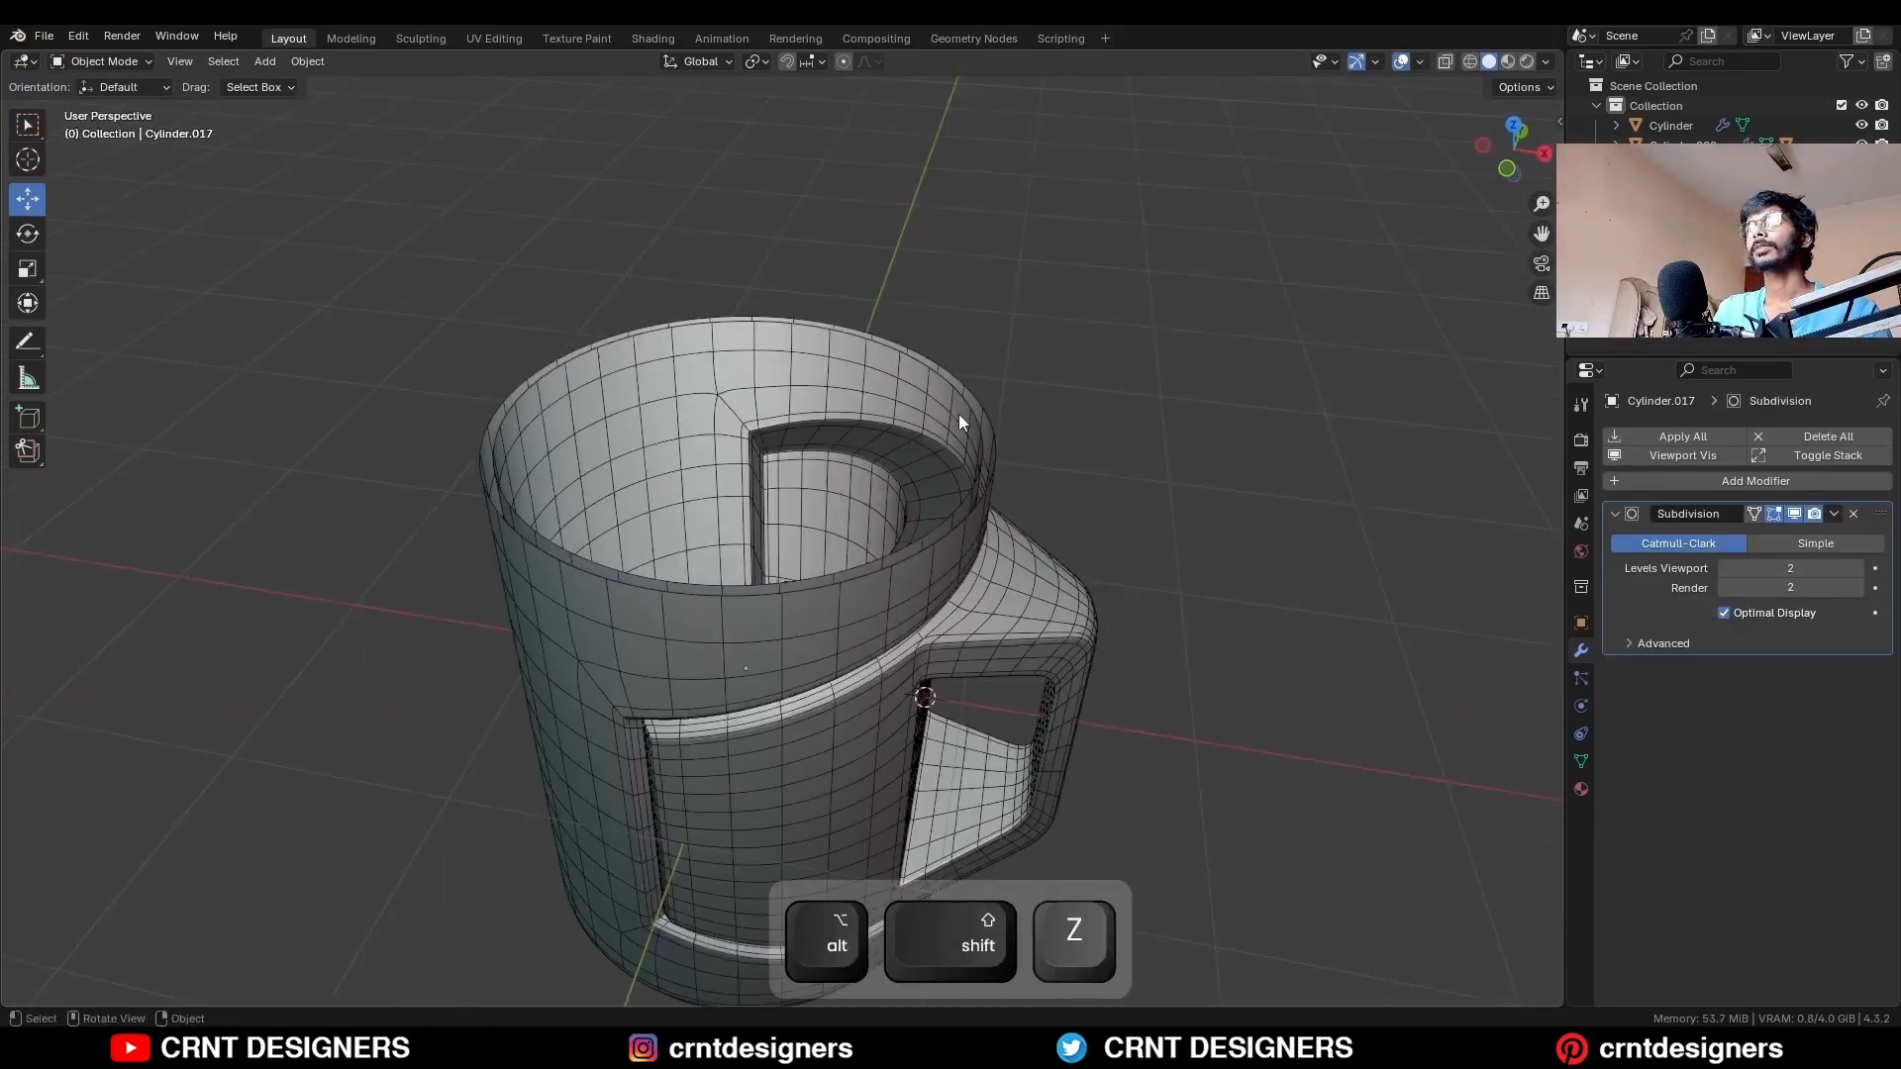
# Join the inner shell to the outer mug body and bridge their open rim edge loops in Edit Mode.
pyautogui.click(958, 415)
pyautogui.moveTo(959, 416); pyautogui.dragTo(1019, 406, button='middle')
pyautogui.rightClick(1215, 313)
pyautogui.click(1420, 61)
pyautogui.click(1337, 457)
pyautogui.press('Tab')
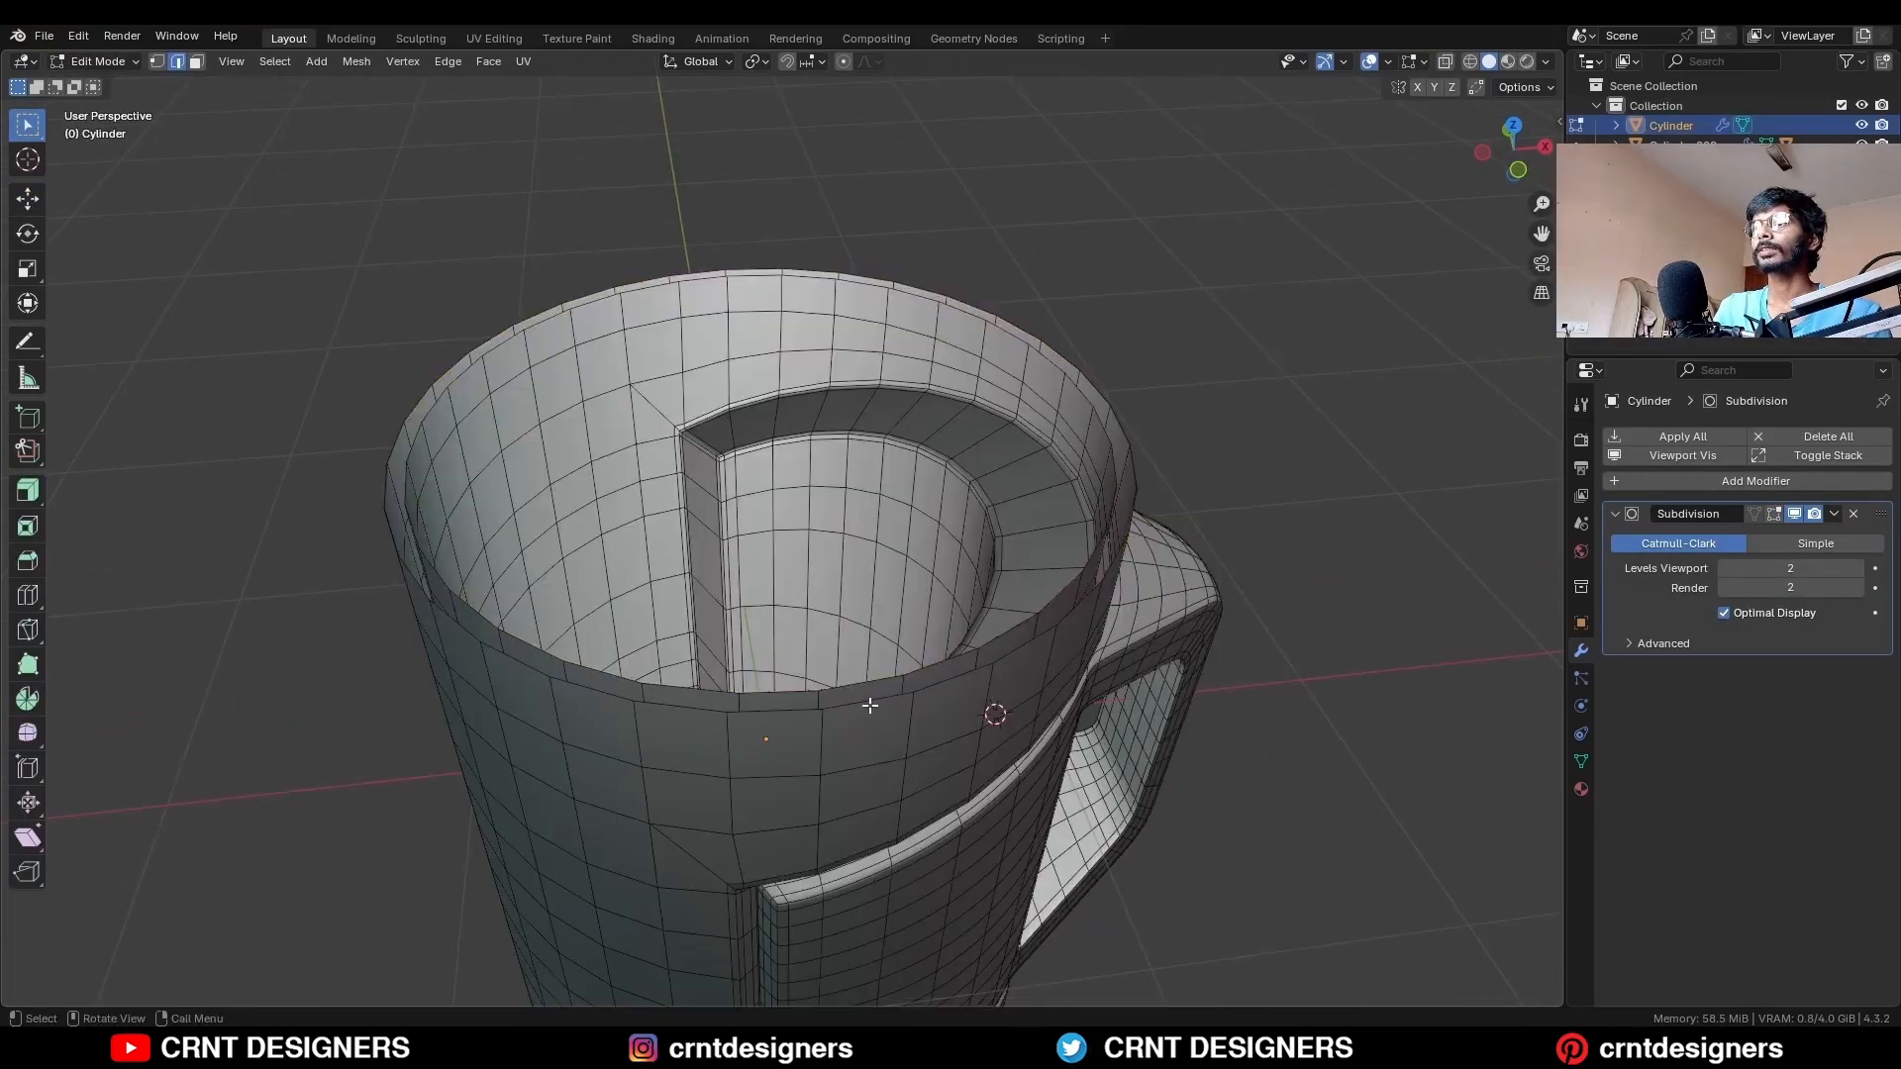
# Show face orientation and recalculate the normals of the whole joined mesh to the outside.
pyautogui.press('a')
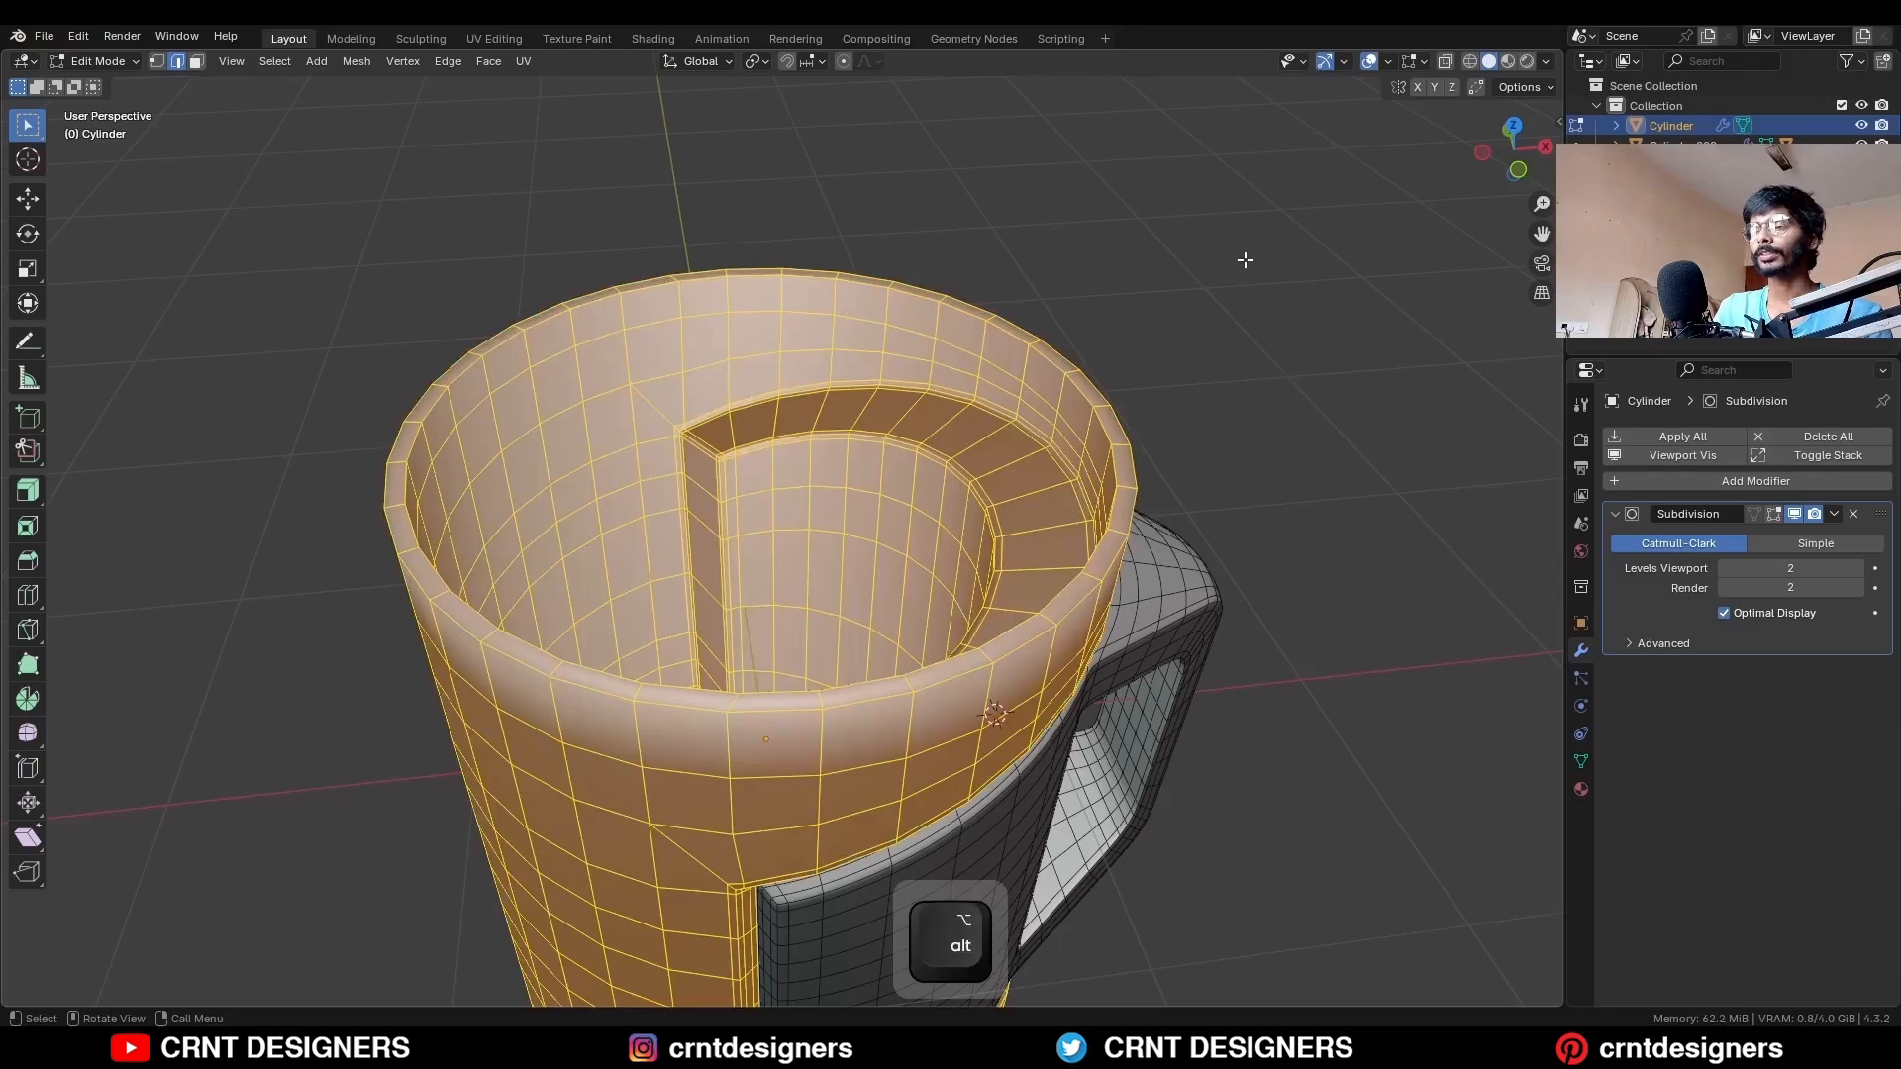
pyautogui.click(1422, 62)
pyautogui.click(1268, 434)
pyautogui.hotkey('alt', 'n')
pyautogui.click(1099, 424)
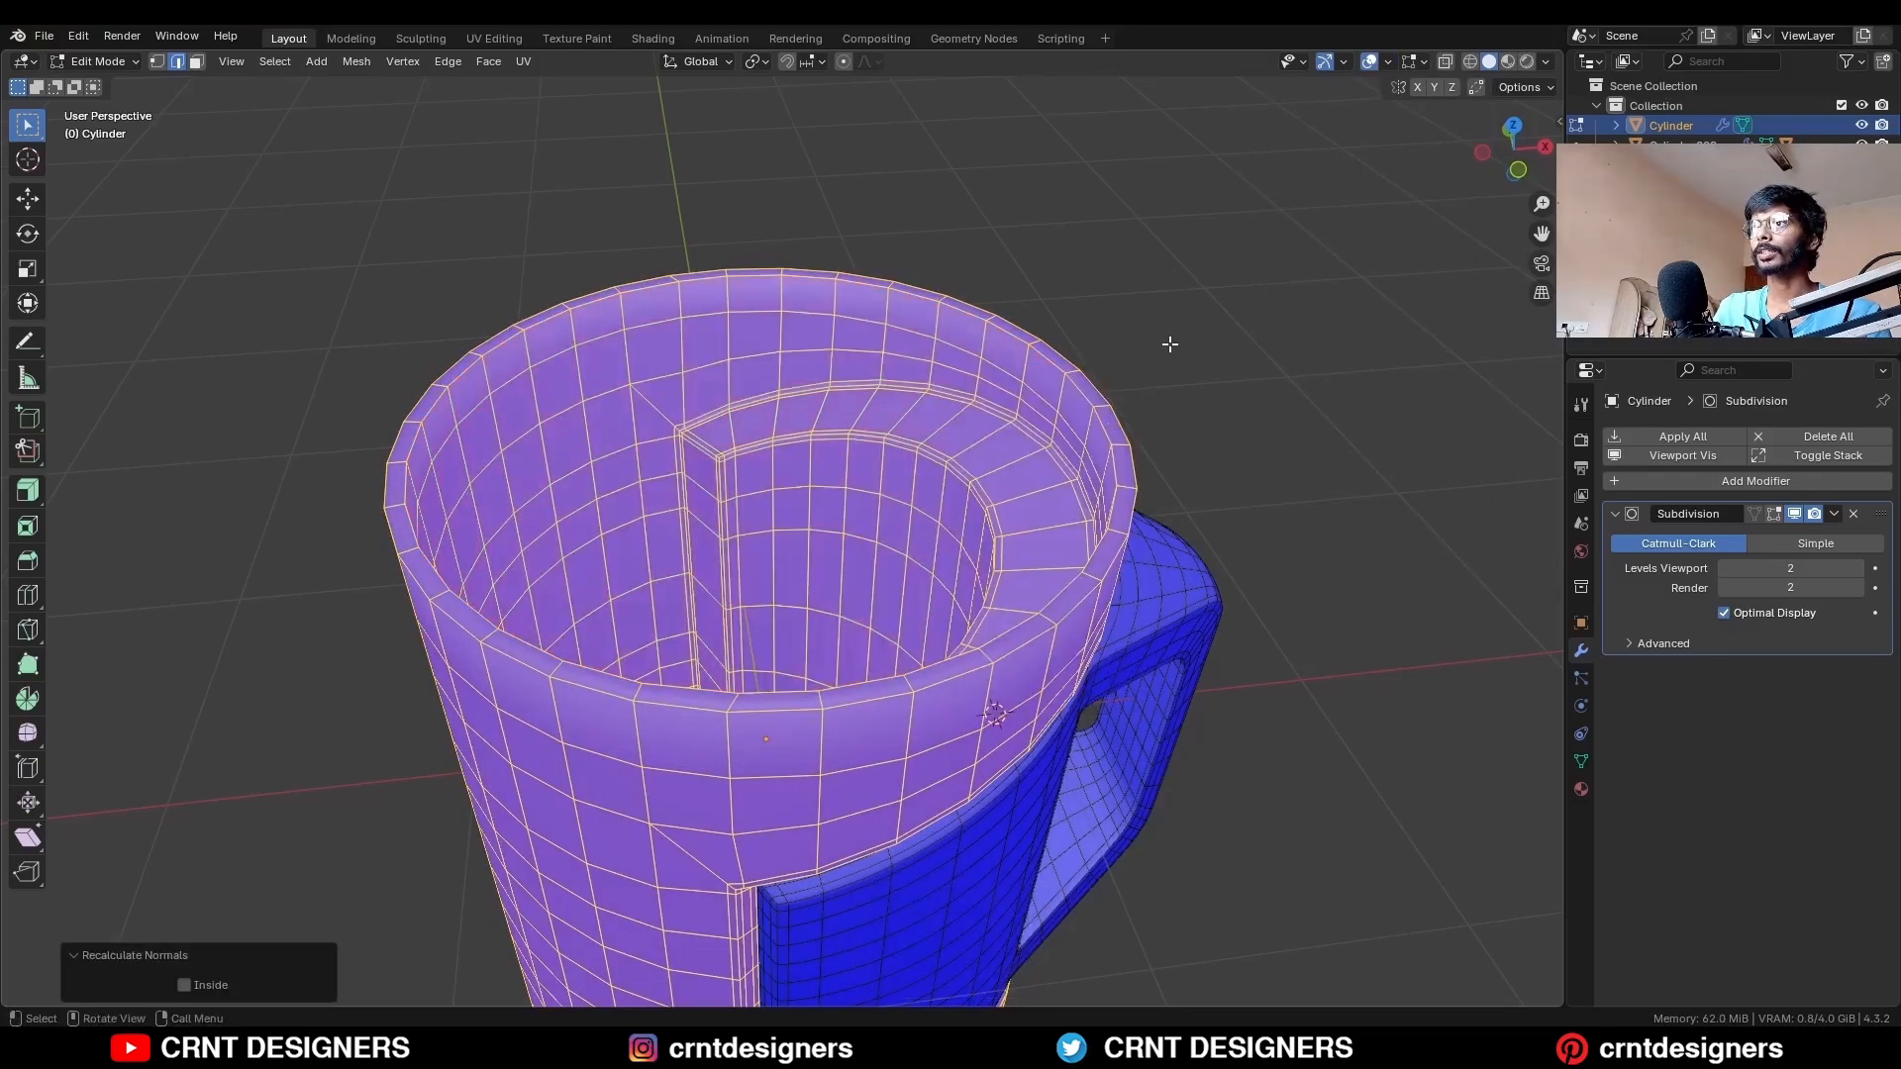
# Bevel the inner and outer edge loops of the mug's rim with two segments and about 0.016 m width.
pyautogui.moveTo(1170, 343); pyautogui.dragTo(1163, 297, button='middle')
pyautogui.hotkey('alt', 'a')
pyautogui.keyDown('alt'); pyautogui.click(989, 437); pyautogui.keyUp('alt')
pyautogui.keyDown('alt'); pyautogui.keyDown('shift'); pyautogui.click(989, 428); pyautogui.keyUp('shift'); pyautogui.keyUp('alt')
pyautogui.scroll(3, 1040, 426)
pyautogui.hotkey('ctrl', 'b')
pyautogui.click(1310, 446)
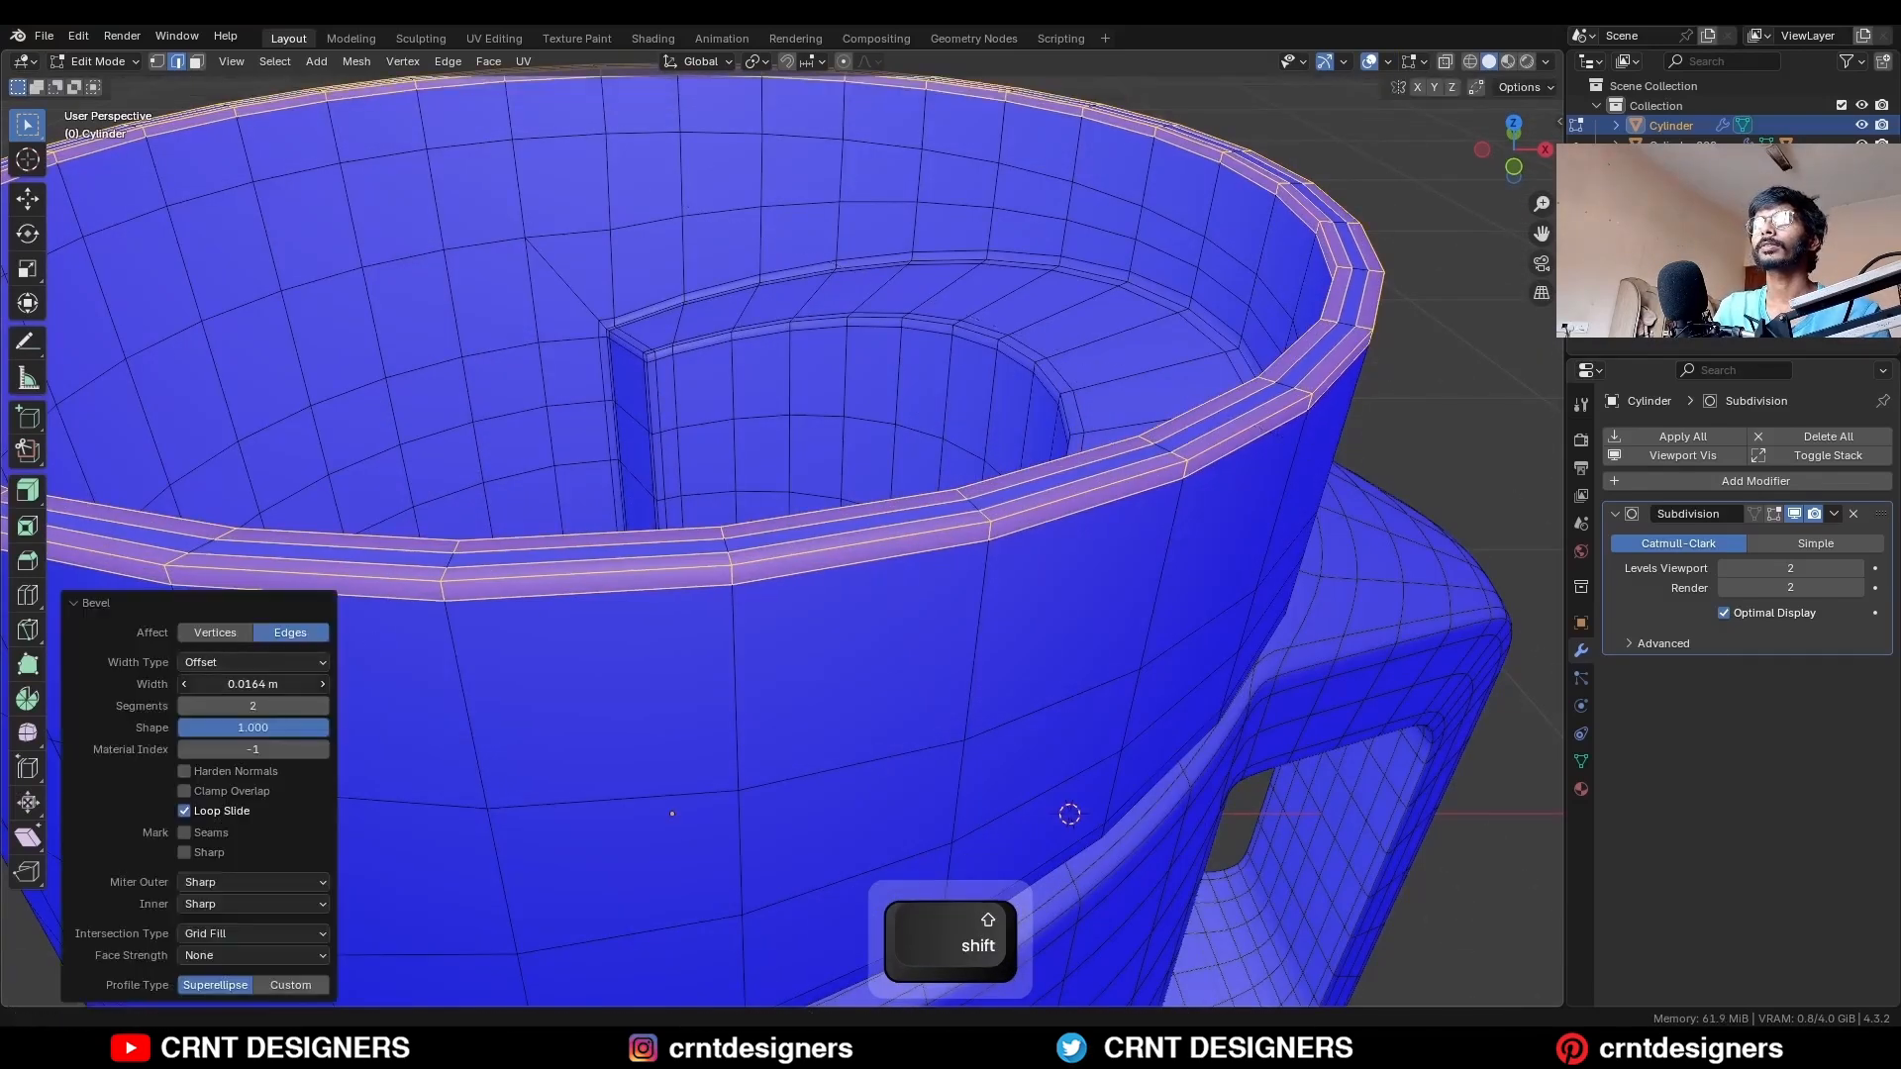
pyautogui.press('Return')
# Hide the face orientation colours and dissolve the middle edge loop of both rim bevels.
pyautogui.press('Tab')
pyautogui.click(1424, 62)
pyautogui.click(1297, 419)
pyautogui.keyDown('alt'); pyautogui.click(1286, 602); pyautogui.keyUp('alt')
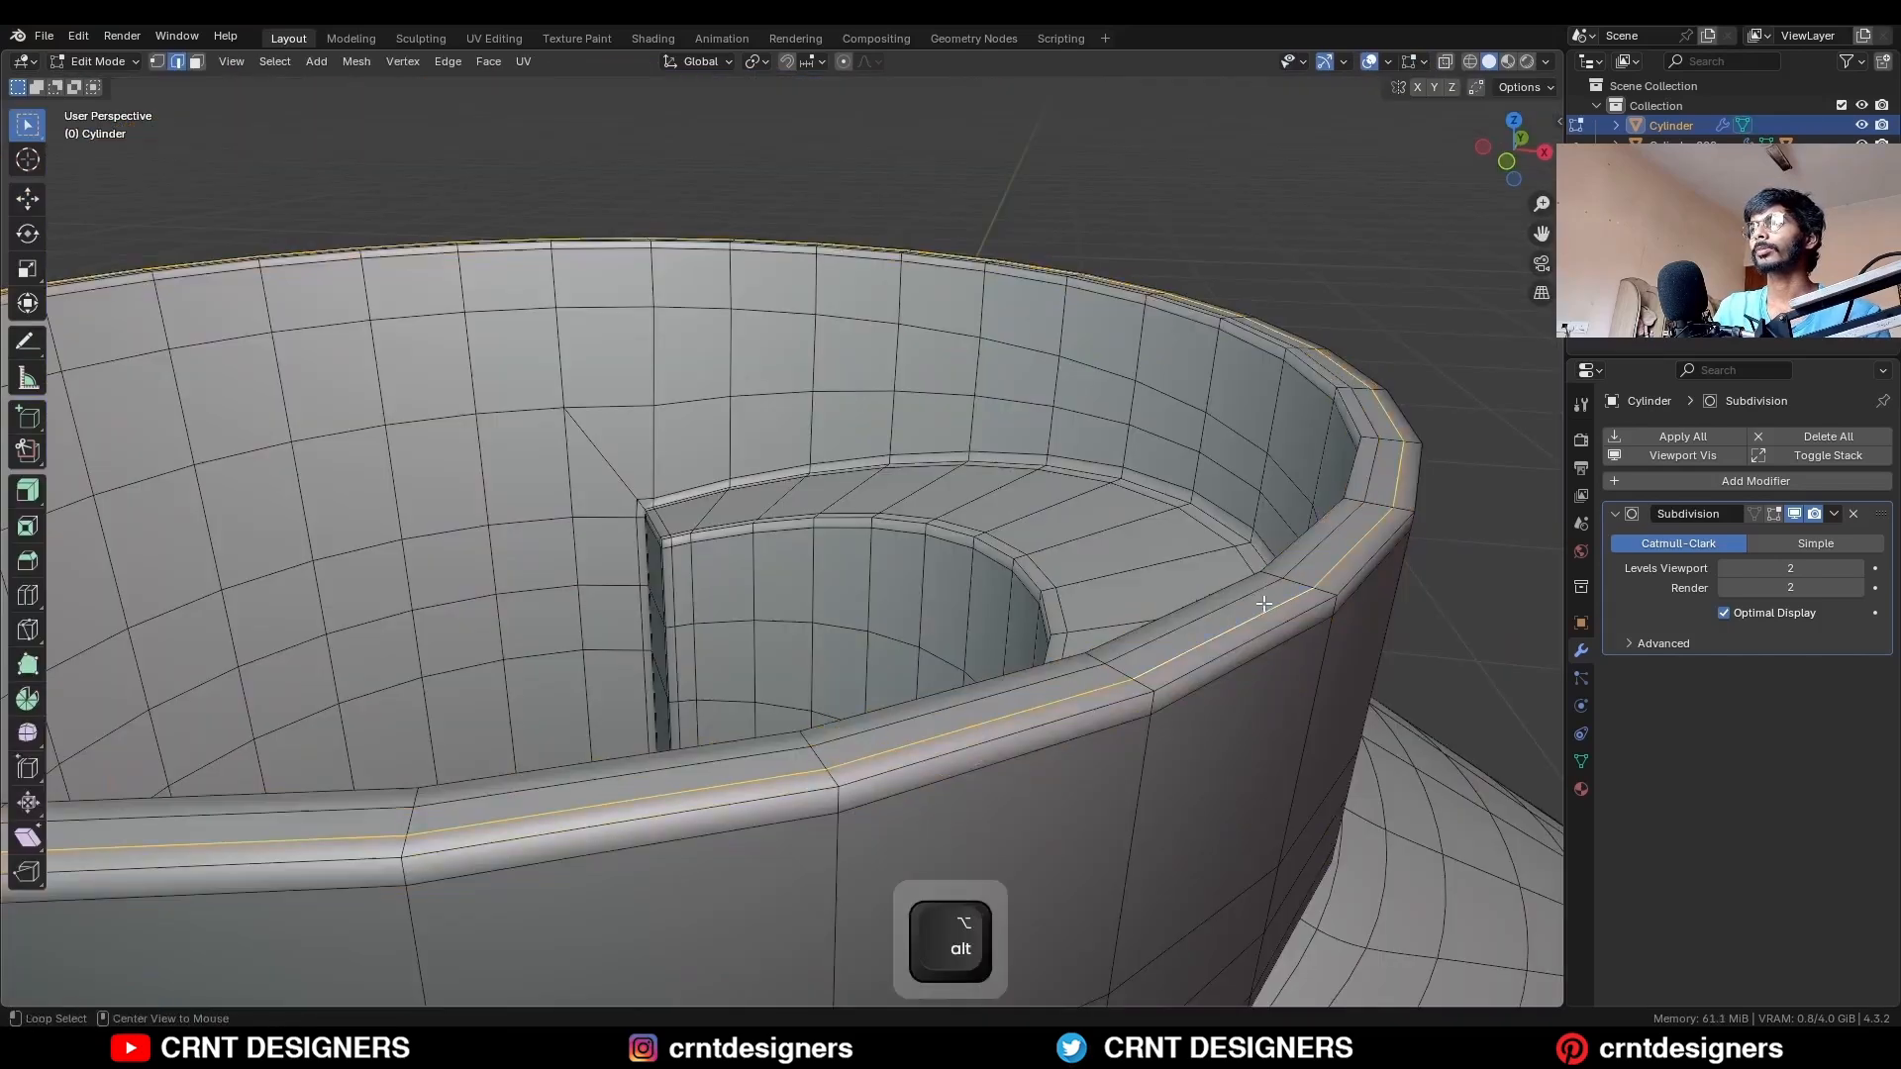
pyautogui.keyDown('alt'); pyautogui.keyDown('shift'); pyautogui.click(1286, 594); pyautogui.keyUp('shift'); pyautogui.keyUp('alt')
pyautogui.hotkey('ctrl', 'x')
# Add a centred loop cut around the rim's top, raise it about 0.015 m along Z, and return to Object Mode.
pyautogui.hotkey('ctrl', 'r')
pyautogui.click(1297, 582)
pyautogui.rightClick(1305, 574)
pyautogui.keyDown('shift'); pyautogui.moveTo(1320, 538); pyautogui.dragTo(1117, 437, button='middle'); pyautogui.keyUp('shift')
pyautogui.press('g')
pyautogui.press('z')
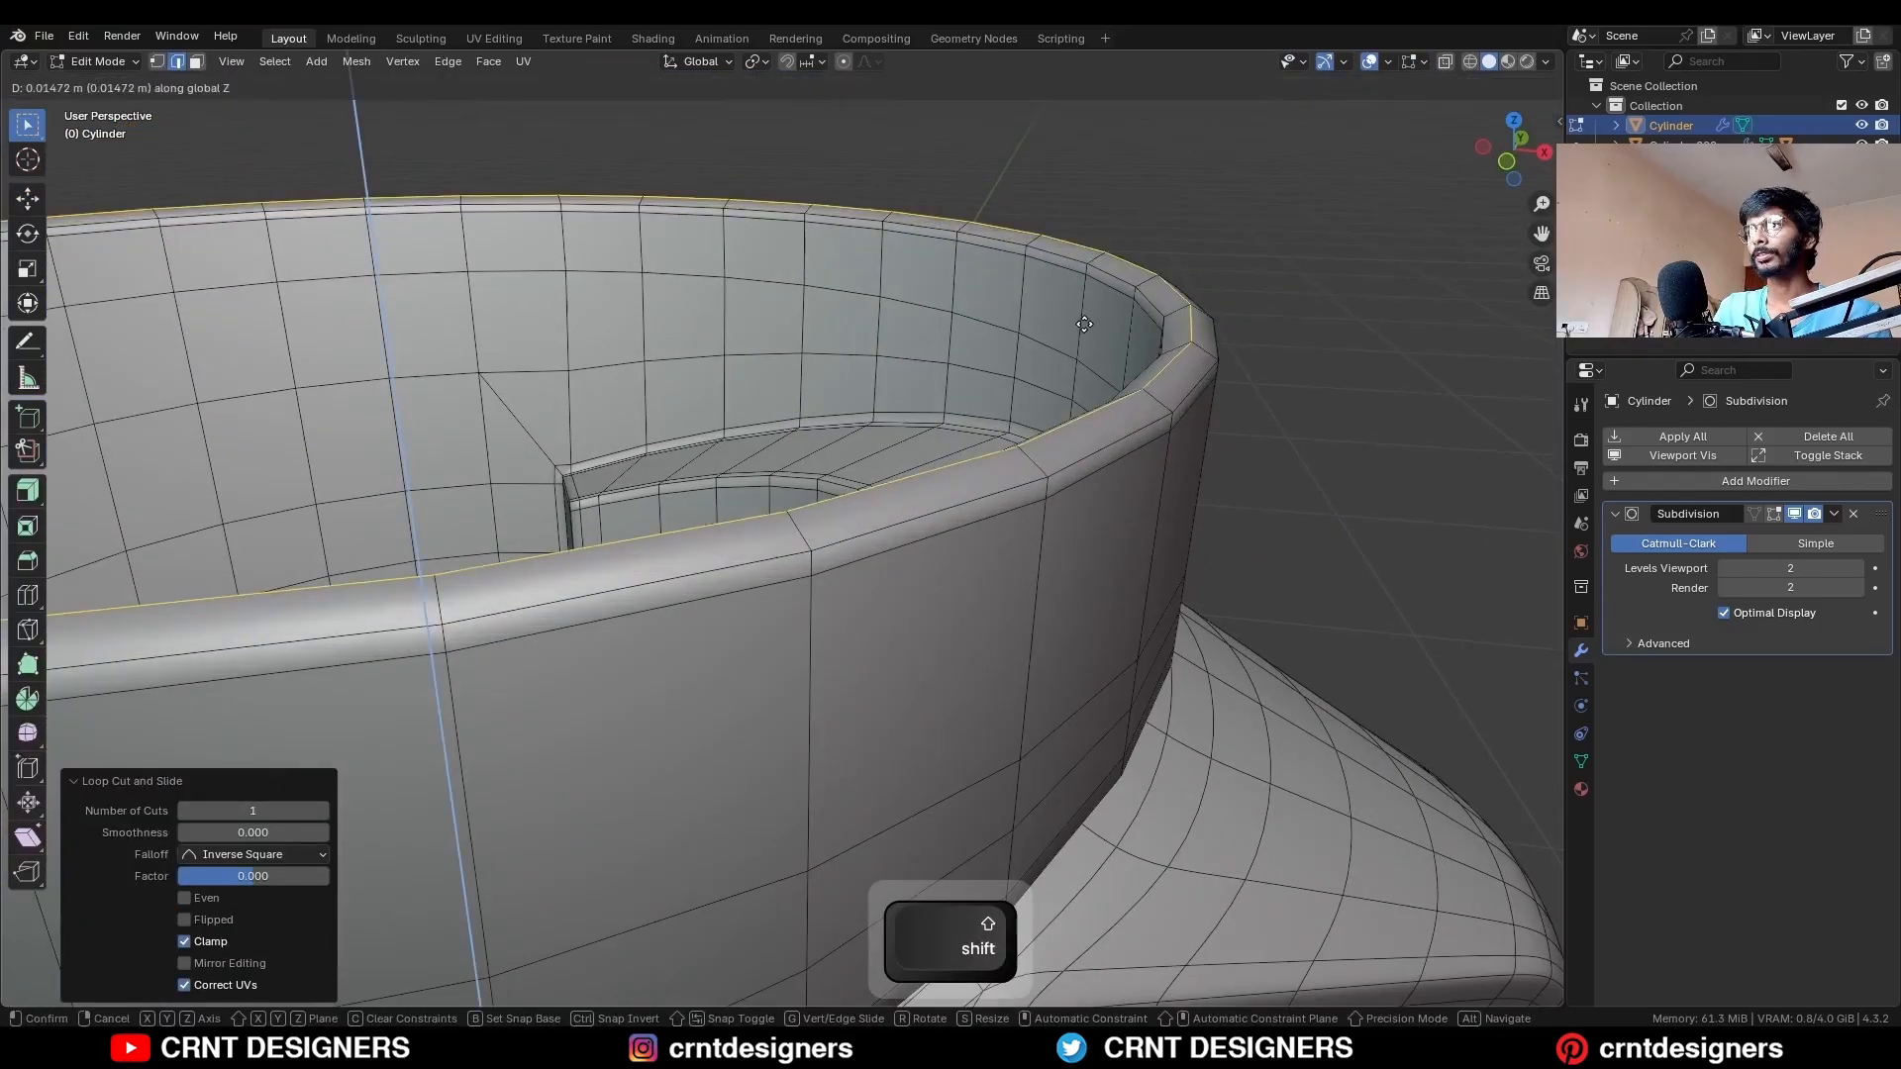
pyautogui.click(1084, 323)
pyautogui.press('Tab')
pyautogui.hotkey('alt', 'a')
# Examine the smoothed mug from different sides with the overlays hidden.
pyautogui.hotkey('alt', 'shift', 'z')
pyautogui.scroll(-5, 1307, 331)
pyautogui.moveTo(1287, 401); pyautogui.dragTo(1212, 432, button='middle')
pyautogui.scroll(-4, 1210, 435)
pyautogui.keyDown('shift'); pyautogui.moveTo(1134, 545); pyautogui.dragTo(1108, 415, button='middle'); pyautogui.keyUp('shift')
pyautogui.scroll(4, 1138, 530)
pyautogui.hotkey('alt', 'shift', 'z')
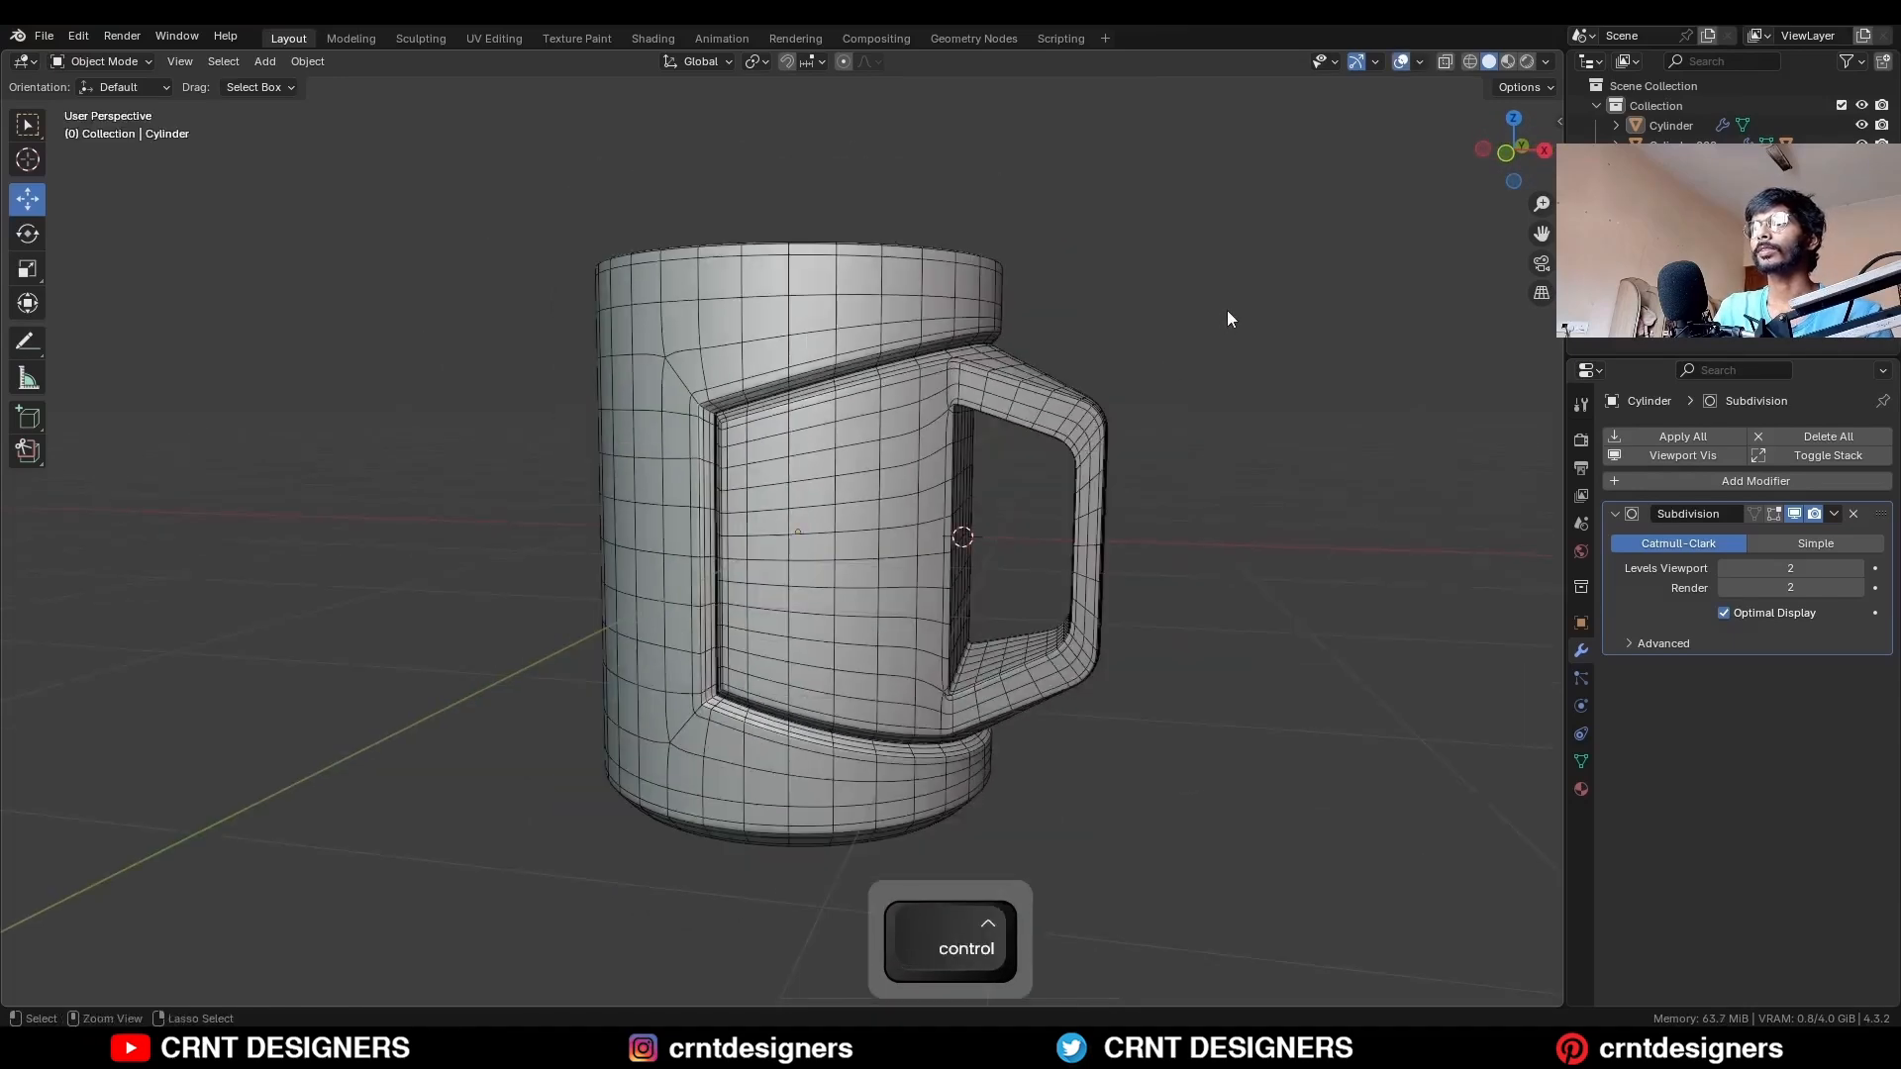
# Save the file and display the finished mug in front view without overlays.
pyautogui.click(1509, 153)
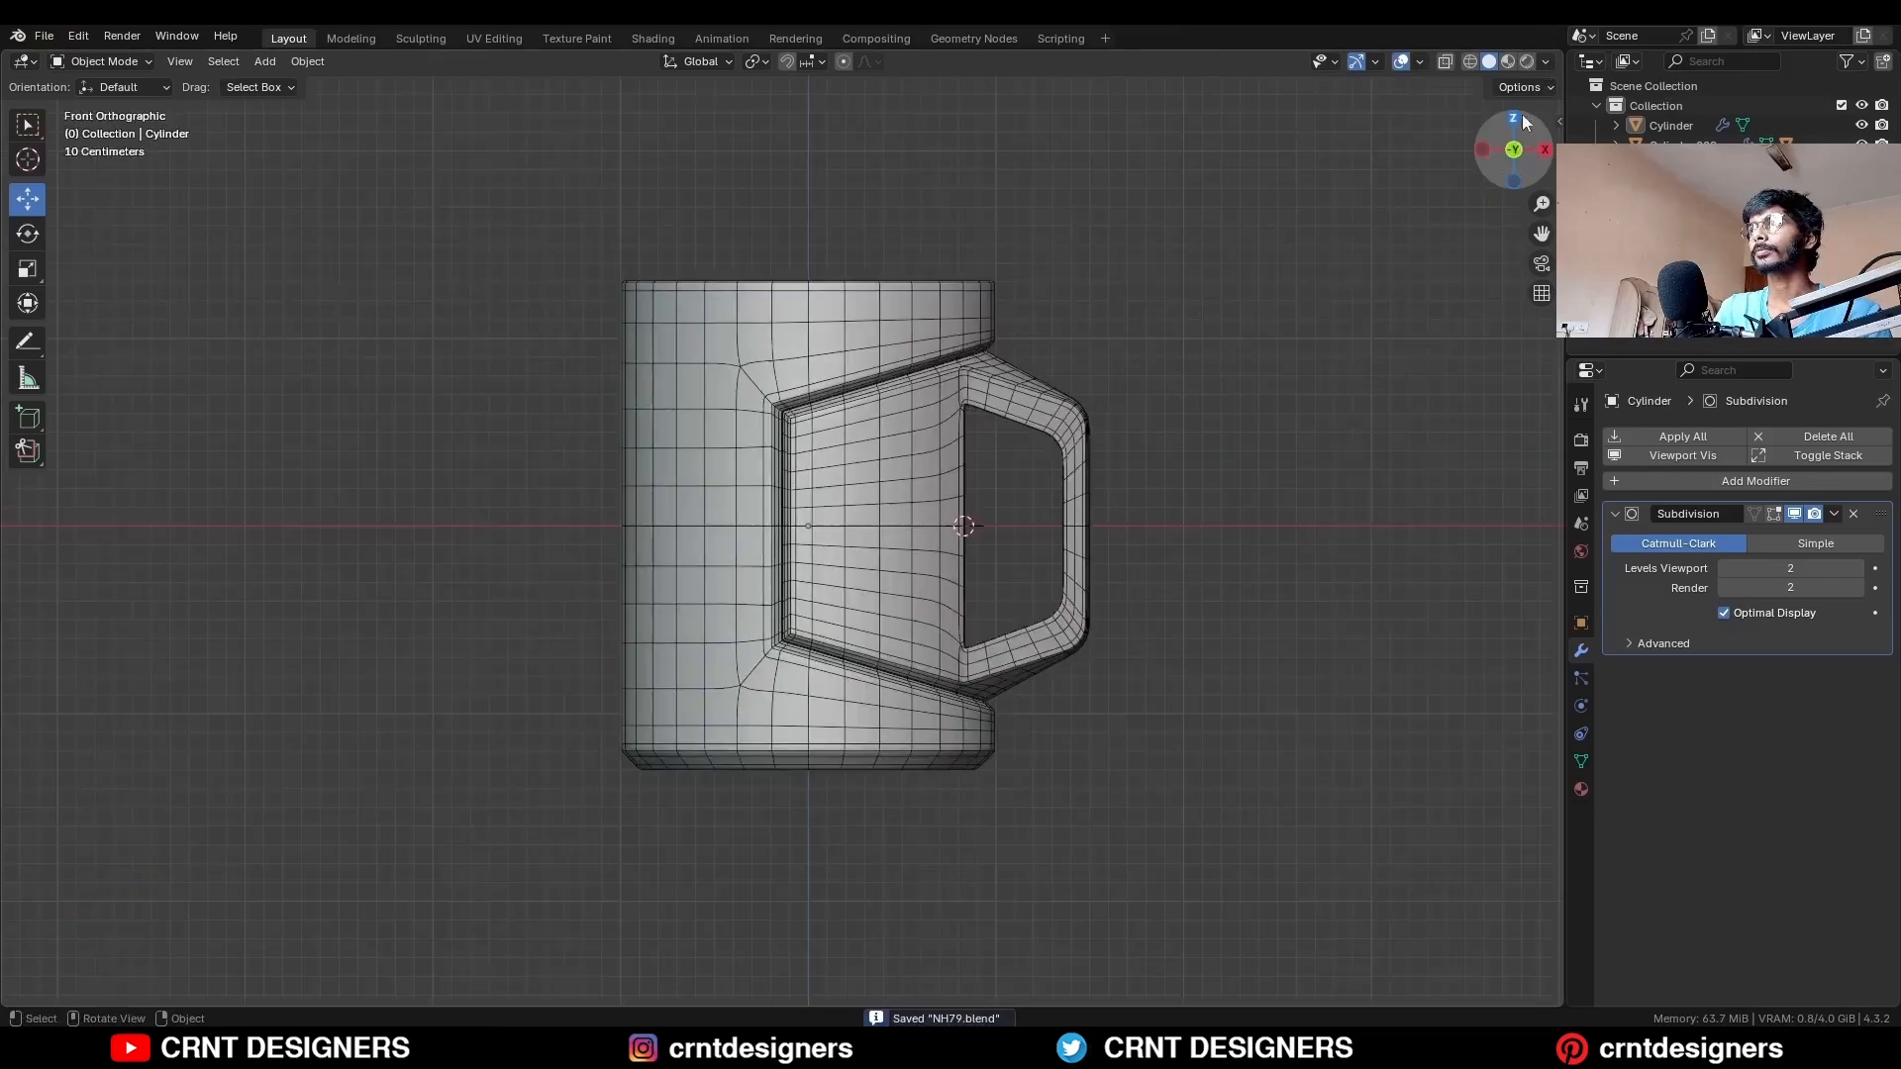
pyautogui.click(1544, 62)
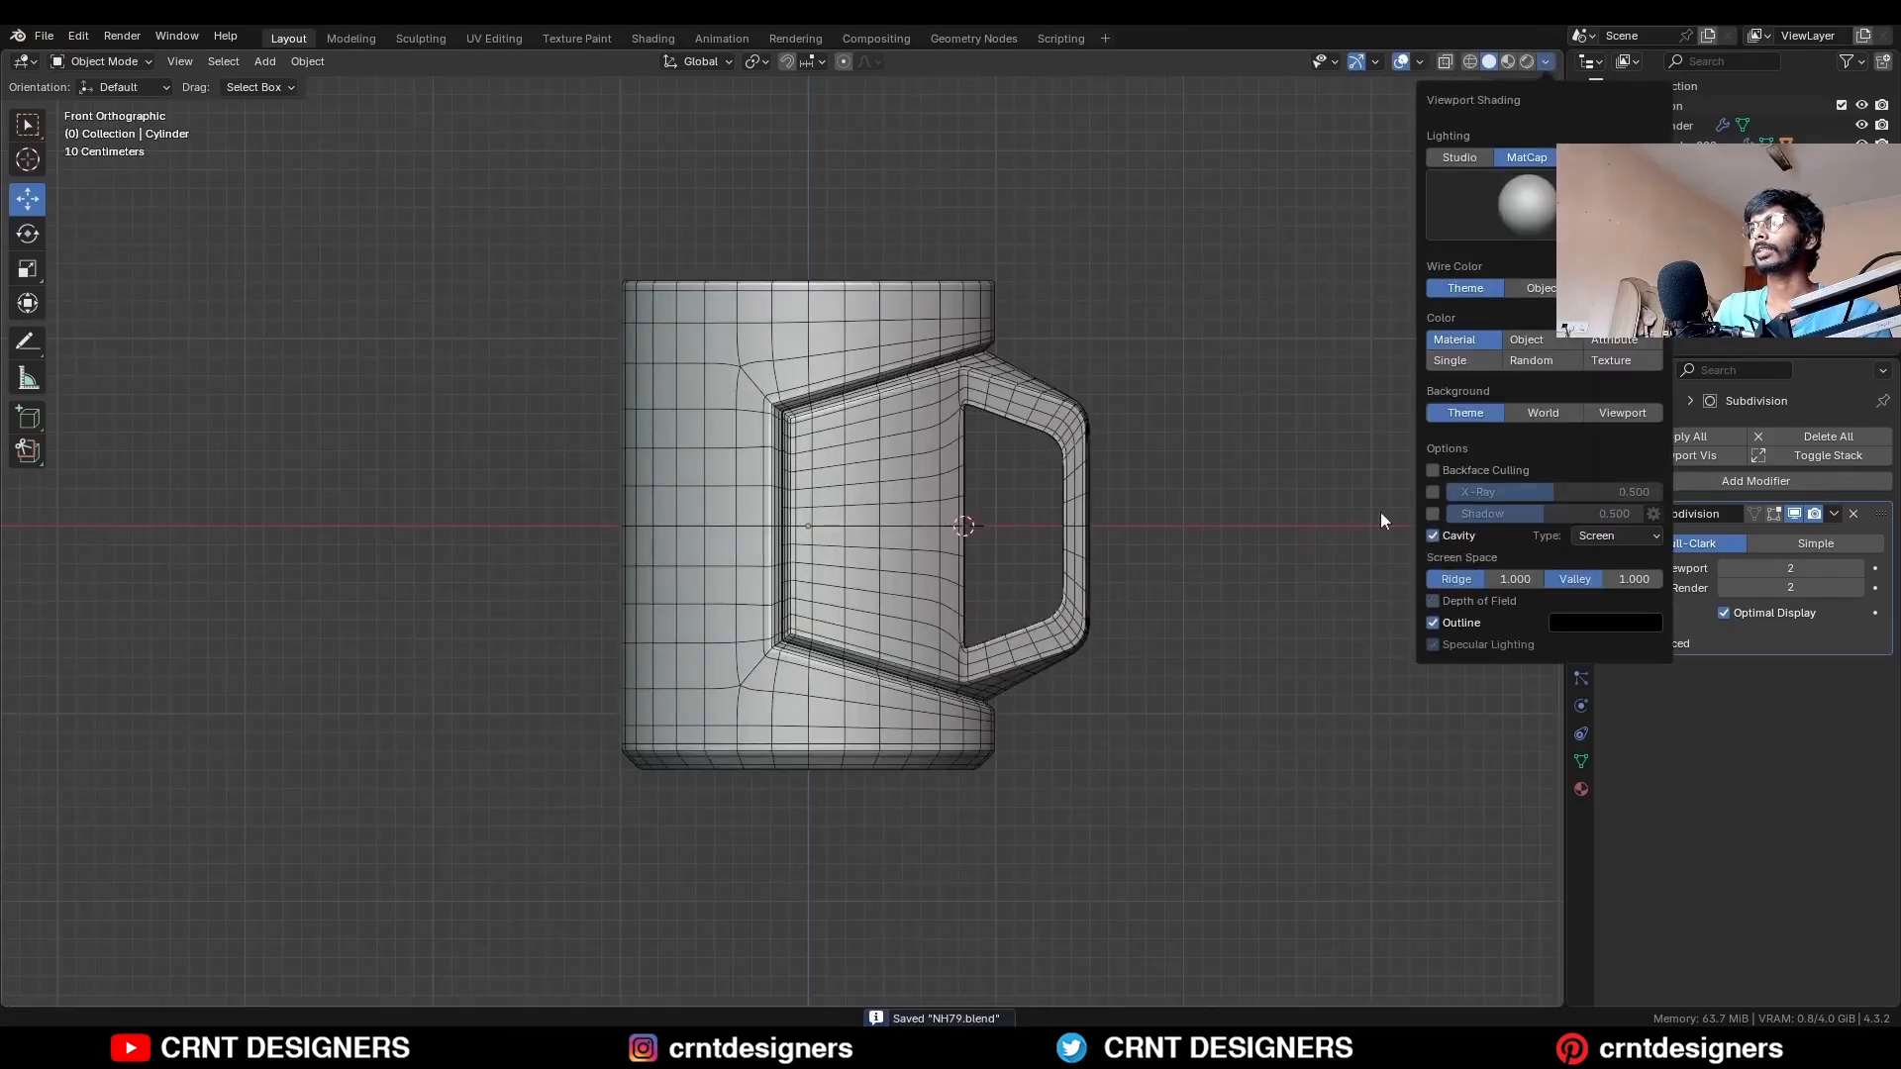
pyautogui.hotkey('alt', 'shift', 'z')
pyautogui.moveTo(1127, 353)
pyautogui.mouseDown(button='middle')
pyautogui.moveTo(952, 543)
pyautogui.moveTo(981, 543)
pyautogui.moveTo(988, 506)
pyautogui.mouseUp(button='middle')
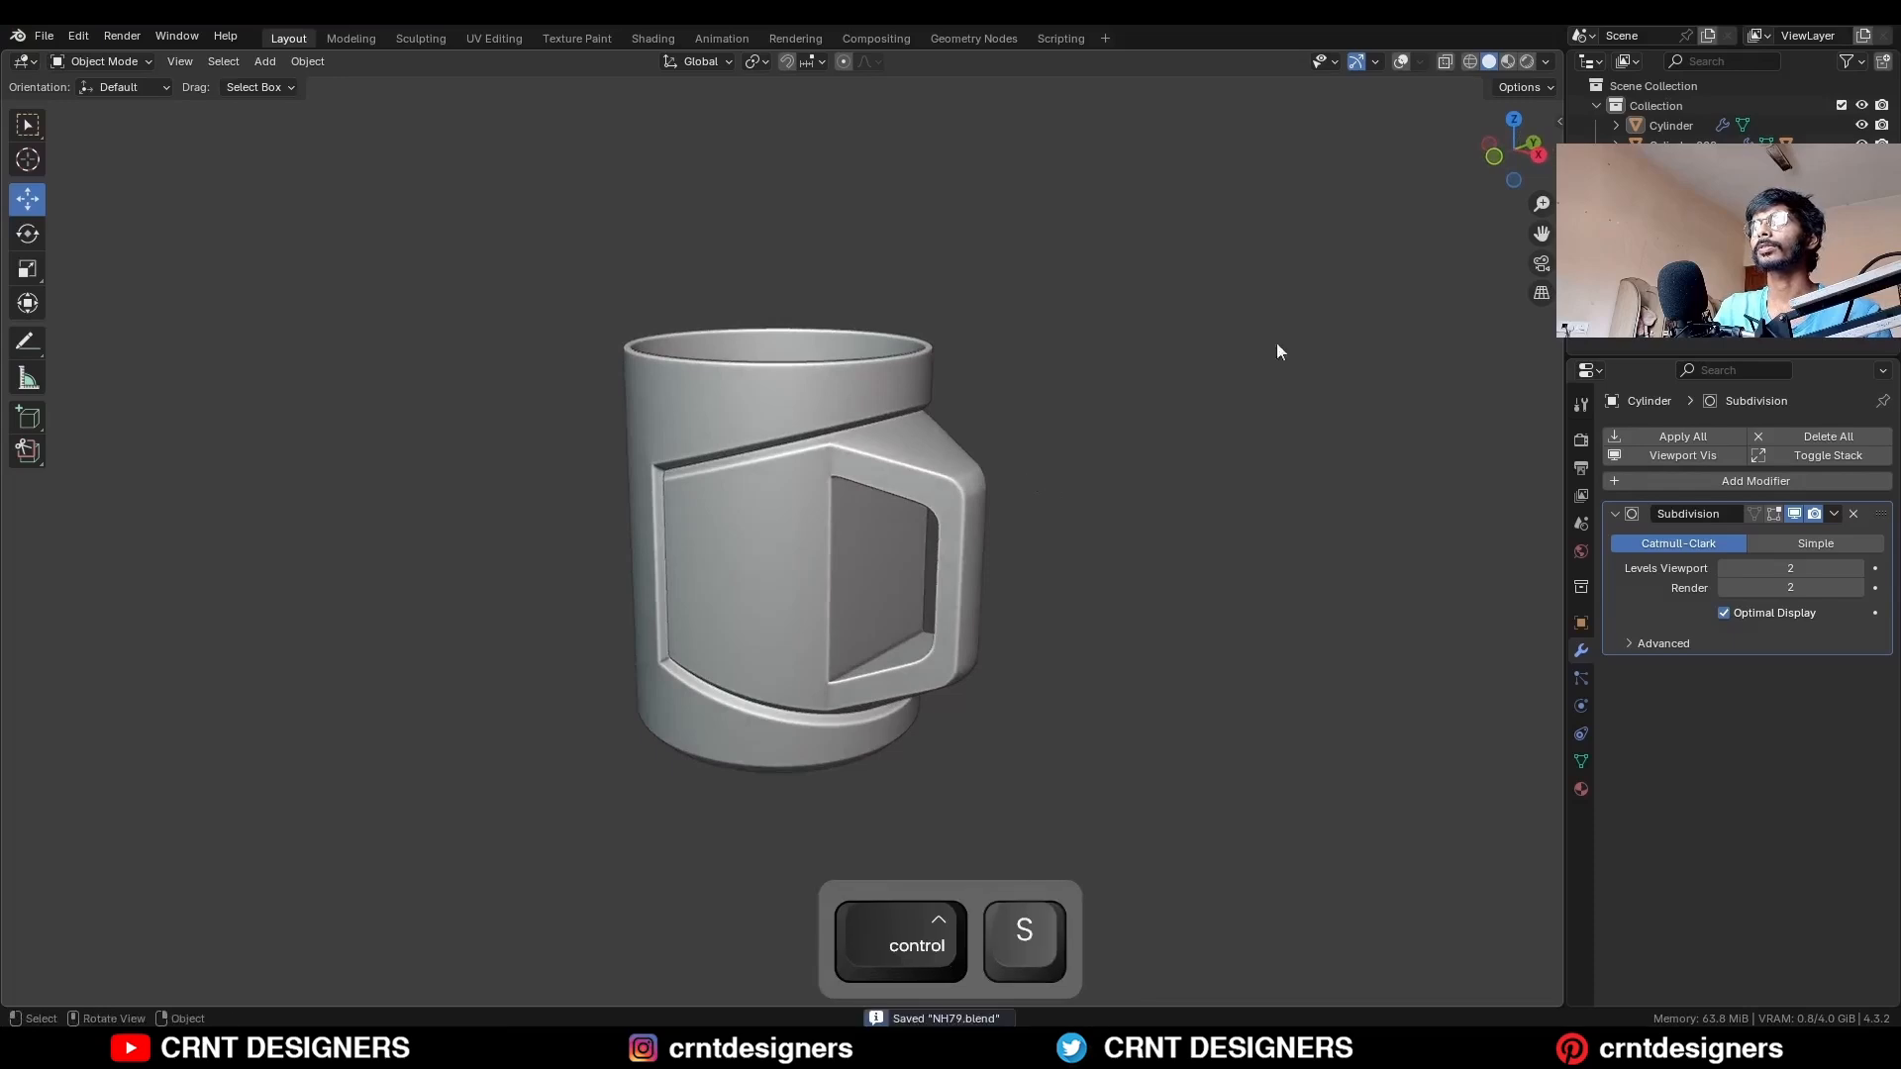
pyautogui.click(1495, 157)
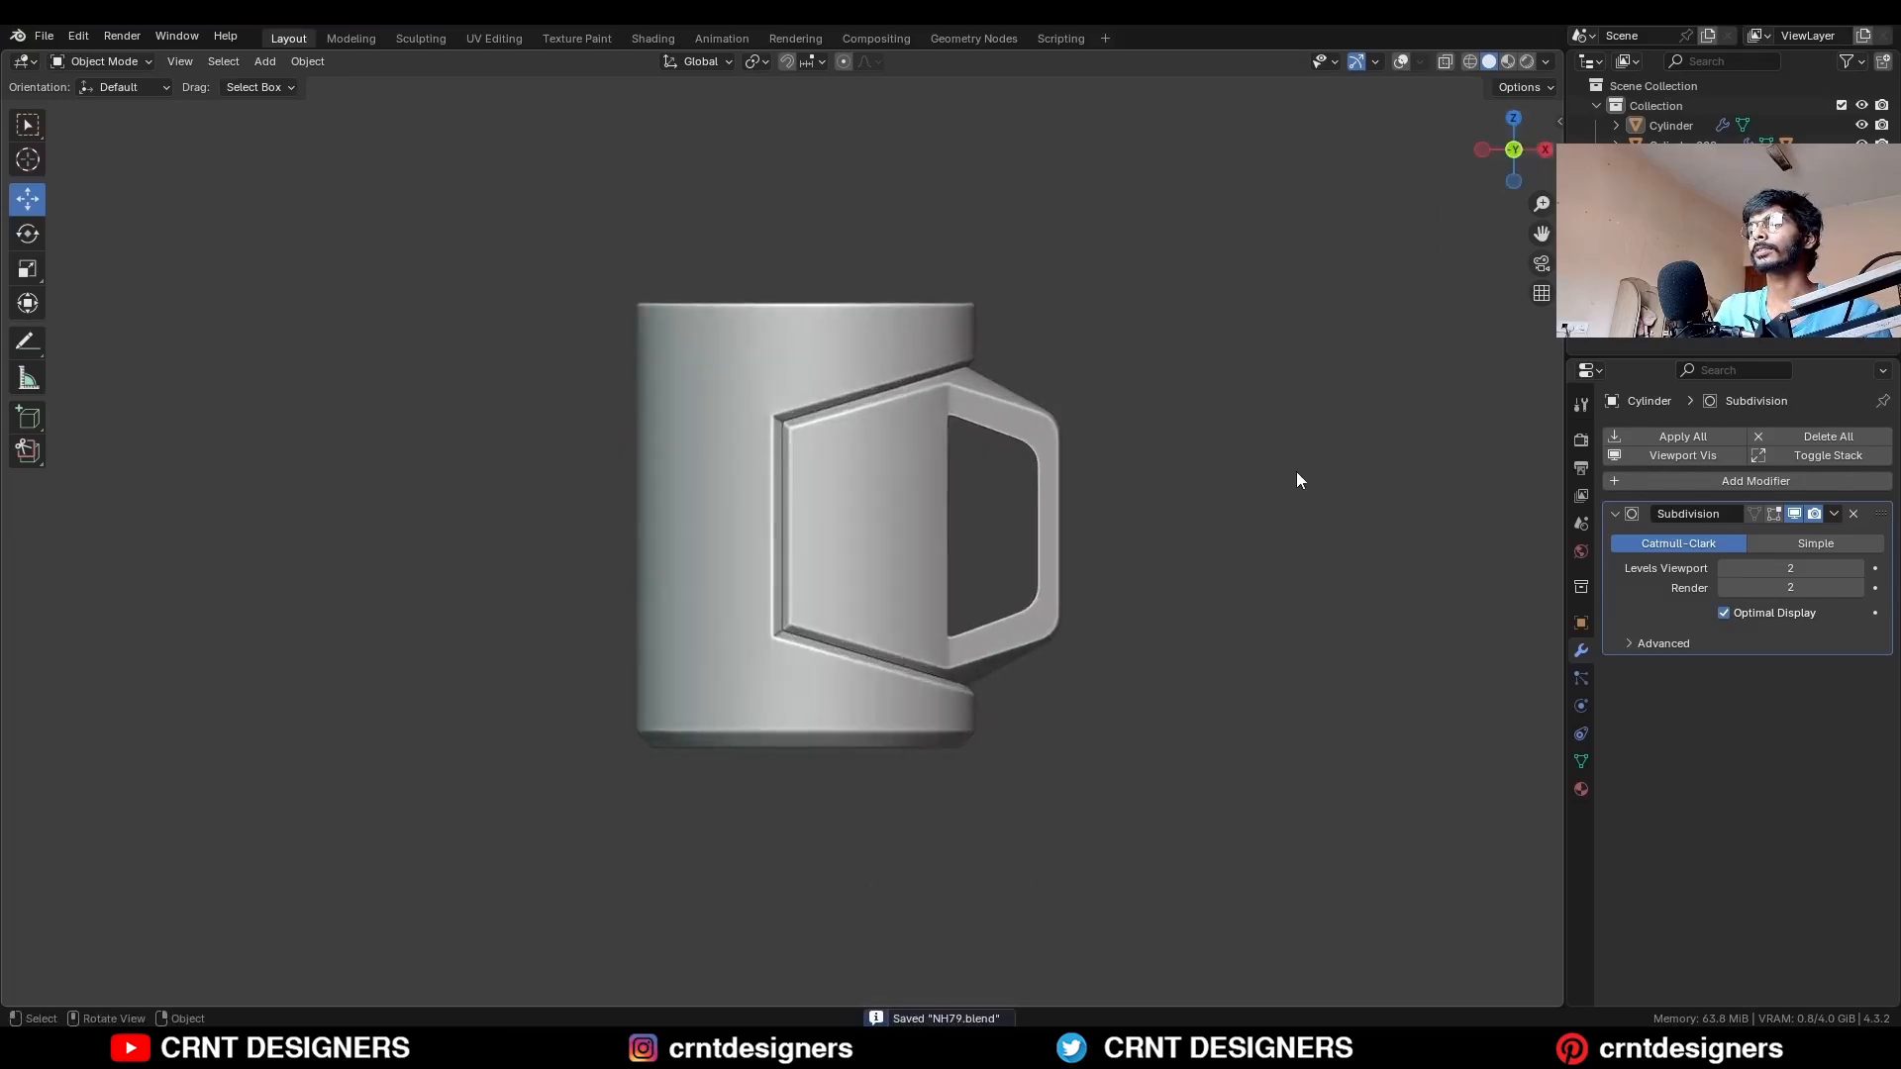